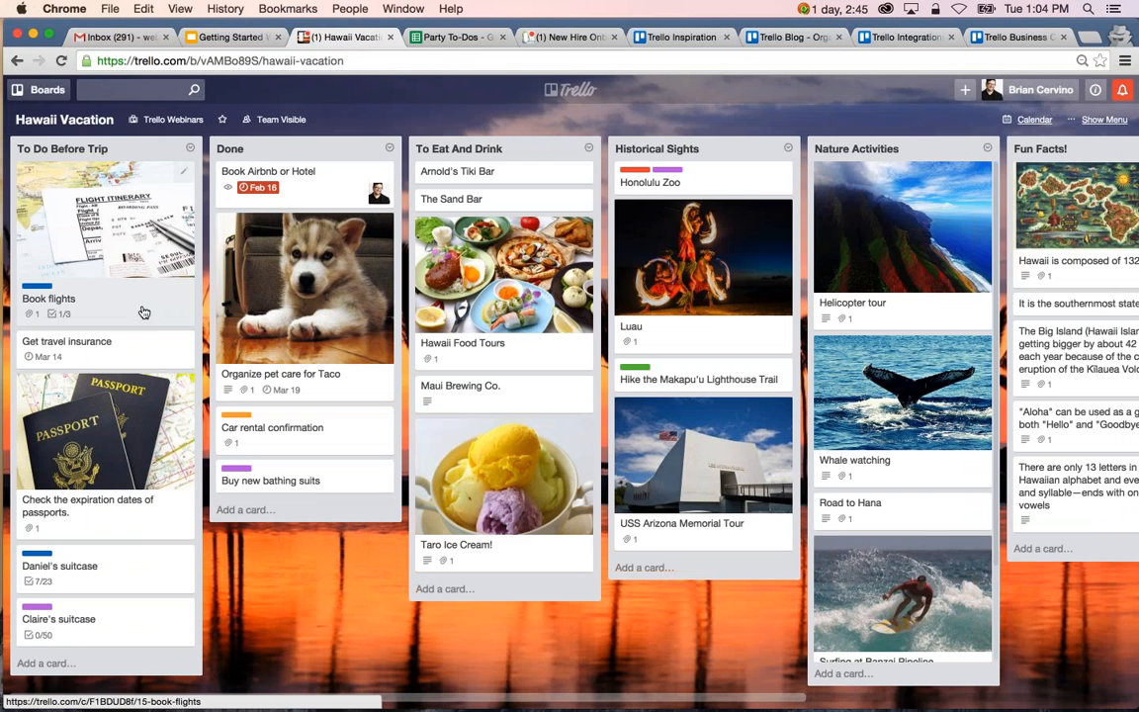
Review the Book flights card's attachment and checklist, and move the card to the top of the Done list.
click(124, 290)
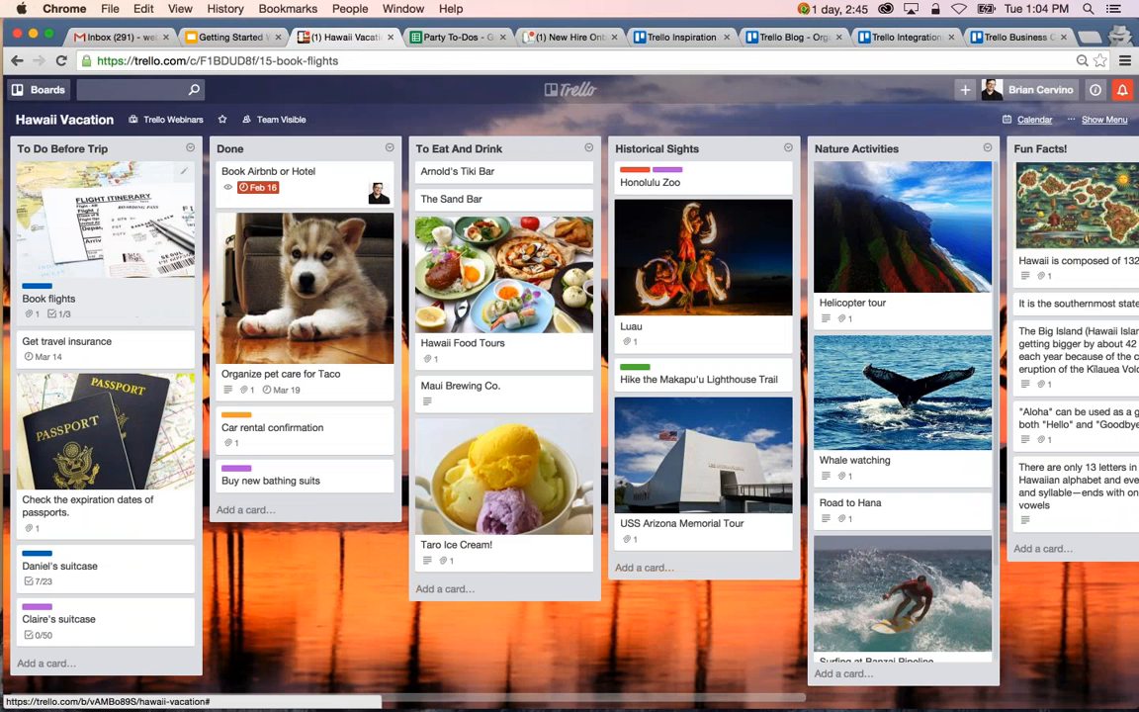
scroll(572, 395, down, 2)
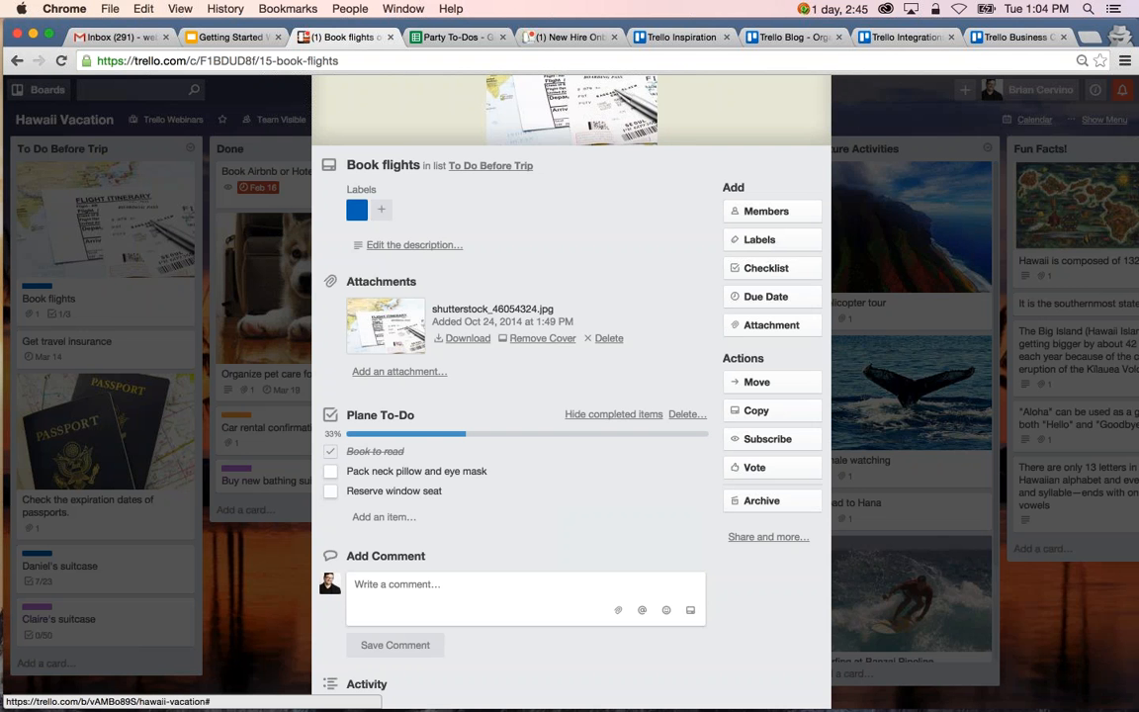
scroll(571, 396, down, 1)
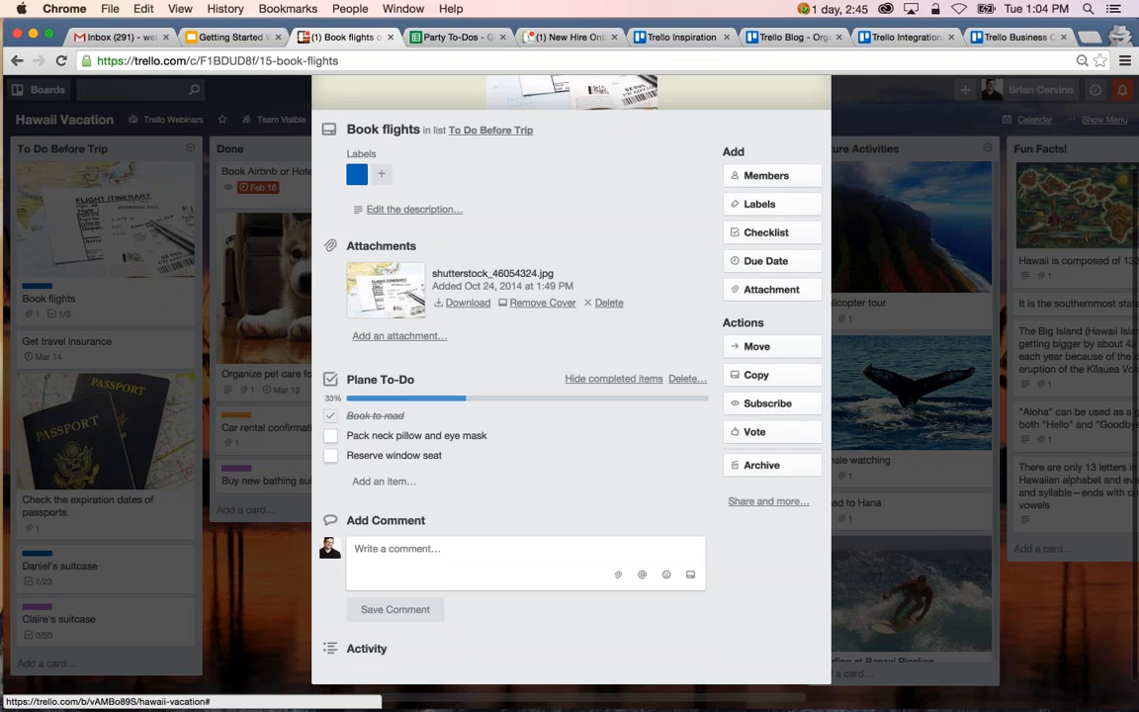
click(281, 317)
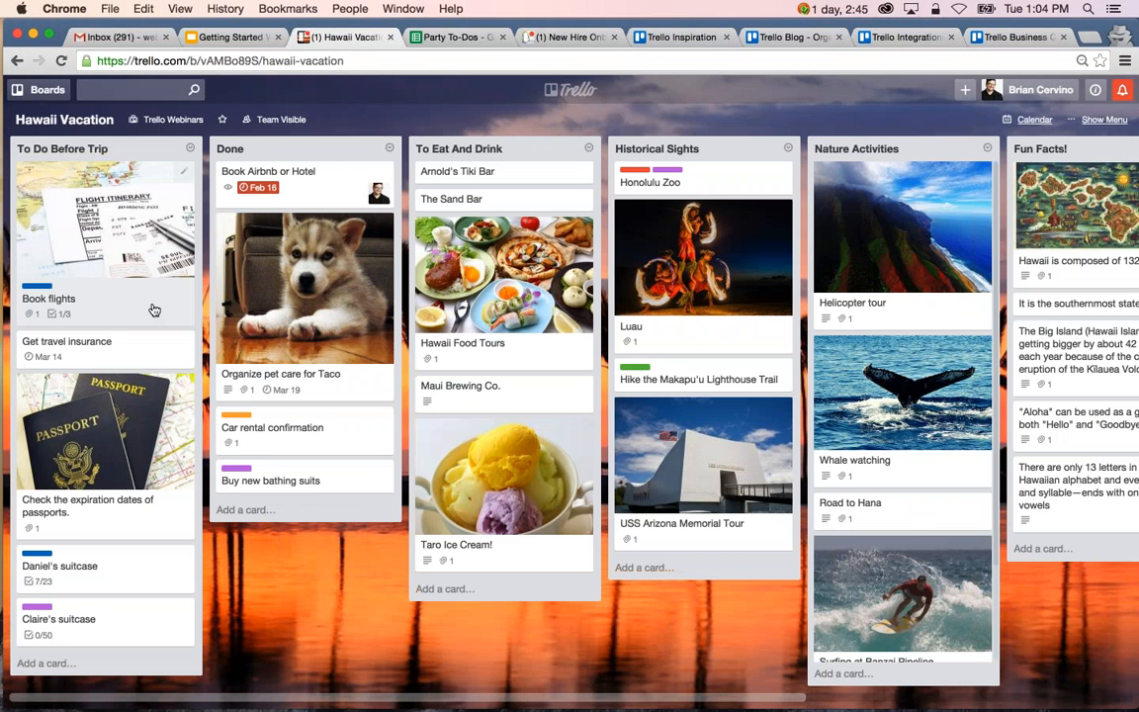
drag(151, 313, 310, 194)
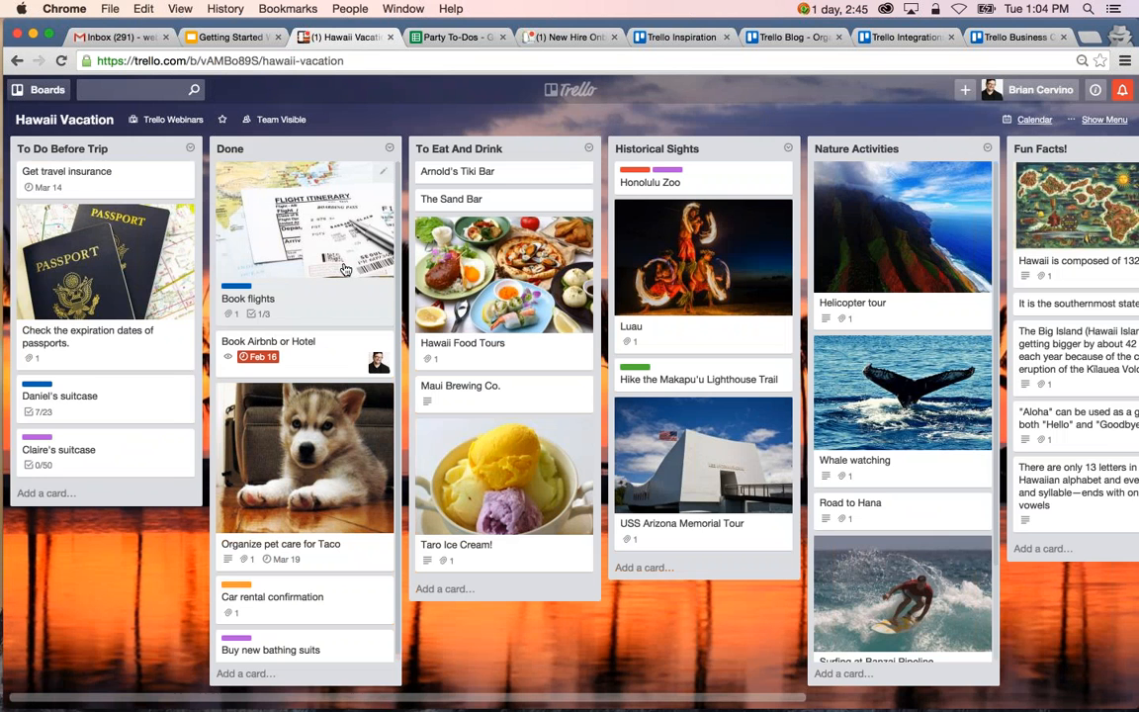
Look through the Hawaii Vacation board's lists, including the cards under Nature Activities.
scroll(345, 269, right, 3)
scroll(345, 269, right, 2)
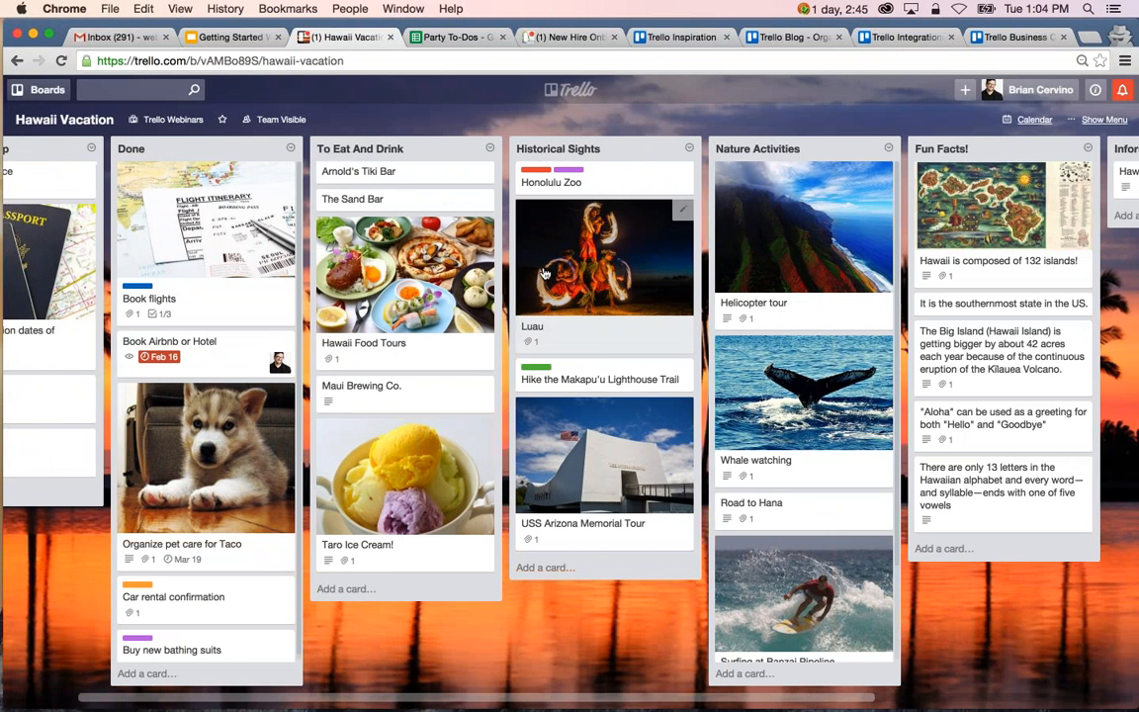
scroll(542, 273, right, 1)
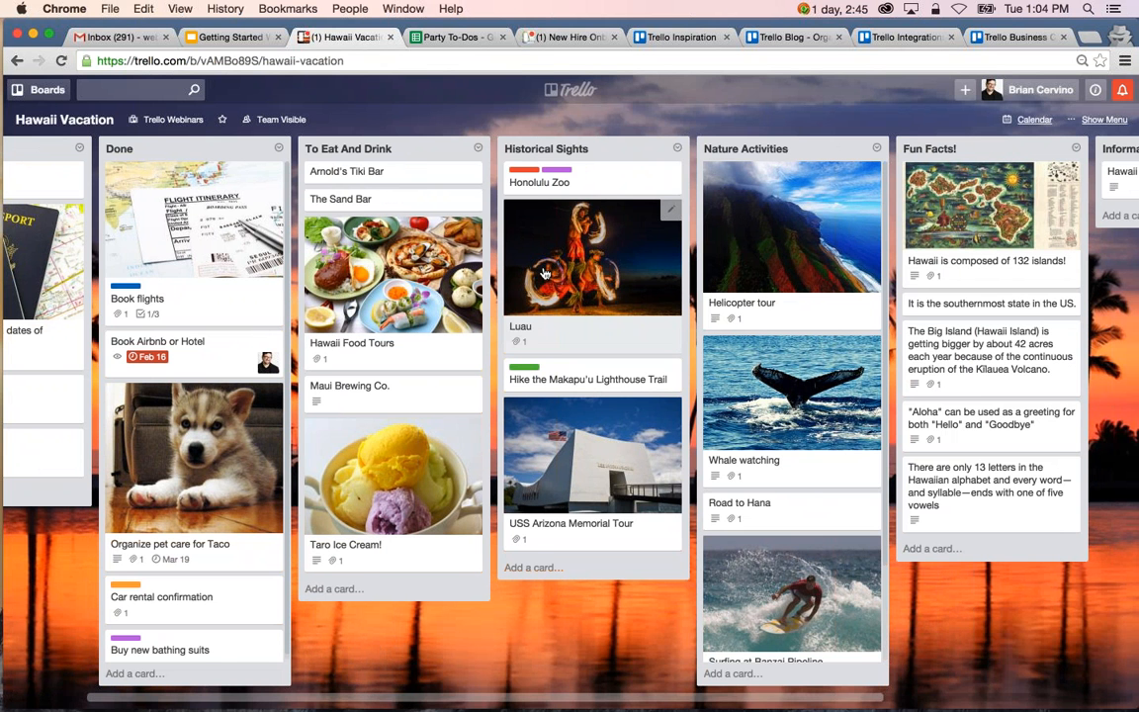
scroll(543, 273, left, 2)
scroll(832, 433, down, 2)
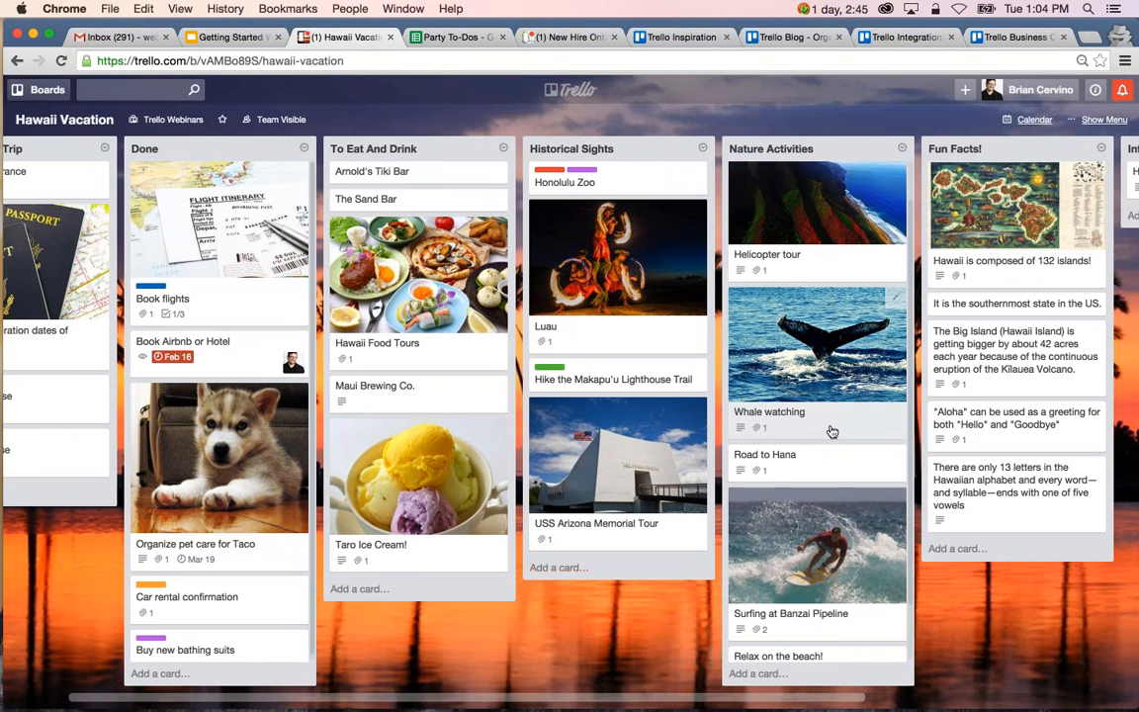
scroll(832, 432, down, 3)
scroll(831, 432, right, 1)
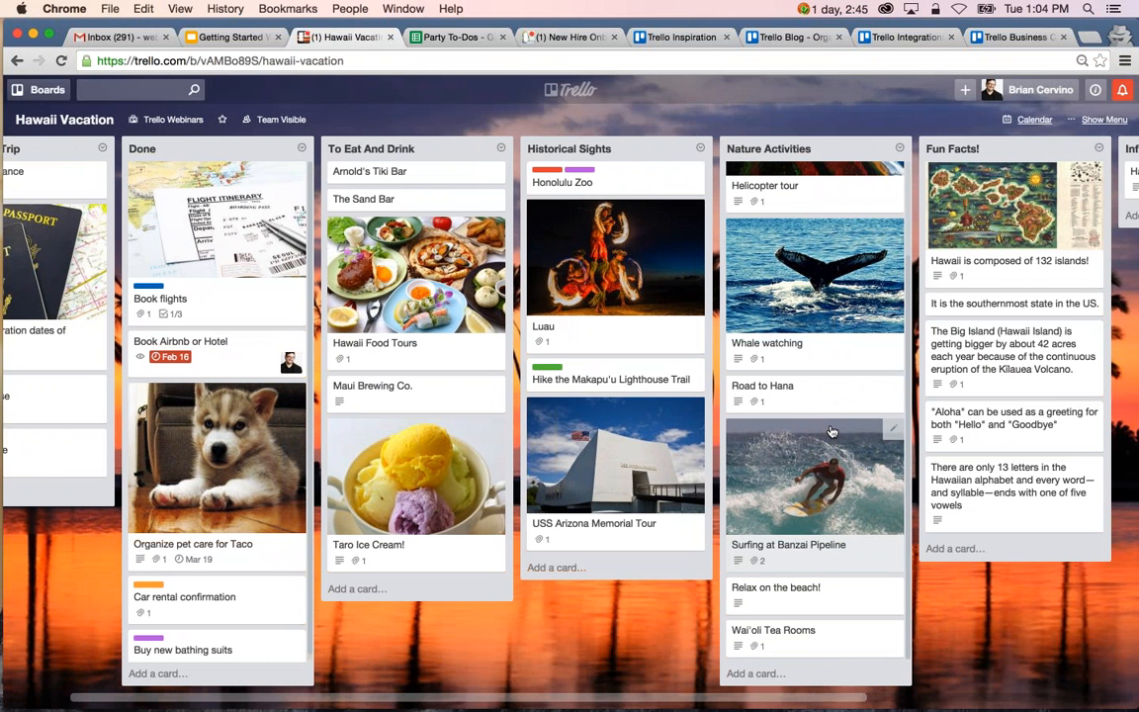
scroll(831, 432, up, 5)
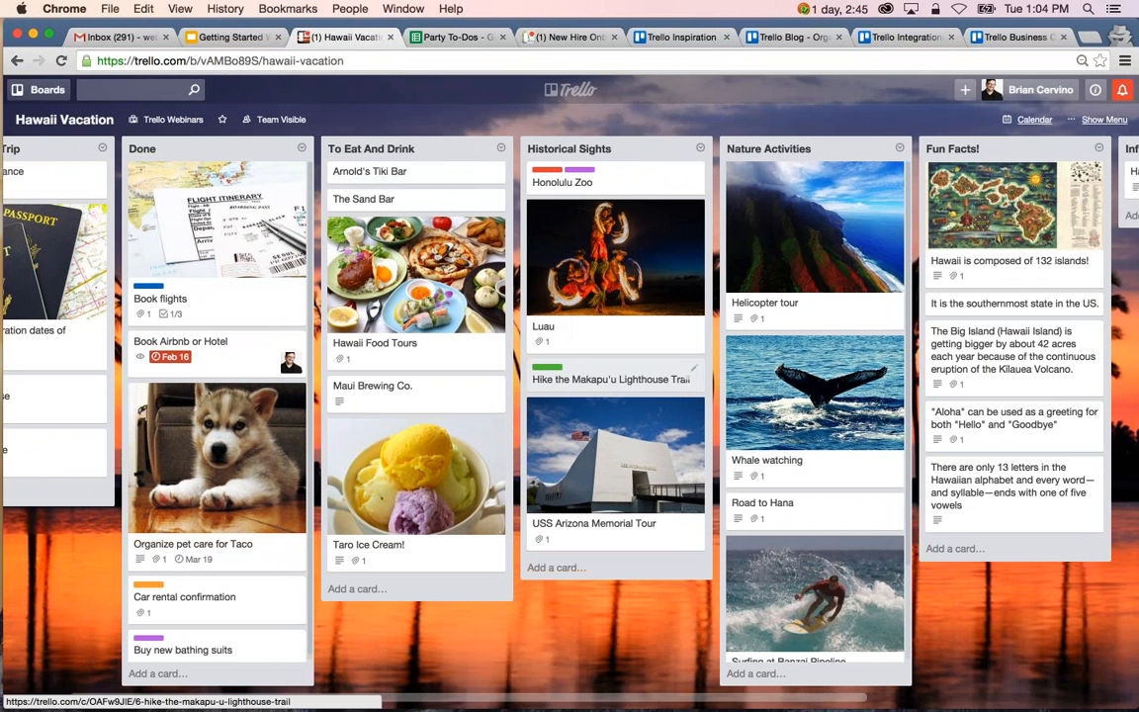
scroll(633, 379, left, 2)
scroll(632, 379, left, 1)
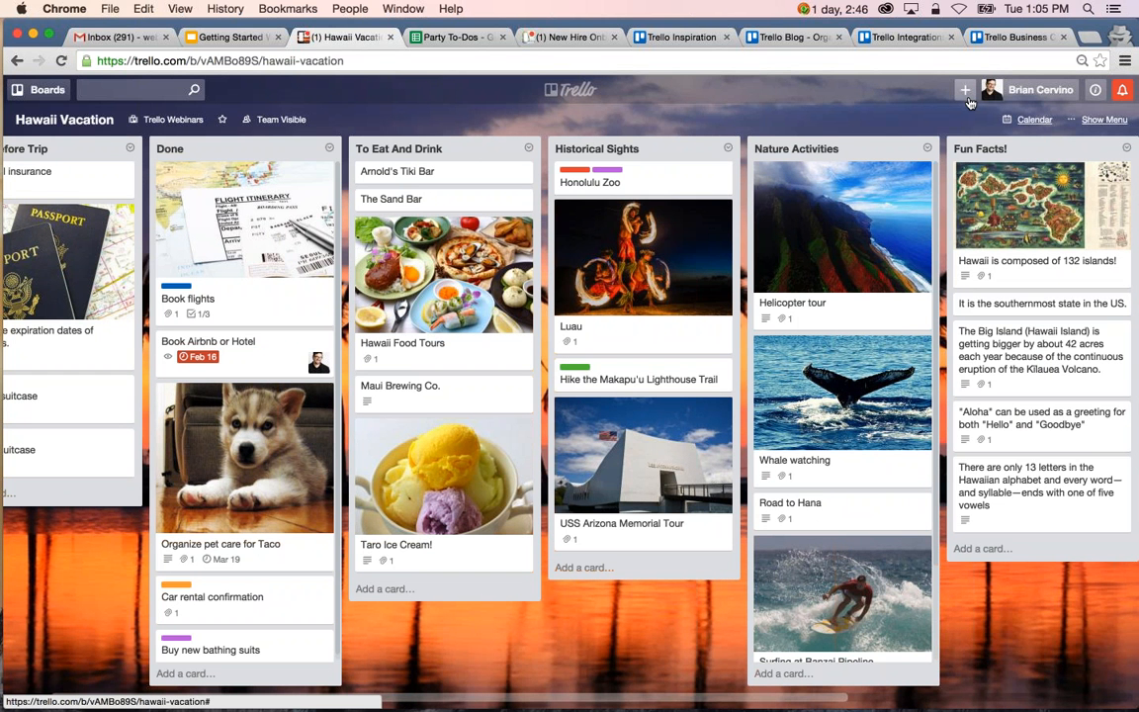
Create a new private board titled Dinner Party without a team.
click(966, 91)
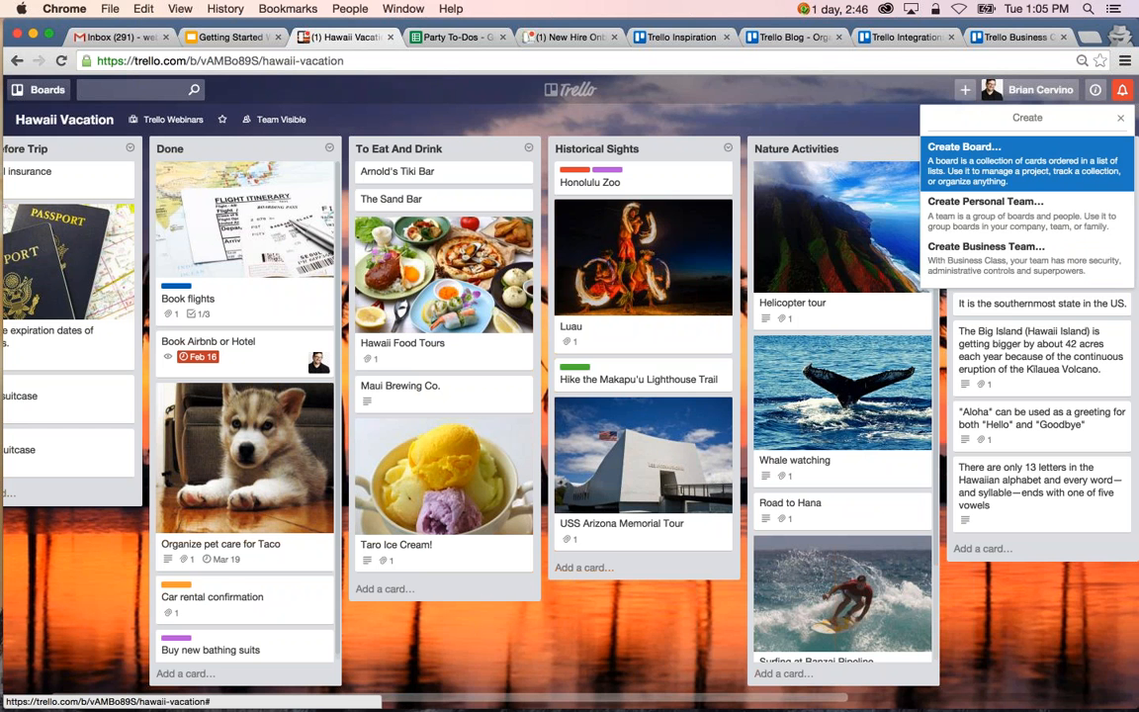
click(990, 179)
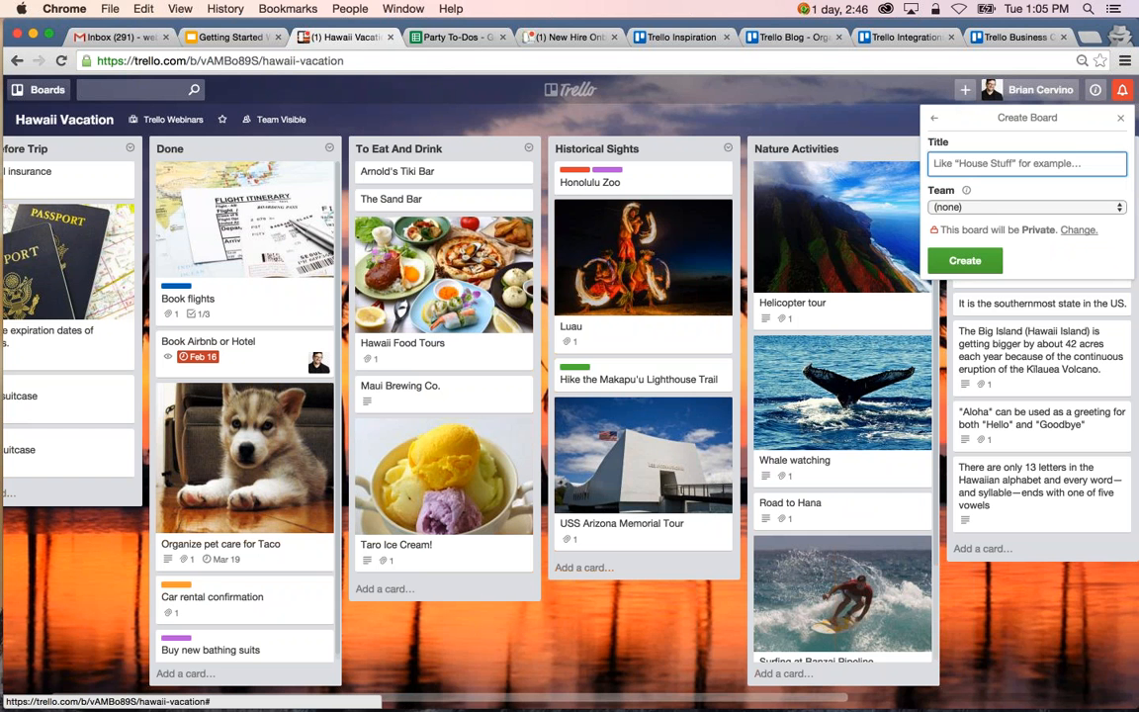
text(Dinner Party)
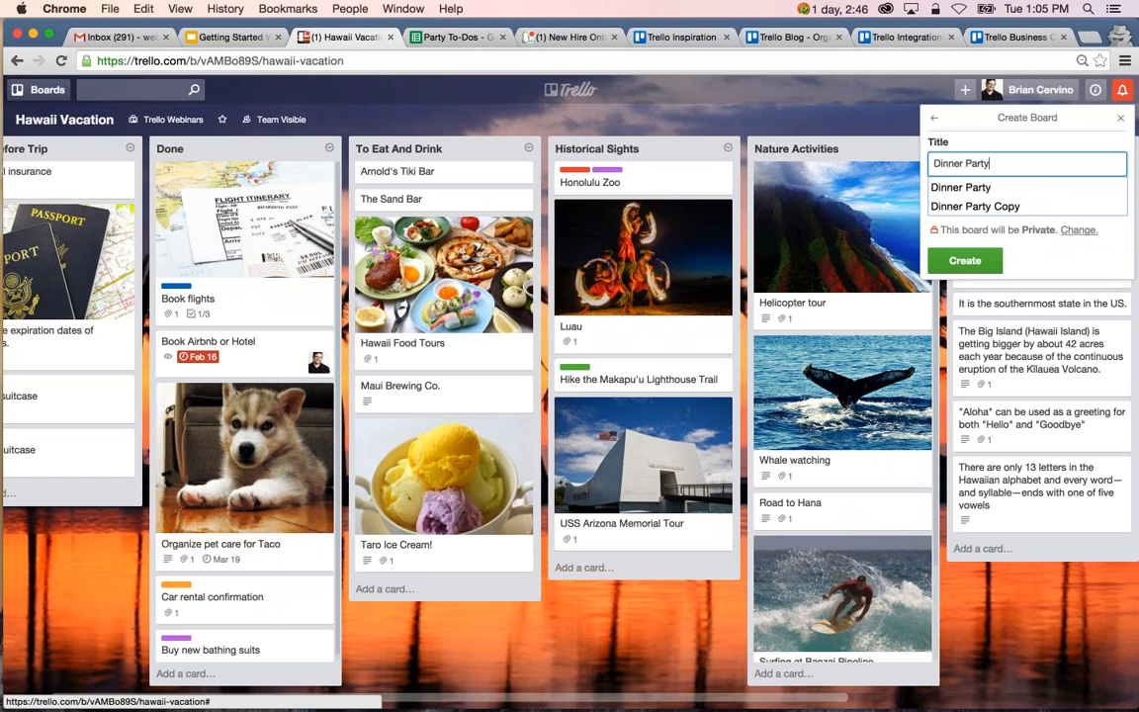
key(Return)
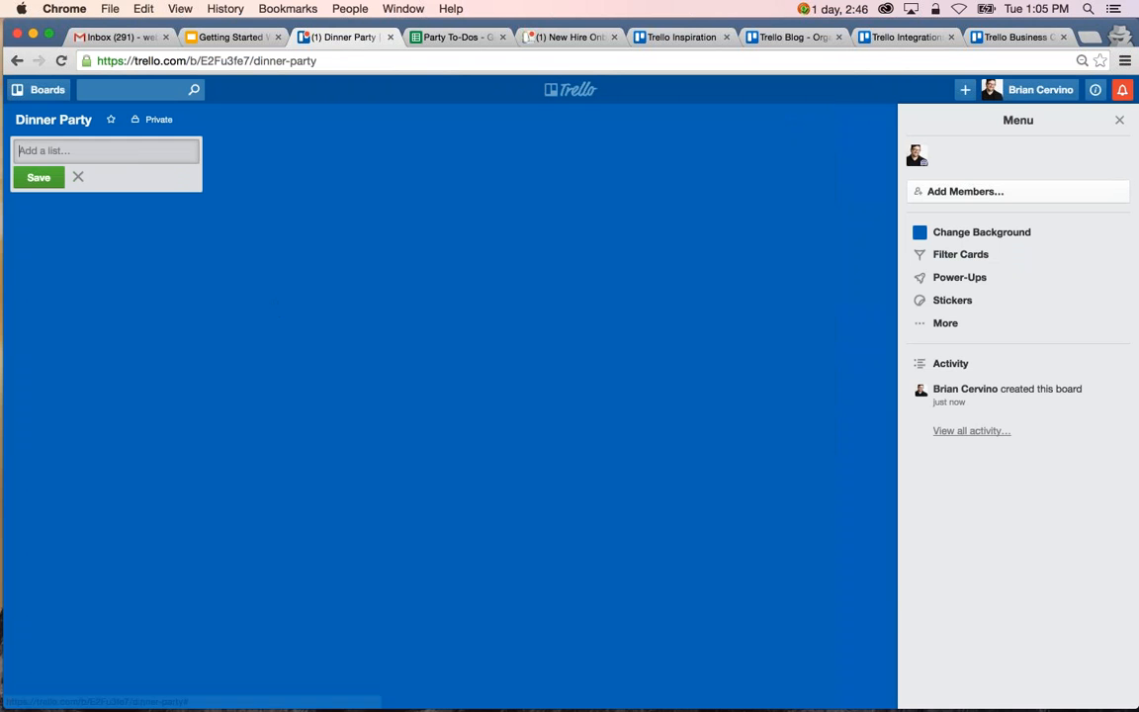
Add four lists named To Do, Doing, Done and Menu to the Dinner Party board.
text(To Do)
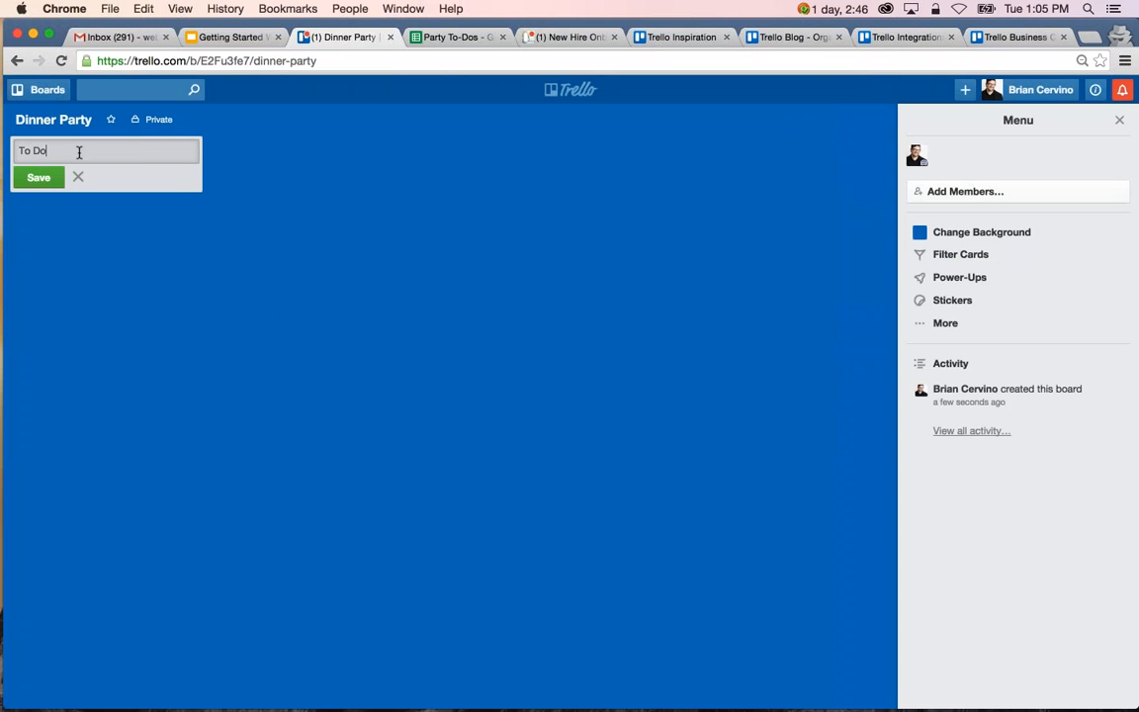
key(Return)
text(Doing)
key(Return)
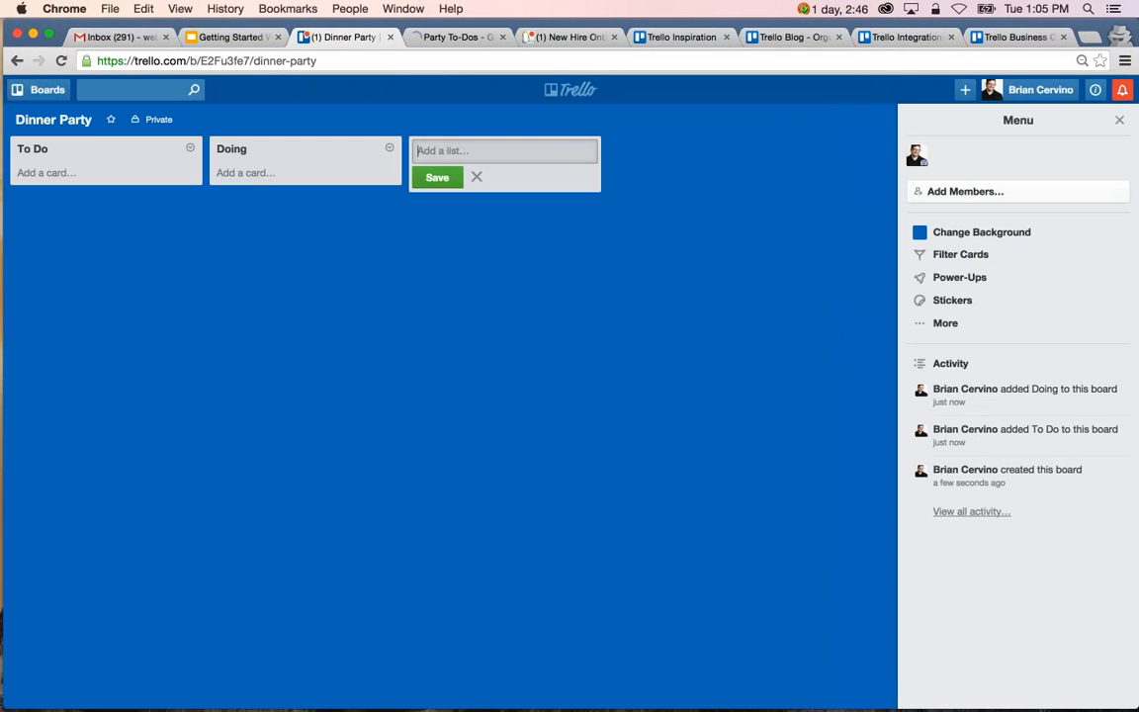
text(Done)
key(Return)
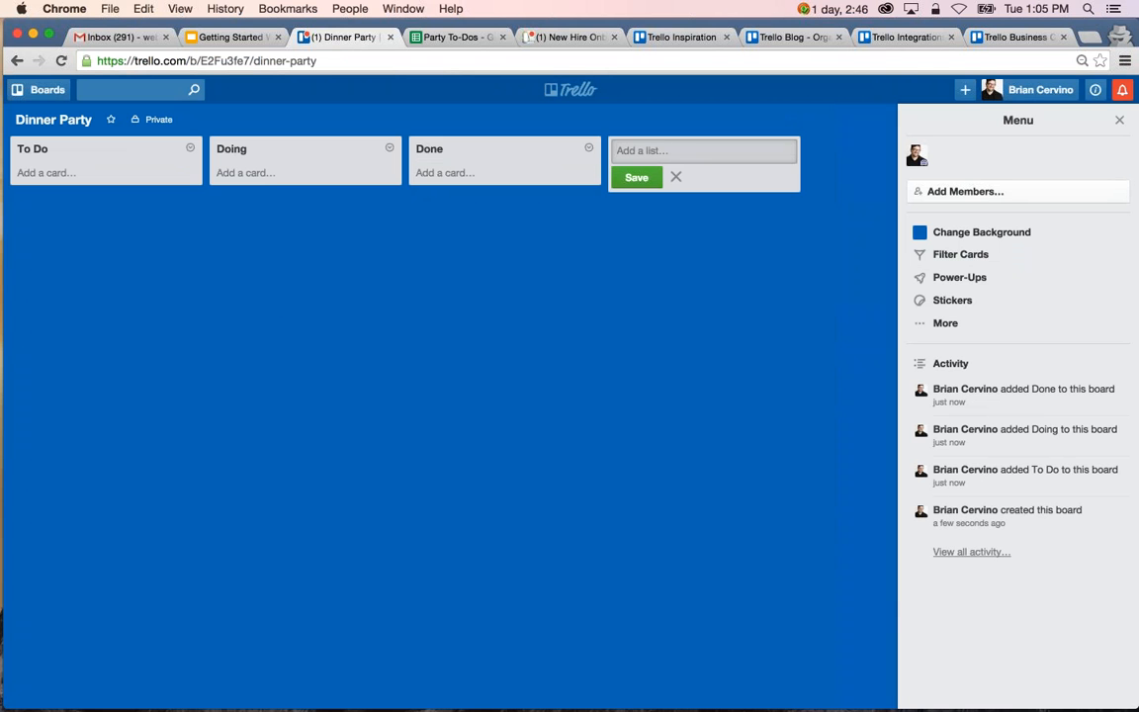
text(Menu)
key(Return)
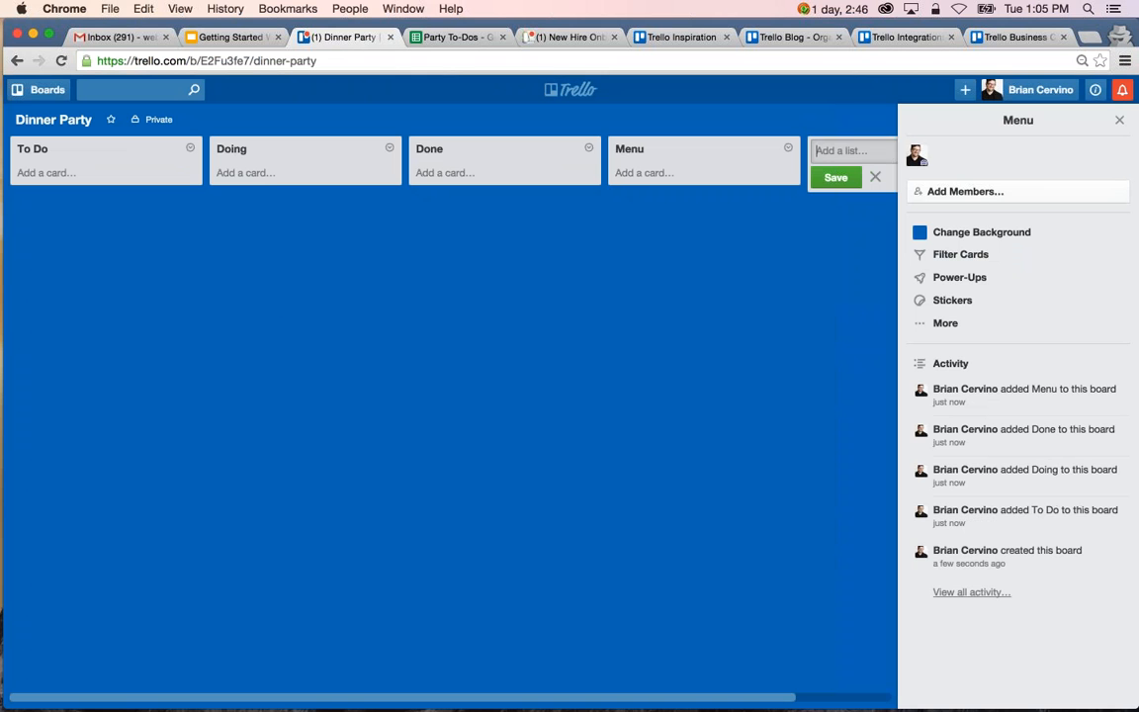
key(Escape)
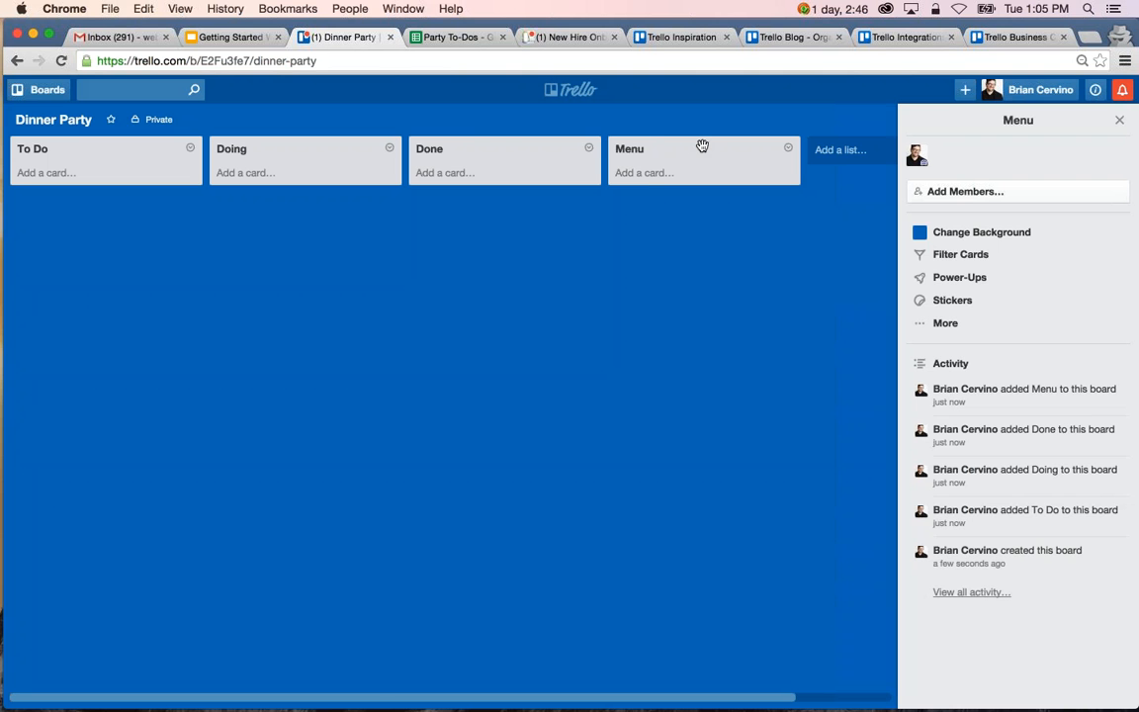
Rename the Menu list as Dinner Menu.
drag(702, 147, 610, 150)
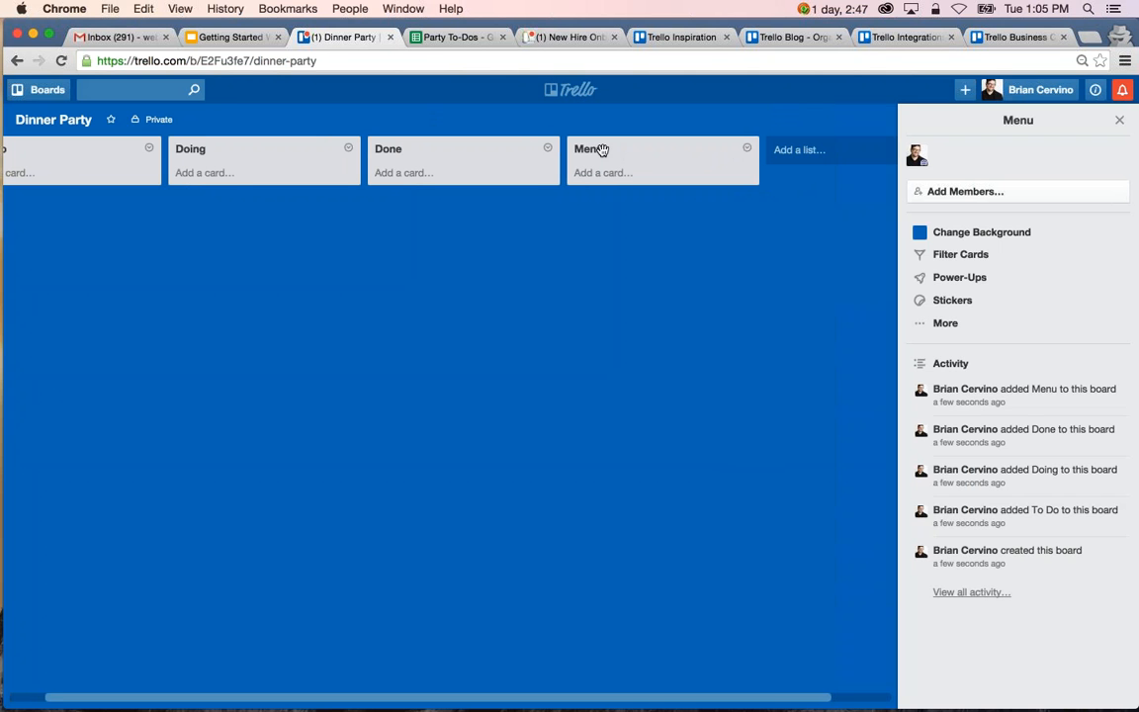
click(576, 149)
click(576, 149)
text(Dinner)
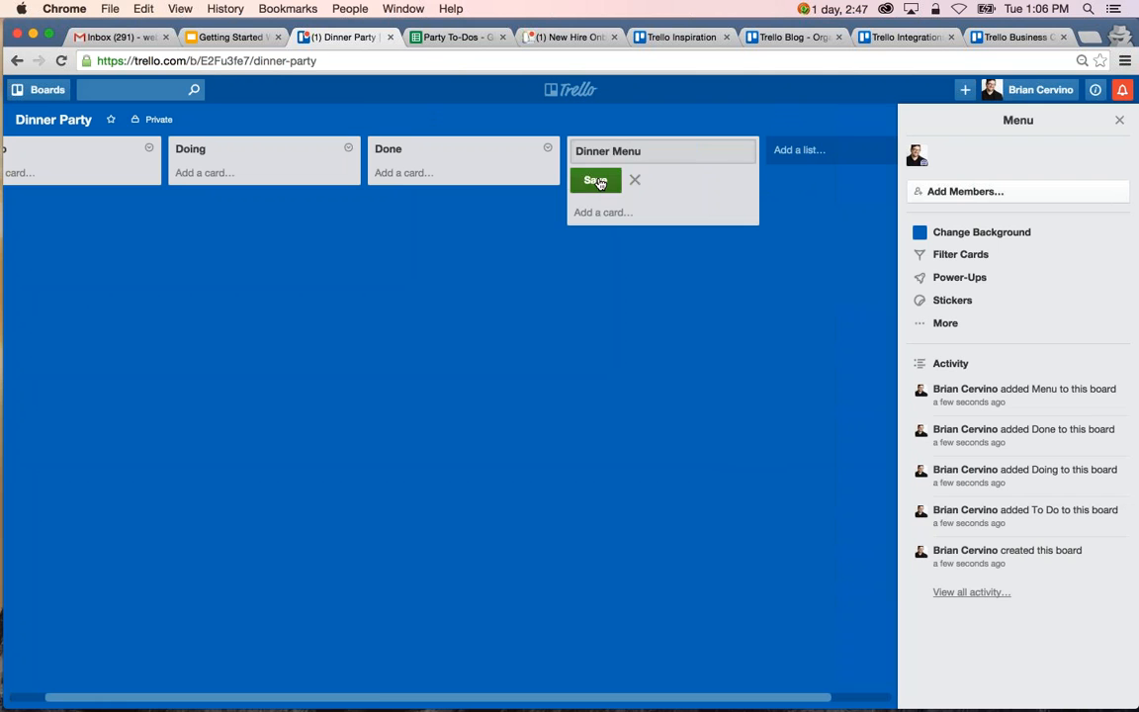
click(598, 181)
scroll(487, 339, left, 2)
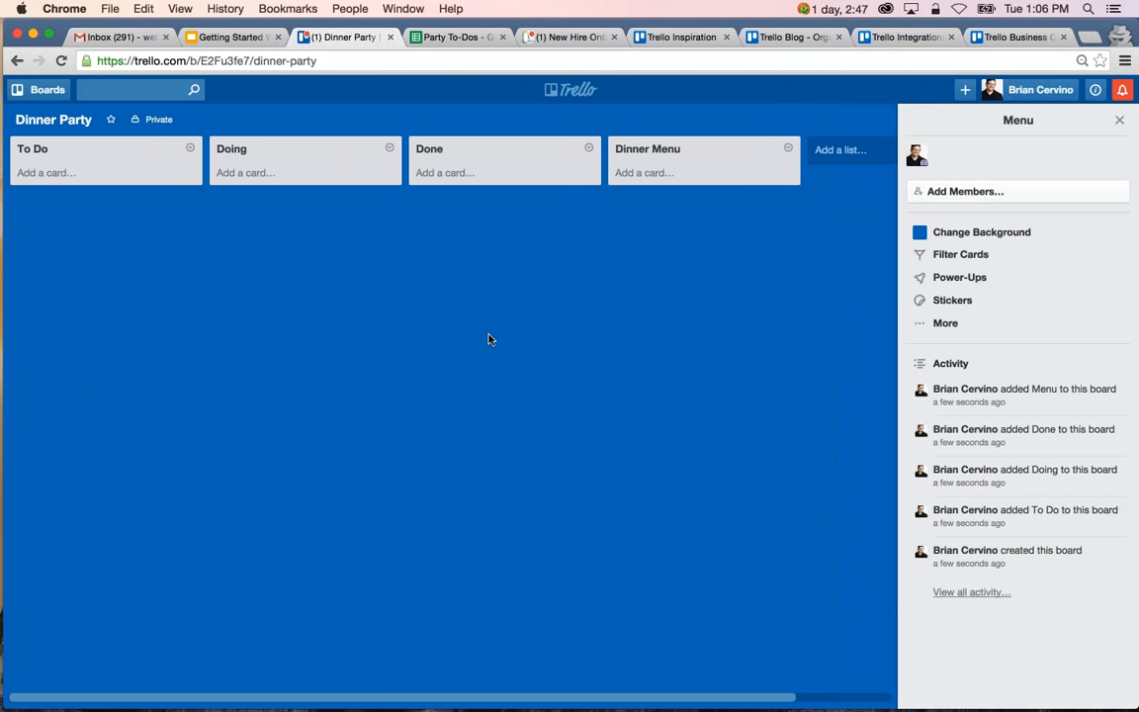
Switch to the Party To-Dos spreadsheet in Google Sheets and copy the tasks in cells A1 to A7.
click(465, 38)
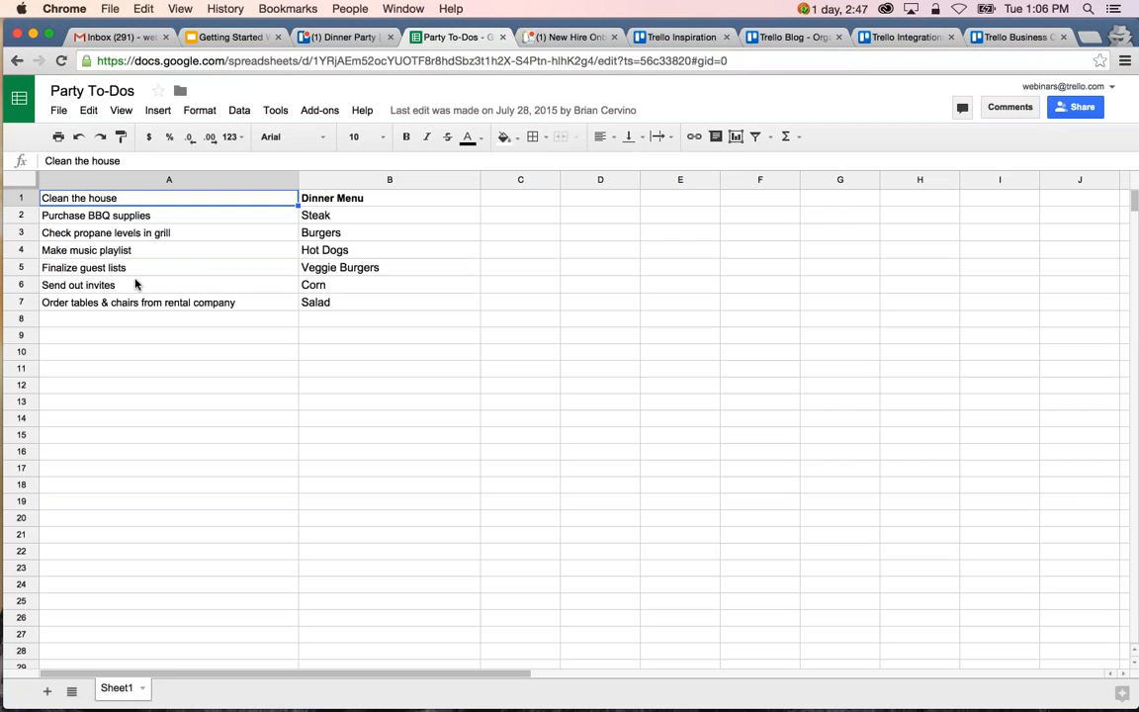
shift+click(139, 303)
key(super+c)
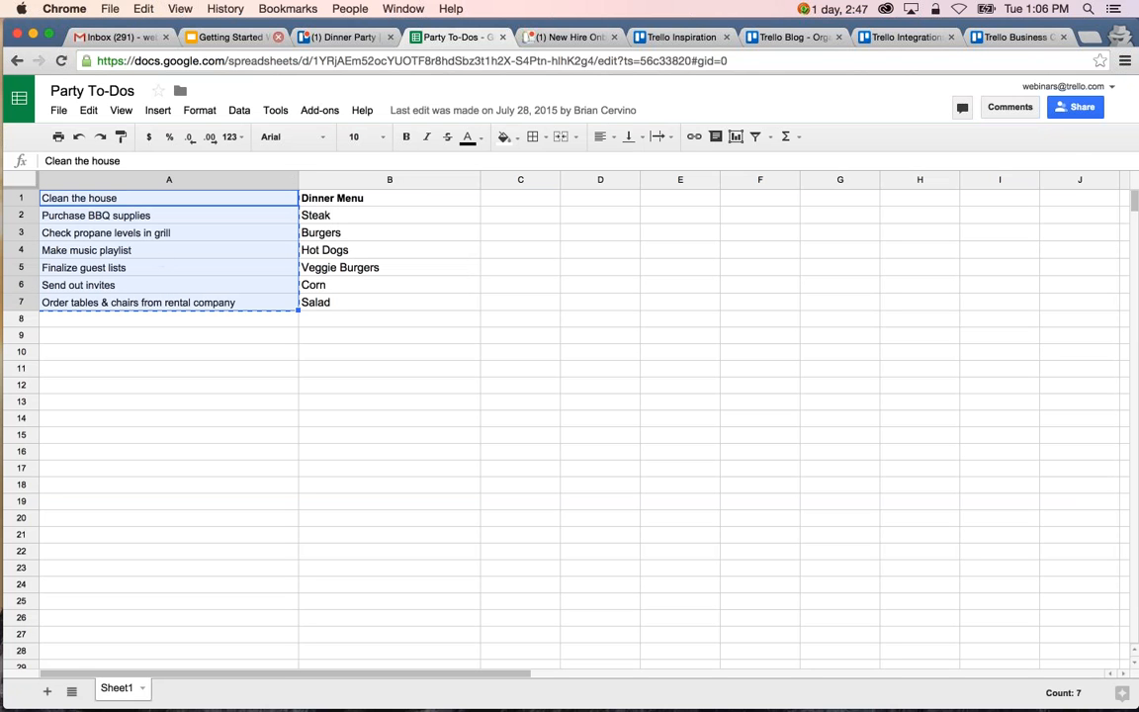
Switch back to the Dinner Party board in Trello and paste the copied tasks into the To Do list as seven separate cards.
click(351, 45)
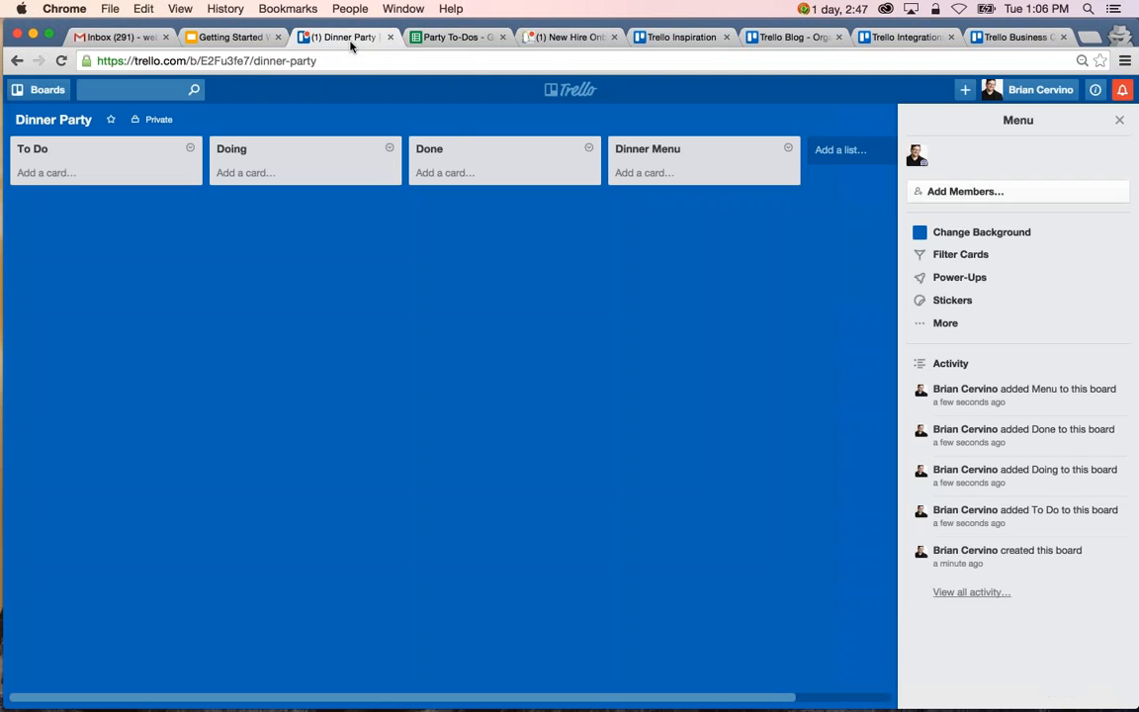
click(45, 173)
key(super+v)
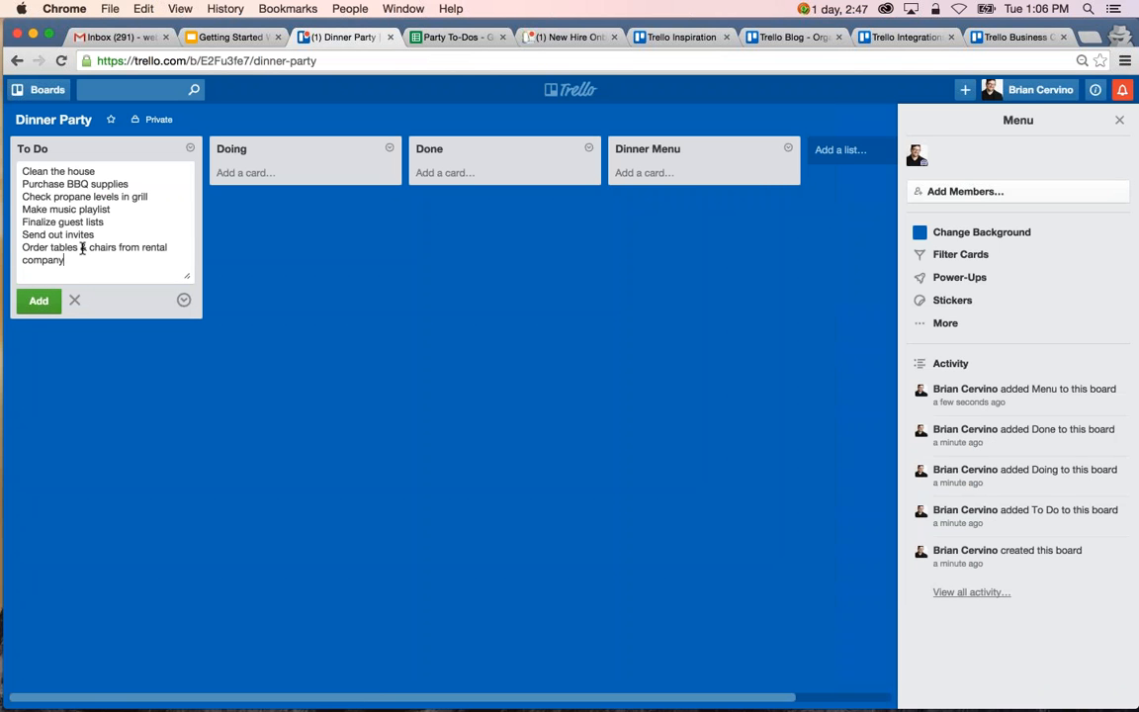
click(38, 301)
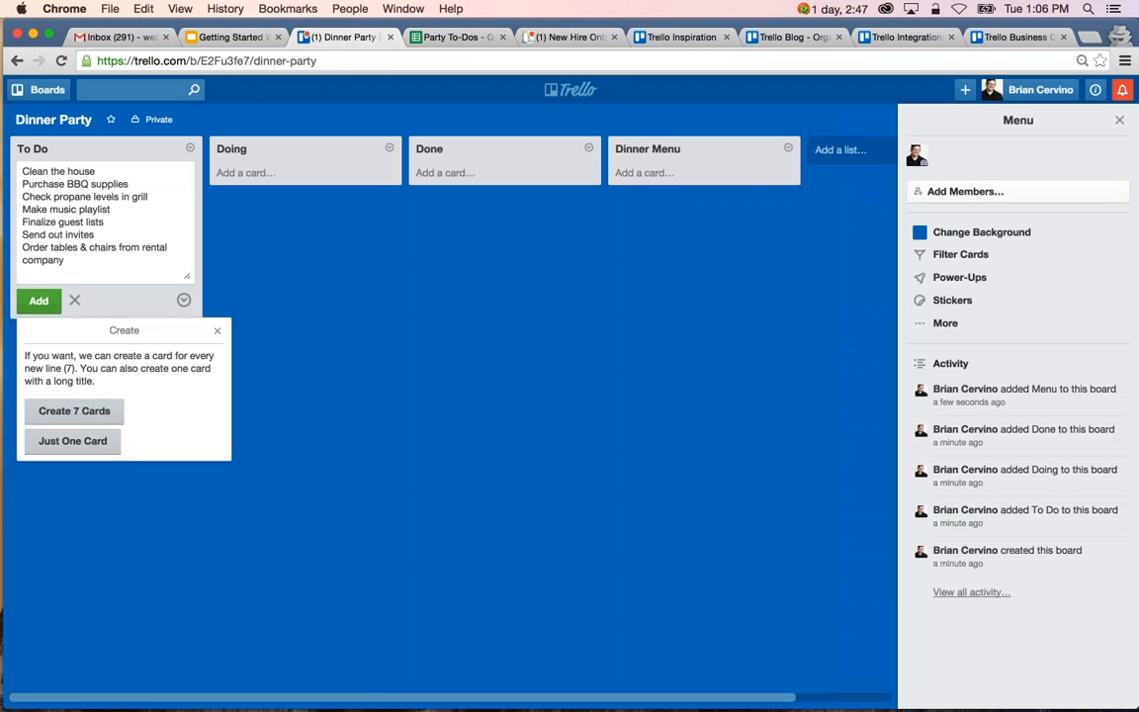
click(74, 410)
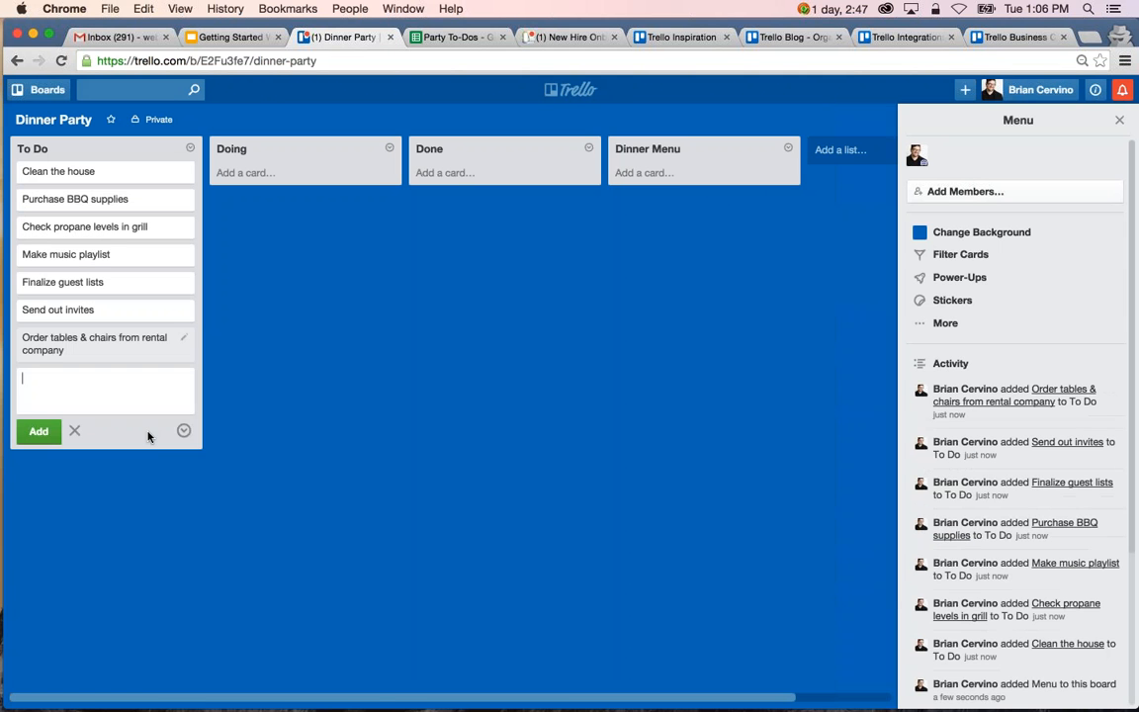
key(Escape)
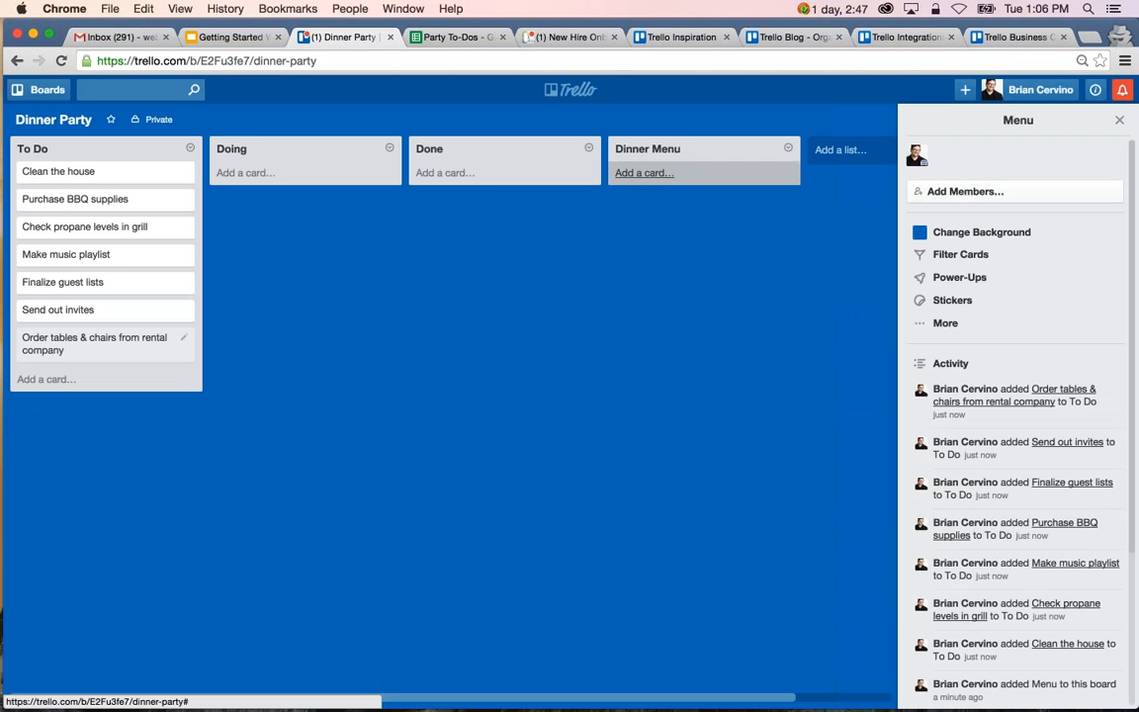
Add four cards named Snacks, Drinks, Dinner and Dessert to the Dinner Menu list.
click(637, 175)
text(Snacks)
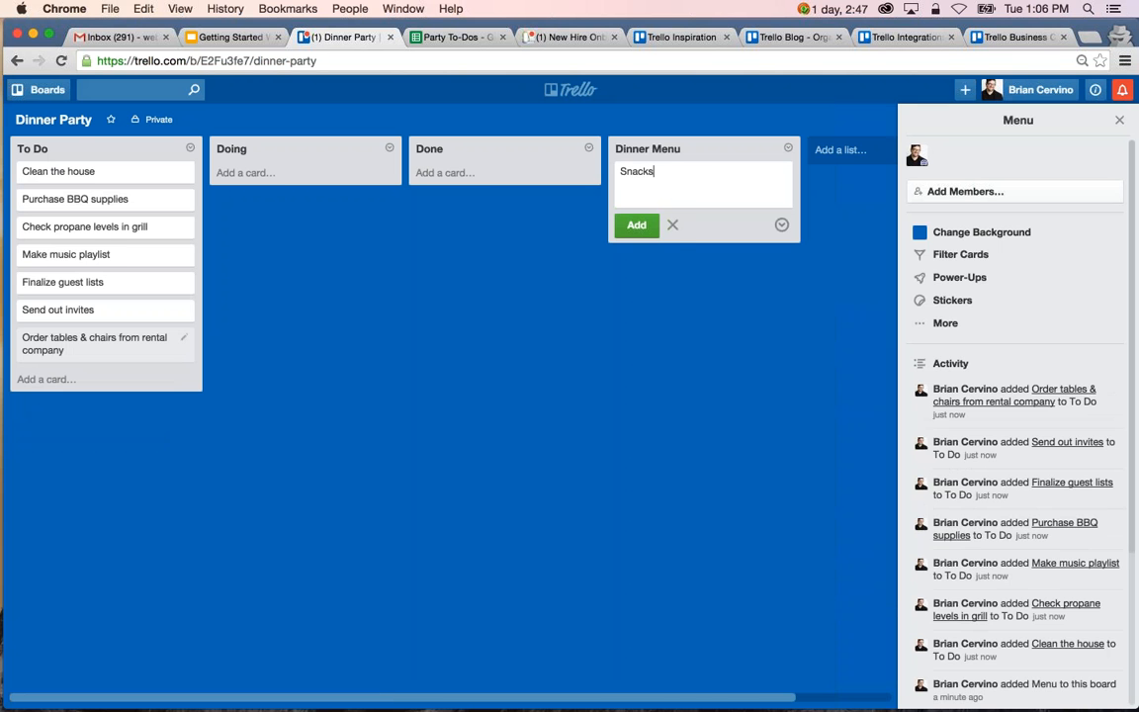
key(Return)
text(Drinks)
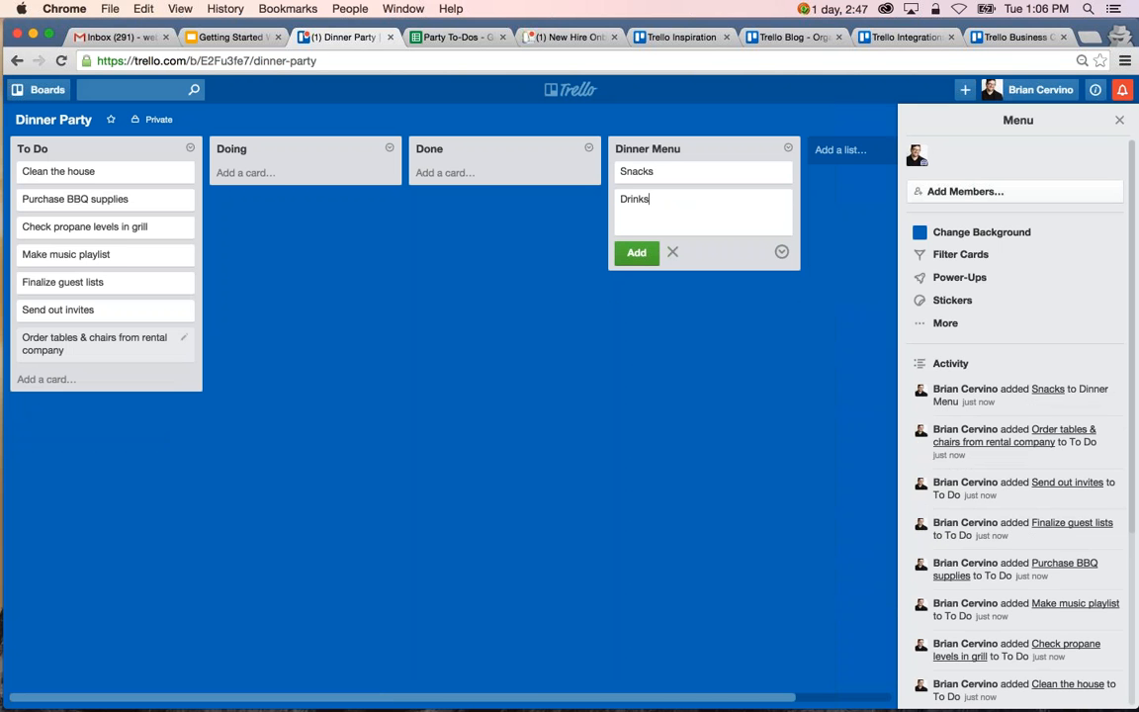
key(Return)
text(Dinner)
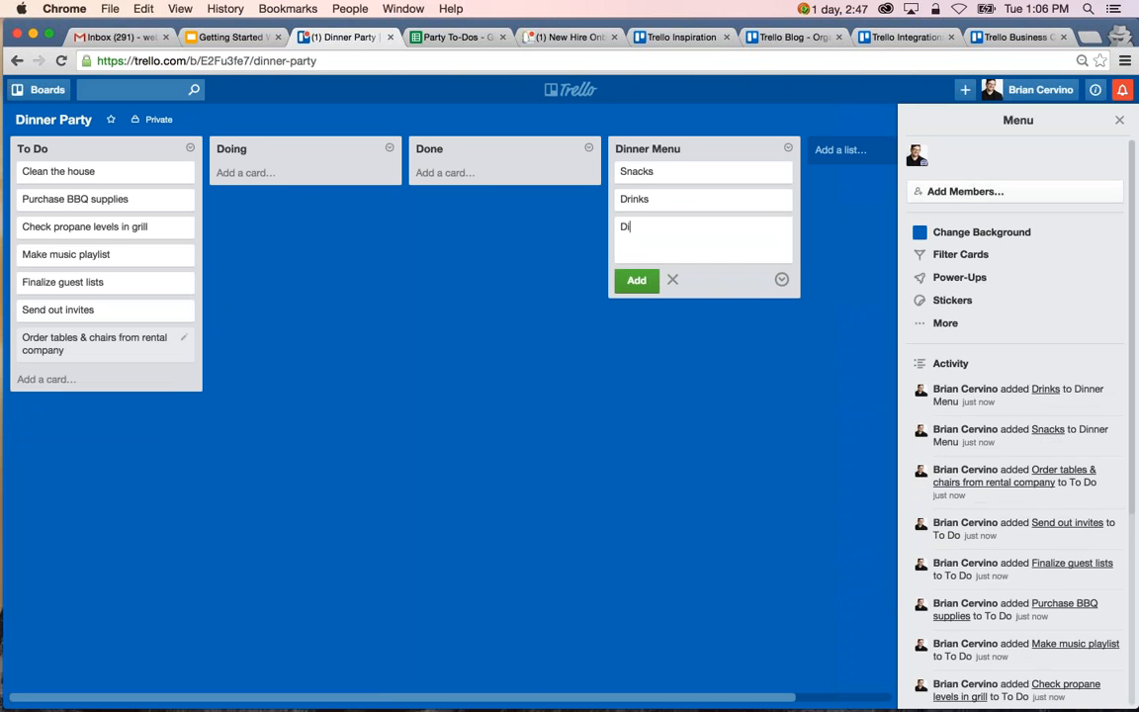
key(Return)
text(Dessert)
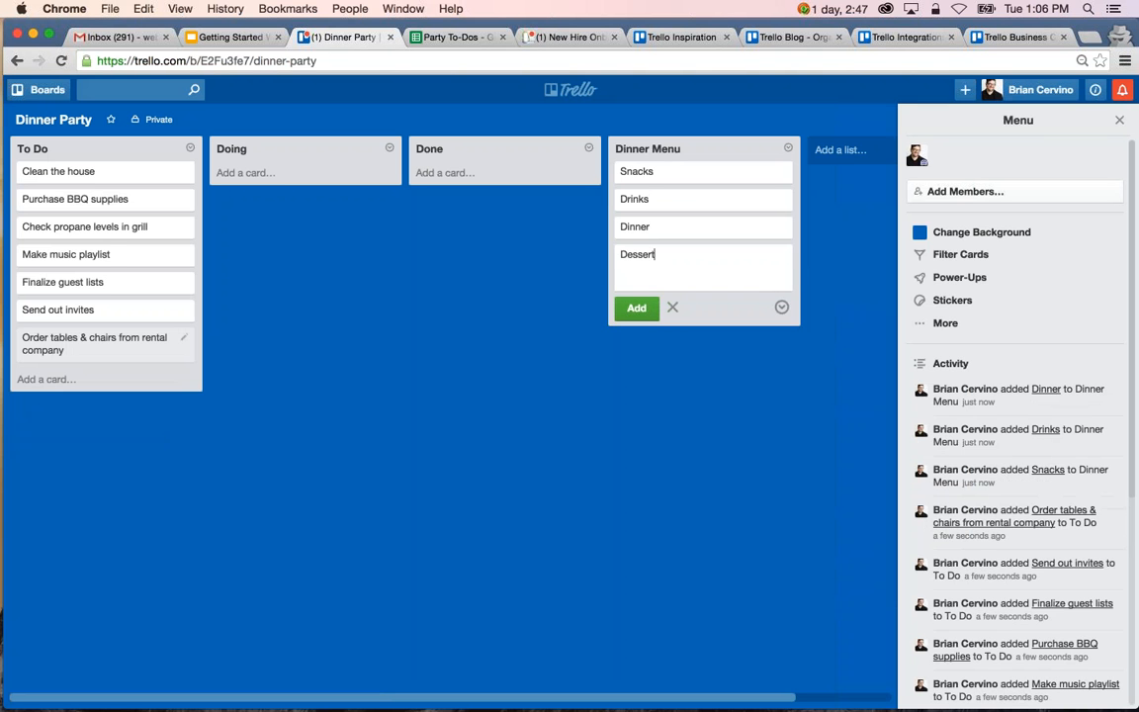
key(Return)
key(Escape)
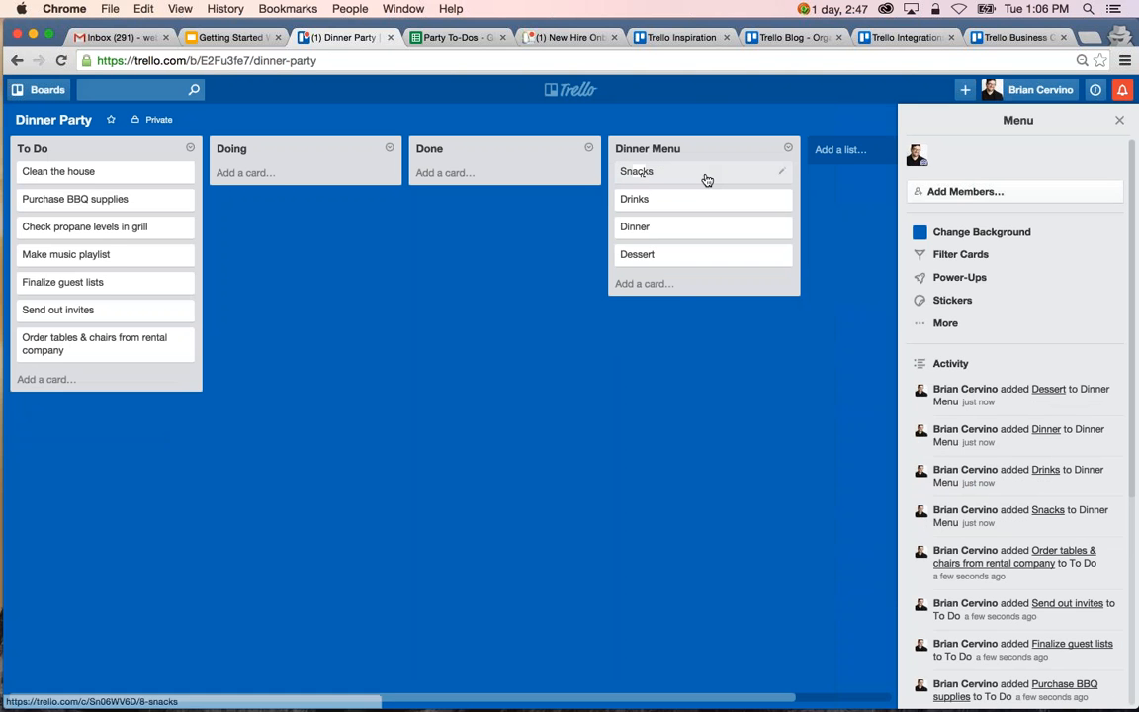
Move the Drinks card above Snacks in the Dinner Menu list.
drag(701, 199, 689, 175)
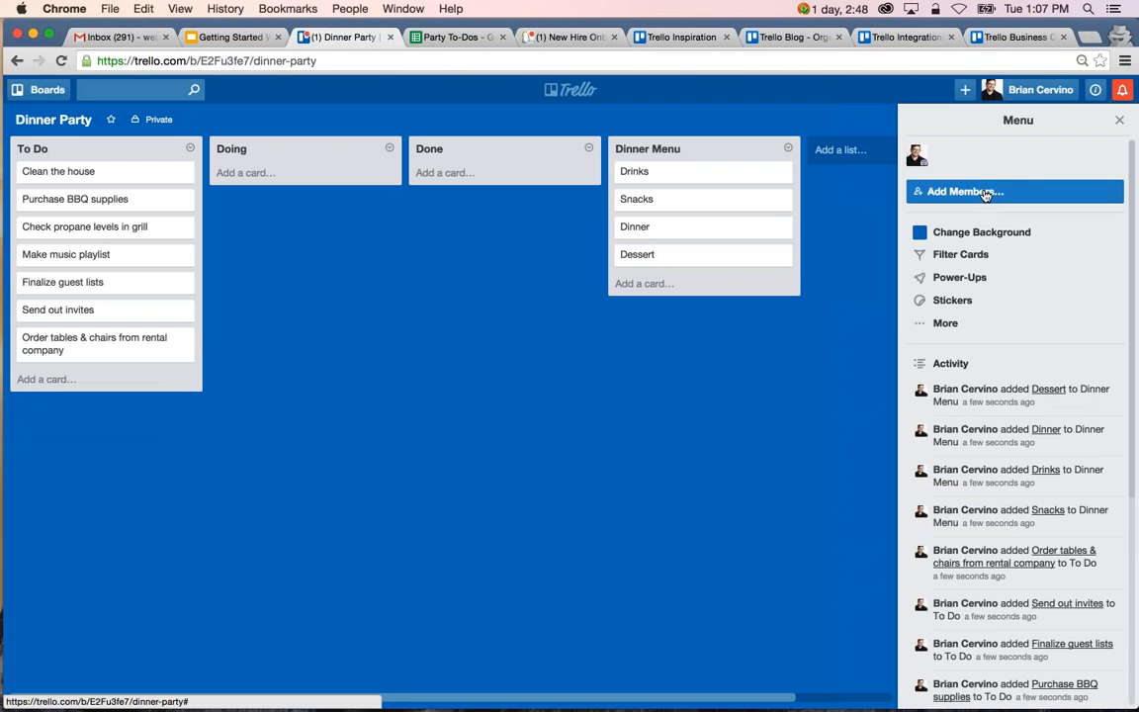
Add two existing Trello users to the Dinner Party board by searching for their names.
click(985, 195)
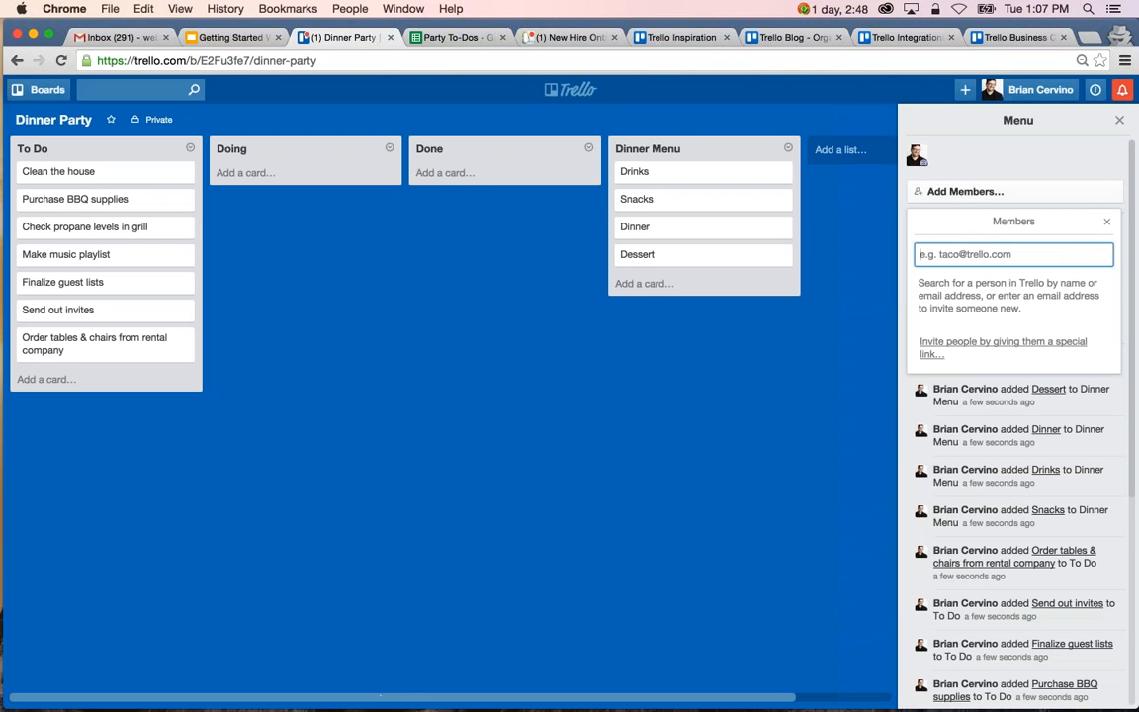
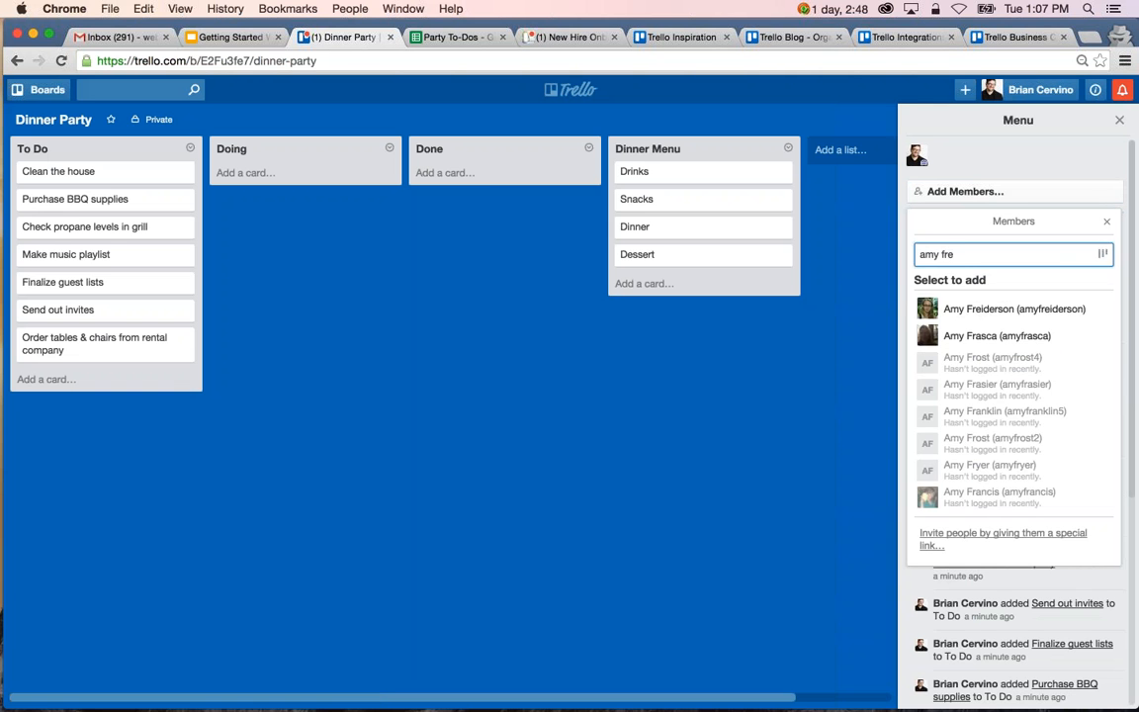
key(Return)
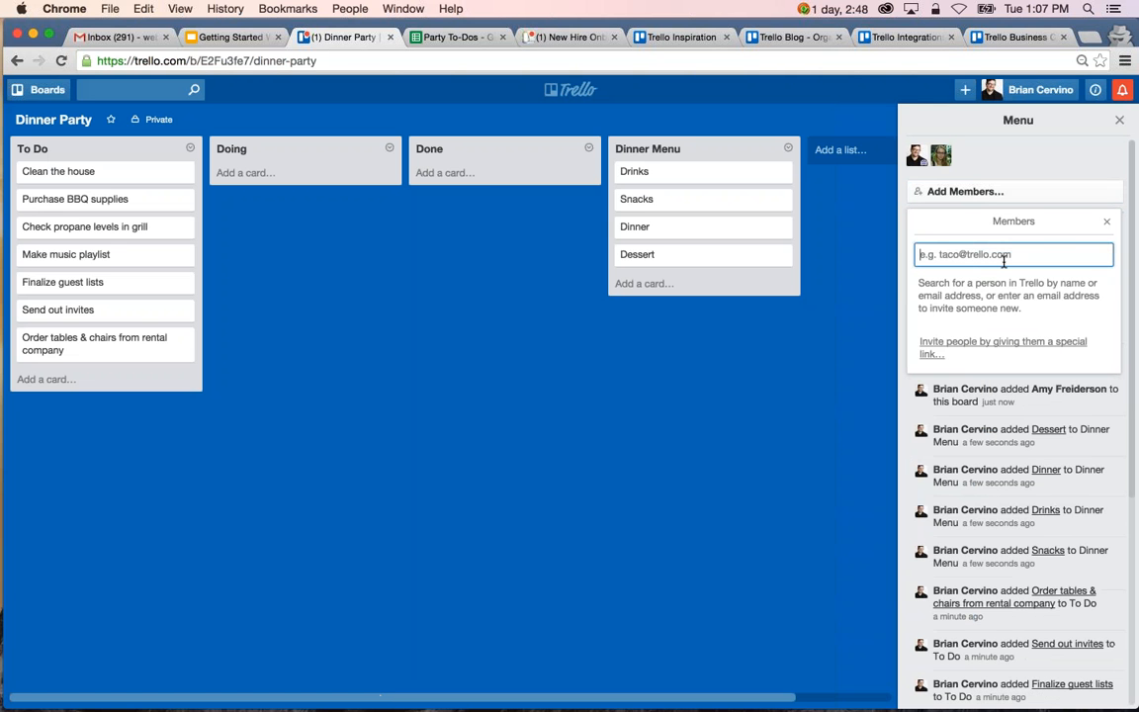
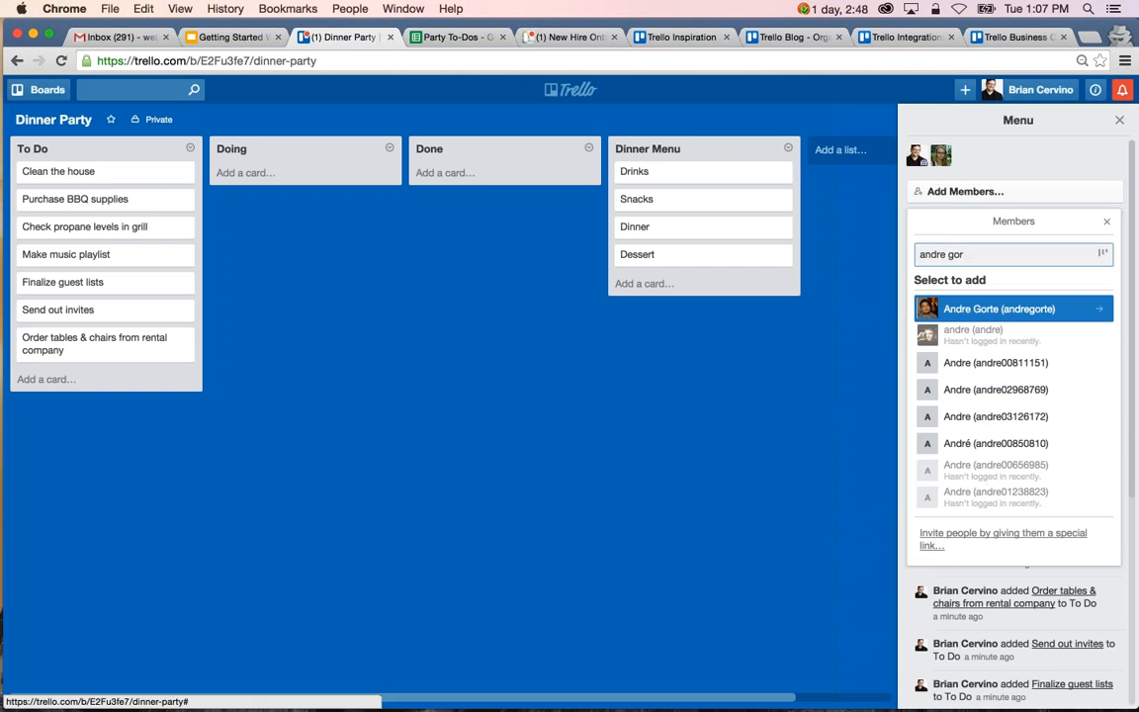
click(998, 309)
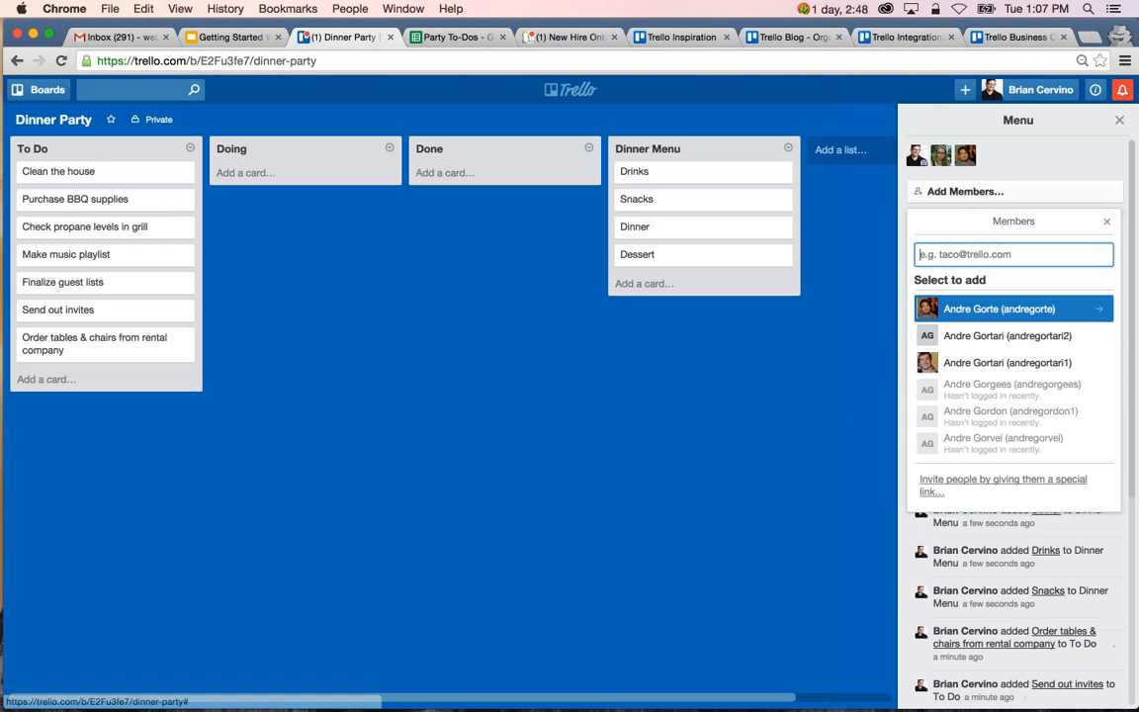
click(1107, 221)
Invite a third person to the board by e-mail address and add them as a member.
click(994, 194)
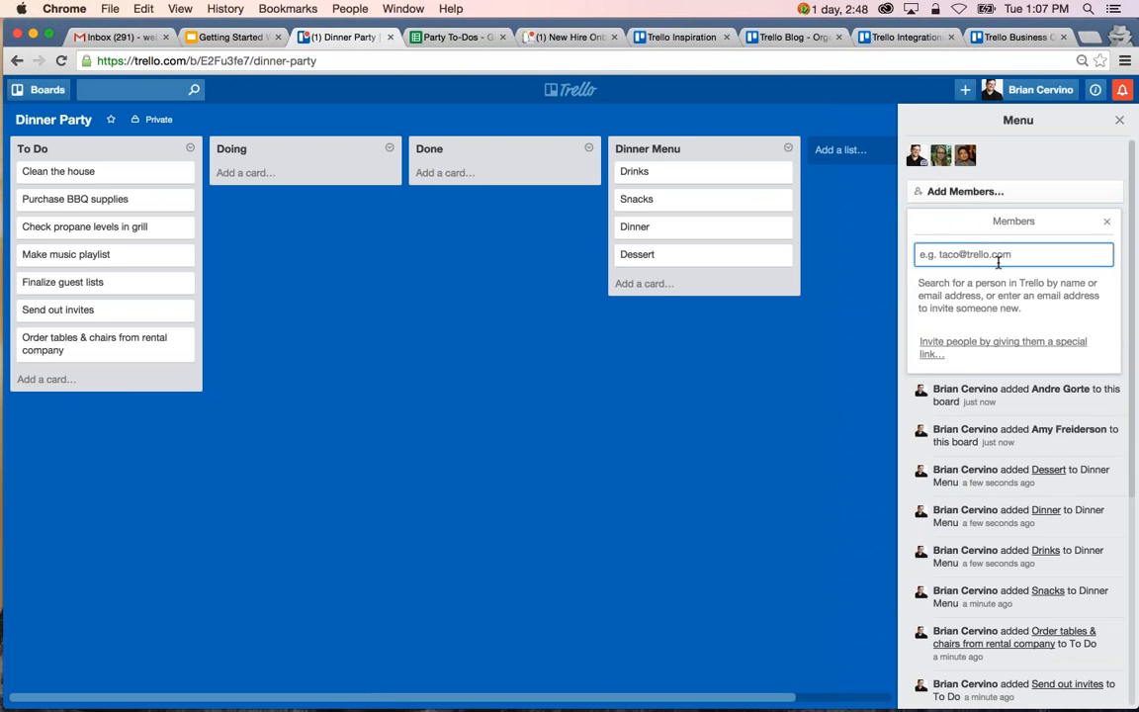
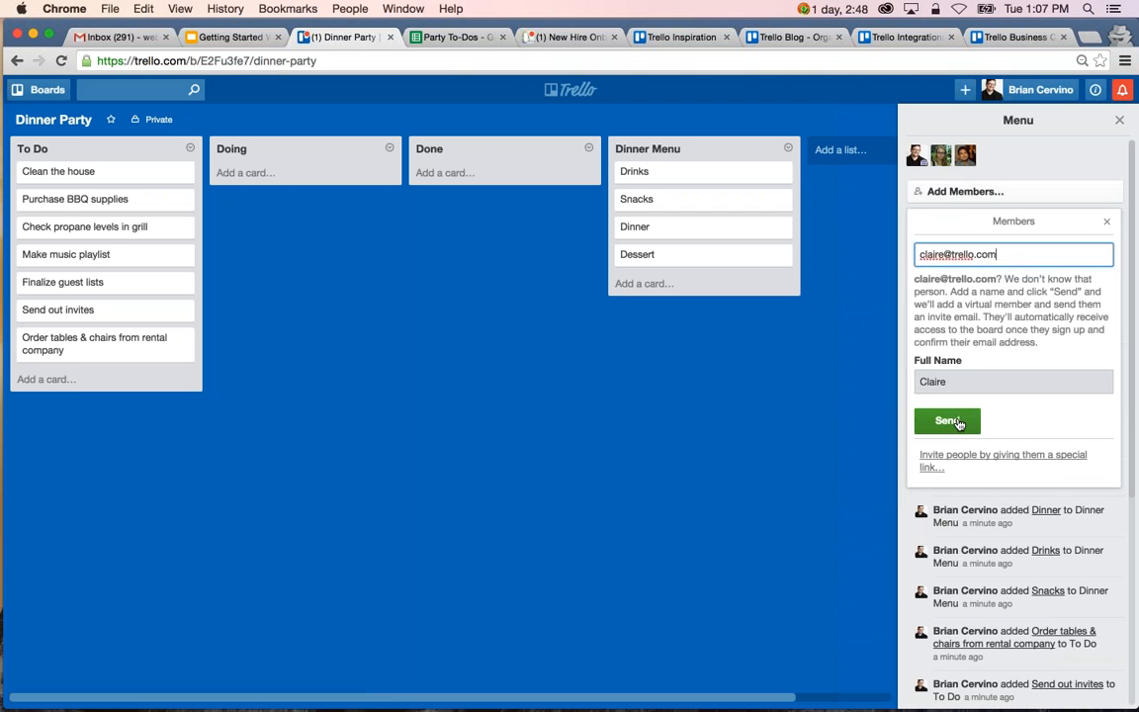
click(947, 420)
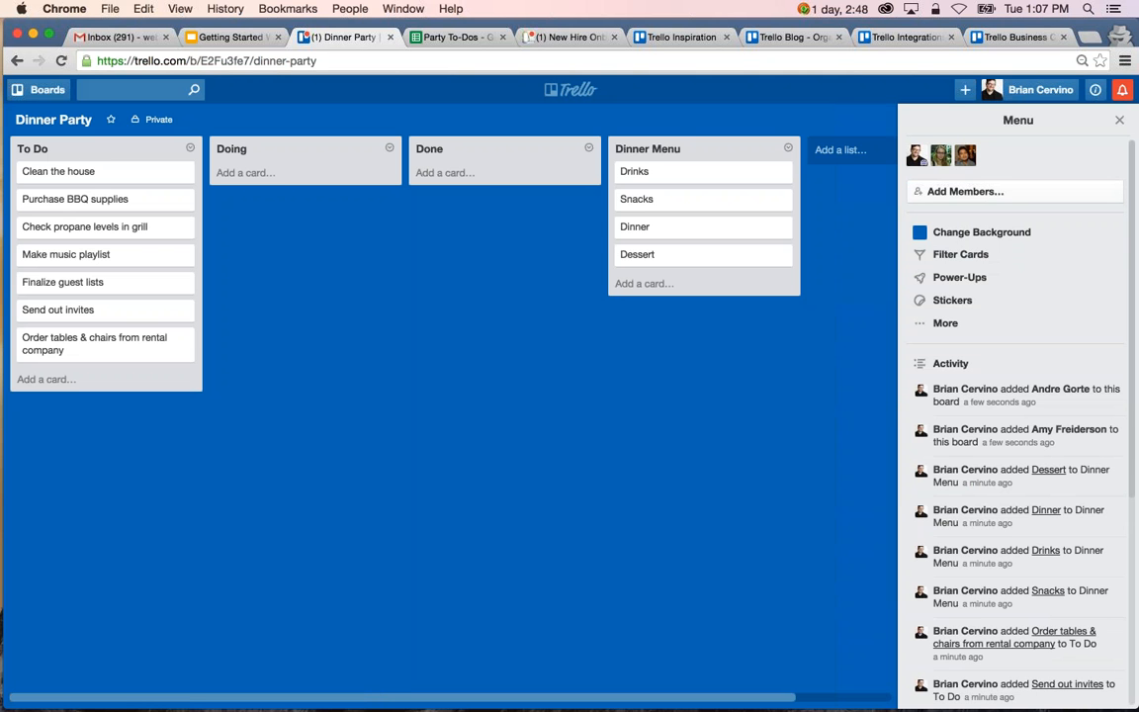
click(964, 191)
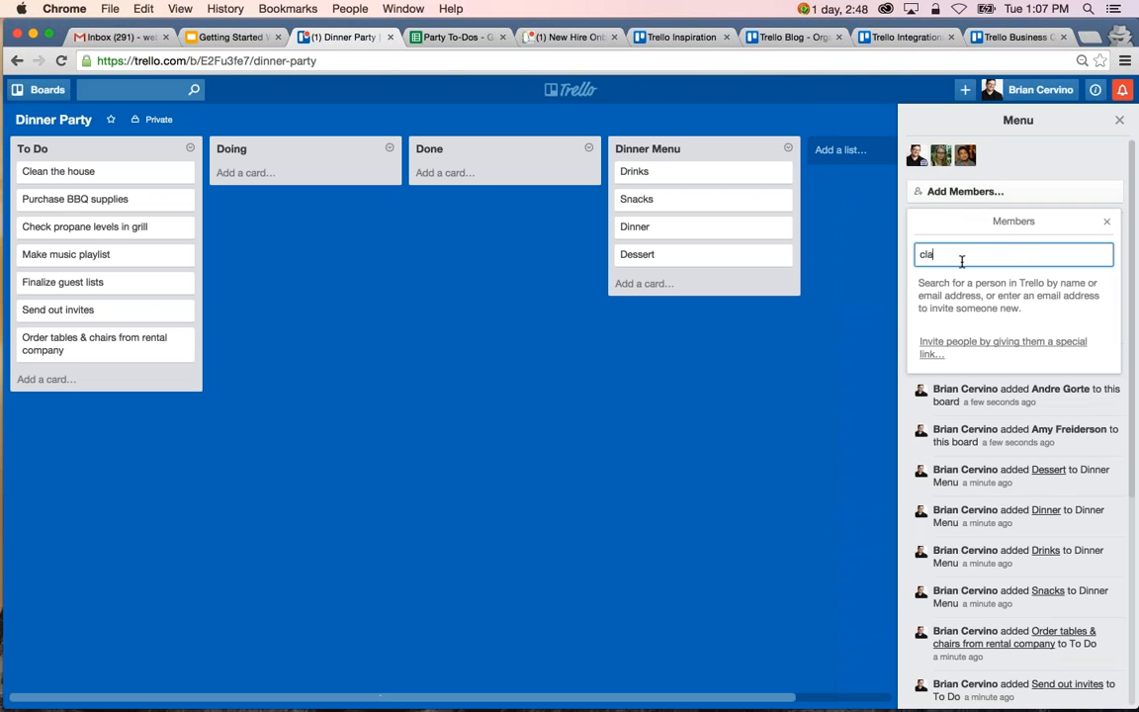
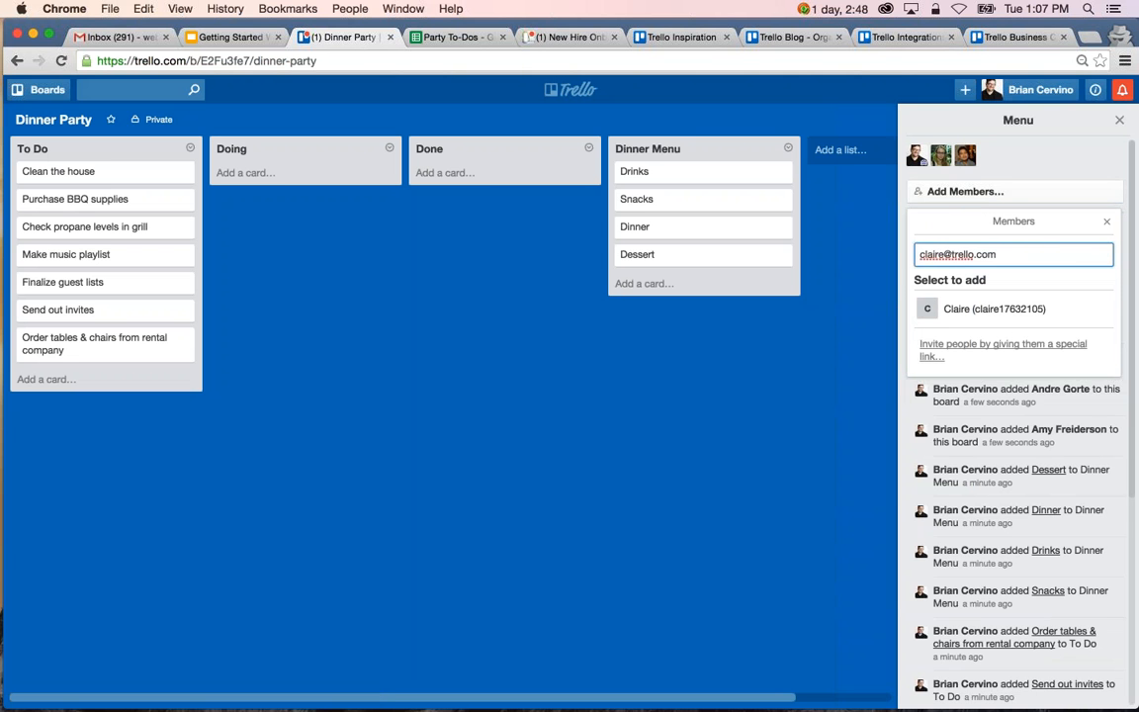
click(974, 310)
click(1106, 222)
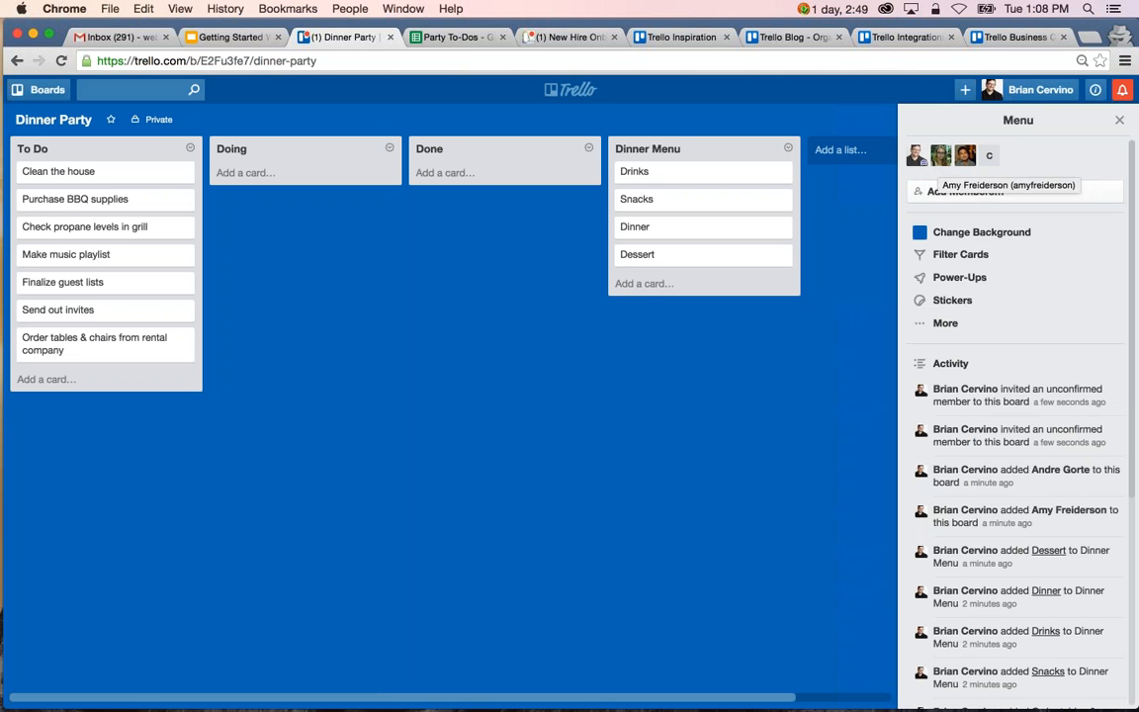
Change the second board member's permissions from Normal to Admin.
click(942, 160)
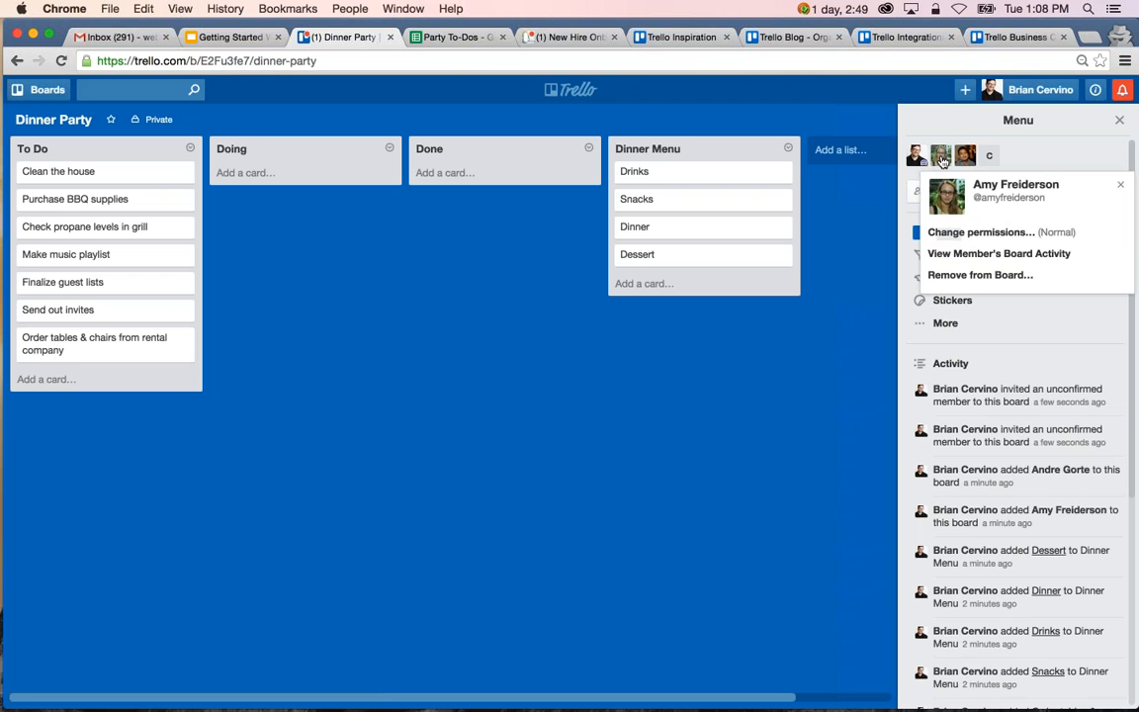
click(1054, 236)
click(1050, 233)
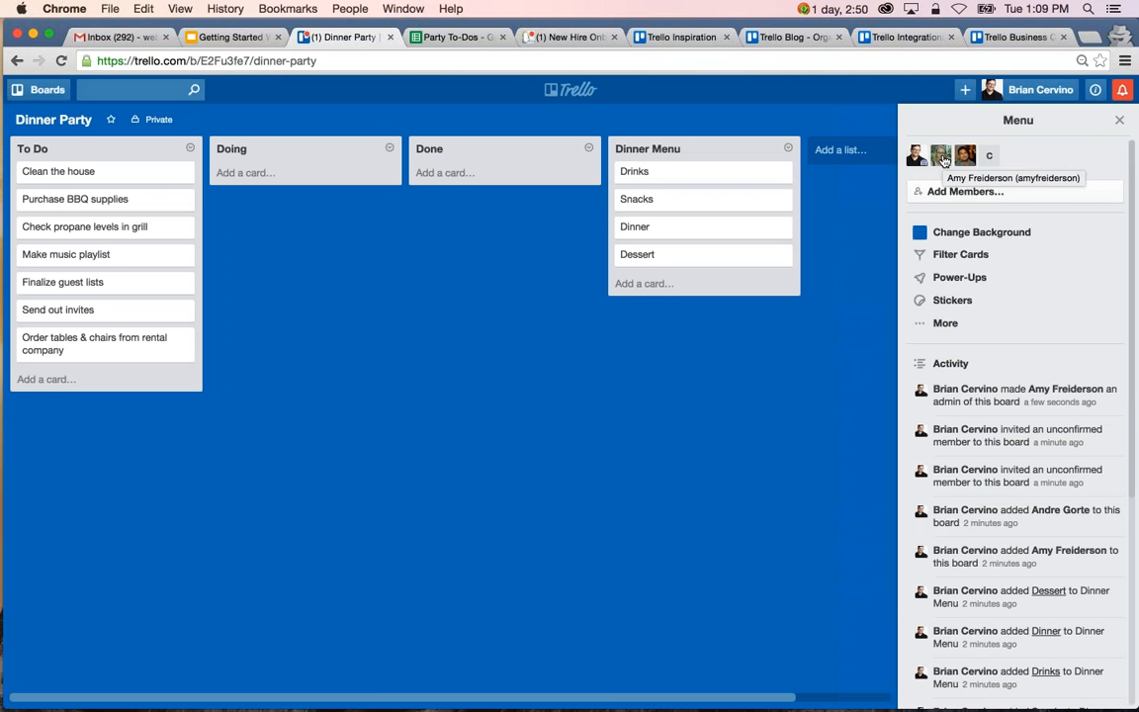
Assign the second board member to the Purchase BBQ supplies card, and the third member and yourself to Finalize guest lists.
drag(942, 160, 118, 193)
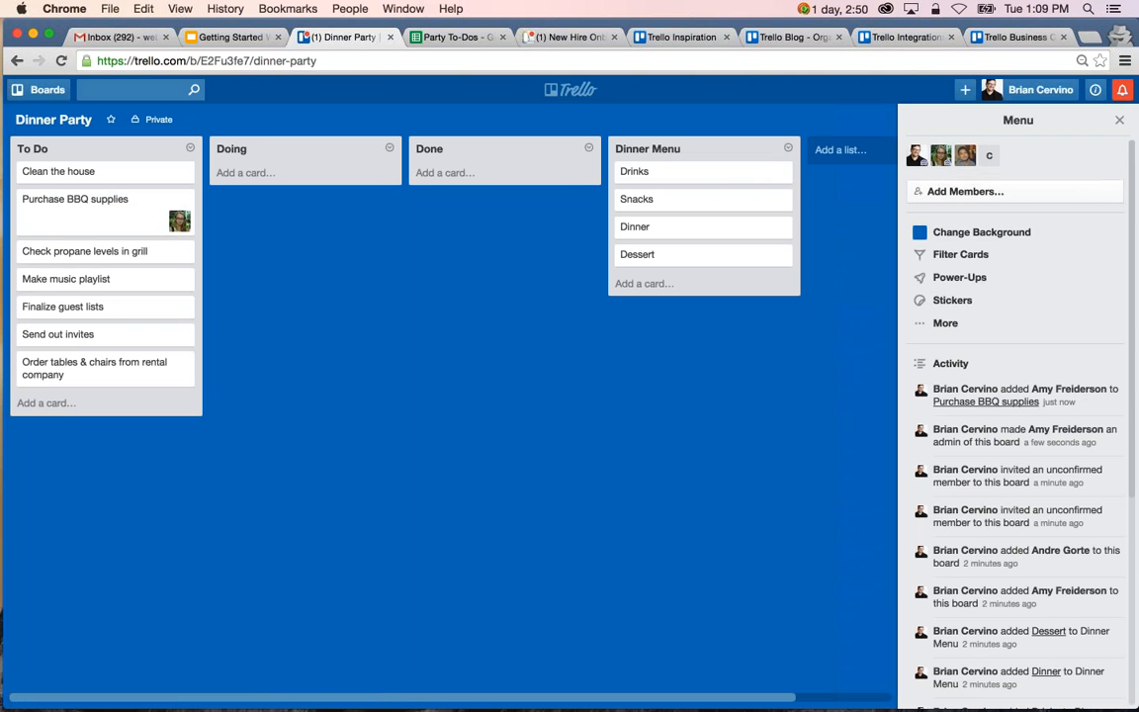
drag(965, 158, 176, 324)
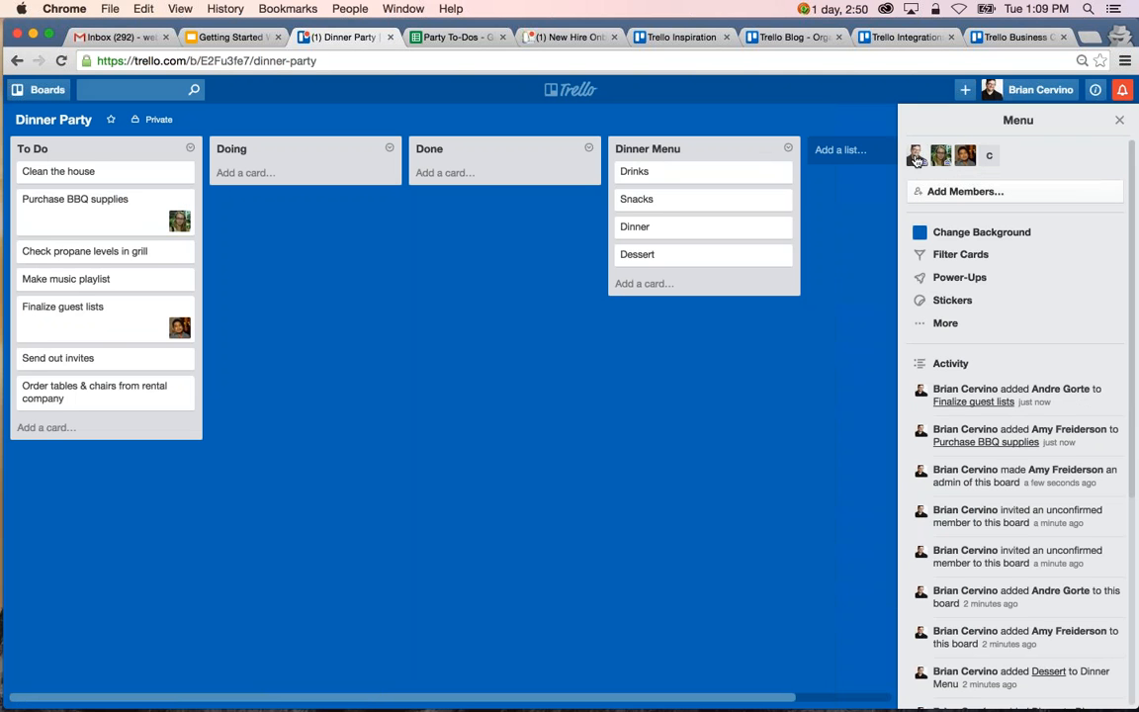
drag(917, 160, 178, 325)
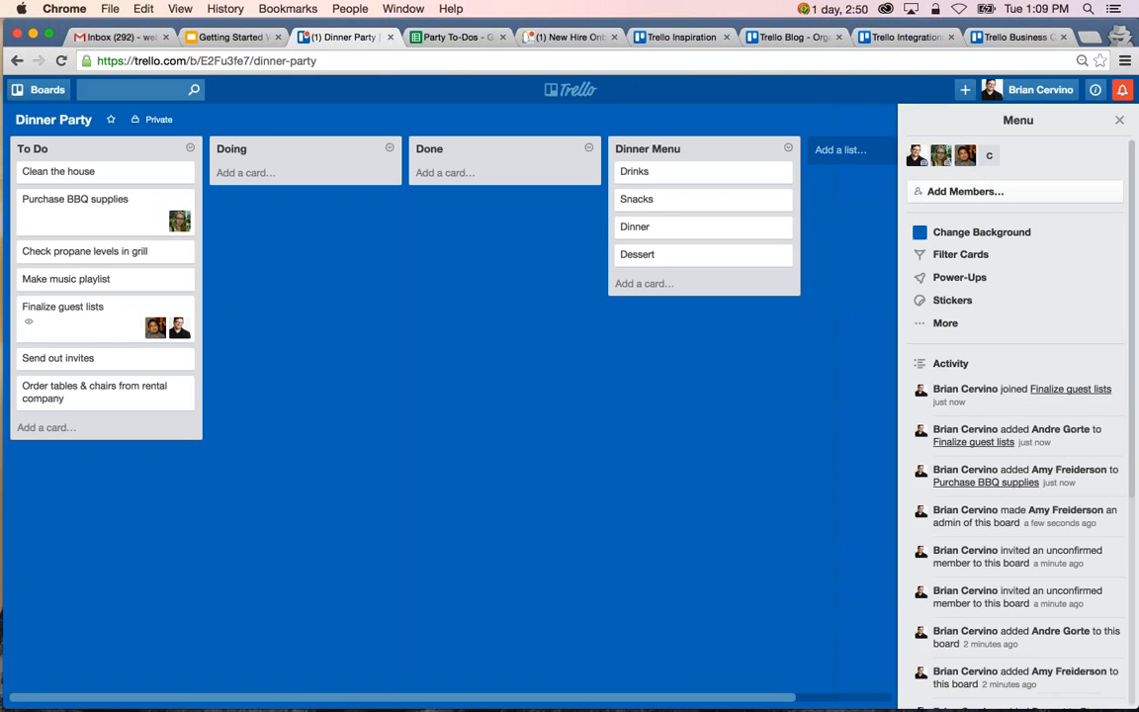
Assign the member invited by e-mail to the Send out invites card and yourself to Clean the house.
drag(989, 155, 168, 366)
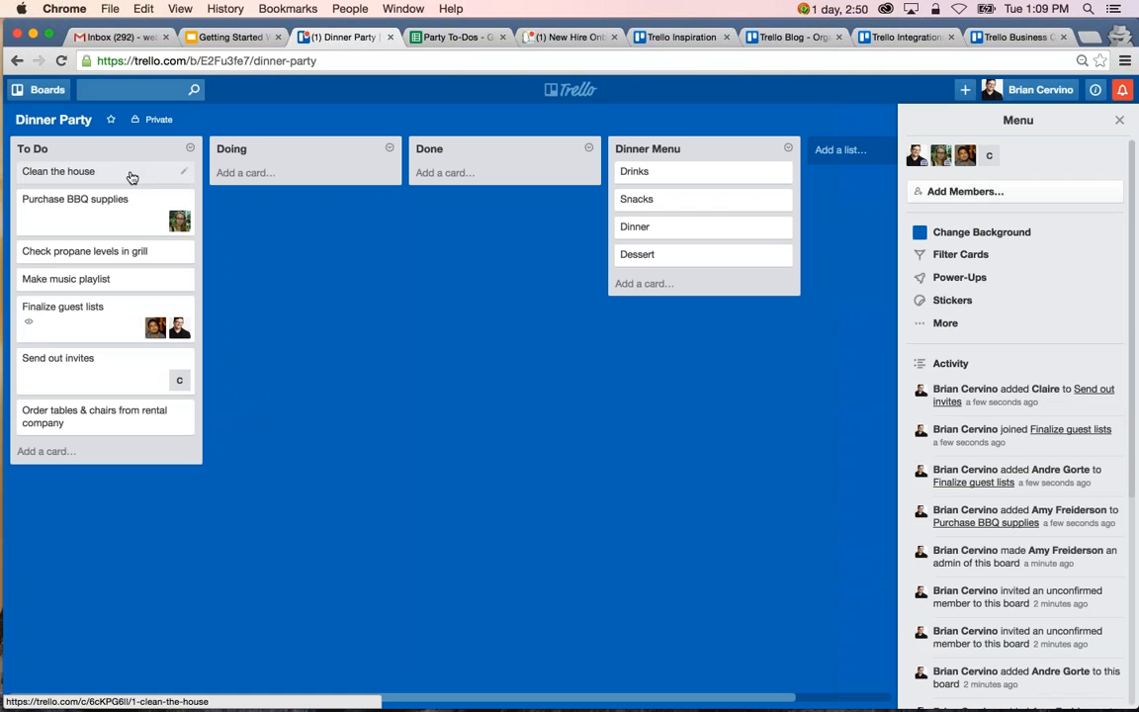
key(space)
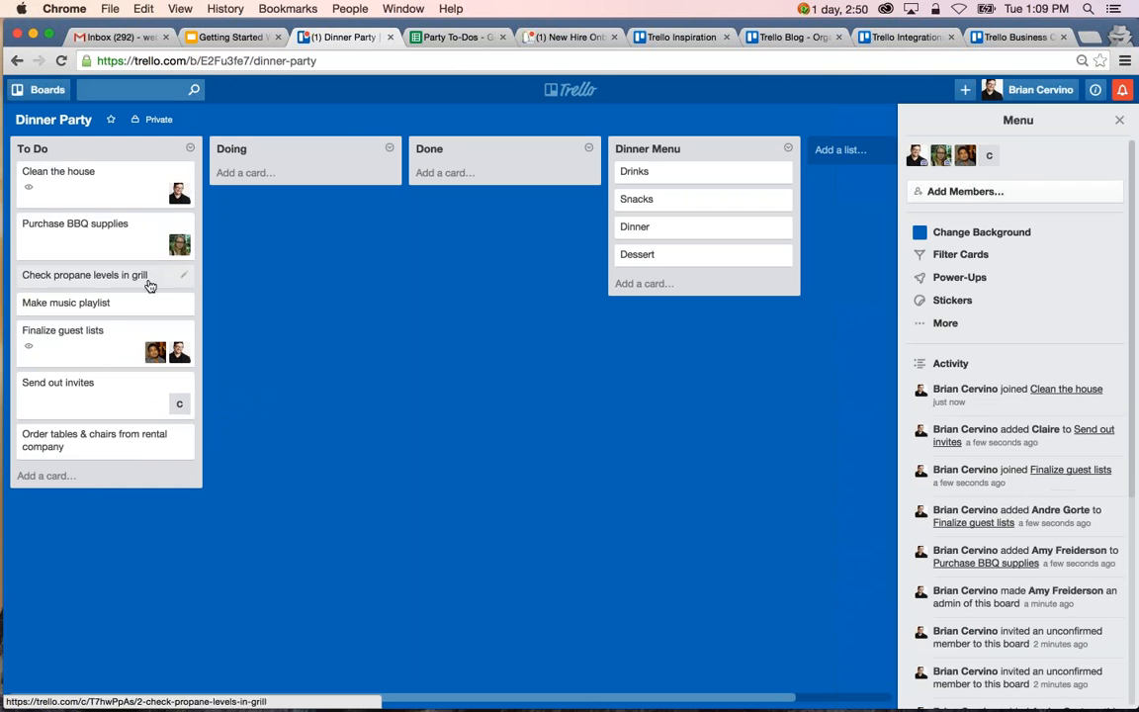
Open the Make music playlist card and assign the third board member to it.
click(144, 308)
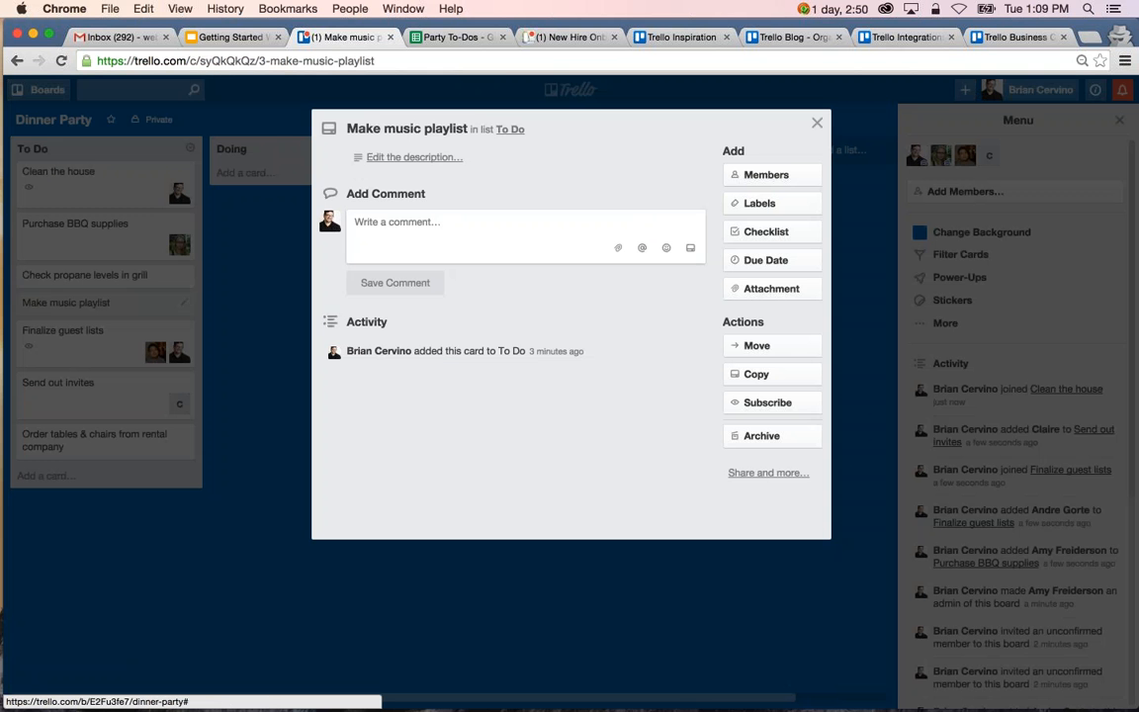
click(806, 180)
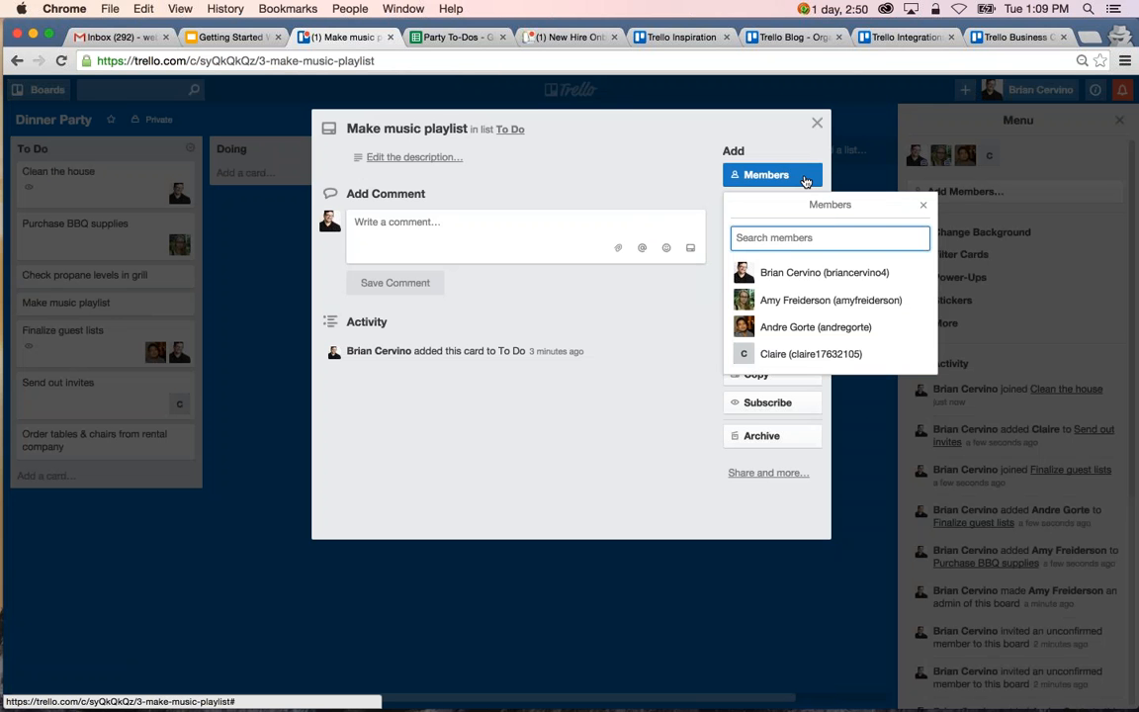
click(806, 326)
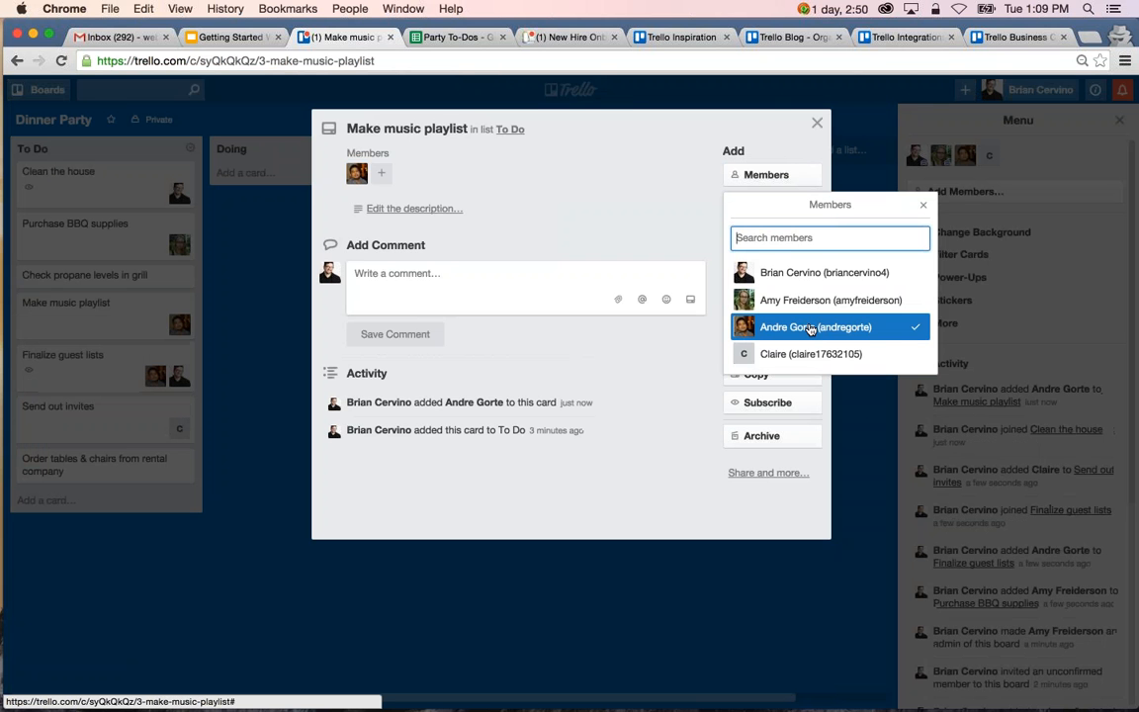
click(923, 205)
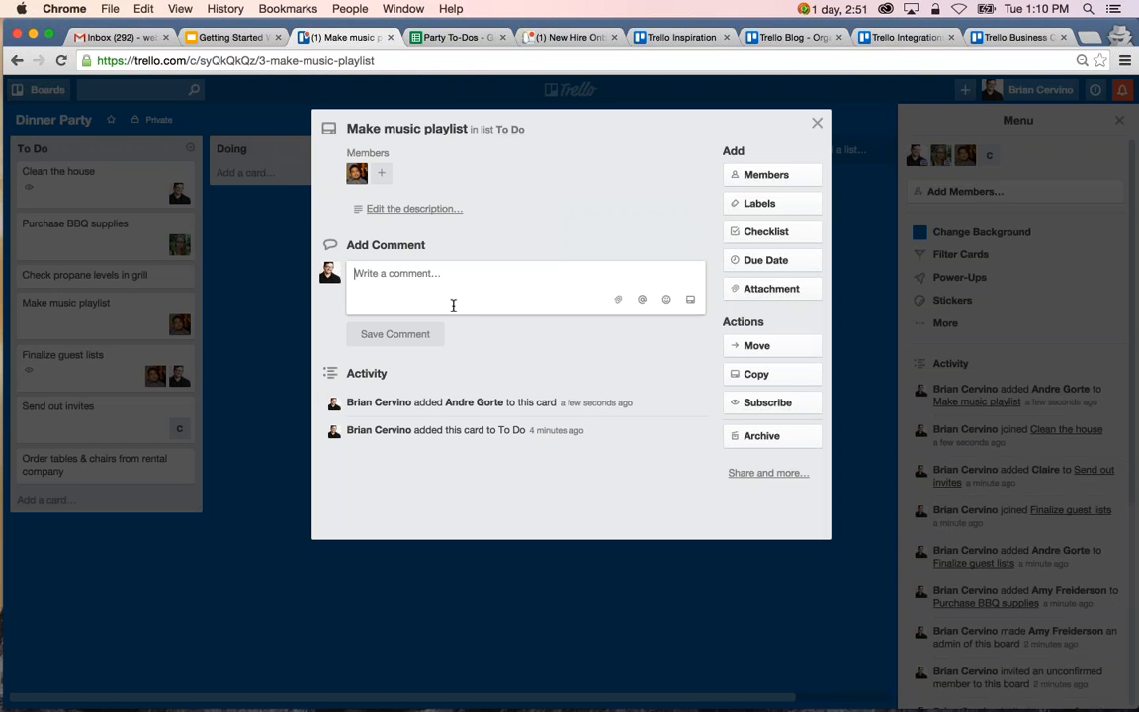
Post a comment on the card mentioning its assigned member with the text "You are great at making playlists!" and close the card.
text(@and)
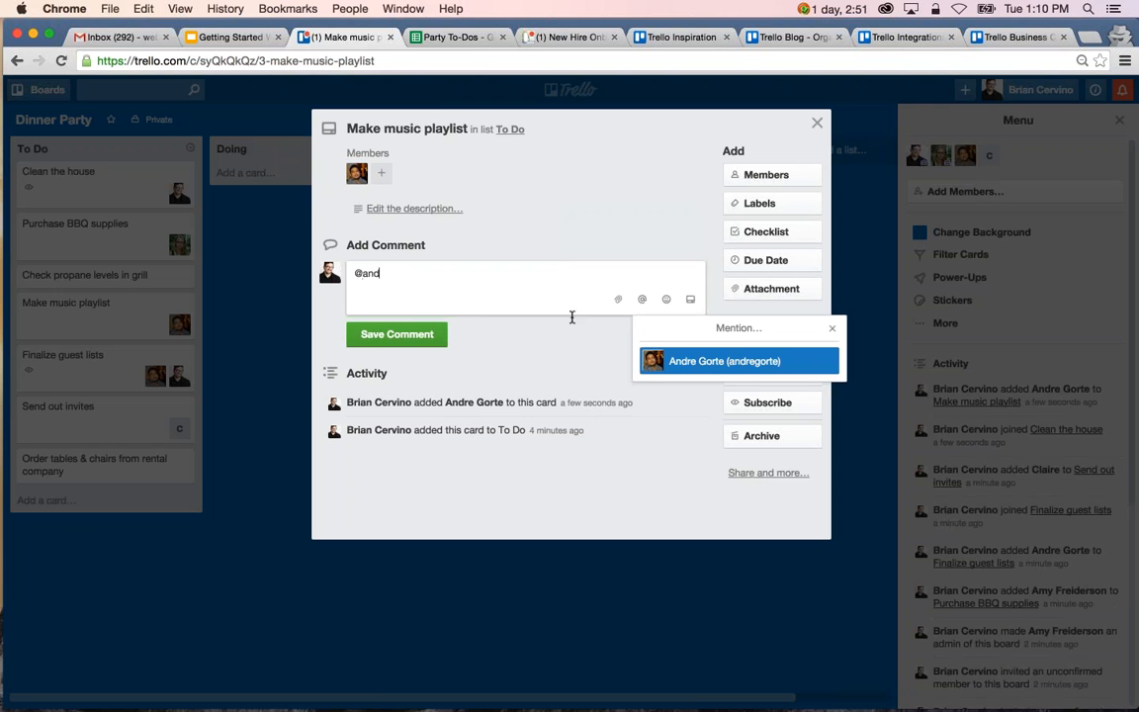
click(725, 361)
text(You)
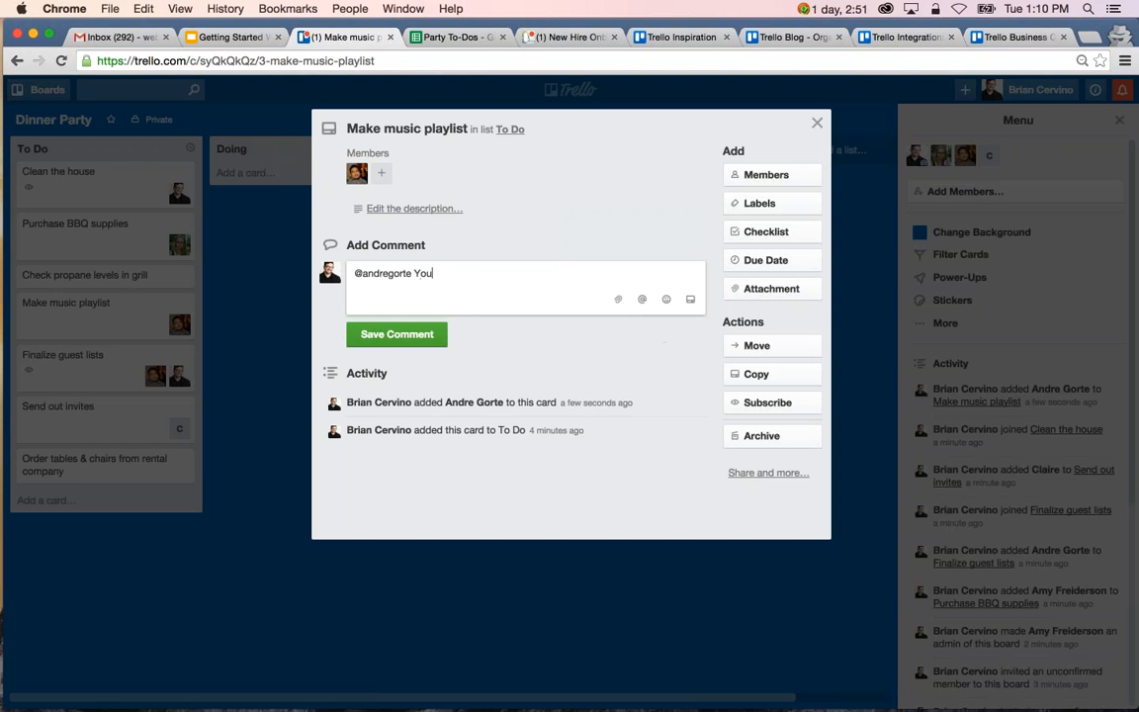
text( are great at making playlist)
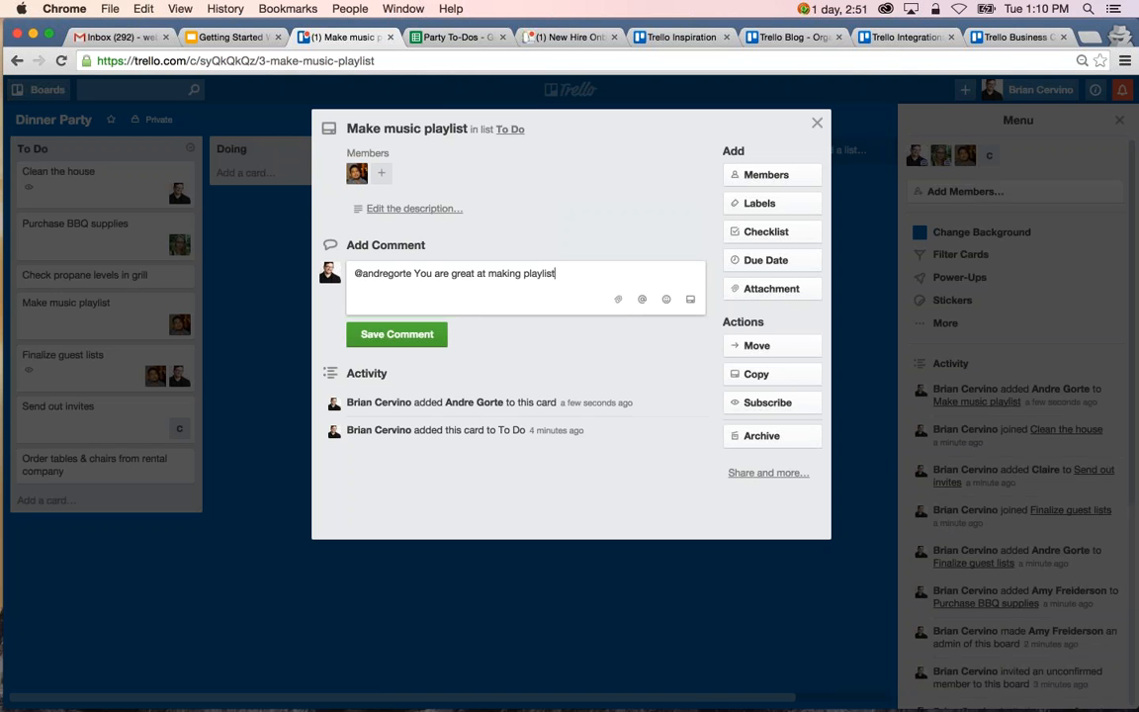
text(s!)
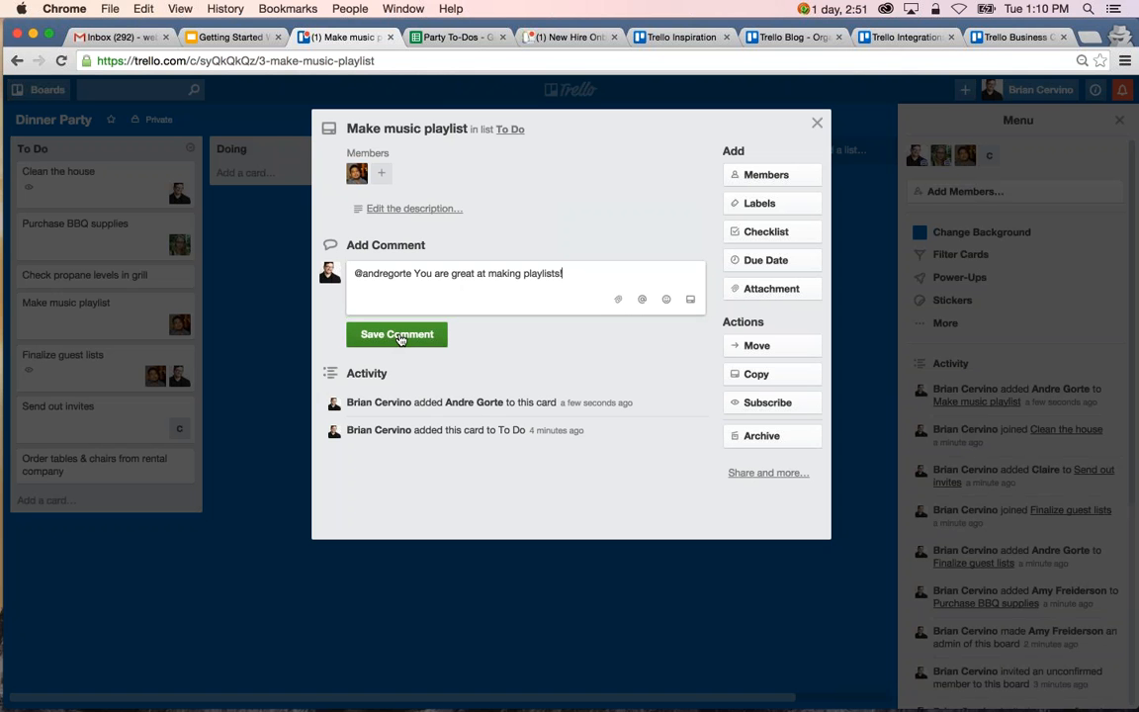
click(401, 336)
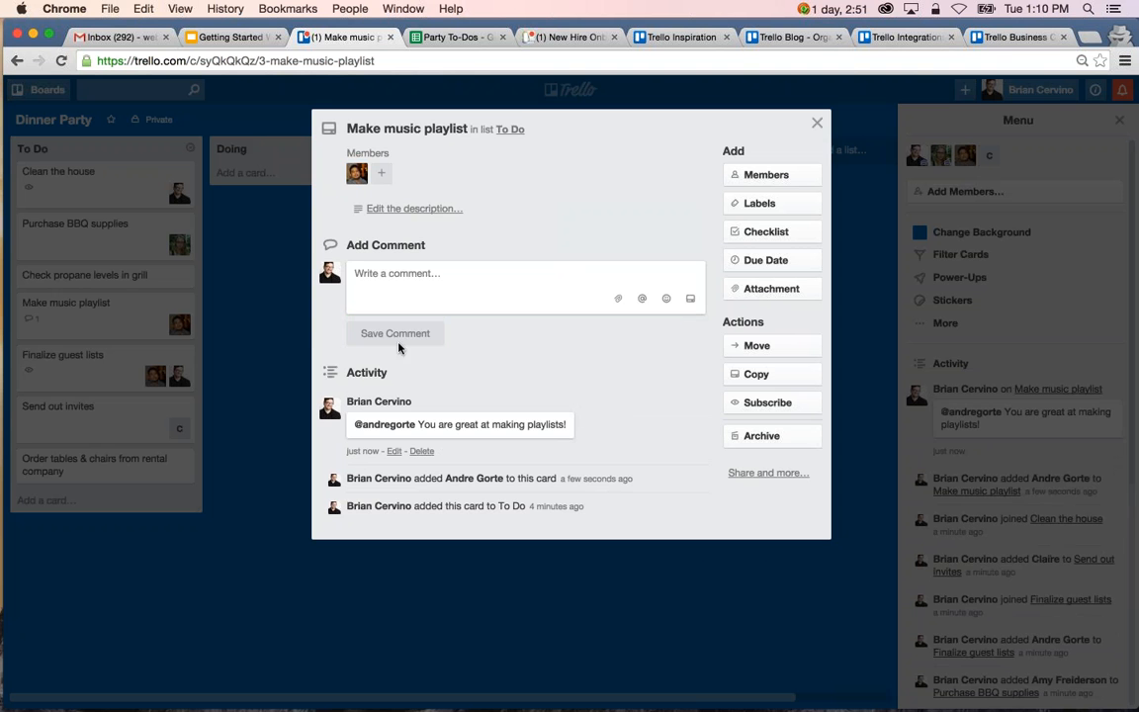
click(291, 352)
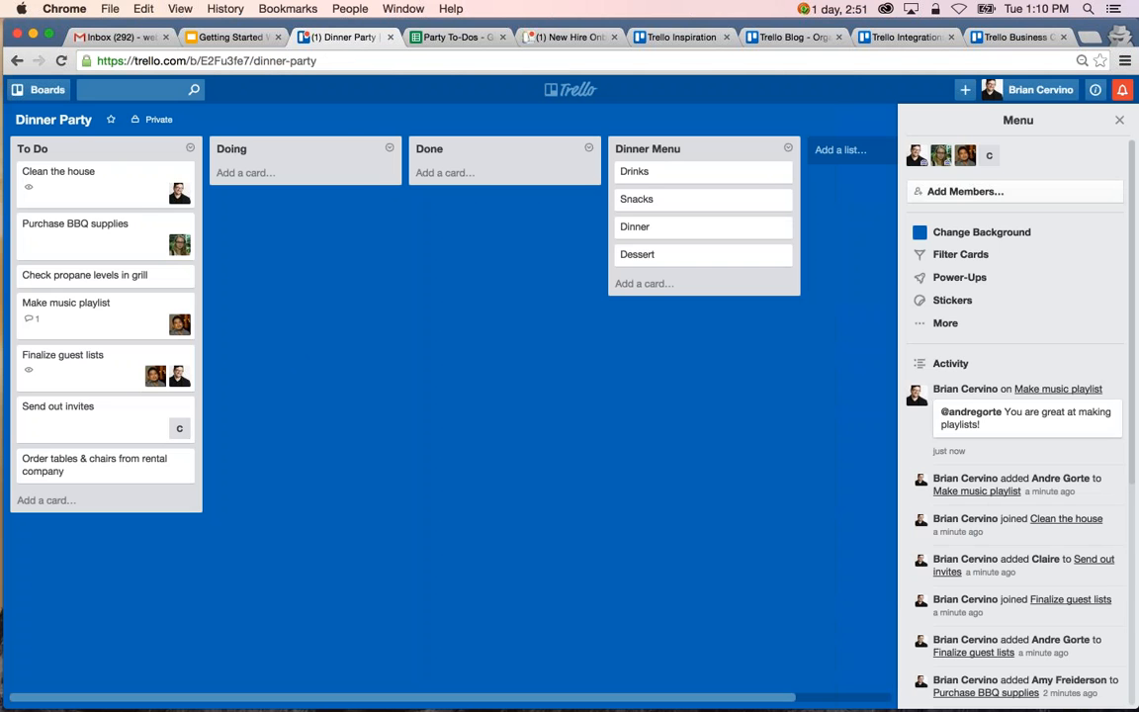
Give the Clean the house card the description "Note to self: Keeping things clean now means less cleaning later!".
click(127, 184)
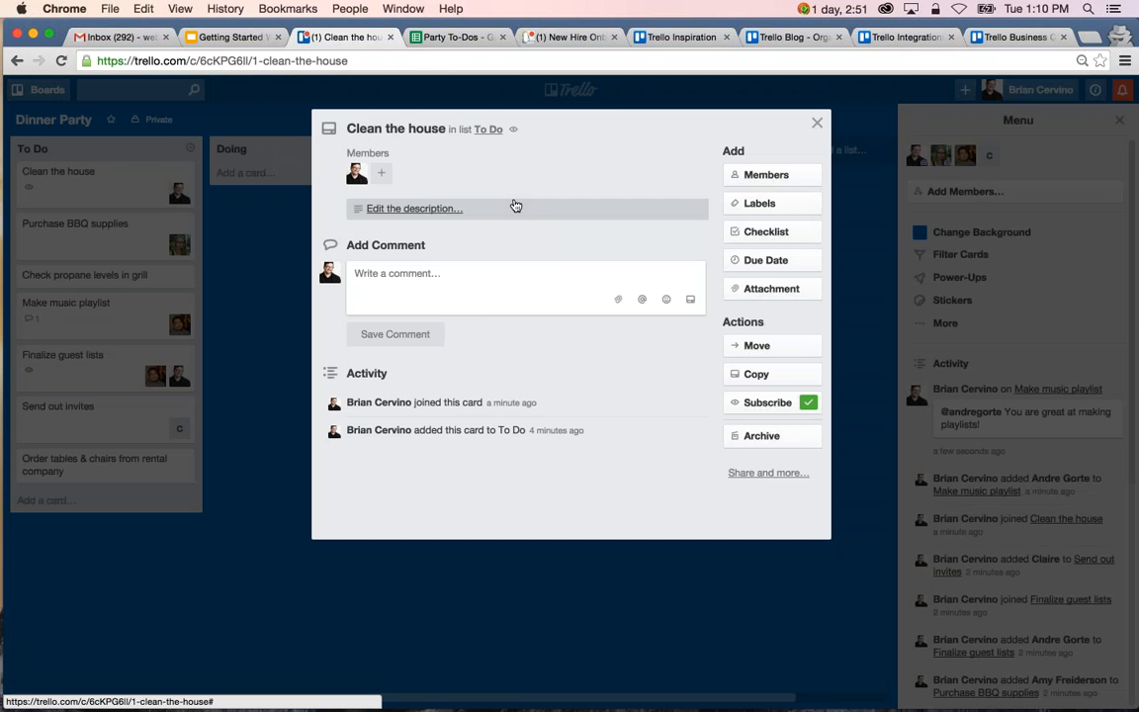
click(447, 219)
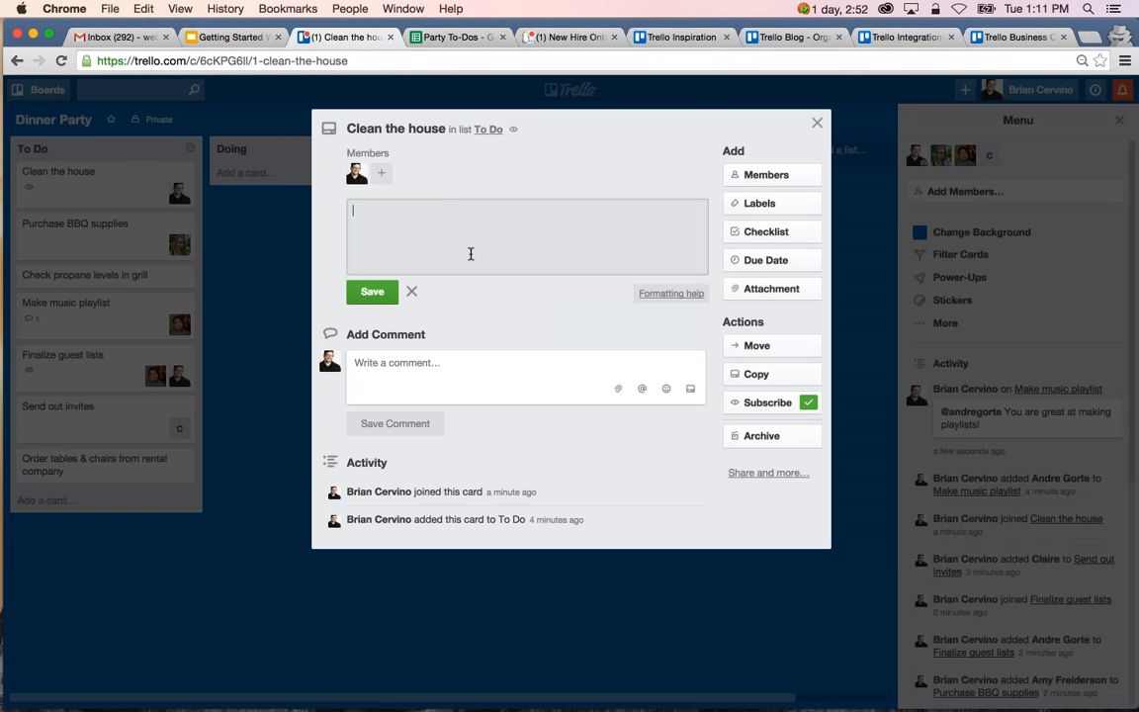
text(Note)
text( to self: )
text(Keepi)
text(thing)
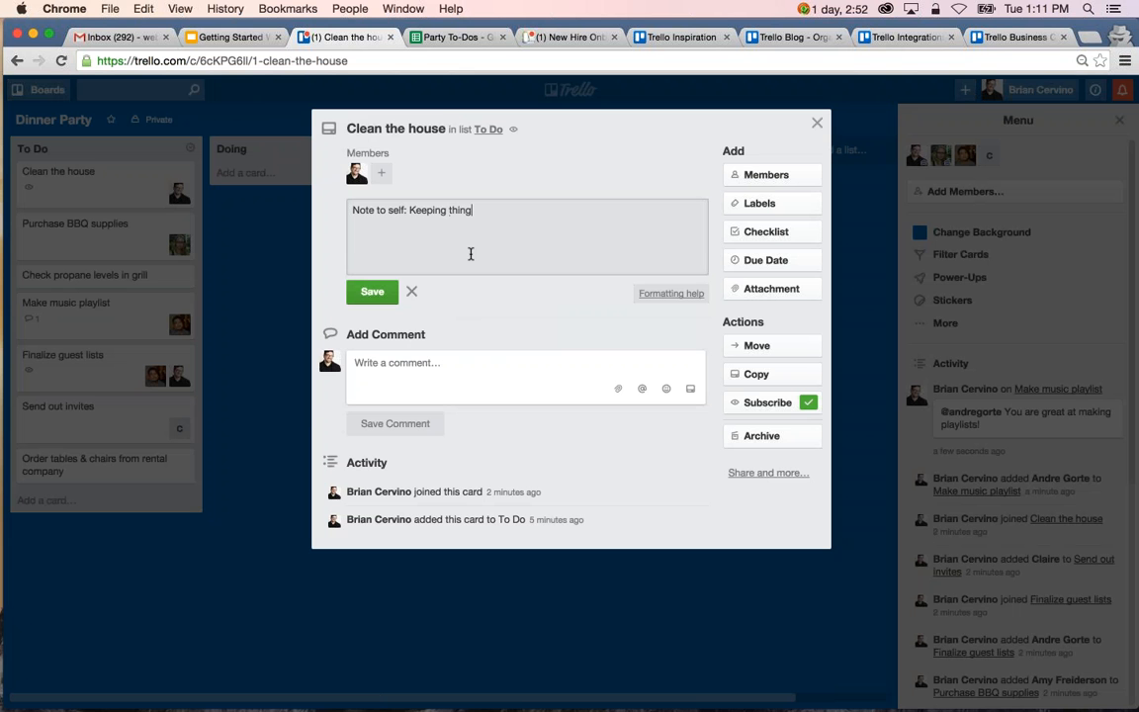
text(s clean now means less cleaning later!)
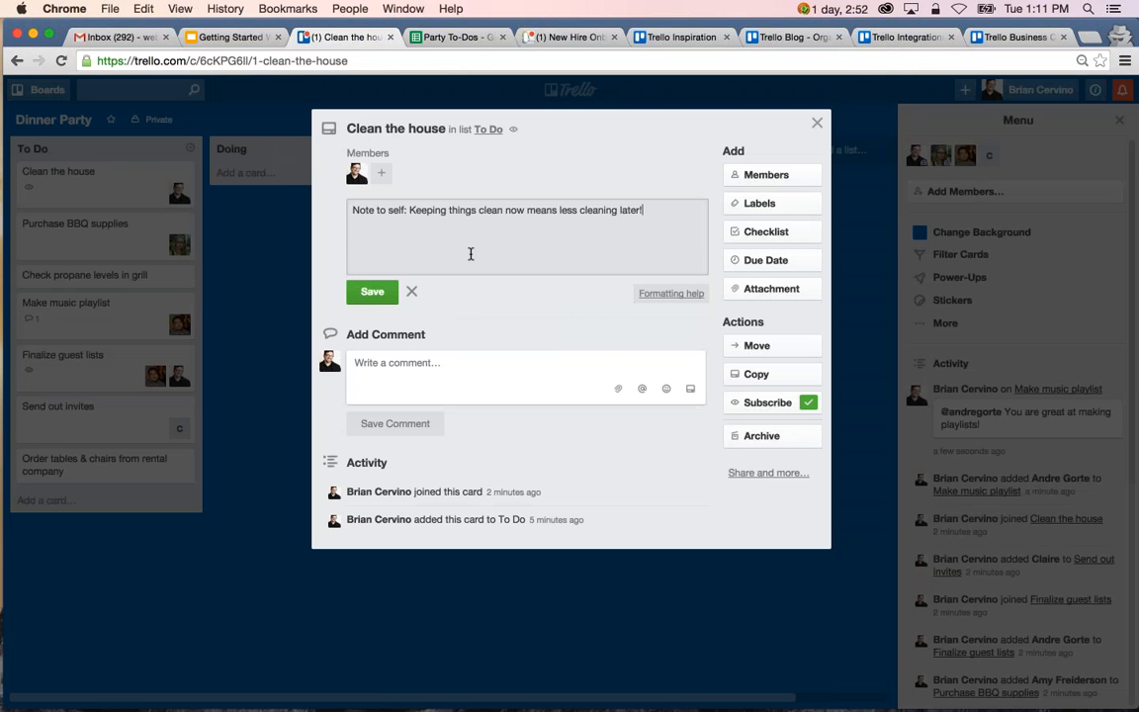
click(375, 290)
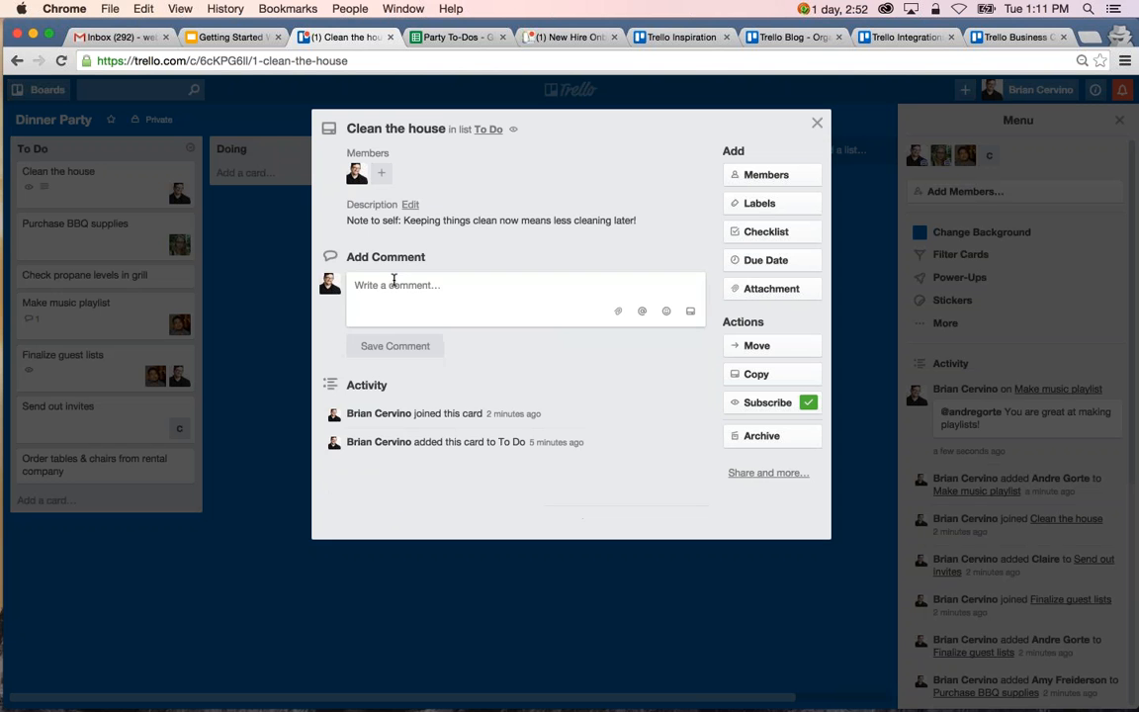
Consult the description's formatting help, add the bulleted lines "- item 1", "- item 2" and "- item 3" below the note, and save.
click(583, 224)
click(675, 237)
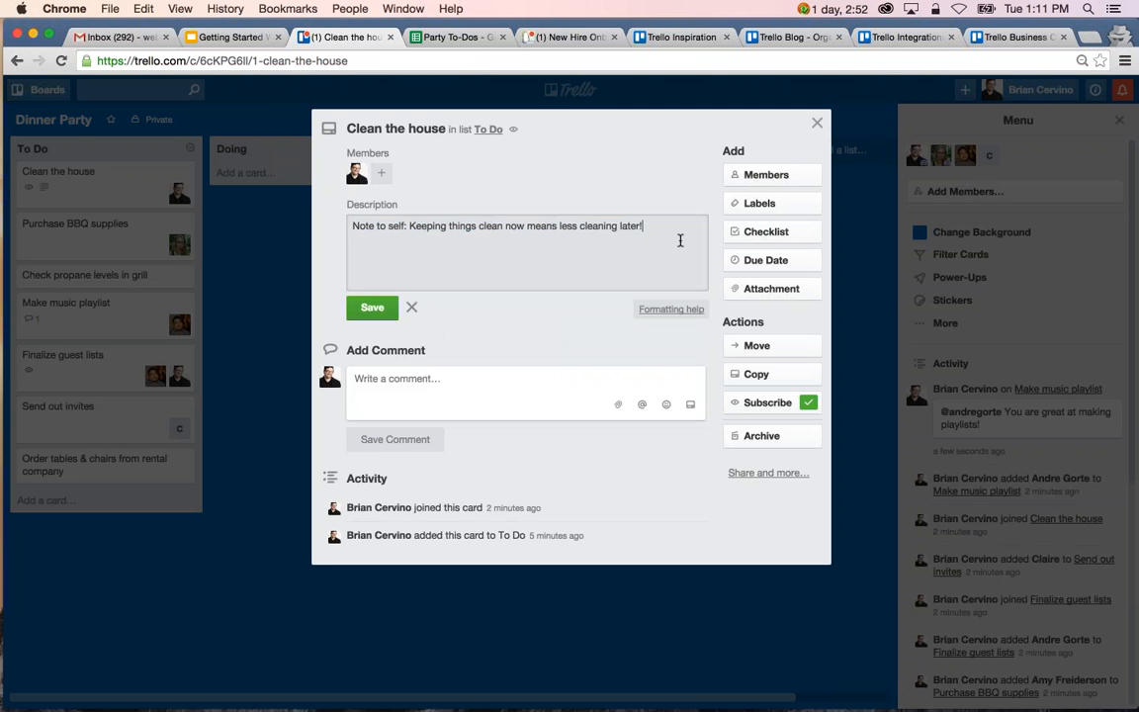
click(671, 309)
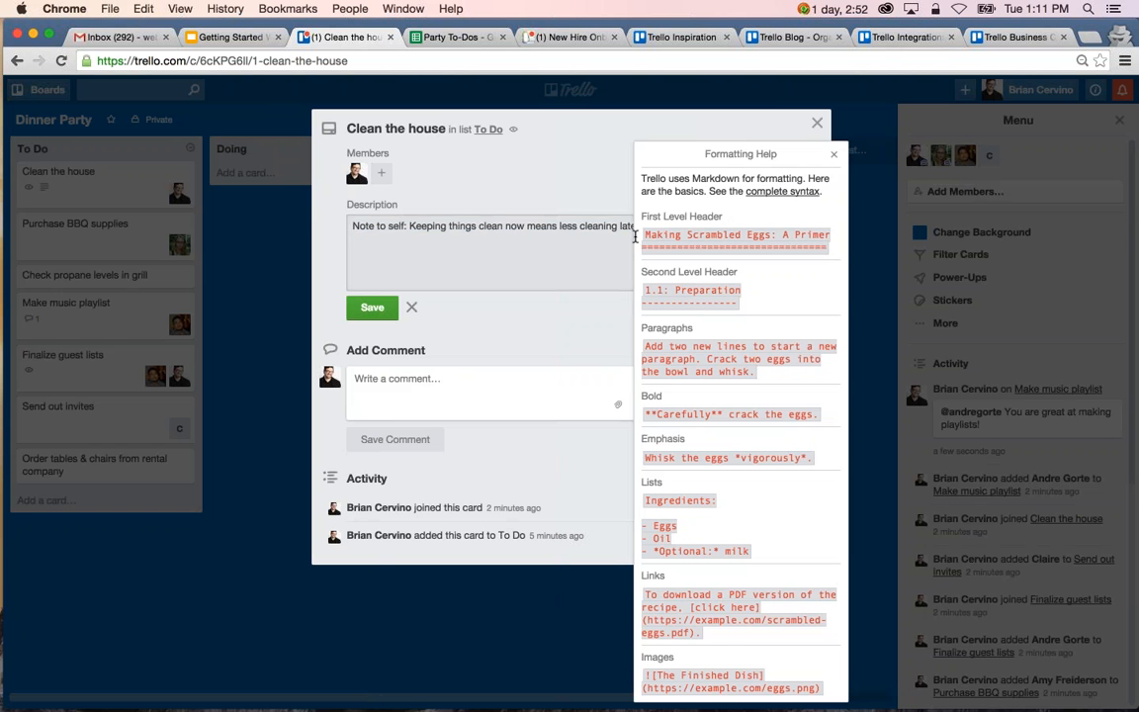
click(834, 154)
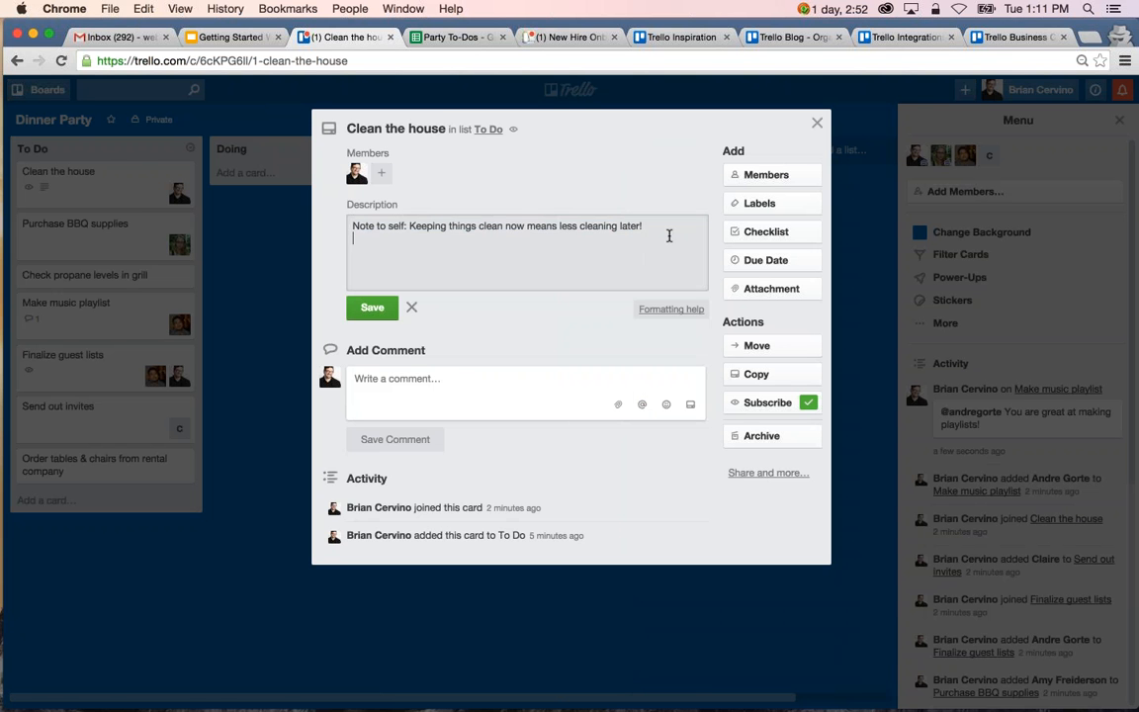
key(Return)
text(-)
text( item 1 )
text(-)
text( ite)
text(m 2)
key(Return)
text(- item 3)
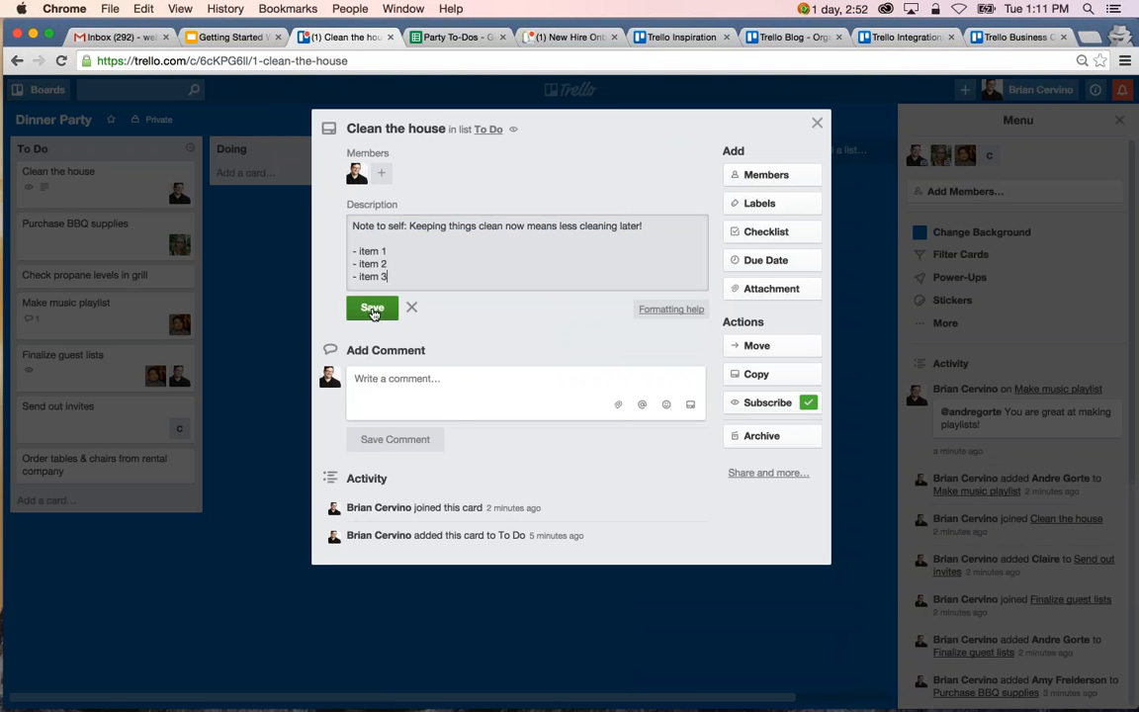
click(372, 309)
click(449, 261)
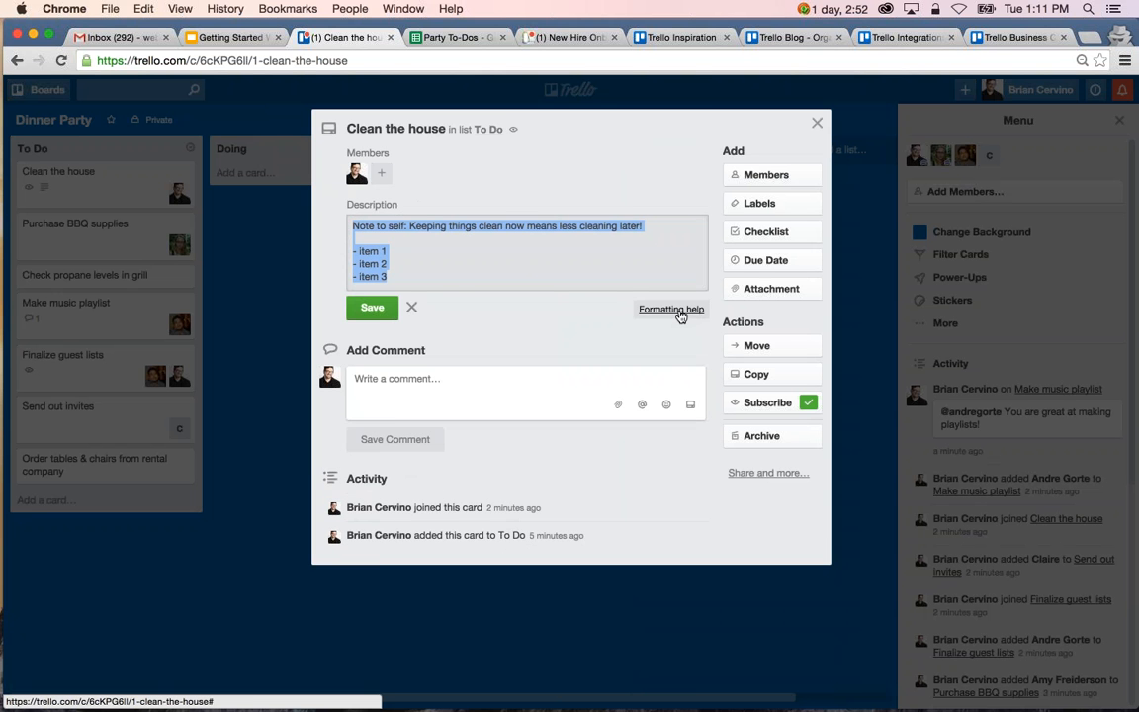
click(374, 307)
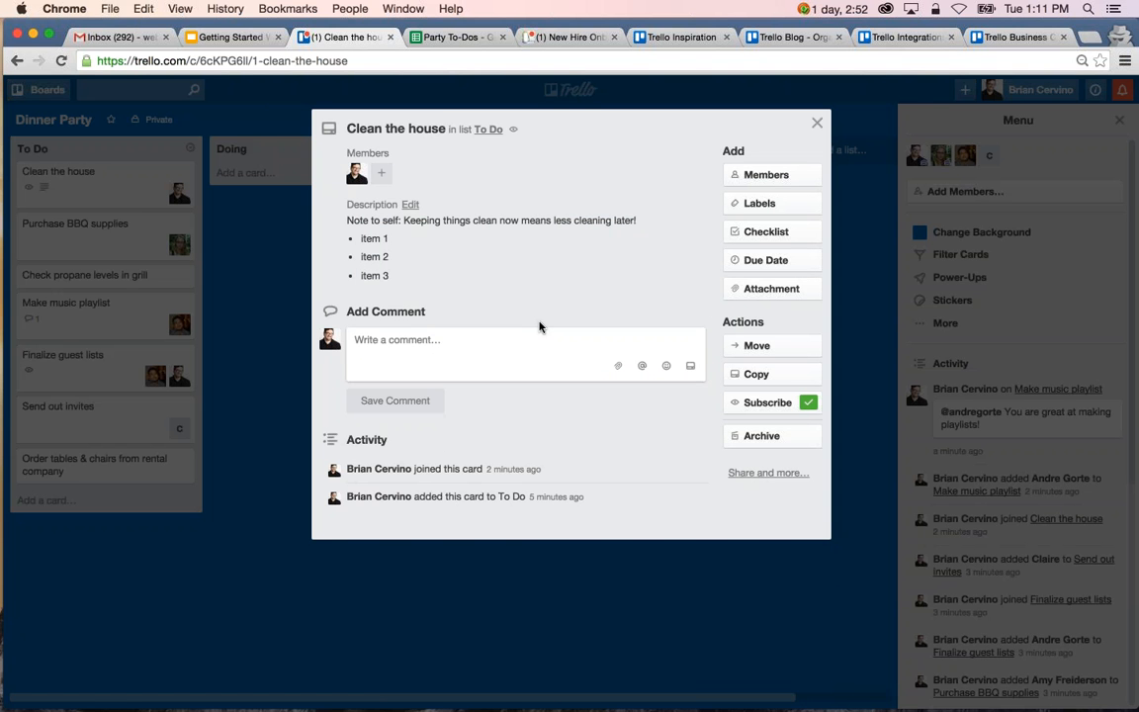
Add a checklist titled "Chores" to the Clean the house card.
click(794, 233)
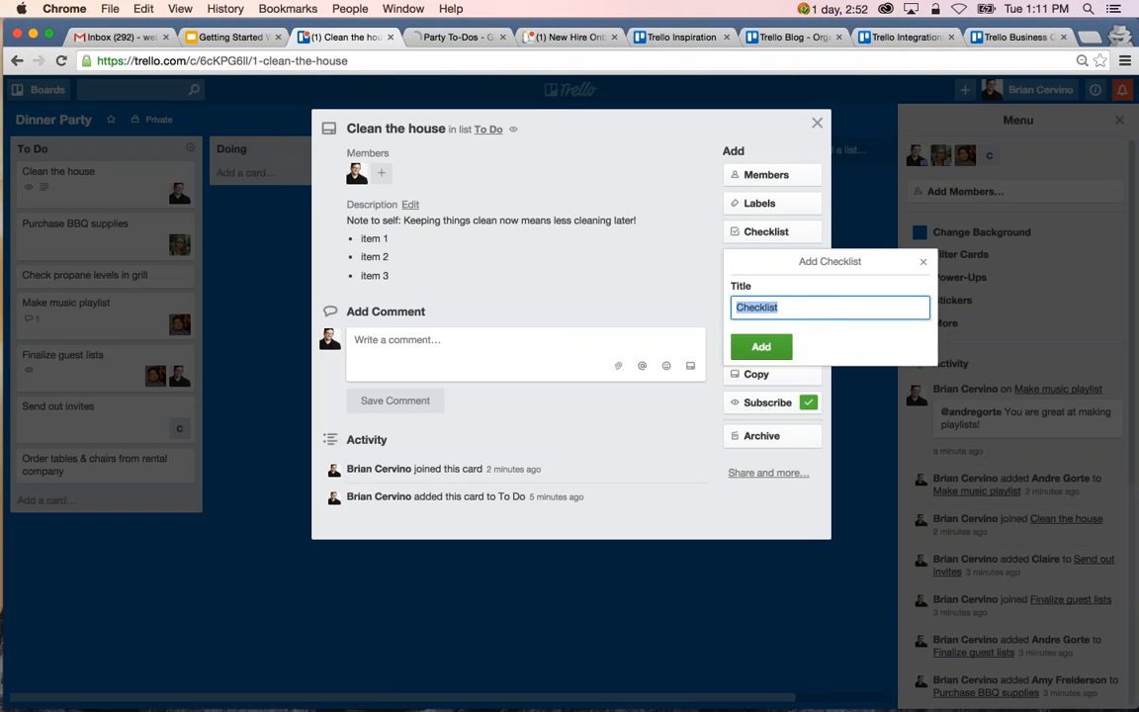
text(House)
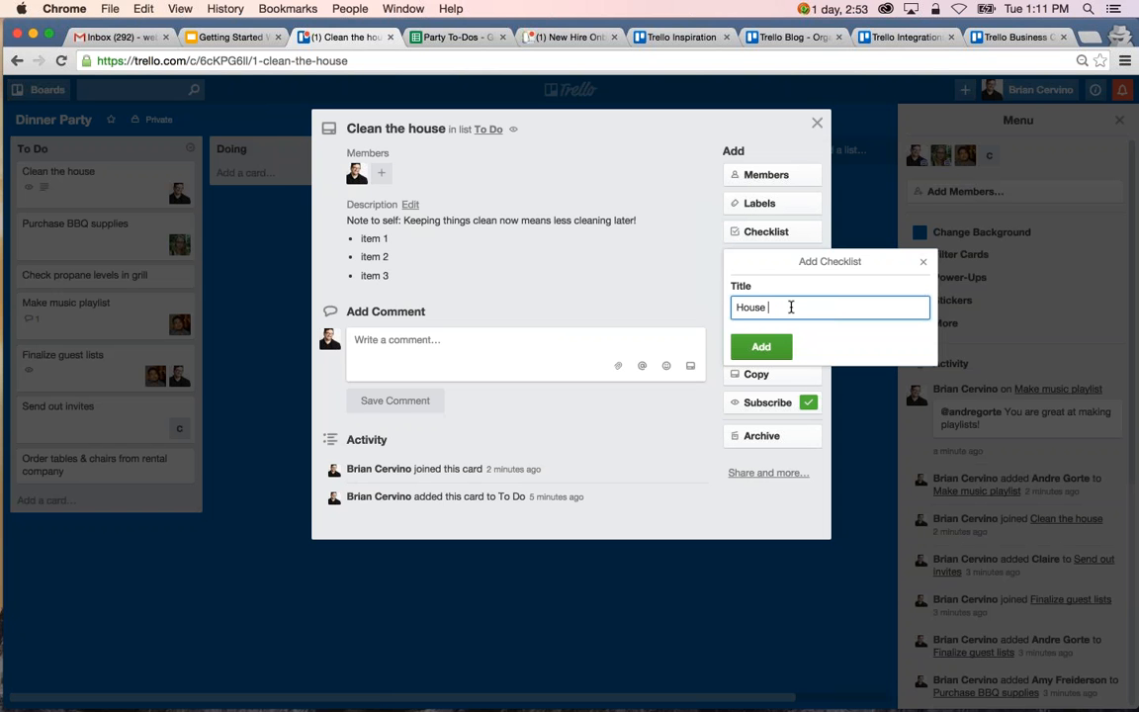
key(BackSpace)
key(BackSpace)
key(BackSpace)
key(BackSpace)
key(BackSpace)
text(Chores)
click(762, 346)
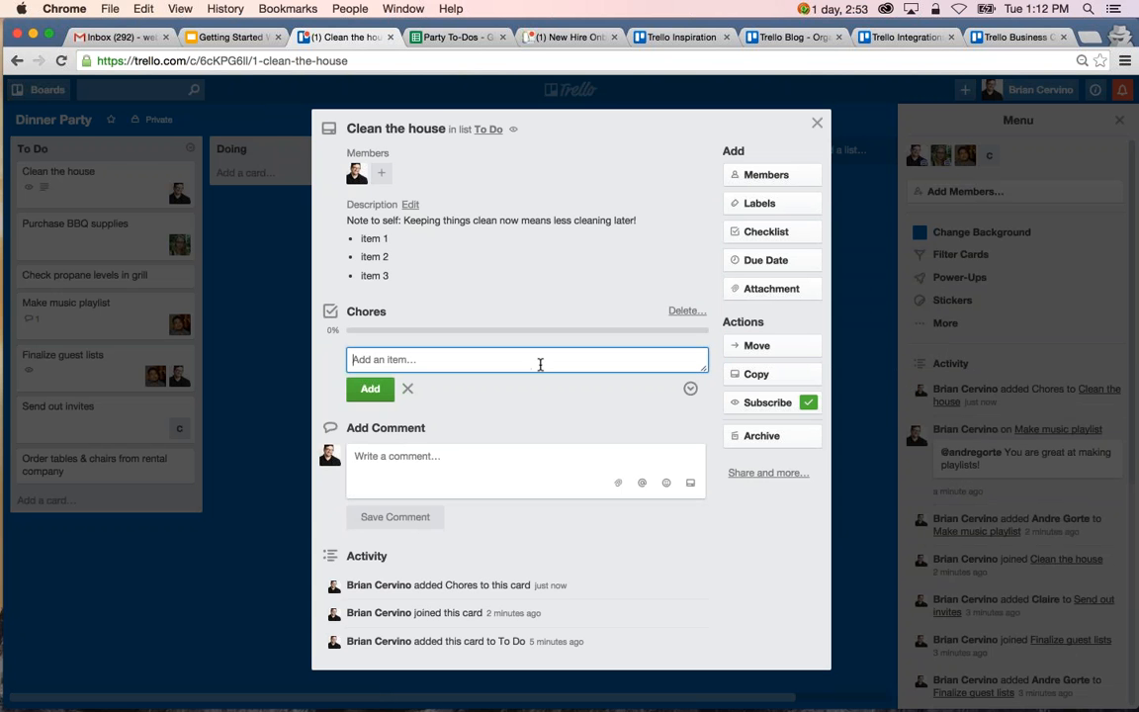
Add the items Sweep, Dust, Garbage and Recycling to the Chores checklist.
text(Sweep)
key(Return)
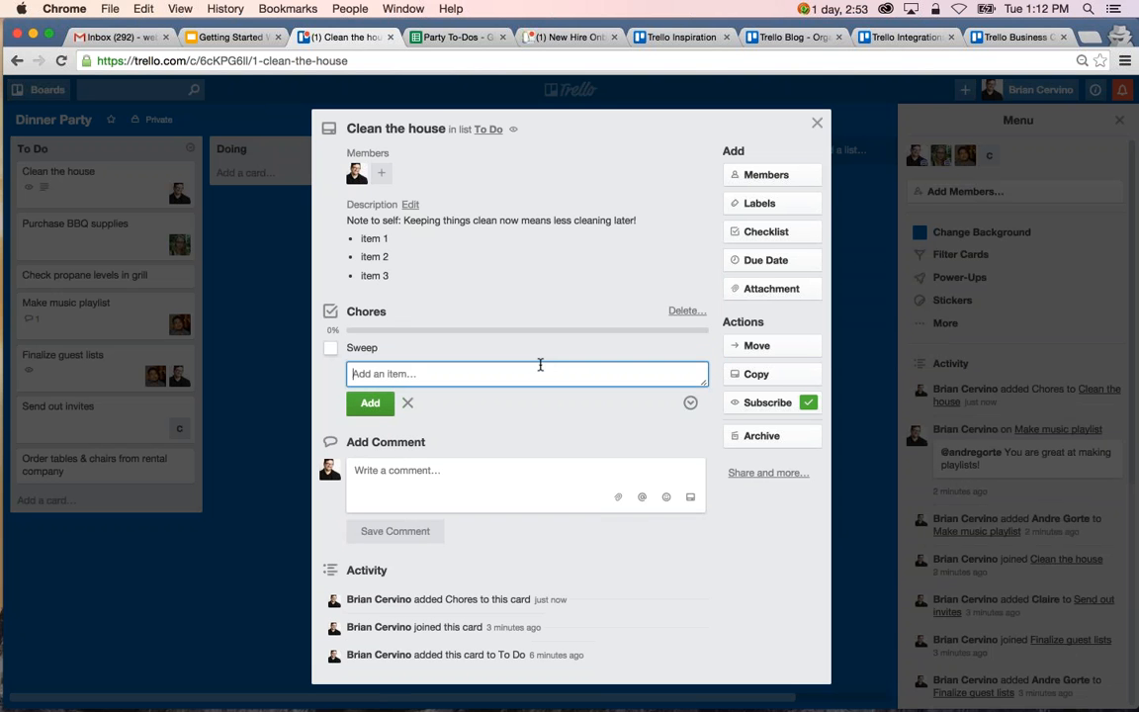
text(Dust)
key(Return)
text(Garbage)
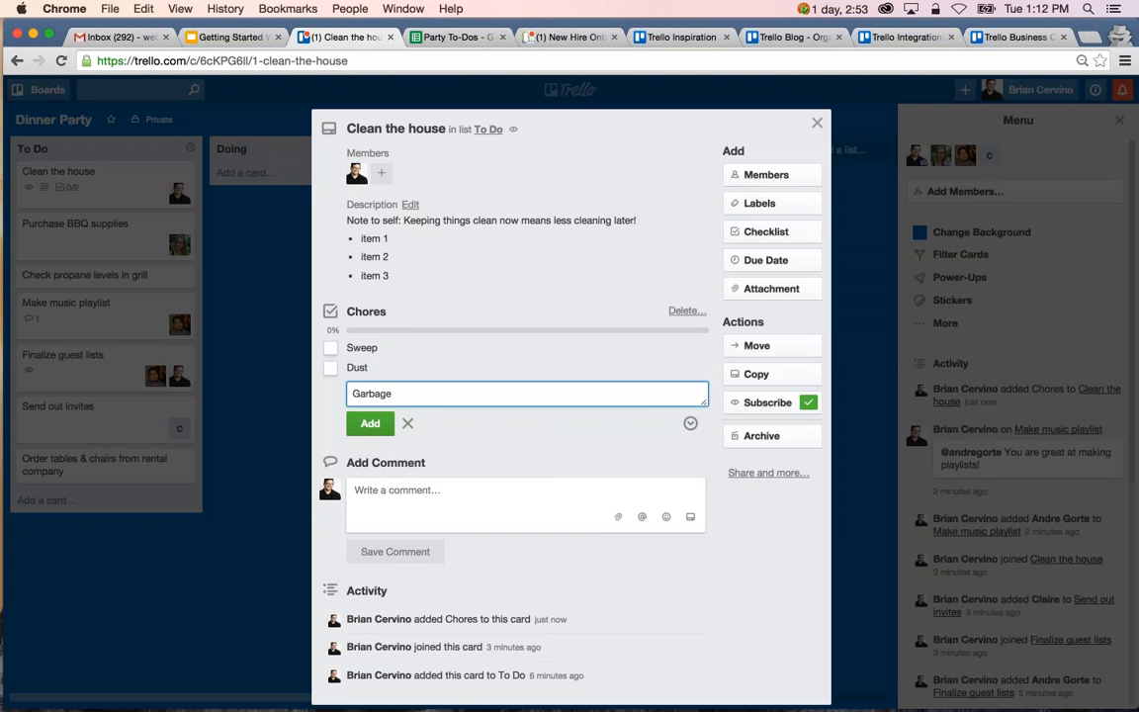
key(Return)
text(Recycling)
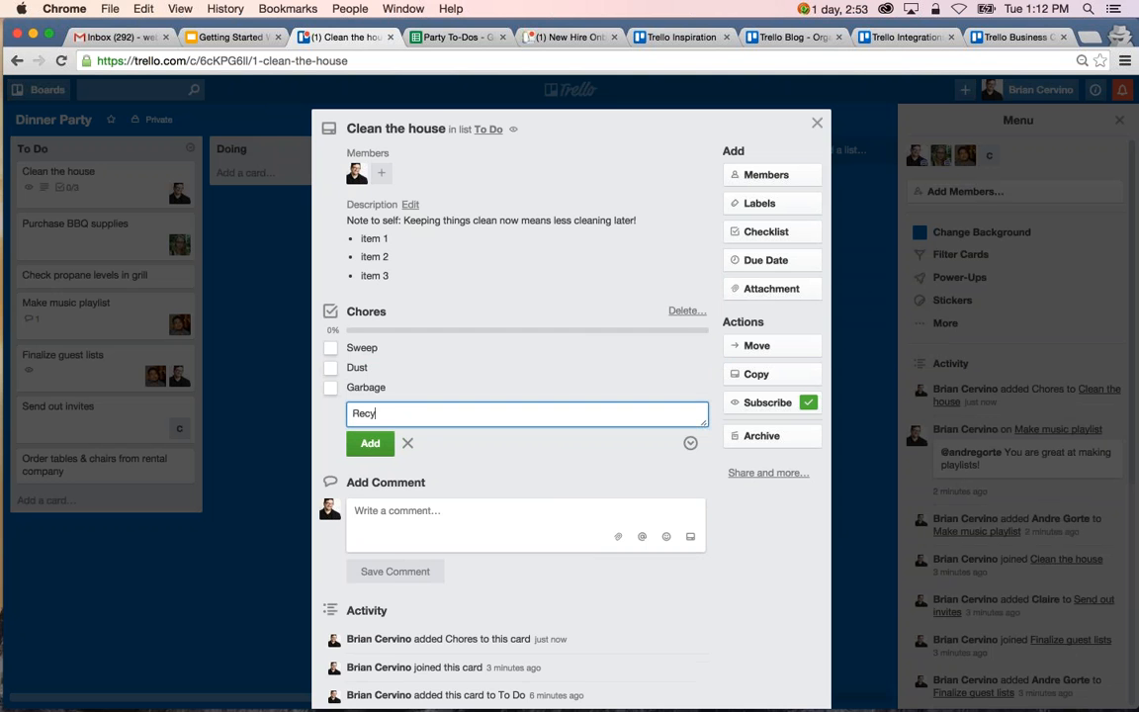
key(Return)
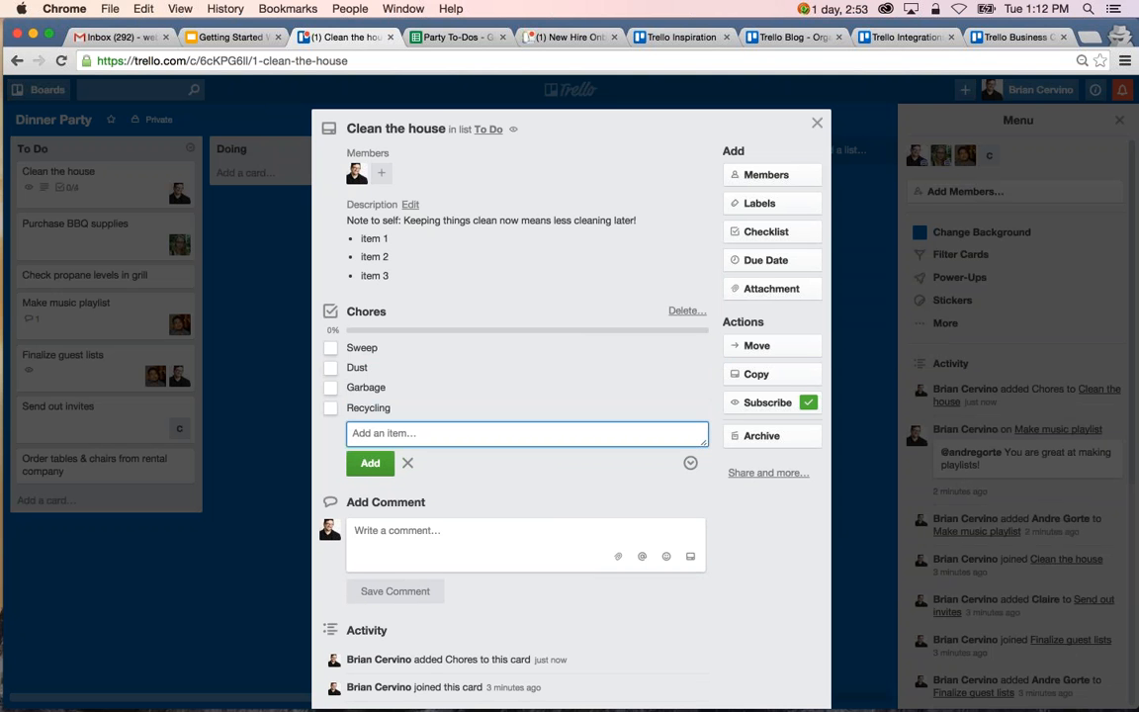
key(Escape)
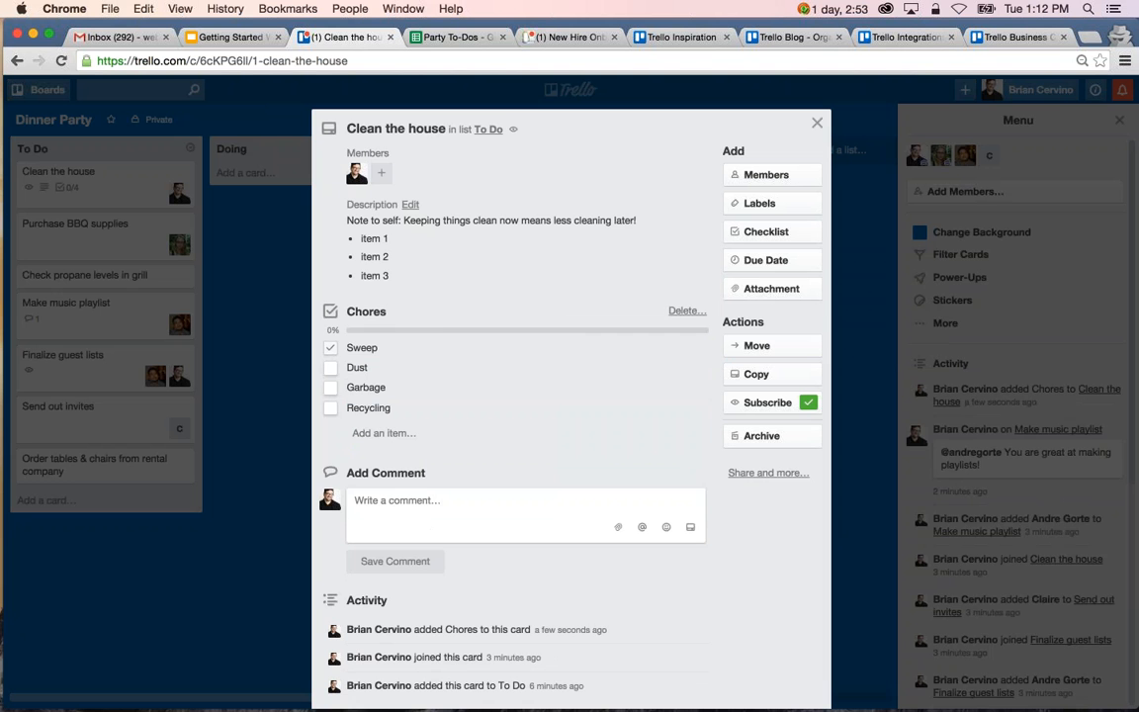
Mark only Sweep as completed in the Chores checklist and close the card.
click(330, 347)
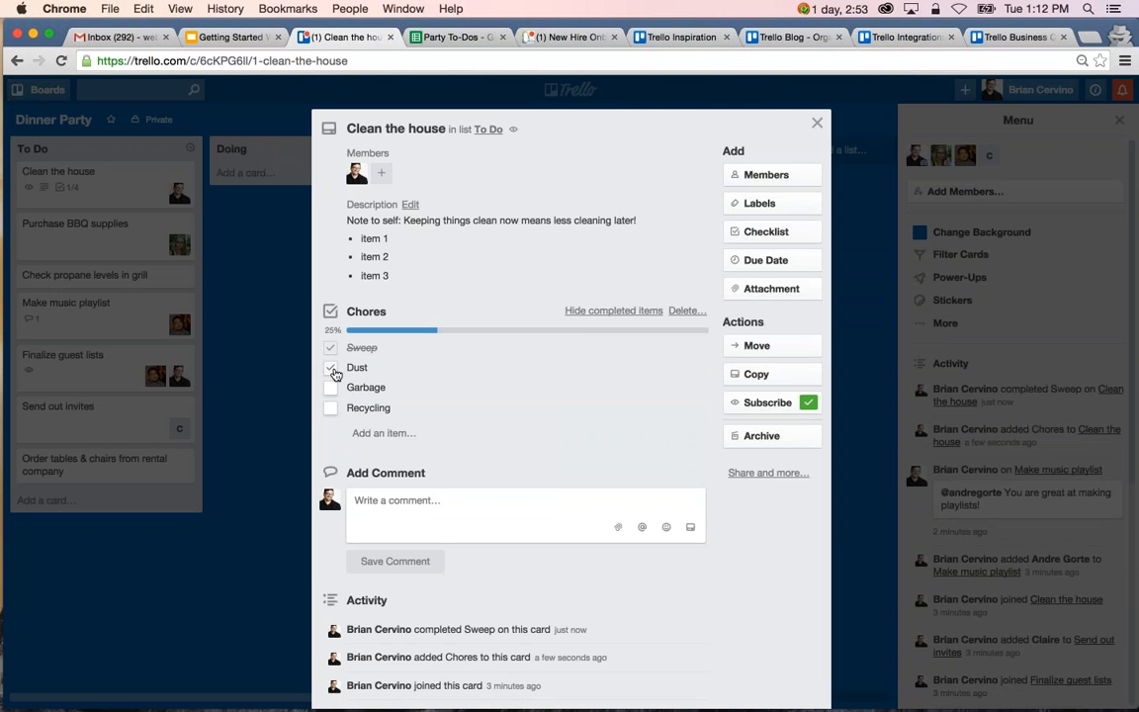
click(331, 369)
click(330, 370)
click(274, 435)
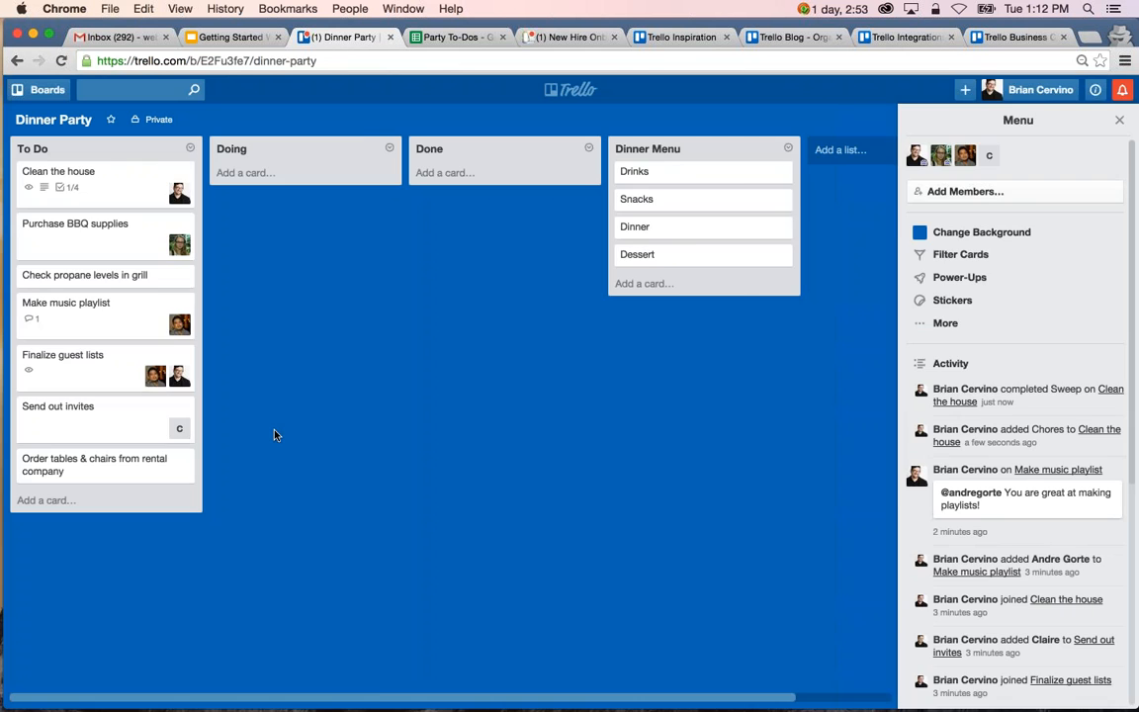
Open the Dinner card in the Dinner Menu list and add a checklist titled "Menu" to it.
click(694, 236)
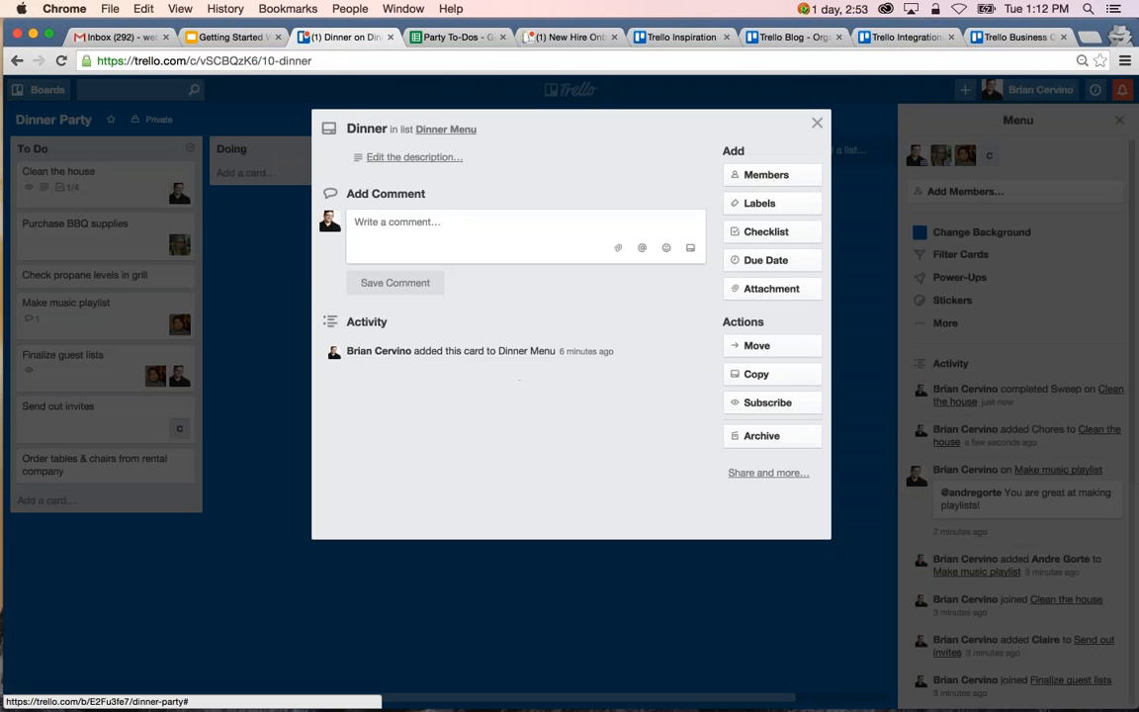
click(766, 232)
text(Menu)
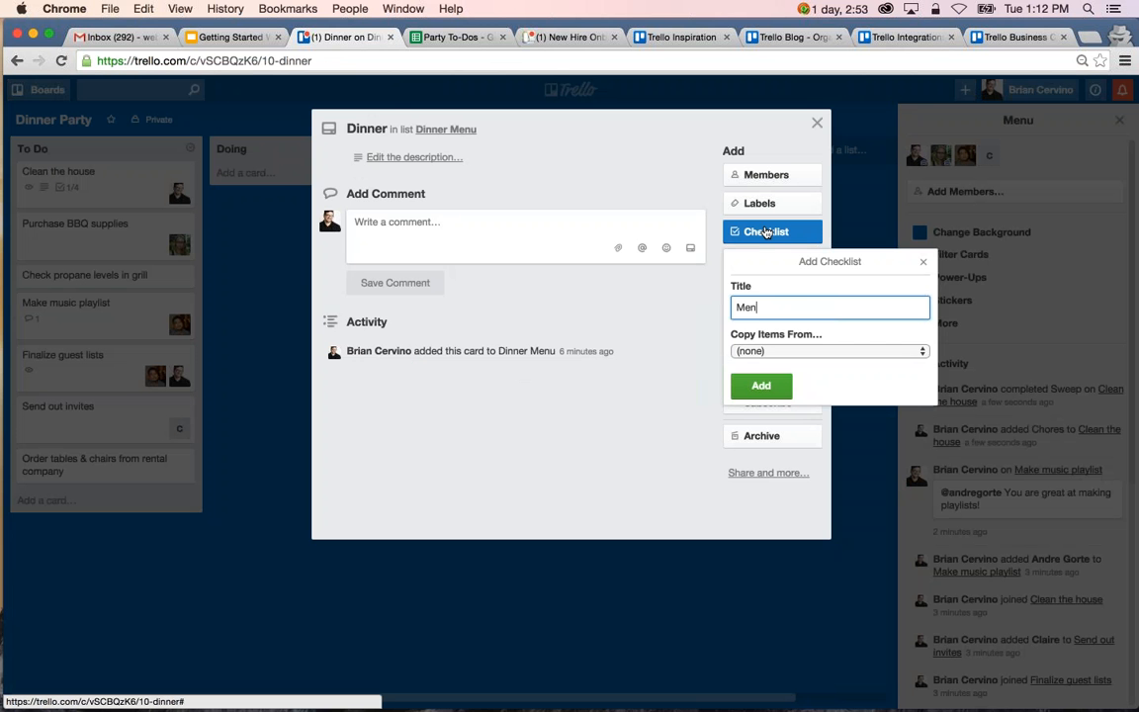
click(761, 386)
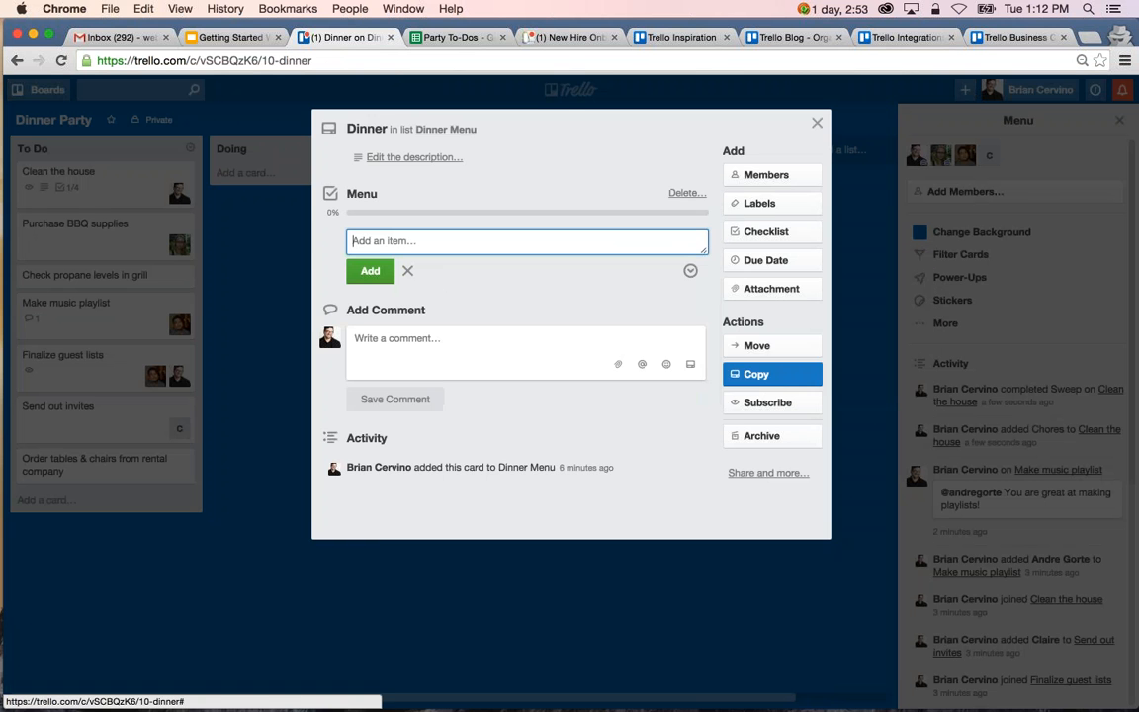
Switch to the Party To-Dos spreadsheet and copy the dinner menu items from Steak to Salad, cells B2:B7.
click(455, 38)
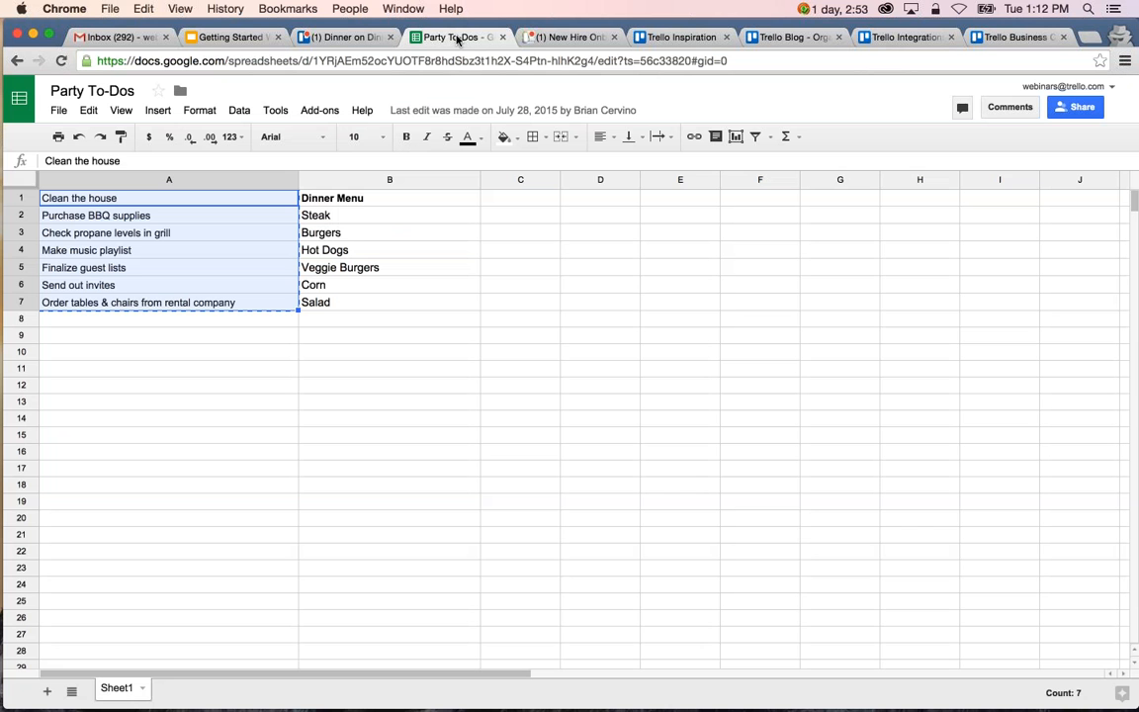
click(363, 218)
shift+click(334, 304)
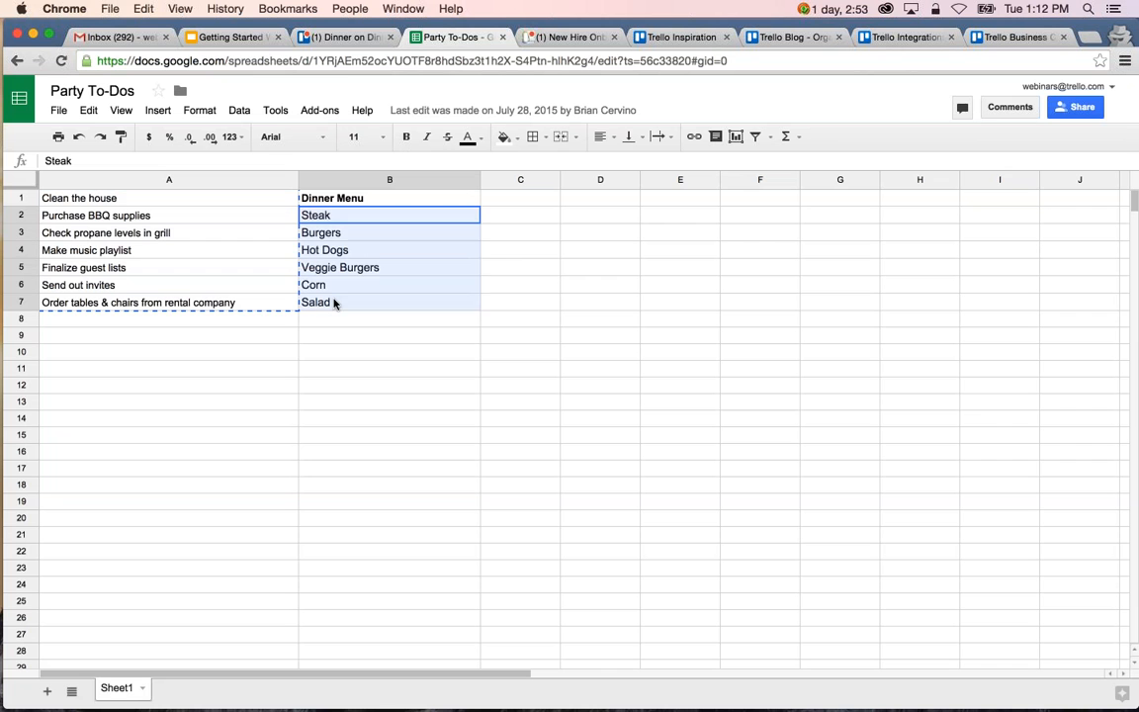
key(super+c)
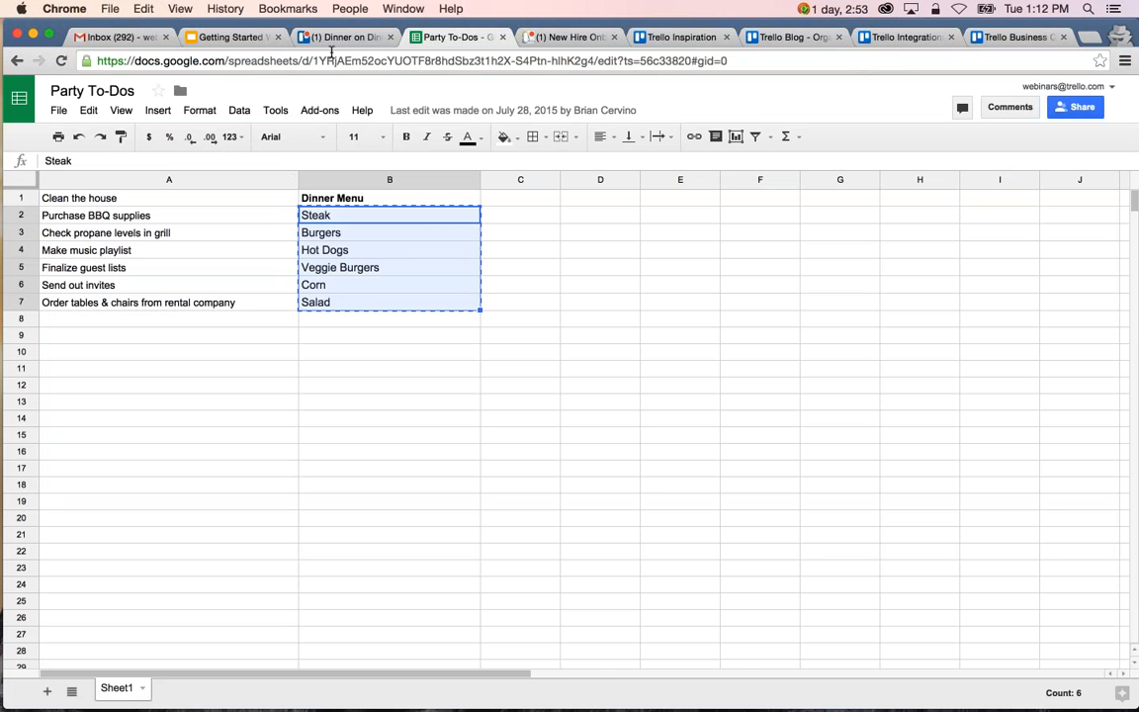
Back in Trello, paste the copied dishes as separate items into the Dinner card's Menu checklist and close the card.
click(336, 38)
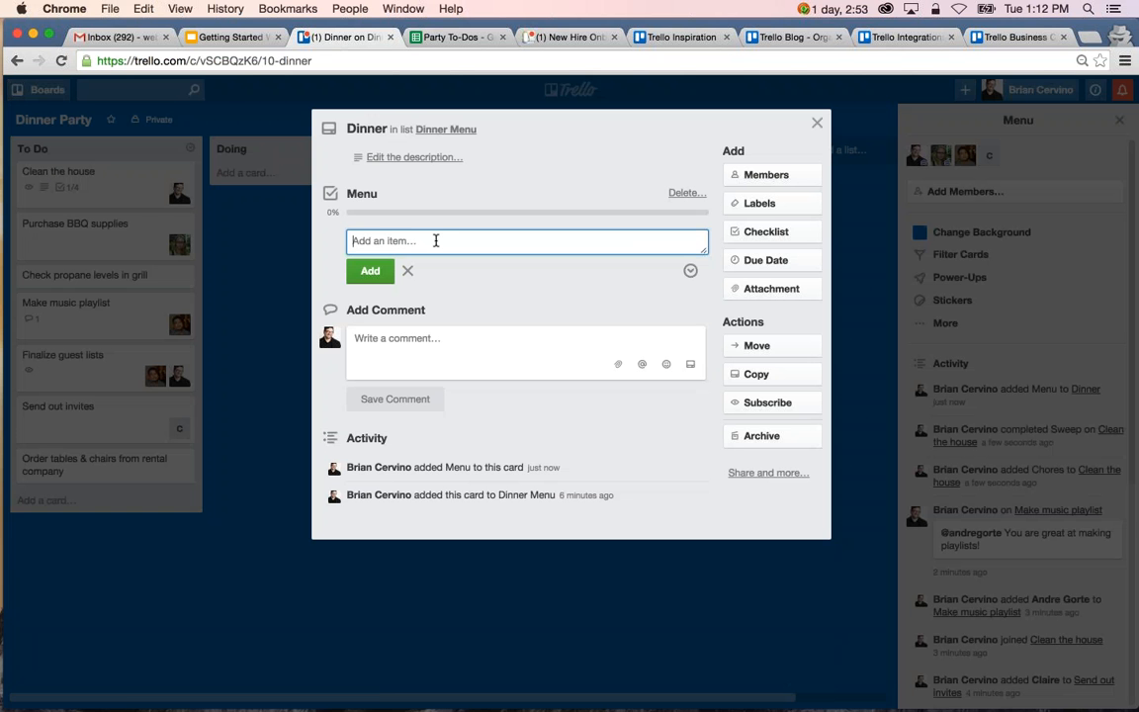
key(super+v)
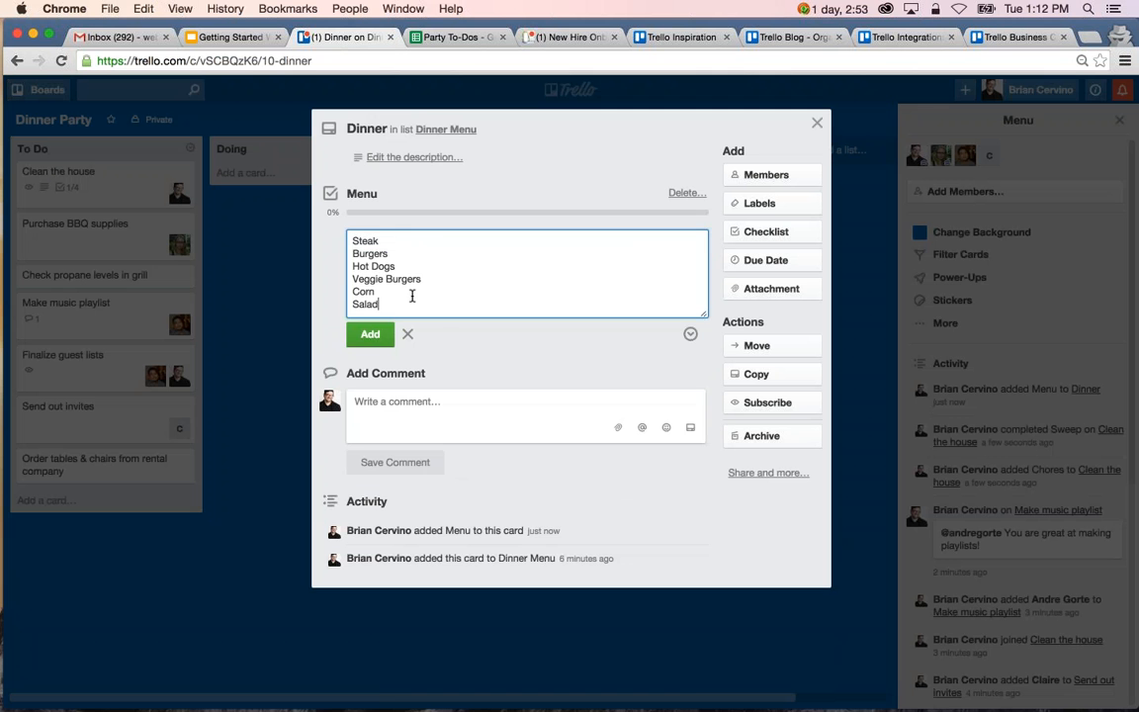
click(370, 333)
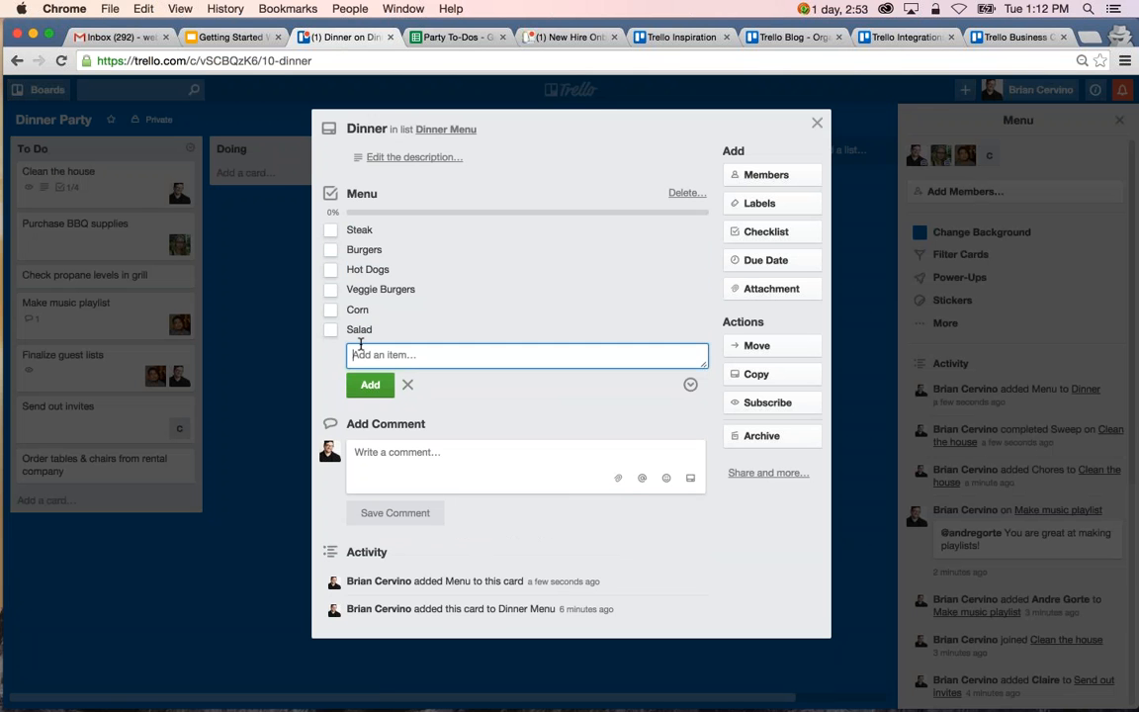
key(Escape)
click(285, 341)
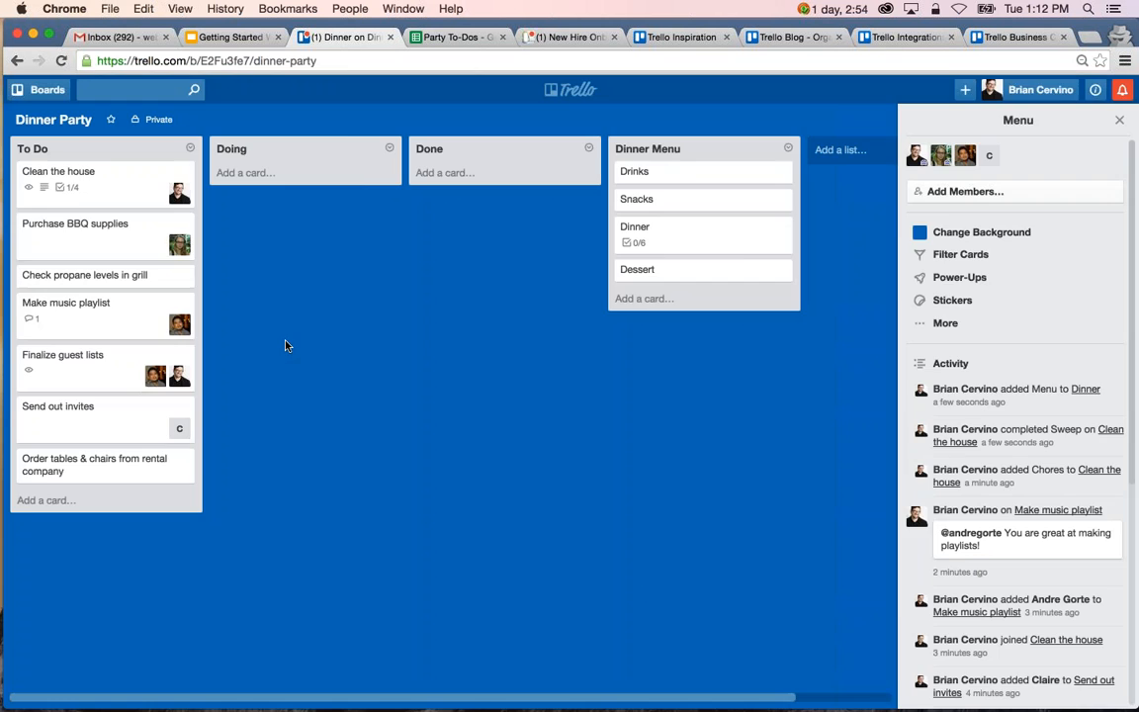
Set the Clean the house card's due date to 3/18/2016 at 11:00 PM and close the card.
click(111, 174)
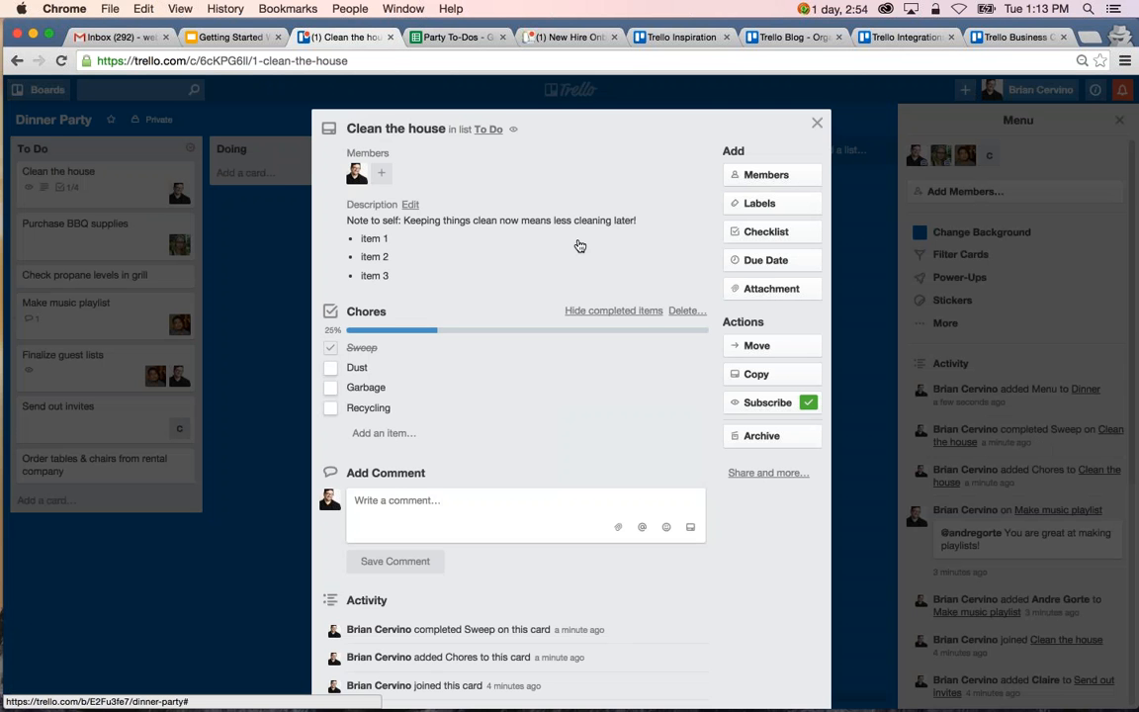
click(806, 263)
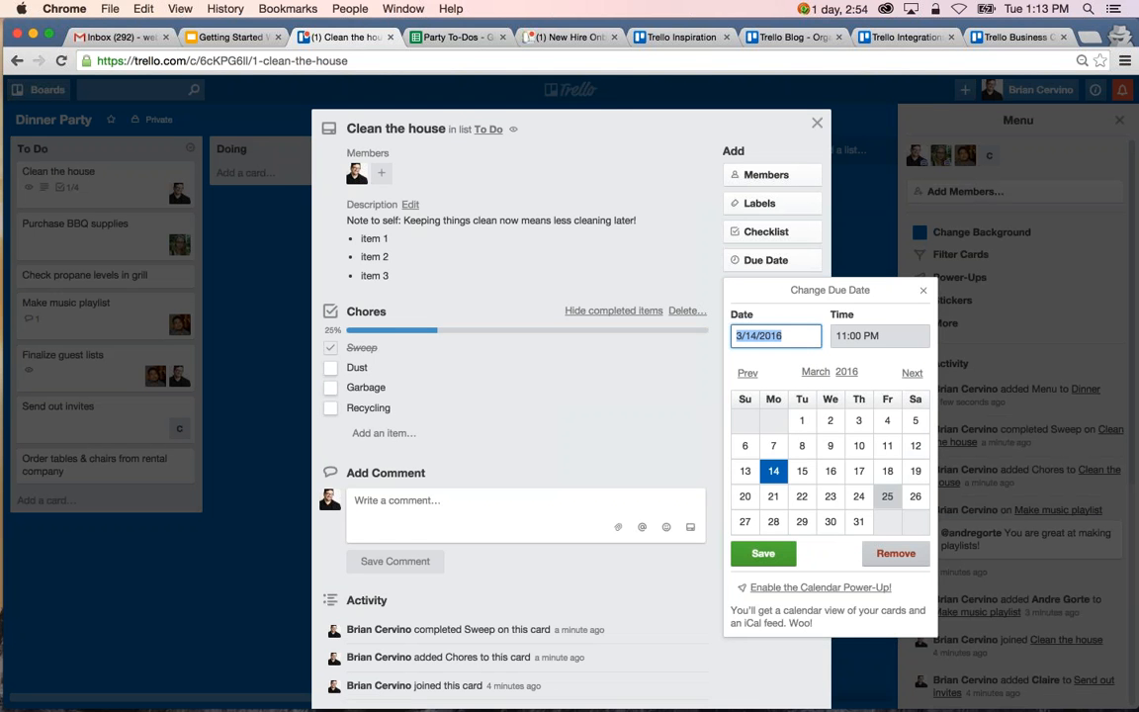
click(889, 476)
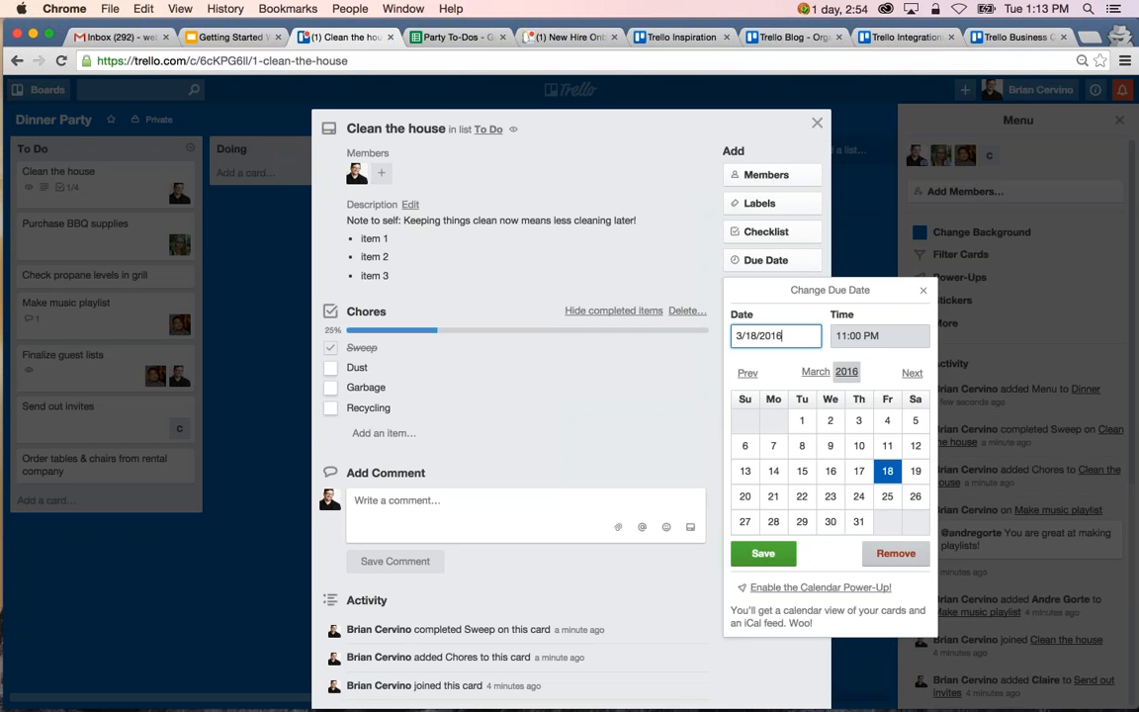
click(766, 556)
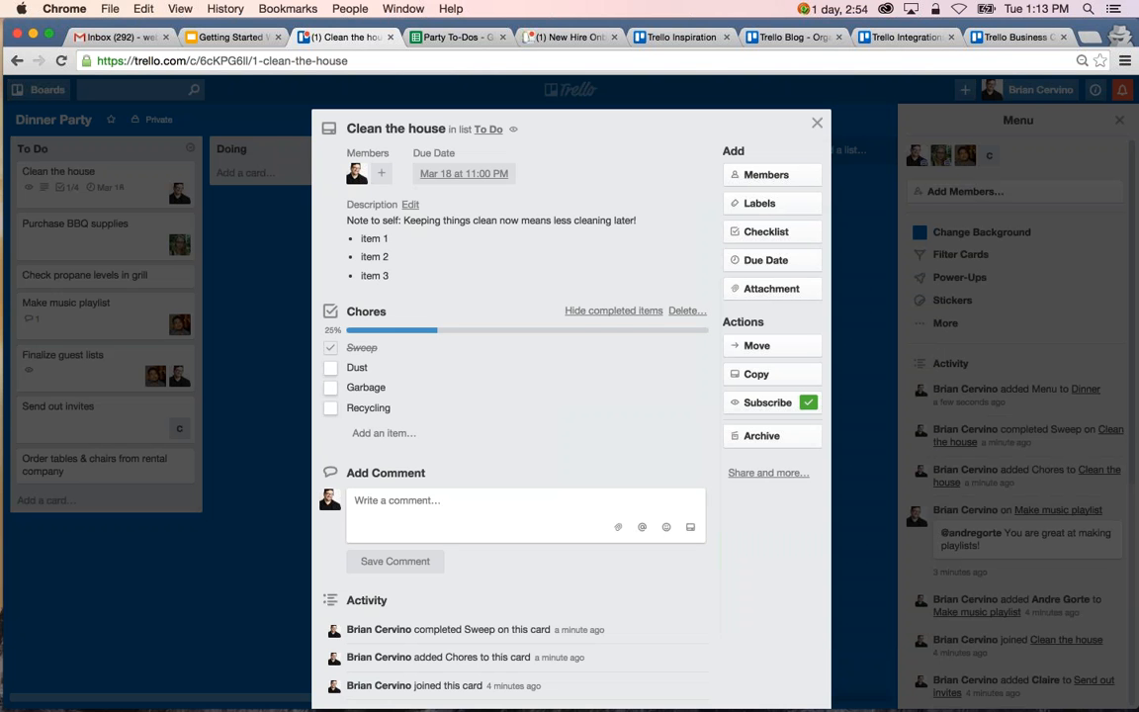
click(459, 178)
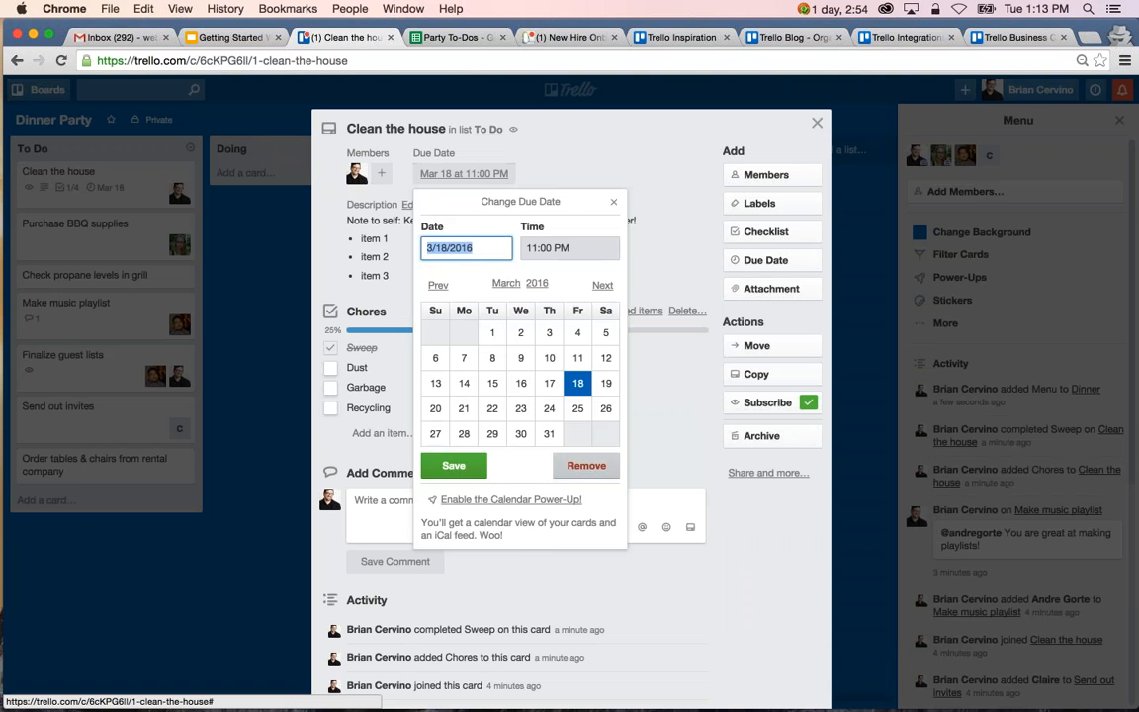
click(613, 201)
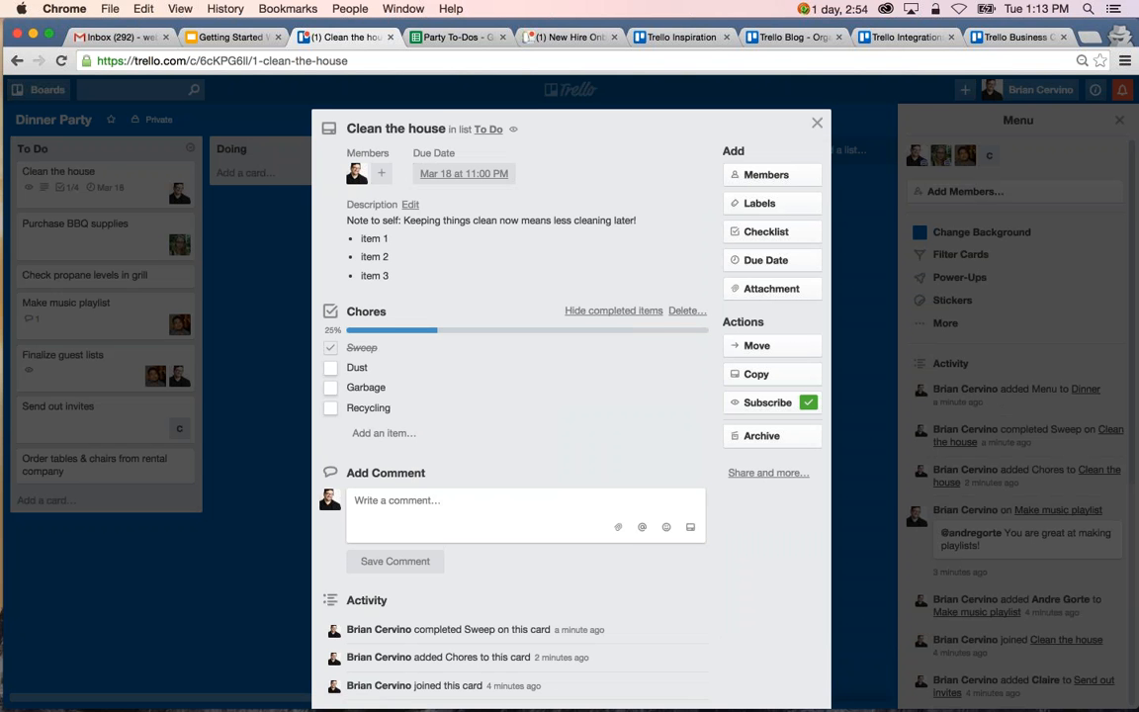
key(Escape)
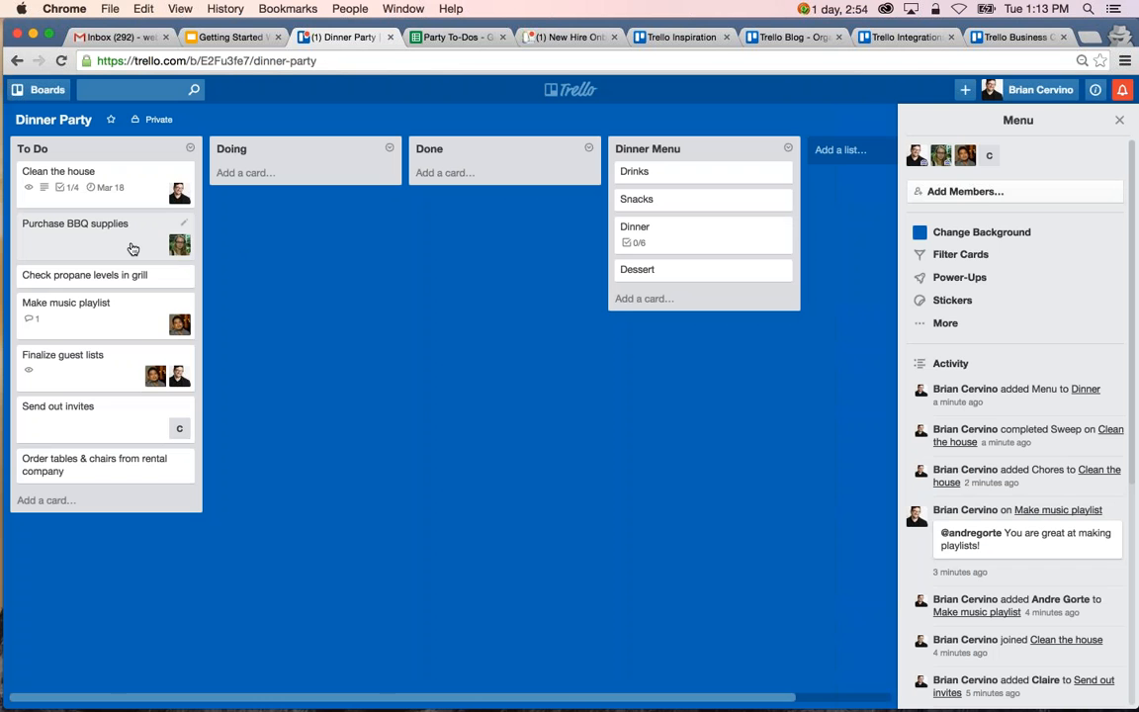
Set the due dates of Purchase BBQ supplies to 3/19/2016 and Check propane levels in grill to 3/12/2016, both at 11:00 PM.
key(d)
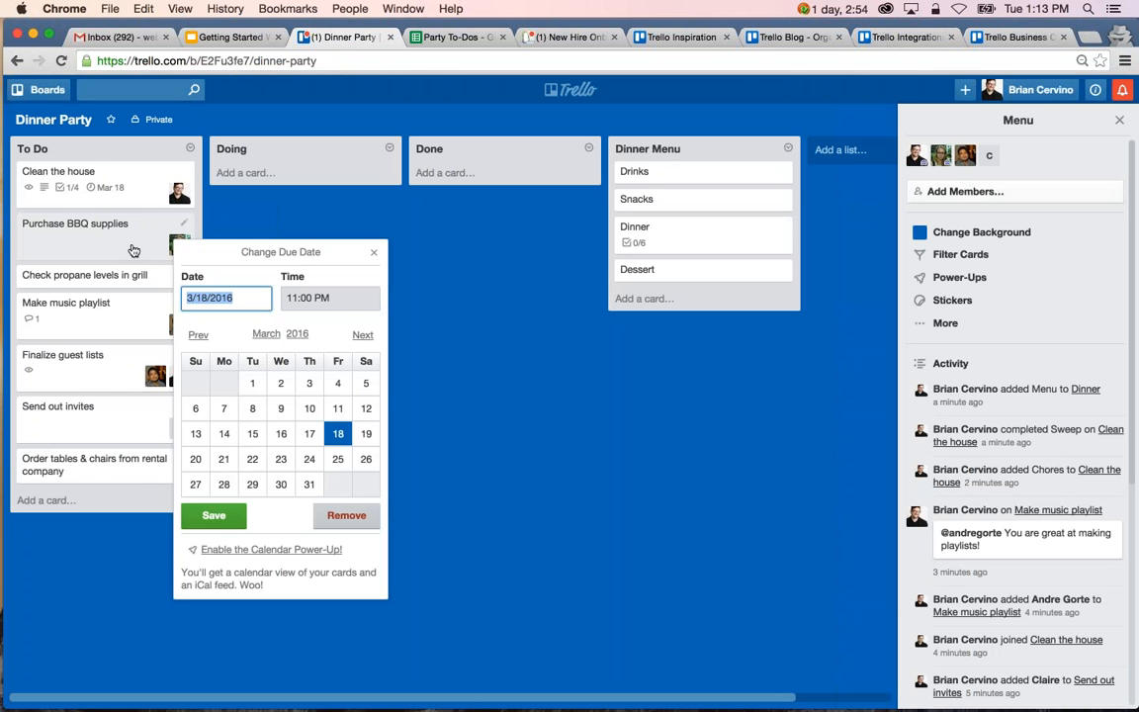
click(366, 435)
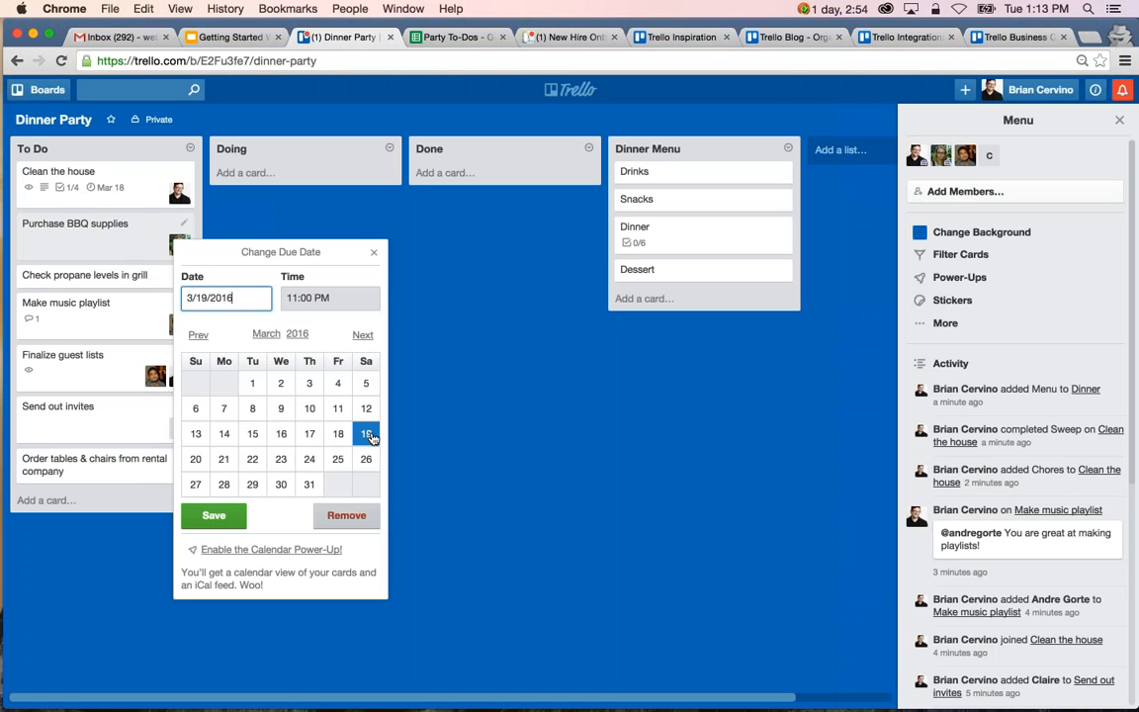
click(212, 517)
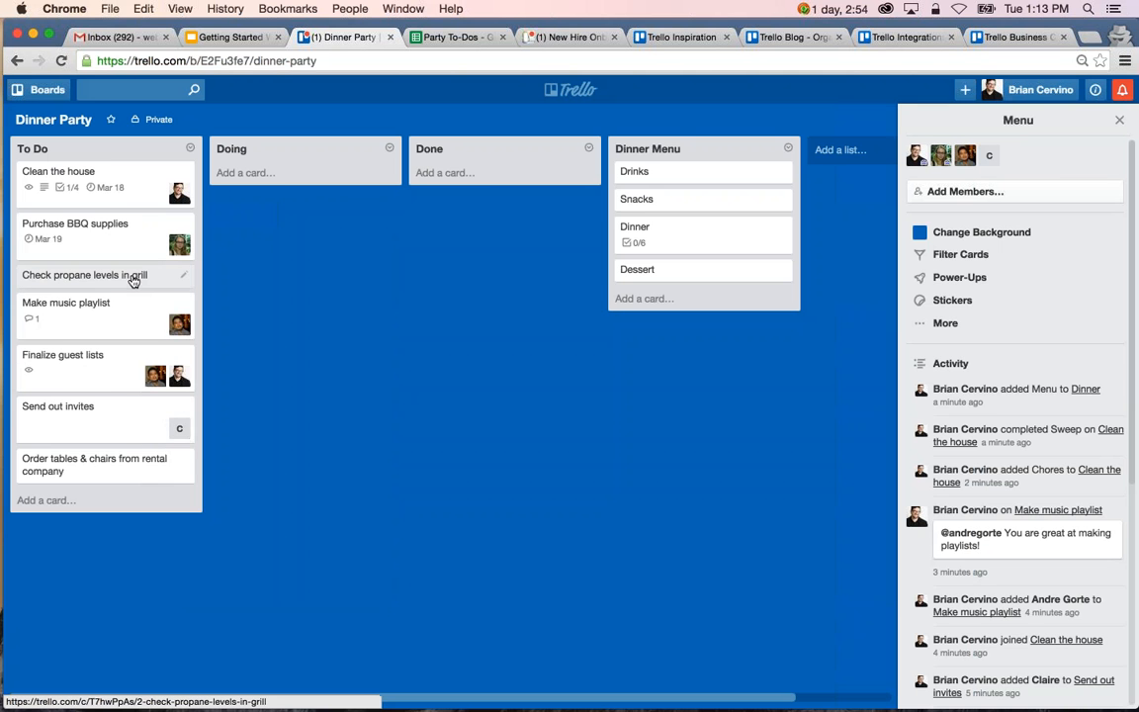
key(d)
click(368, 461)
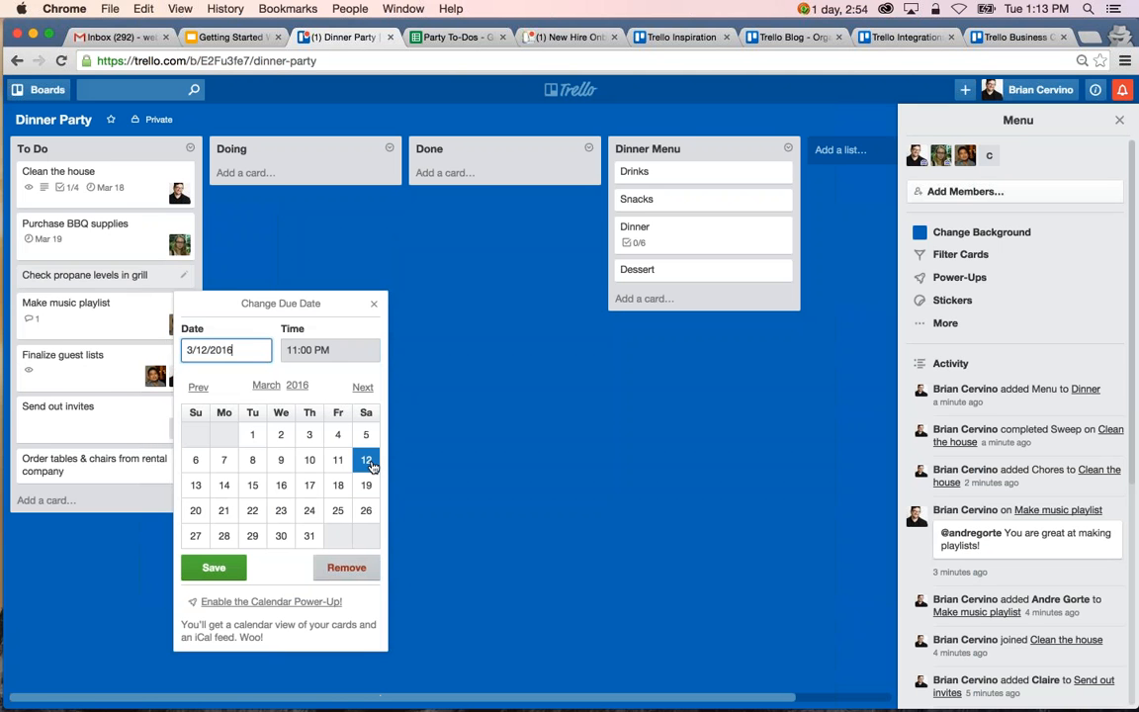
click(227, 573)
Set the due dates of Make music playlist to 3/17/2016 and Finalize guest lists to 3/1/2016, both at 11:00 PM.
key(d)
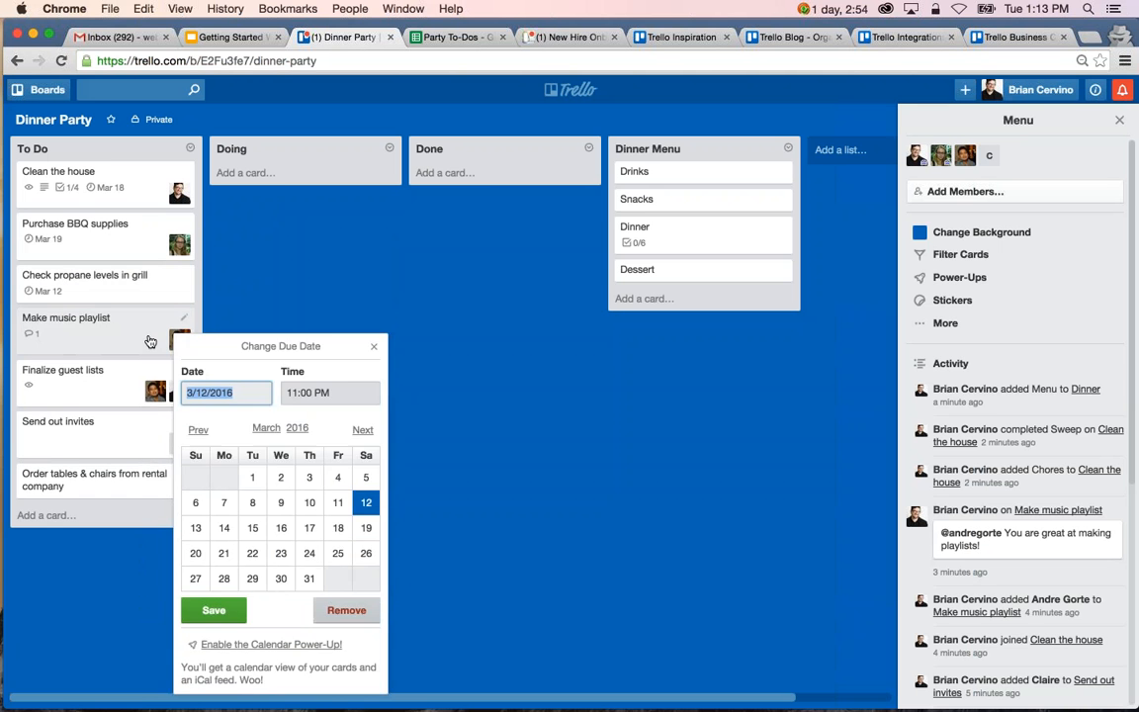
click(307, 531)
click(230, 614)
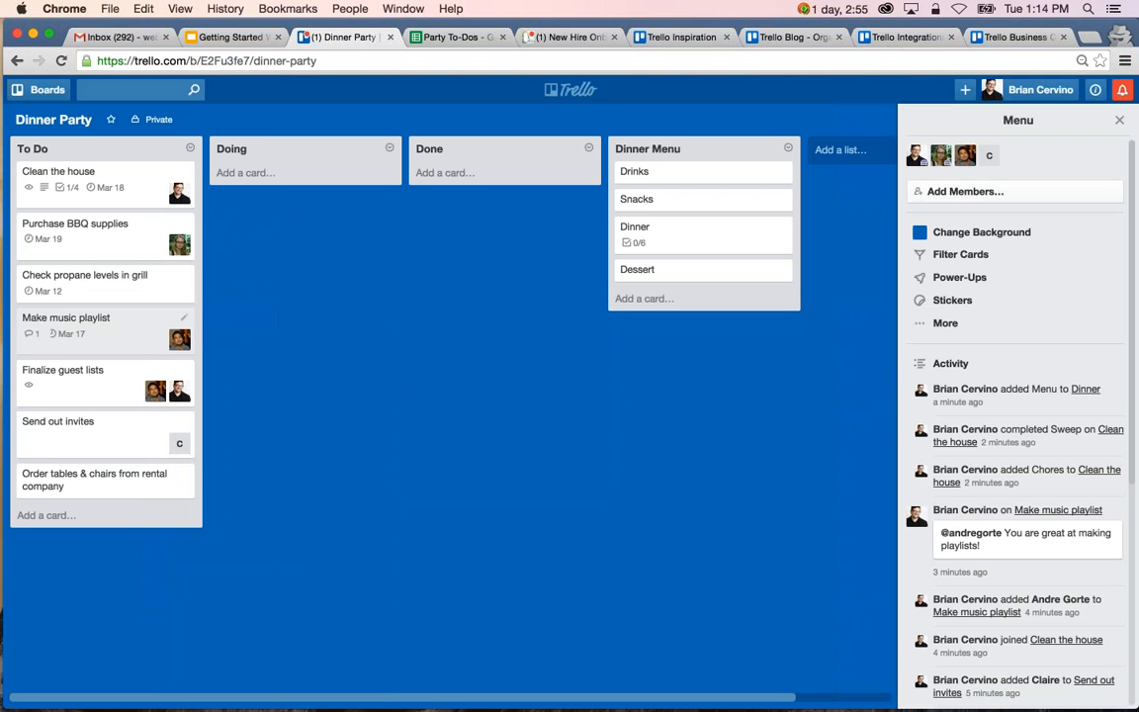
key(d)
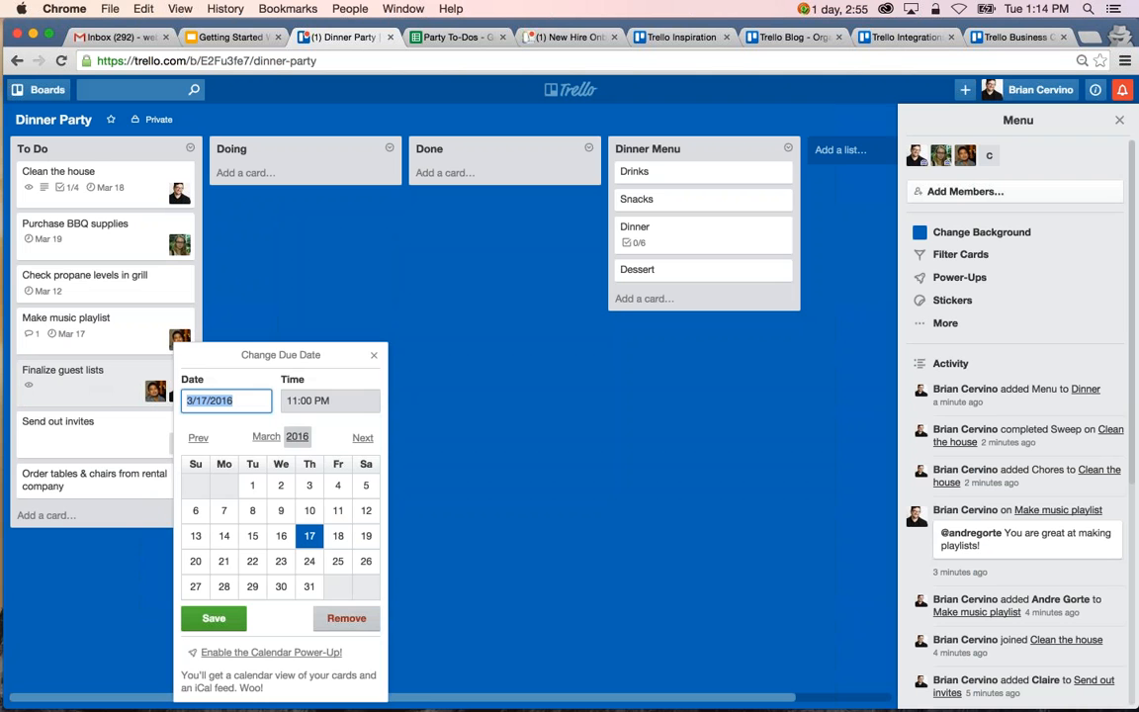
click(253, 486)
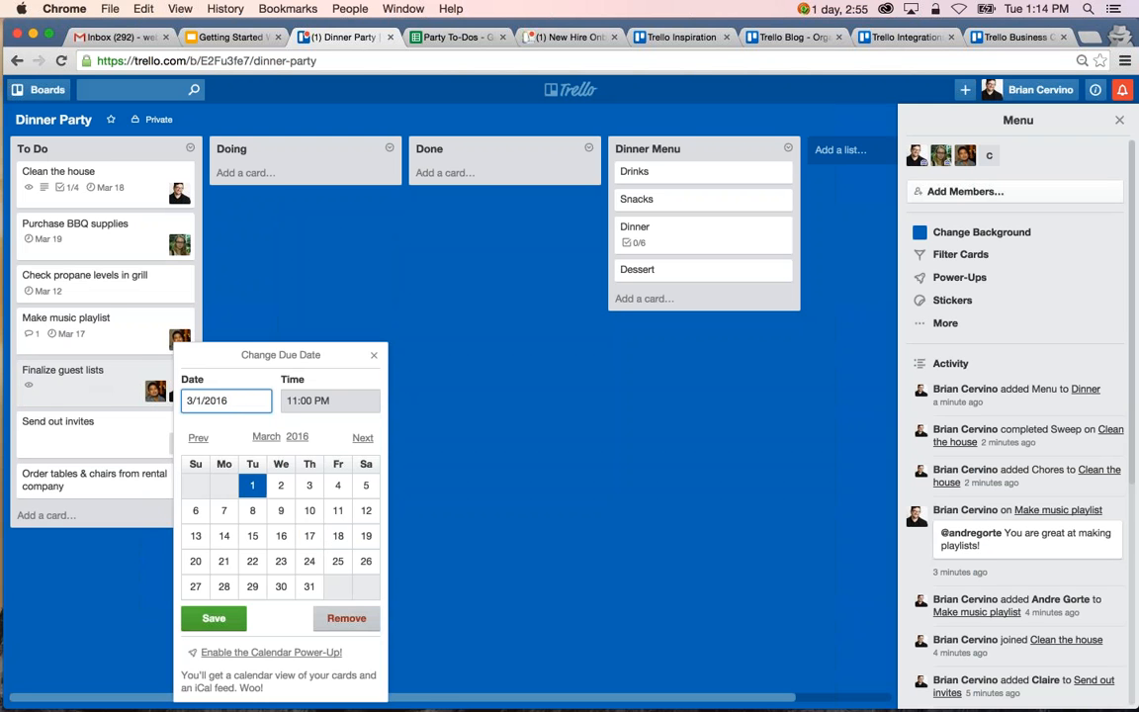
click(213, 618)
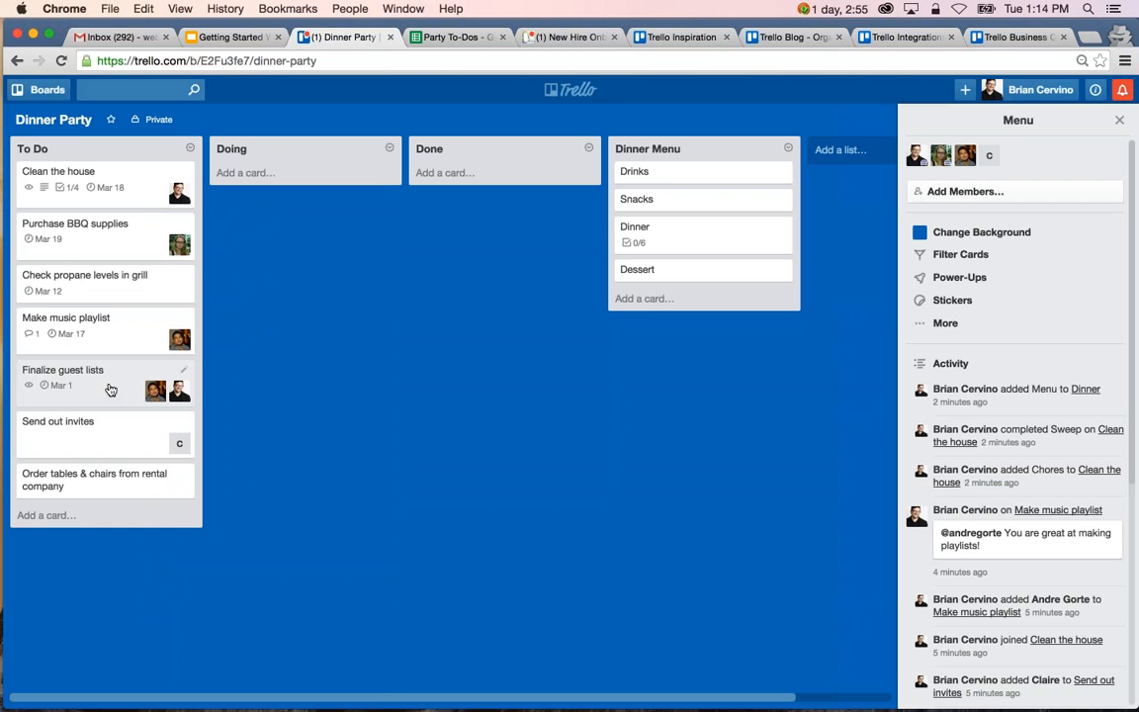
Move the Finalize guest lists card to the Doing list and attach the Invite List file from the computer's Documents > Dinner Party folder to it.
drag(110, 390, 265, 163)
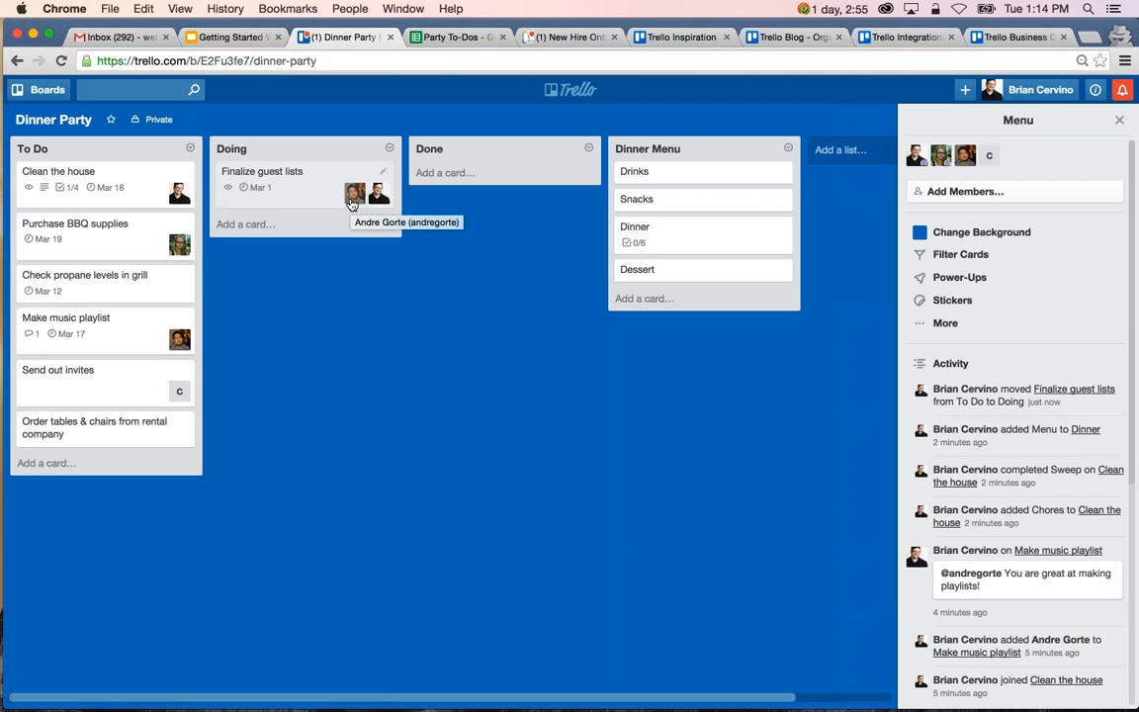
click(262, 199)
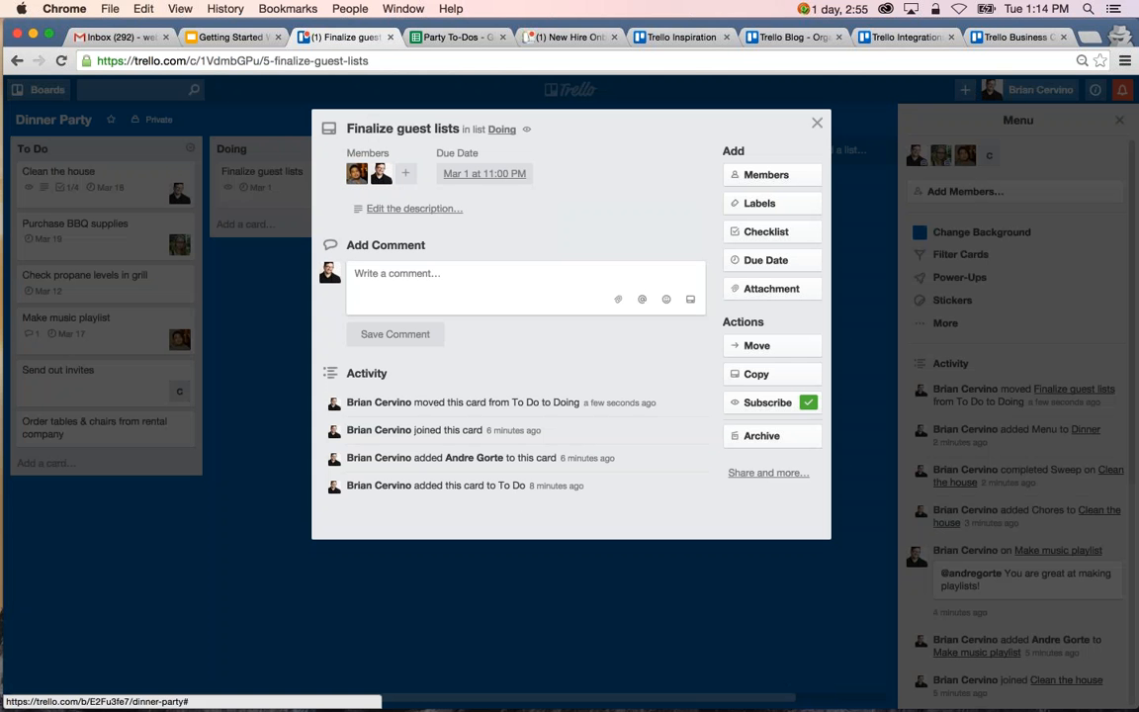
click(811, 292)
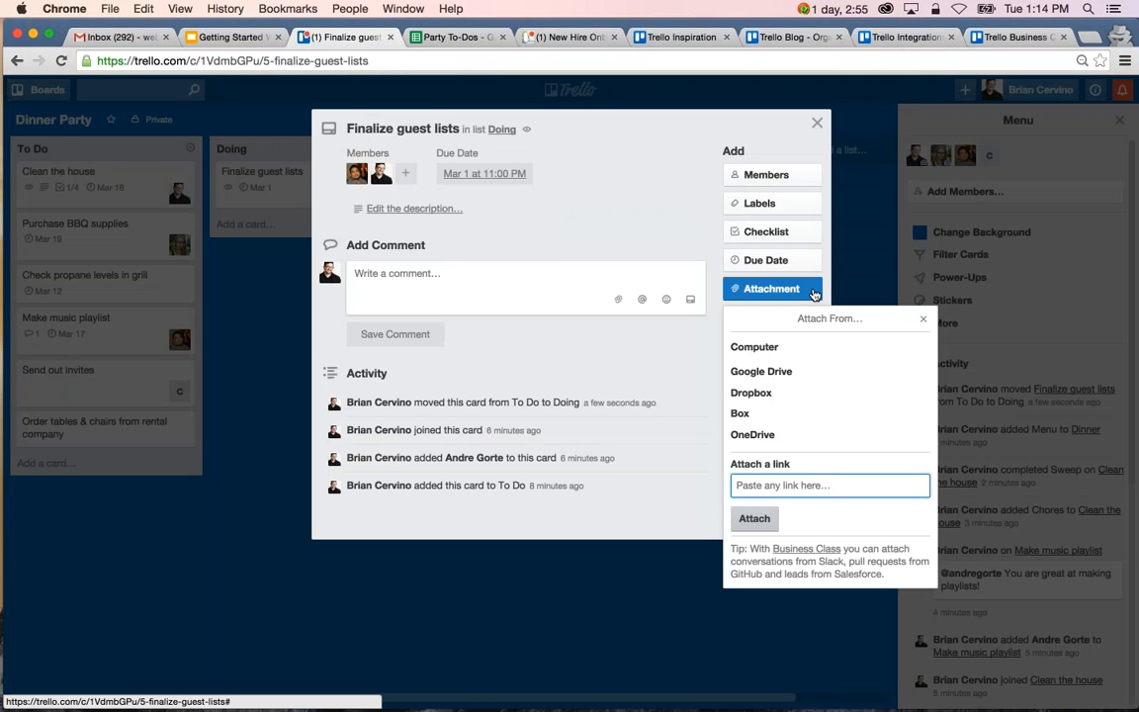
click(811, 347)
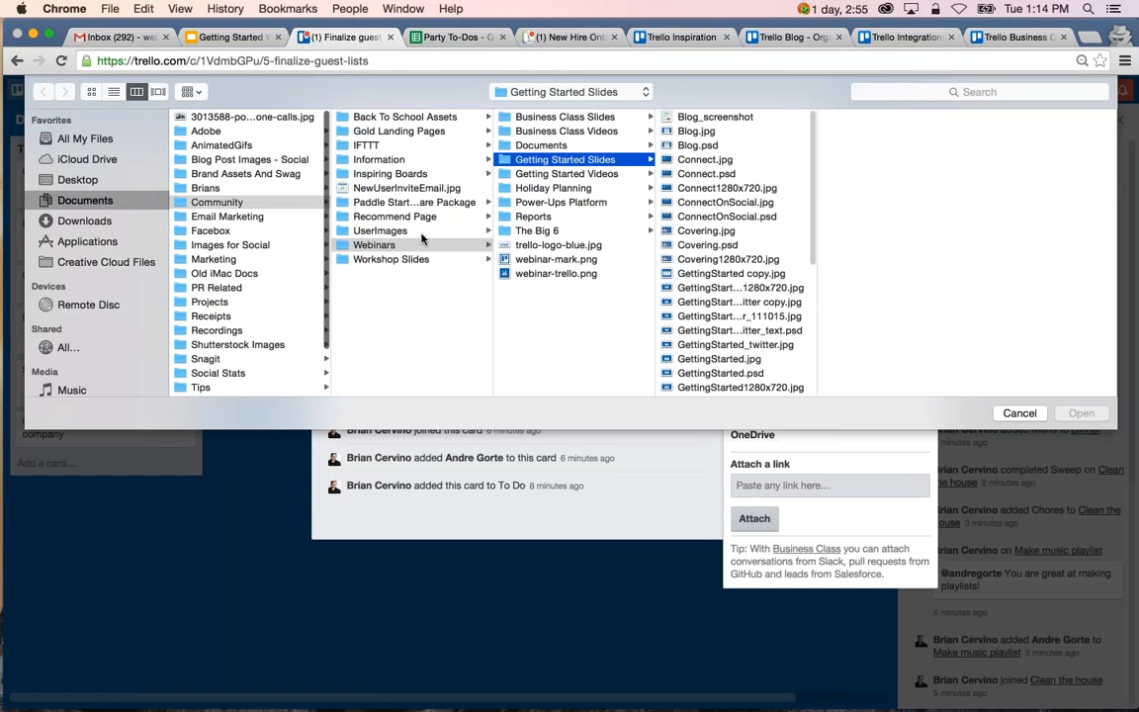
click(541, 145)
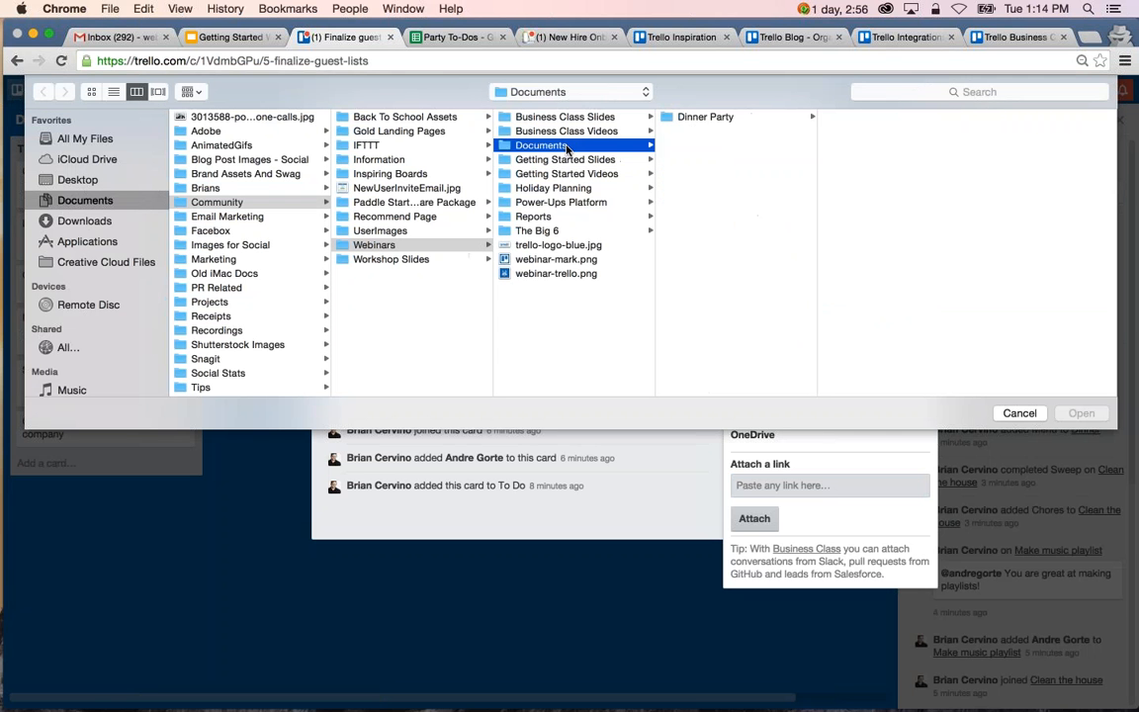
click(692, 118)
click(856, 118)
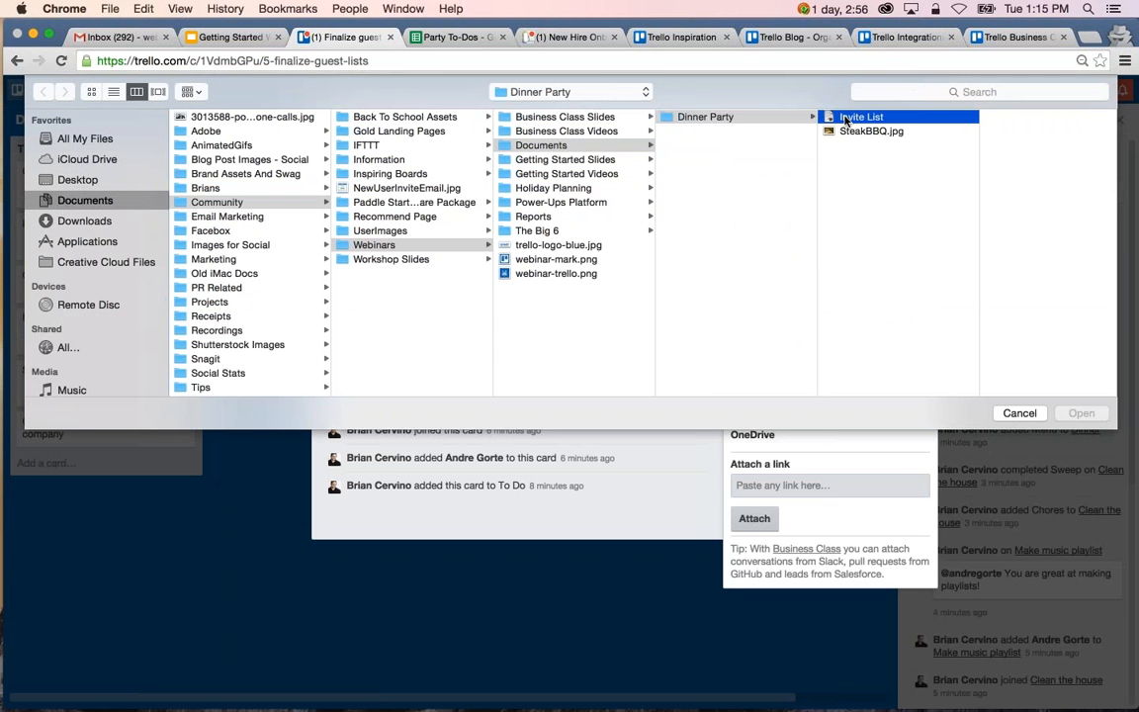
click(1080, 414)
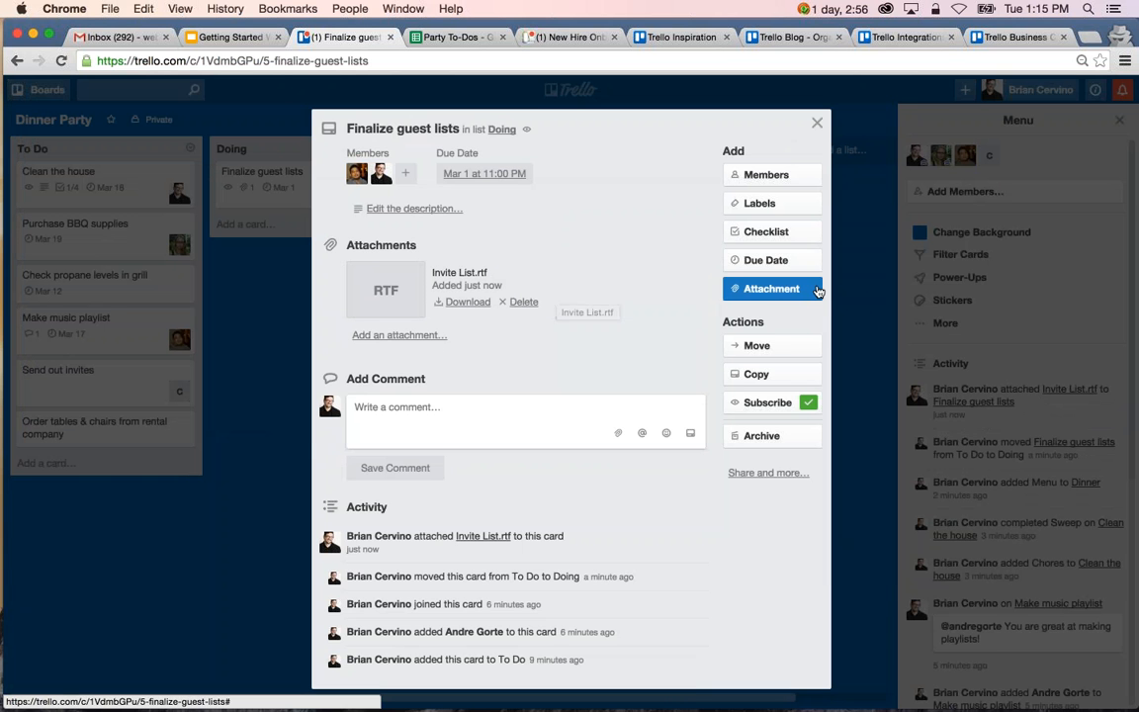
Attach the Party To-Dos spreadsheet from Google Drive to the Finalize guest lists card.
click(771, 288)
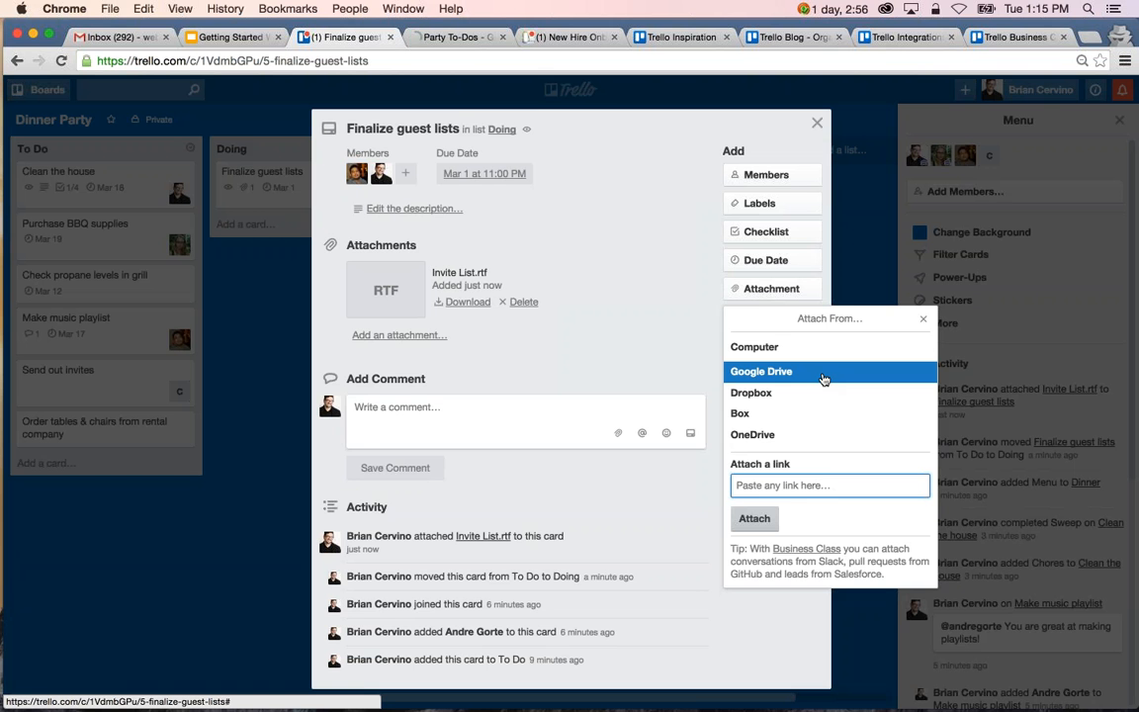
click(824, 373)
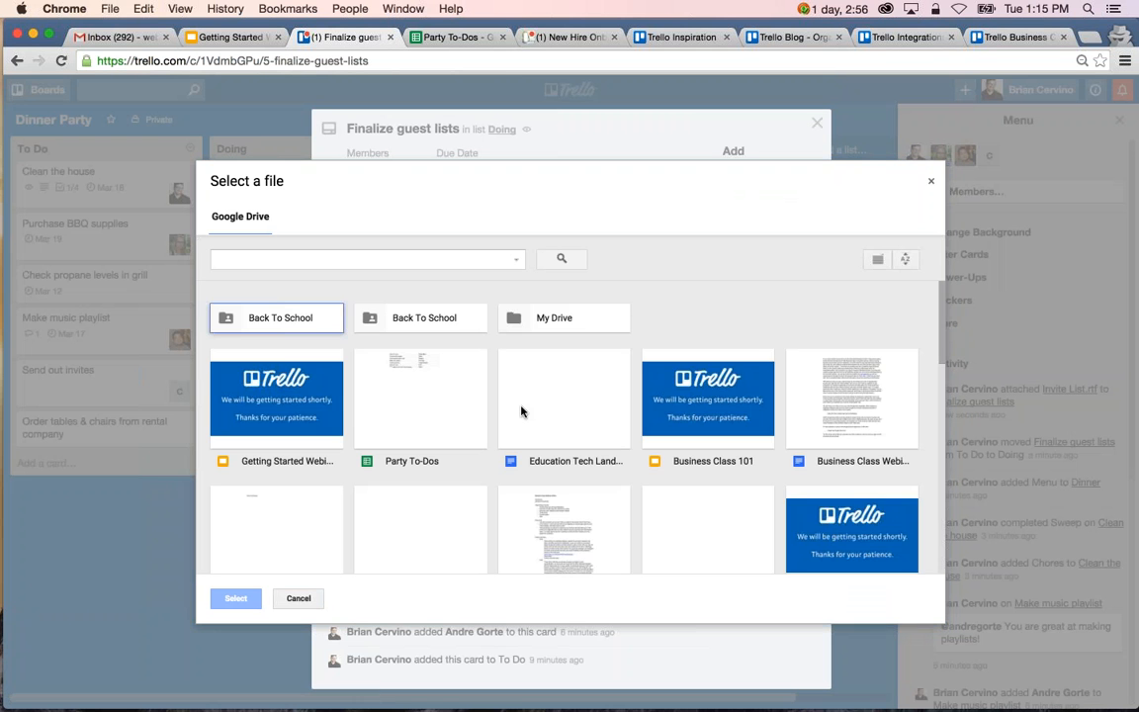
scroll(518, 407, down, 2)
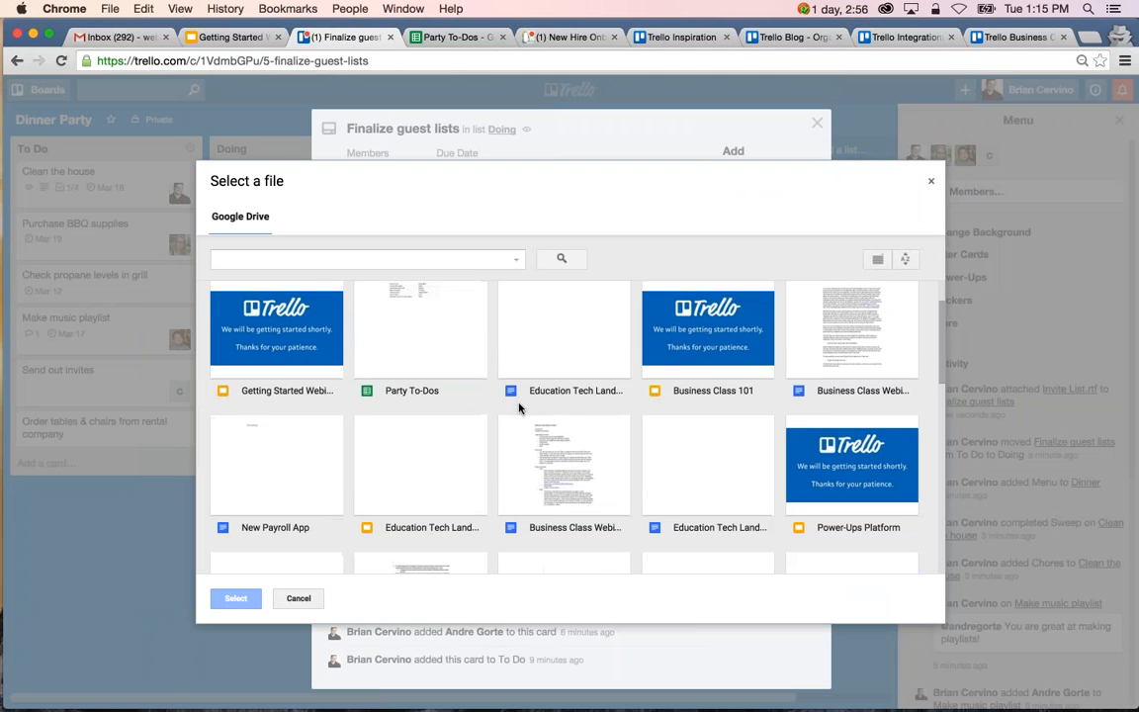
click(425, 348)
click(236, 598)
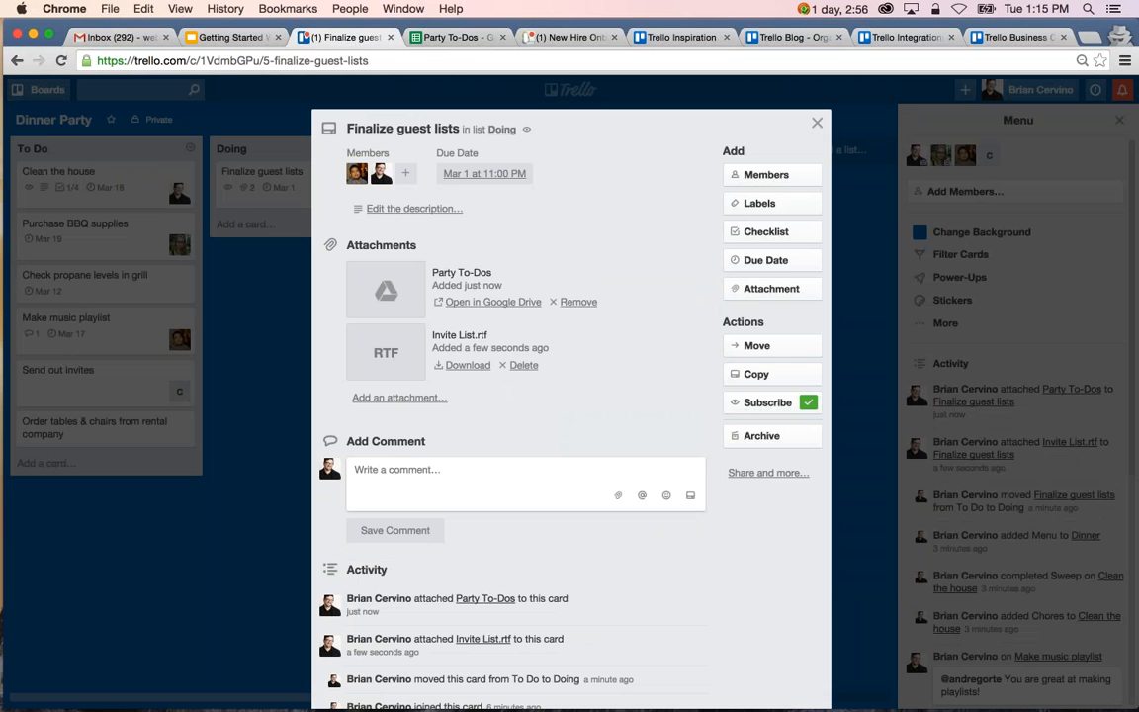
Switch to the Party To-Dos spreadsheet and enter the heading "Guest List" in cell C1.
click(450, 38)
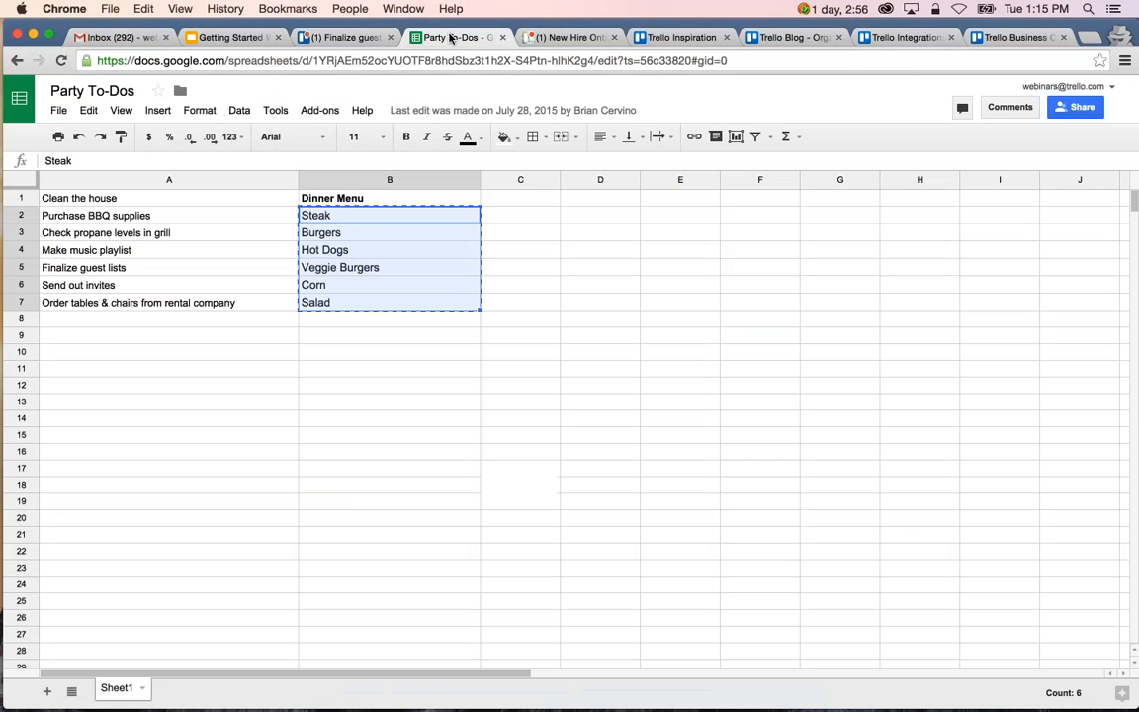
click(519, 197)
text(Gue)
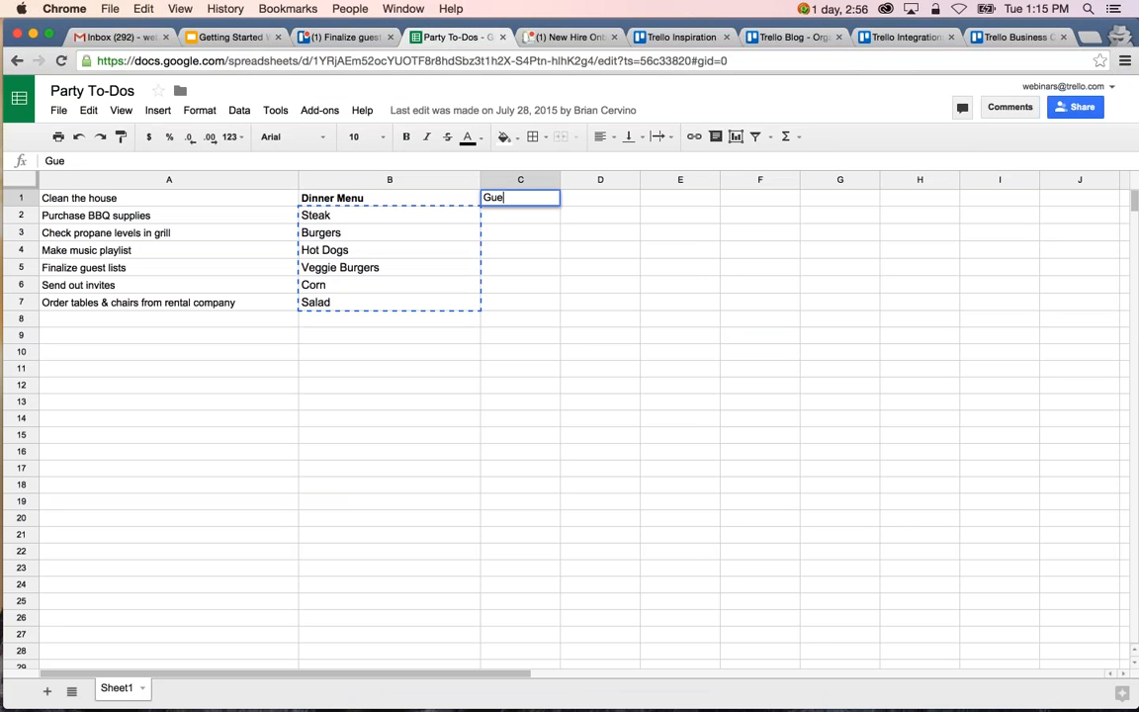
text(st List)
key(BackSpace)
key(BackSpace)
key(BackSpace)
text(ist)
key(Tab)
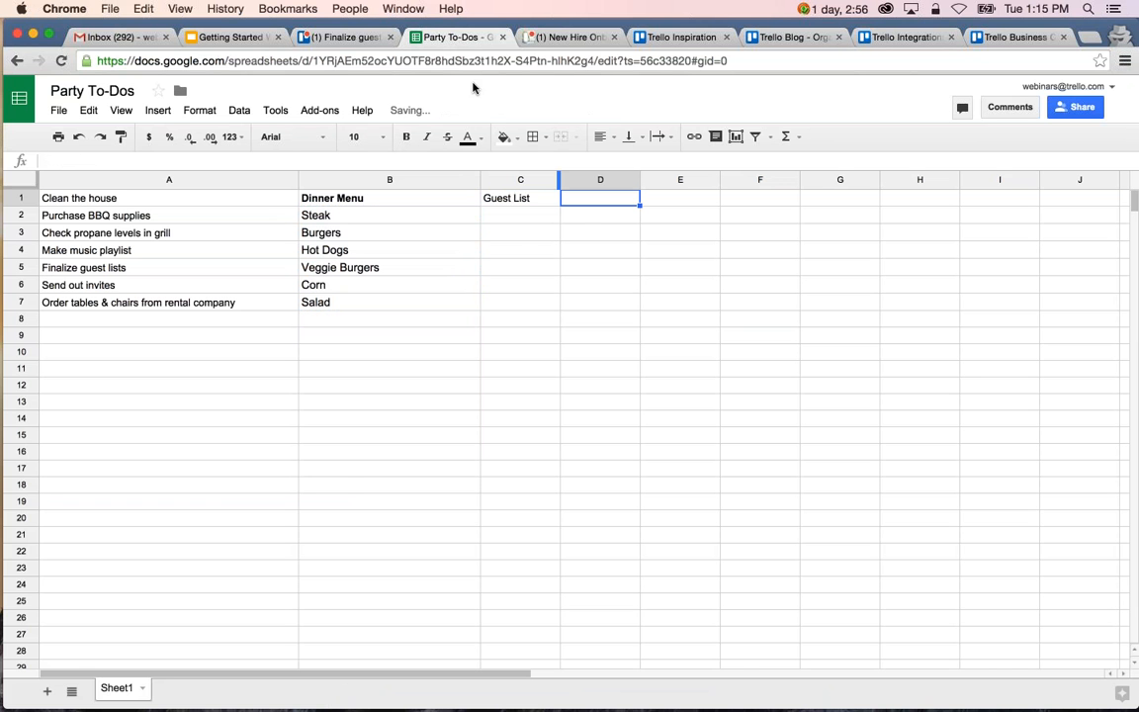
Back in Trello, save a comment on the Finalize guest lists card mentioning the other assigned member with "Let's collaborate on the Drive doc".
click(336, 36)
click(416, 476)
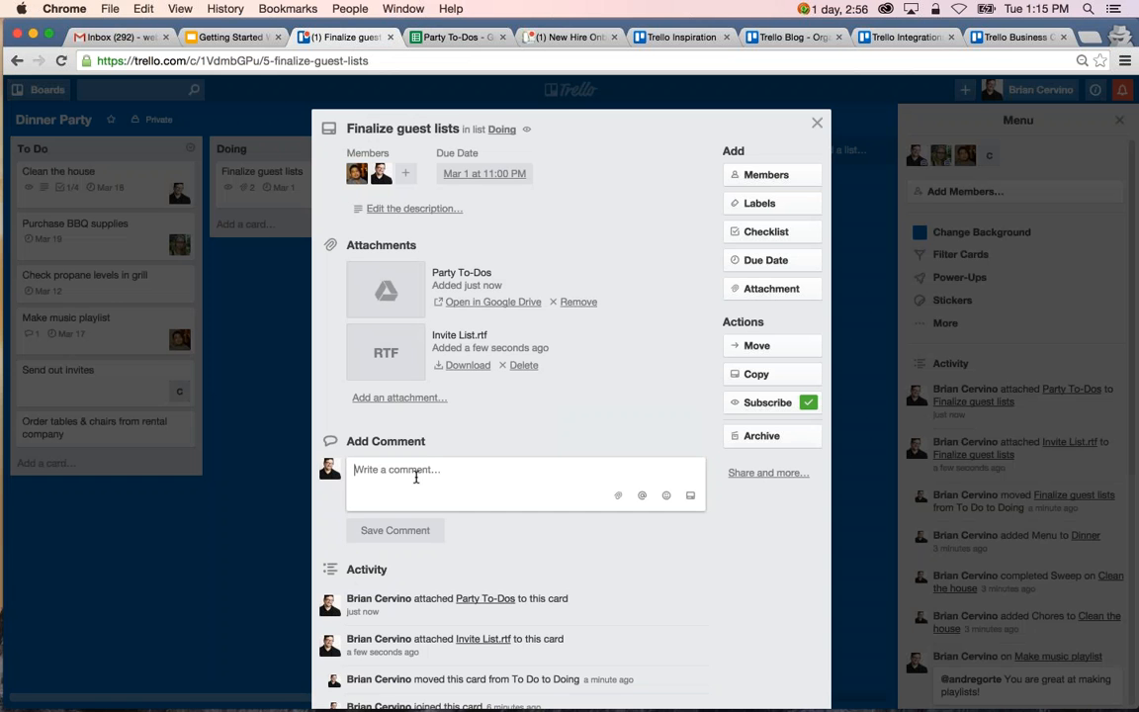
text(@andr)
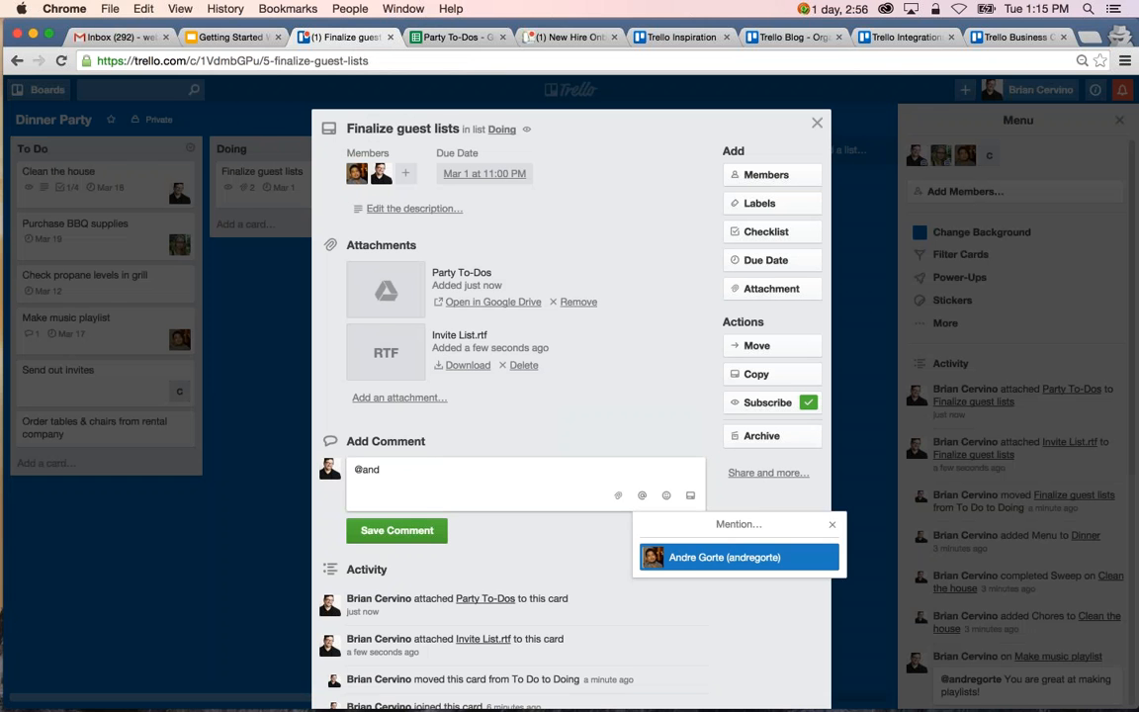
click(737, 483)
text(Let's coll)
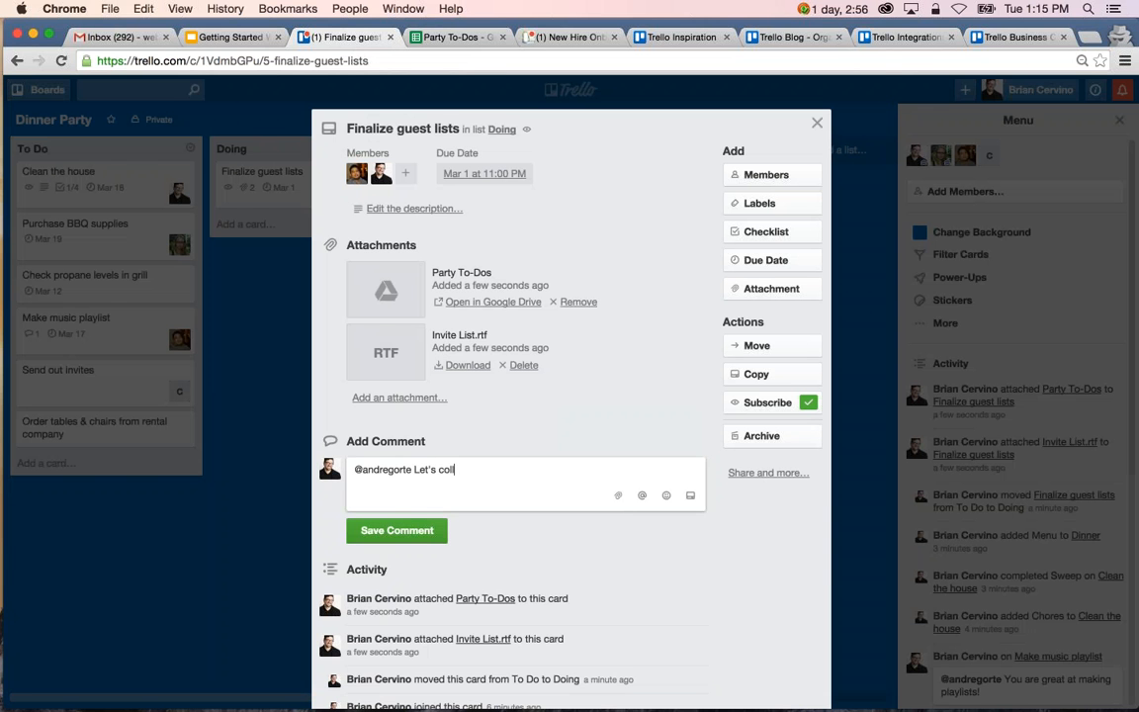
text(aborate on the Drive doc)
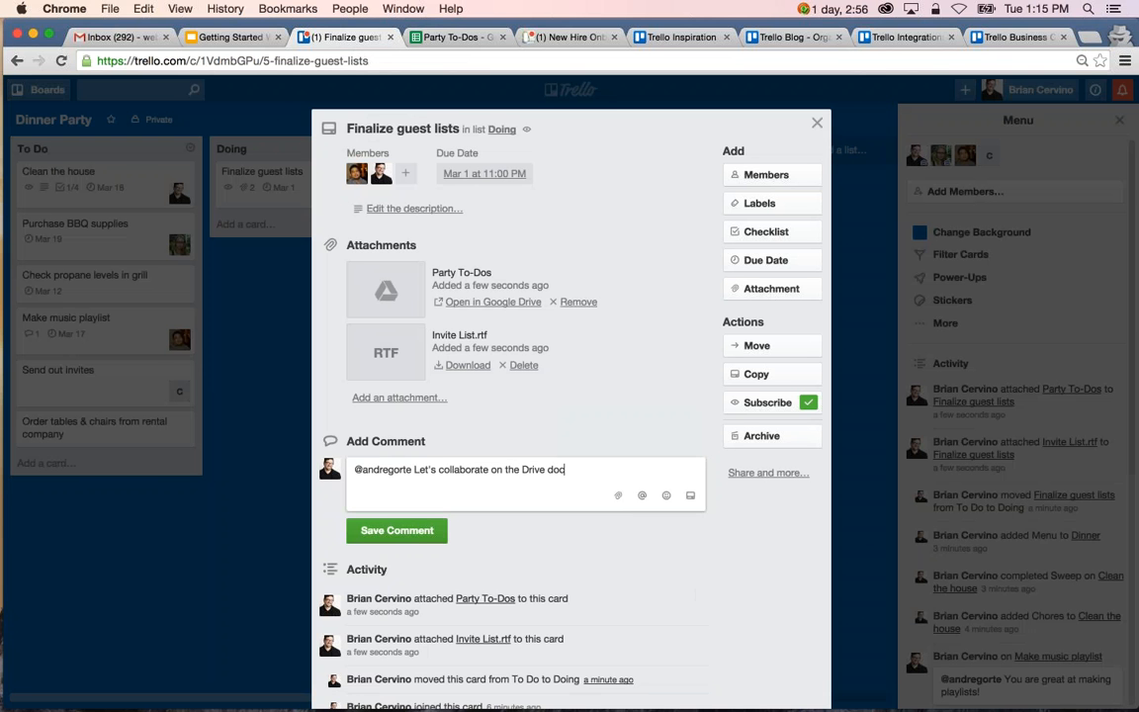
click(396, 530)
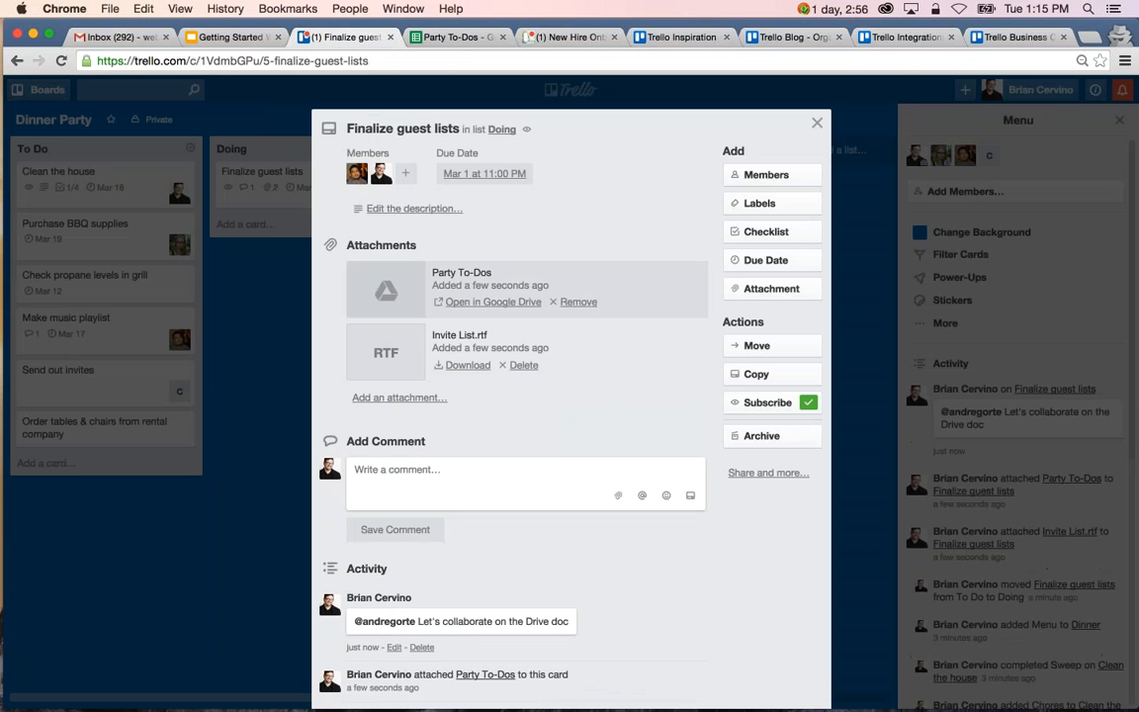
Open the card's Party To-Dos attachment in Google Sheets to view it, close that sheet and close the Finalize guest lists card.
click(348, 276)
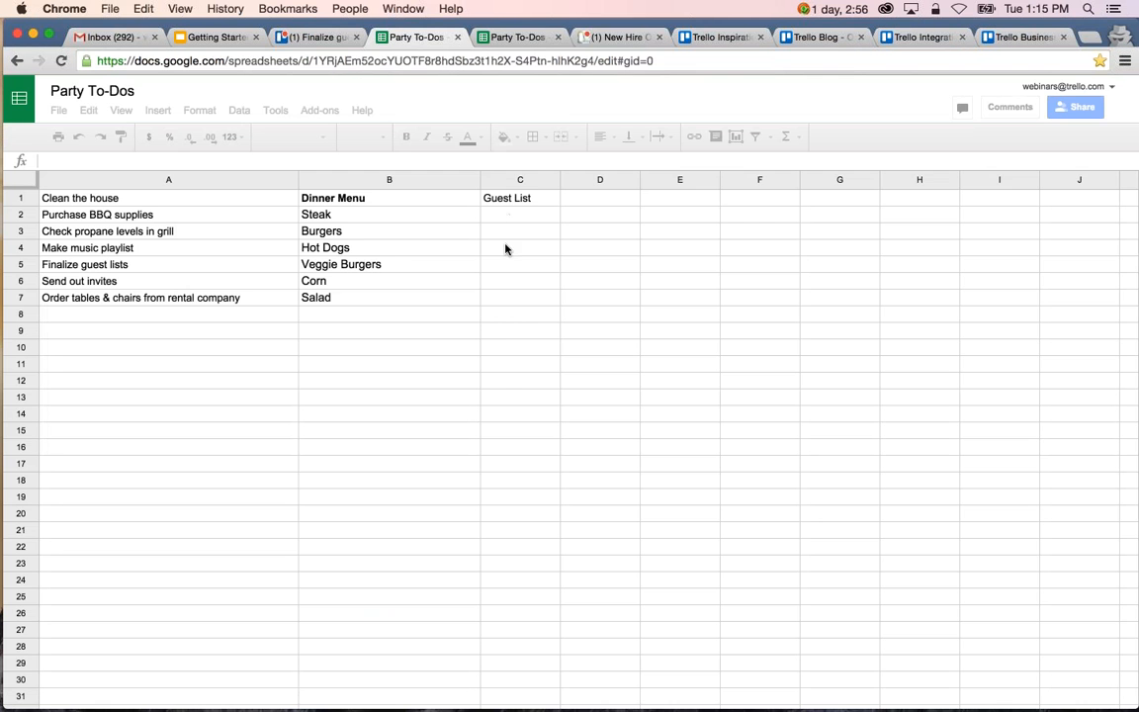
click(457, 39)
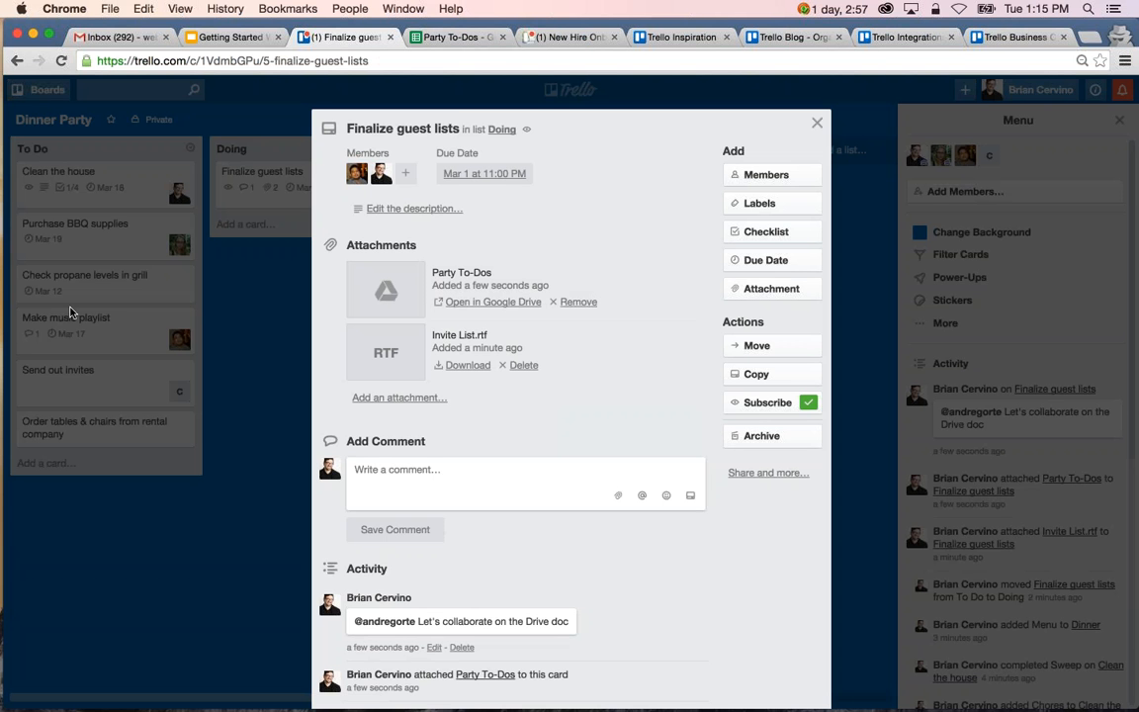
click(259, 358)
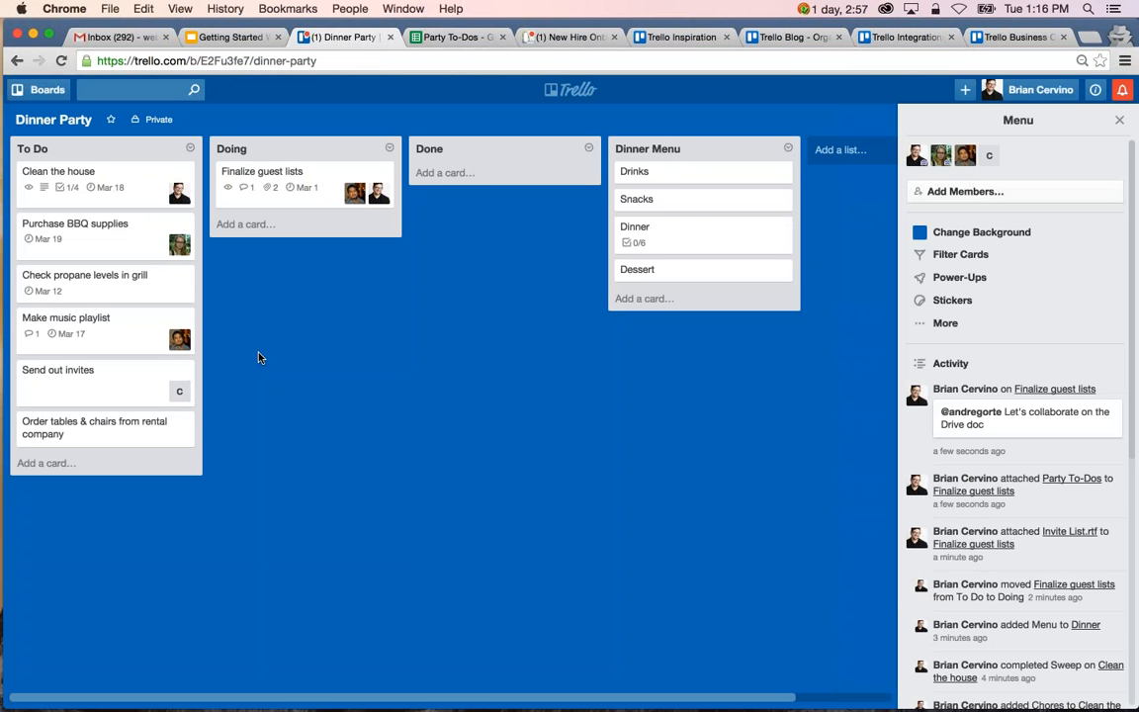
Switch to Finder, attach Invite List from the Dinner Party folder directly to the Finalize guest lists card on the board, and open the card.
click(61, 682)
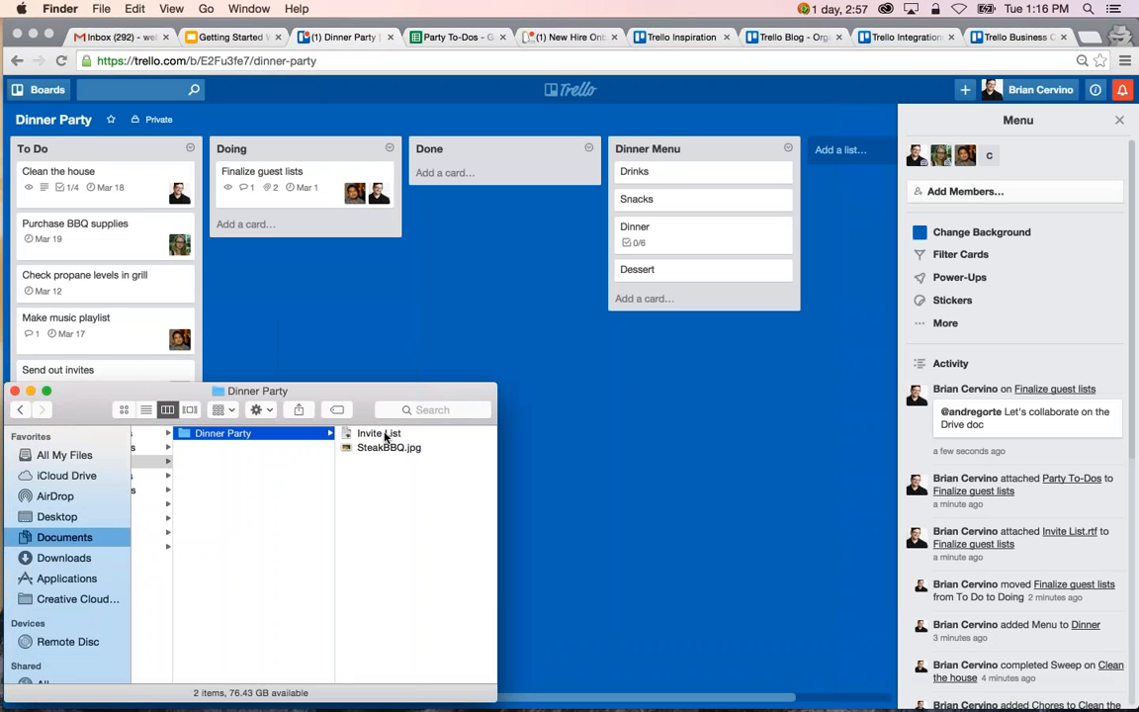
drag(385, 436, 302, 175)
click(302, 175)
click(301, 175)
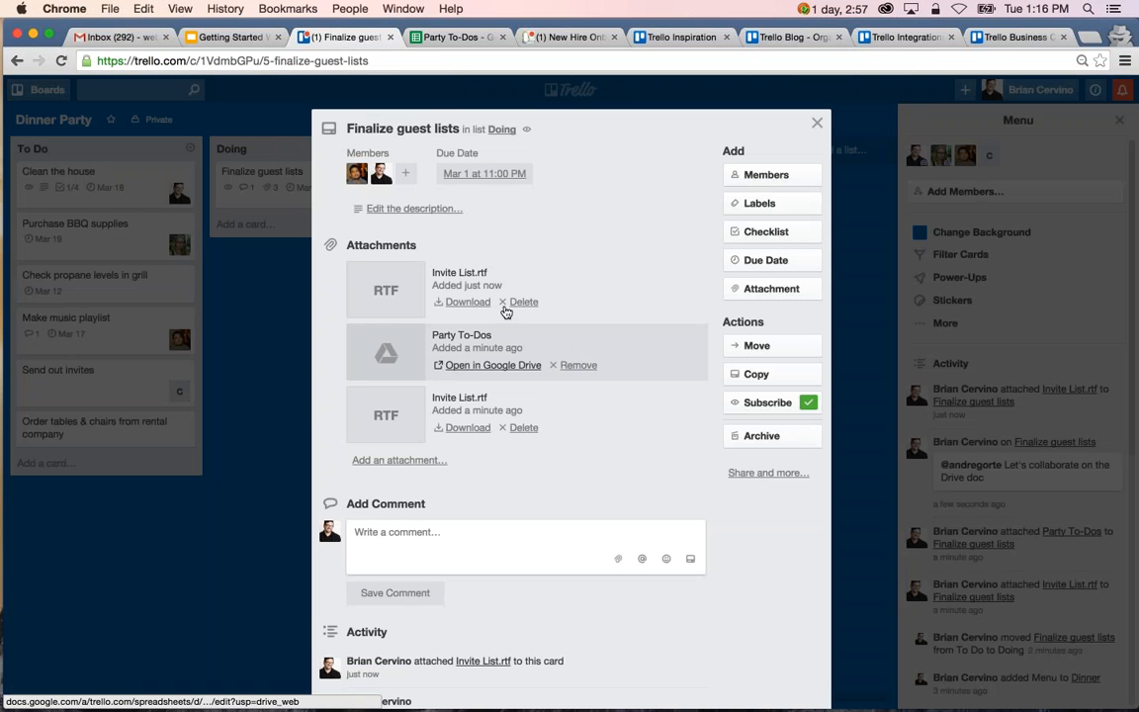
Delete the older Invite List.rtf attachment from the Finalize guest lists card and close the card.
click(524, 427)
click(602, 519)
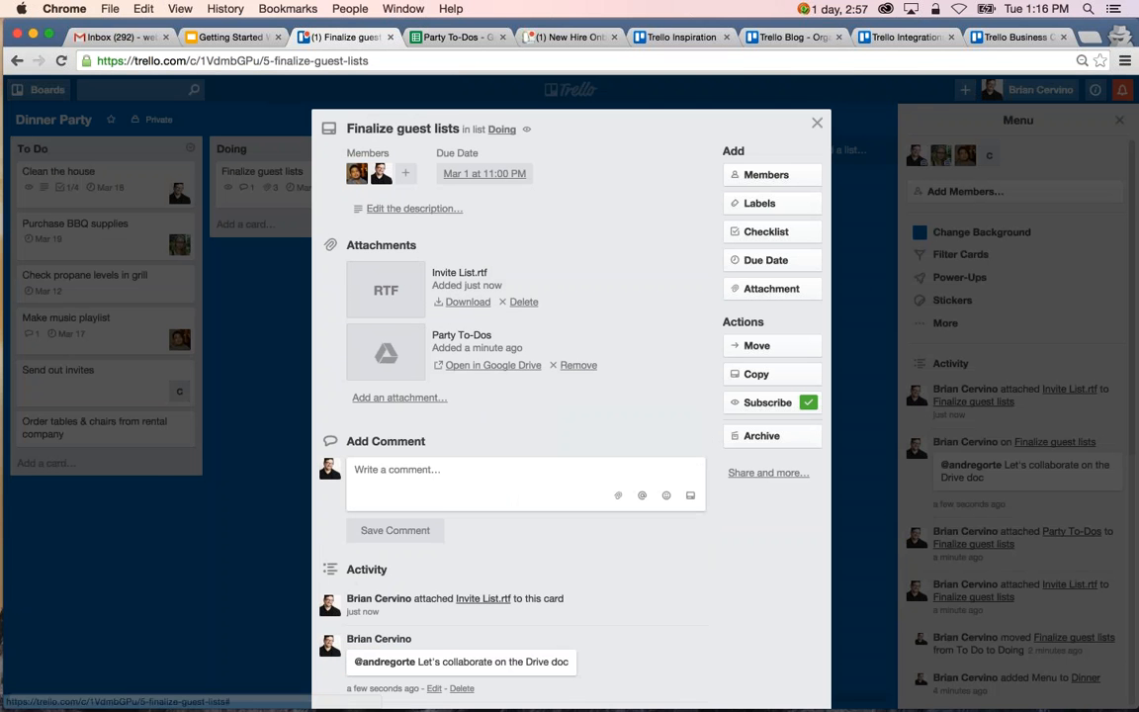
click(817, 123)
mouse_move(126, 707)
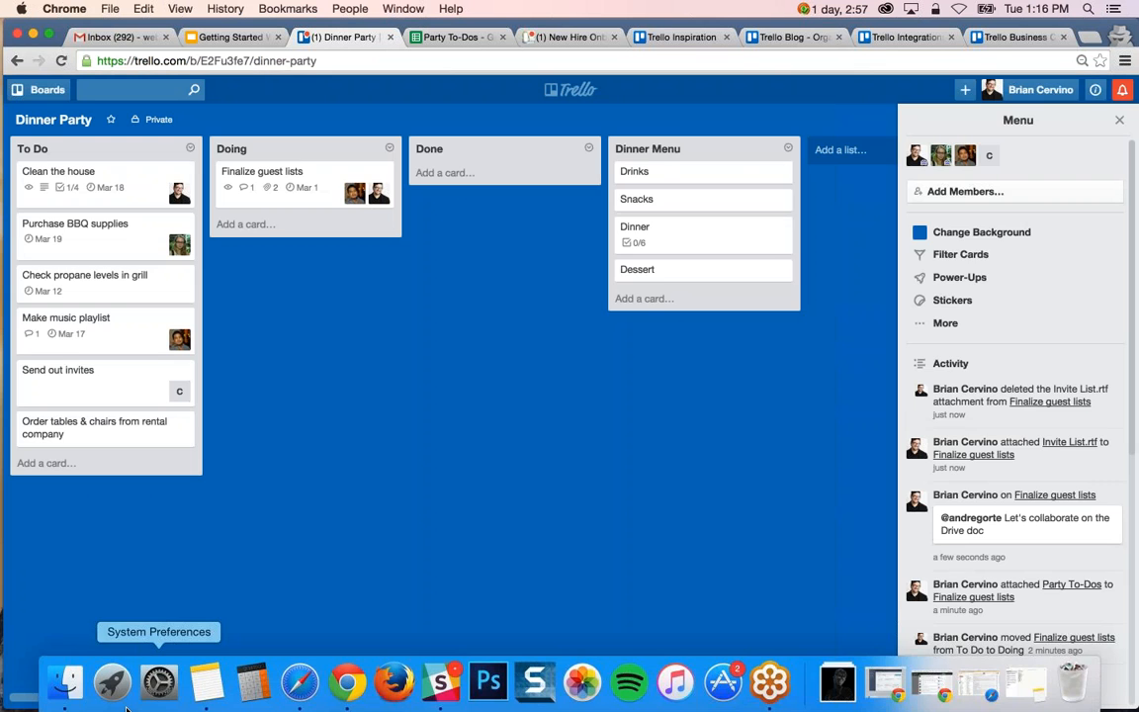
Switch to Finder, attach SteakBBQ.jpg from the Dinner Party folder to the Dinner card on the board, and return to Trello.
click(65, 687)
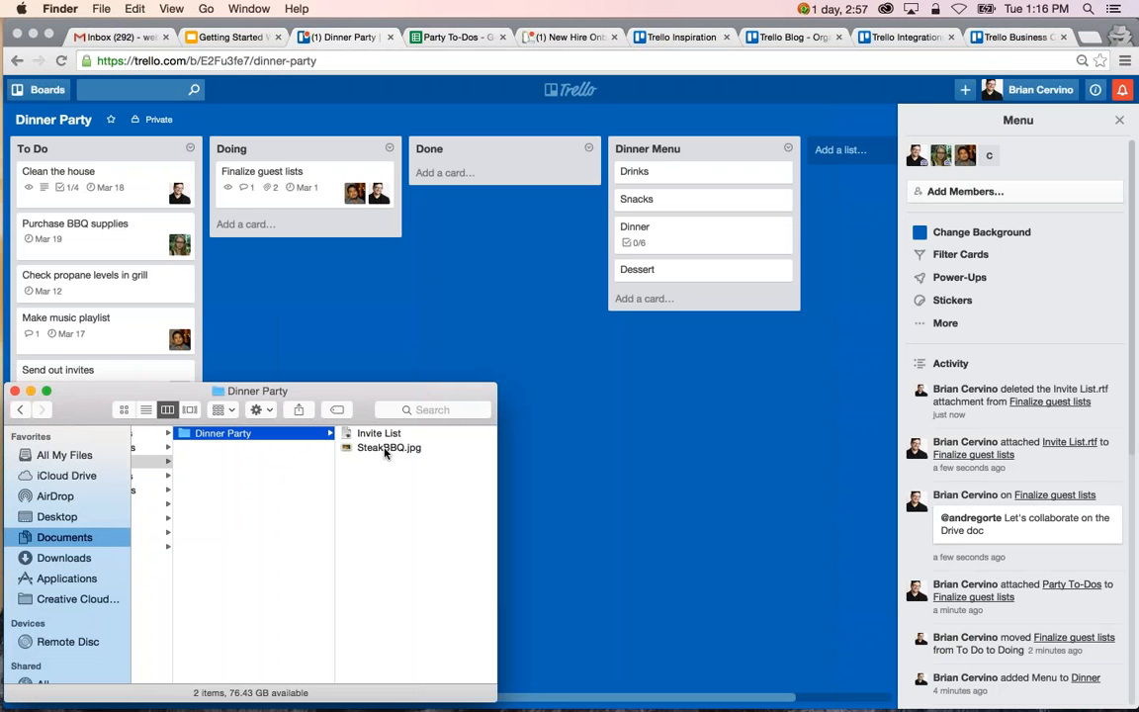
click(386, 452)
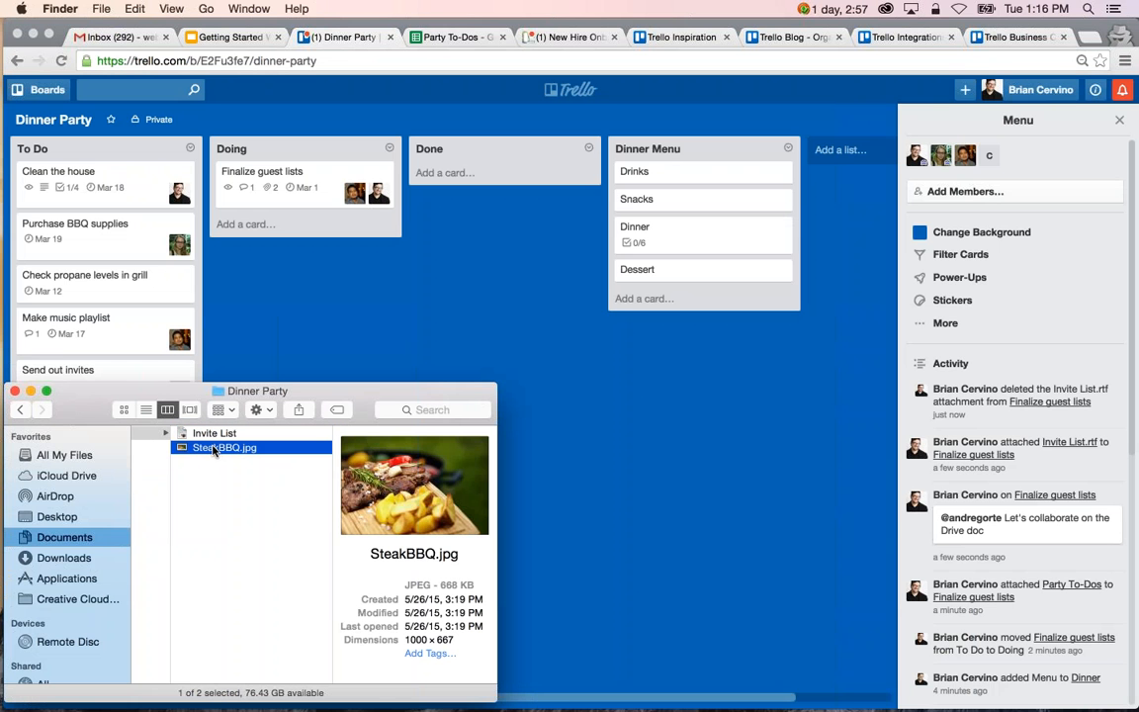
drag(213, 450, 692, 237)
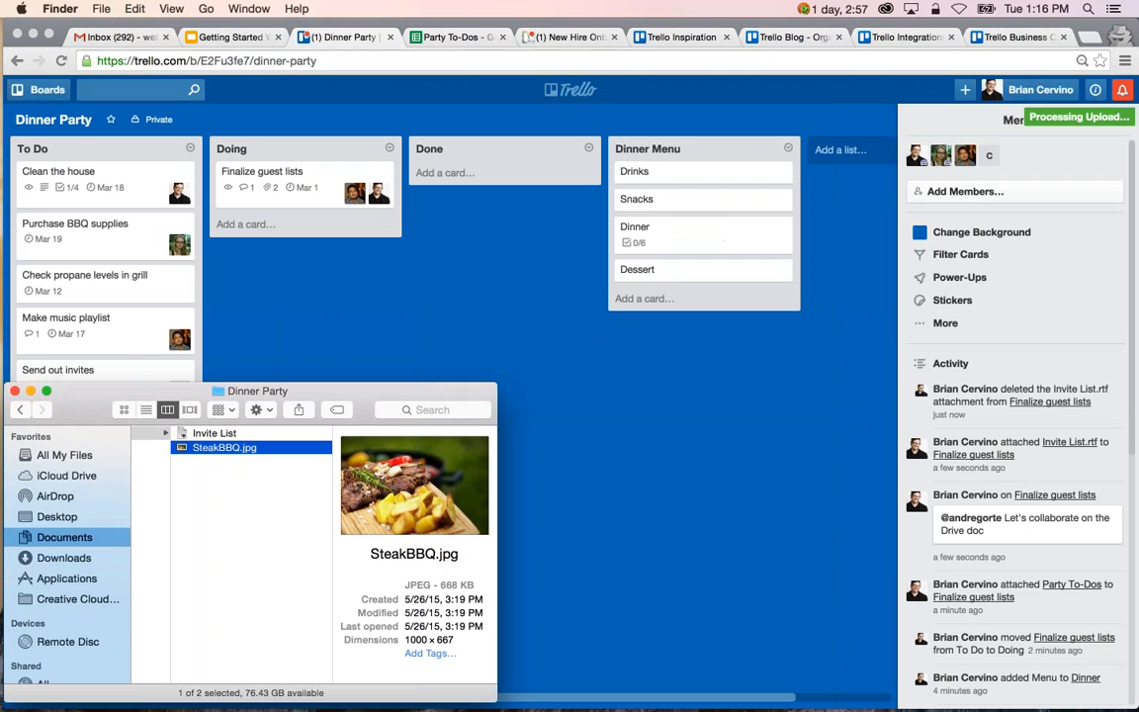
click(514, 278)
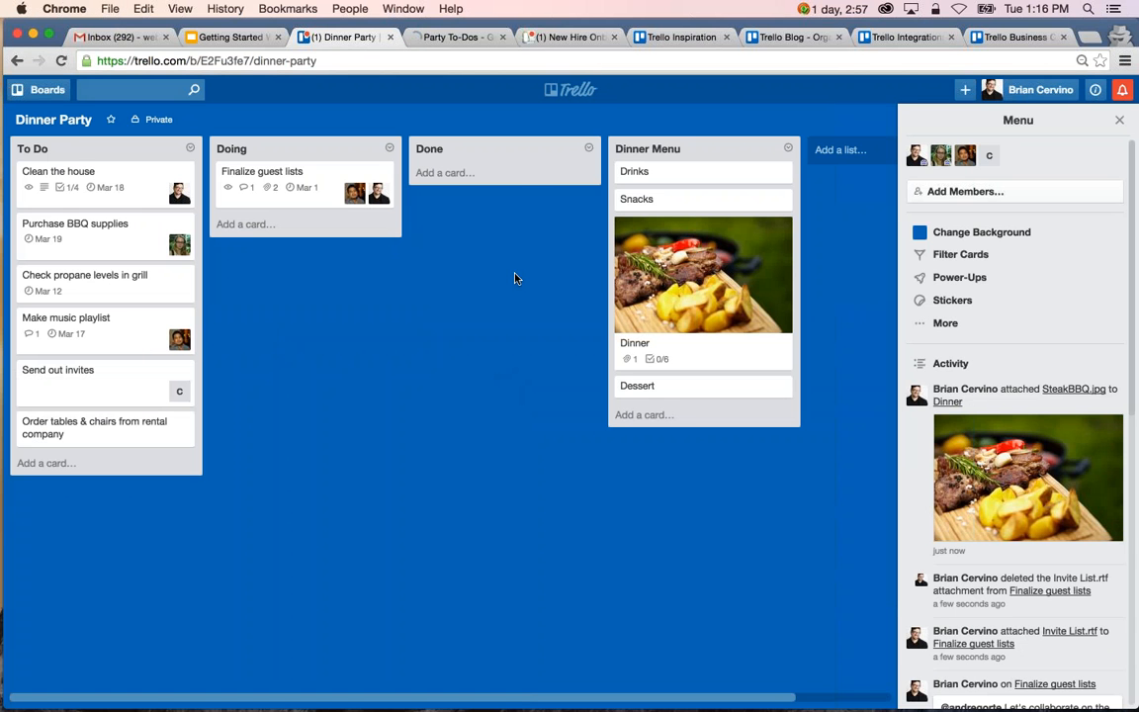
Open the Clean the house card and name the green label Household.
click(117, 178)
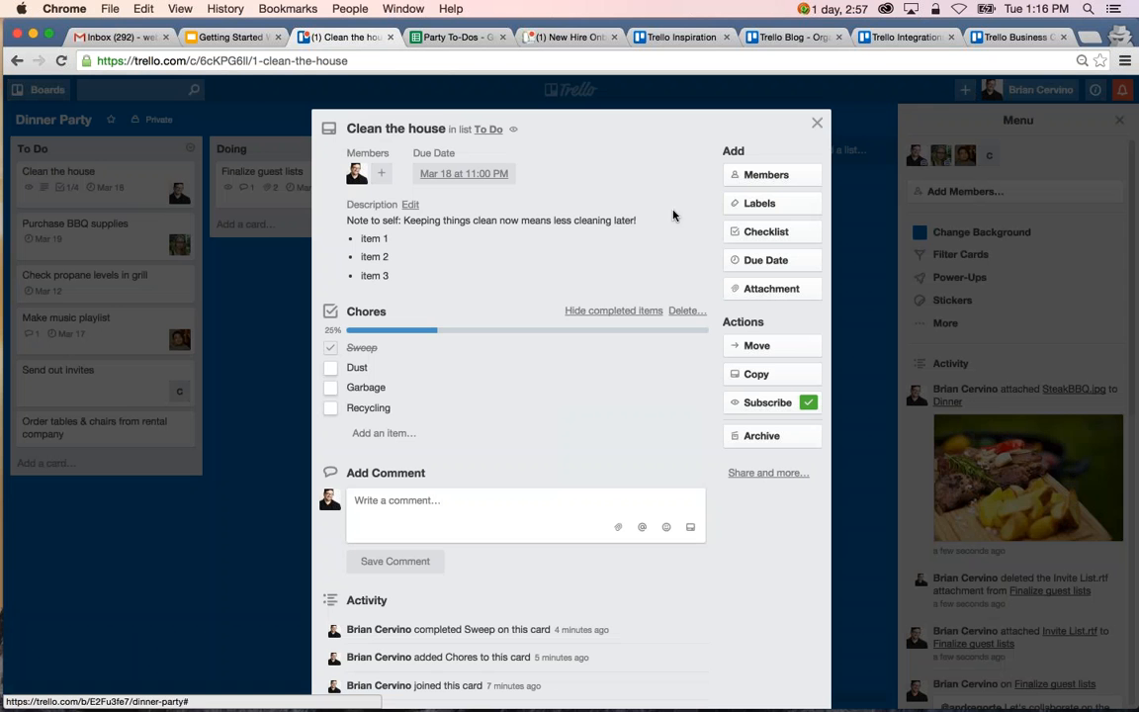
click(790, 207)
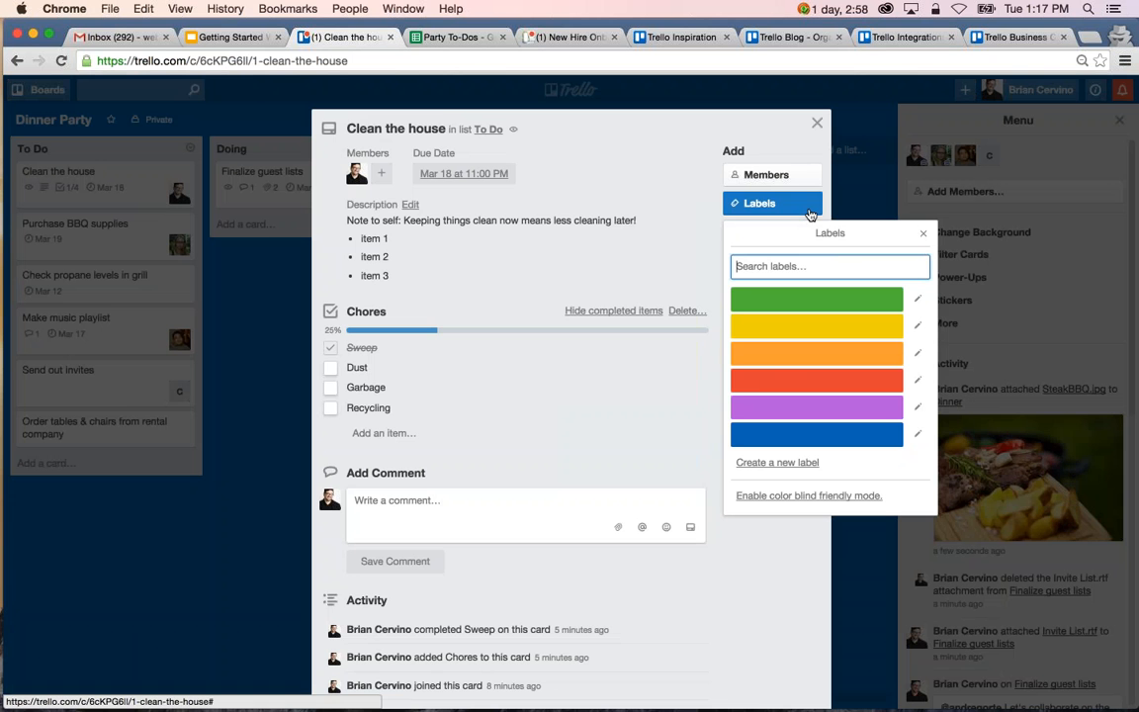
click(918, 298)
text(Household)
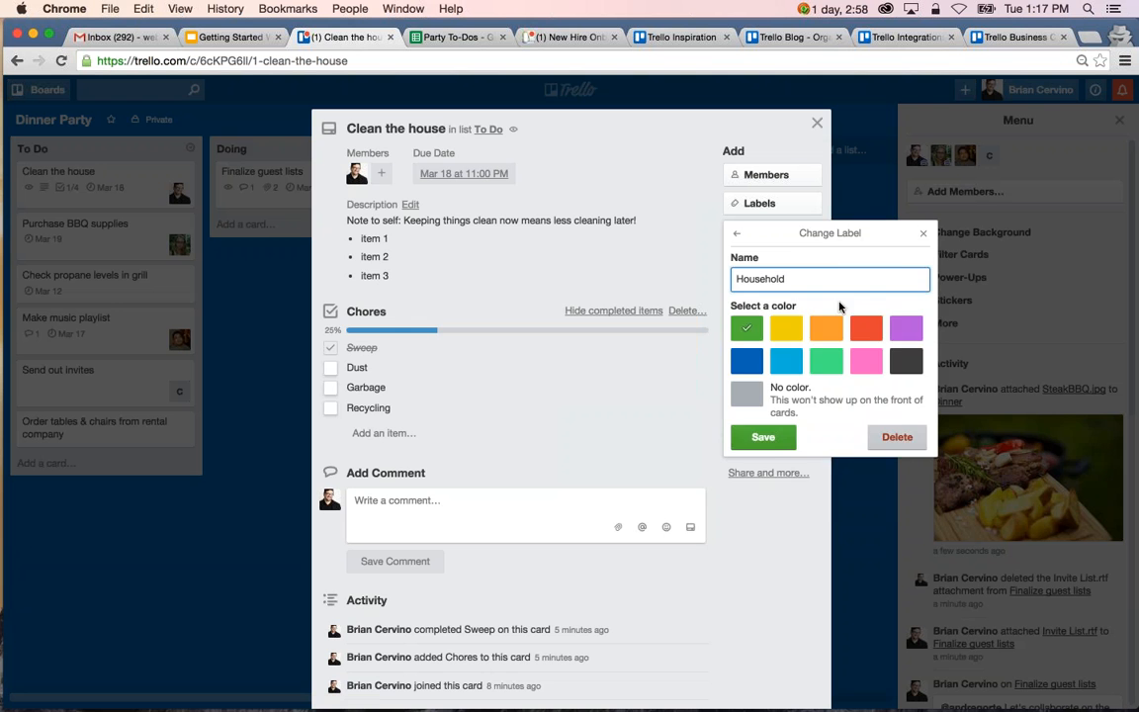
click(766, 437)
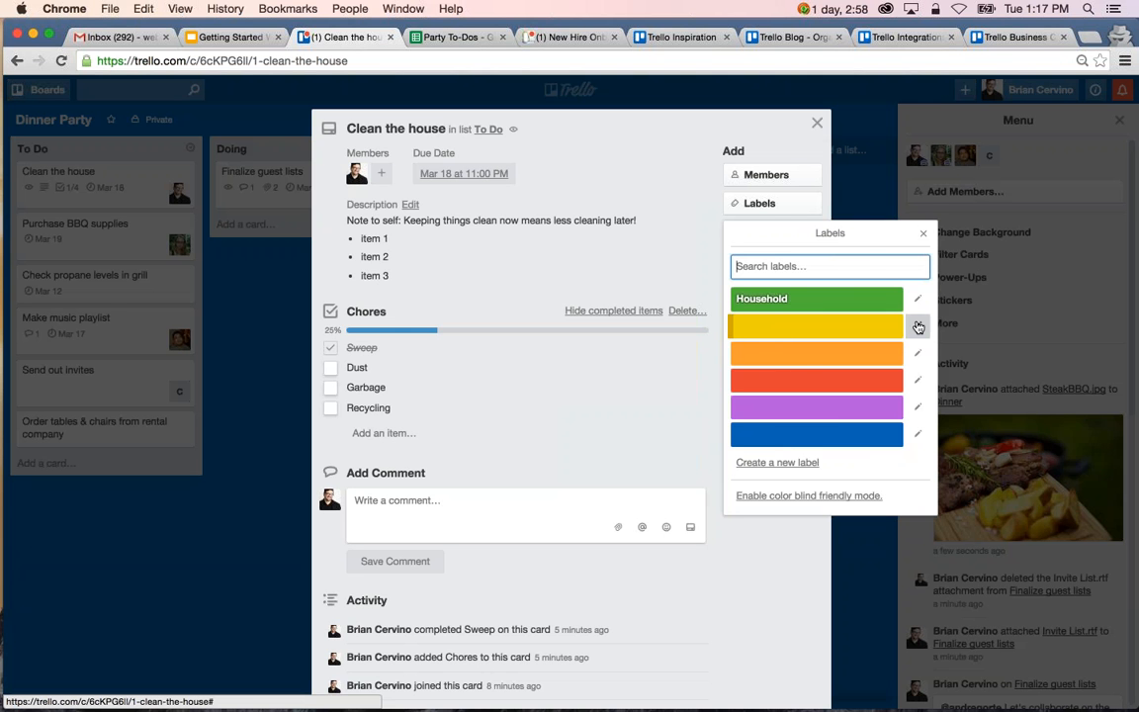
Name the yellow label Shopping and apply the Household label to the Clean the house card.
click(918, 325)
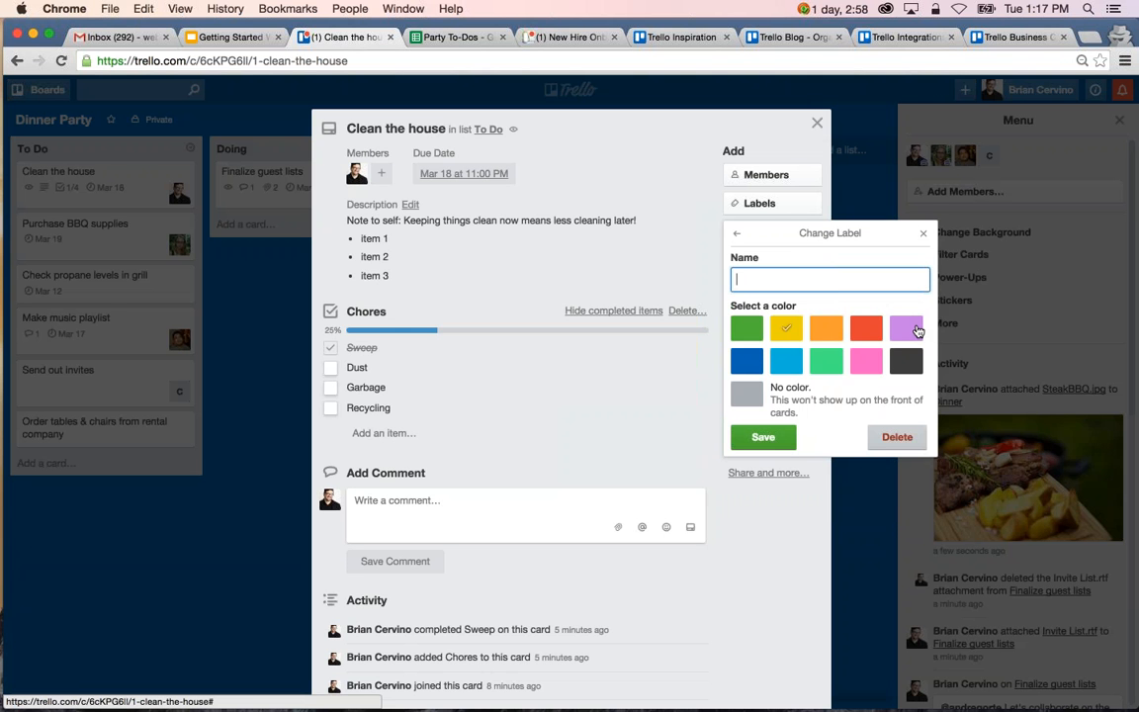
text(Shopping)
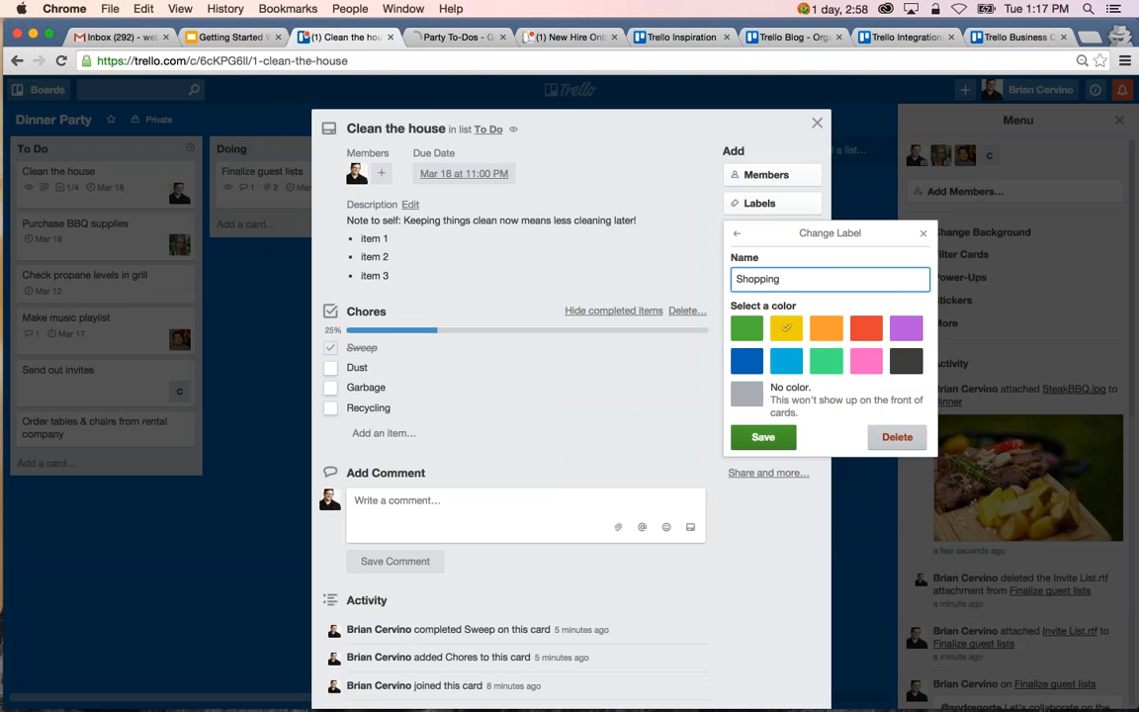
key(Return)
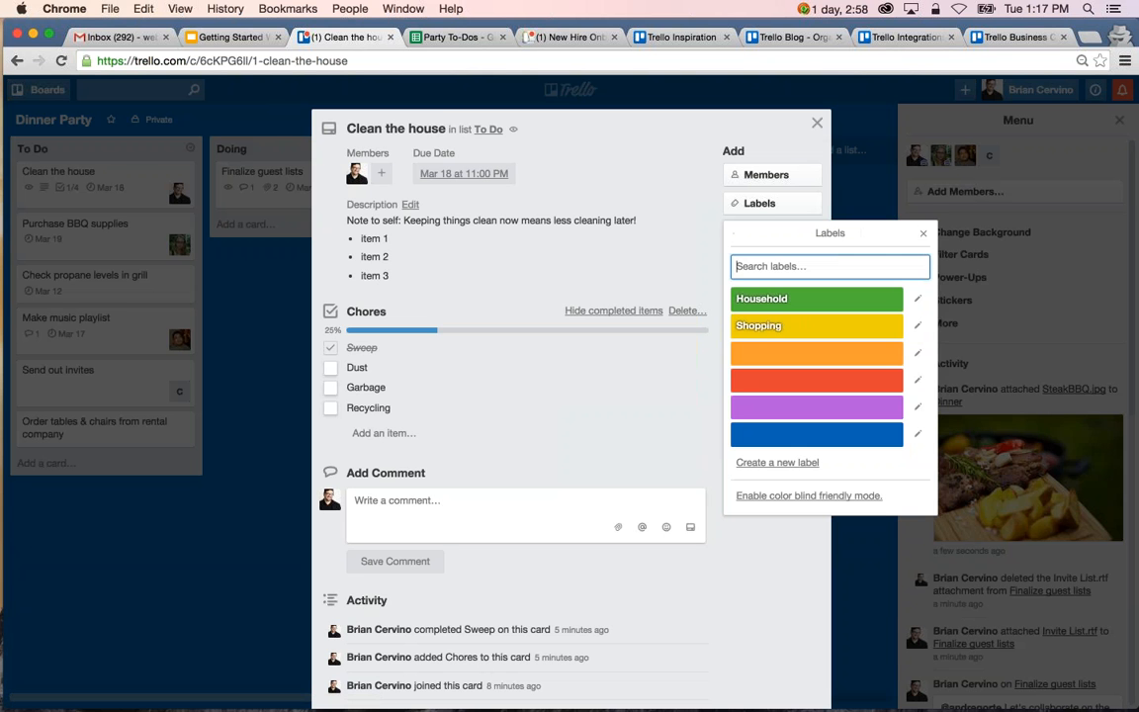
click(802, 301)
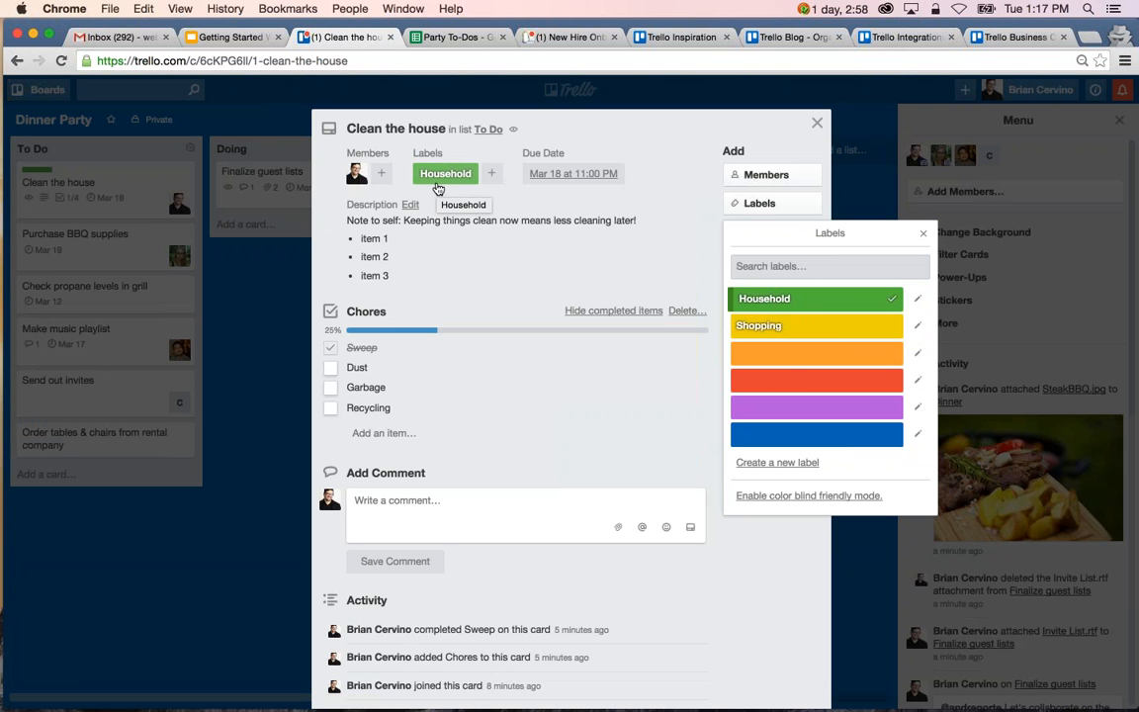
Try the orange and red labels on the Clean the house card and remove both.
click(783, 356)
click(783, 379)
click(783, 379)
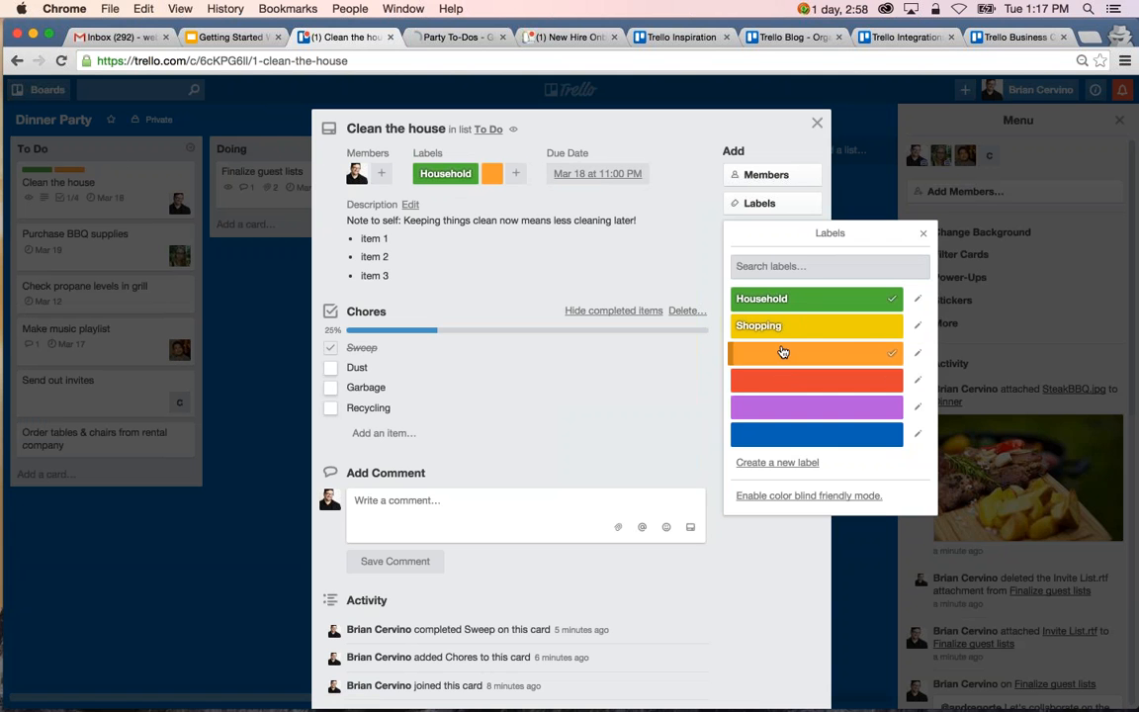
click(783, 352)
Label Purchase BBQ supplies and Order tables & chairs as Shopping, and Check propane levels, Make music playlist, Send out invites and Finalize guest lists as Household.
click(924, 236)
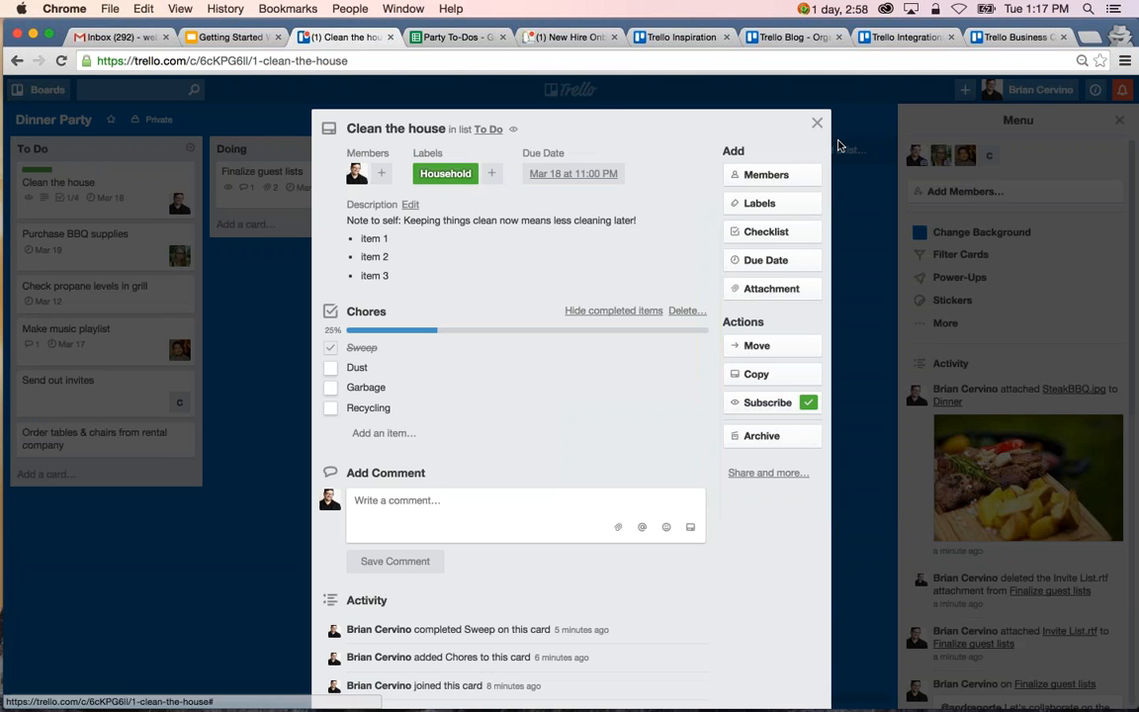
click(818, 125)
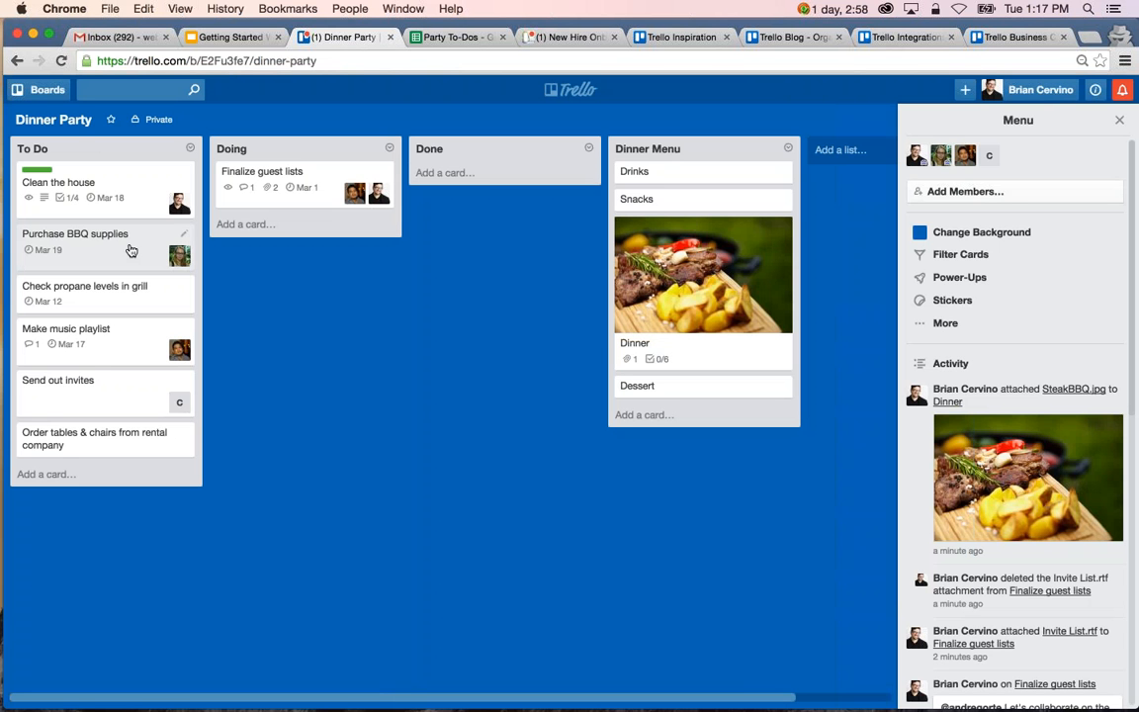
key(2)
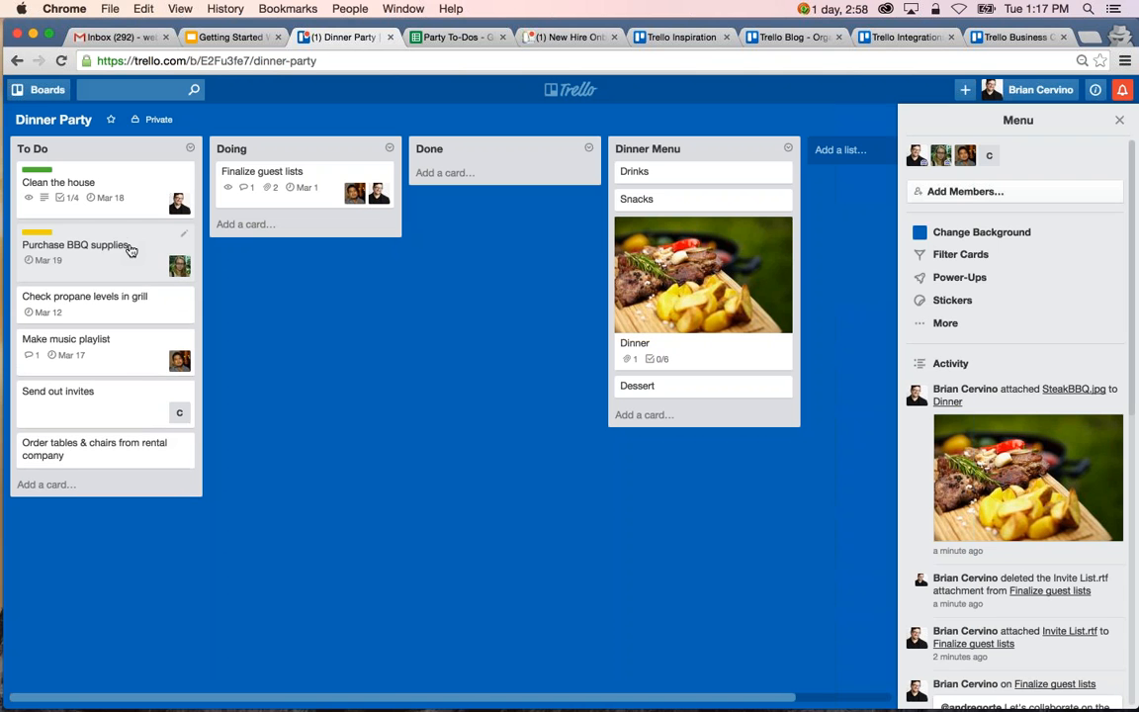
key(1)
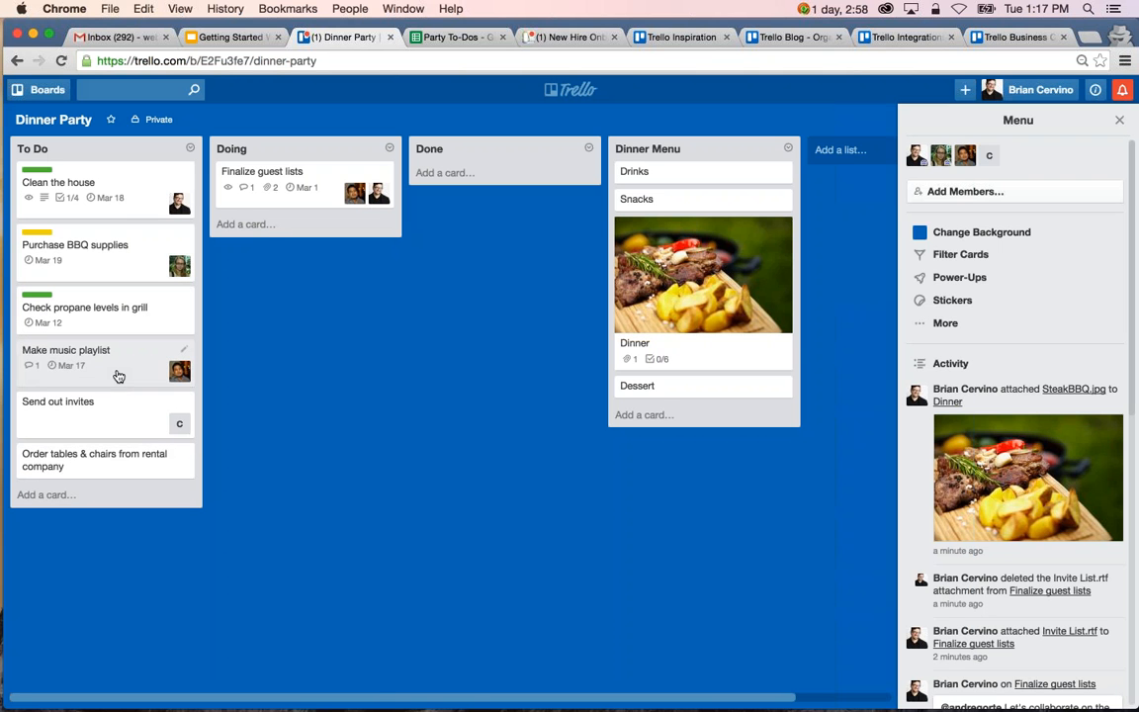
key(1)
key(1)
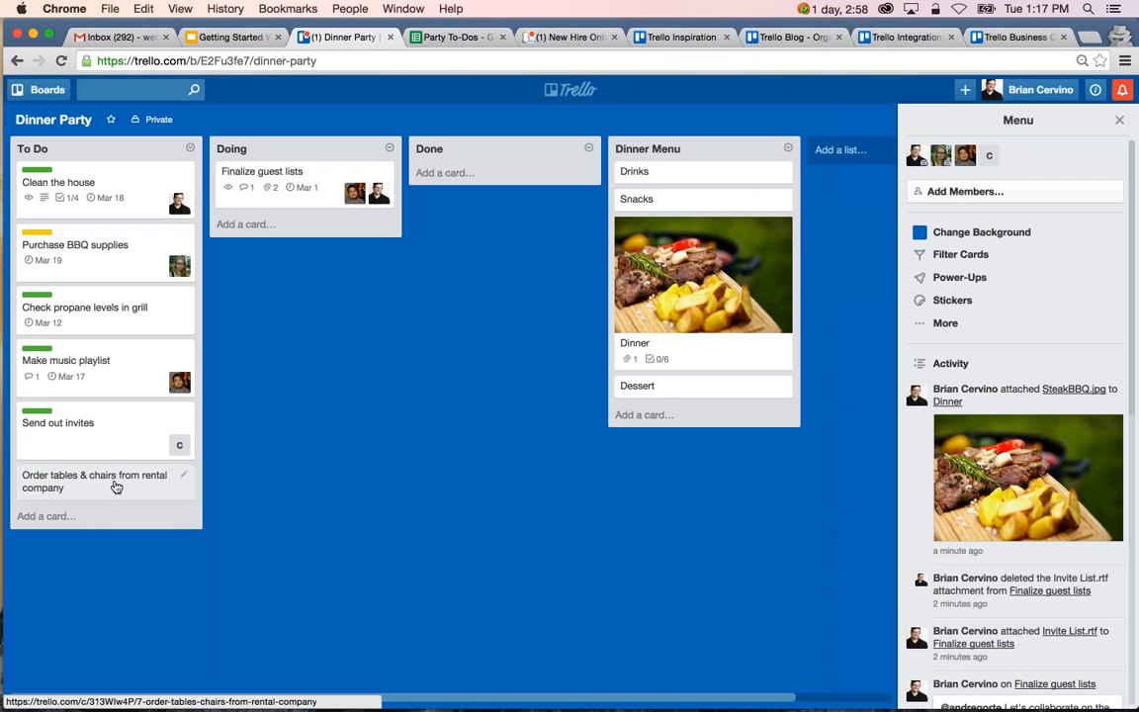
key(2)
key(1)
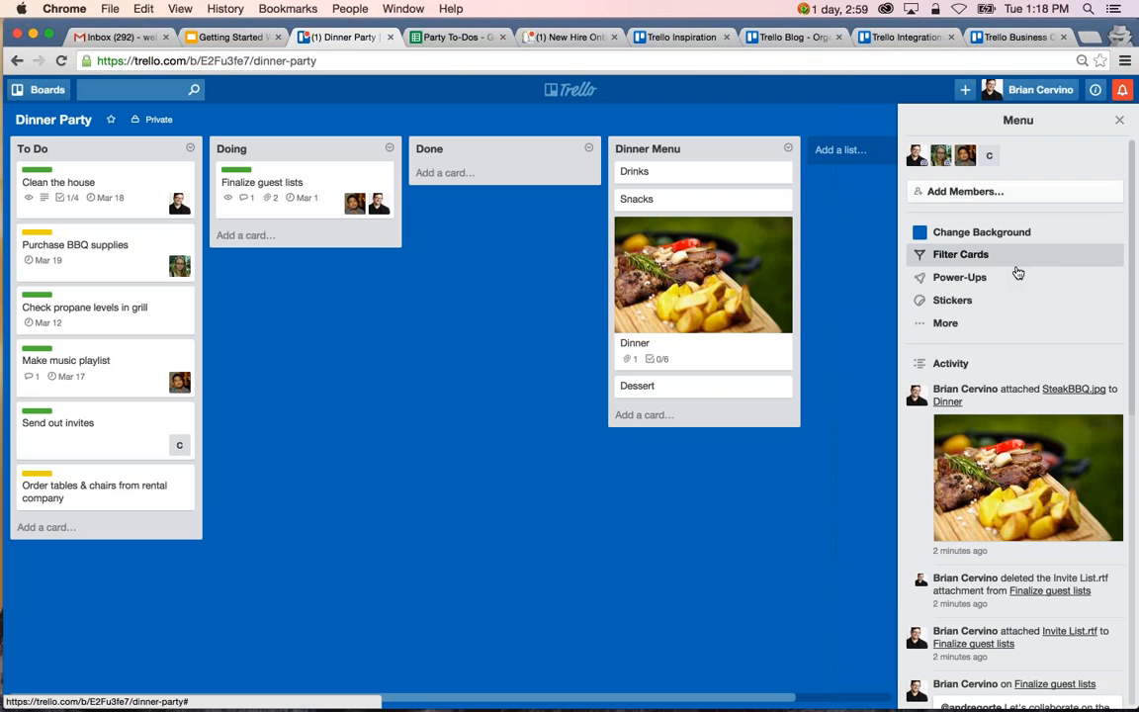
Examine the board settings, including the invitation and commenting permission options, and return to the main board menu.
click(945, 324)
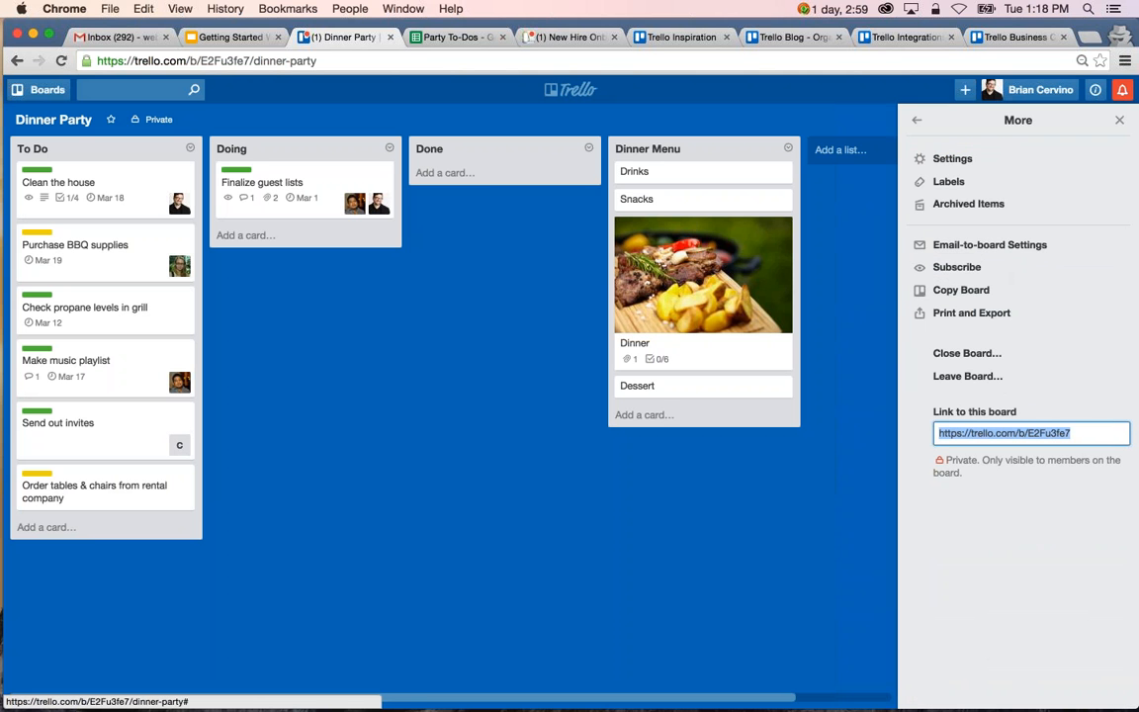
click(993, 160)
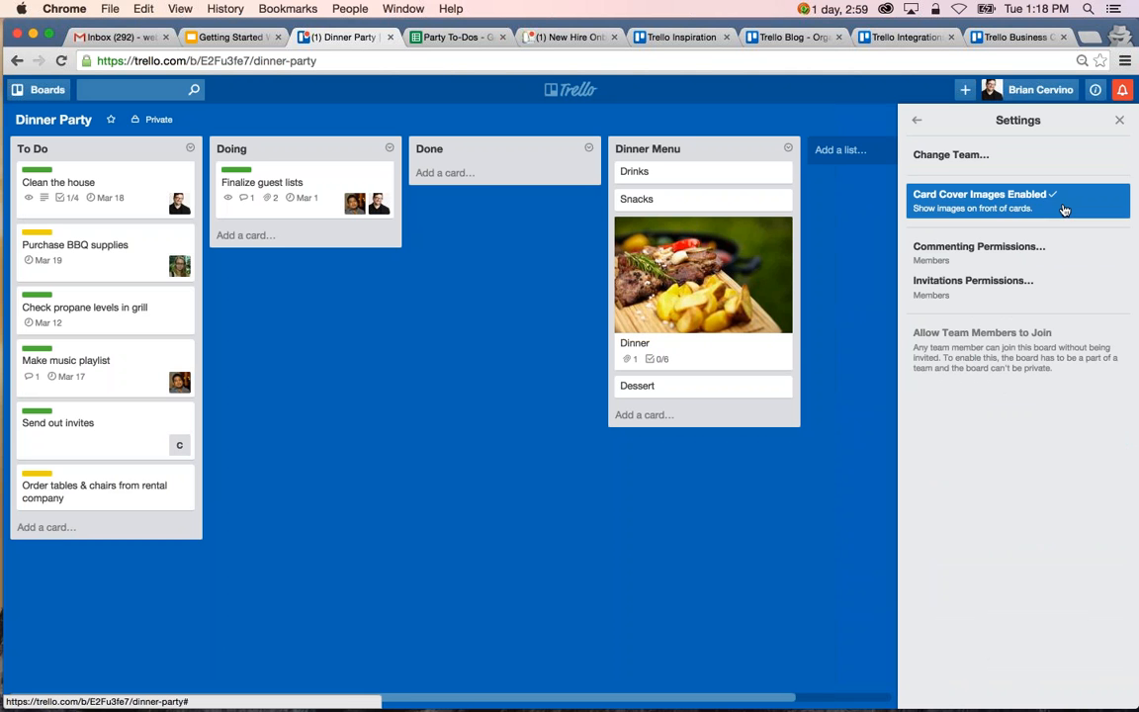
click(1038, 284)
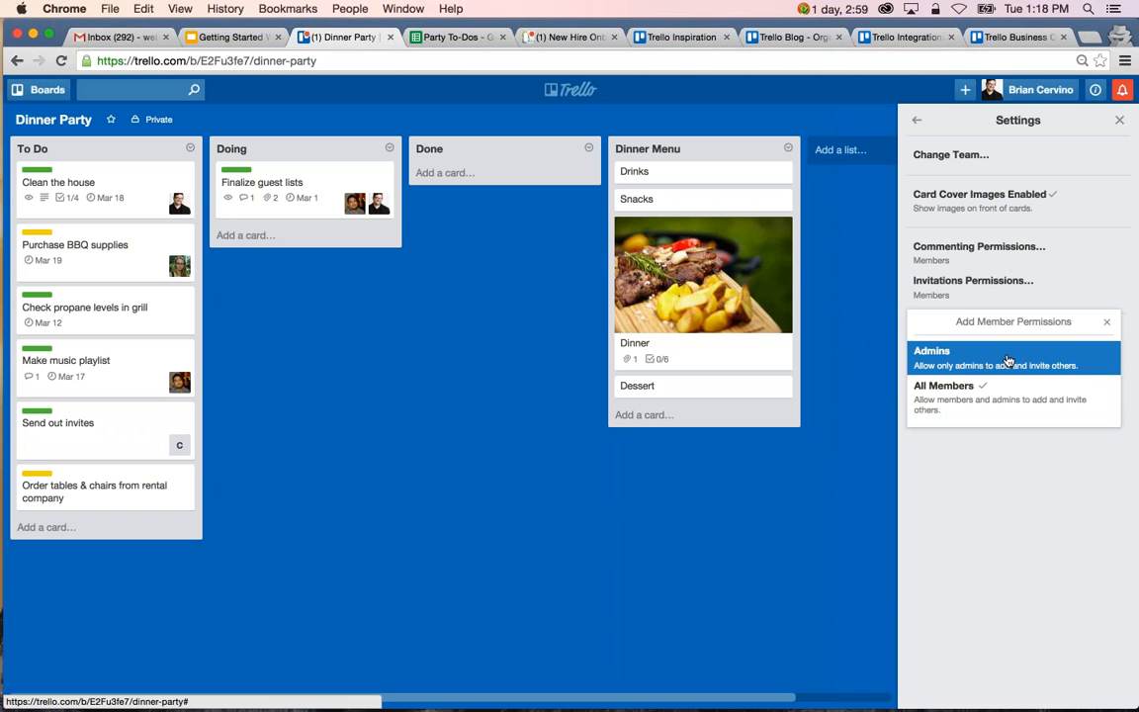
click(1106, 321)
click(1034, 260)
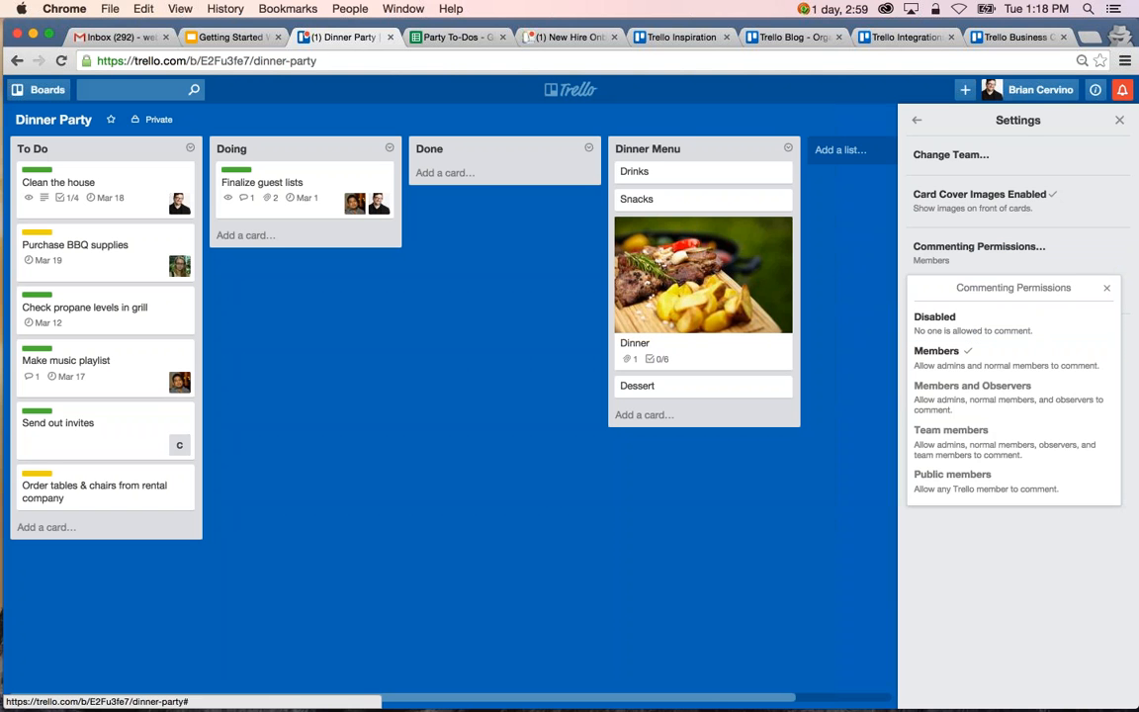
click(1107, 288)
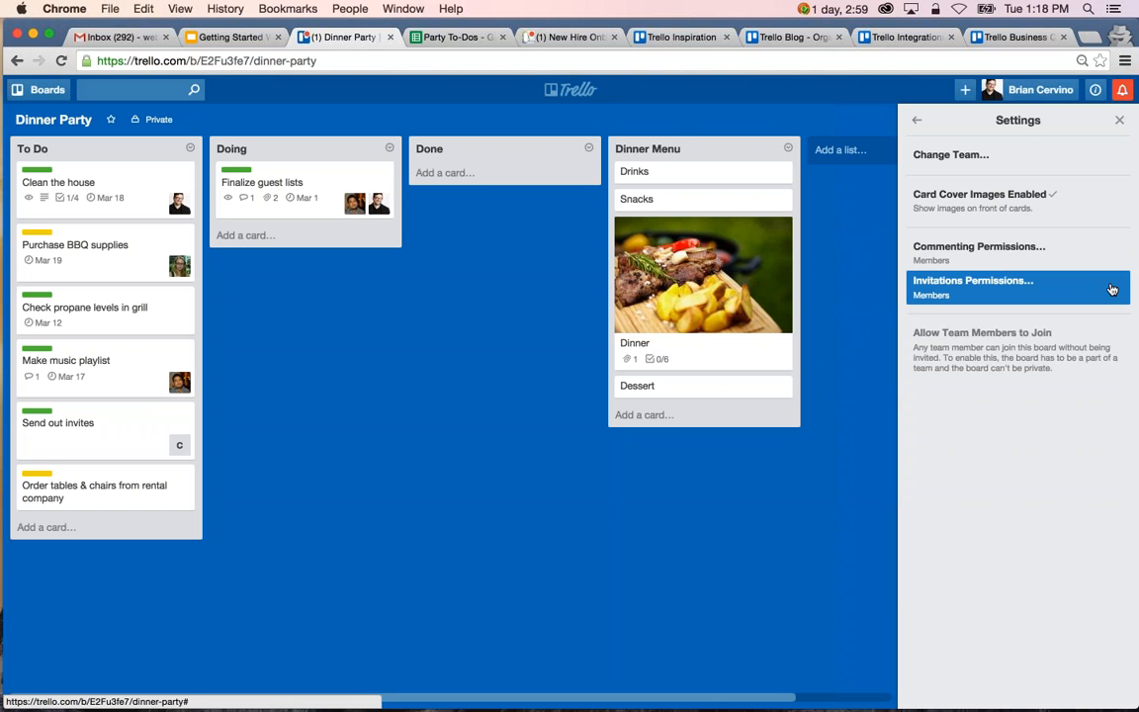
click(919, 122)
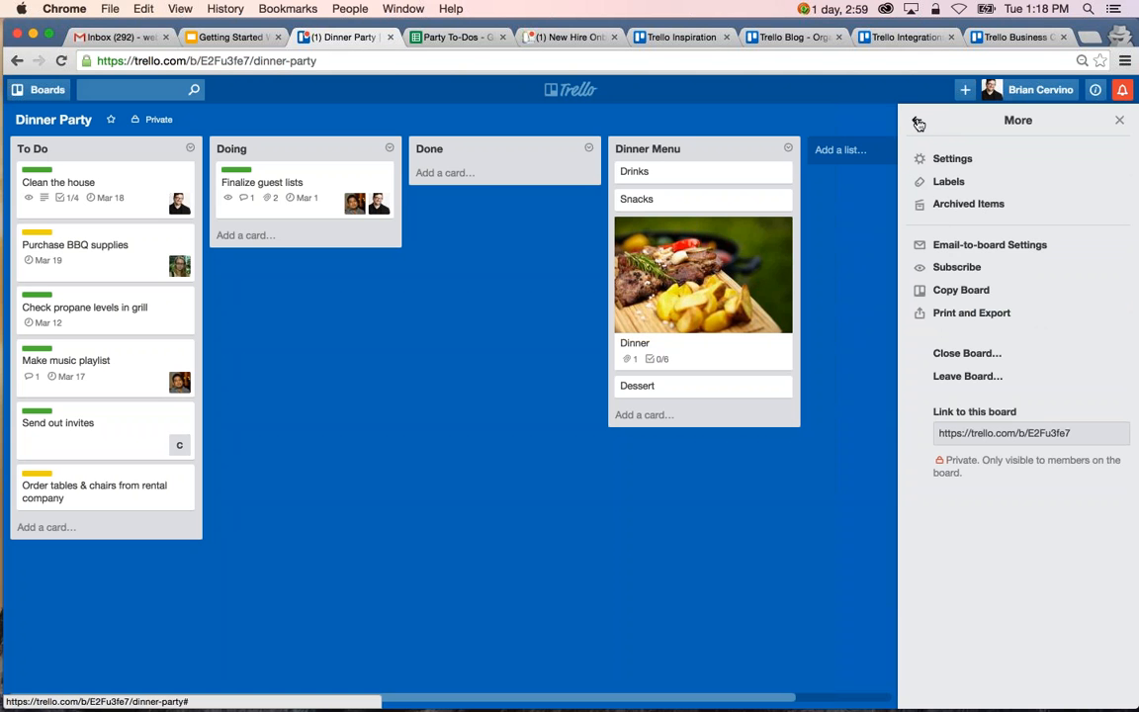
click(919, 121)
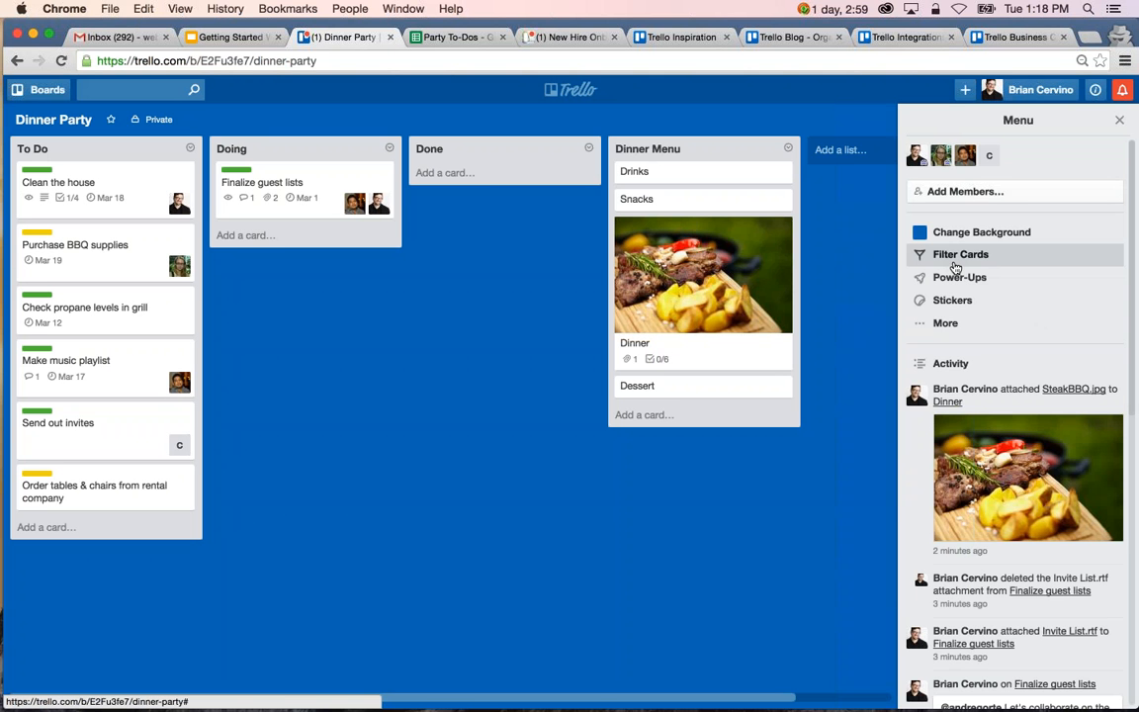
Filter the board's cards by the Household label and clear it, and do the same with the Shopping label.
click(955, 265)
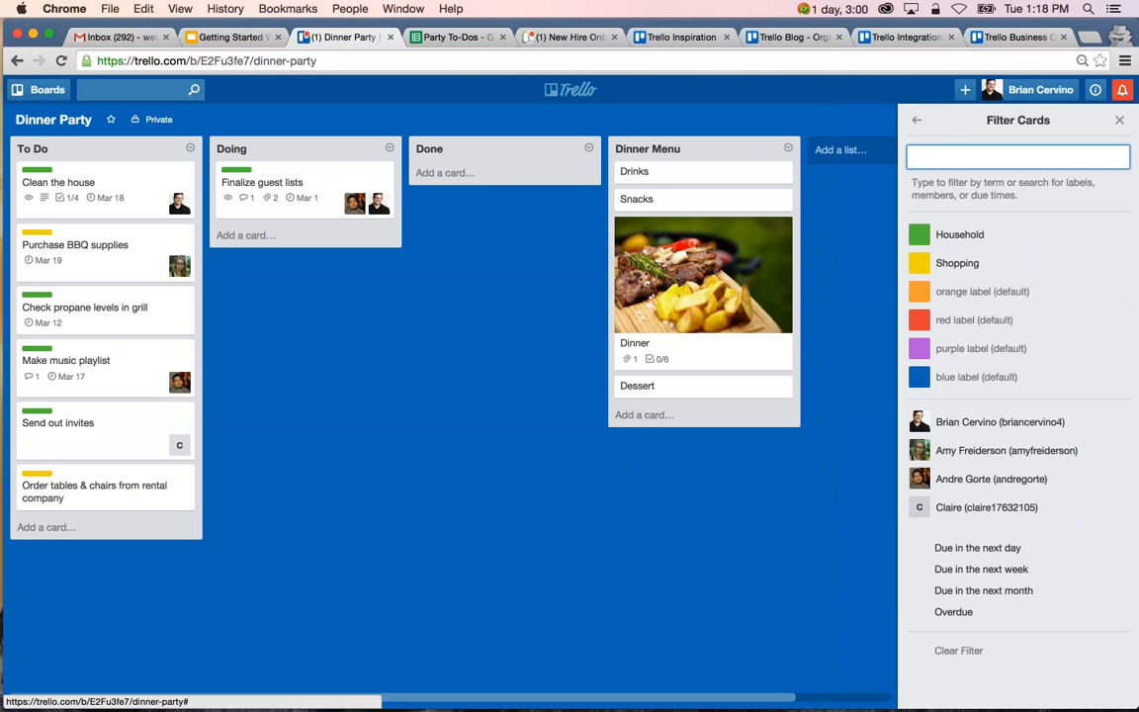
click(980, 238)
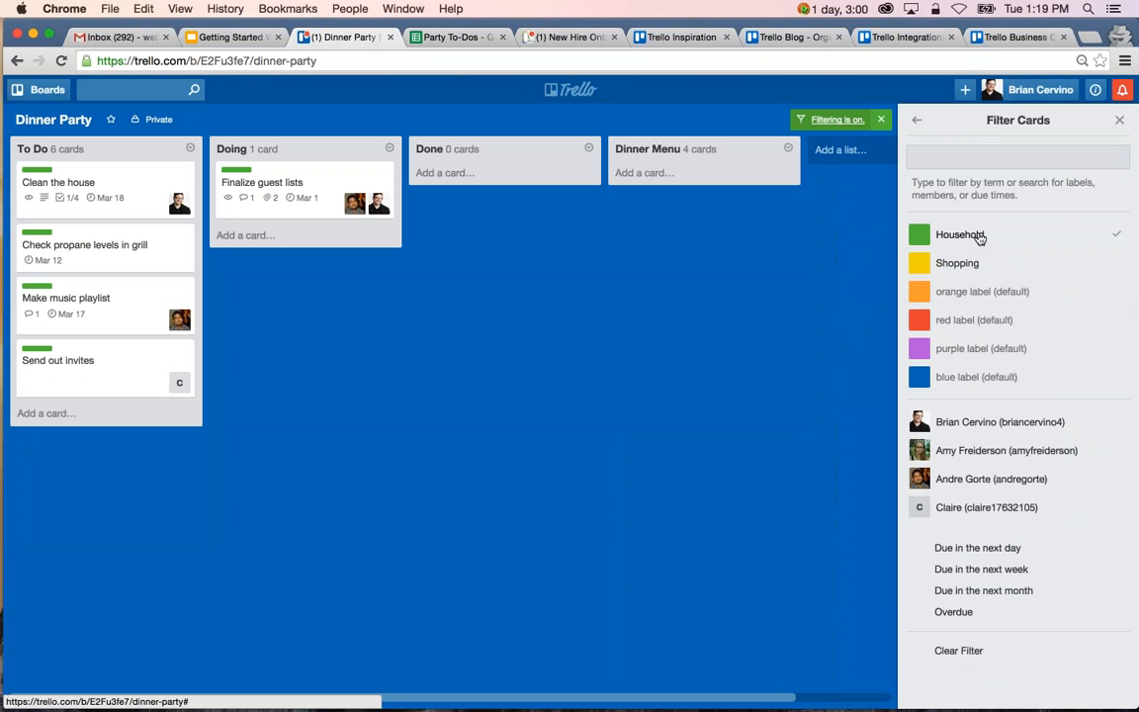
click(978, 239)
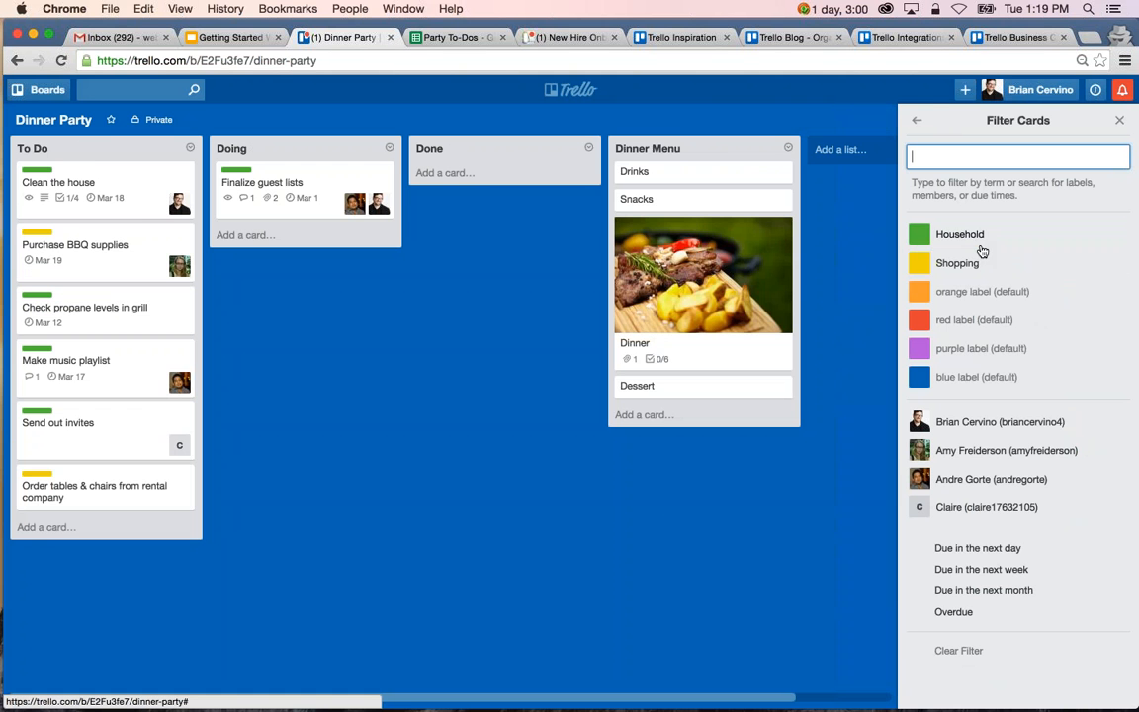
click(984, 267)
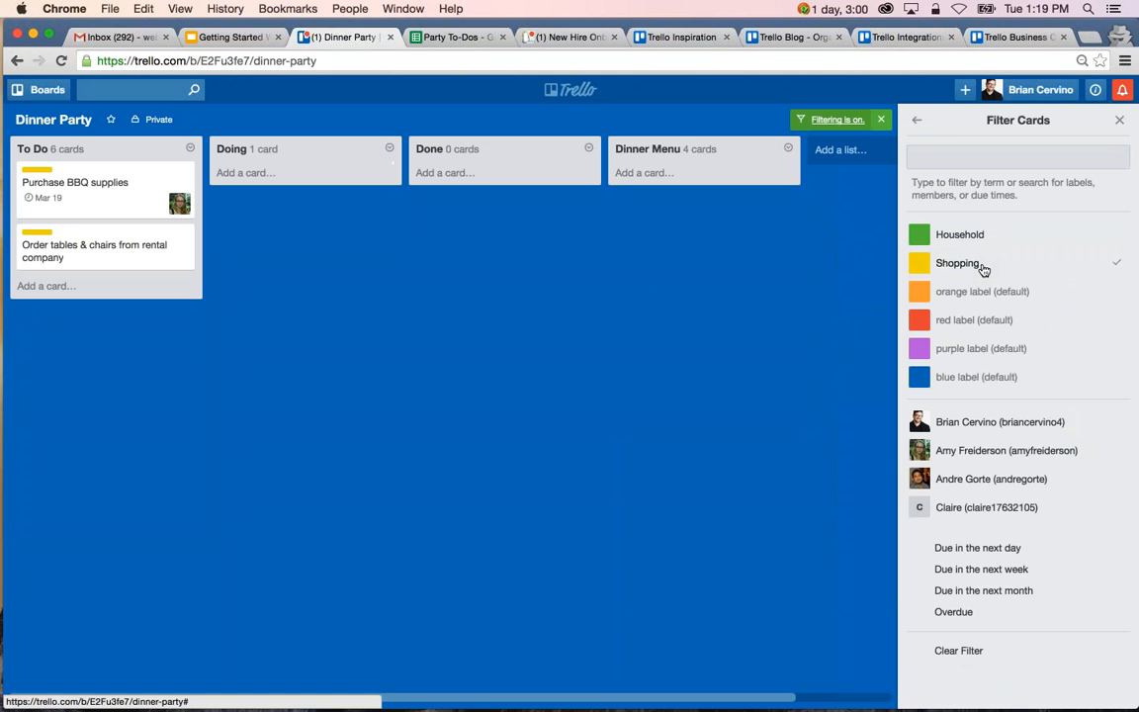
click(984, 267)
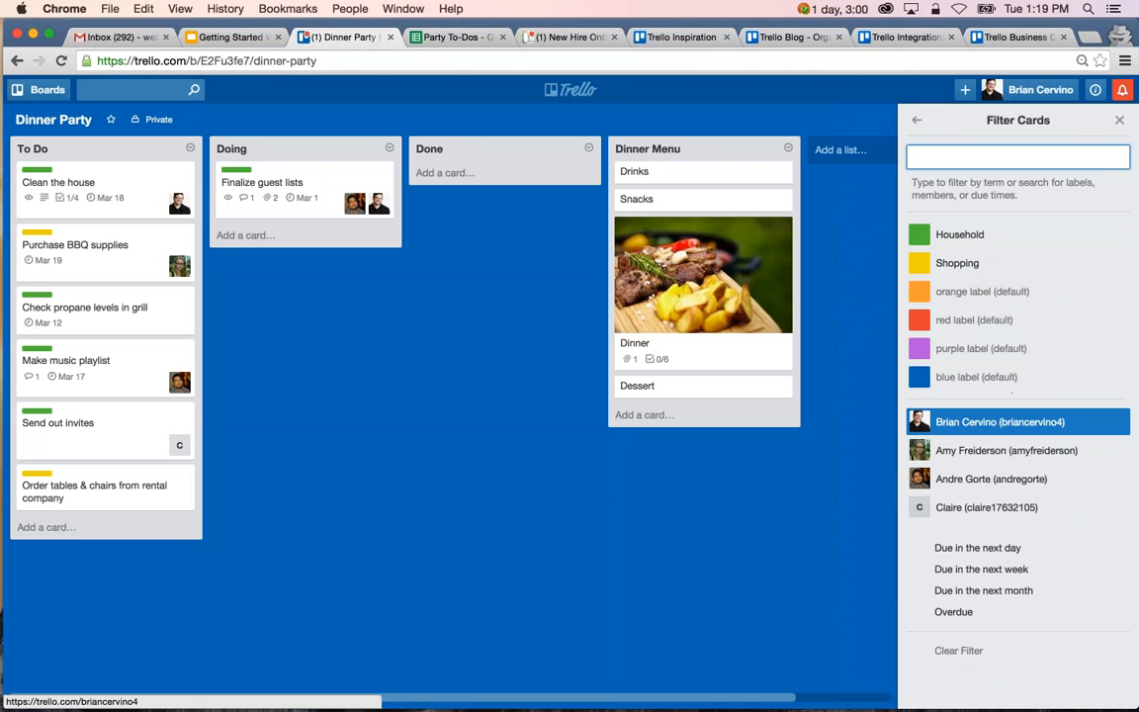
Filter the cards by the board owner's own membership, by due in the next week, and by due in the next month, clearing each previous filter.
click(1034, 432)
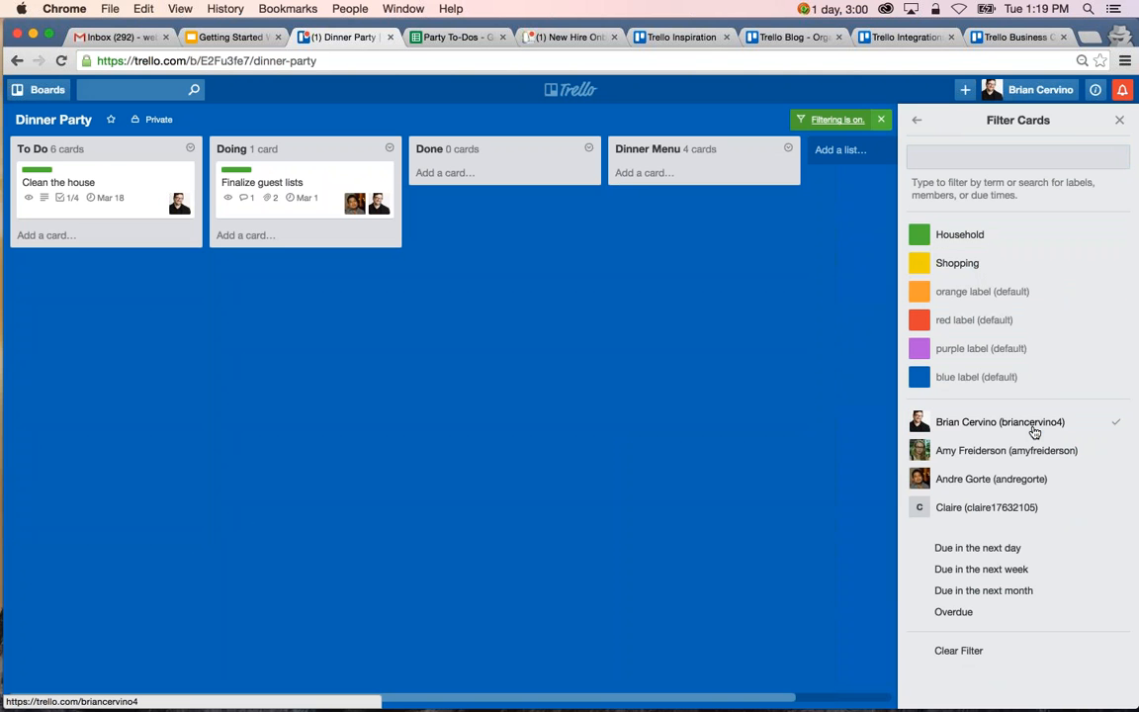
click(1034, 432)
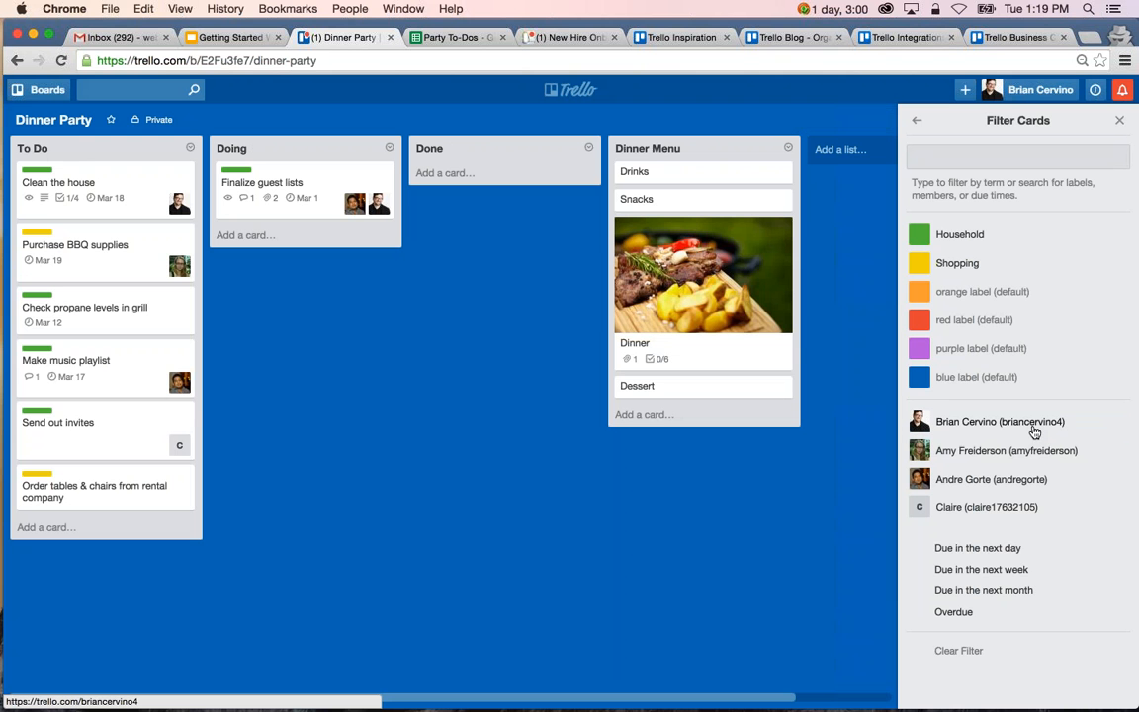
click(1006, 578)
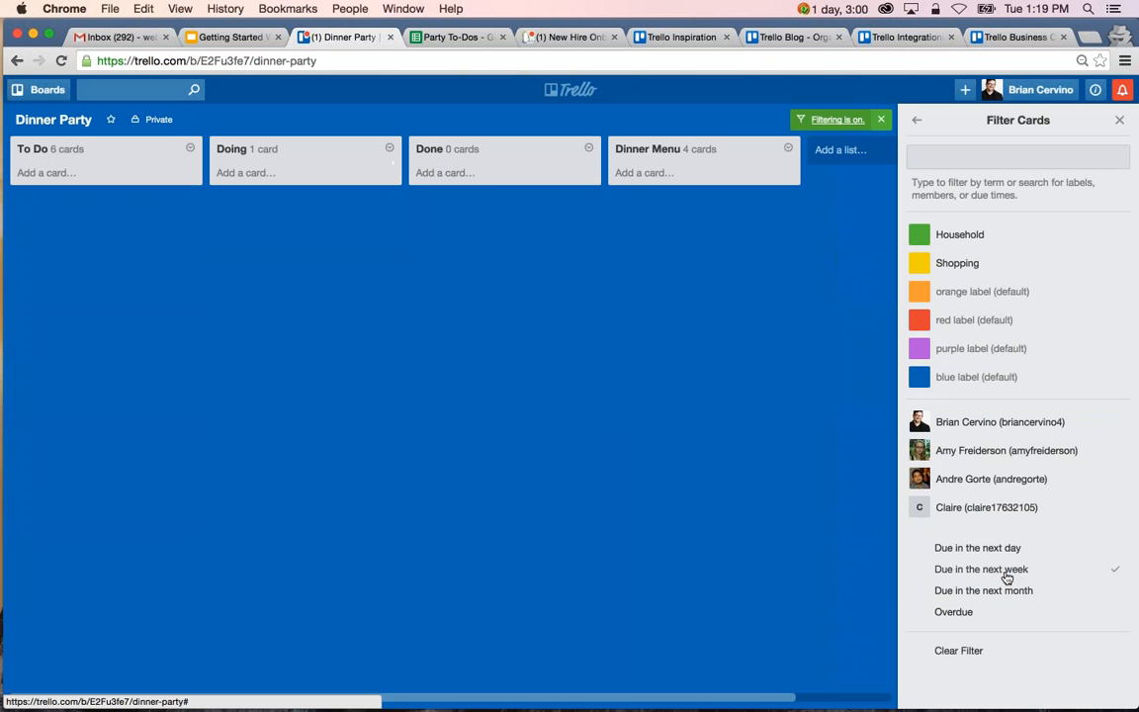
click(1006, 576)
click(1009, 596)
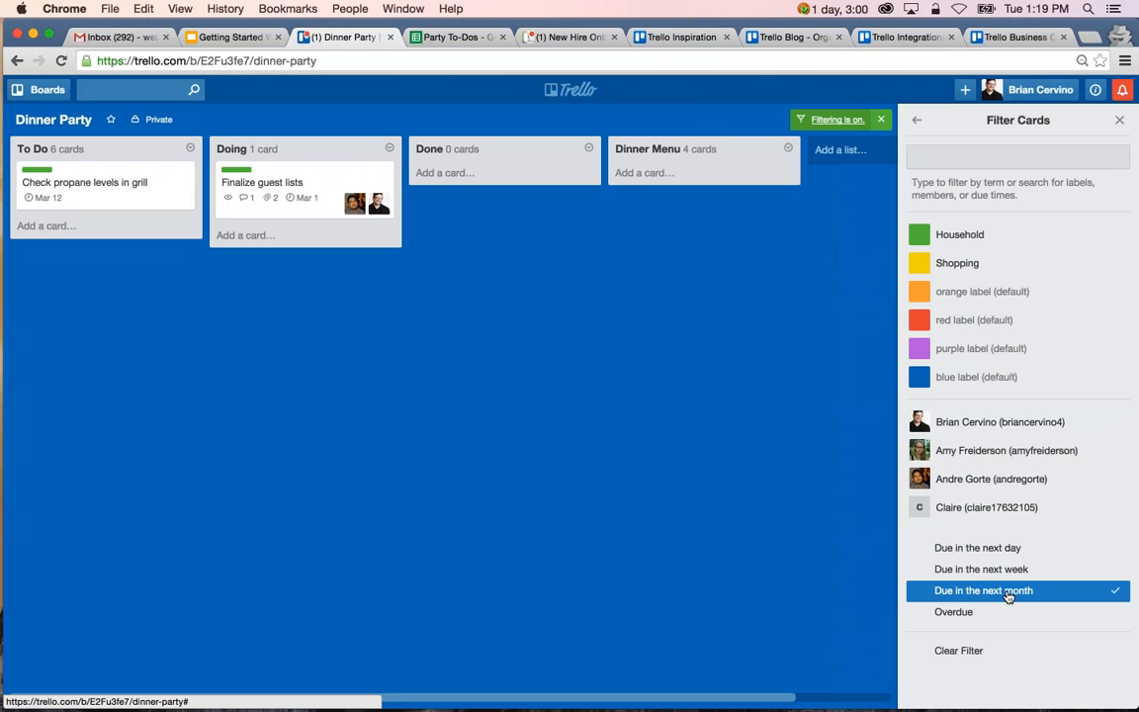
Clear the due-date filter, filter cards by the board owner's membership, and combine it with the Household label and with the Shopping label separately.
click(1009, 593)
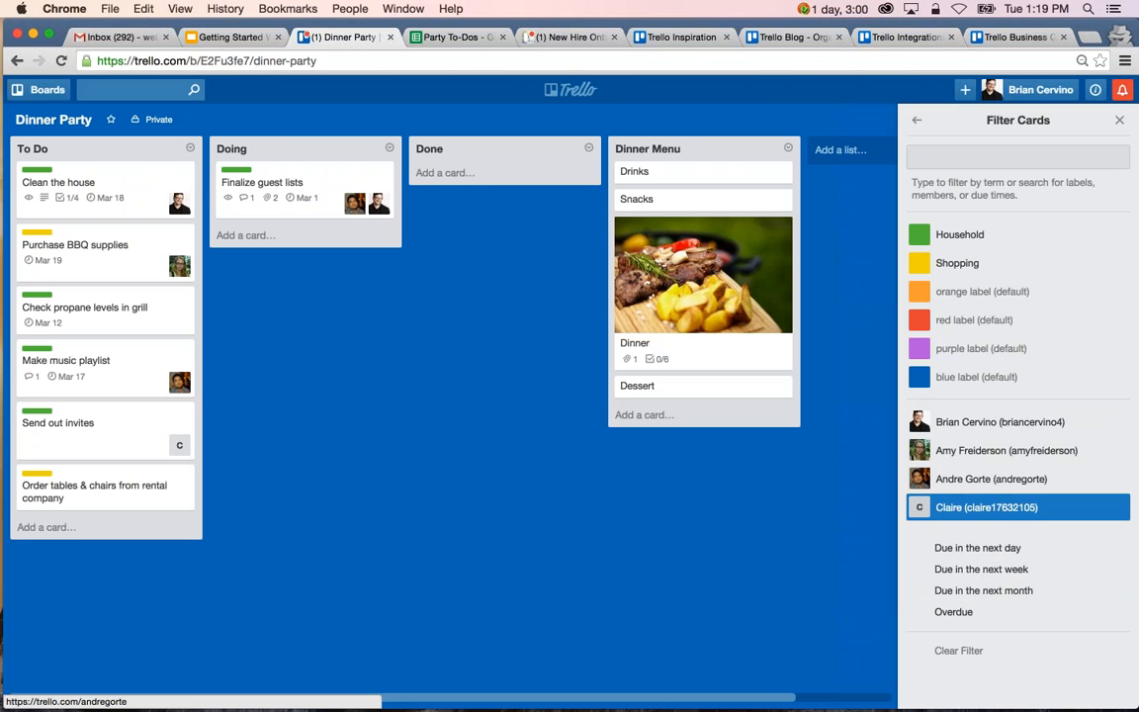
click(1002, 431)
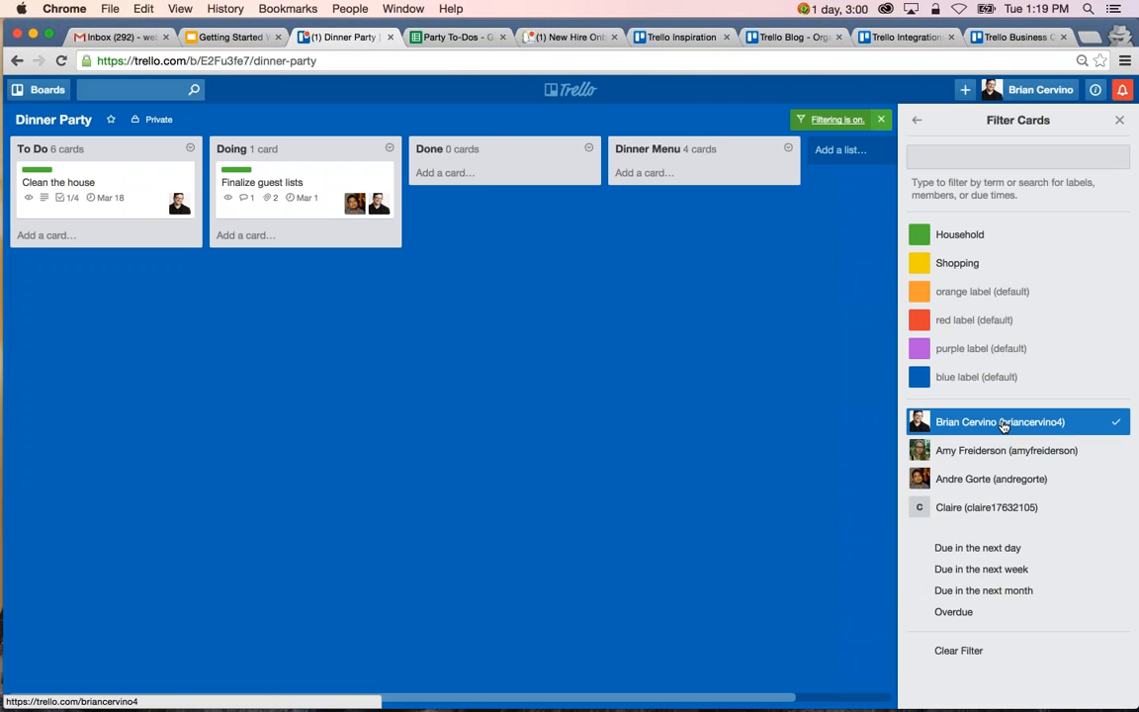
click(973, 239)
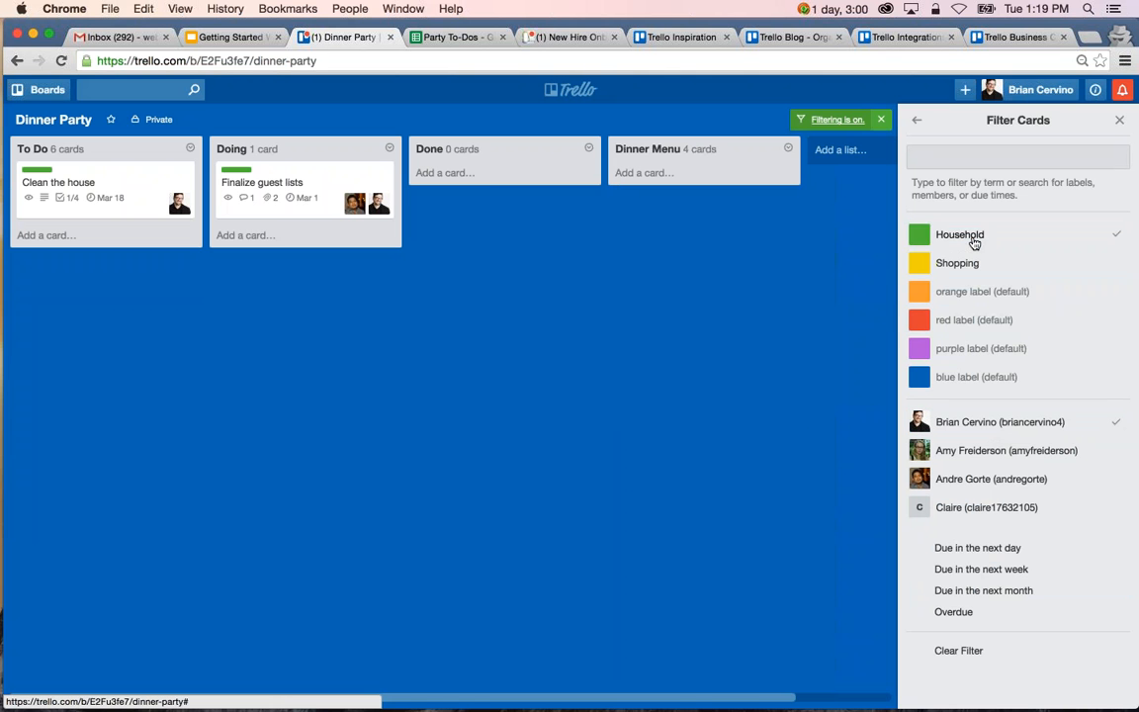
click(974, 240)
click(973, 265)
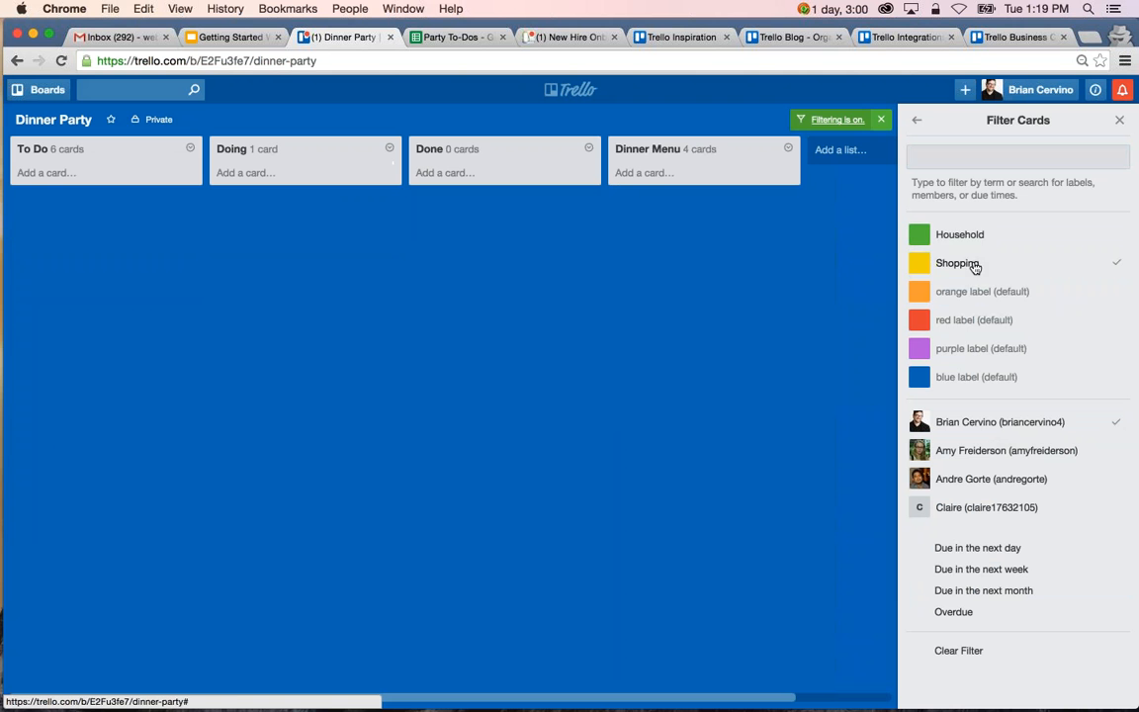
click(967, 263)
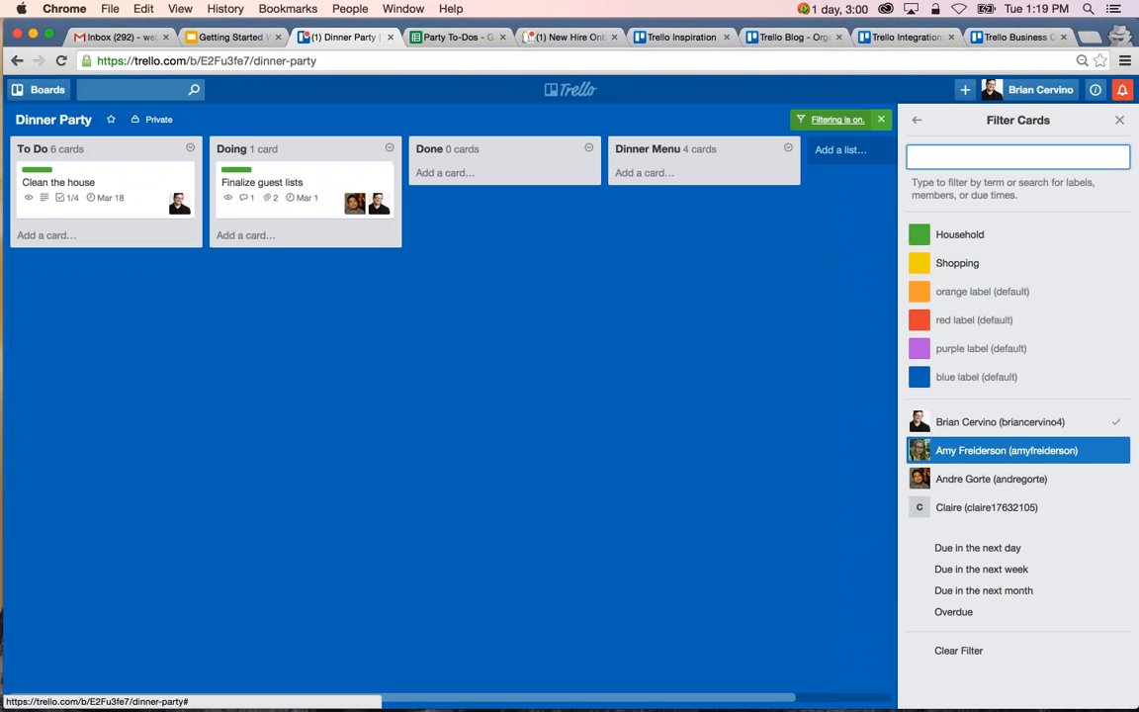
Filter the cards by the second board member alone and together with the board owner, and clear both member filters.
click(914, 452)
click(1022, 425)
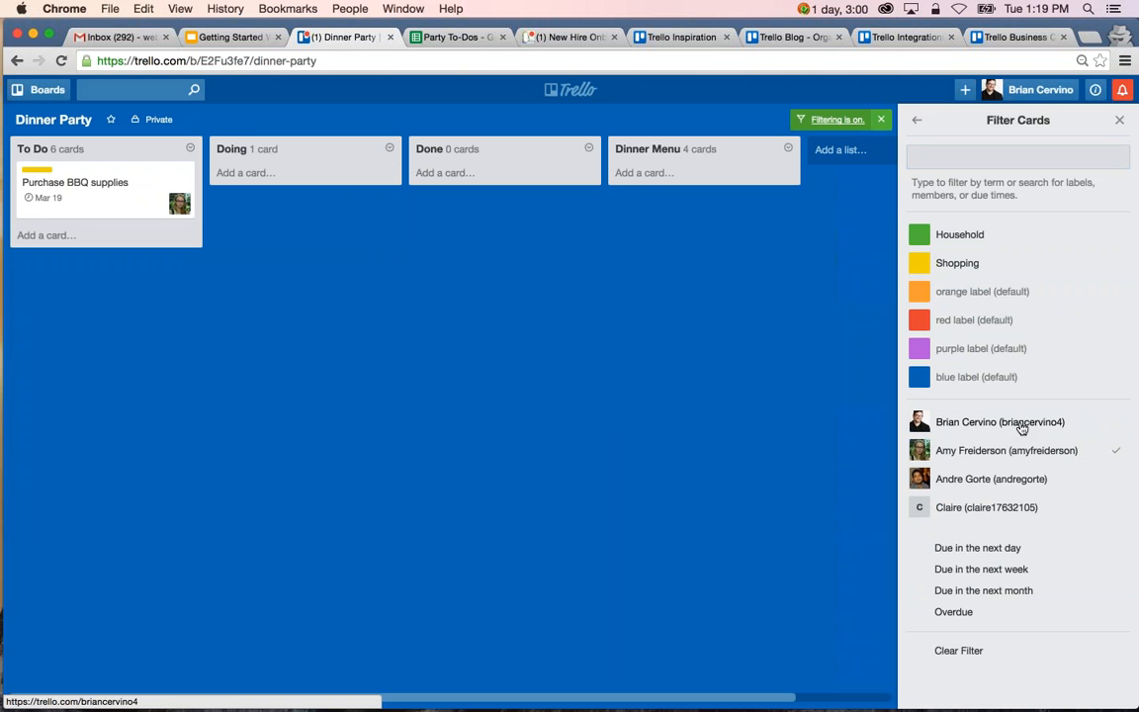
click(1022, 425)
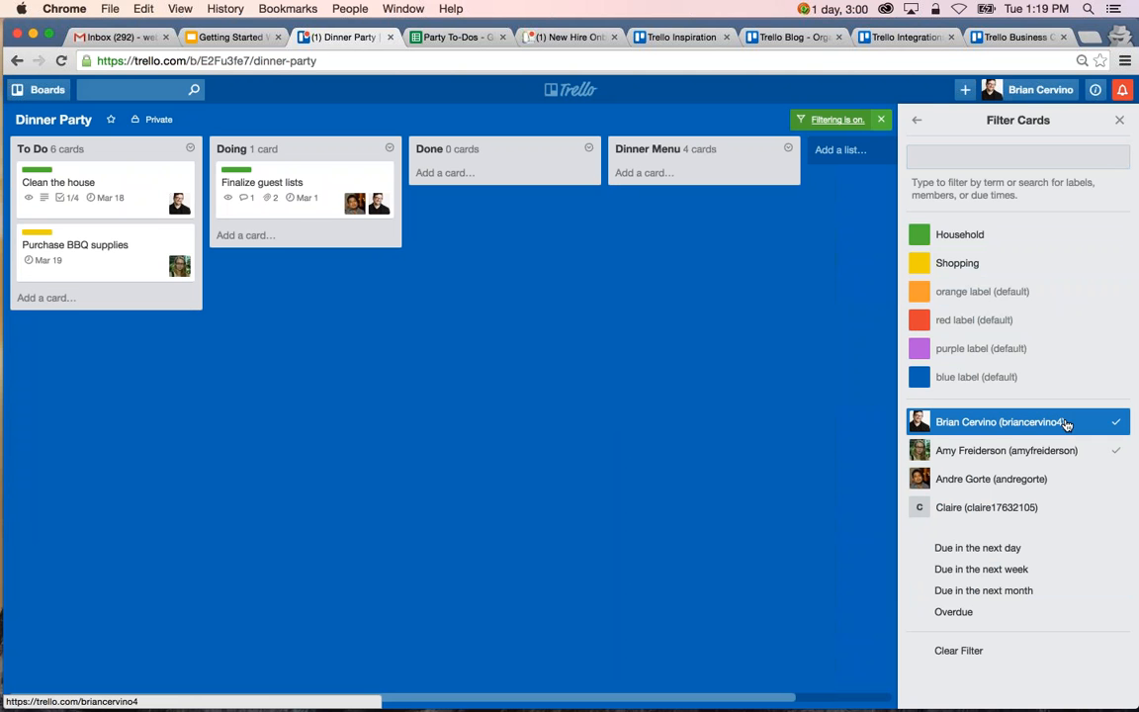
click(1058, 423)
click(1058, 451)
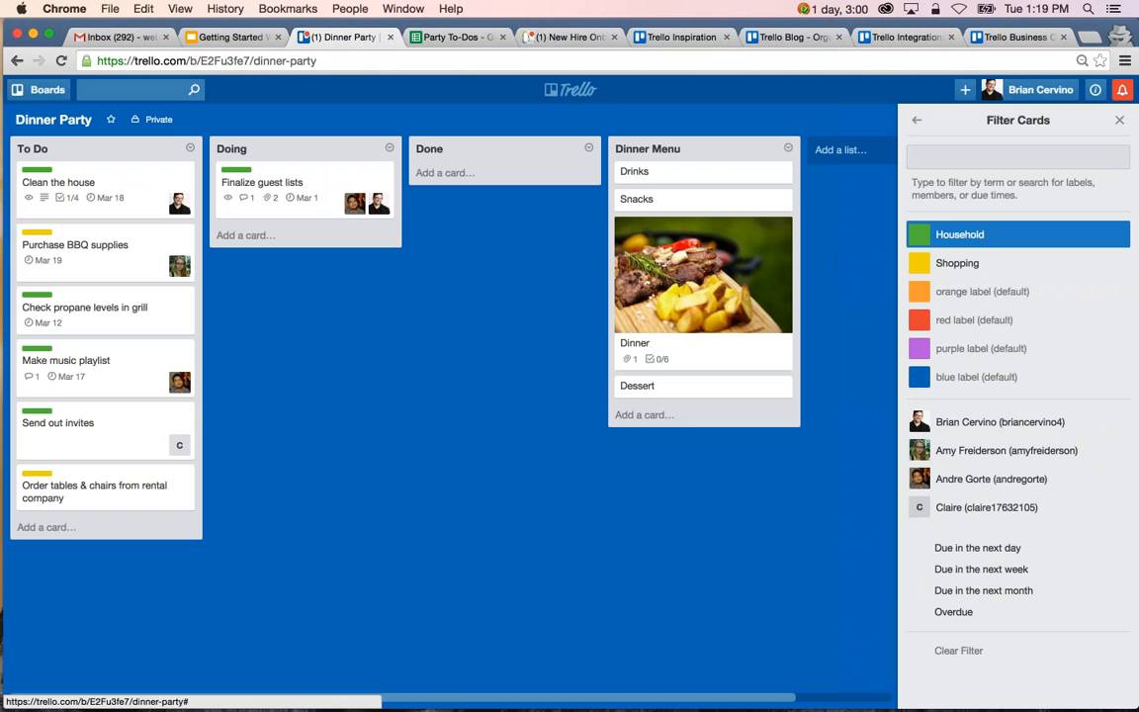
Review the available Power-Ups and read the descriptions of Card Aging and Voting.
click(918, 123)
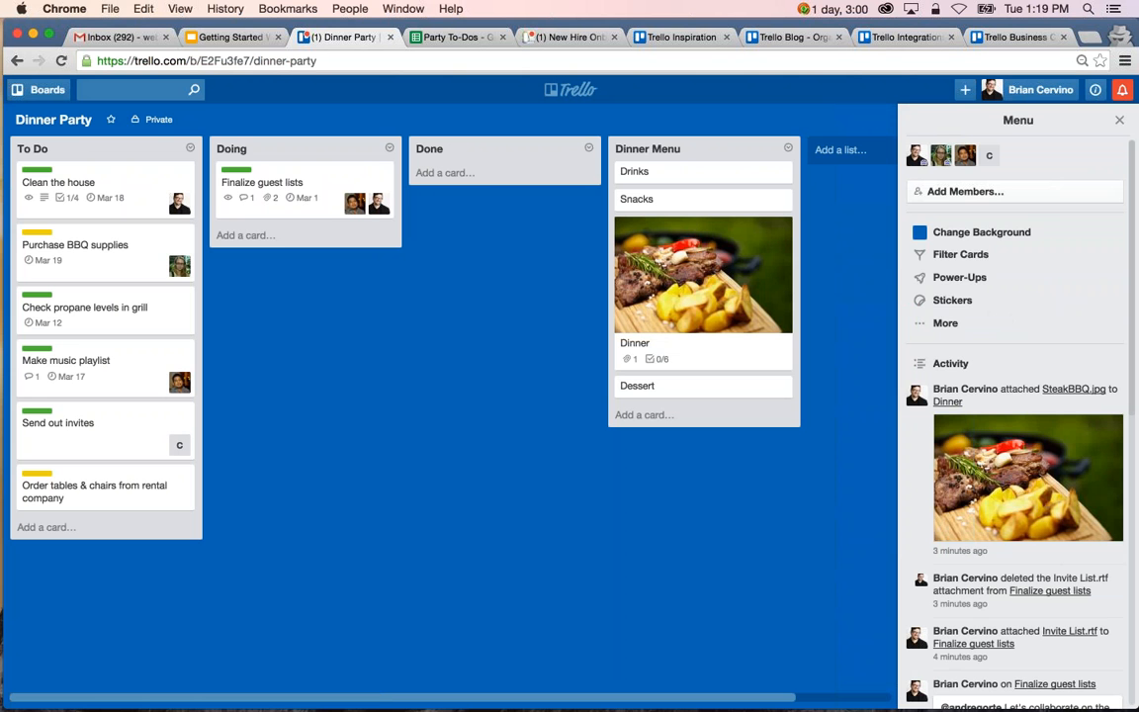
click(1020, 285)
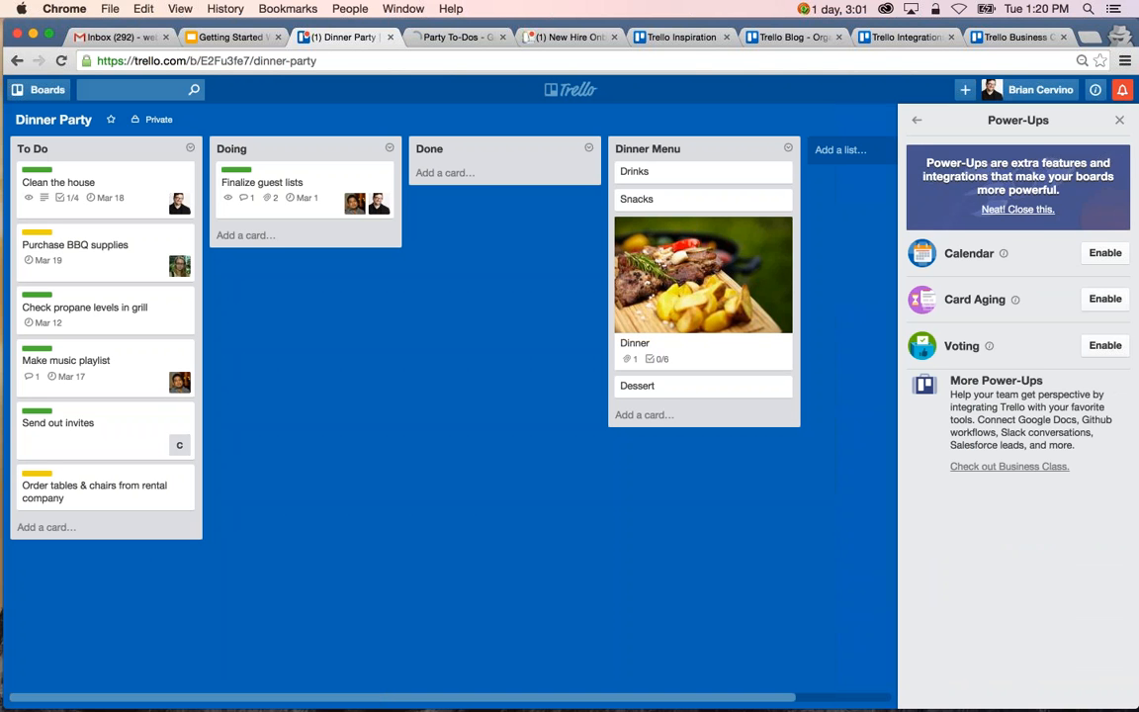
click(1015, 299)
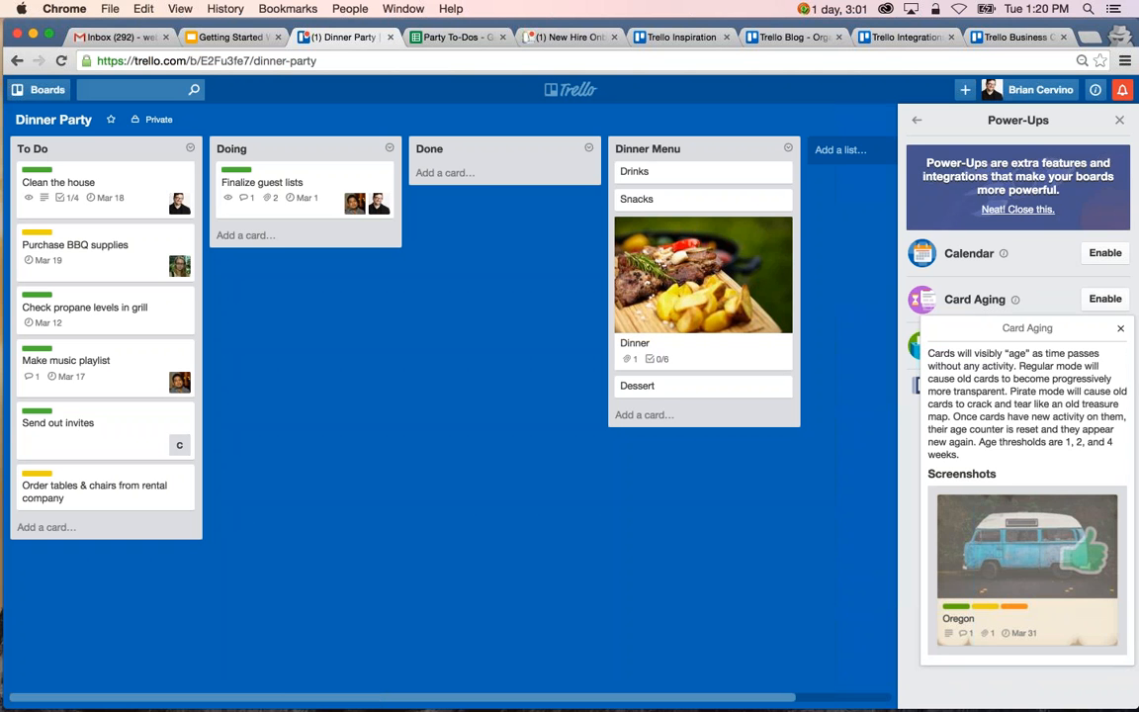
click(1121, 330)
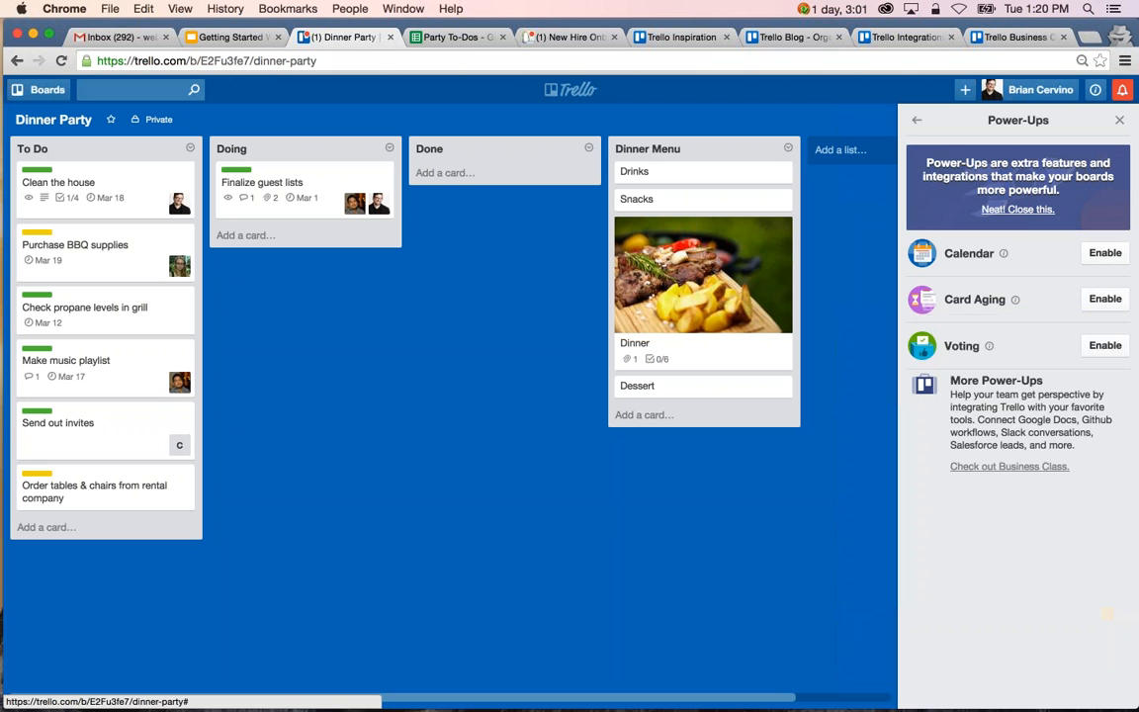
click(989, 347)
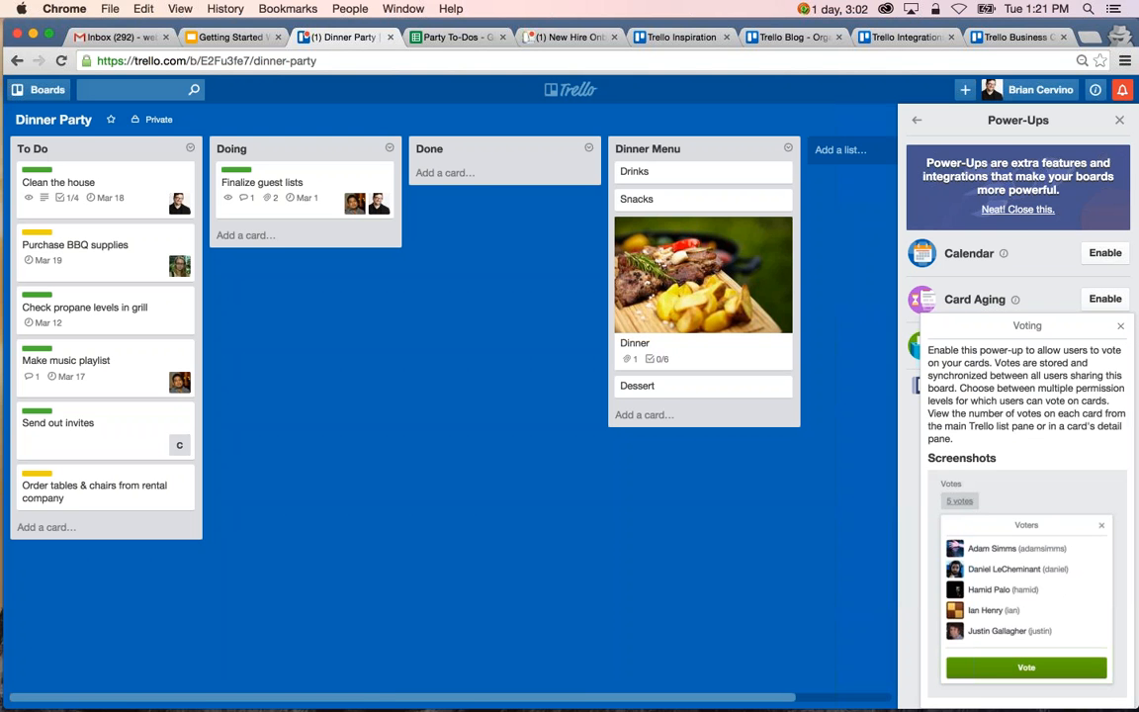
click(1120, 326)
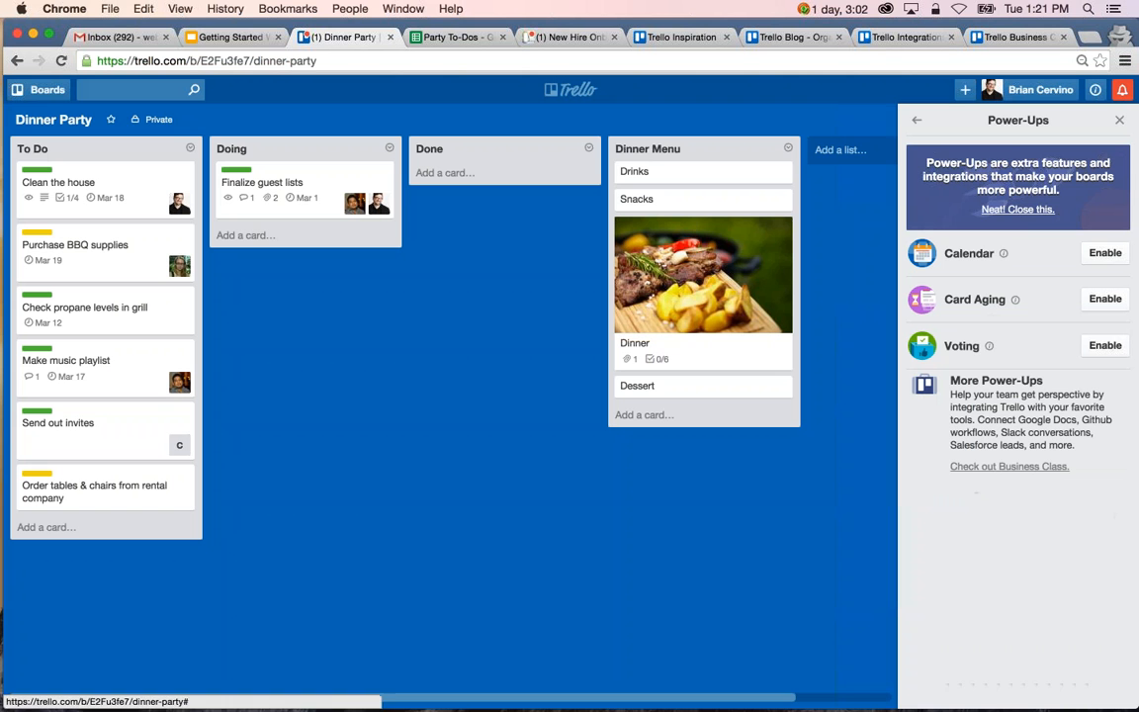
Enable the Calendar Power-Up and view the board's March 2016 cards in its monthly and weekly layouts, returning to the monthly one.
click(1093, 255)
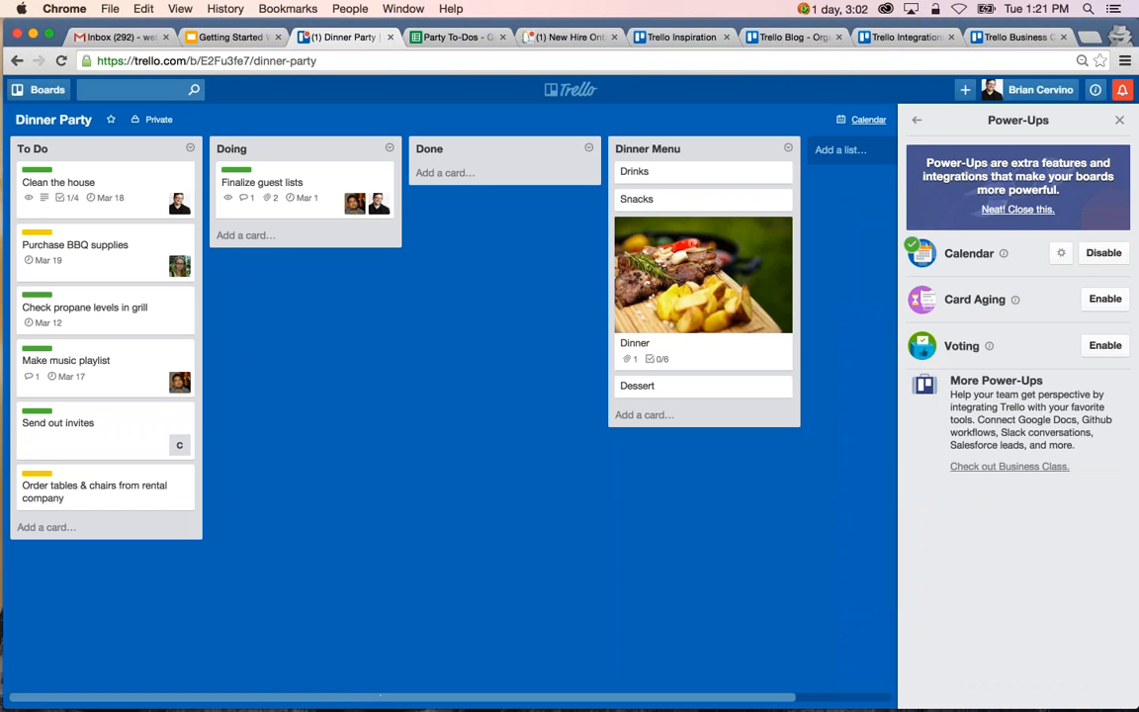
click(869, 120)
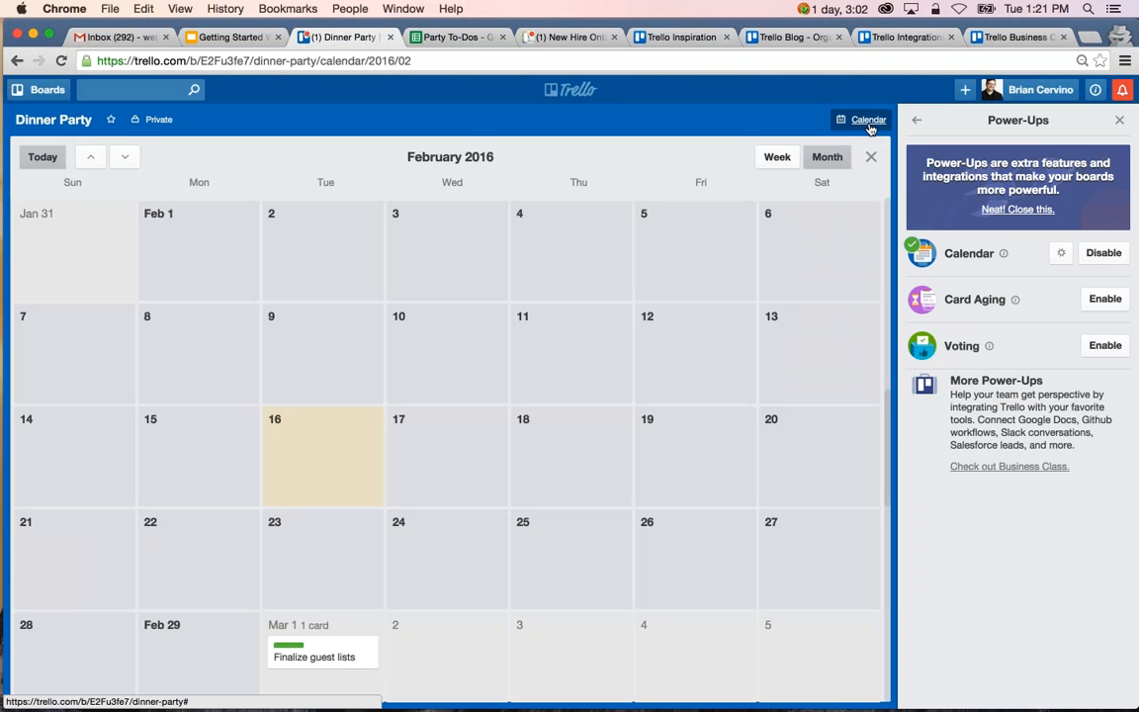
scroll(450, 465, down, 5)
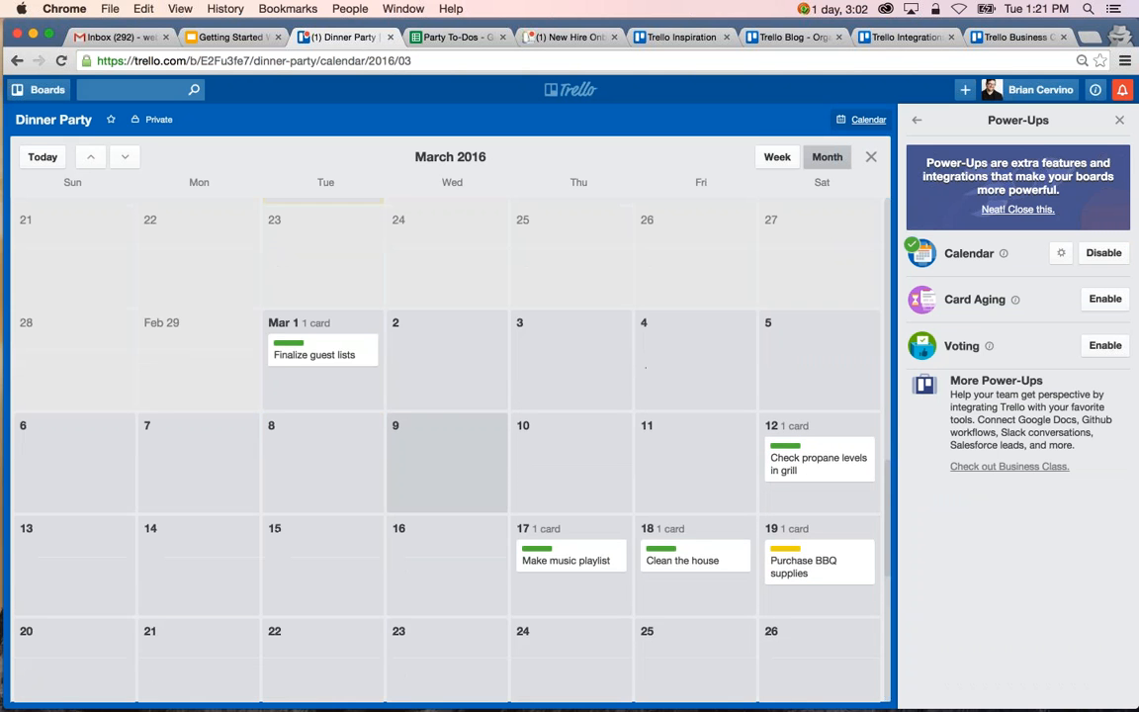
scroll(450, 464, down, 2)
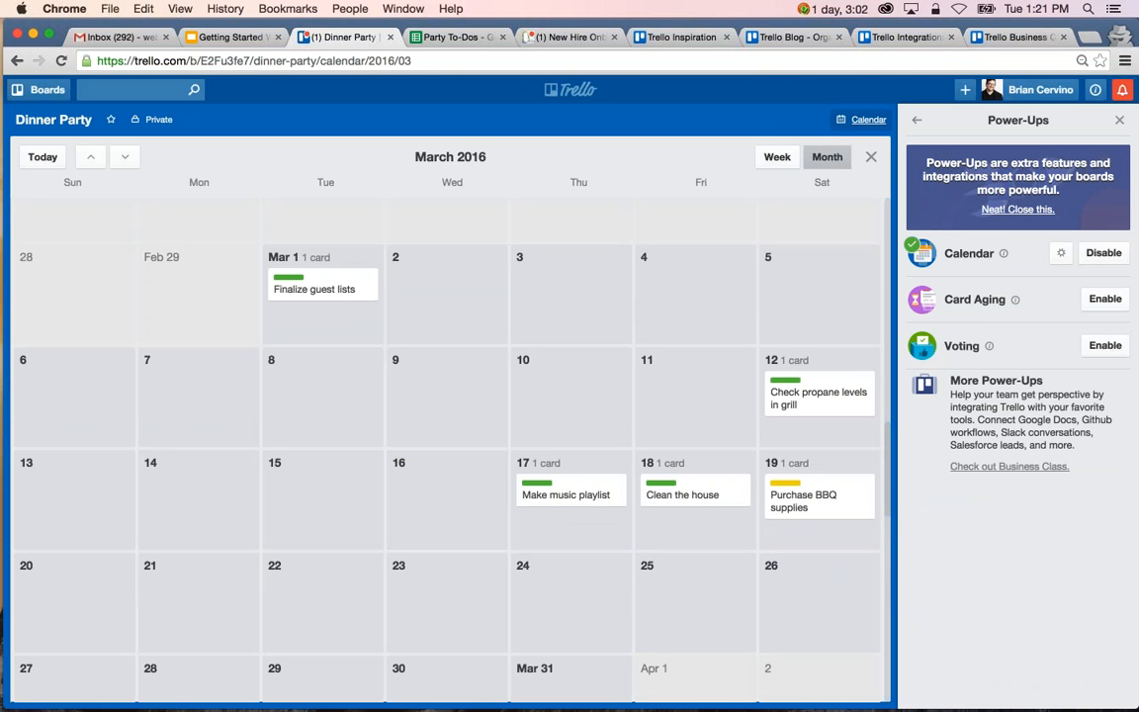
click(777, 157)
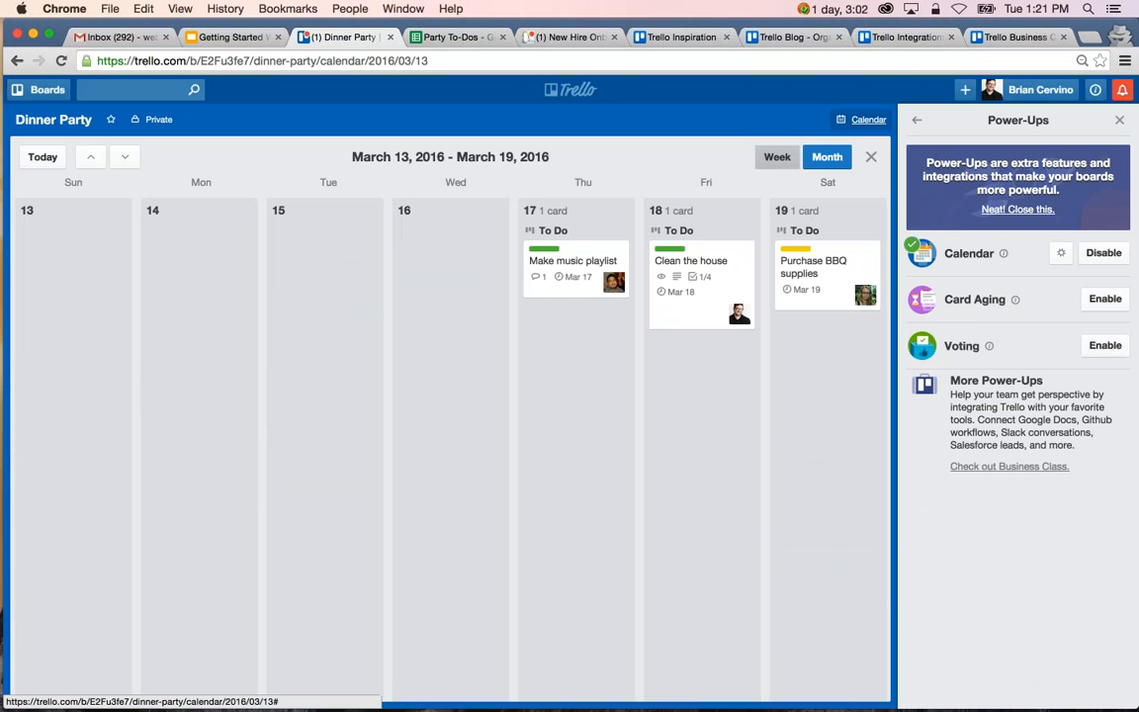
click(826, 156)
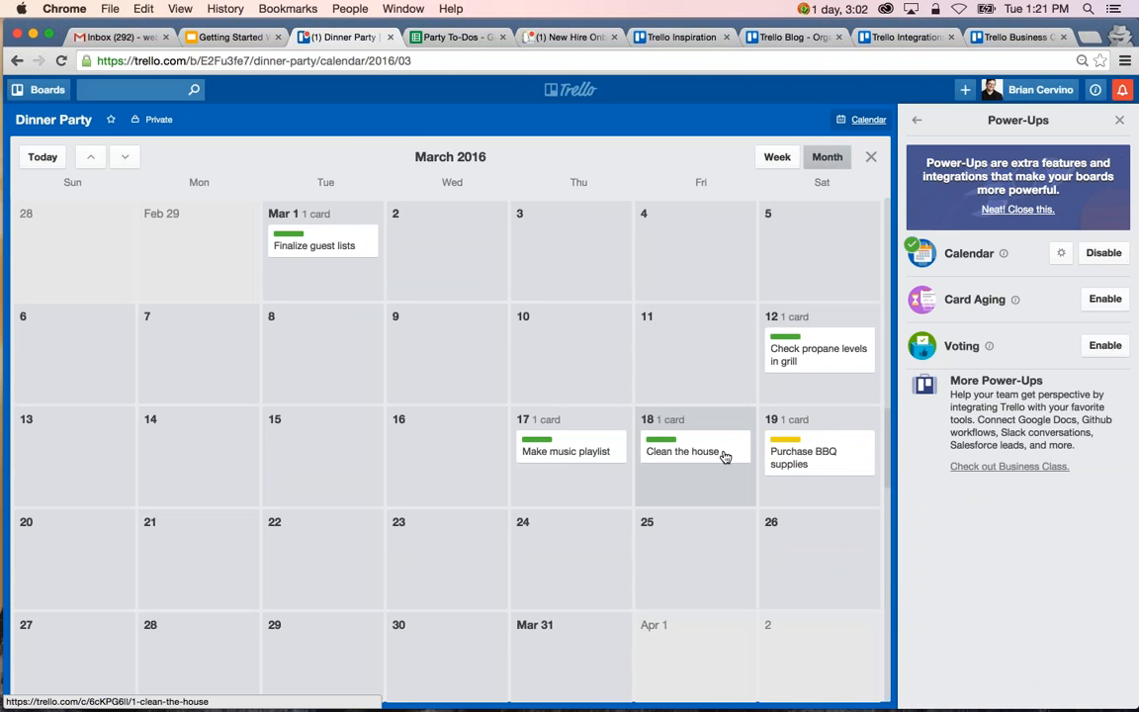
Reschedule Clean the house on the calendar to March 9 and to March 11, checking the card's due date each time, and return it to March 18.
drag(694, 455, 457, 351)
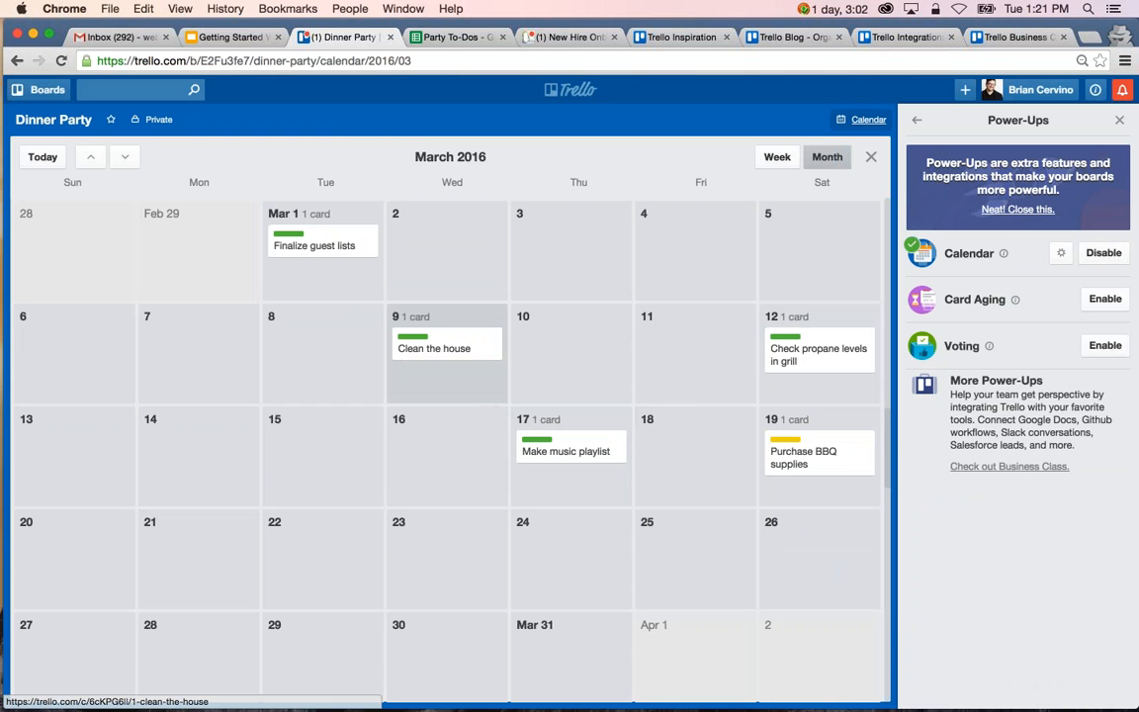
click(460, 353)
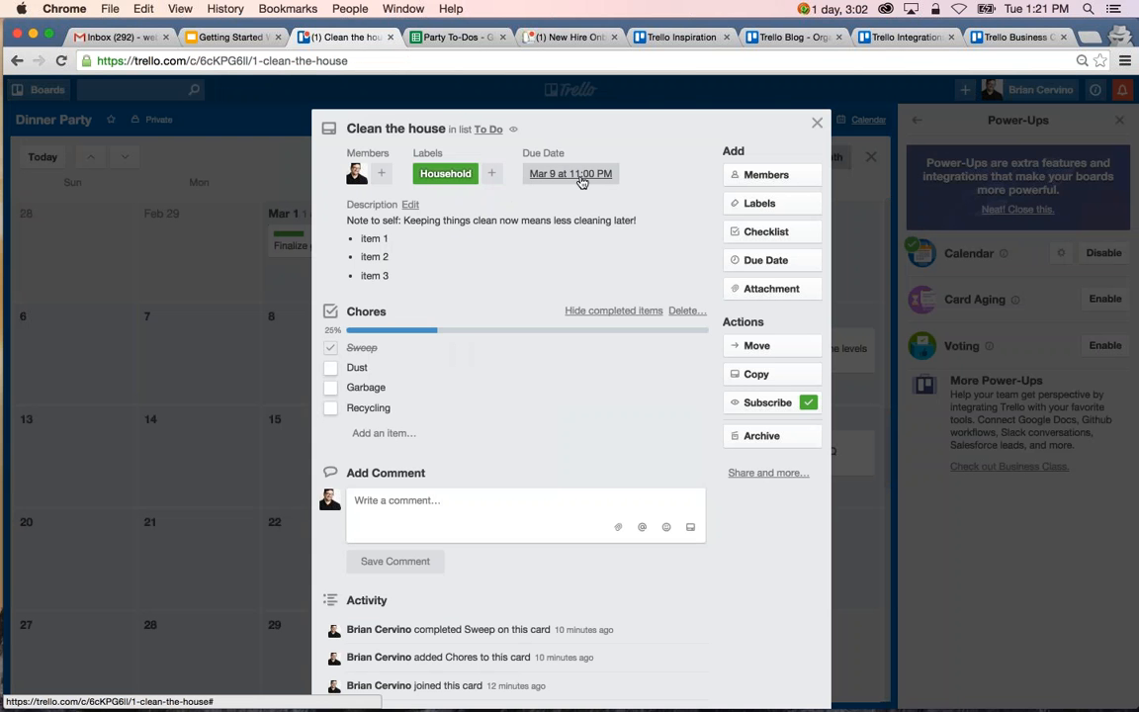
click(816, 126)
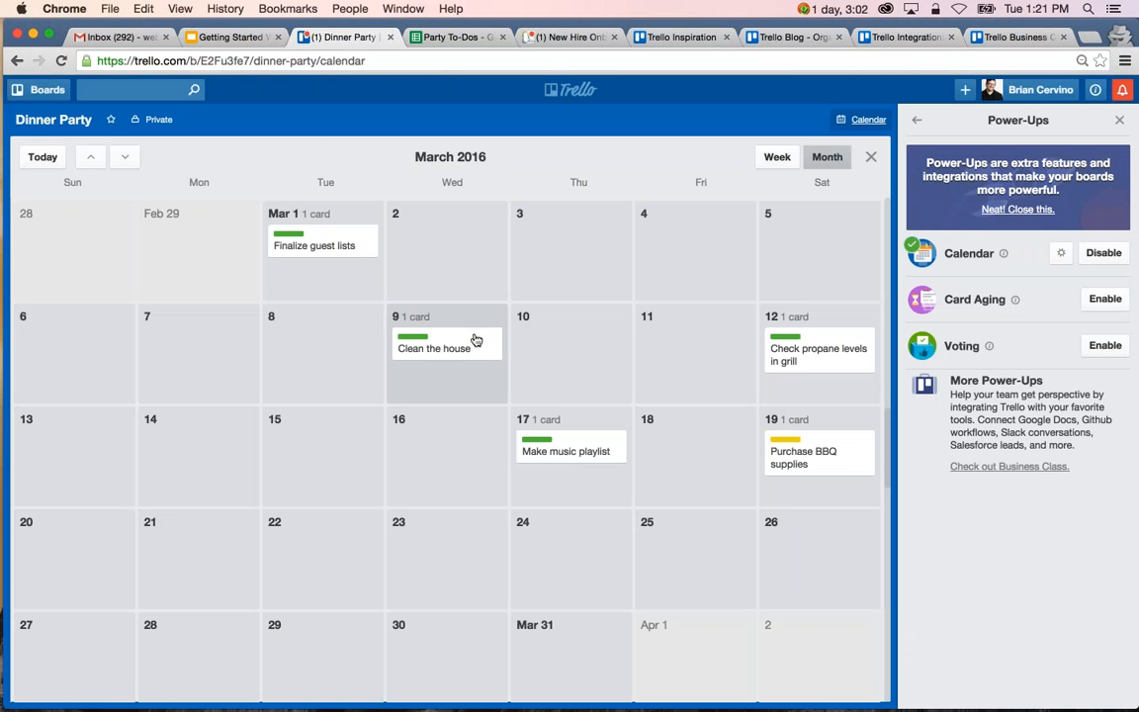
drag(476, 340, 728, 346)
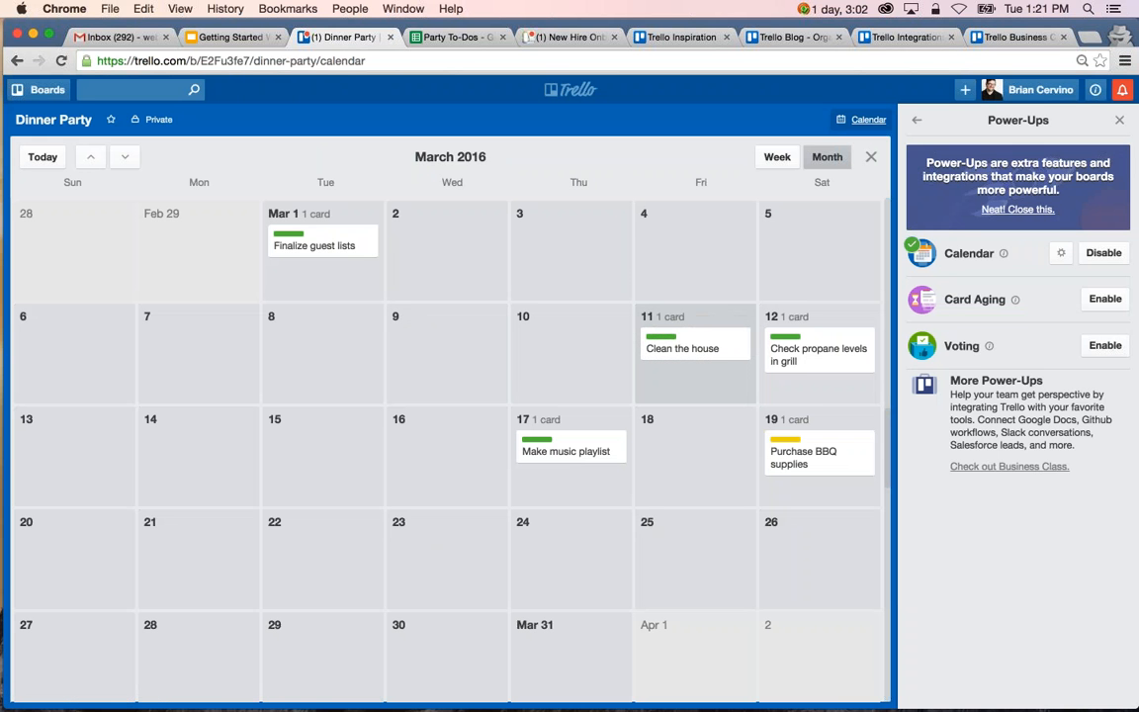
click(727, 349)
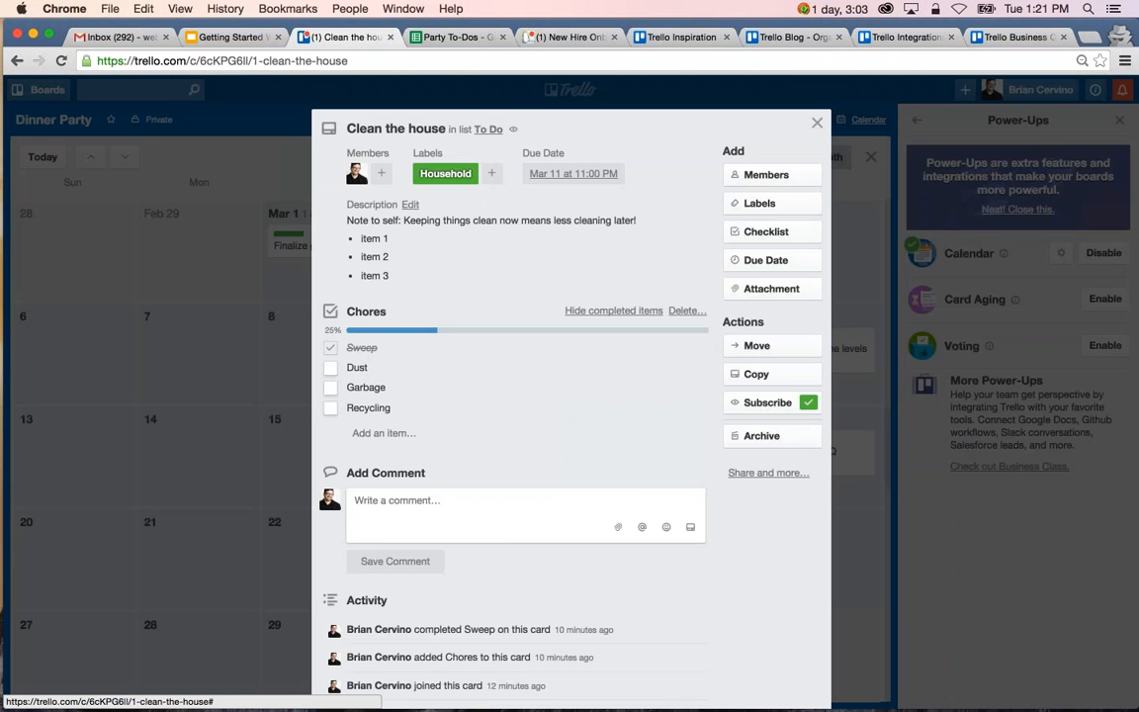
click(814, 119)
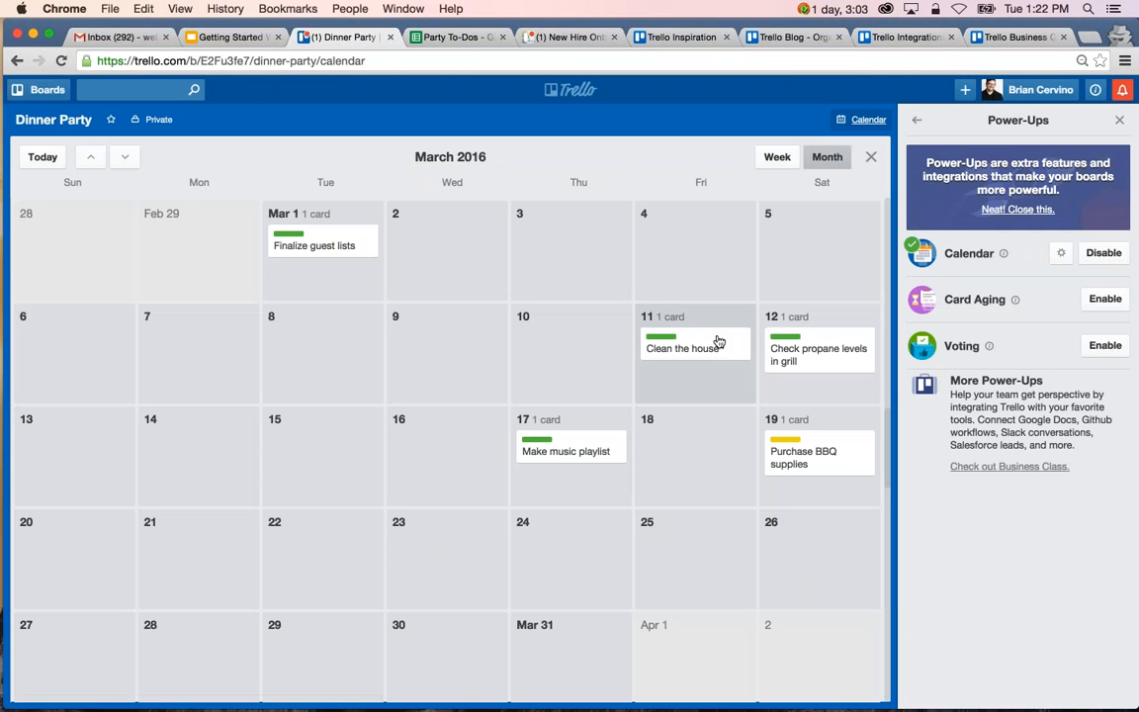
drag(720, 345, 719, 445)
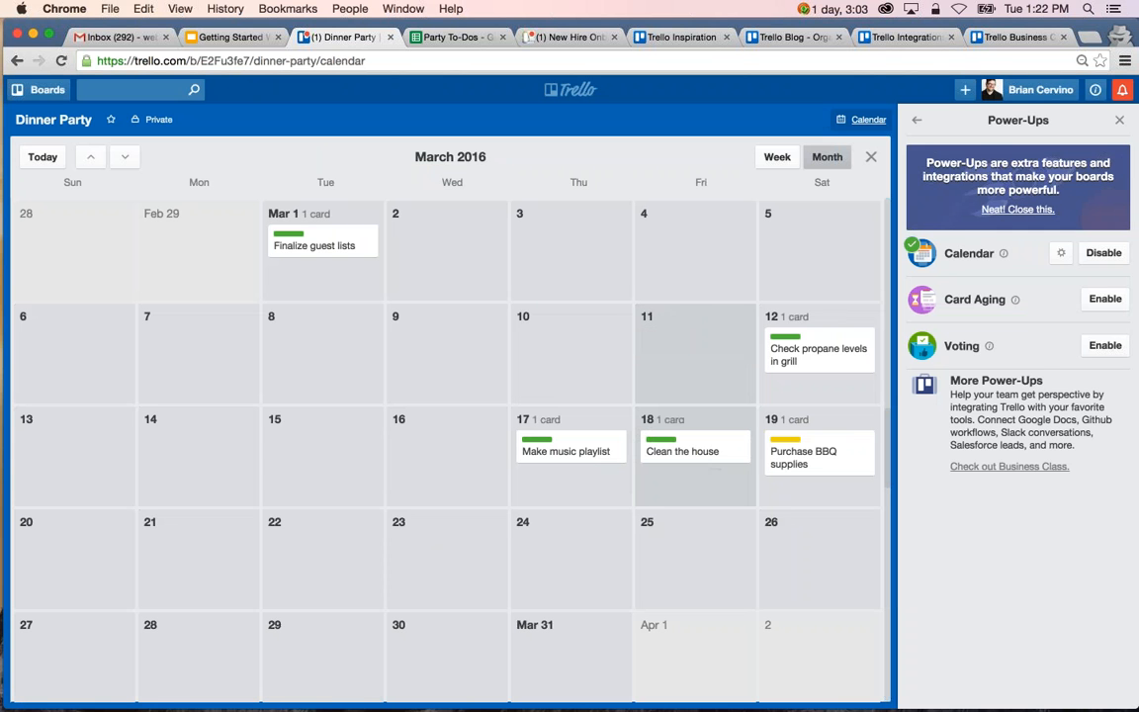
Enable the Calendar Power-Up's iCalendar feed, select its personal feed URL, and return to the board's lists and main menu.
click(1061, 258)
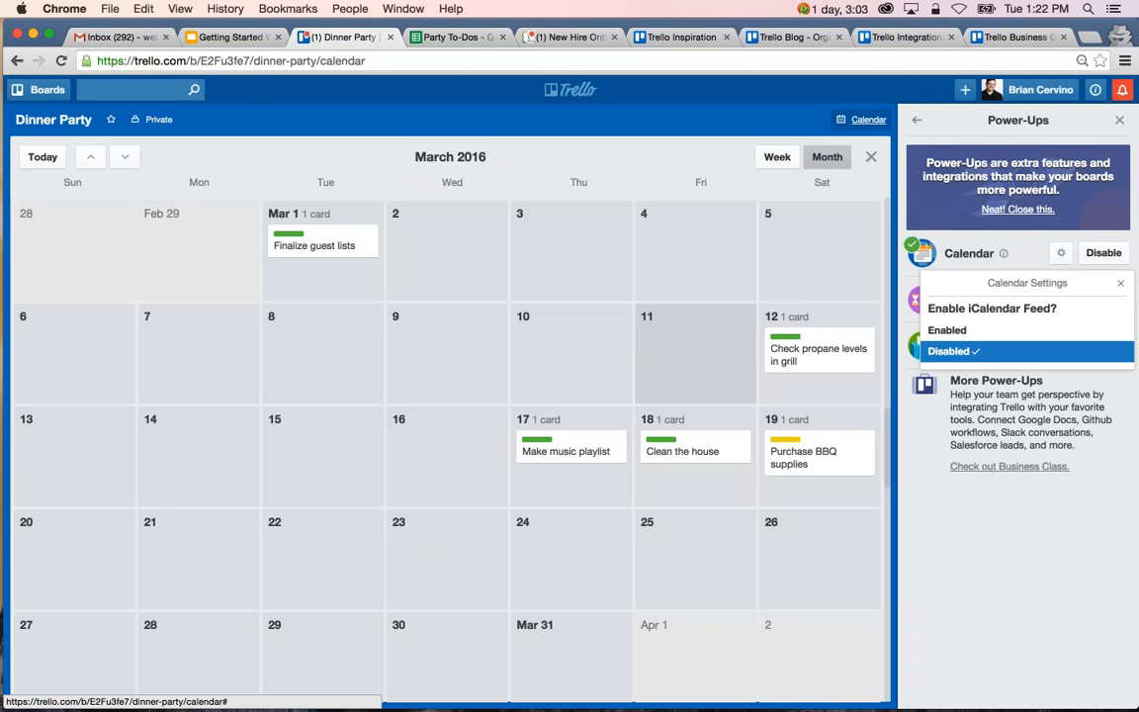
click(1043, 333)
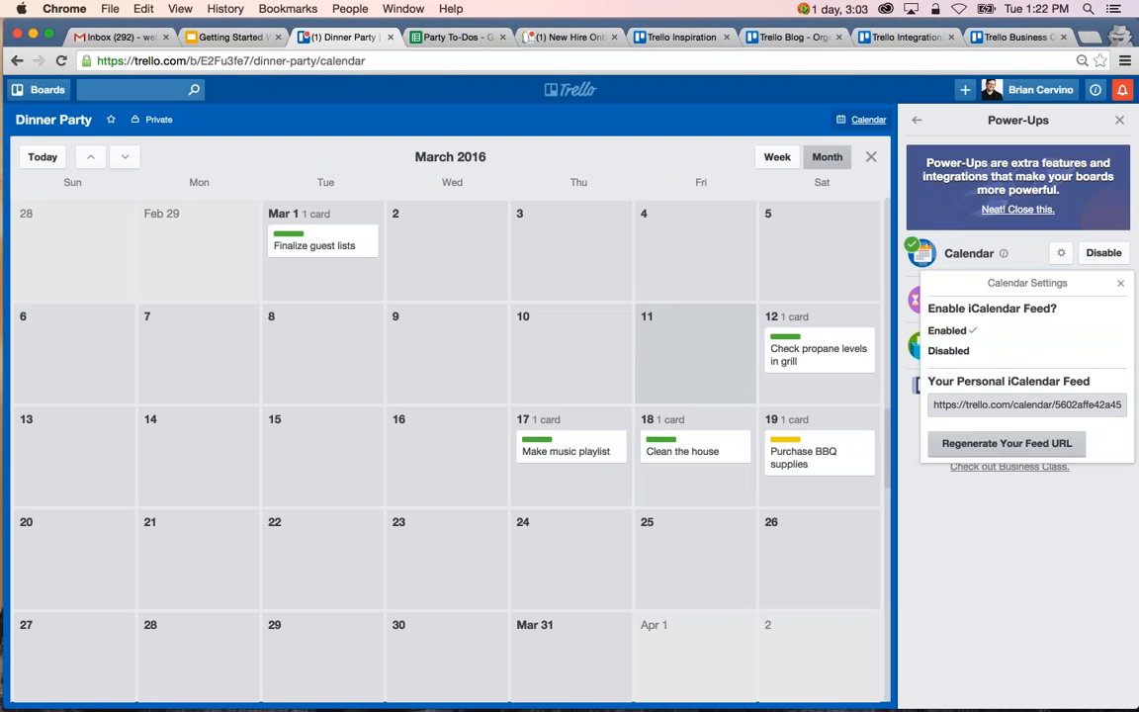
click(1008, 406)
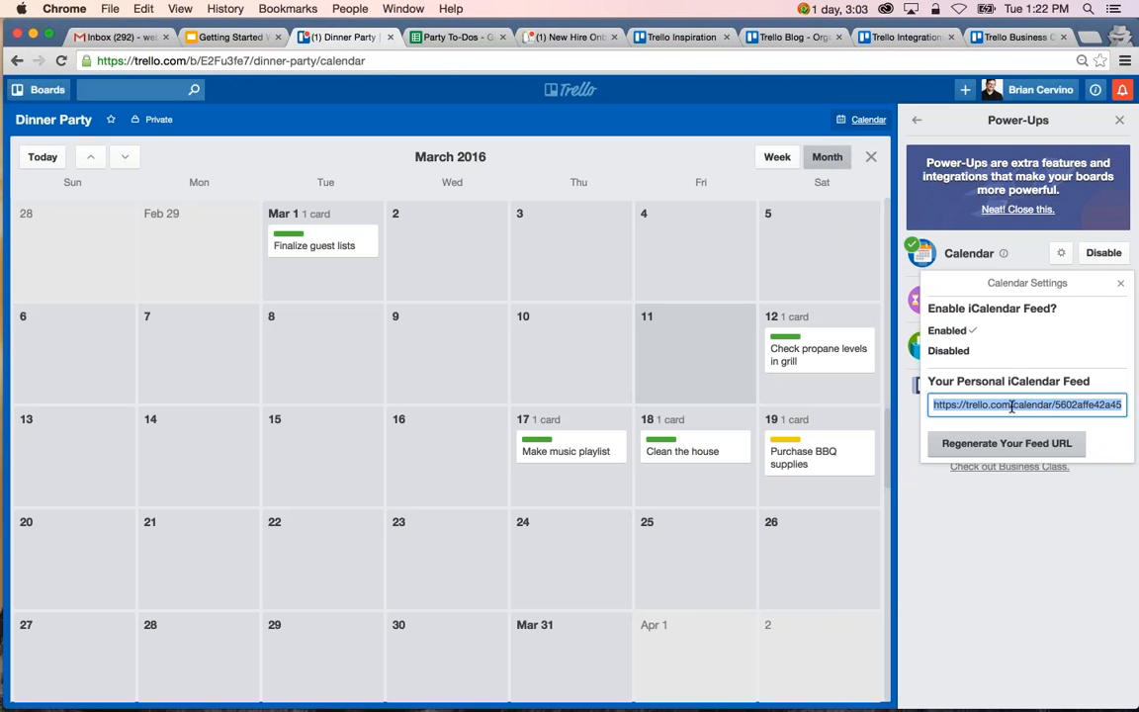
click(1120, 283)
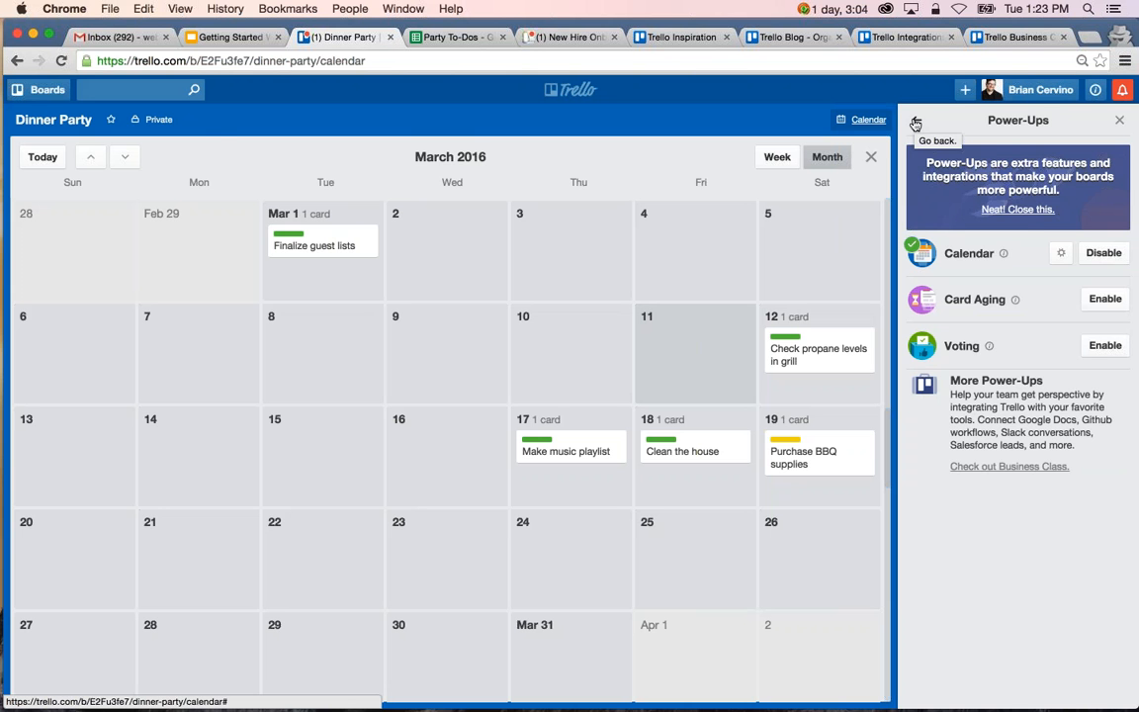
click(916, 123)
click(871, 157)
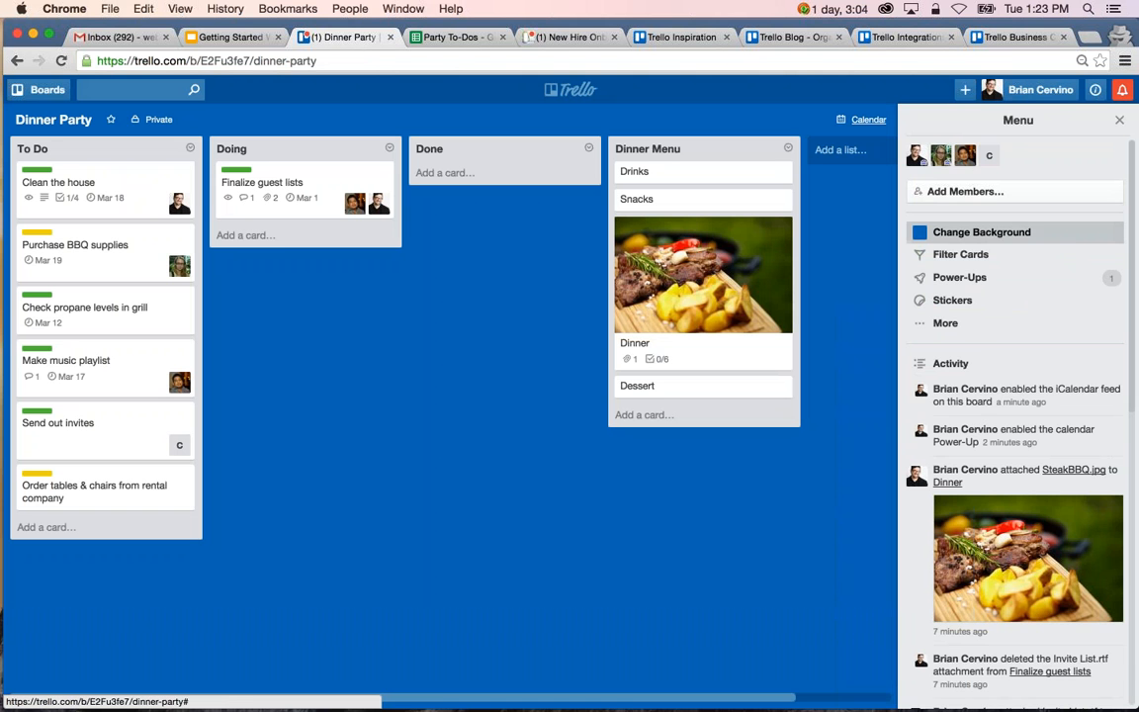
Try the orange board background, set it to solid red, and browse the photo, pattern and custom background options.
click(1052, 234)
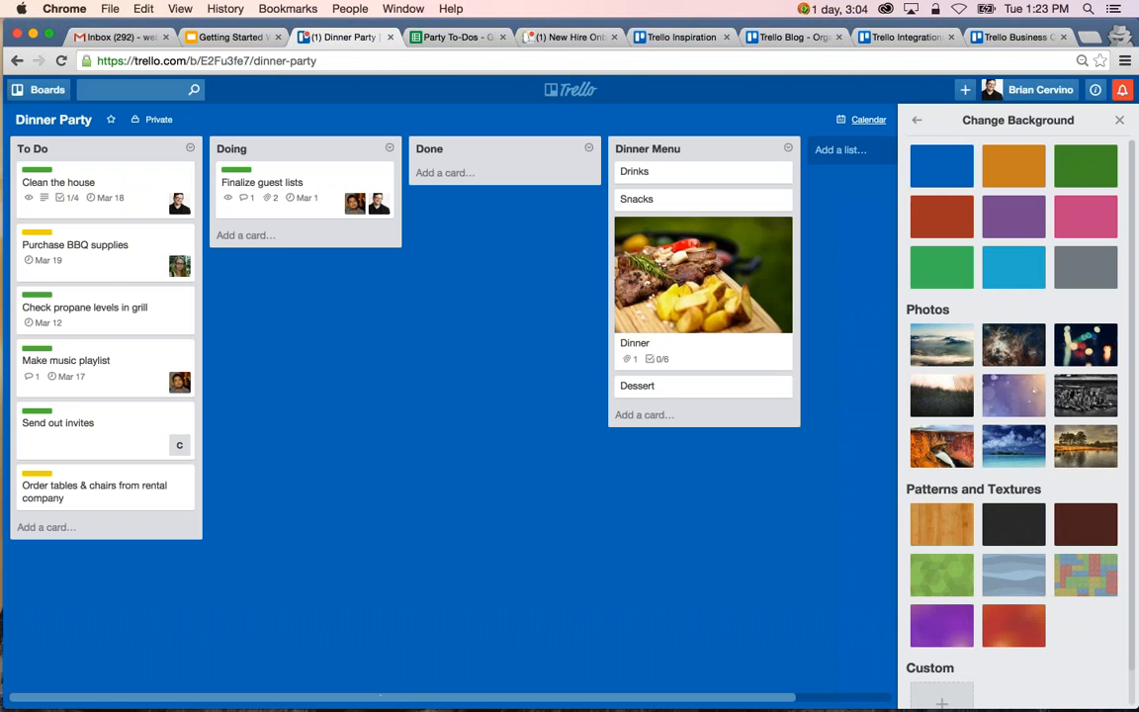
click(1028, 160)
click(960, 211)
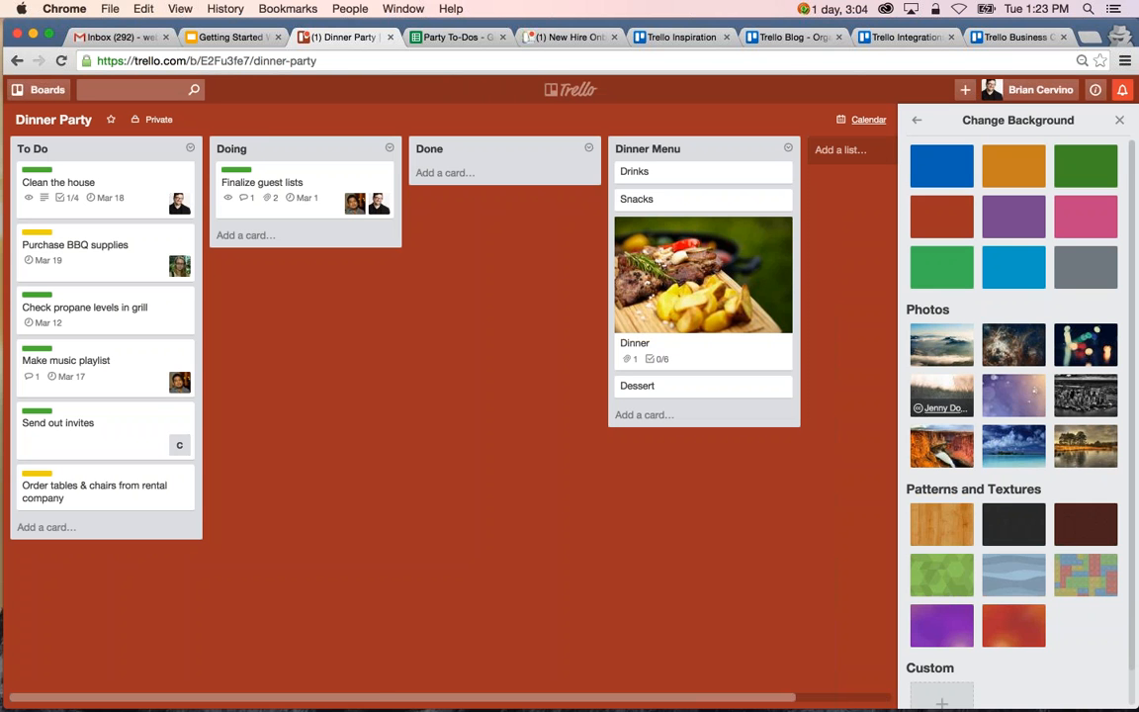
scroll(944, 376, down, 1)
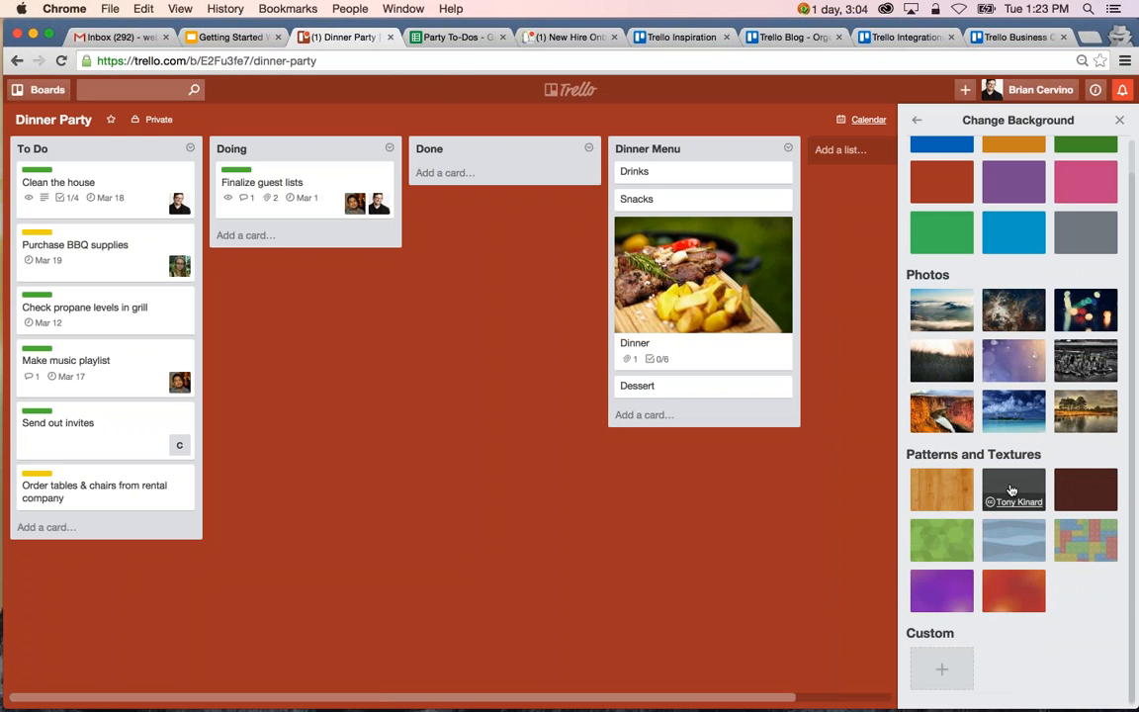
Set the board background to the wood grain pattern and return to the board's main menu.
click(957, 482)
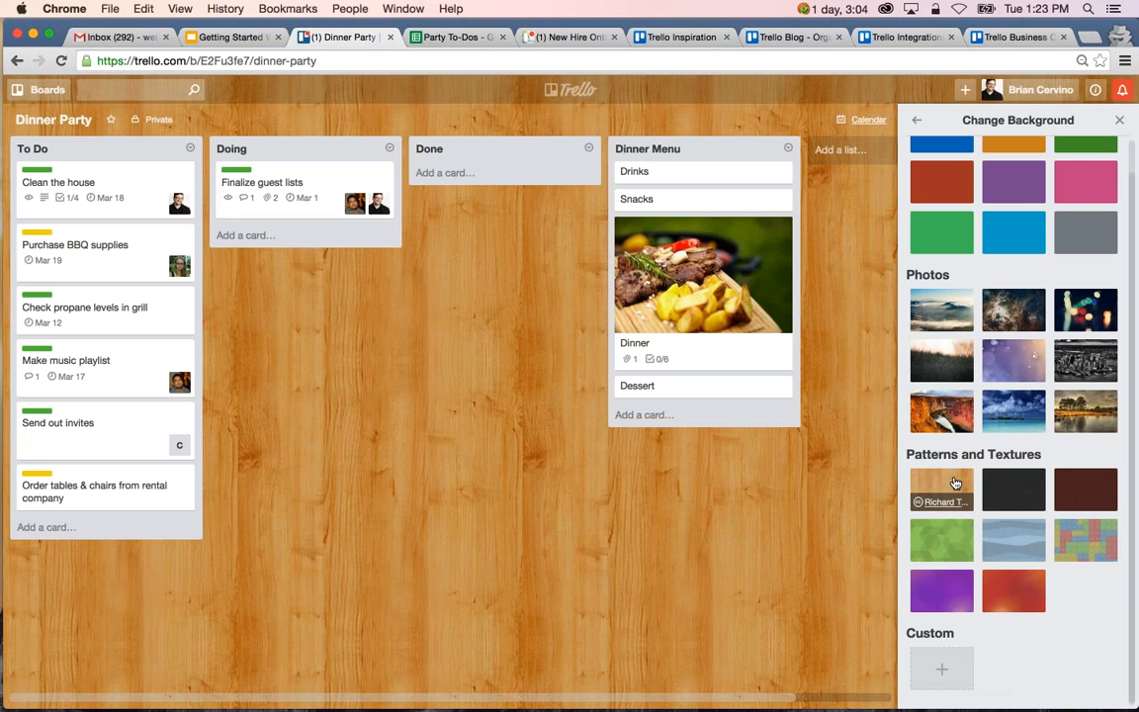
scroll(957, 481, up, 1)
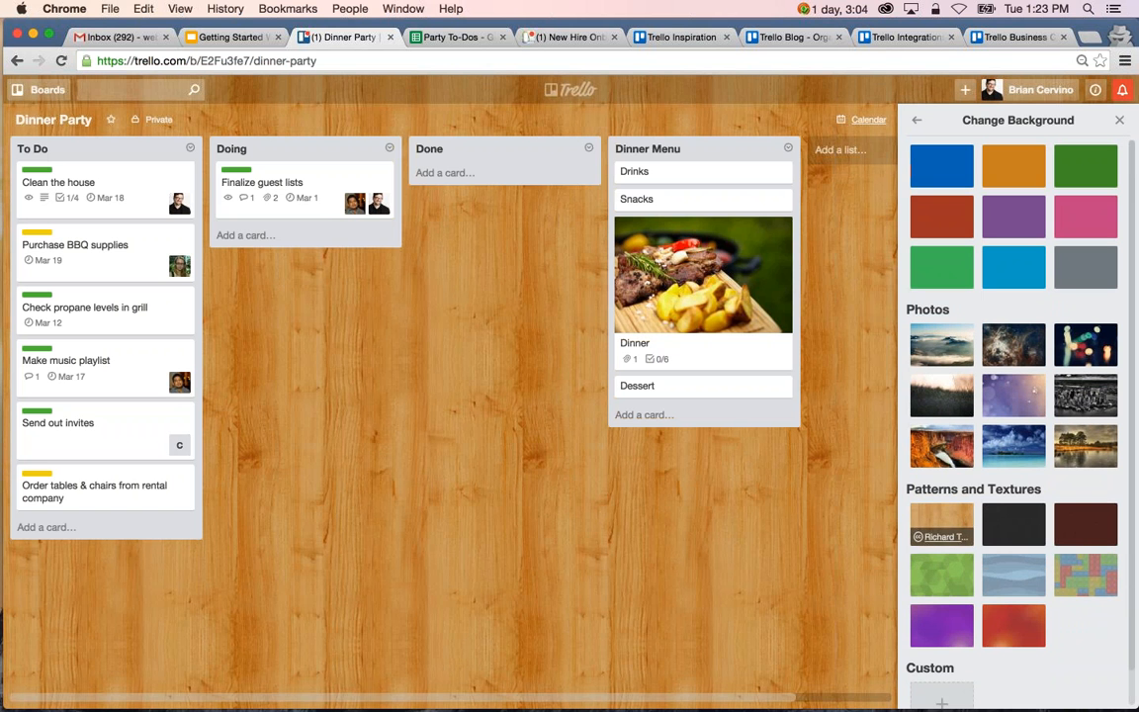
click(915, 122)
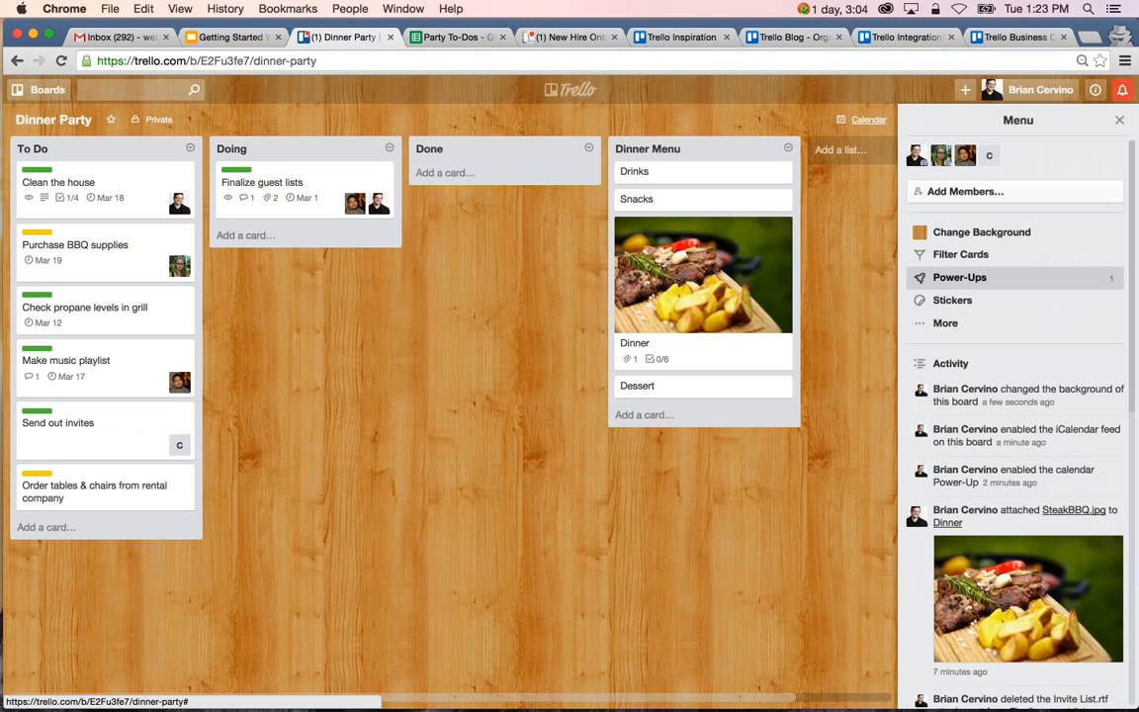
Browse the sticker packs, add the green check mark sticker to the Finalize guest lists card, and return to the main menu.
click(994, 302)
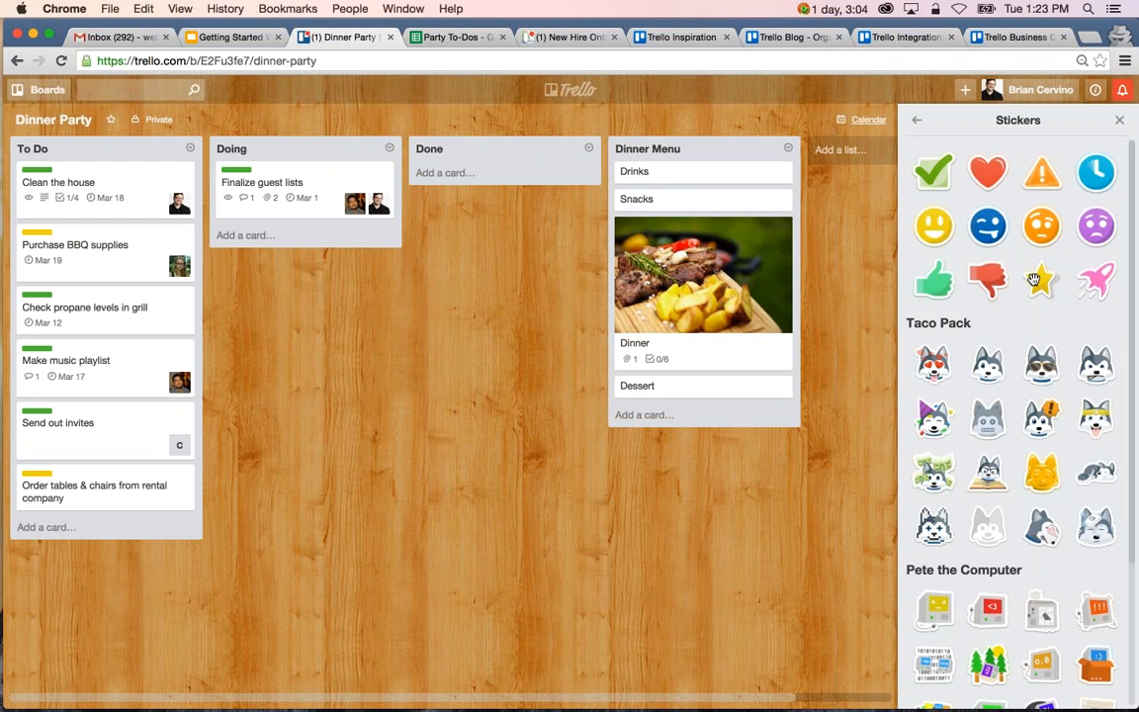
scroll(1000, 472, down, 2)
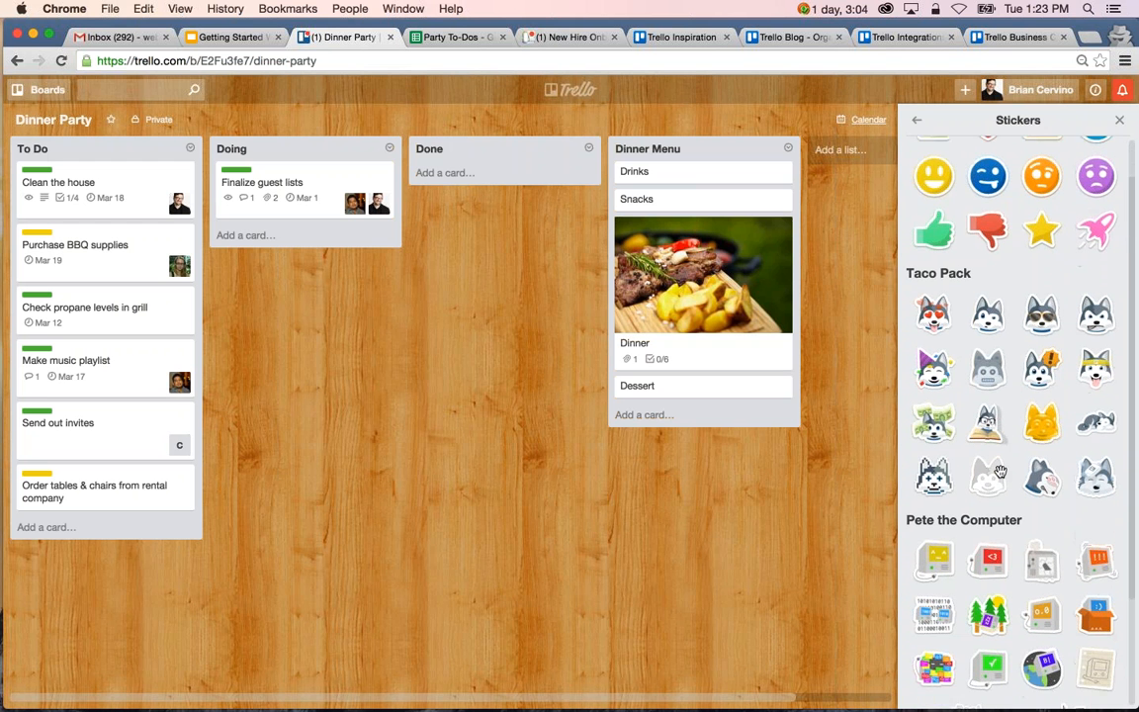
scroll(1000, 472, down, 3)
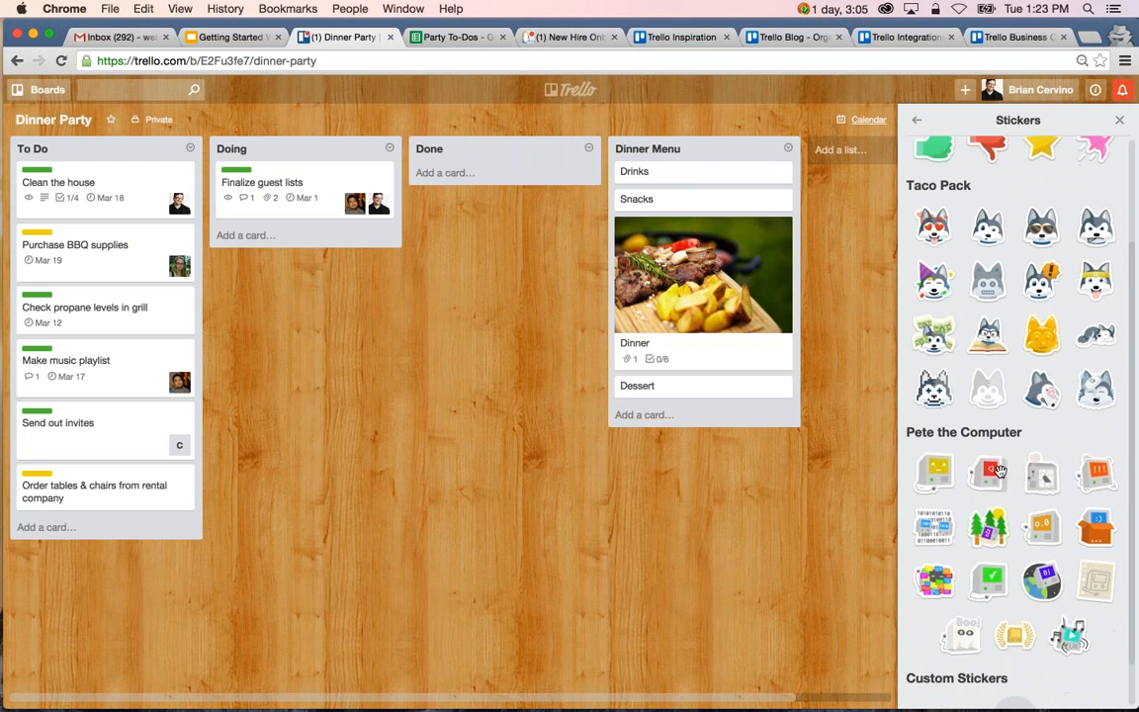
scroll(999, 473, up, 5)
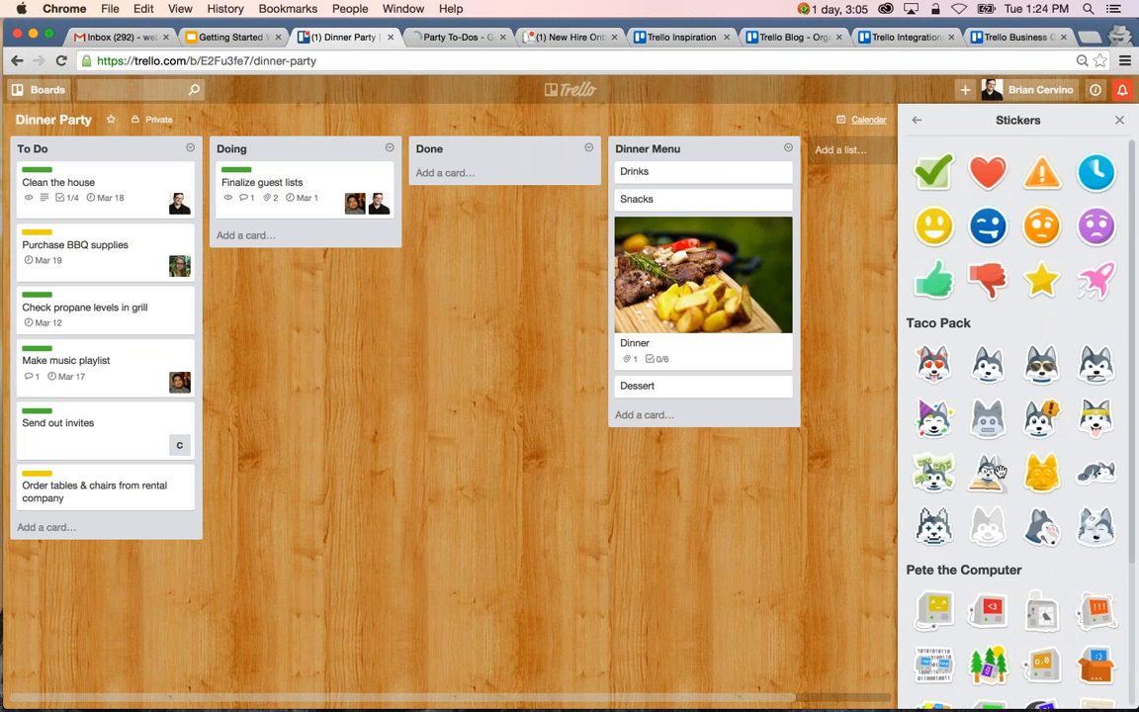
drag(935, 173, 324, 176)
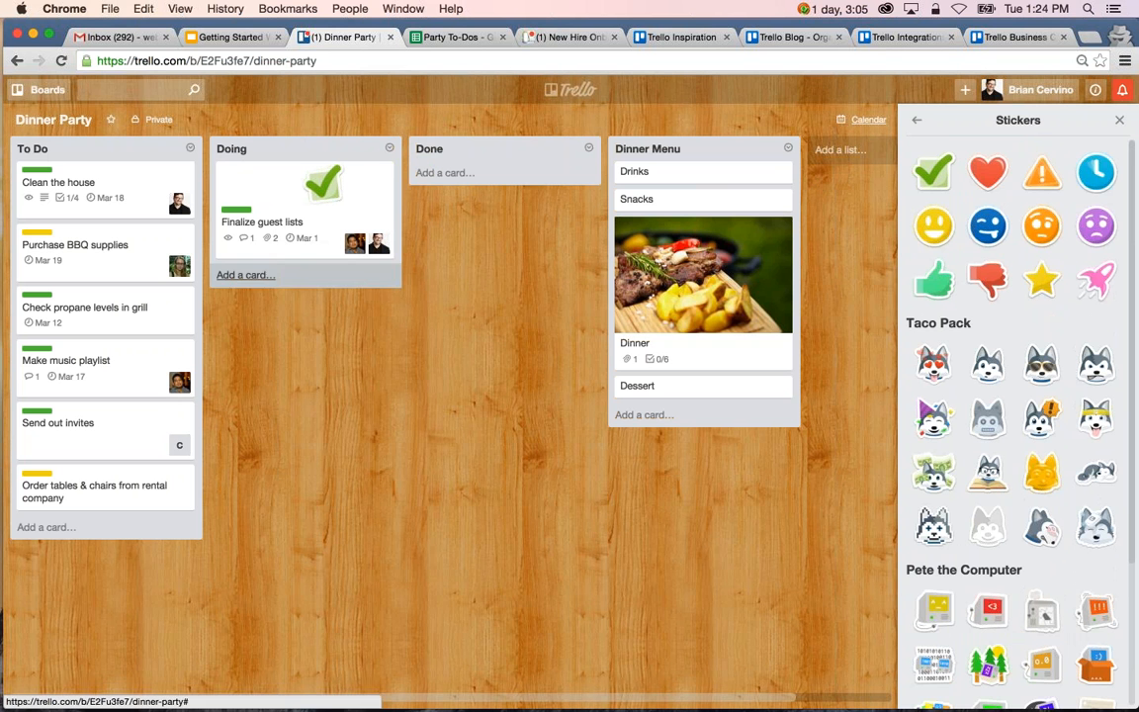
click(917, 123)
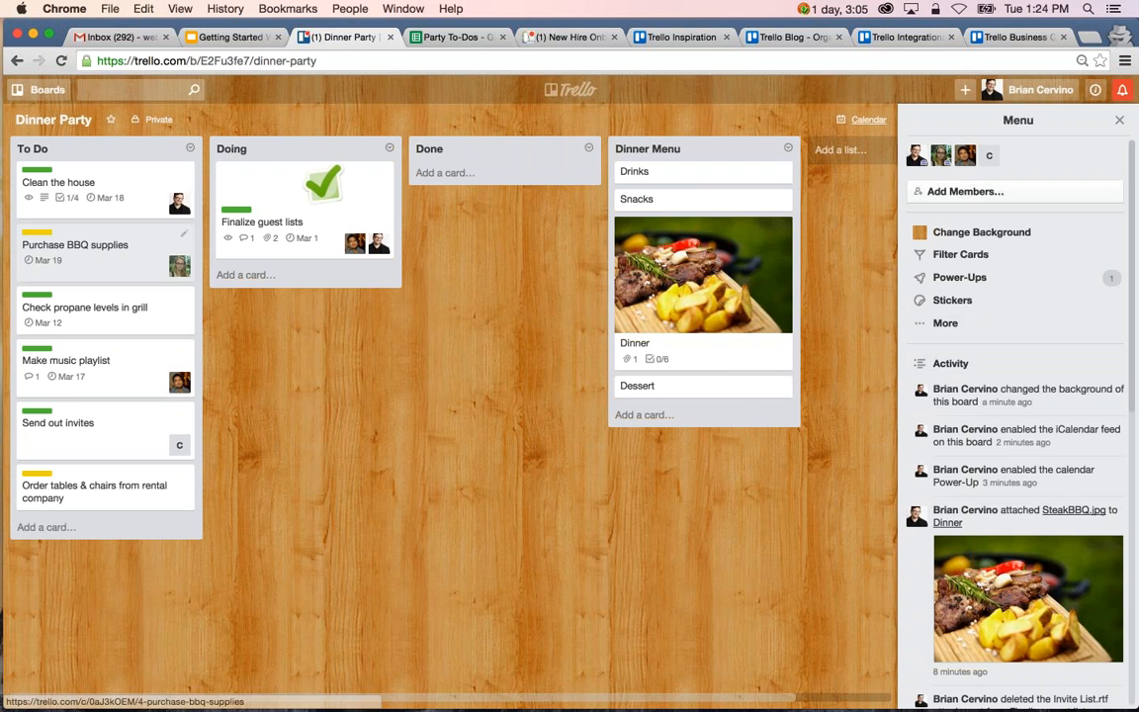
Look at the subscription setting on Clean the house, and subscribe to the Order tables & chairs from rental company card.
click(149, 186)
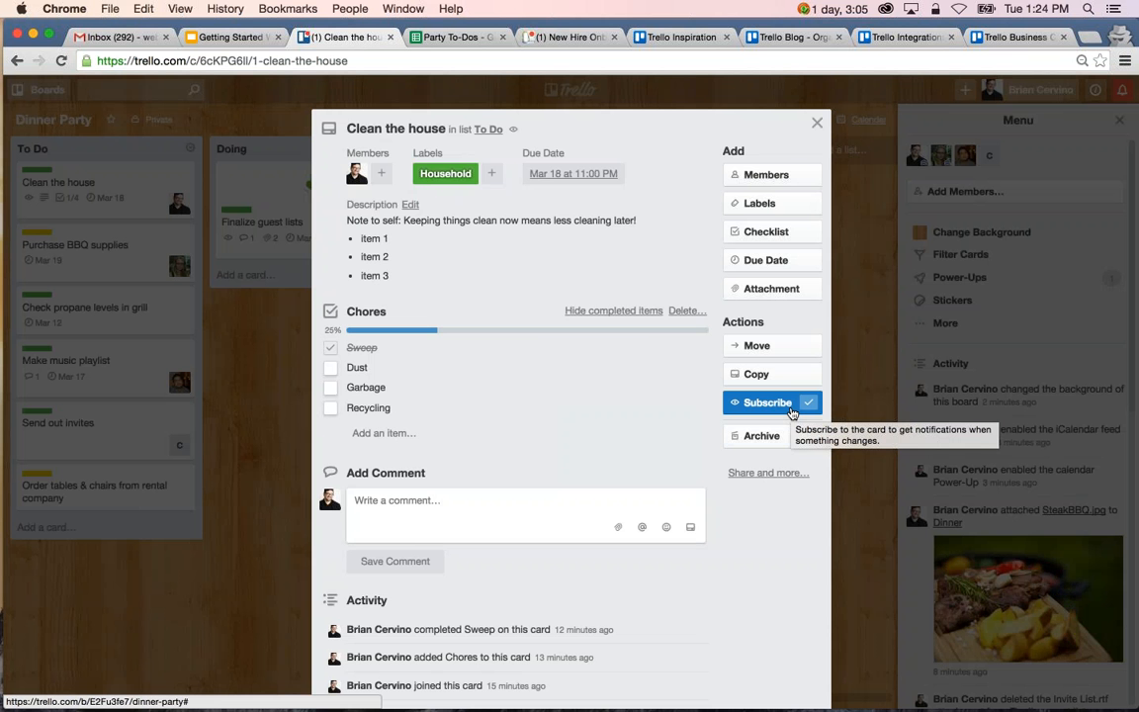
key(Escape)
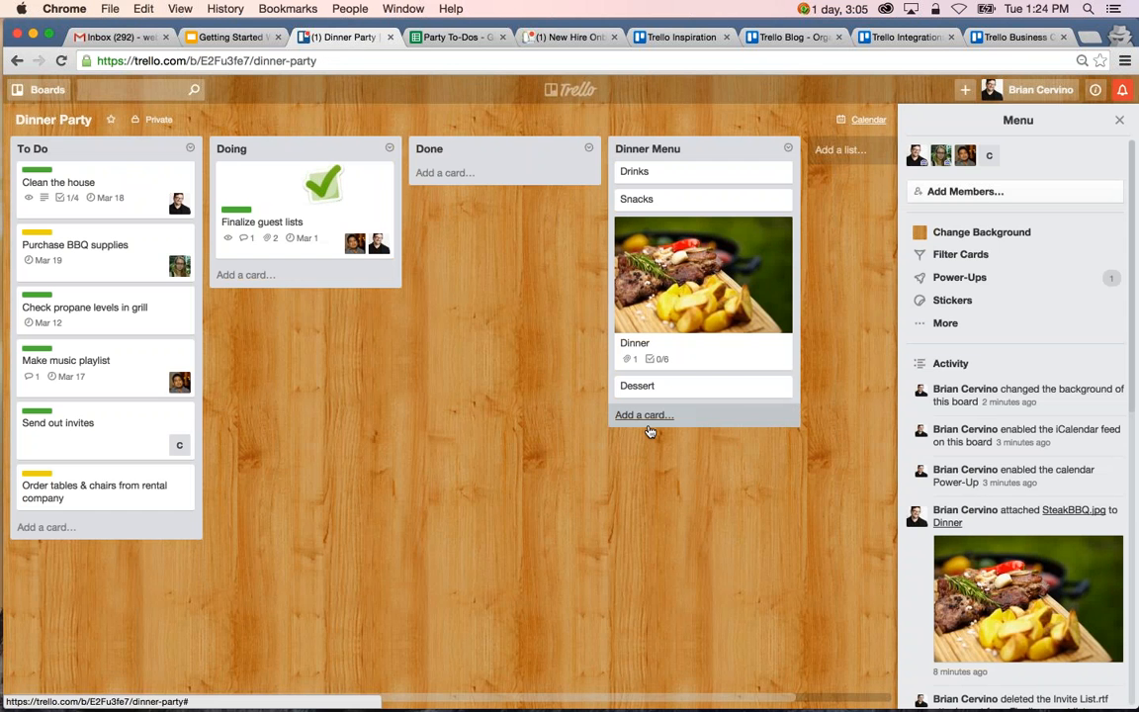
click(139, 486)
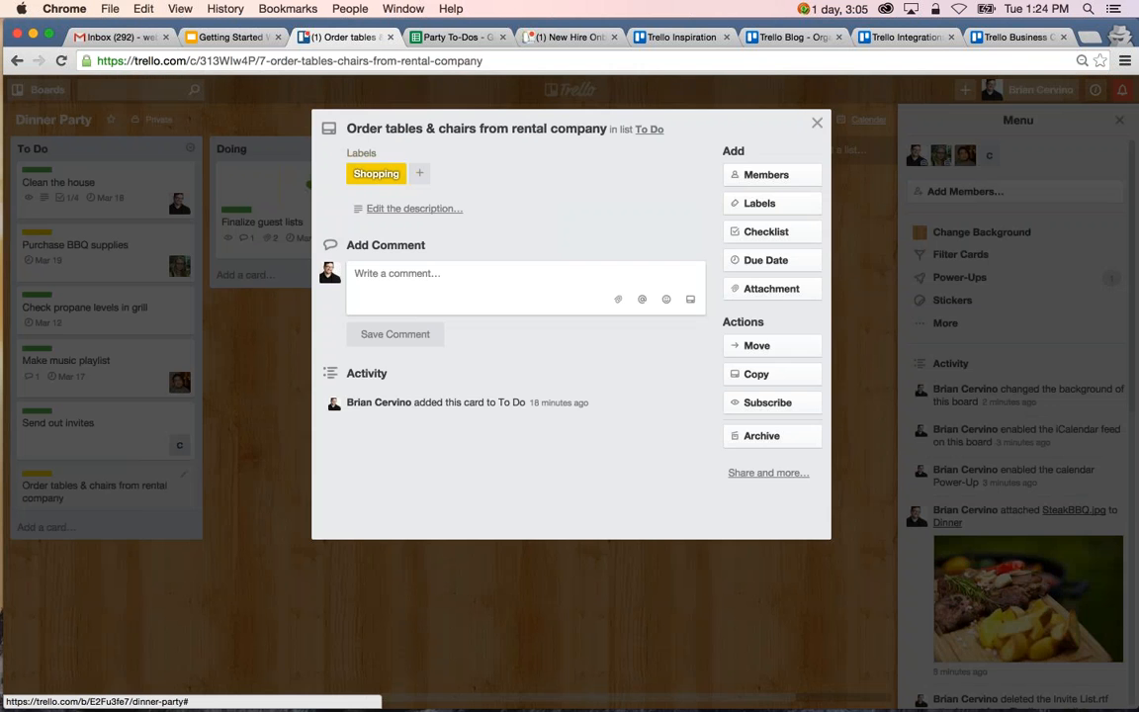
click(796, 412)
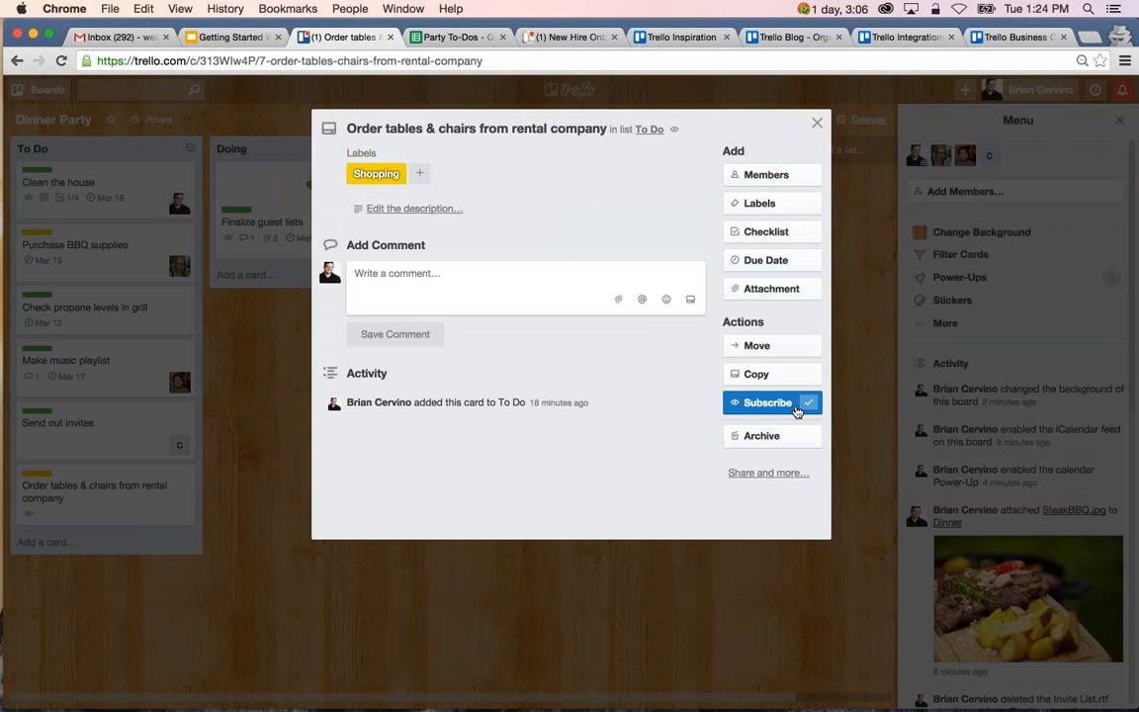
key(Escape)
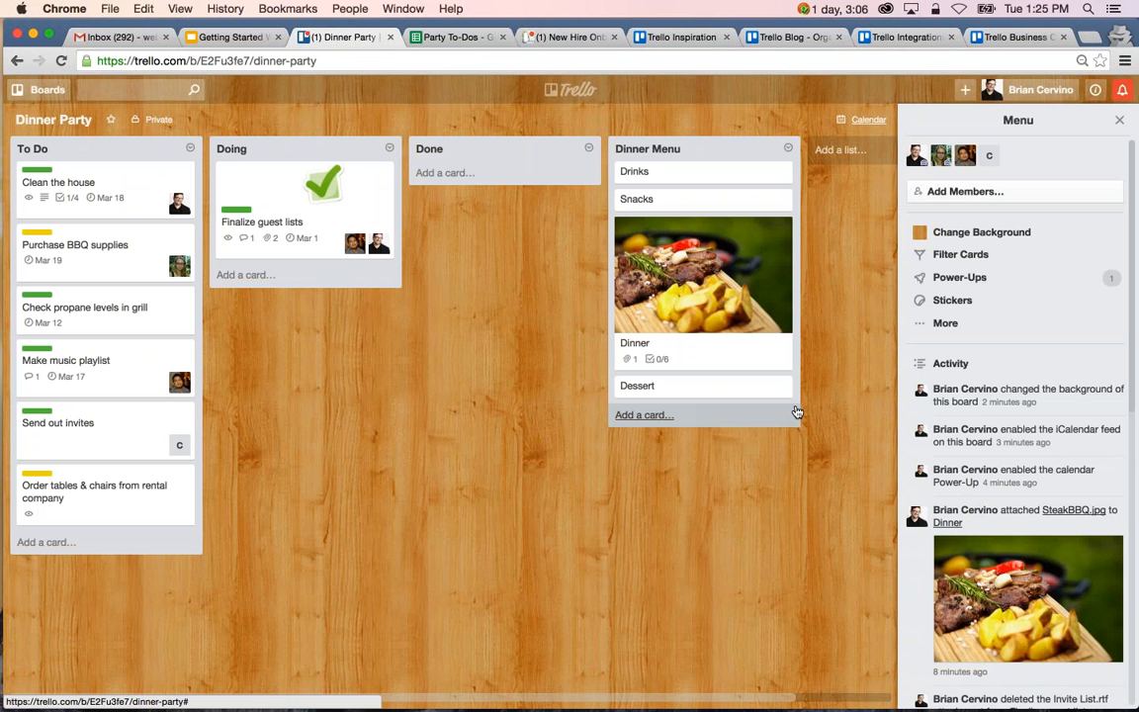
Subscribe to the whole Dinner Party board and to its Done list.
click(974, 332)
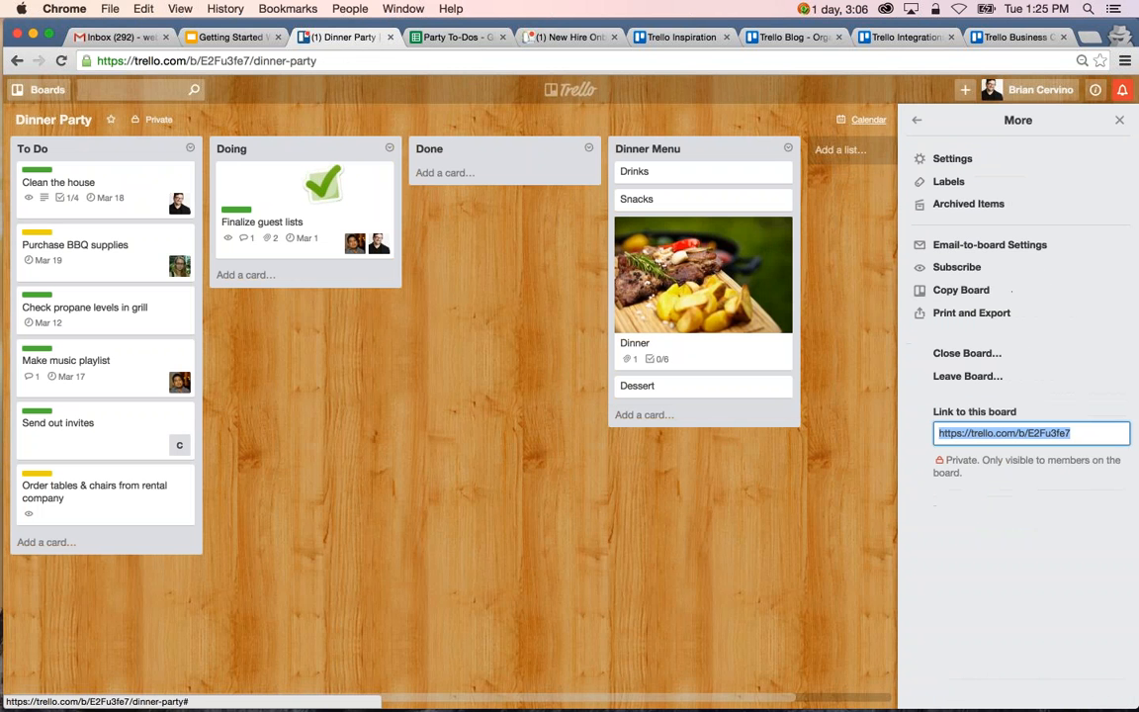
click(1004, 268)
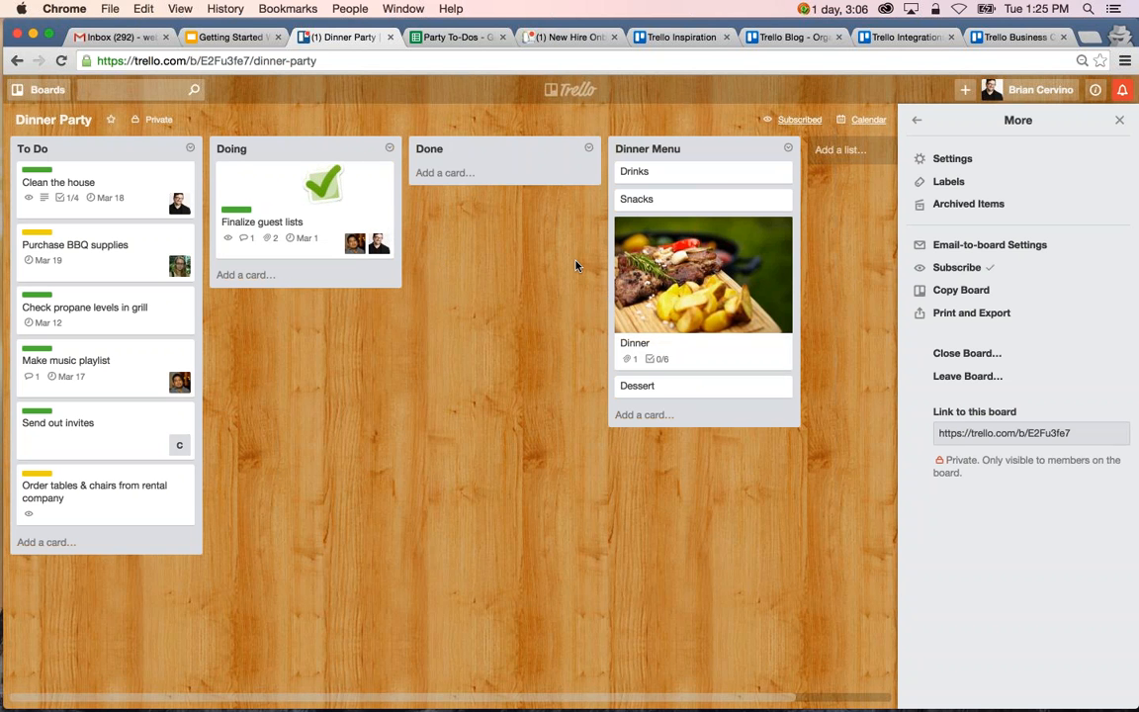
click(590, 150)
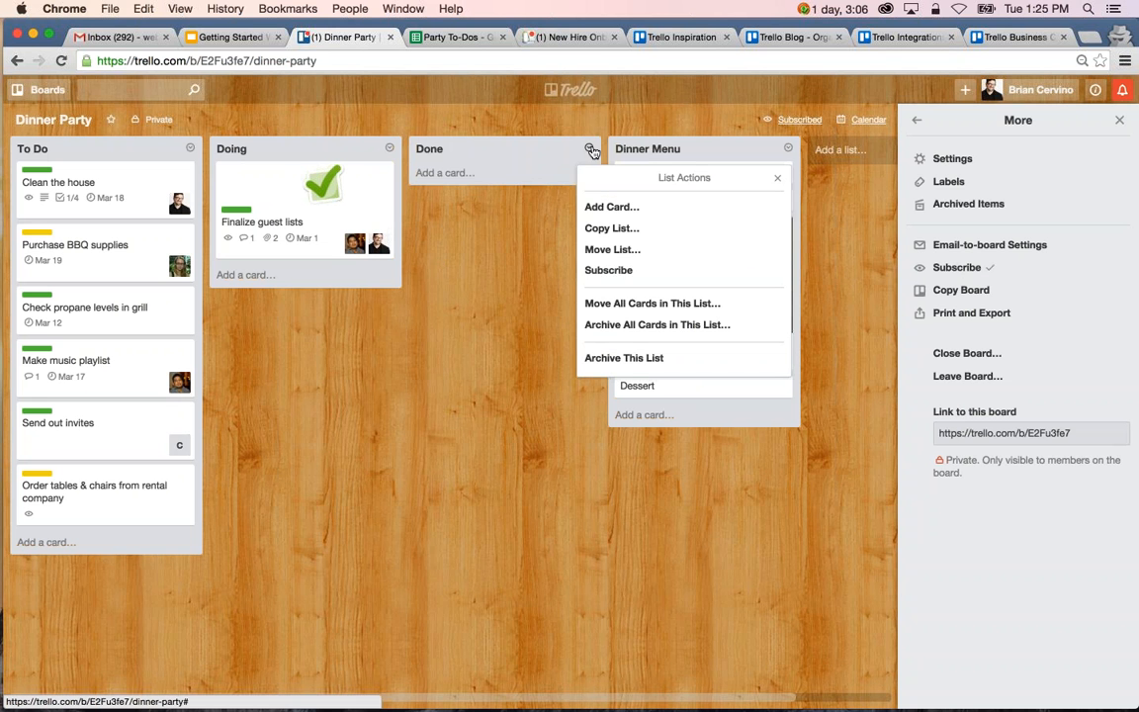
click(663, 272)
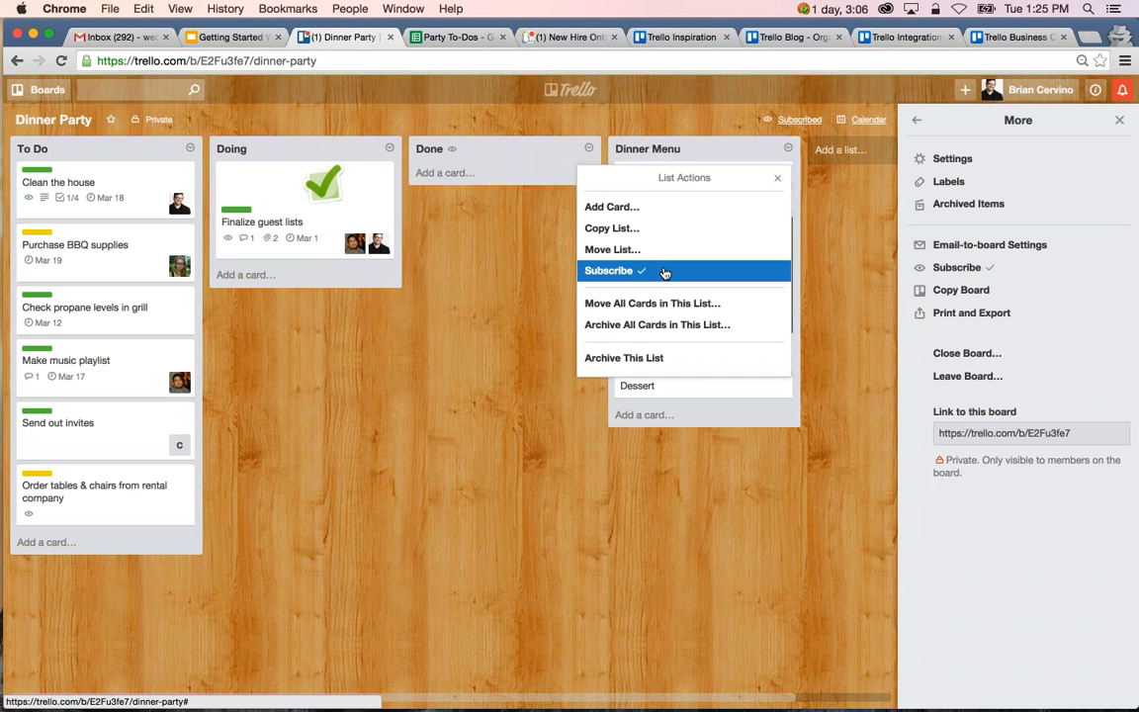
click(507, 298)
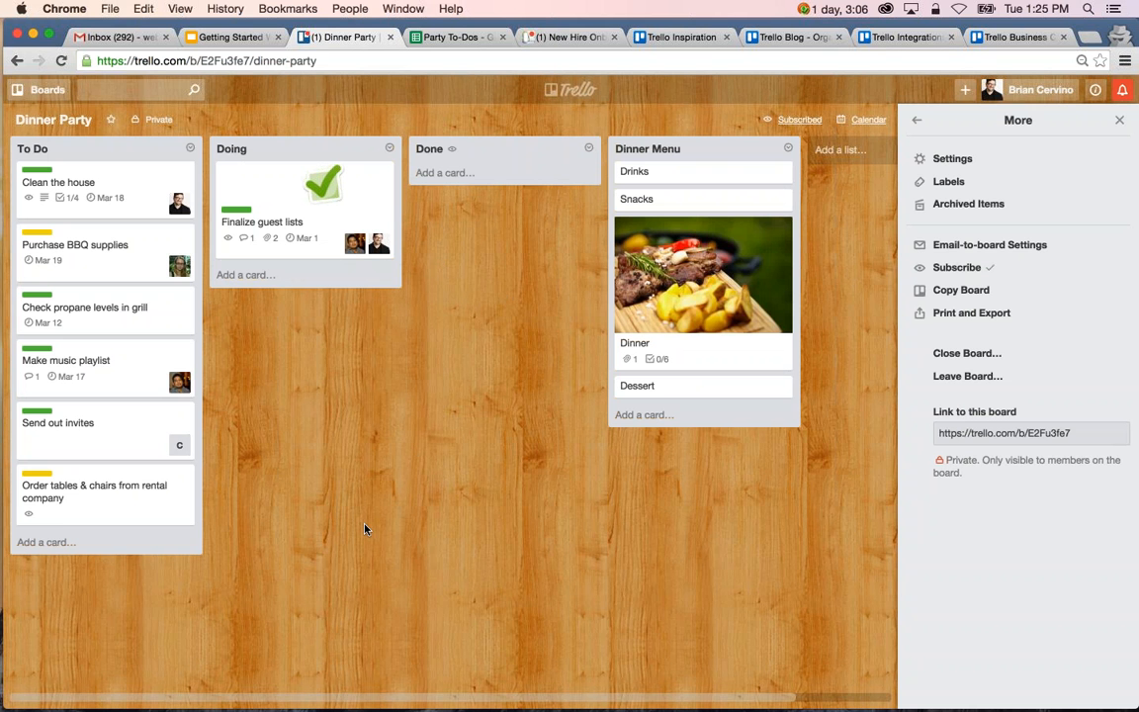
Copy the Order tables & chairs card within To Do, adding "(copy)" to its title and keeping its label, and view the copied card.
click(132, 506)
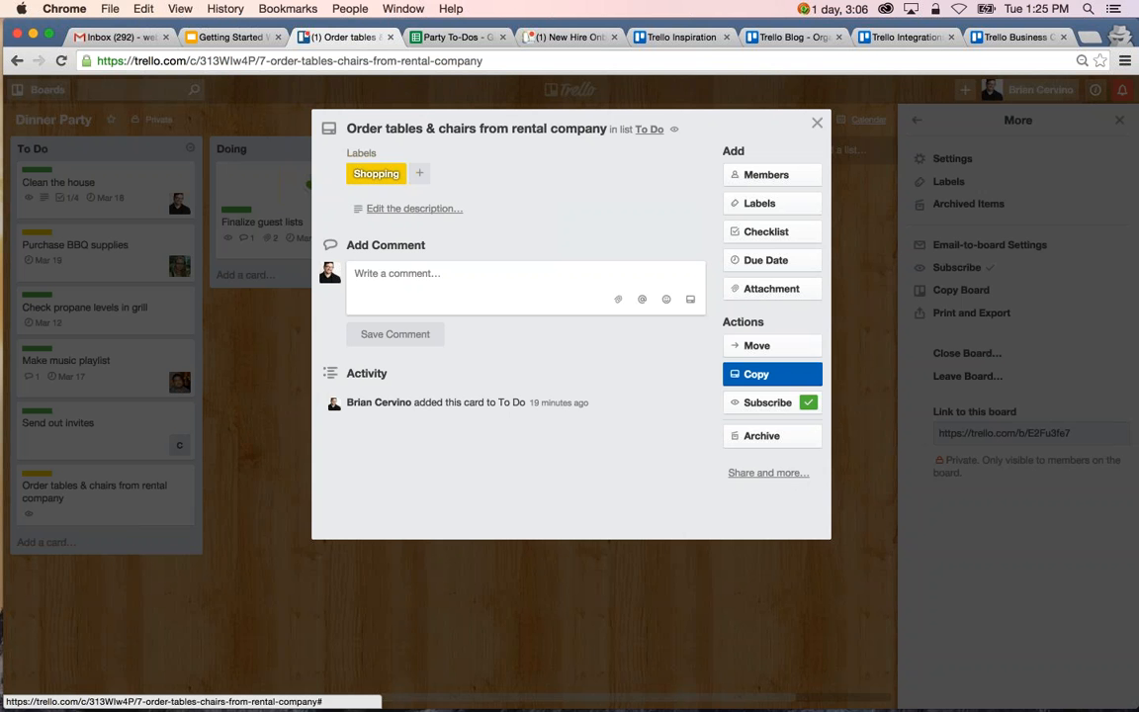
click(771, 374)
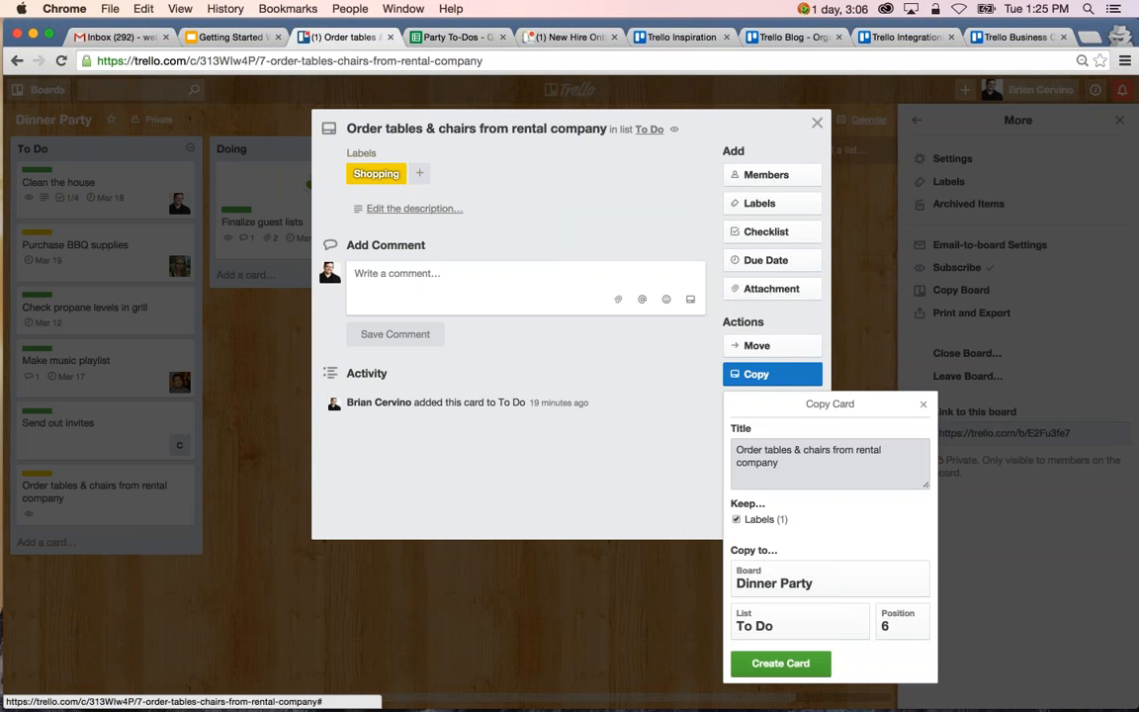
click(818, 464)
text((co)
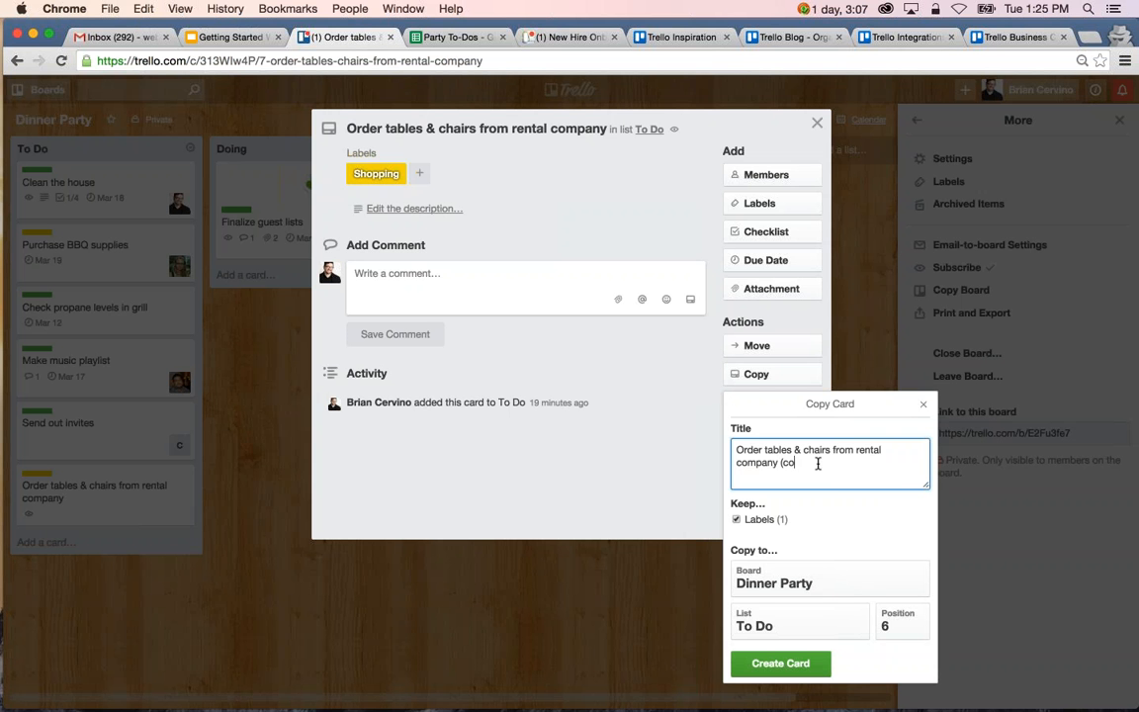
text(py))
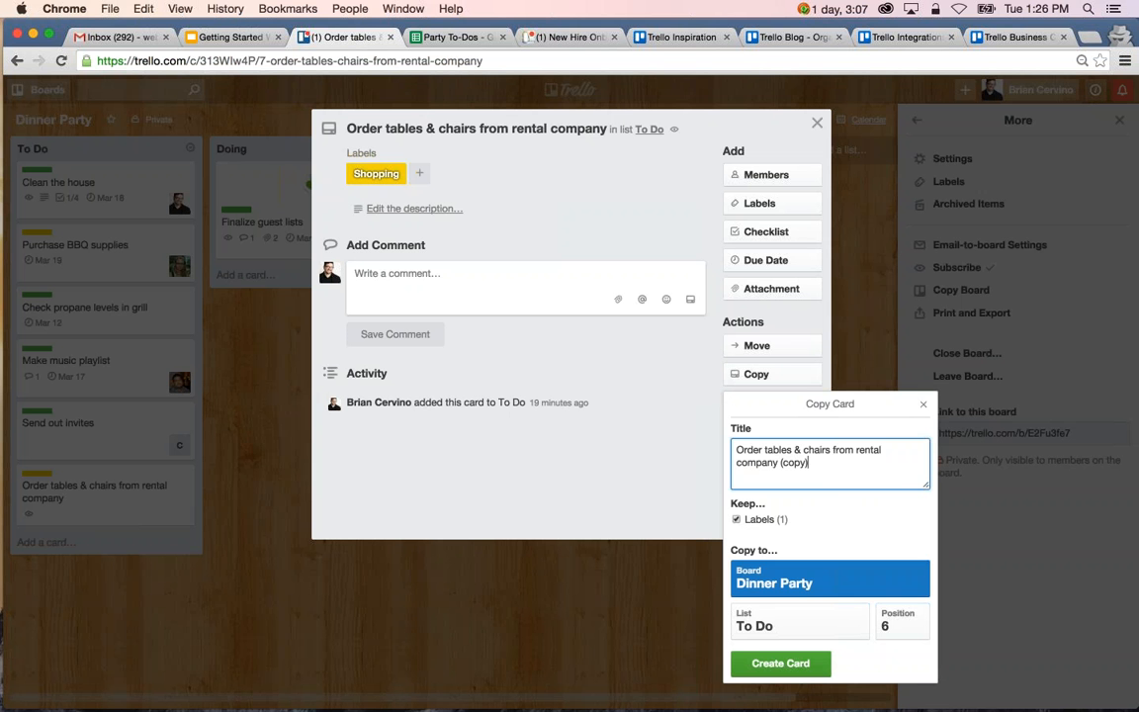
click(781, 579)
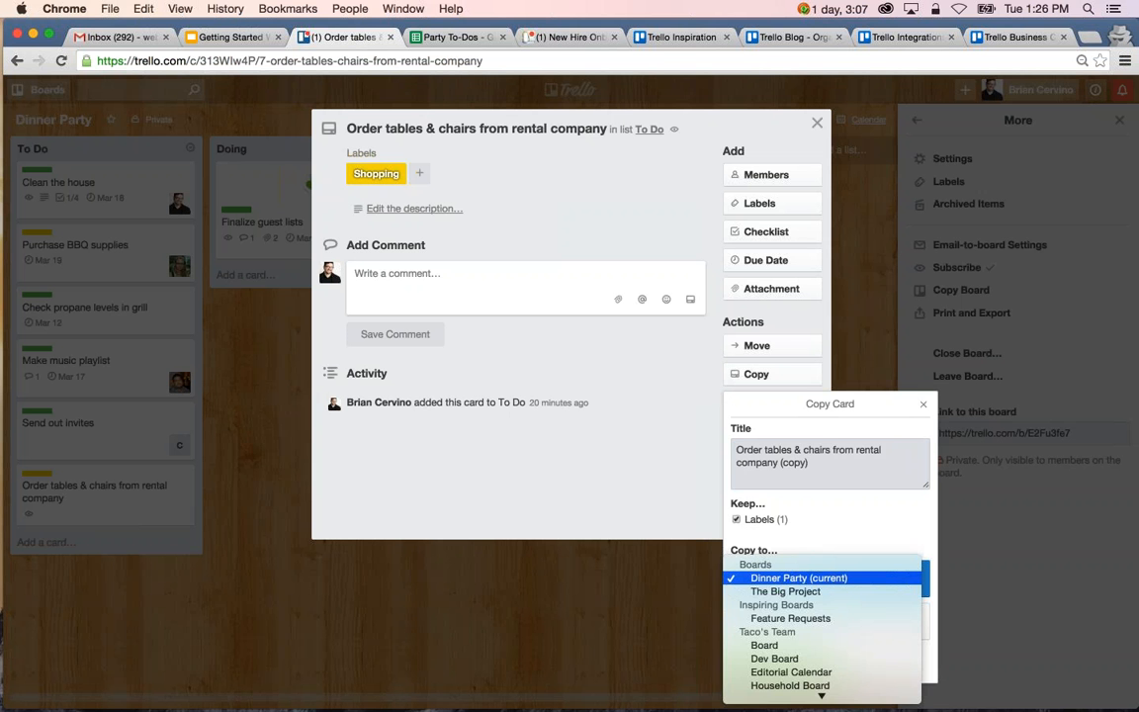
click(795, 578)
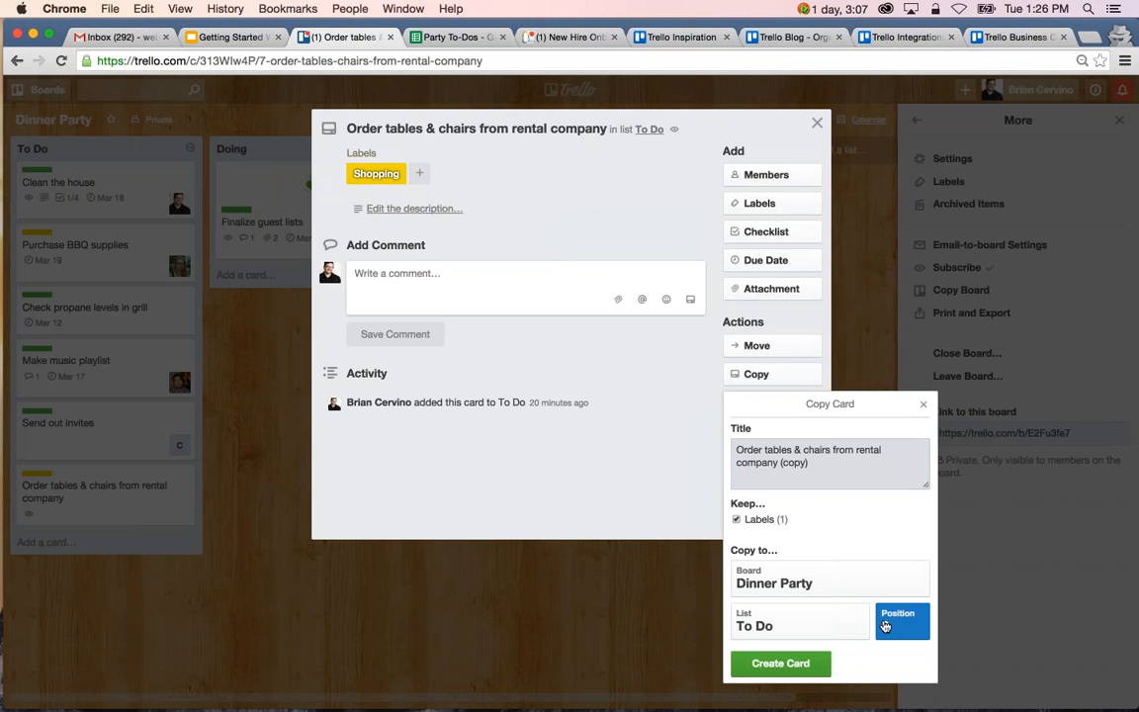
click(761, 667)
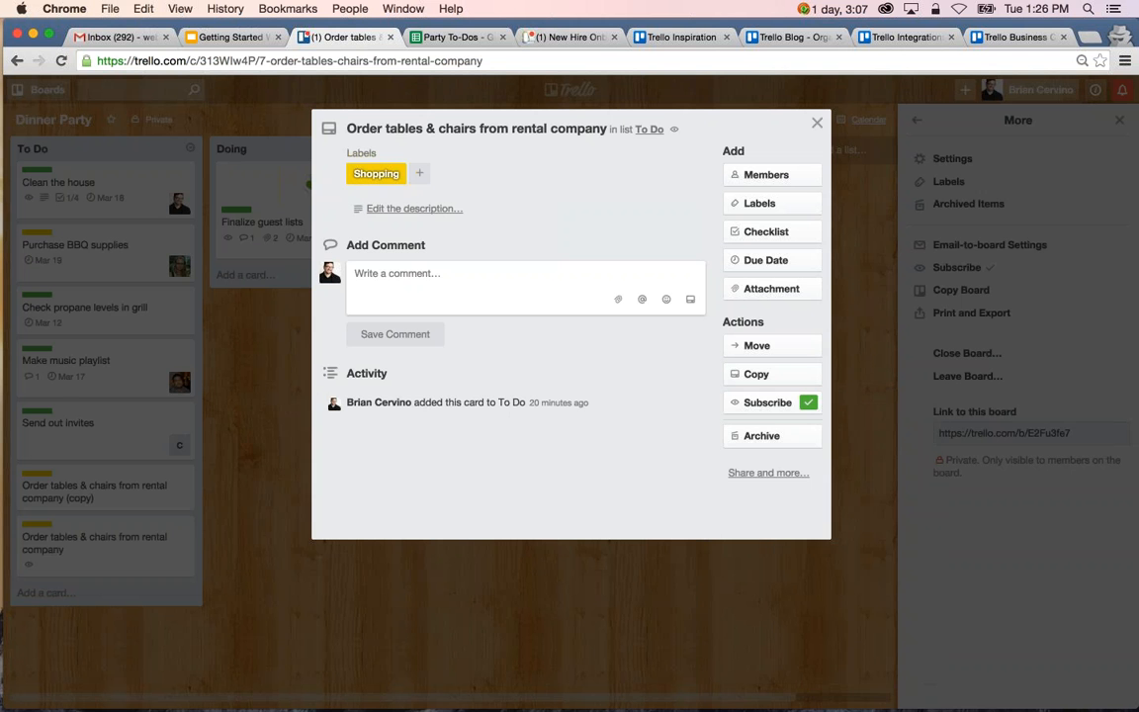
click(442, 618)
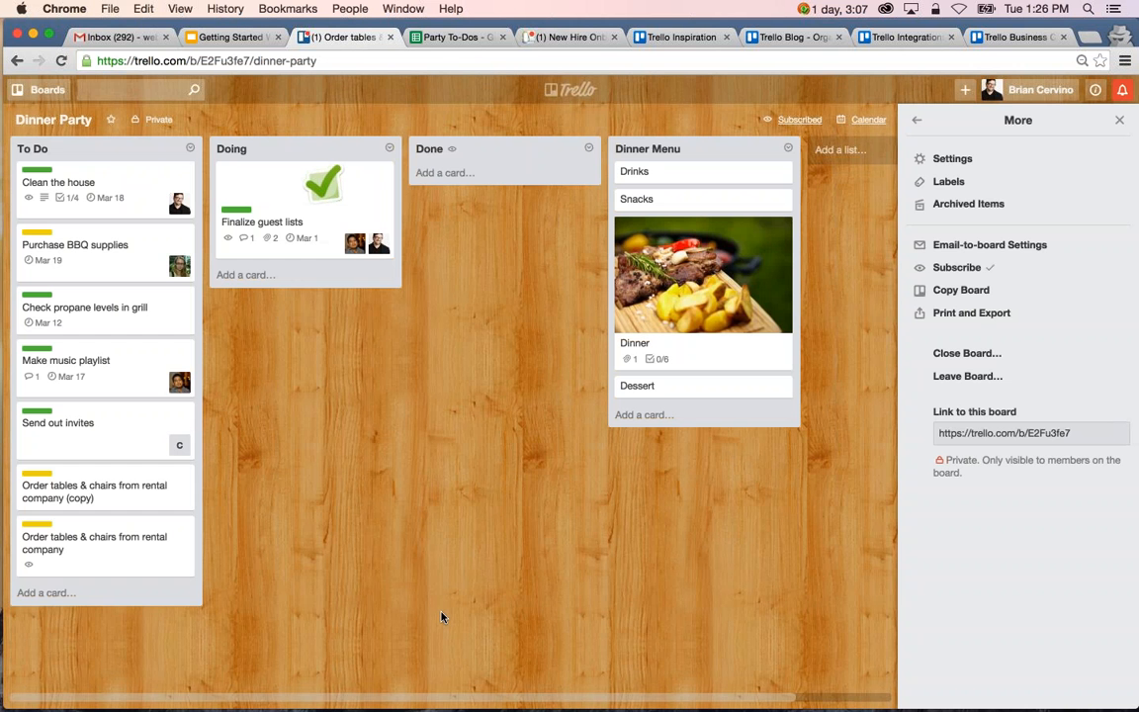
click(150, 497)
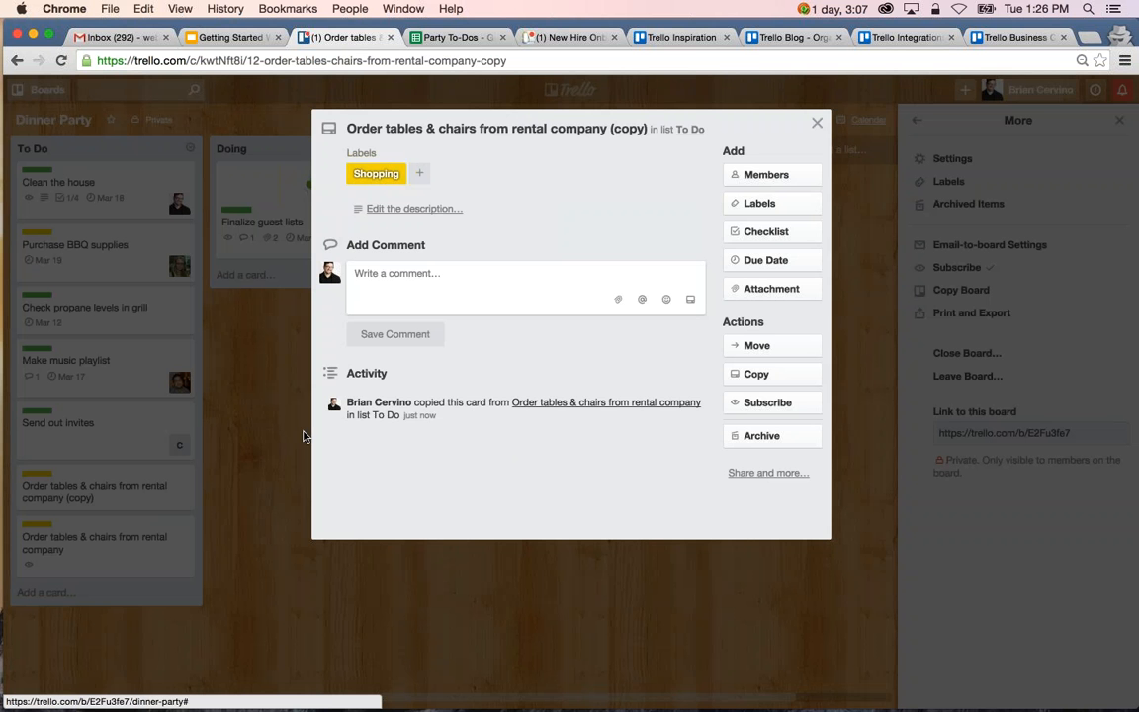
click(287, 480)
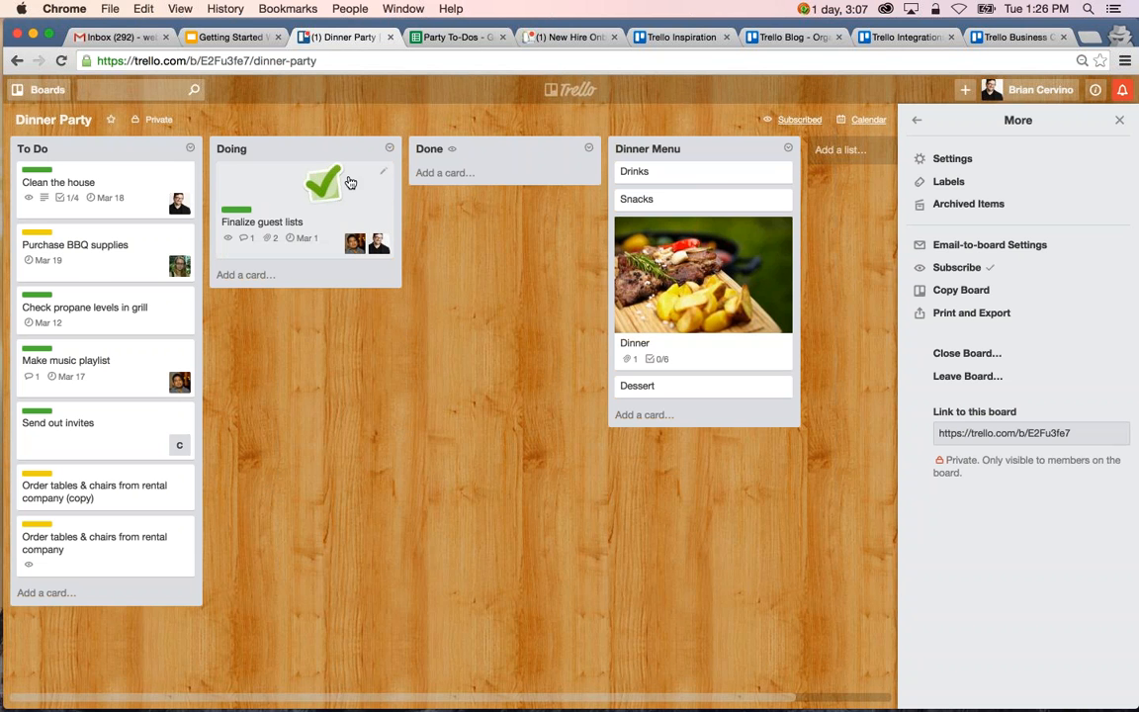
Copy the To Do list with all its cards as a new list named "To Do (copy)".
click(189, 148)
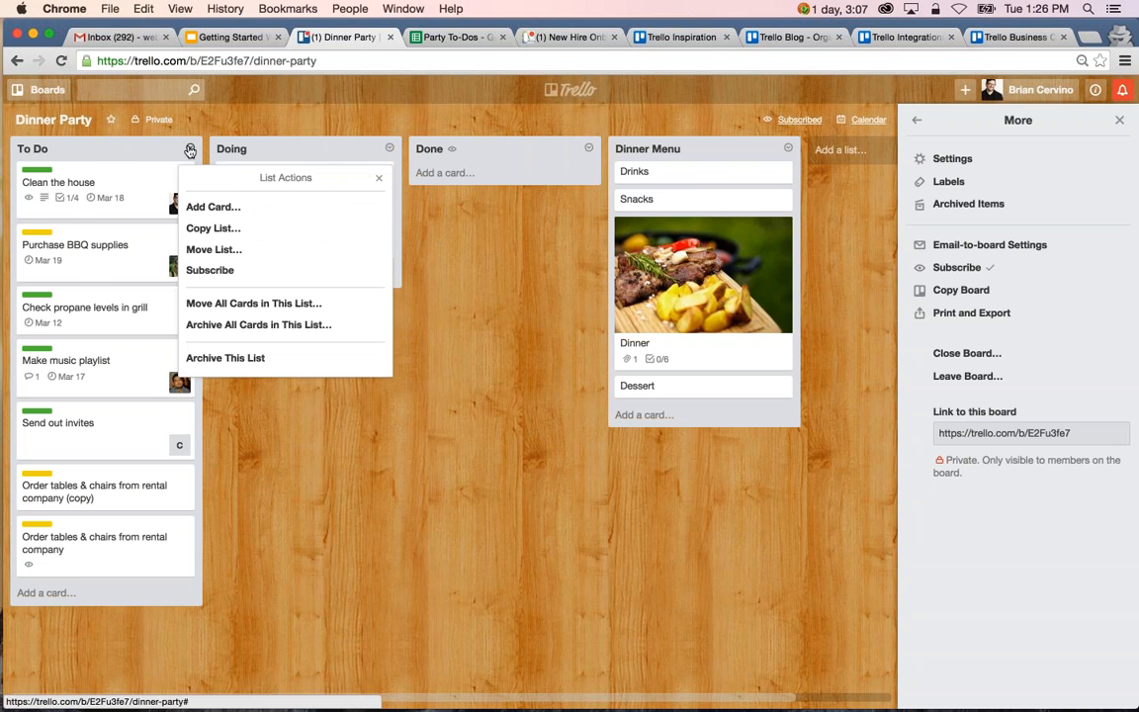
click(212, 228)
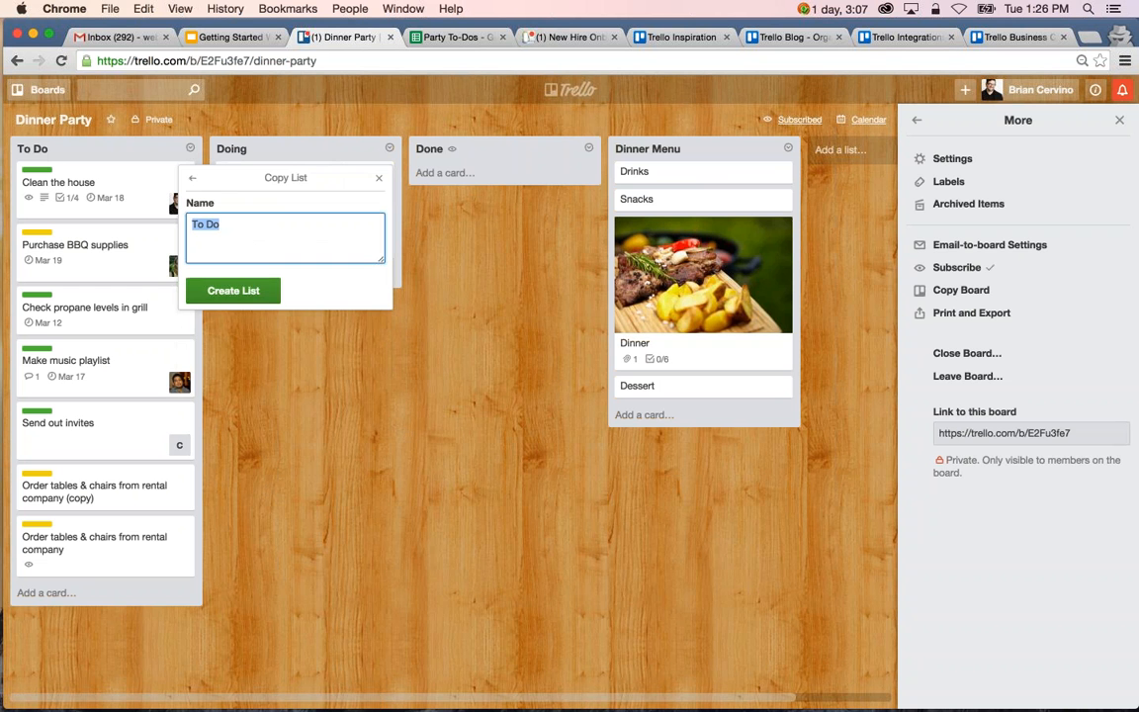
click(250, 234)
text((c)
key(BackSpace)
key(BackSpace)
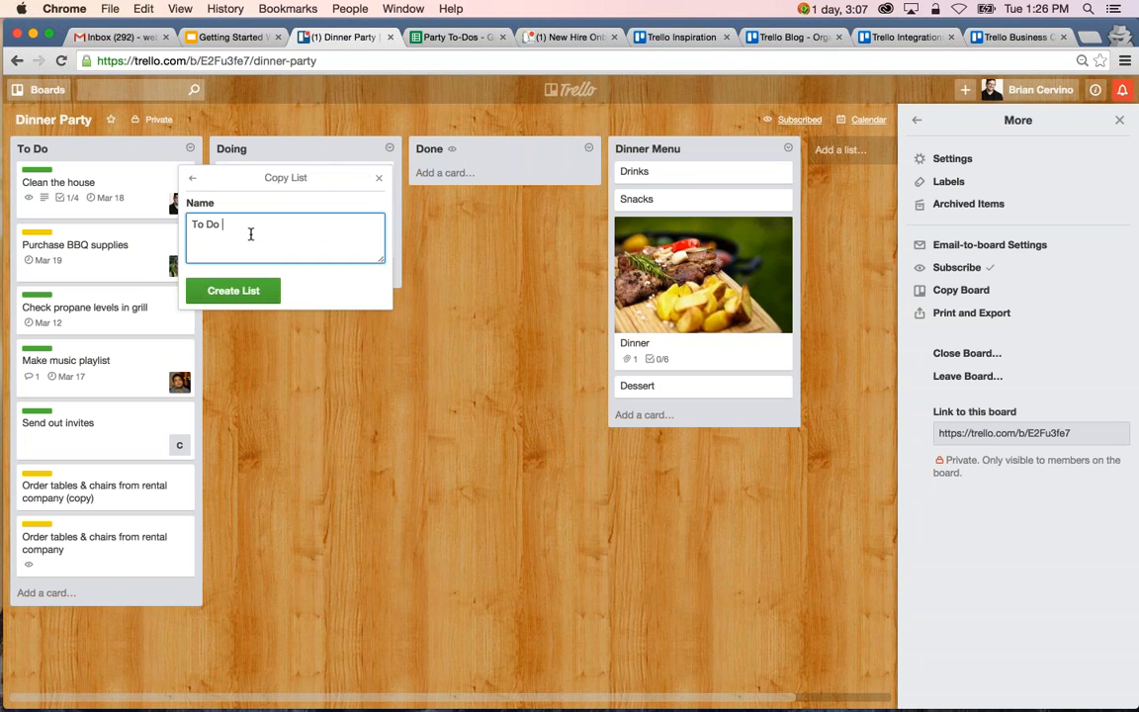
text((copy))
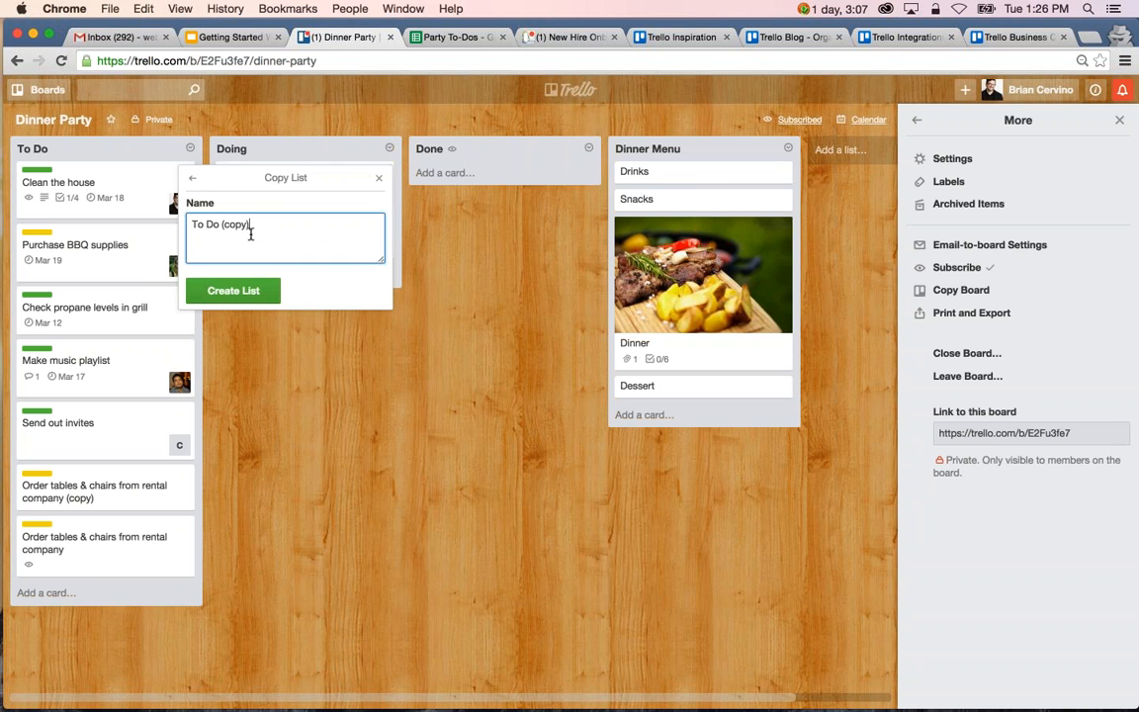
click(233, 291)
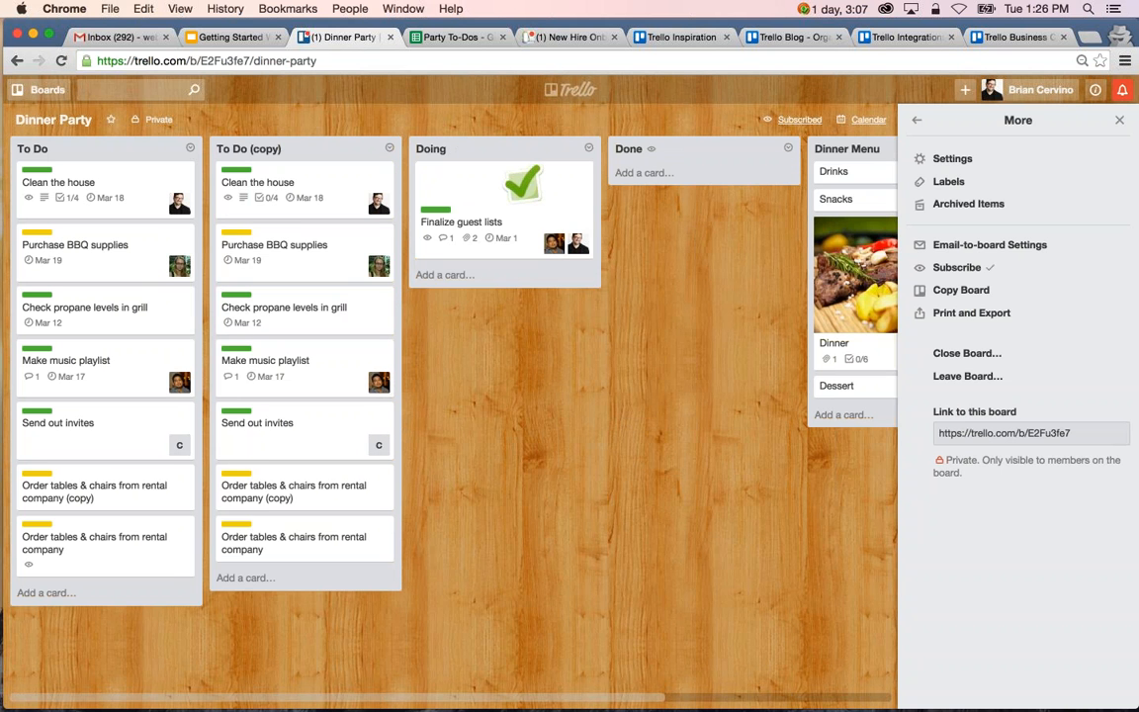
Archive the whole "To Do (copy)" list on the Dinner Party board.
click(390, 150)
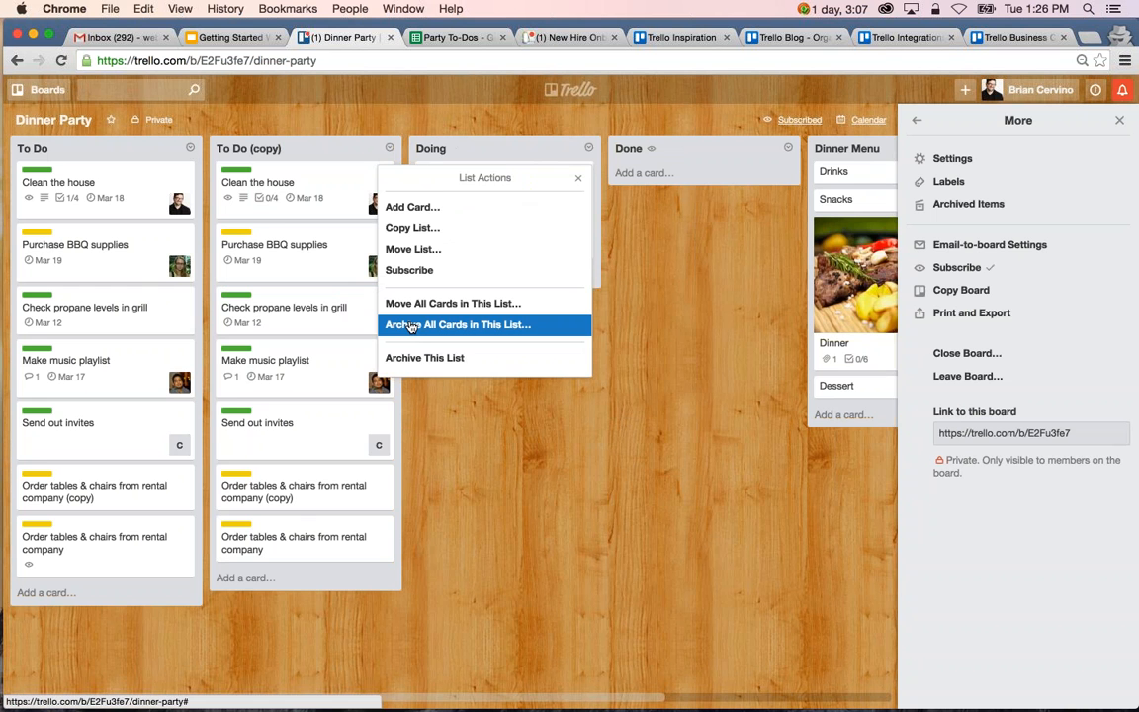
click(415, 358)
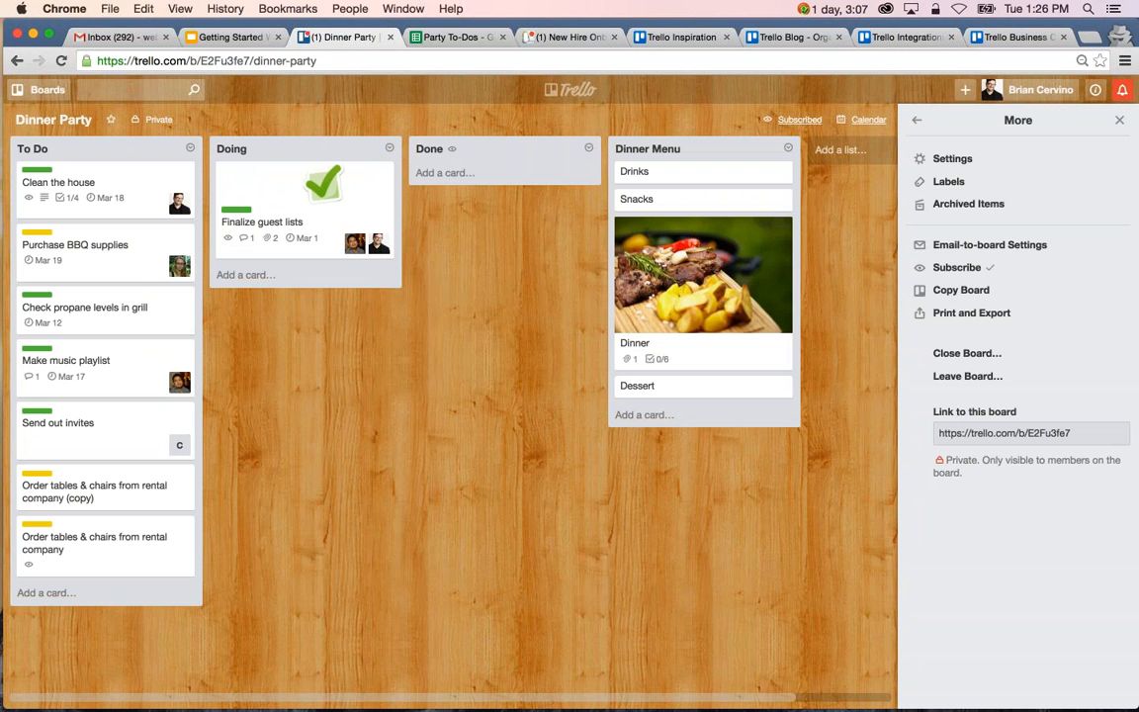
Start a copy of the New Hire Onboarding board, titled "New Hire Onboarding - " followed by the new hire's first name.
click(558, 37)
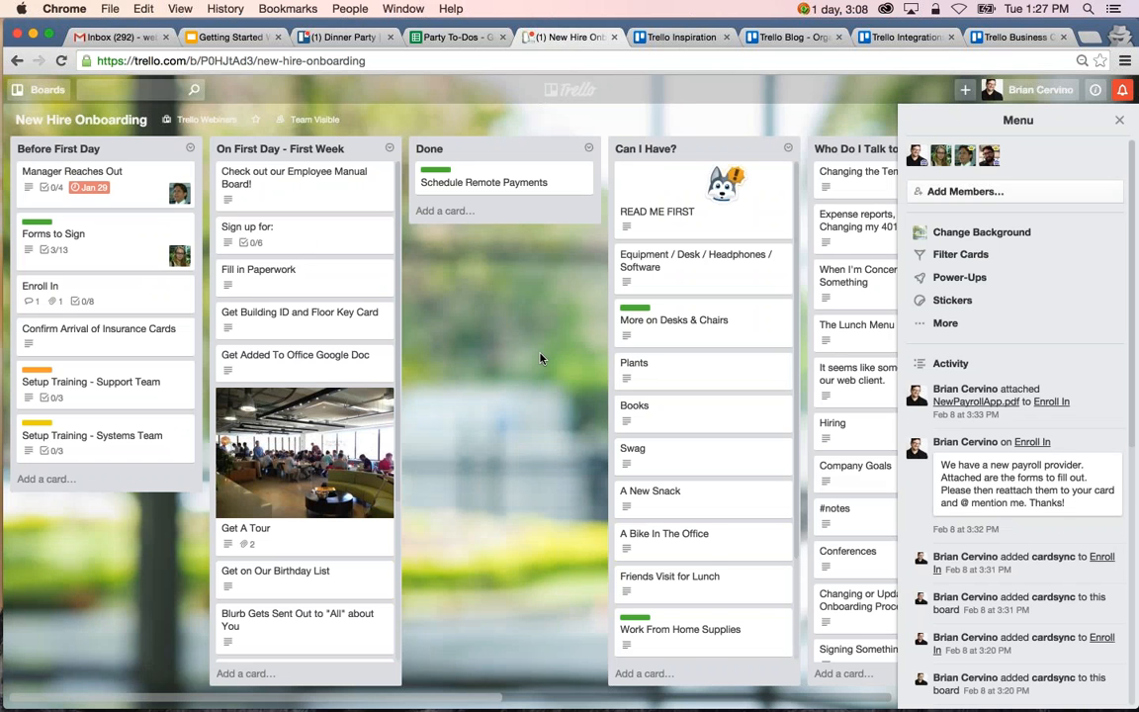
scroll(540, 357, right, 15)
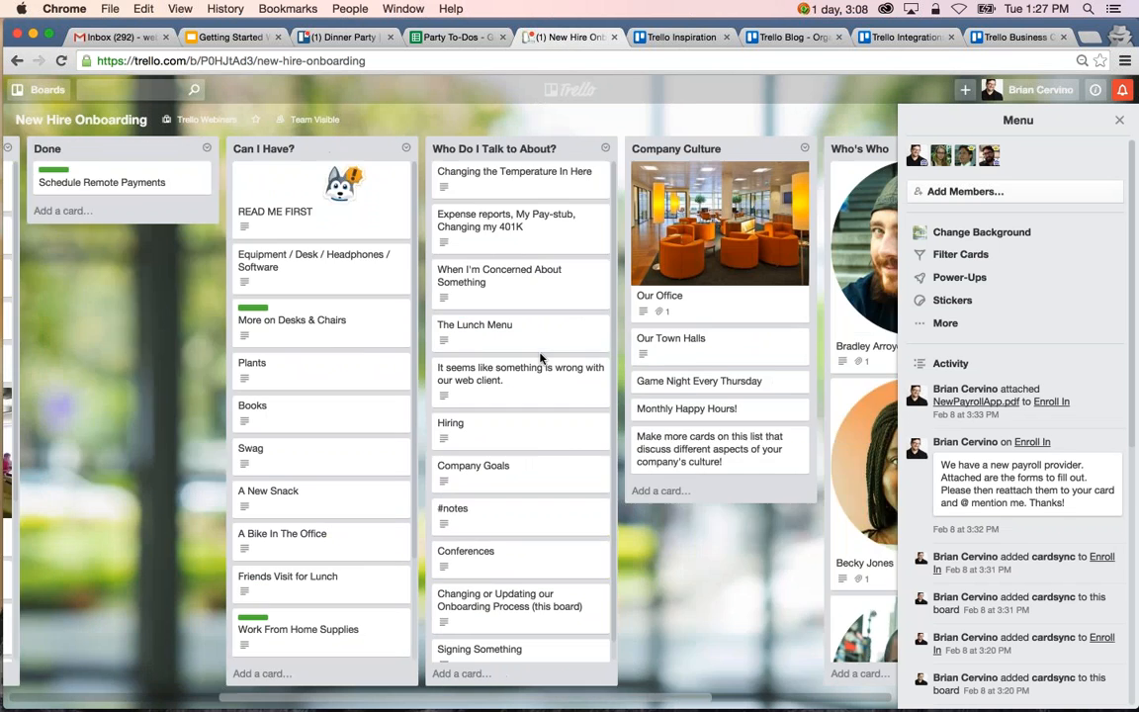
scroll(450, 396, left, 15)
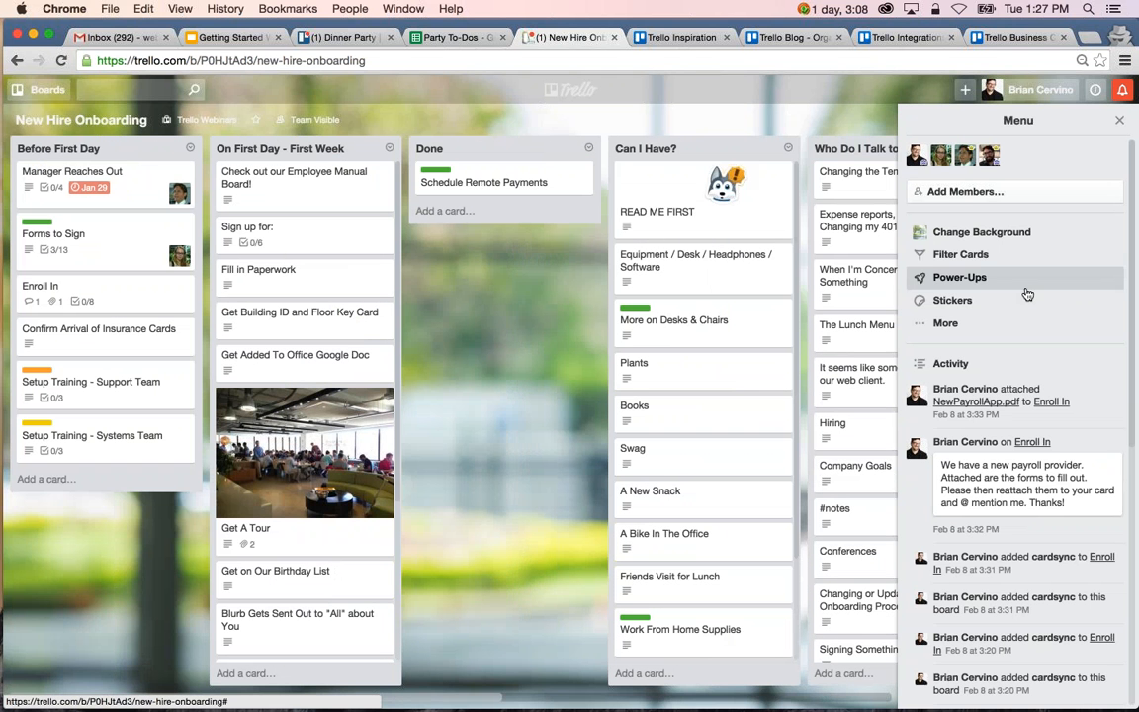
click(945, 322)
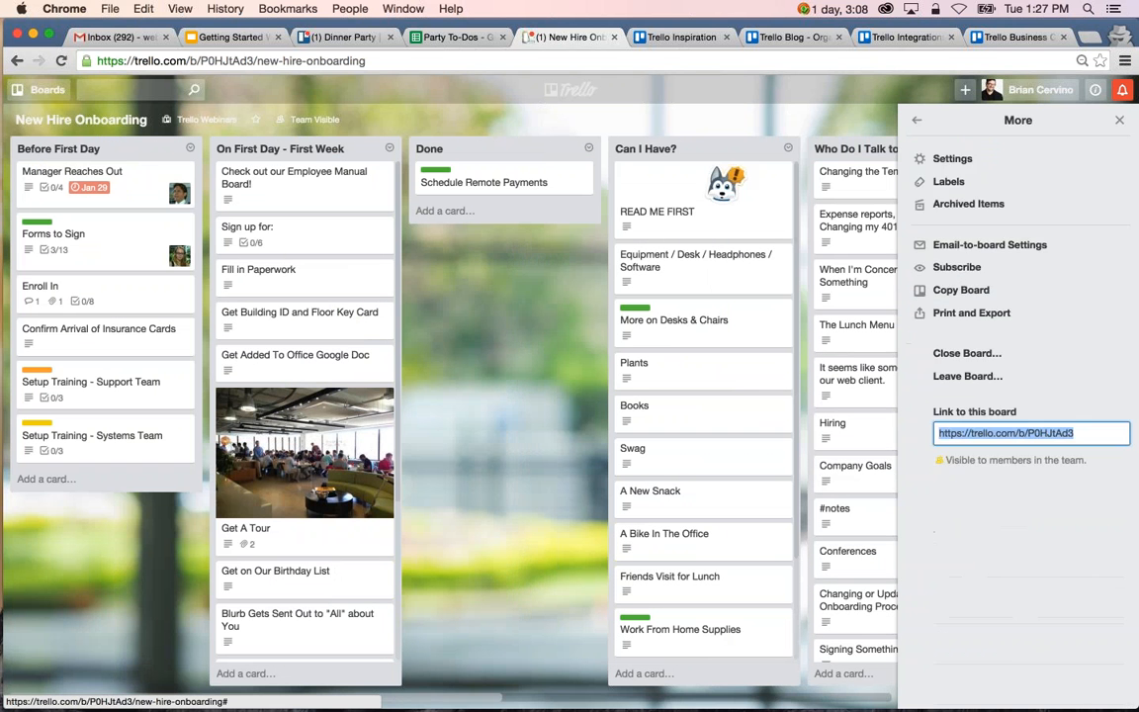
click(972, 292)
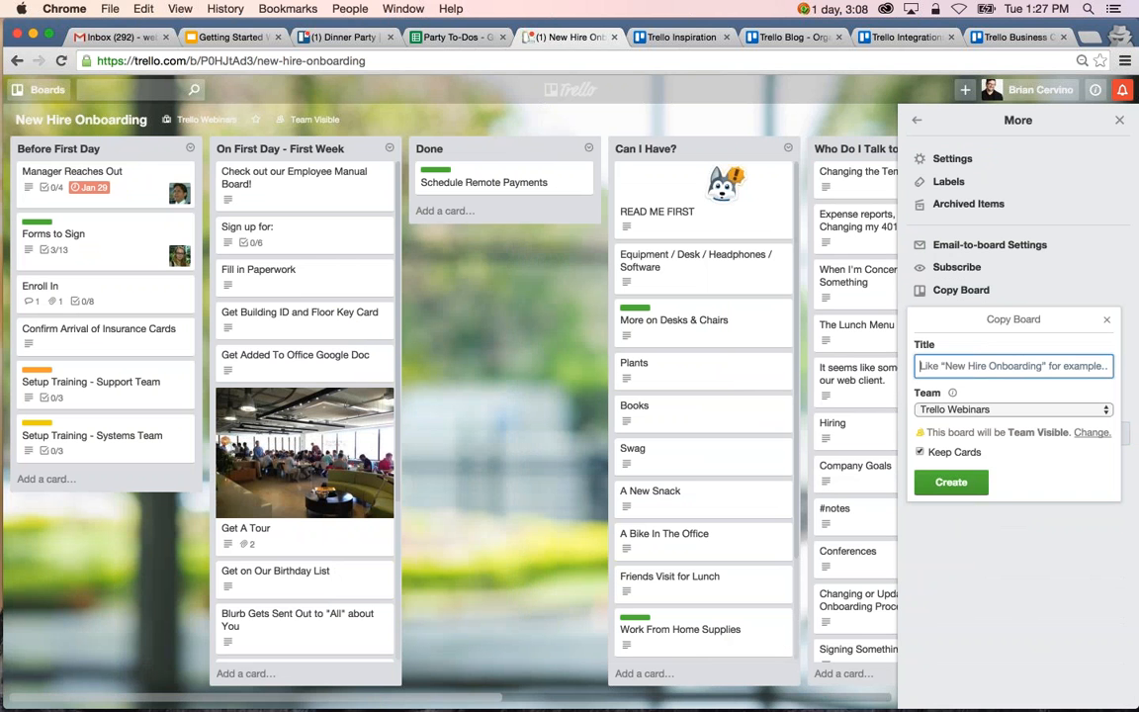
text(New HIre)
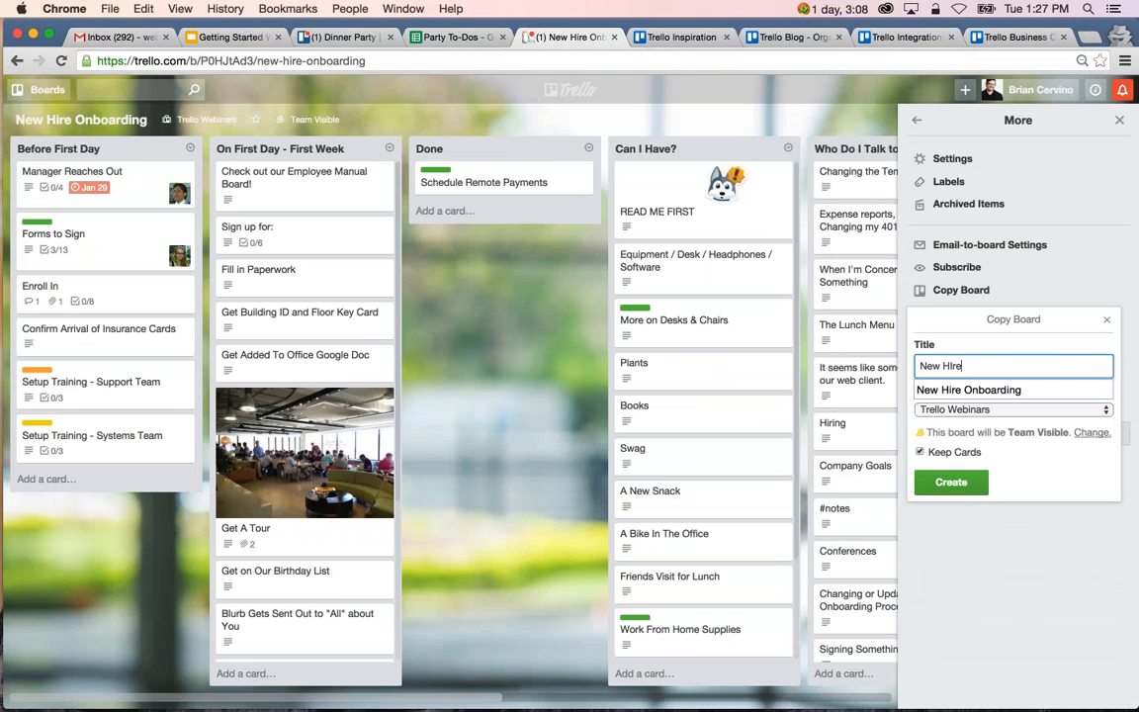
key(BackSpace)
key(BackSpace)
key(BackSpace)
key(Down)
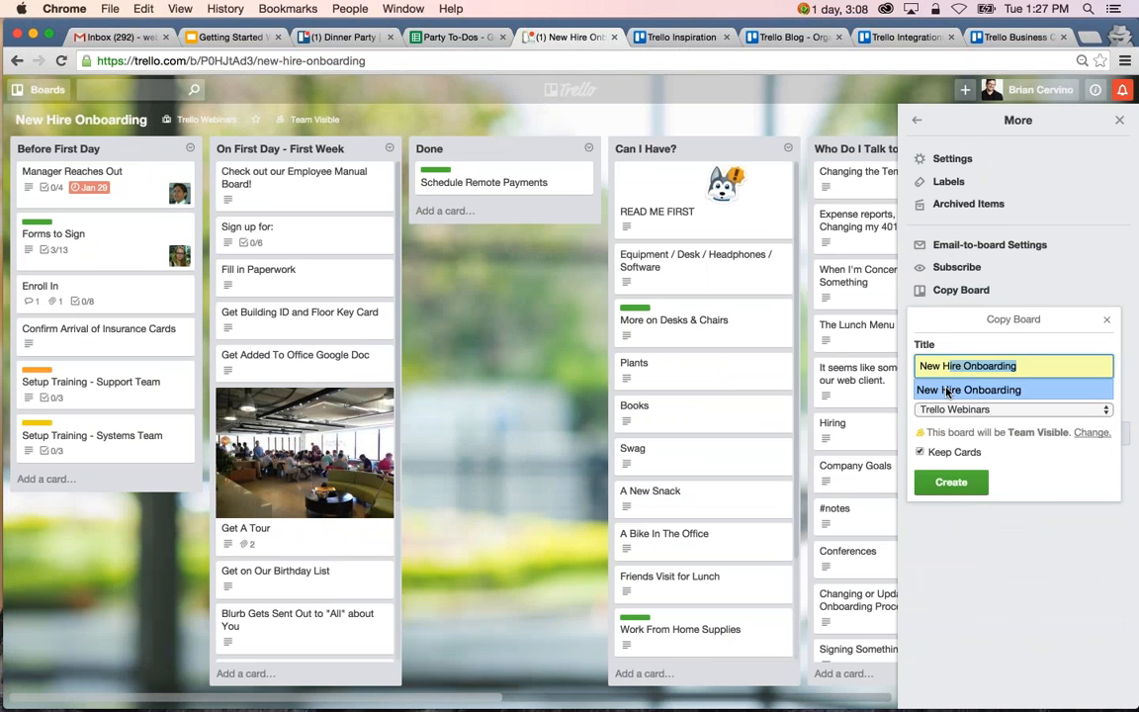
key(Return)
text(- Tom)
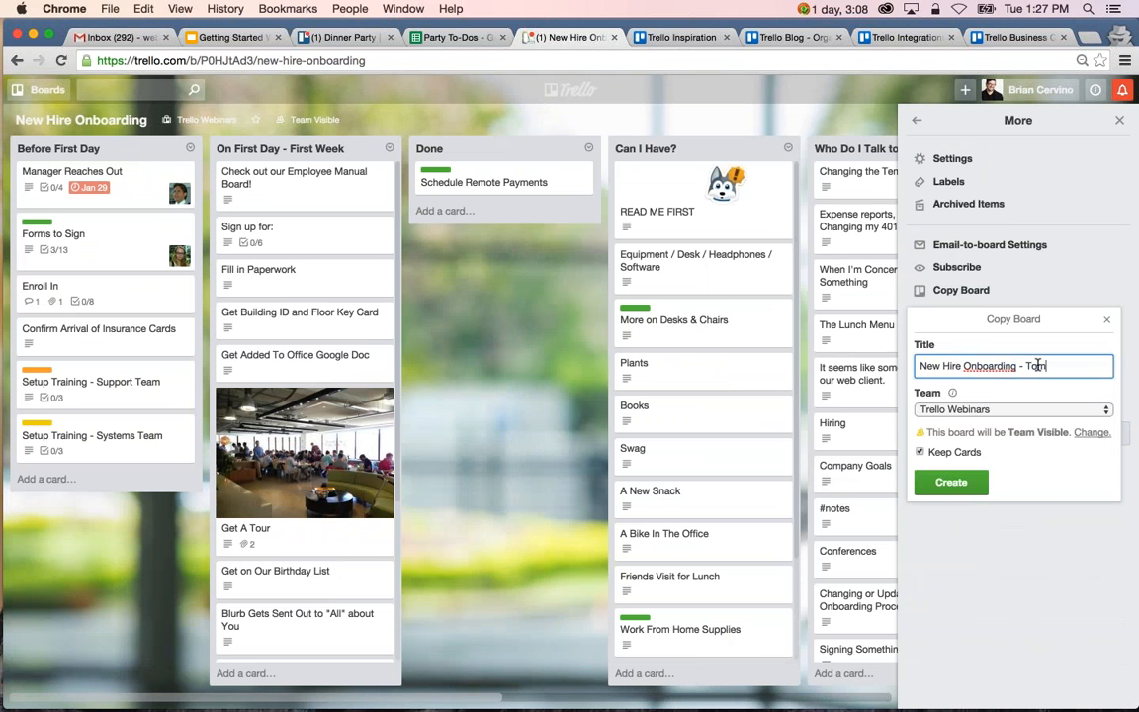
Assign the board copy to Taco's Team, make it Private with its cards kept, and create it.
click(996, 408)
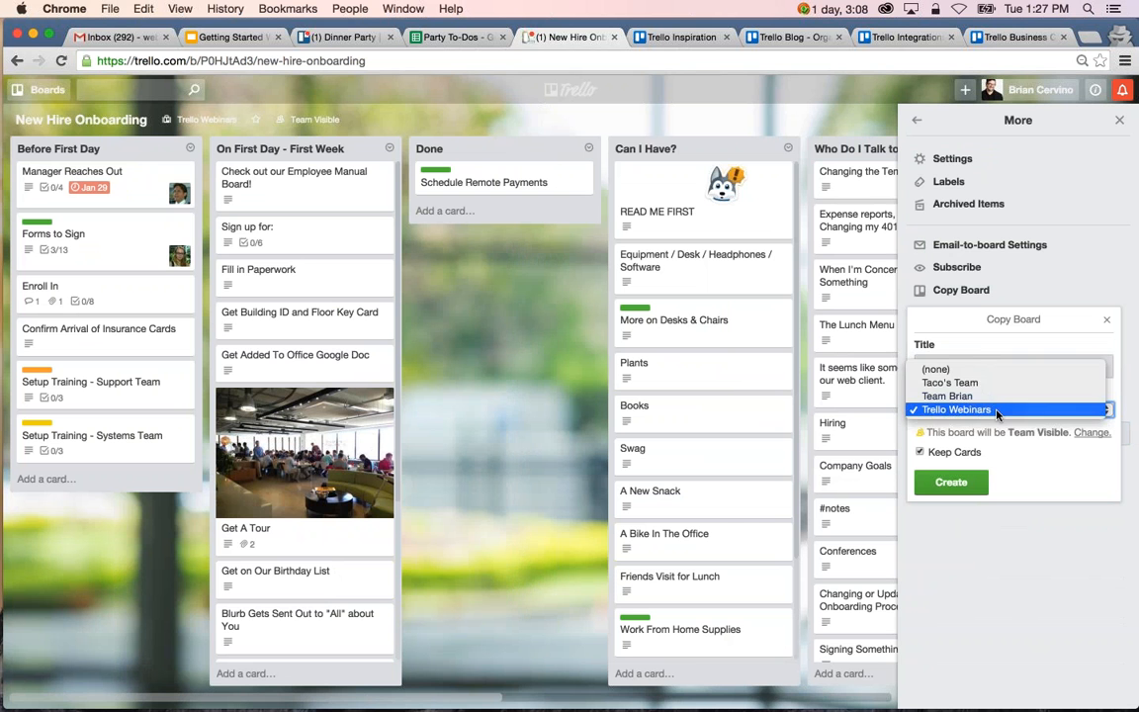
click(993, 395)
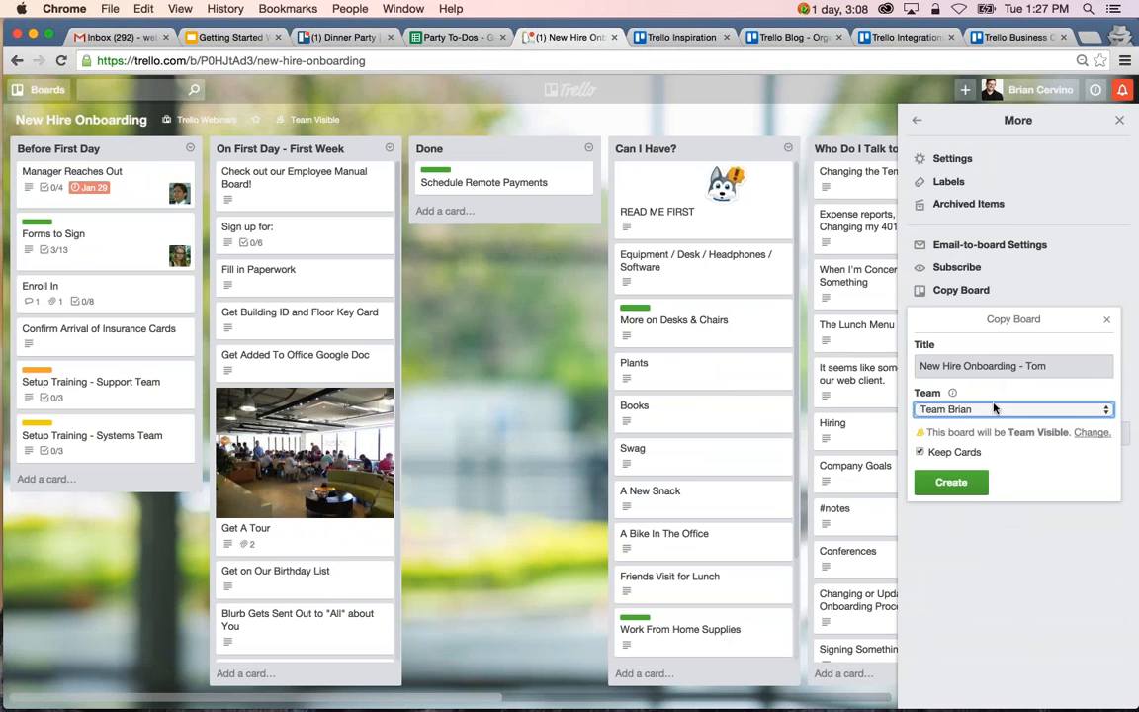
click(994, 409)
click(994, 395)
click(1091, 432)
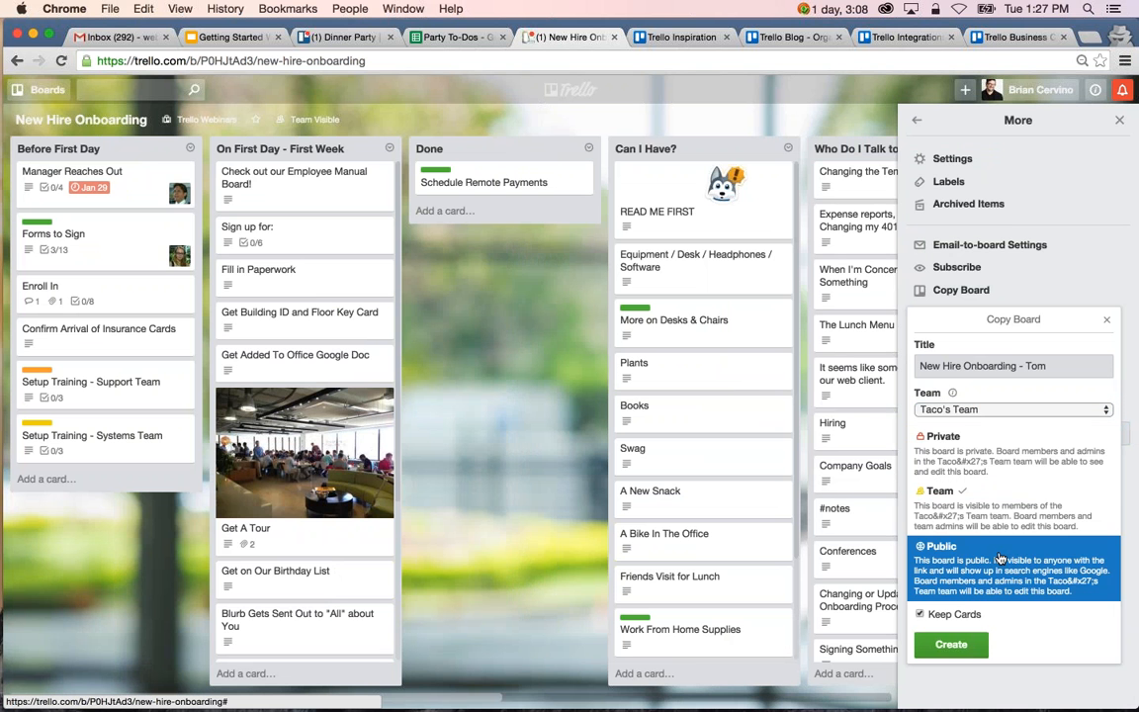
click(1029, 465)
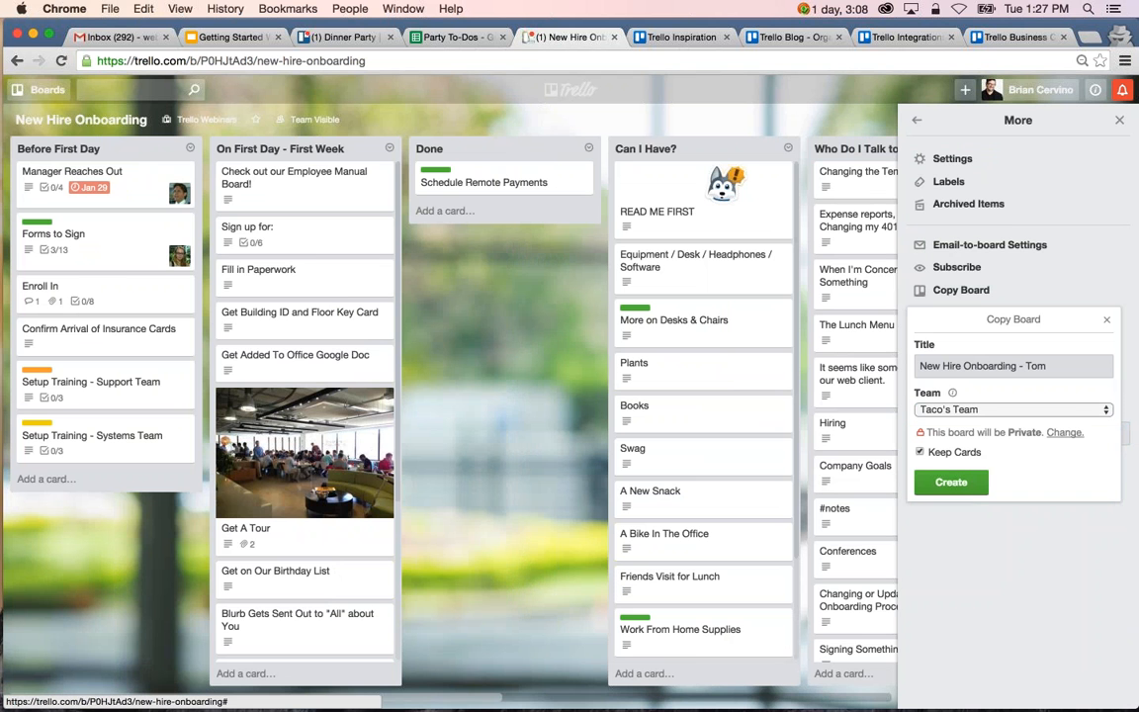
click(954, 484)
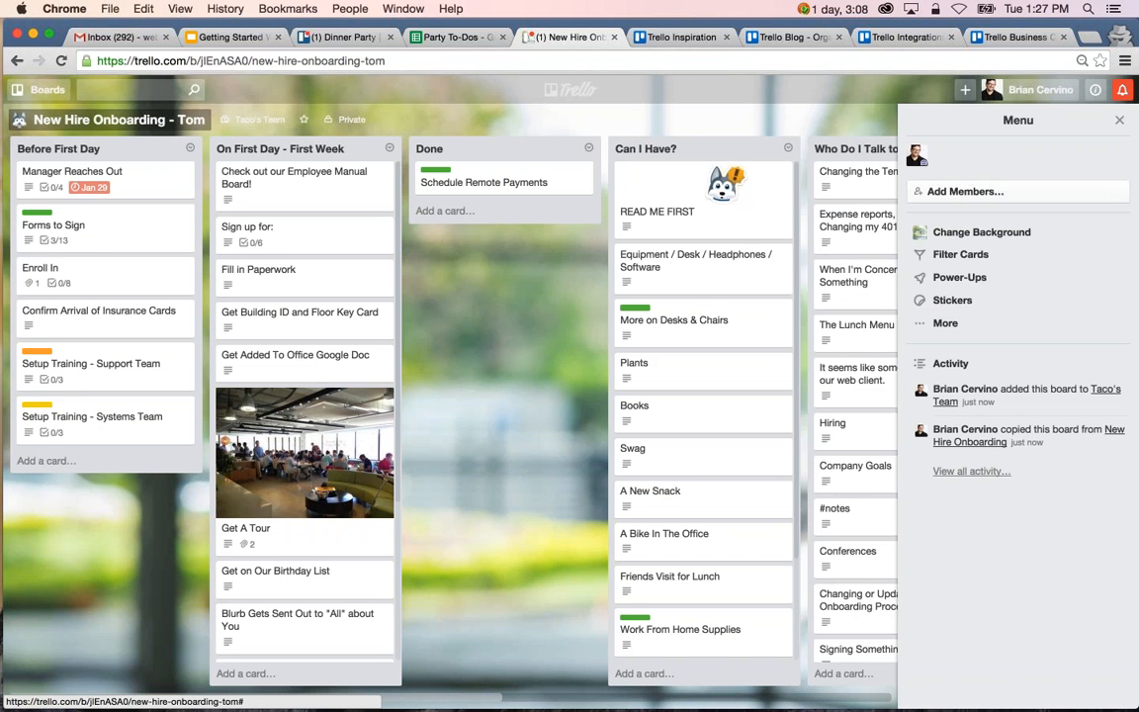
Add the new hire and the first listed Taco's Team member to the copied board, and return to the Dinner Party board.
click(975, 194)
text(tom)
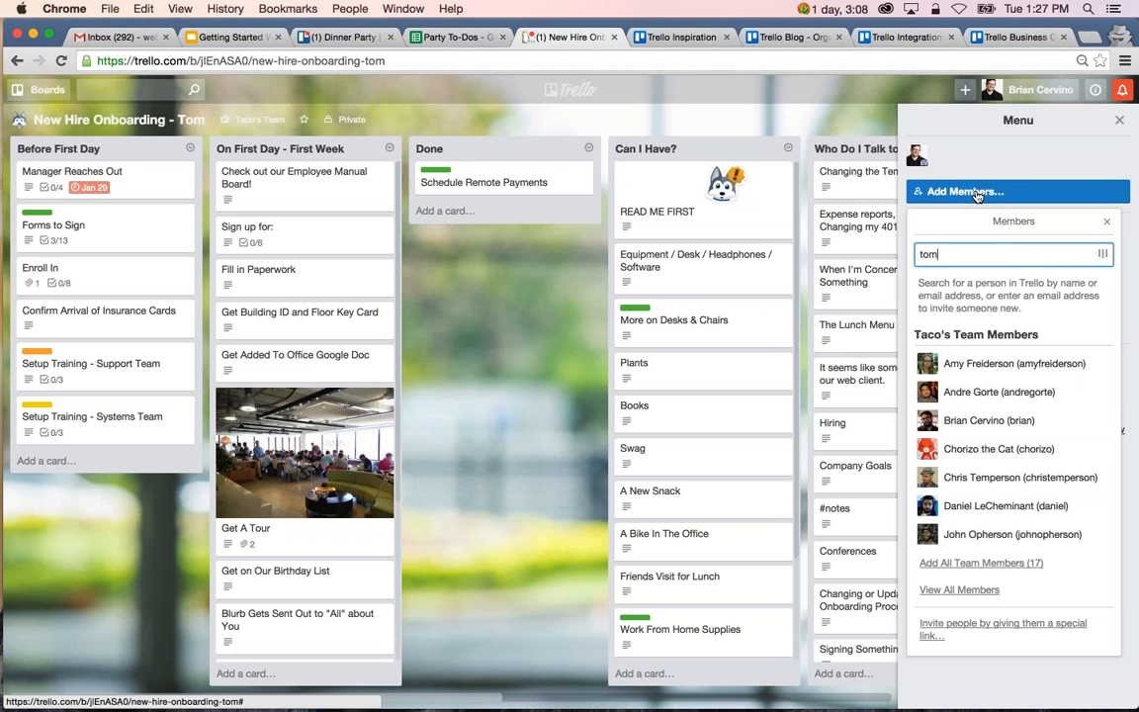
click(979, 307)
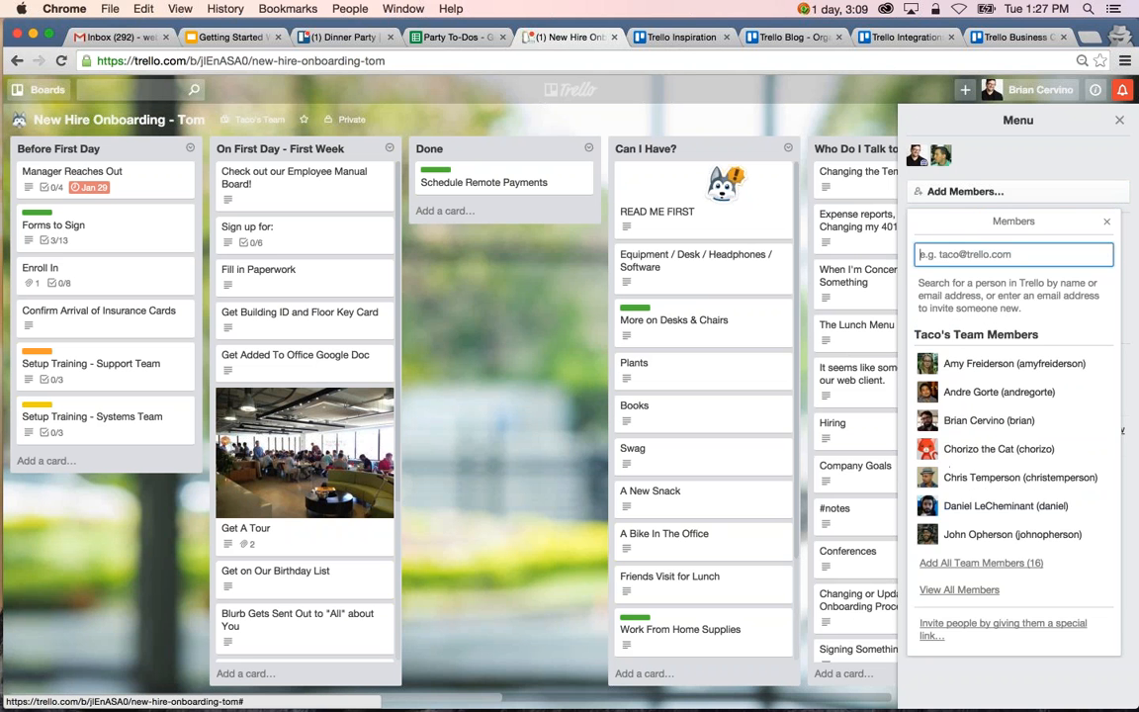
click(979, 364)
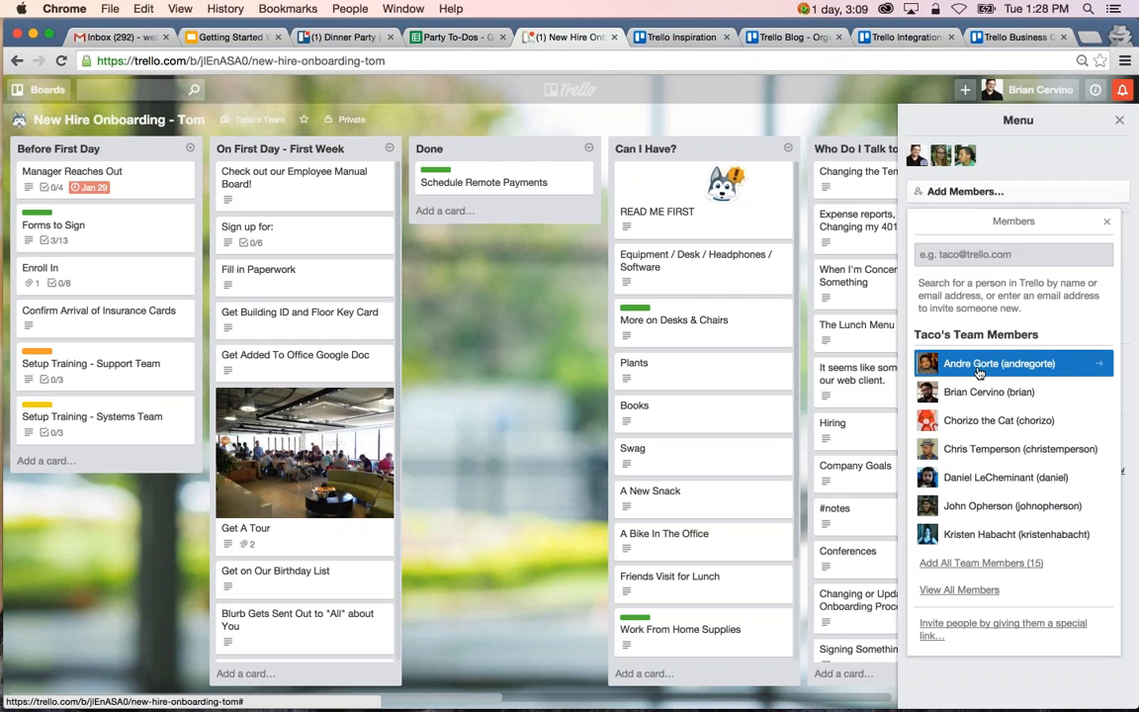
click(511, 534)
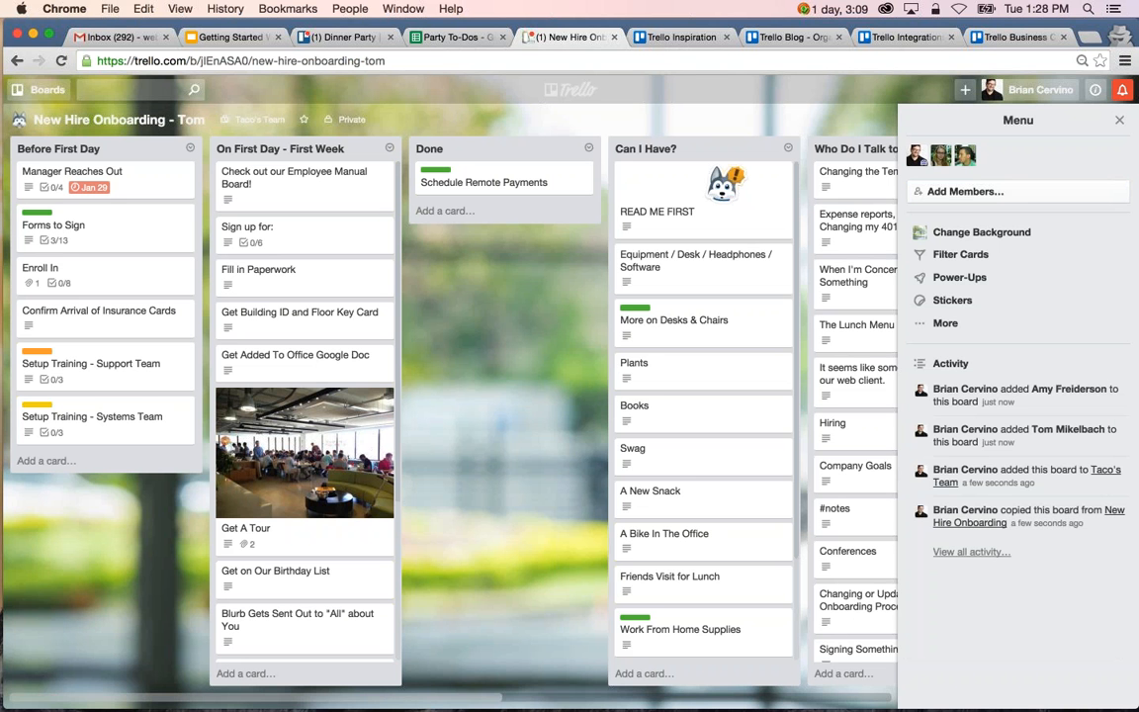
click(346, 39)
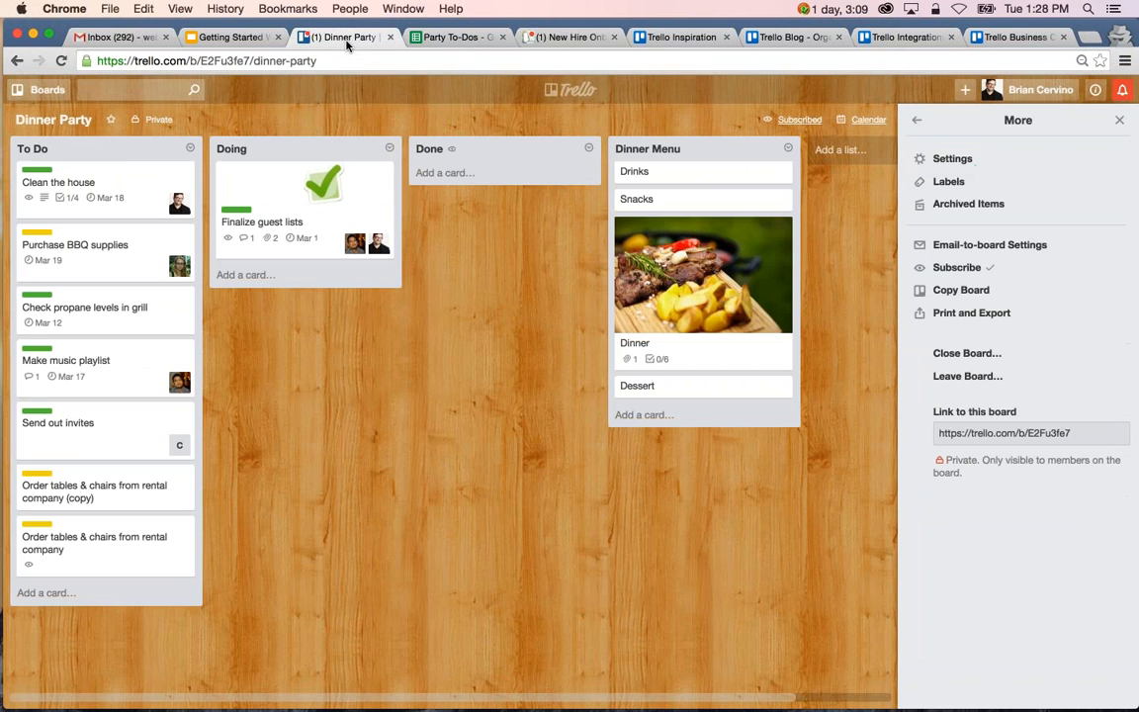
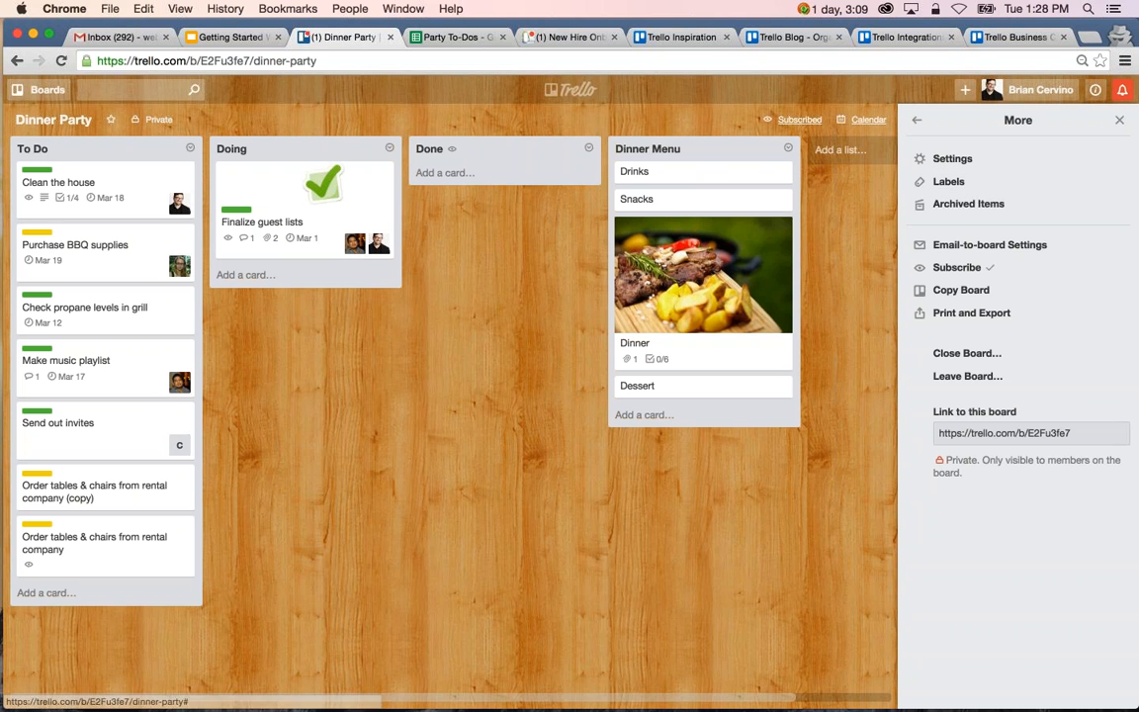
Open the account settings page in a new browser tab and switch to it.
click(1033, 90)
right_click(975, 209)
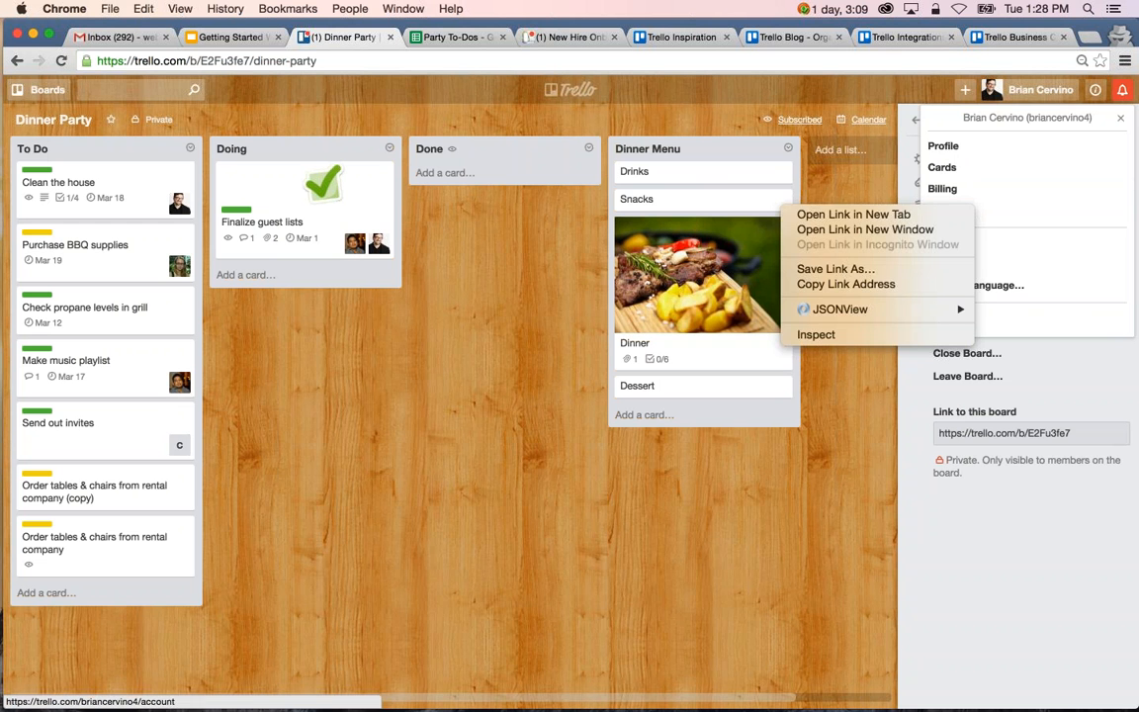
click(959, 213)
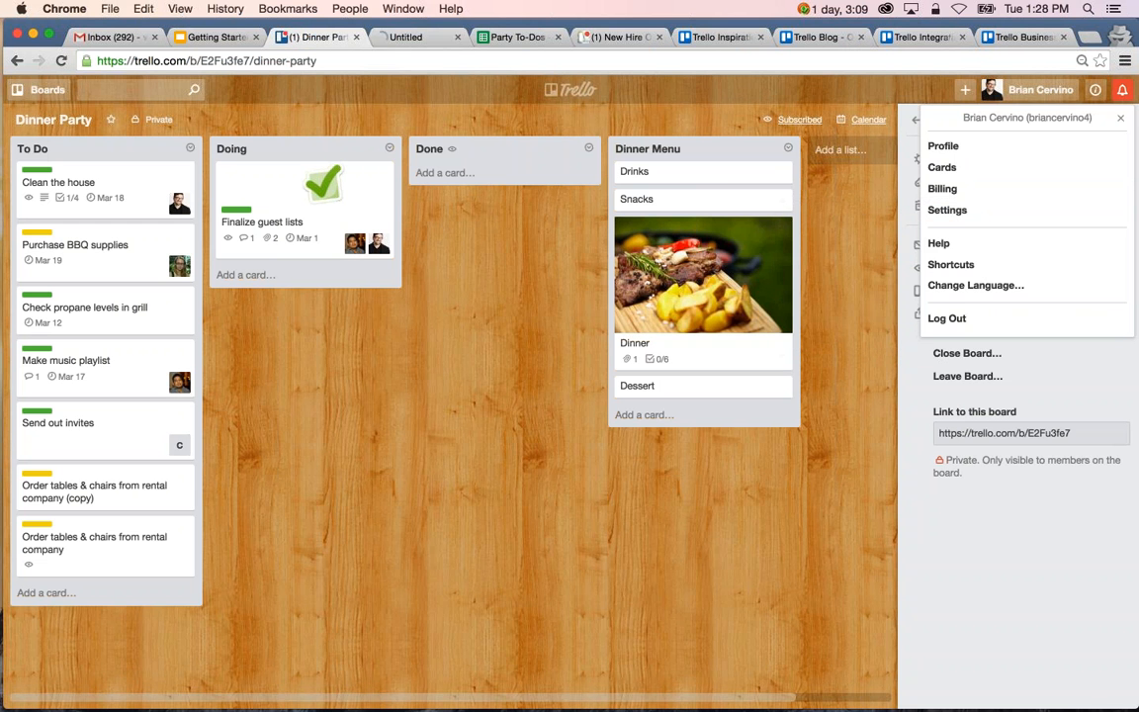
click(401, 38)
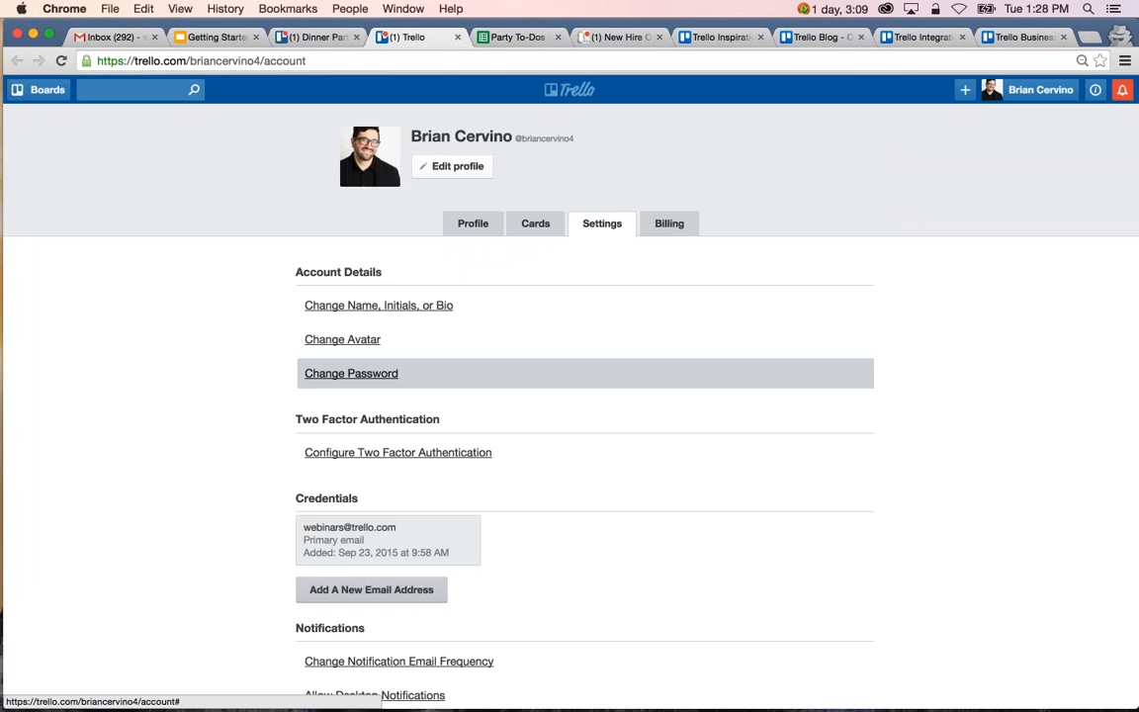
Set the notification email frequency to Instantly and close the account settings page.
scroll(225, 385, down, 5)
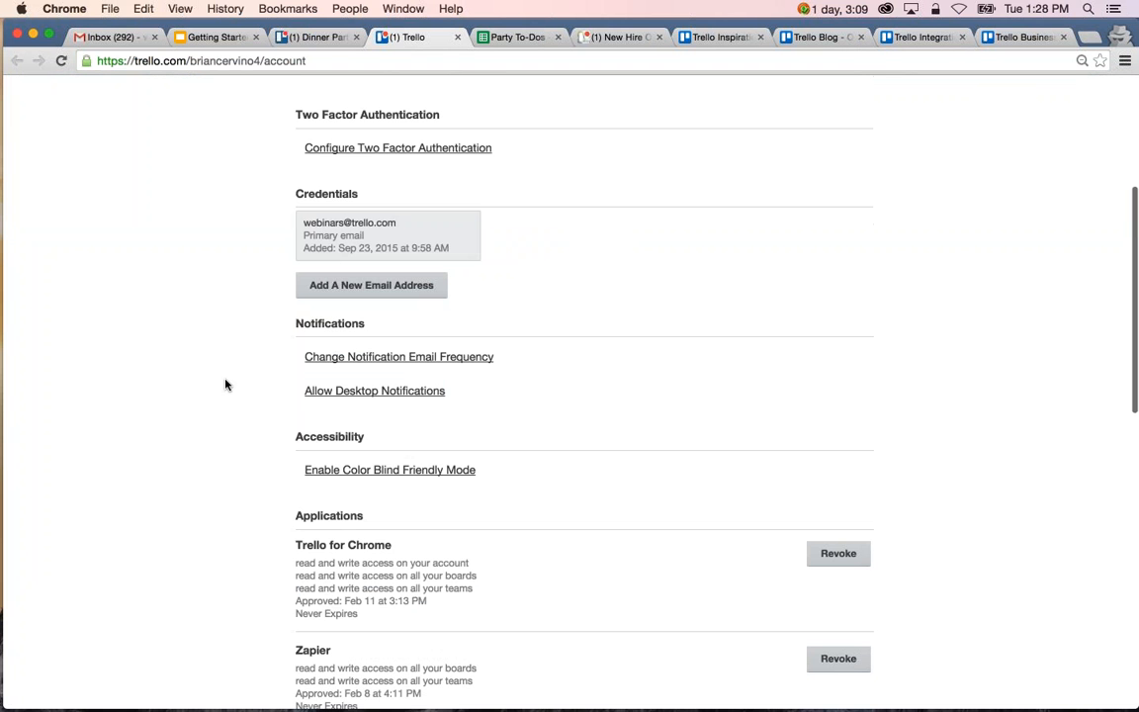
click(475, 358)
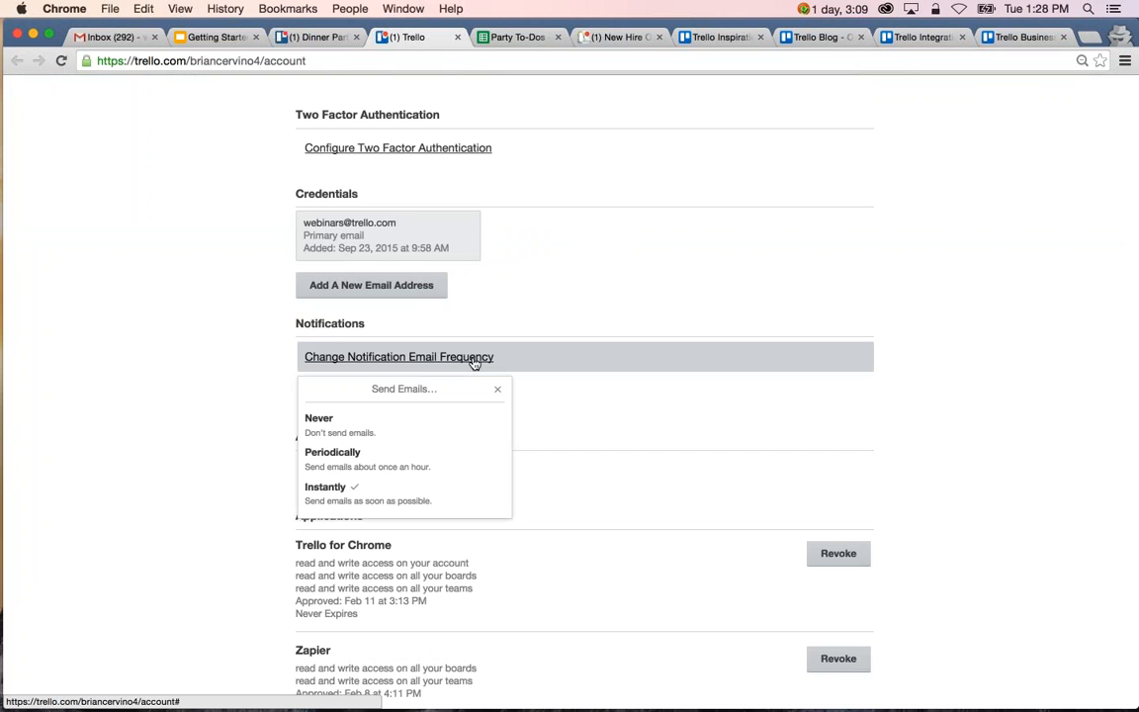
key(Down)
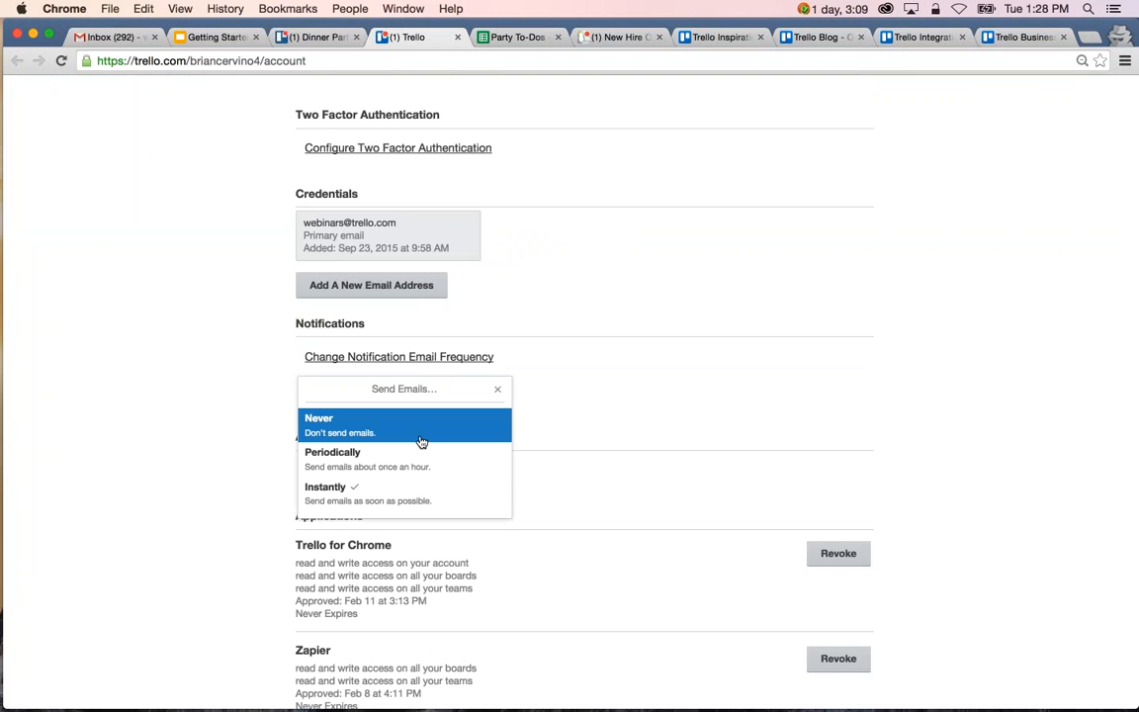
click(453, 490)
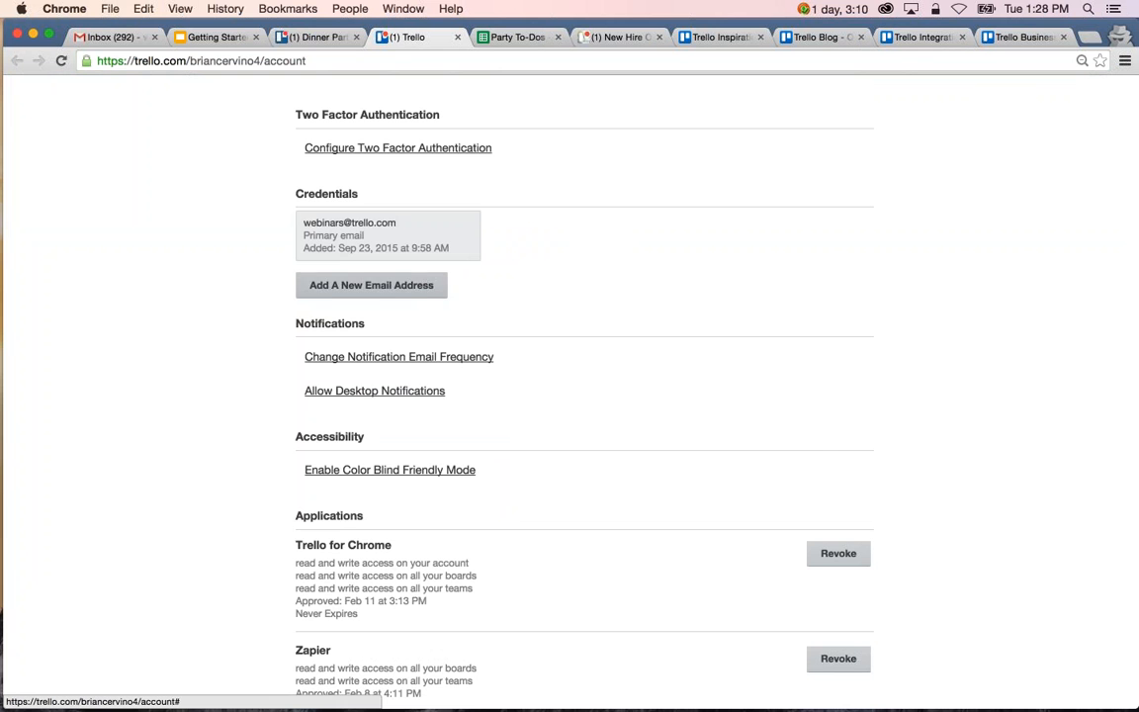
click(457, 37)
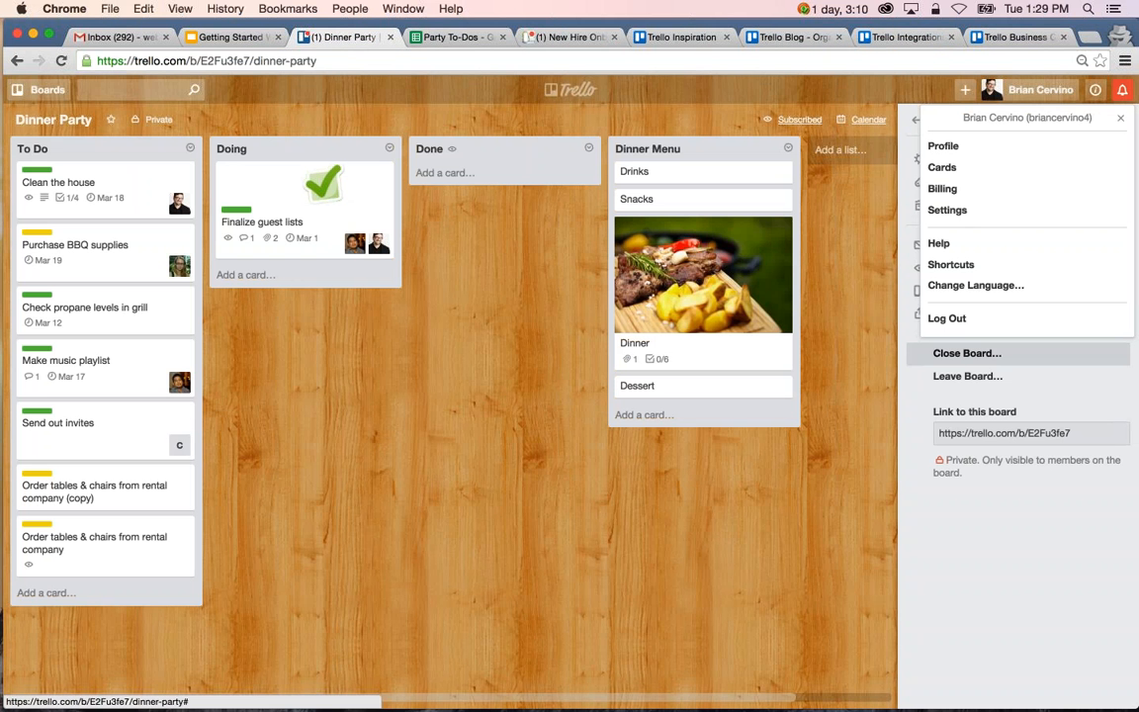
Dismiss the account menu on the Dinner Party board and review the latest notifications.
click(1122, 120)
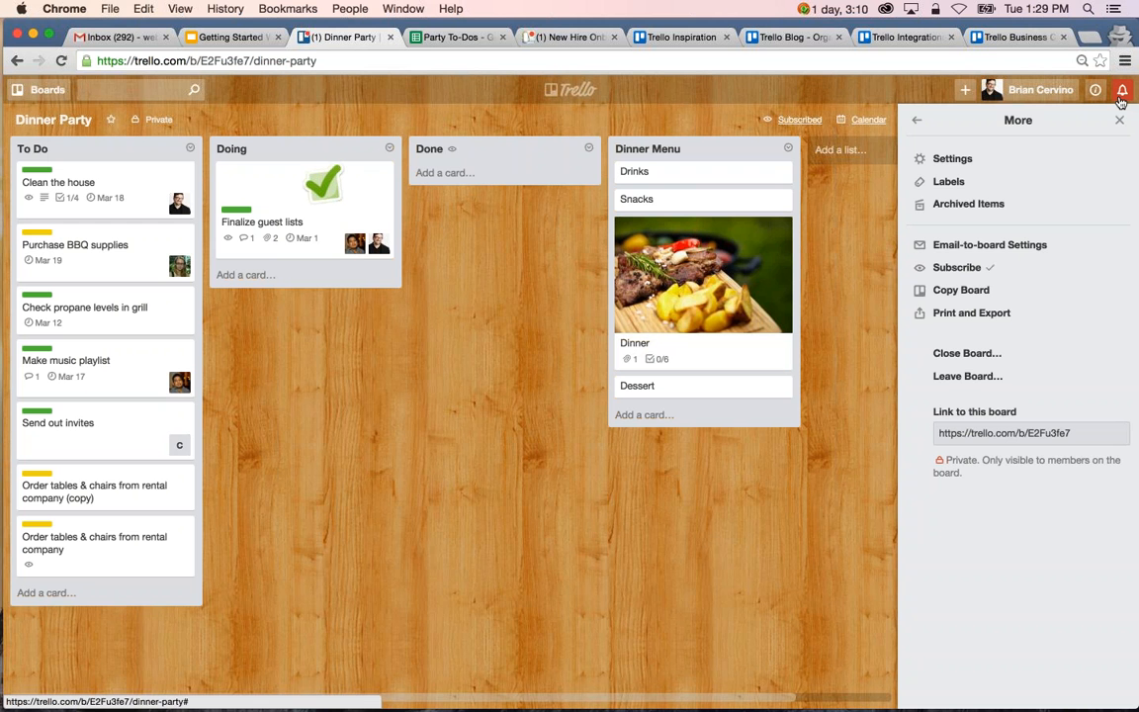
click(1121, 93)
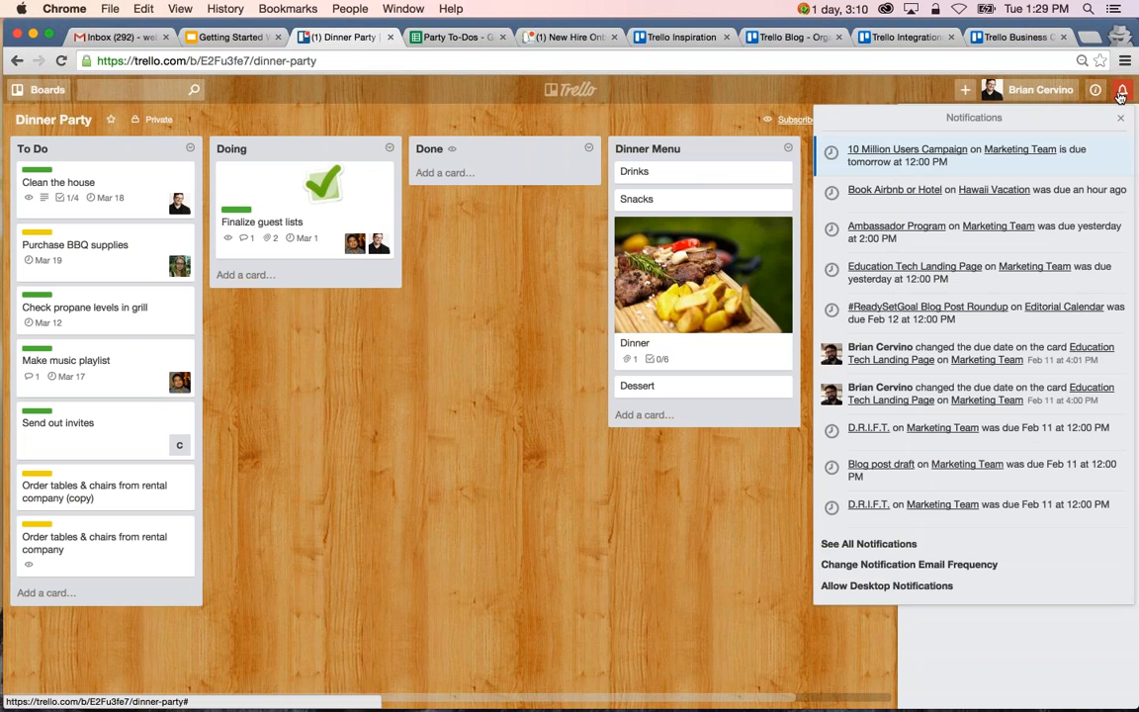
click(1121, 93)
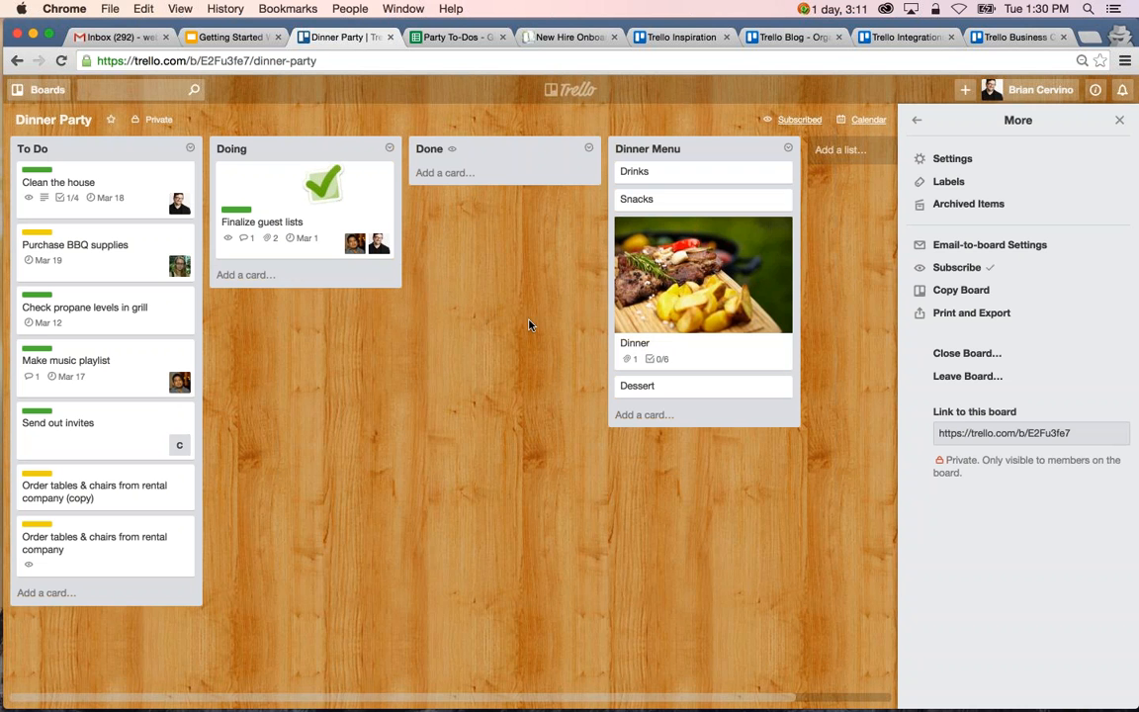
Review the destination boards available for moving the "Clean the house" card, and close the card without moving it.
click(127, 201)
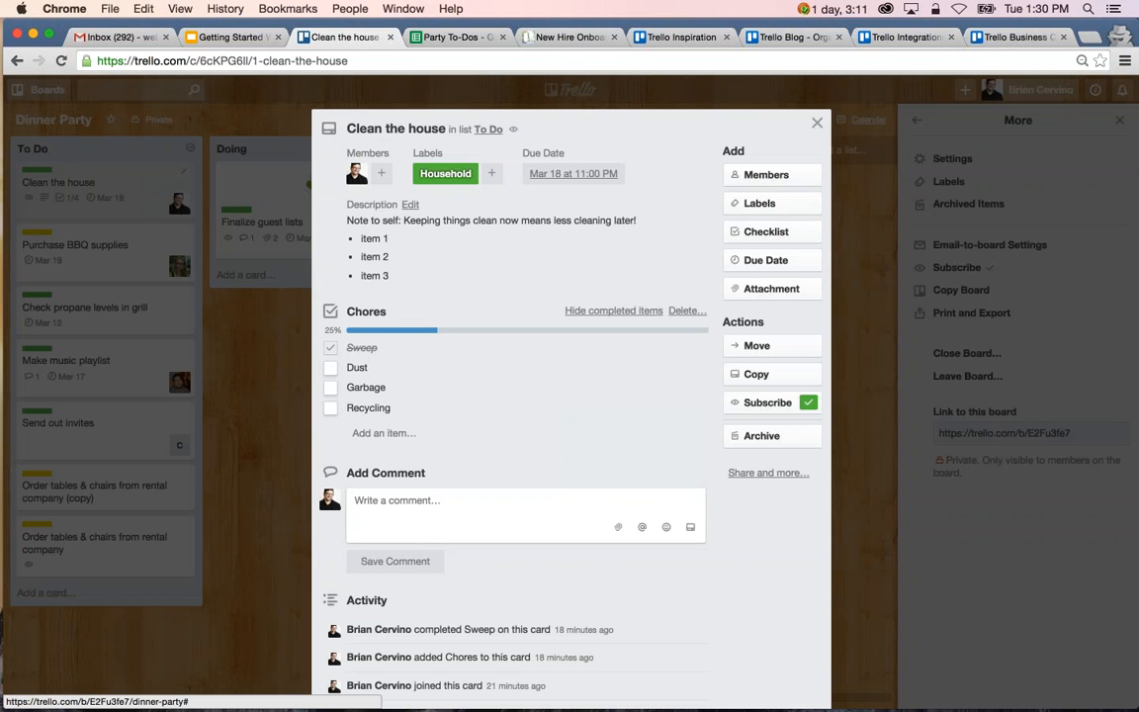
click(805, 356)
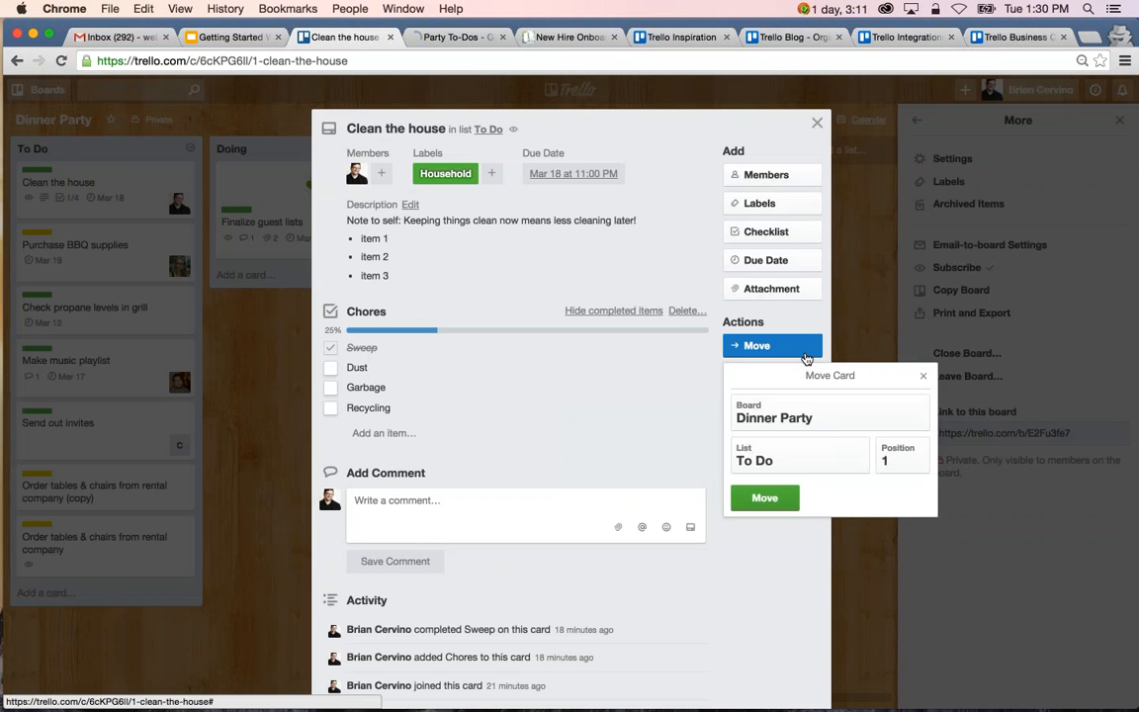
click(796, 414)
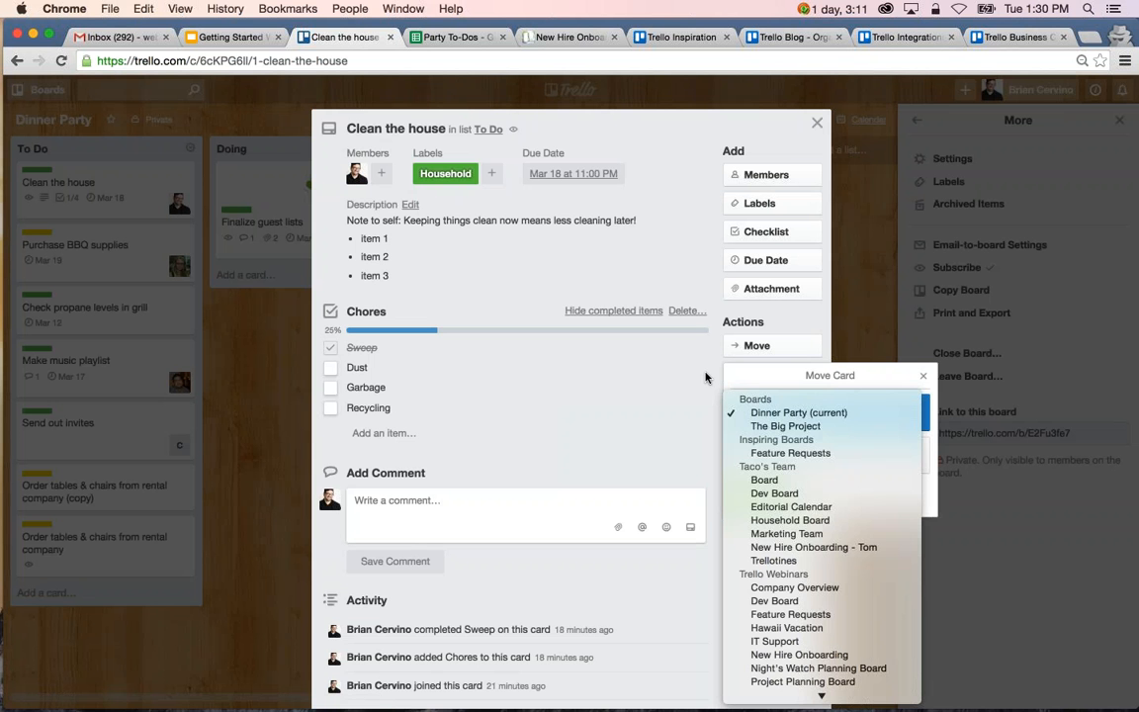
click(799, 413)
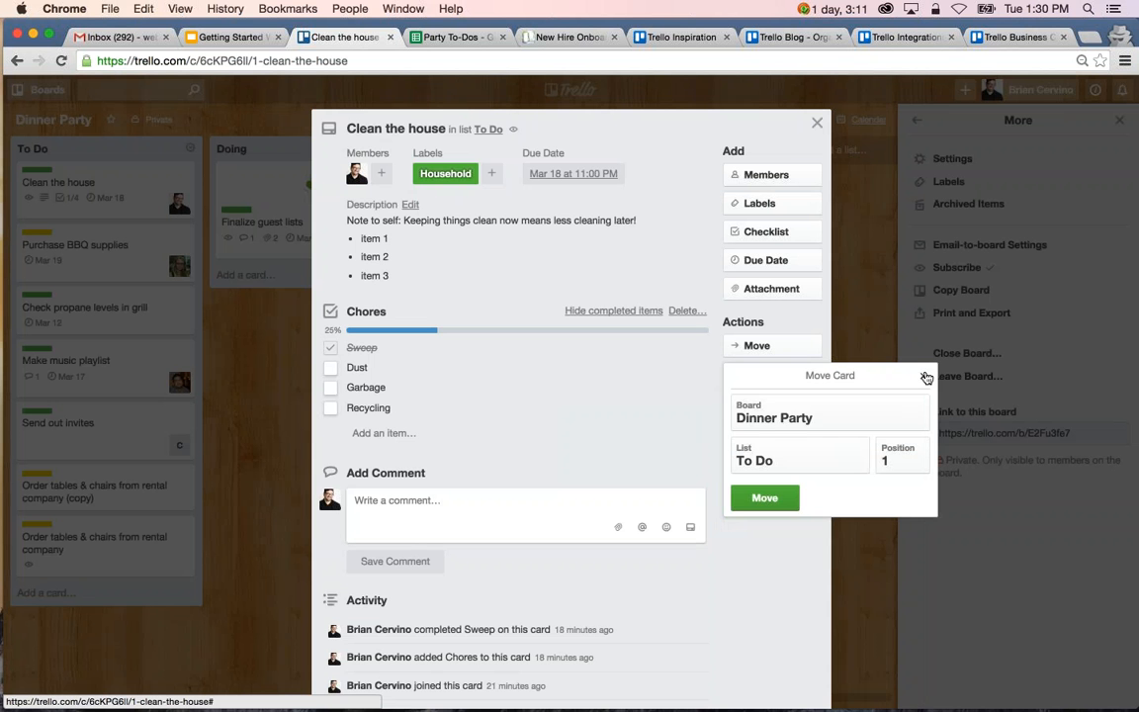
click(925, 378)
click(311, 432)
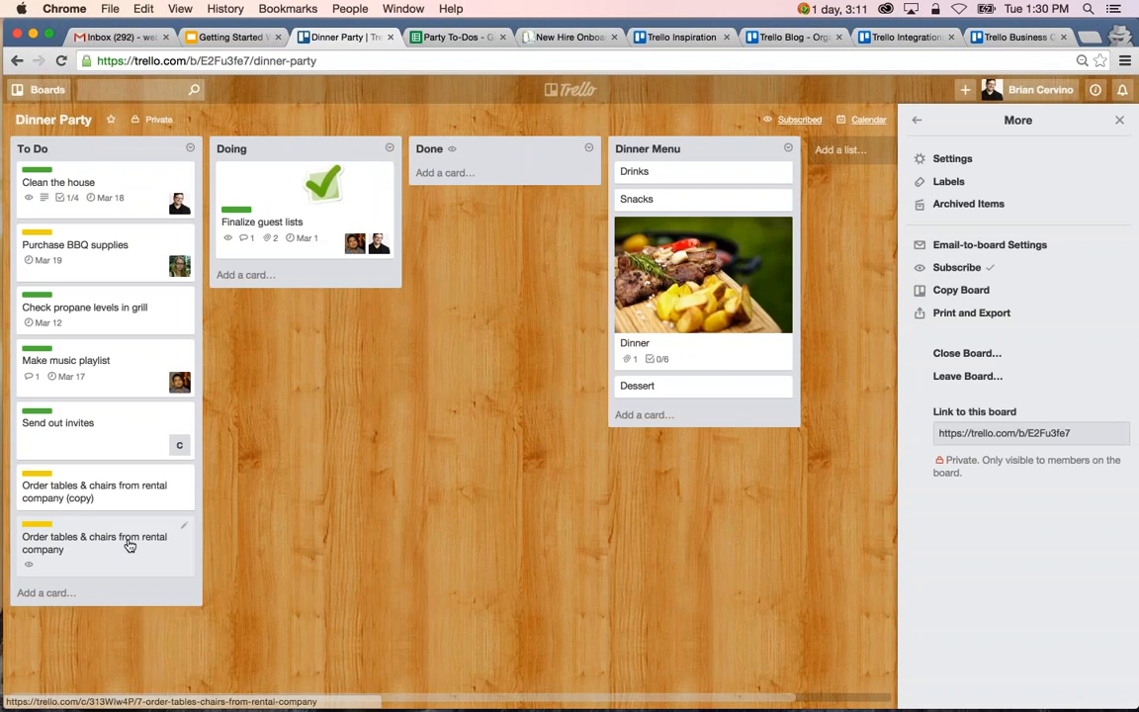
Archive the "Order tables & chairs from rental company (copy)" card in the To Do list and close it.
click(127, 493)
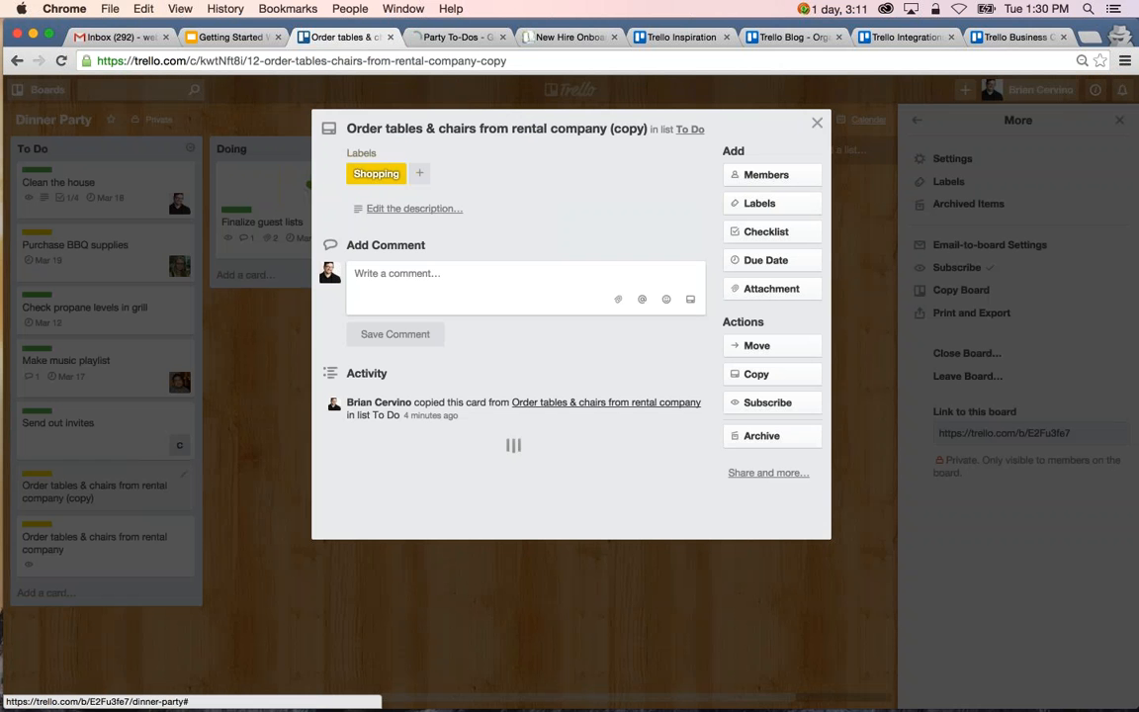
click(807, 436)
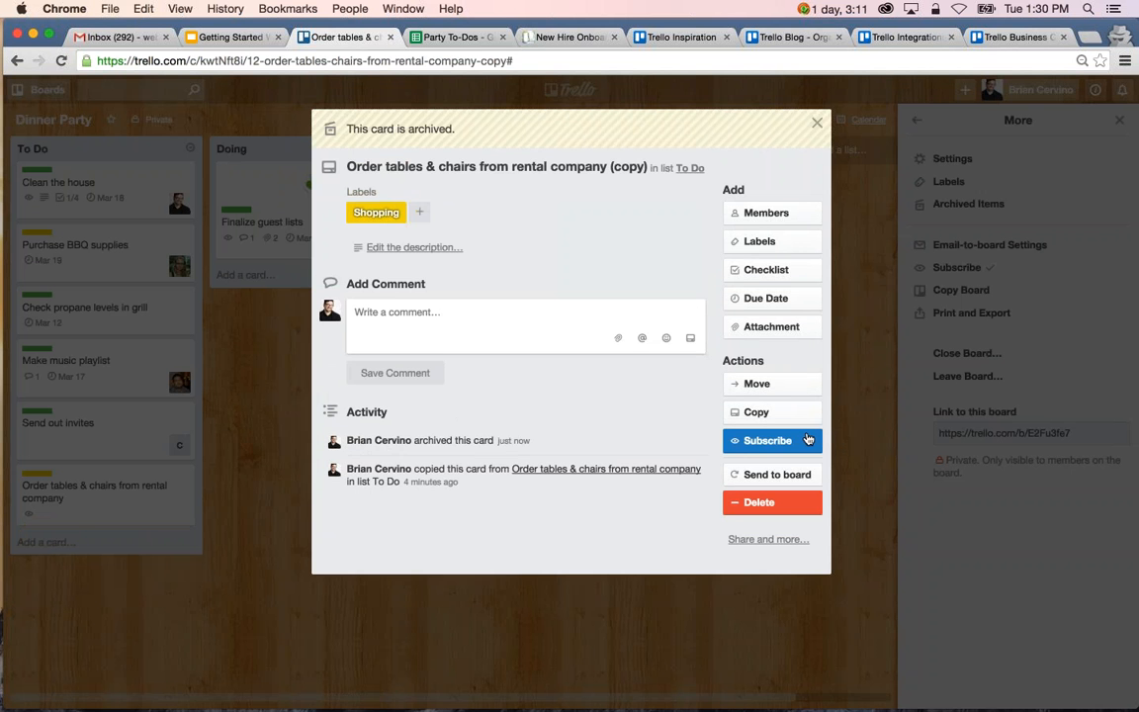
click(841, 398)
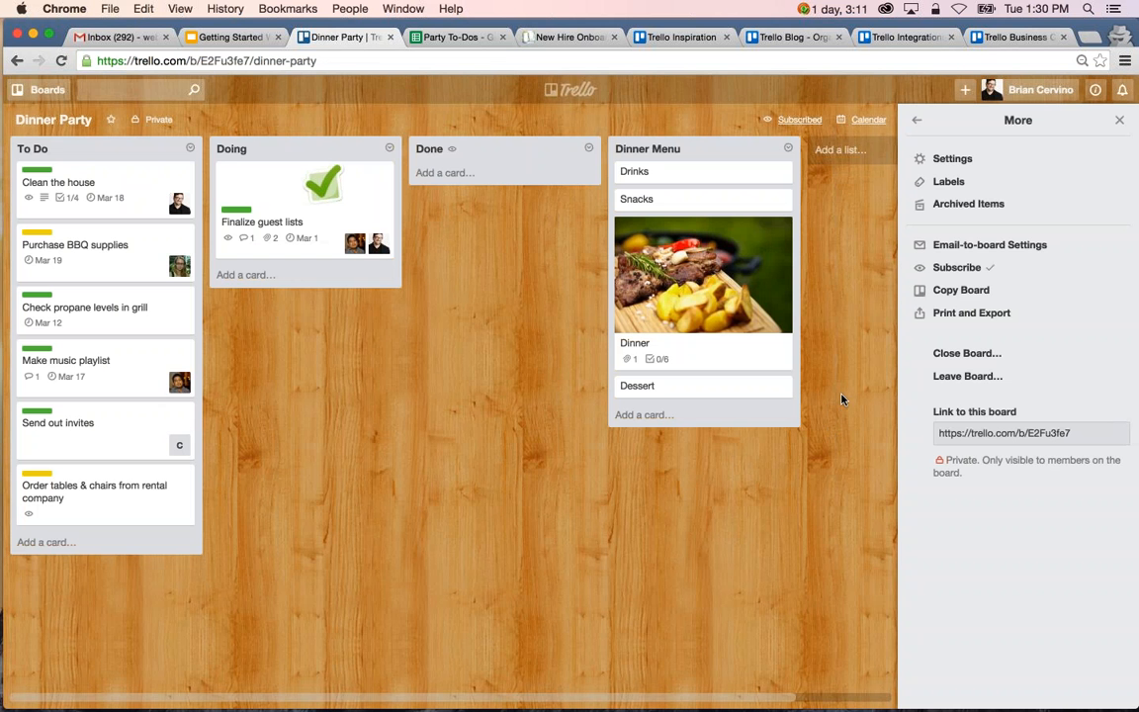
Inspect the "Order tables & chairs from rental company (copy)" card among the archived items and send it back to the board.
click(984, 210)
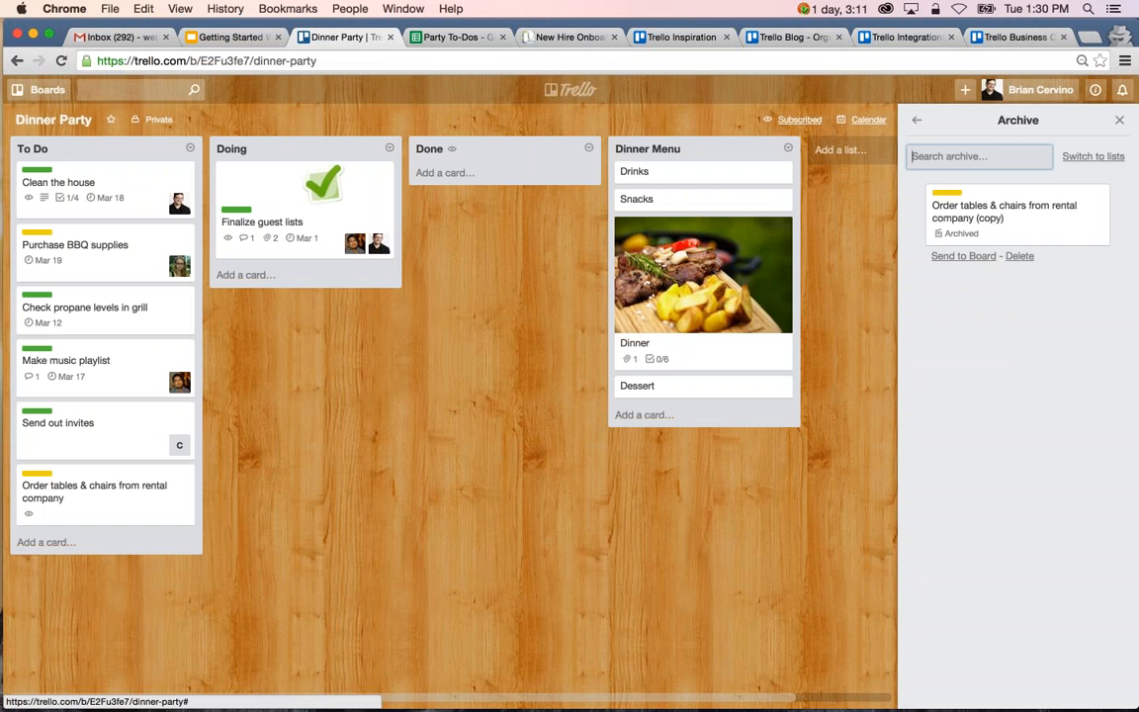
click(1027, 228)
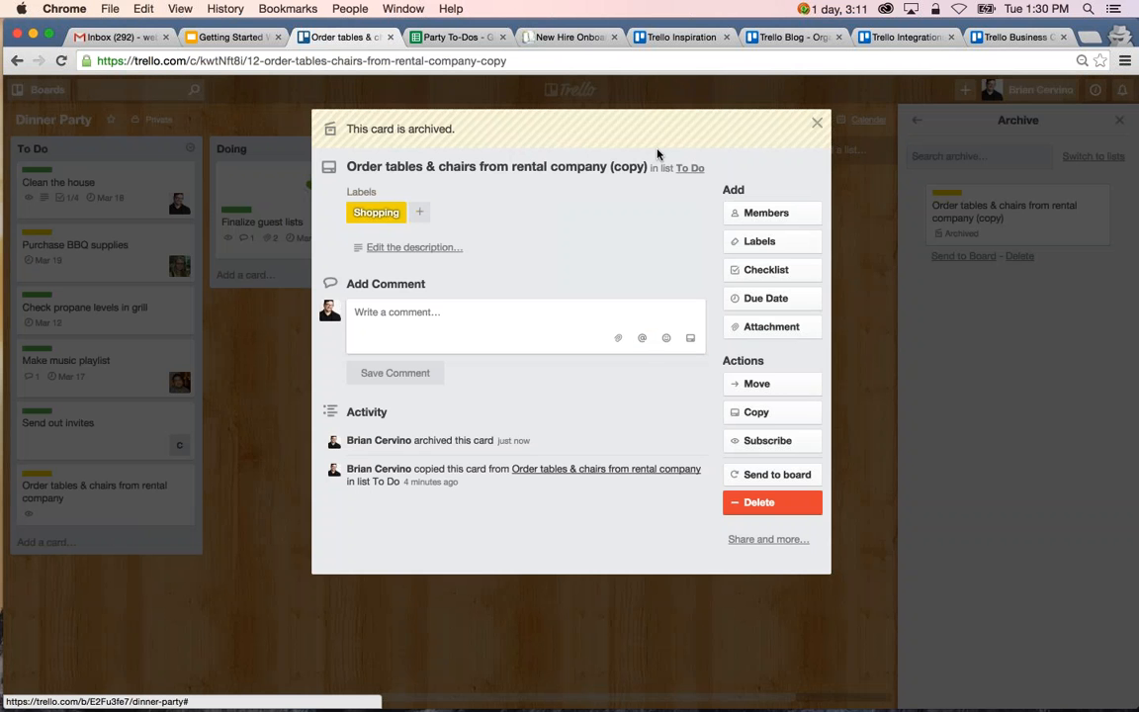
click(1001, 223)
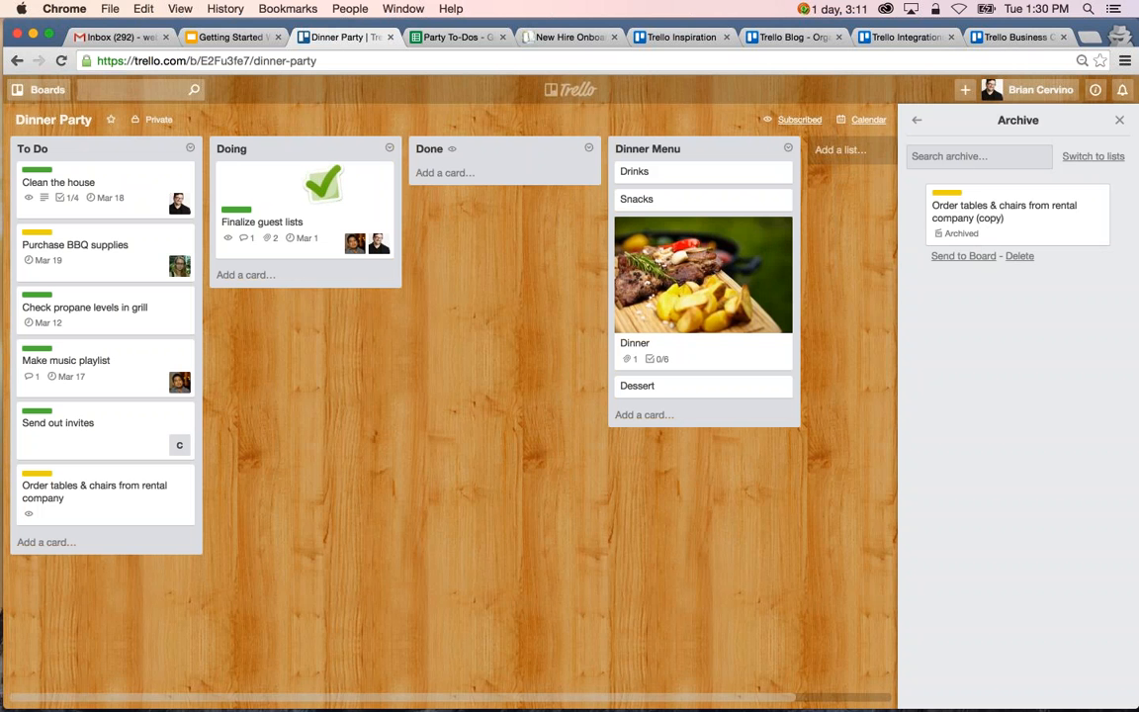
click(964, 256)
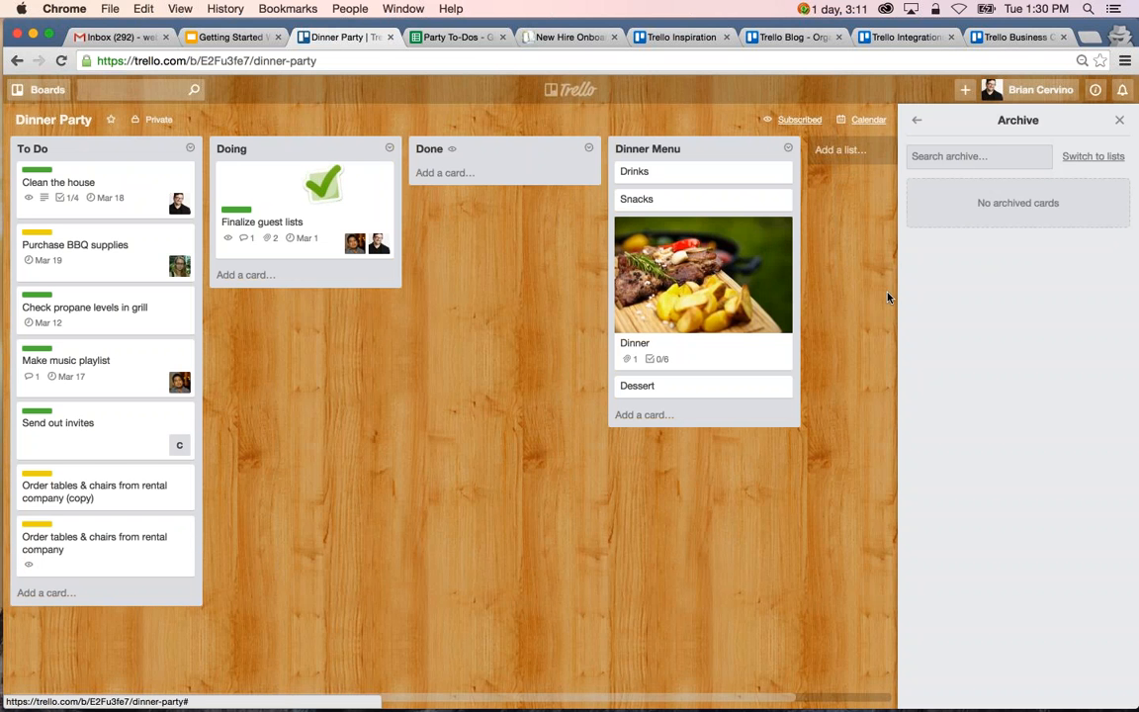
Send the archived "To Do (copy)" list back to the board, archive it again, and leave the archive.
click(1083, 157)
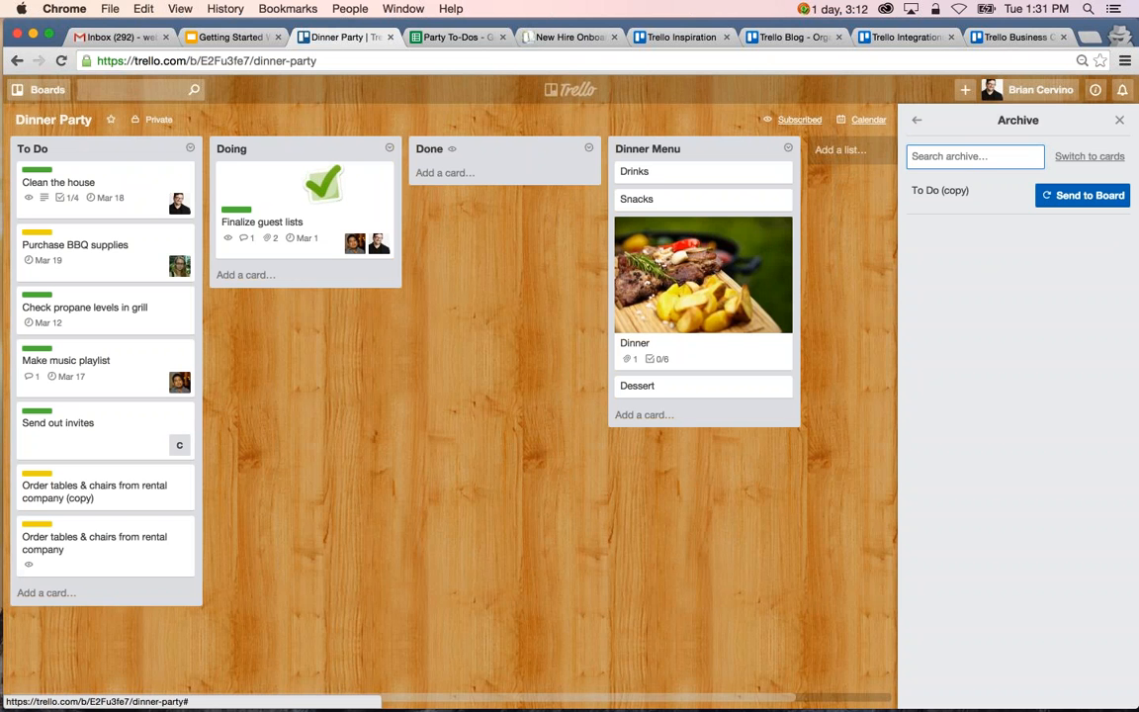
click(1082, 195)
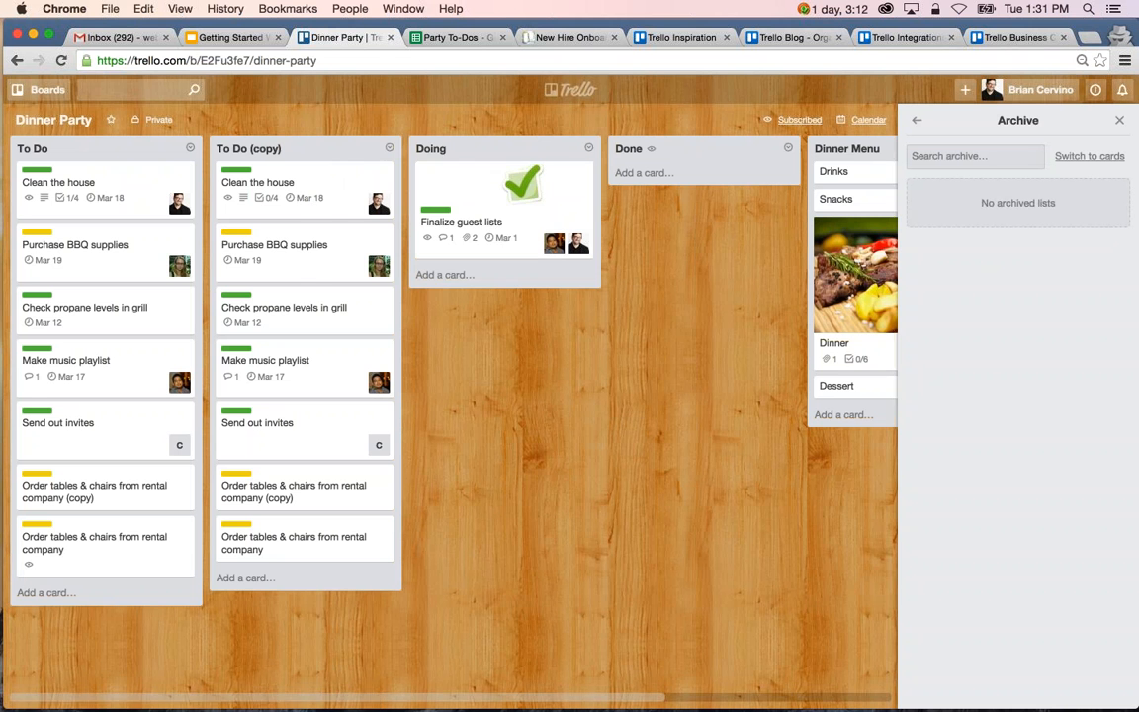
click(388, 148)
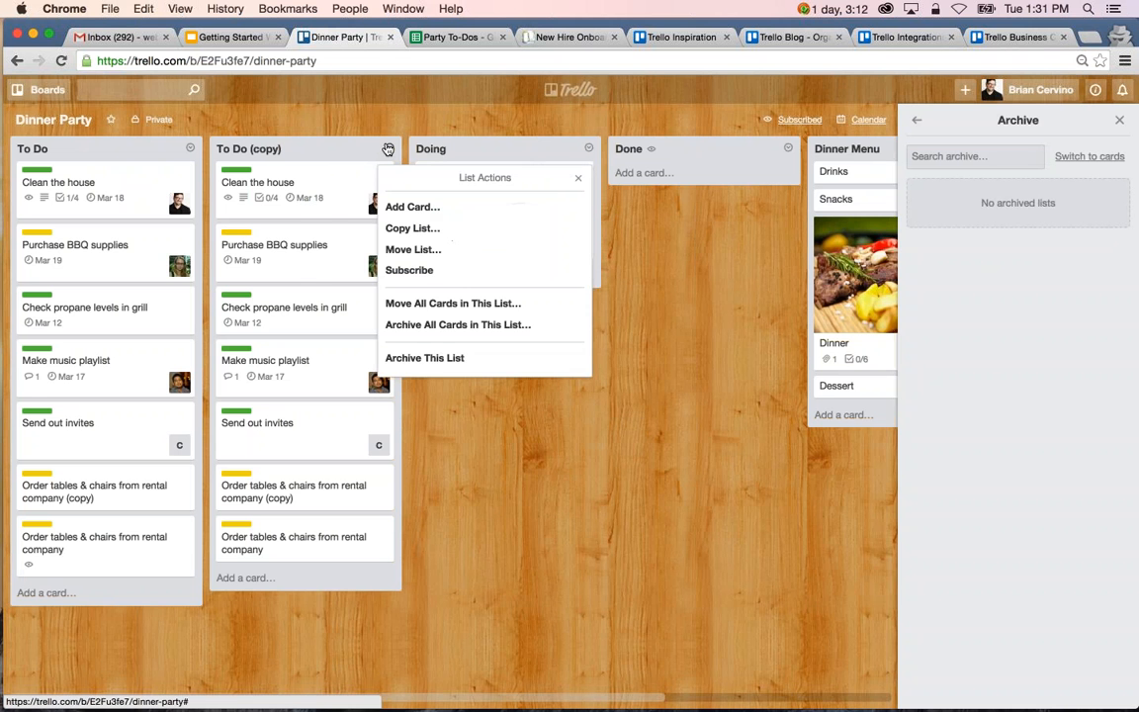
click(427, 360)
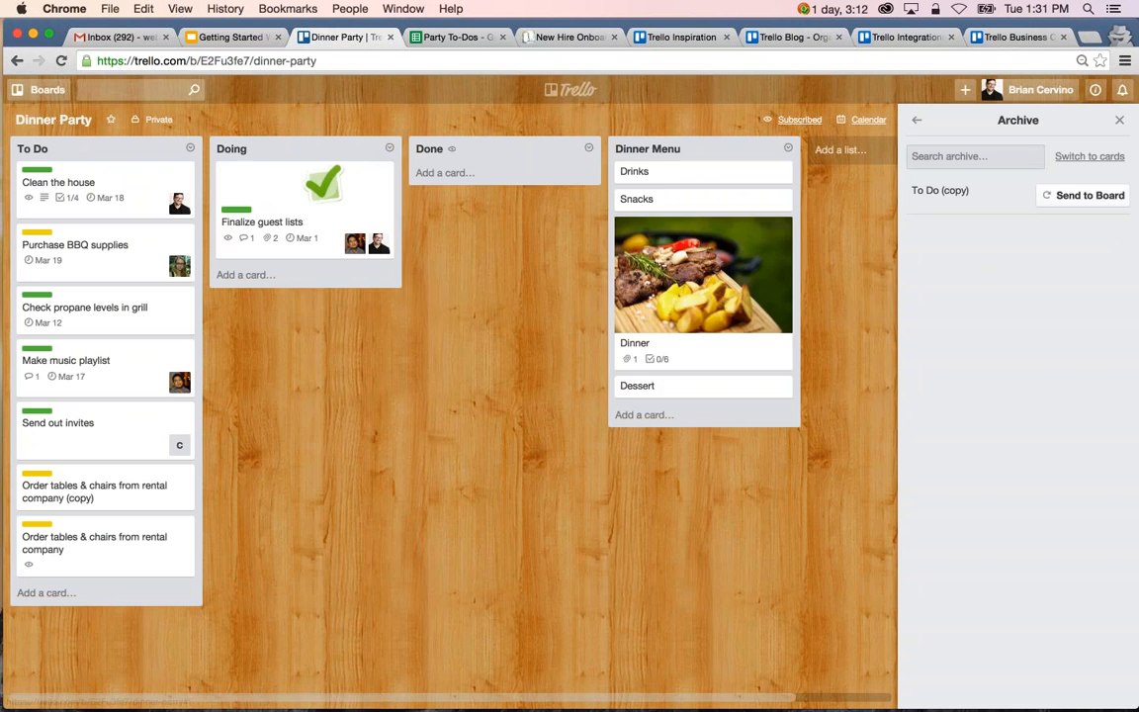
click(916, 121)
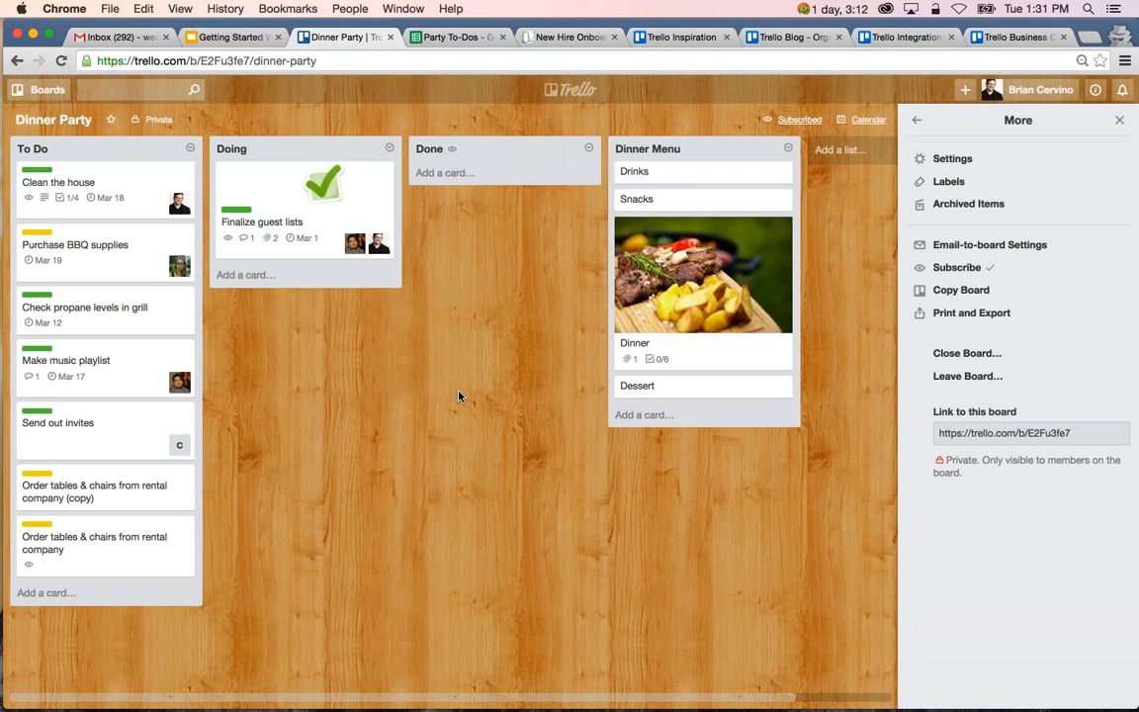
Review the full list of Trello keyboard shortcuts and return to the Dinner Party board.
key(shift+slash)
scroll(532, 394, down, 5)
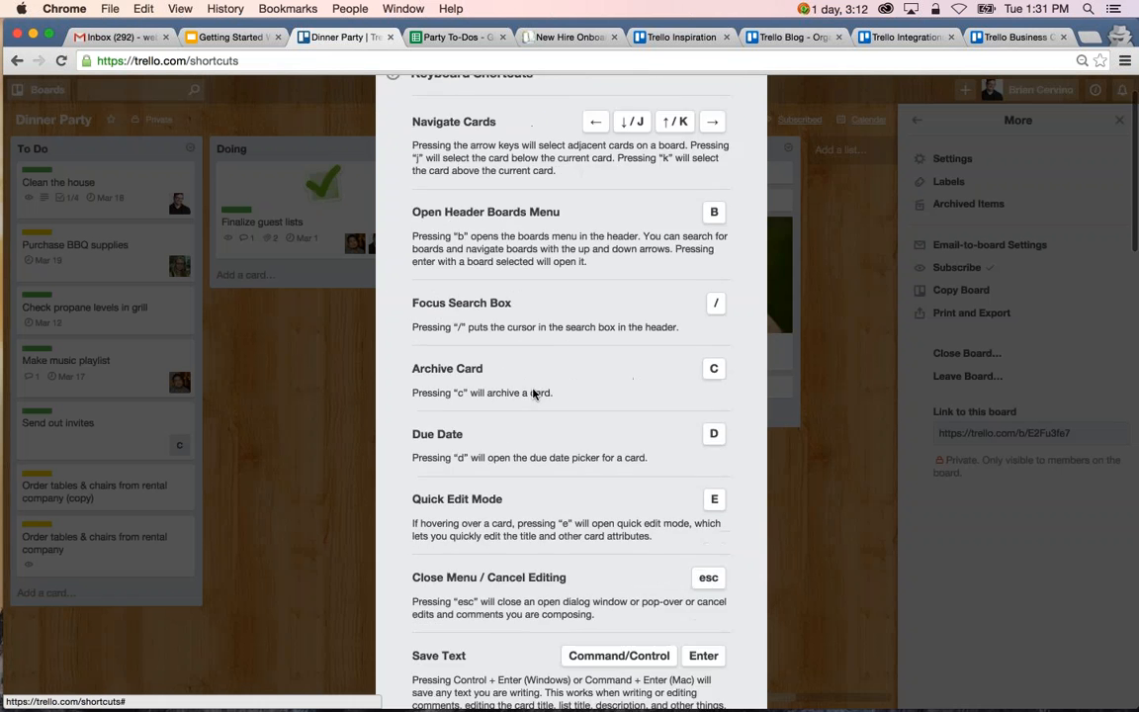
scroll(532, 393, down, 10)
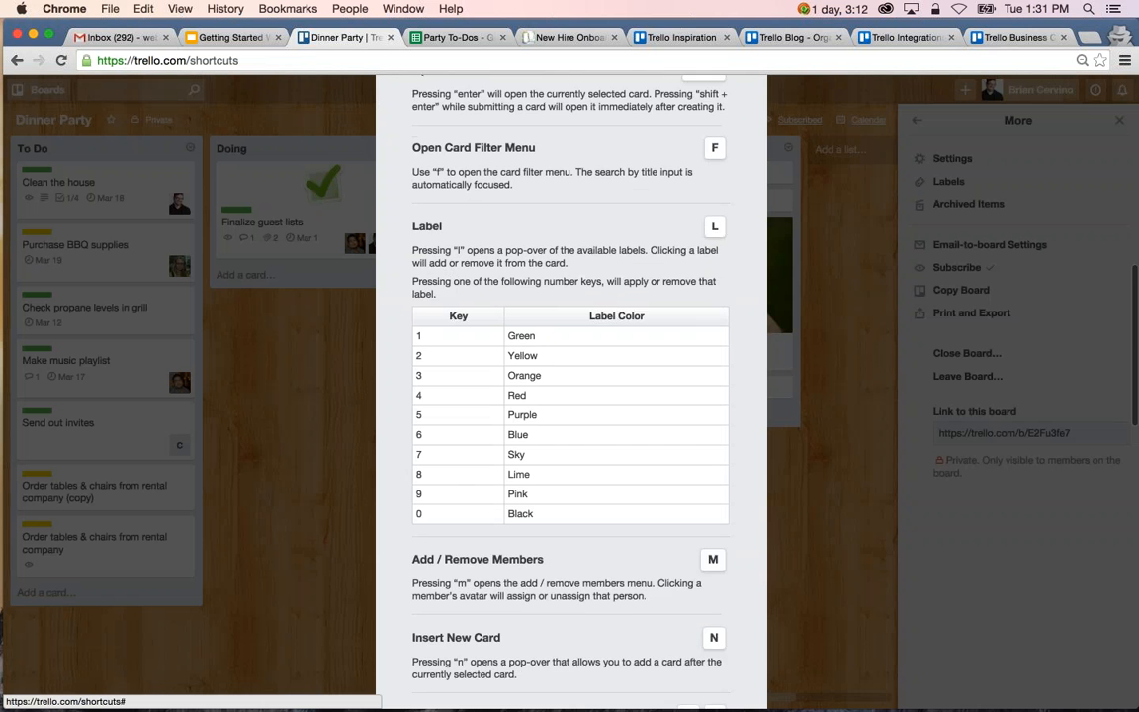
scroll(571, 394, down, 4)
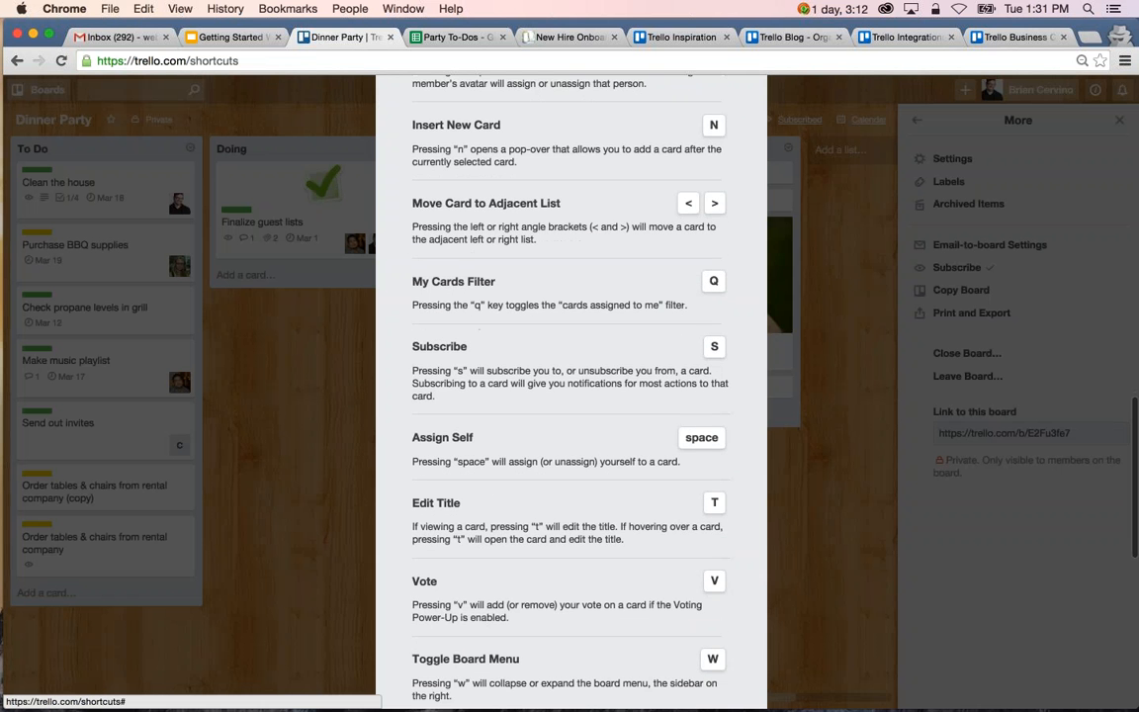
scroll(571, 393, down, 4)
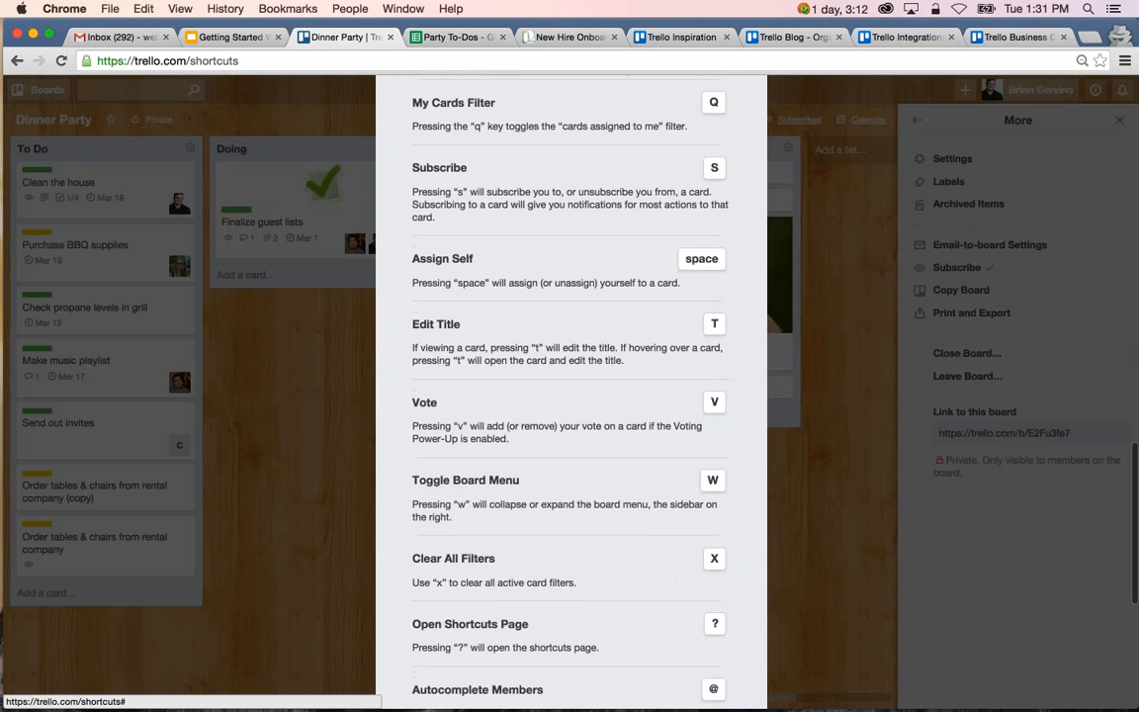
scroll(533, 390, down, 7)
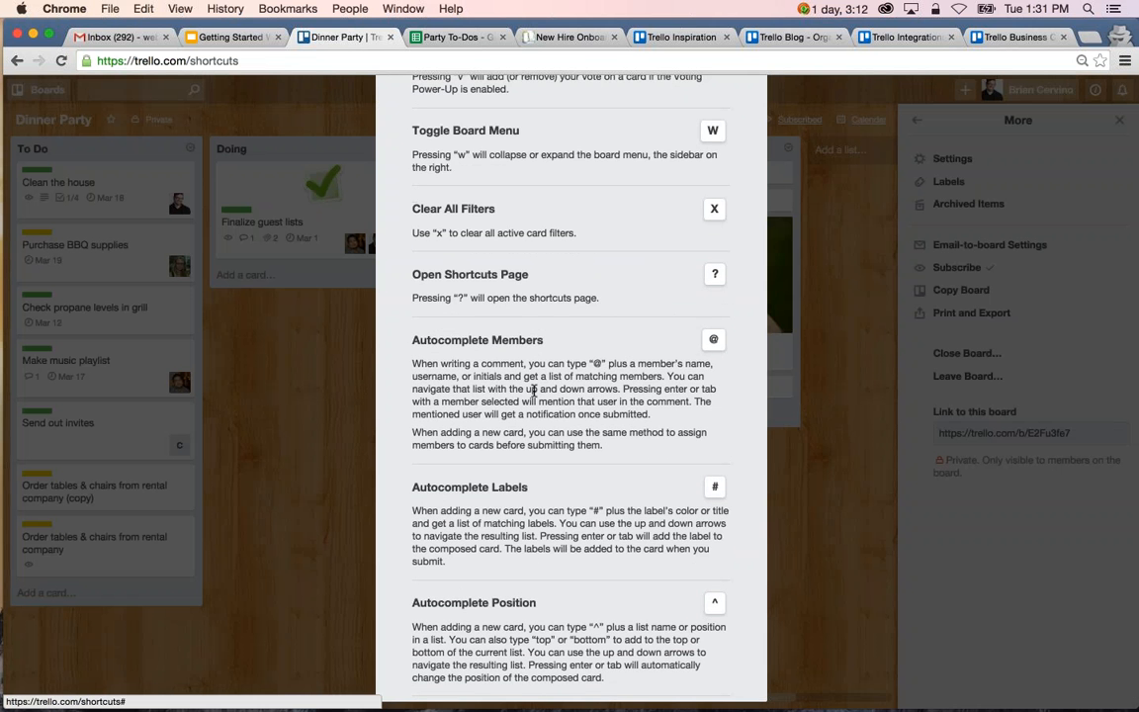
key(Escape)
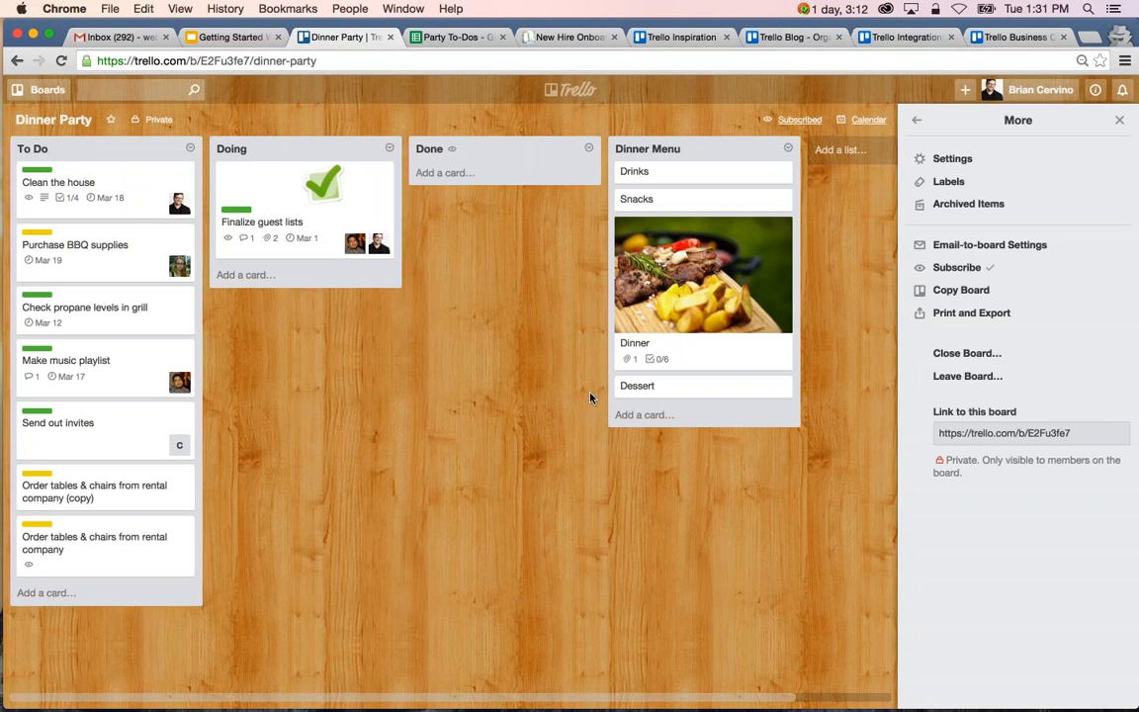
Examine the email-to-board address and the list and position options for emailed cards, keep position Bottom, and close the settings.
click(989, 247)
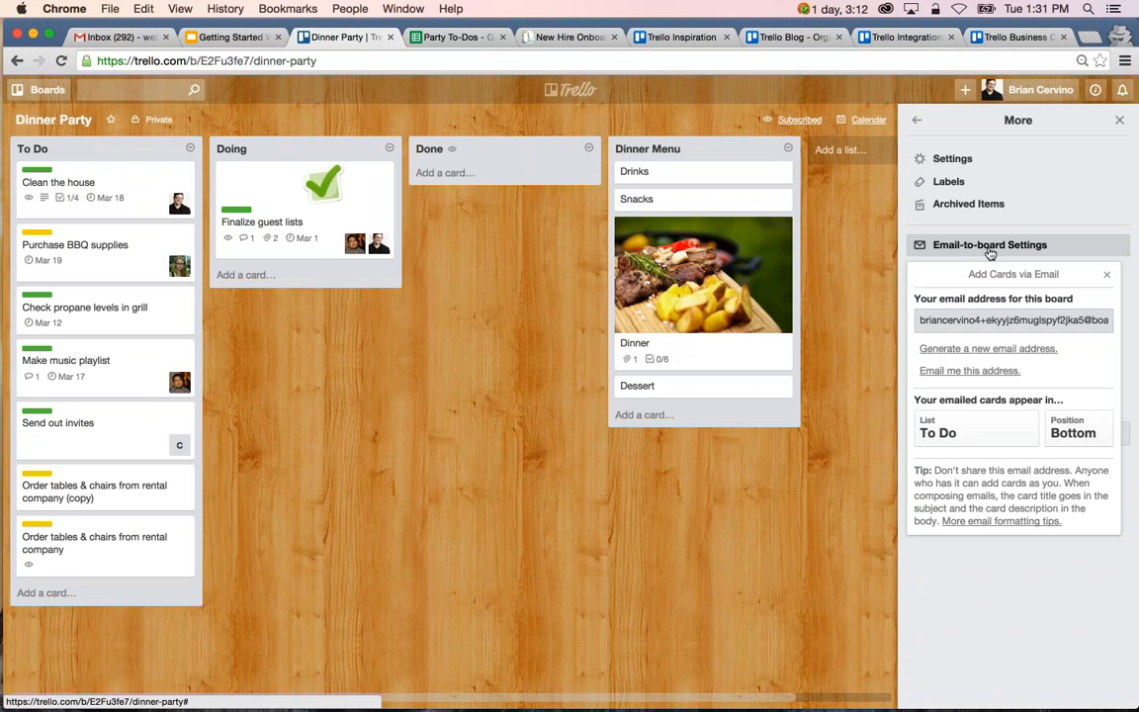
click(1034, 319)
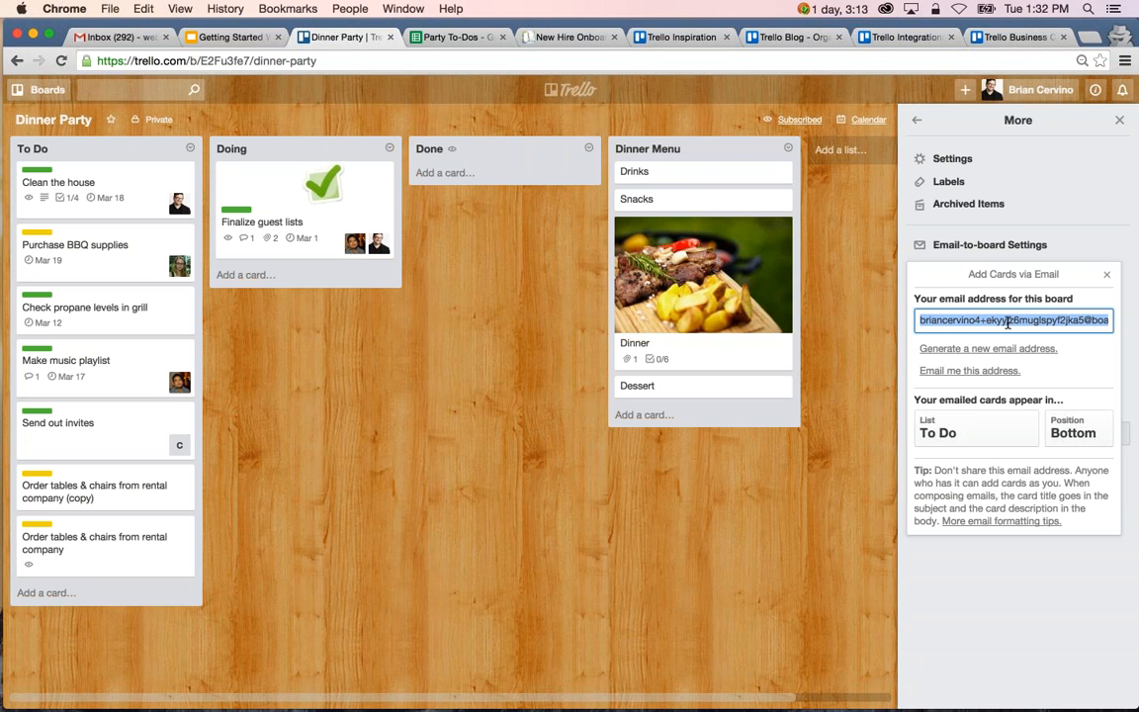
click(964, 432)
click(964, 430)
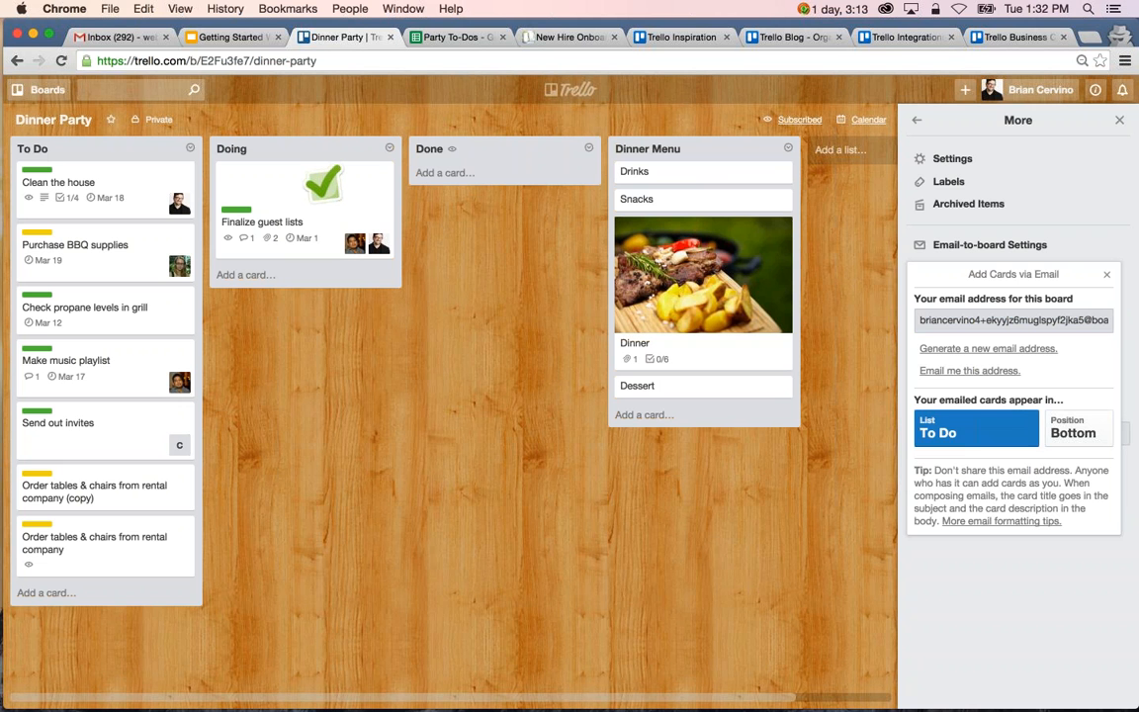
click(1083, 435)
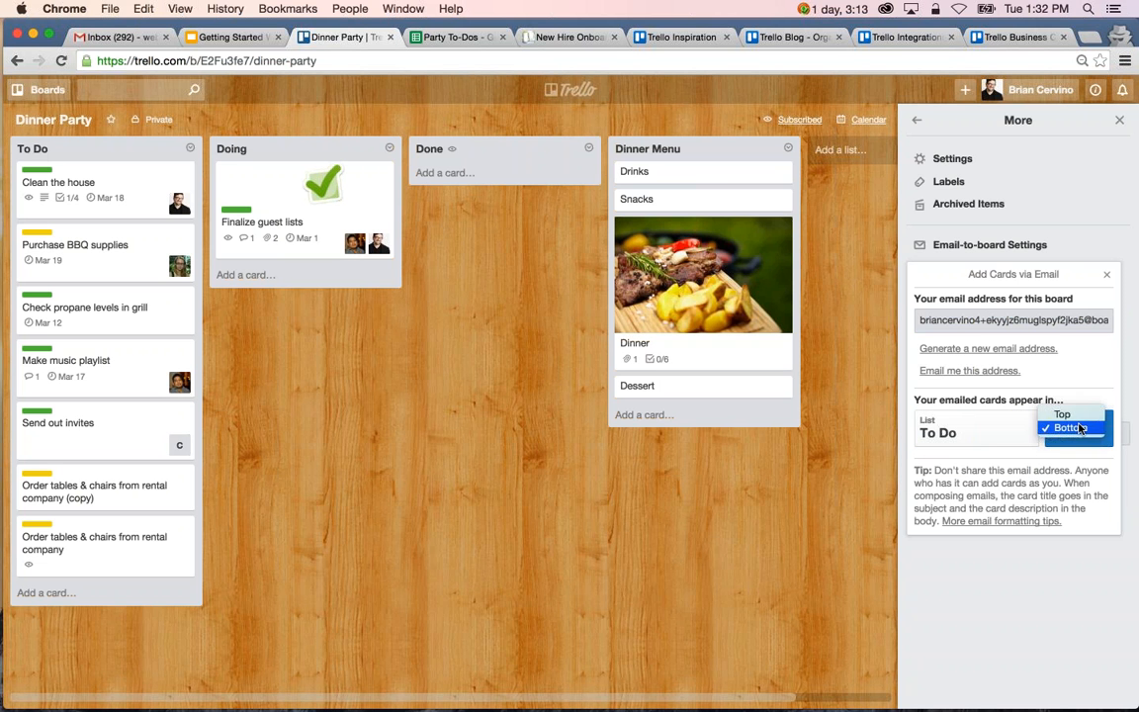
click(1084, 432)
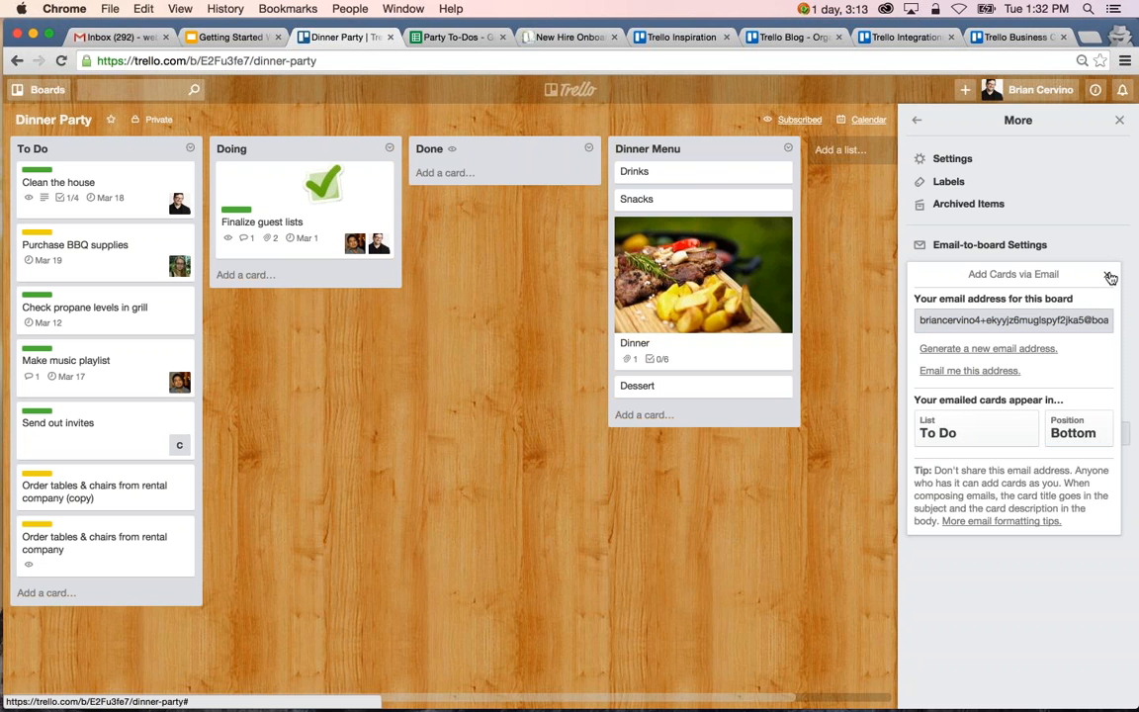
click(1029, 323)
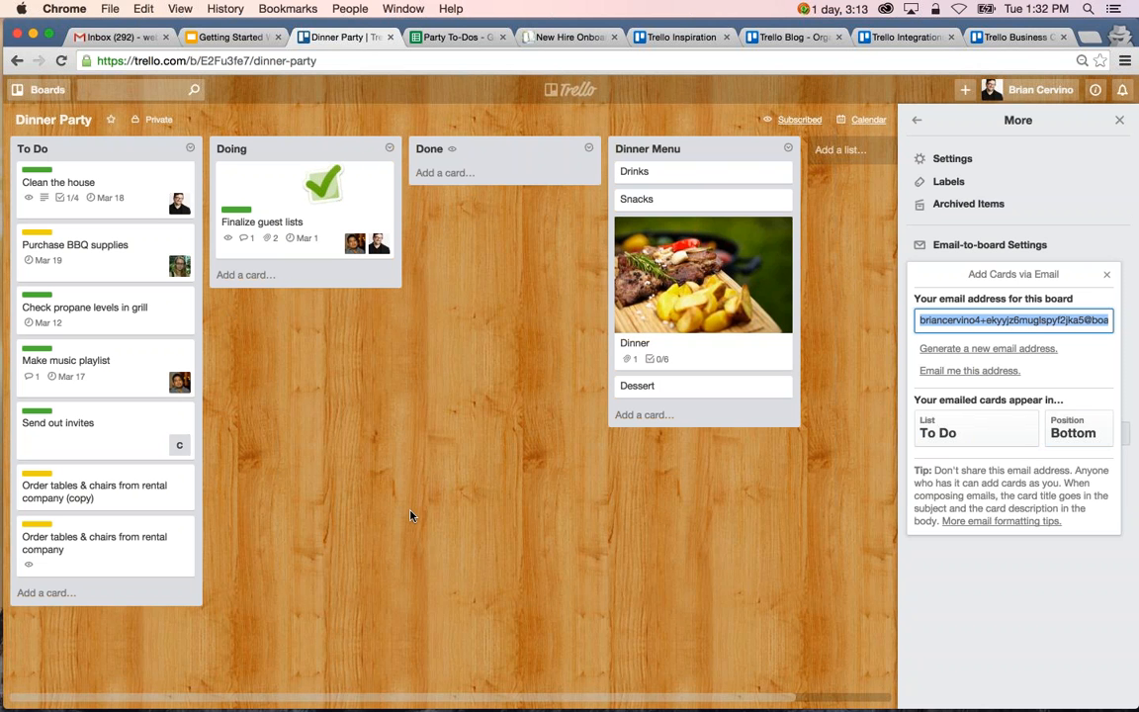
click(1106, 278)
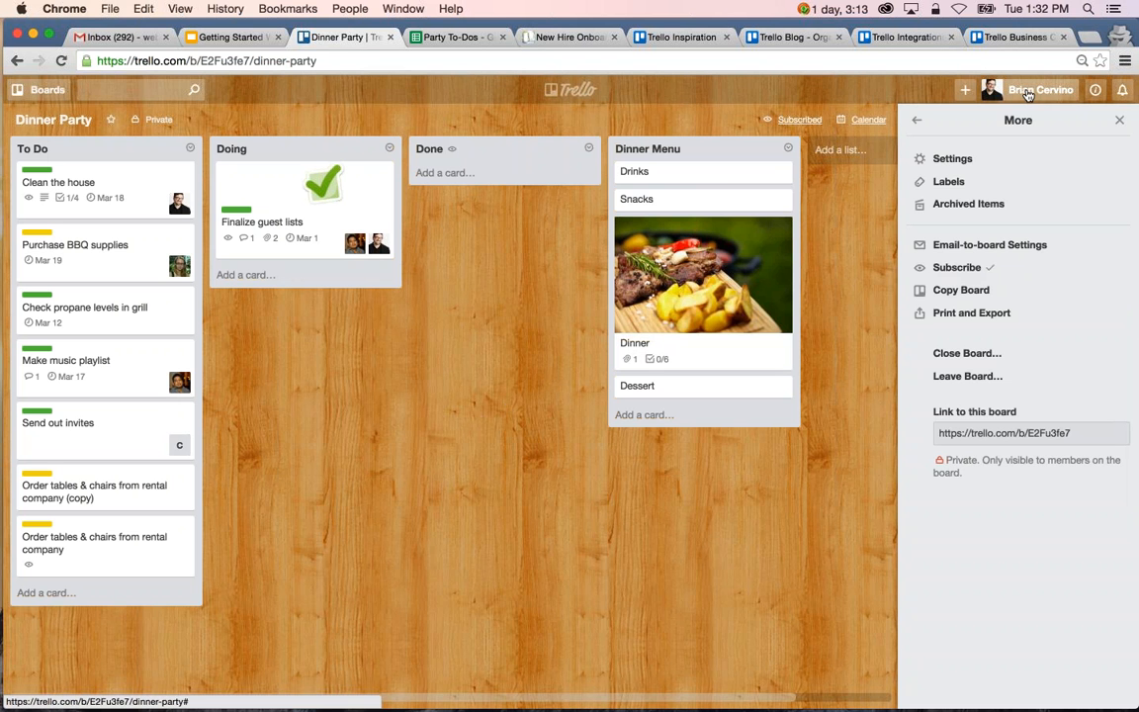
Open the overview of all cards assigned to the account and look through them grouped by board.
click(1028, 92)
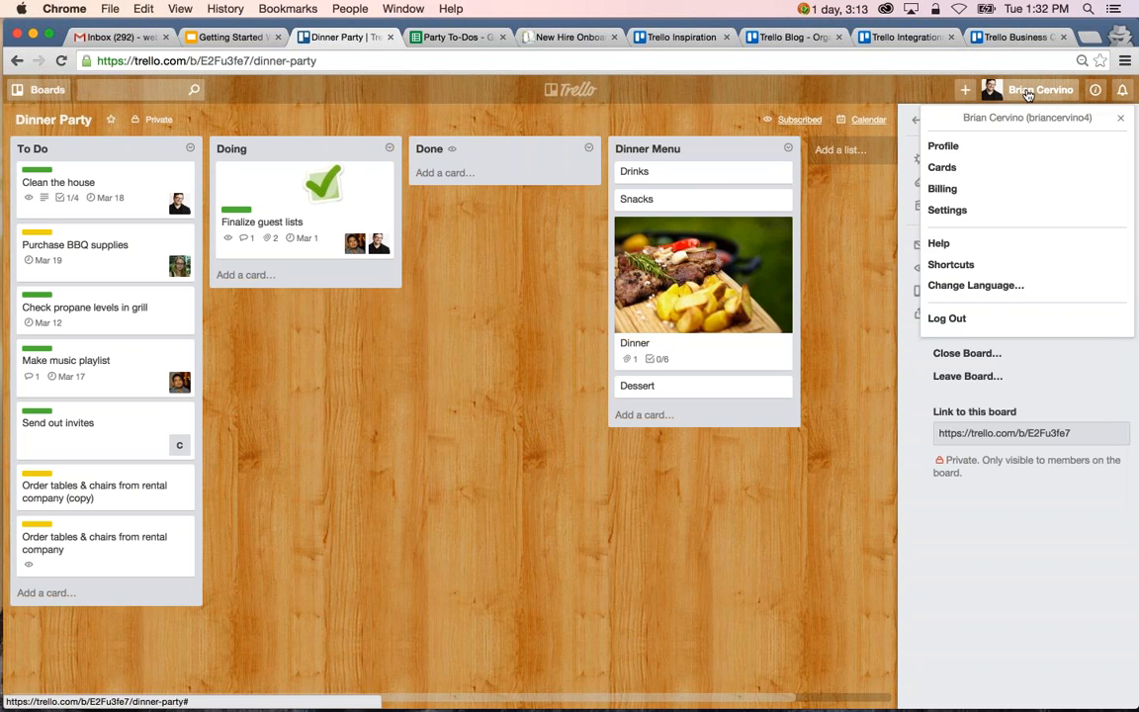
click(941, 167)
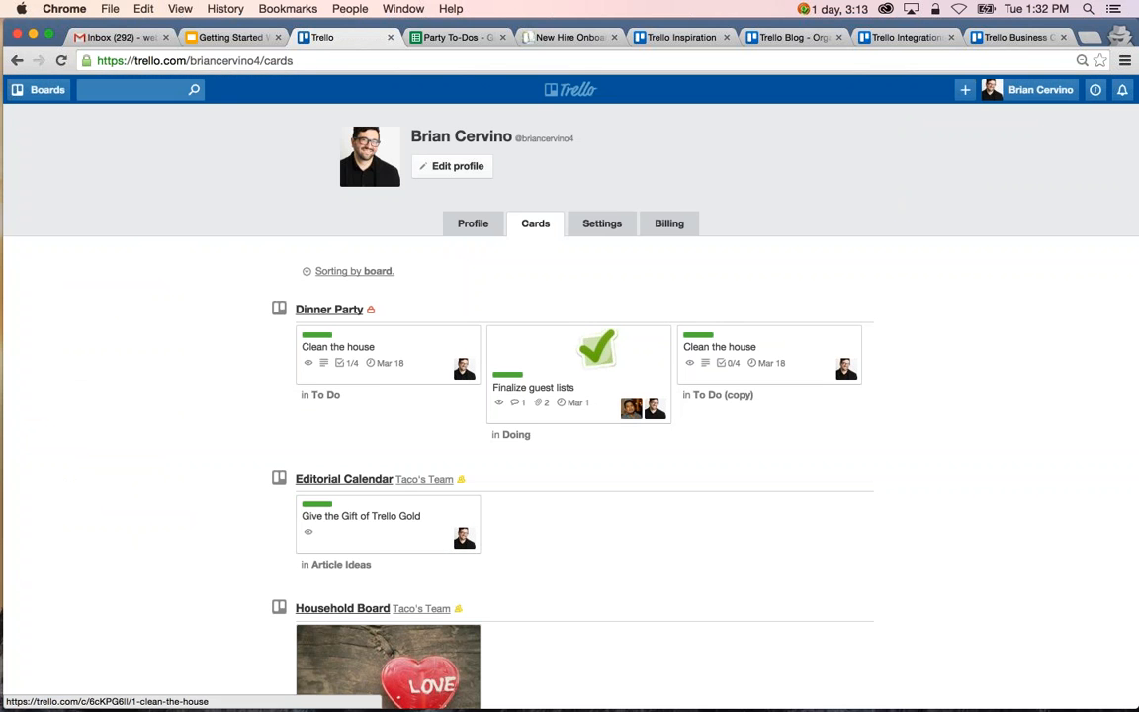
scroll(388, 356, down, 1)
scroll(387, 341, down, 3)
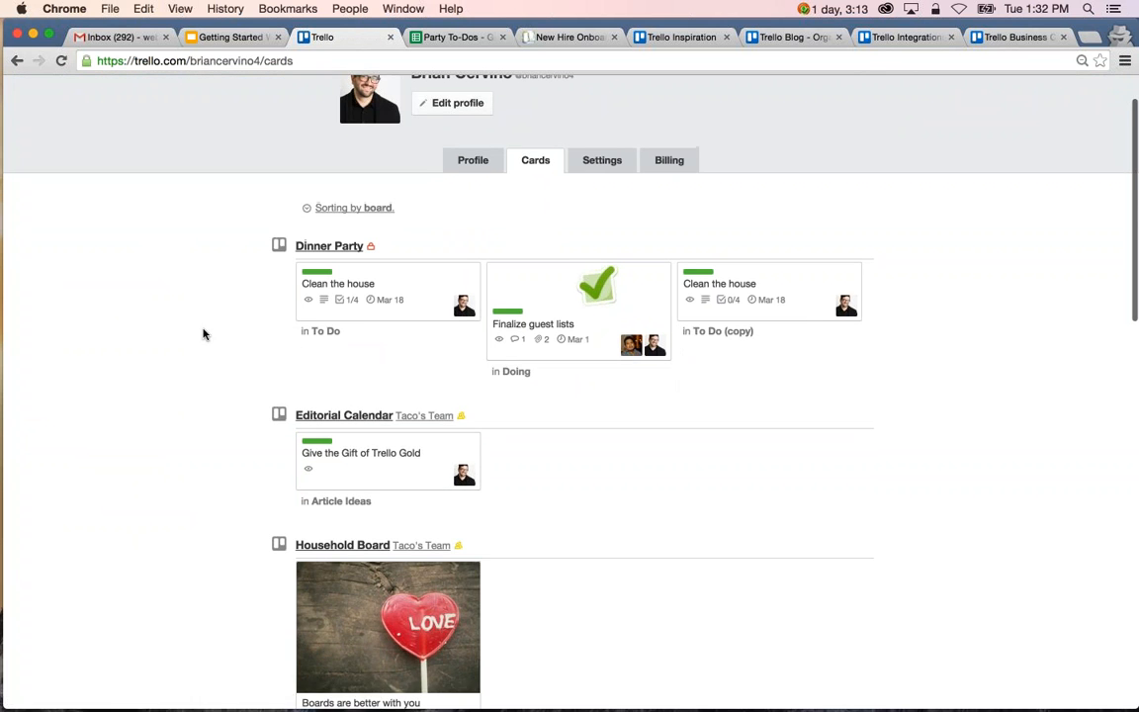
scroll(205, 332, down, 3)
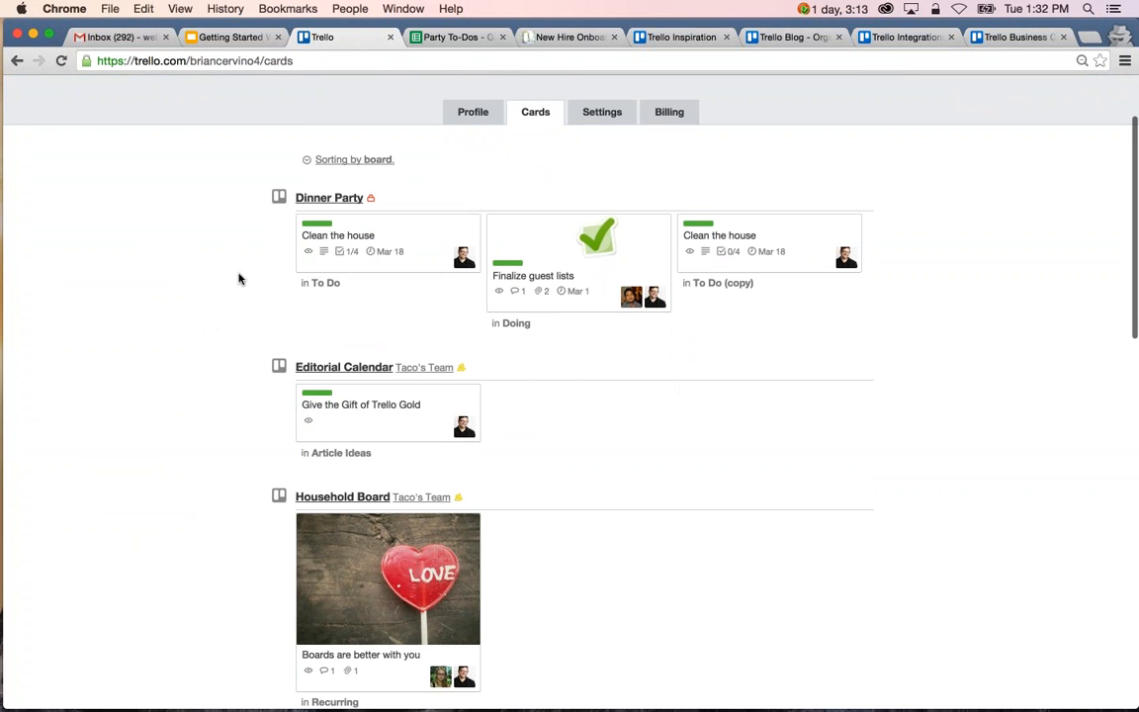
scroll(318, 470, down, 10)
scroll(318, 470, up, 15)
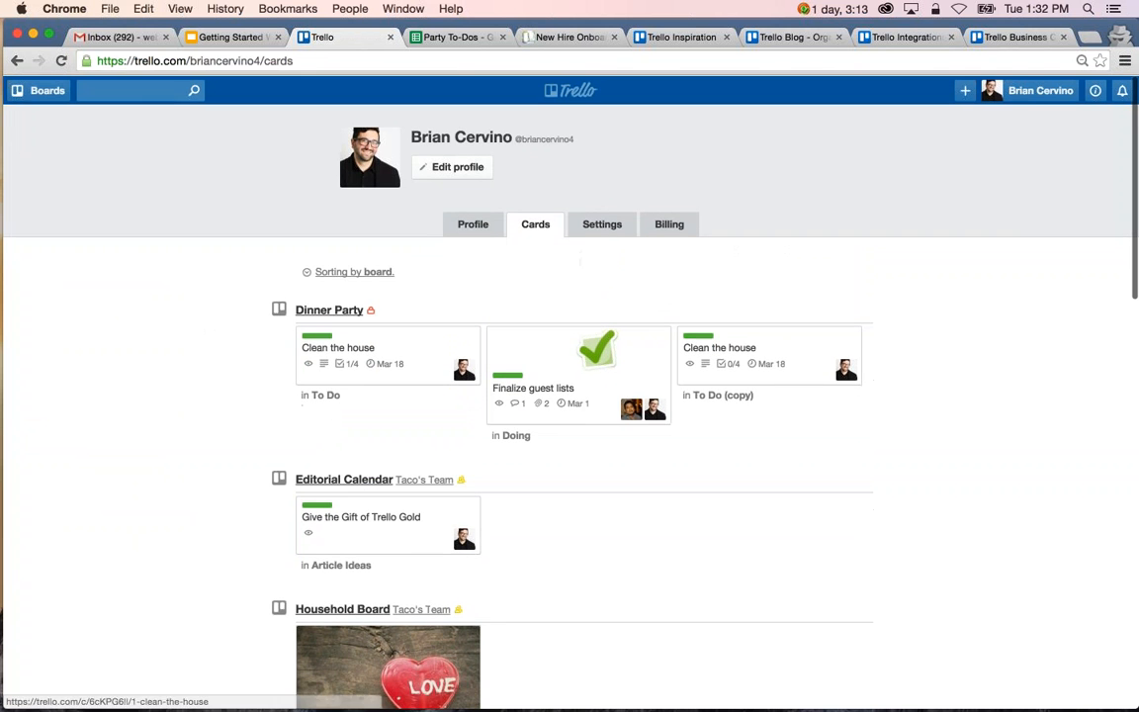
Sort the assigned cards by due date, and view the "Finalize guest lists" card, closing it to land on its Dinner Party board.
click(354, 267)
click(356, 348)
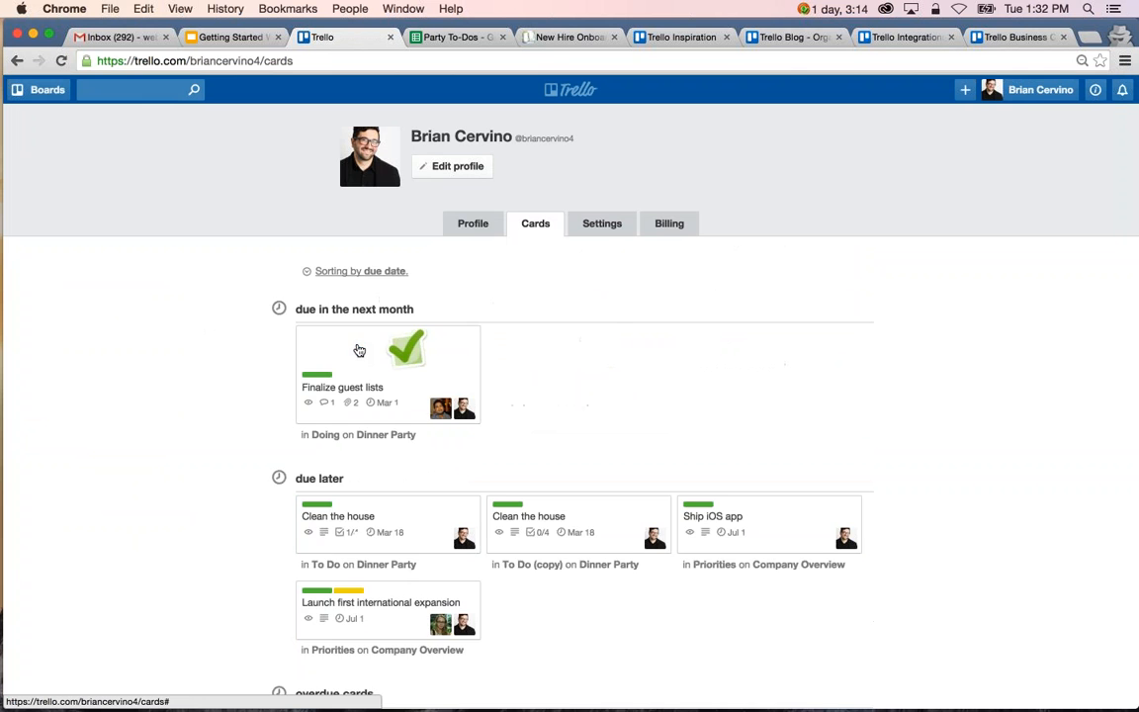
scroll(359, 350, down, 8)
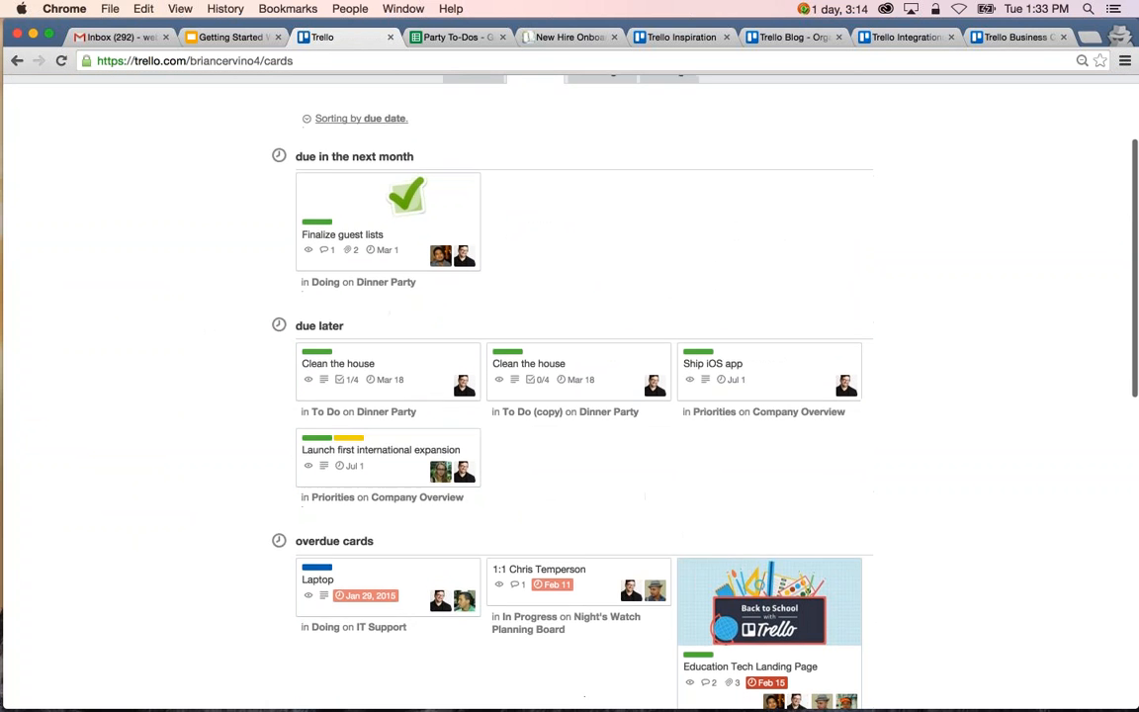
scroll(250, 435, up, 6)
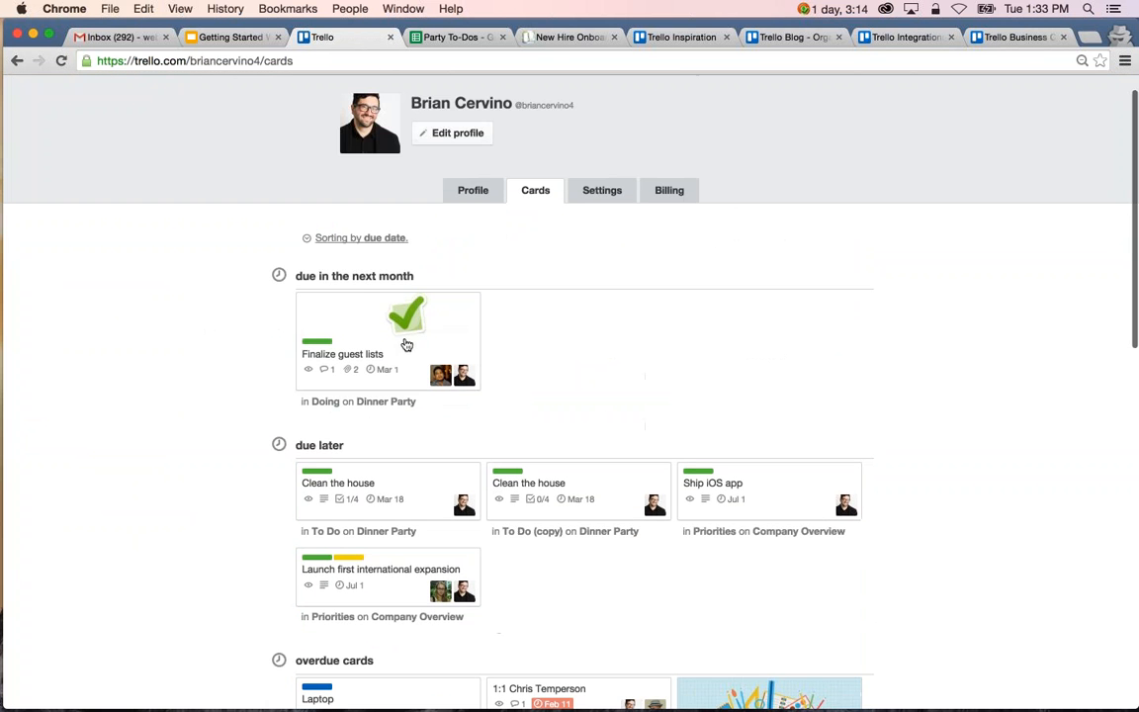
click(406, 344)
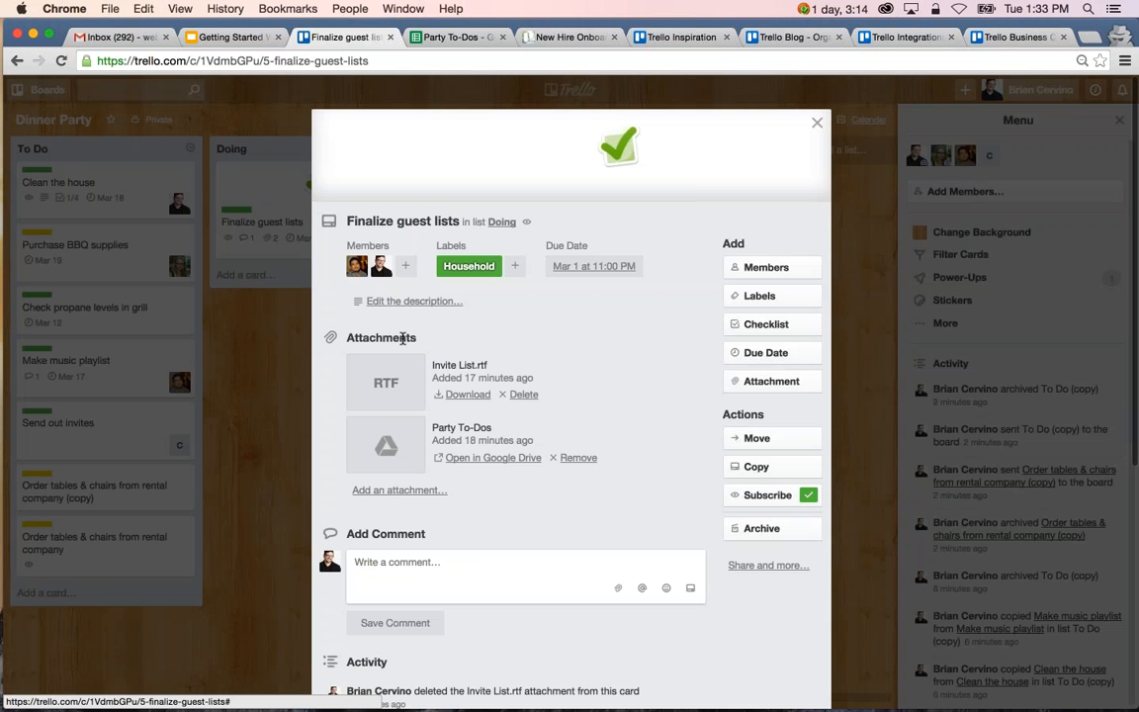
key(Escape)
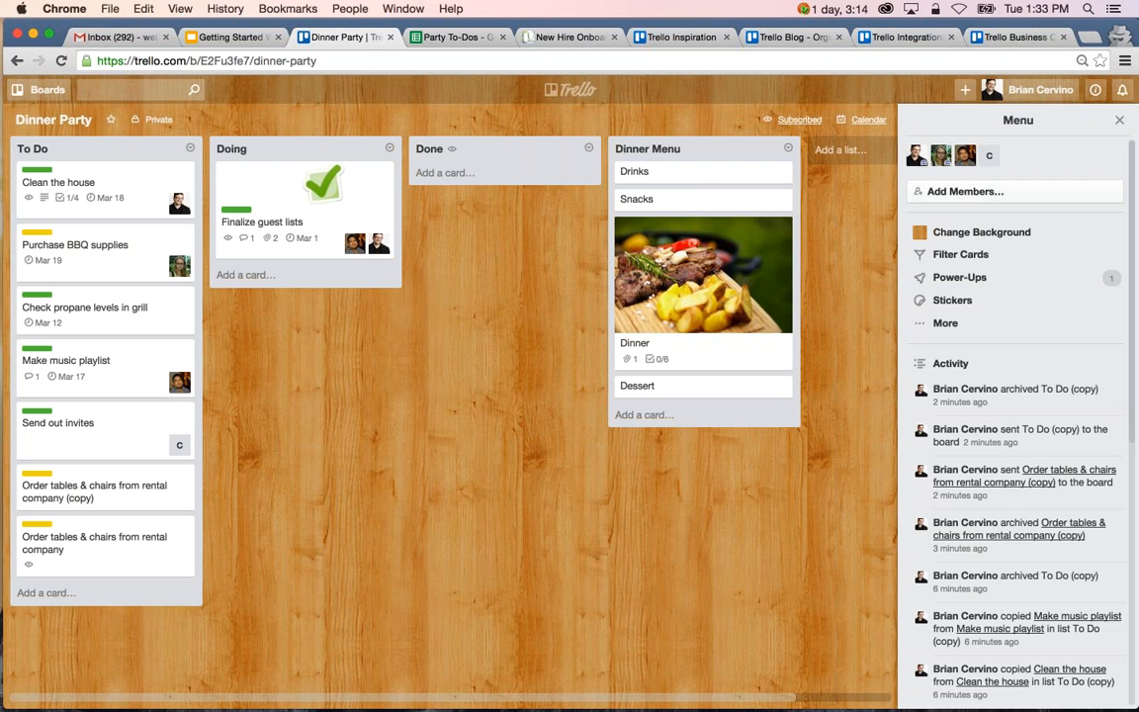
Look through the example boards on the Trello Inspiration page, from Front Product Roadmap to Blog Post Ideas.
click(675, 38)
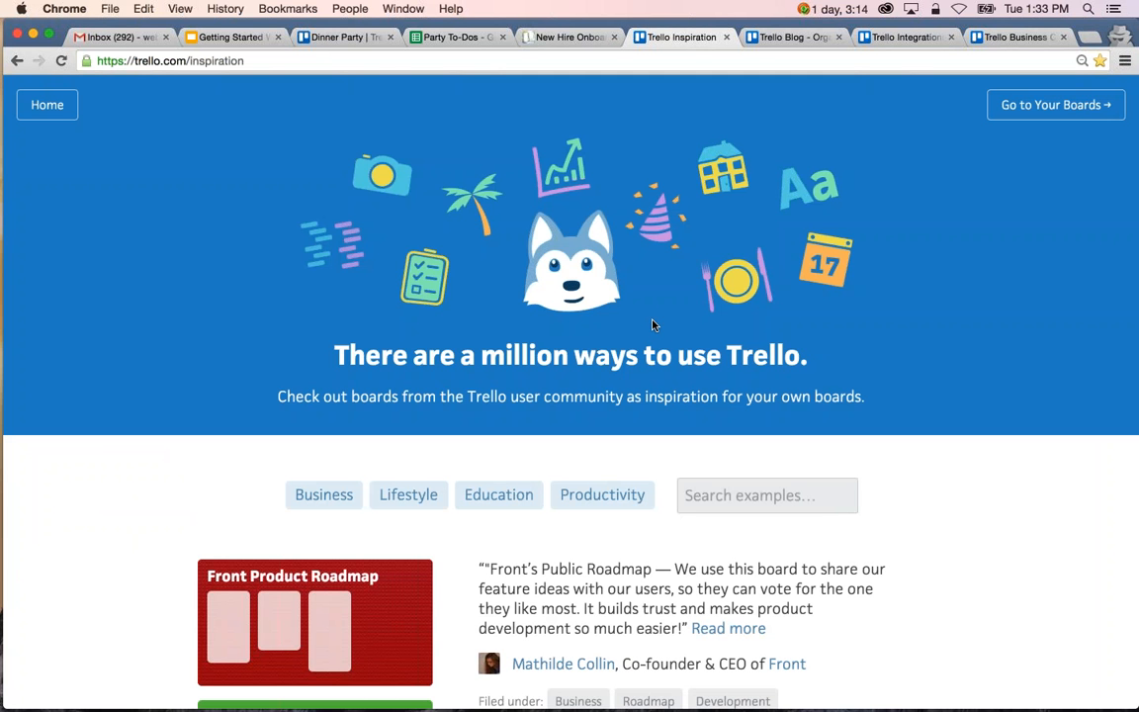
scroll(651, 324, down, 2)
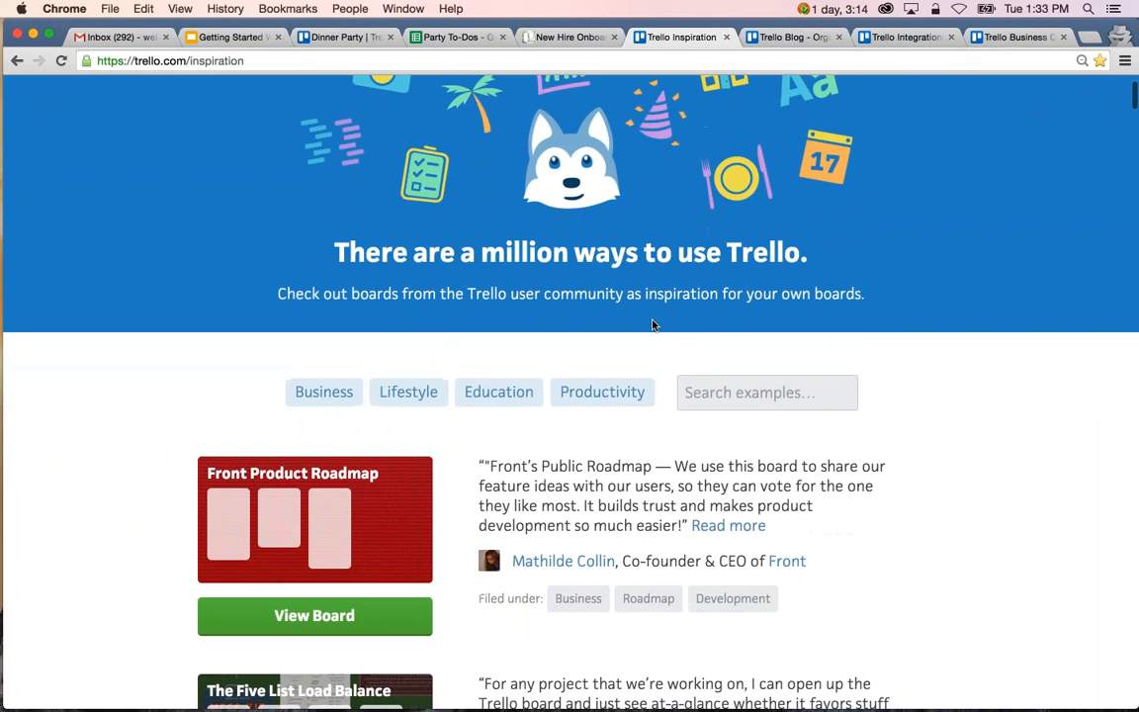
scroll(651, 325, down, 4)
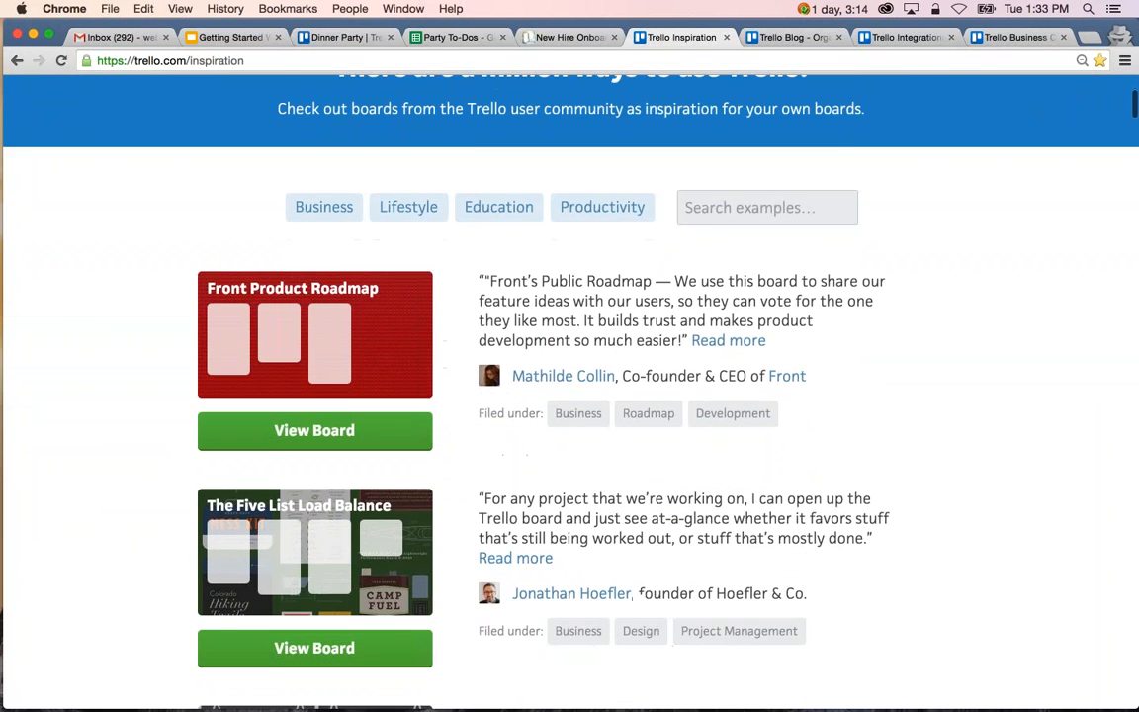
scroll(668, 464, down, 2)
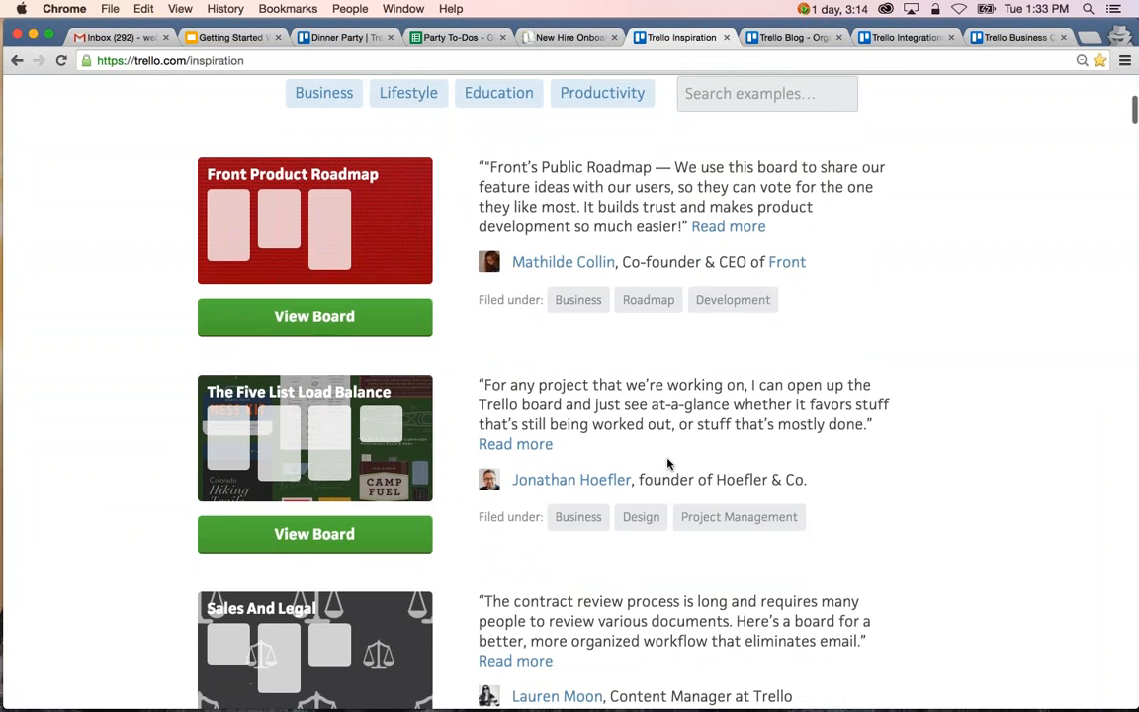
scroll(667, 463, down, 3)
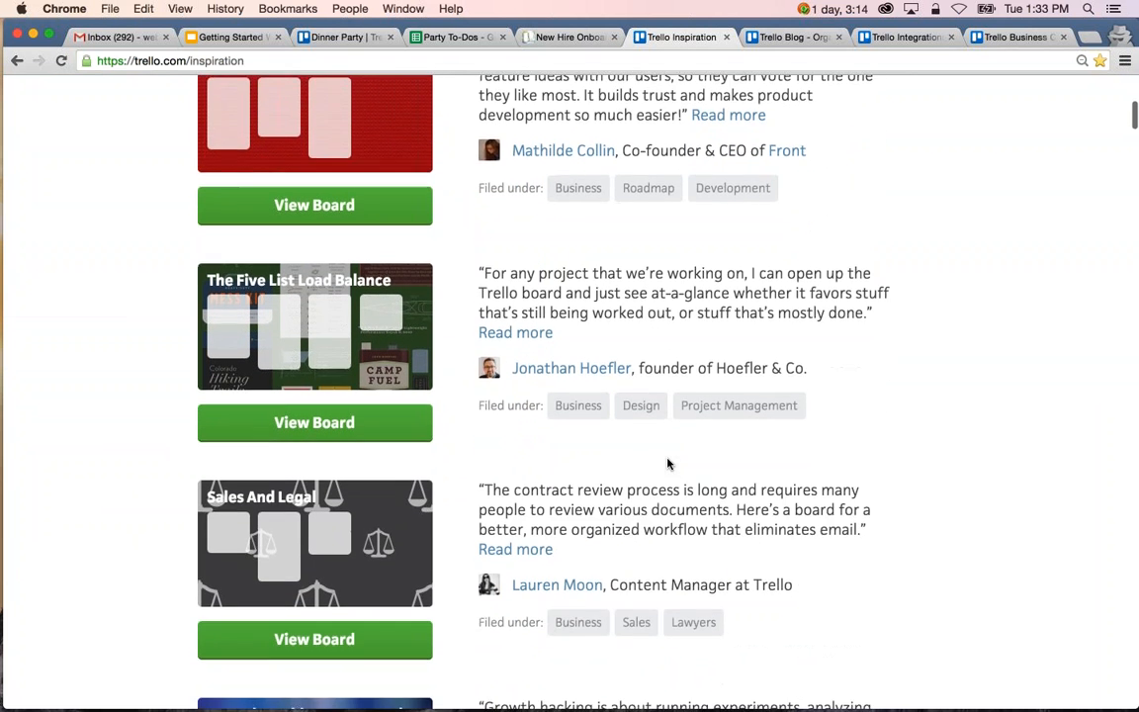
scroll(667, 464, down, 3)
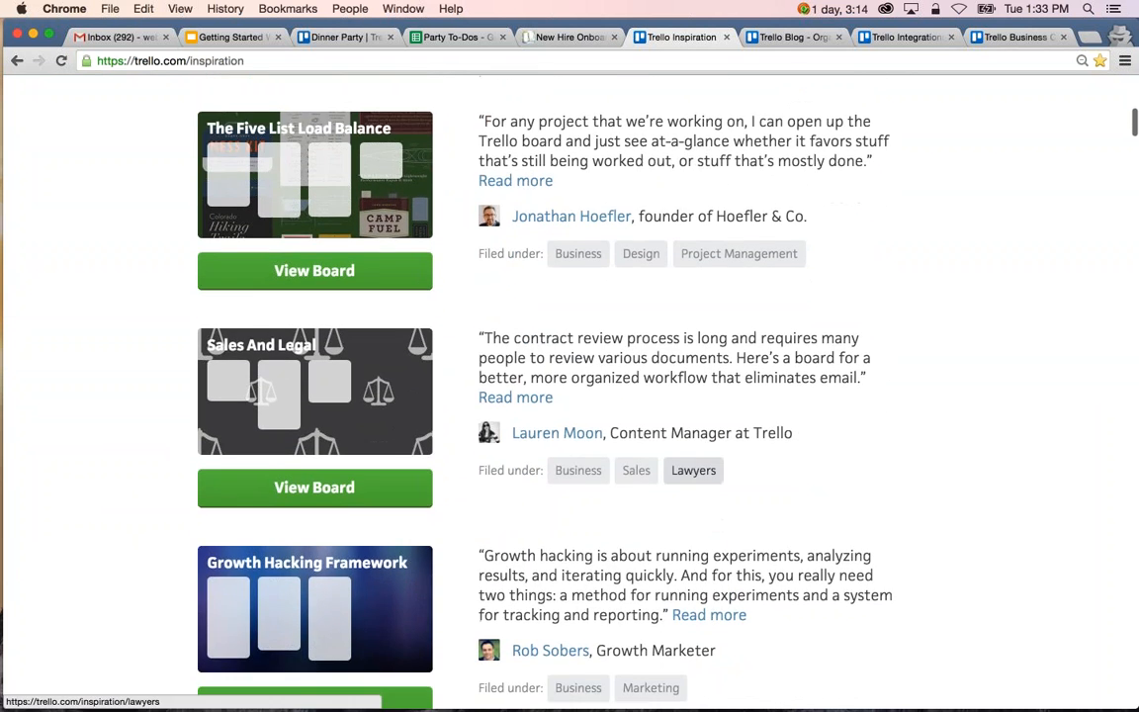
scroll(693, 470, down, 3)
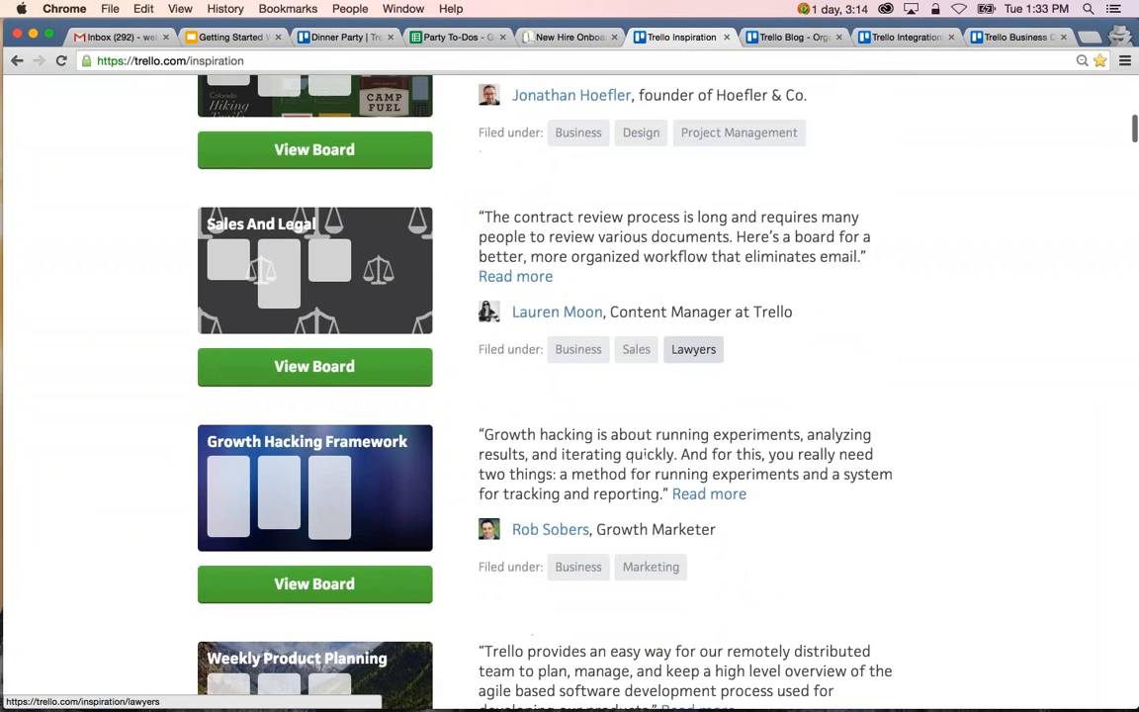
scroll(697, 473, down, 3)
scroll(697, 473, down, 1)
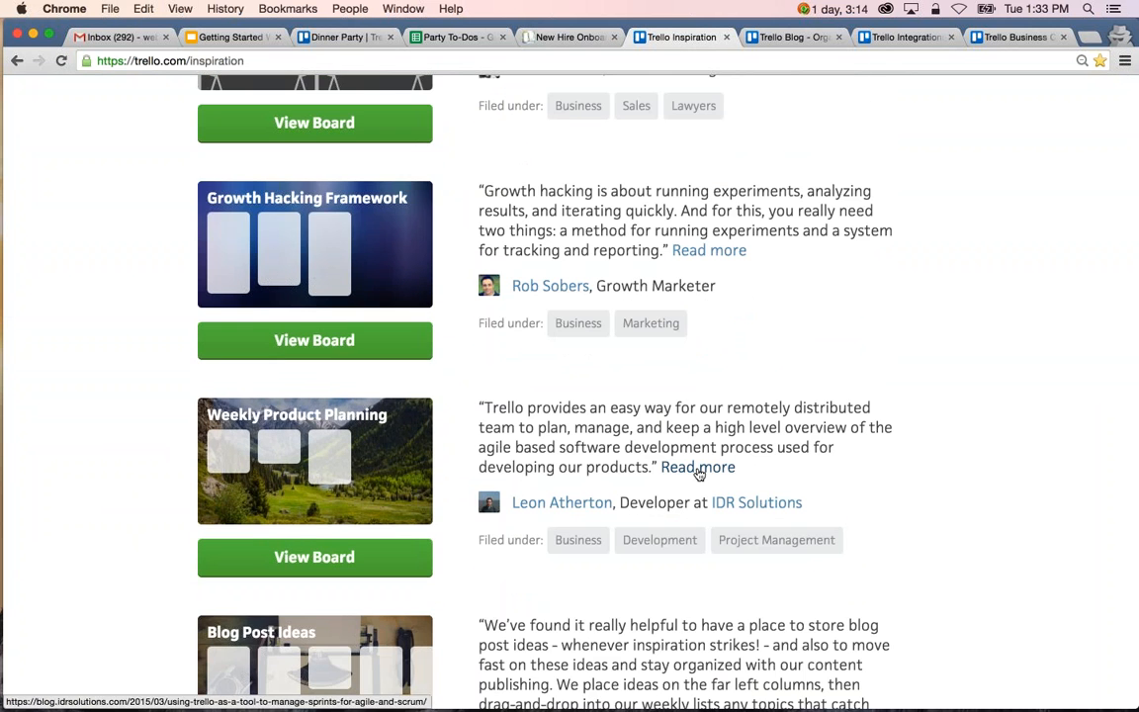
scroll(699, 471, down, 2)
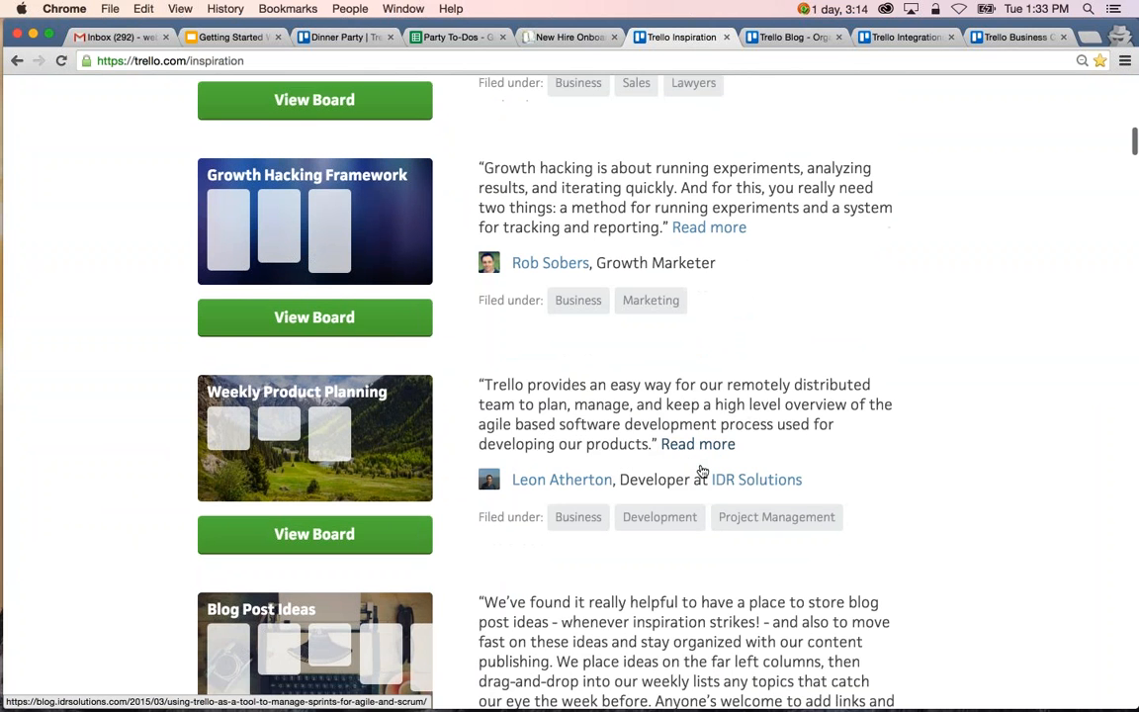
scroll(699, 470, up, 2)
scroll(376, 387, up, 15)
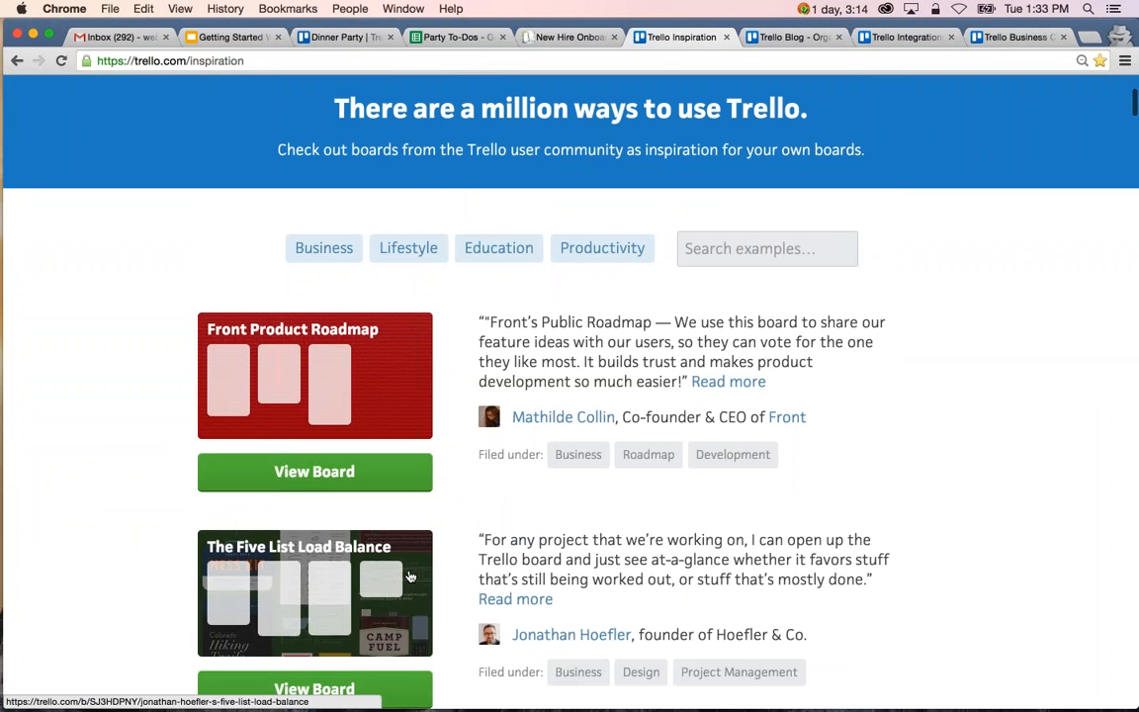
View "The Five List Load Balance" example board and its additional board options, and close it to return to the Inspiration page.
click(368, 516)
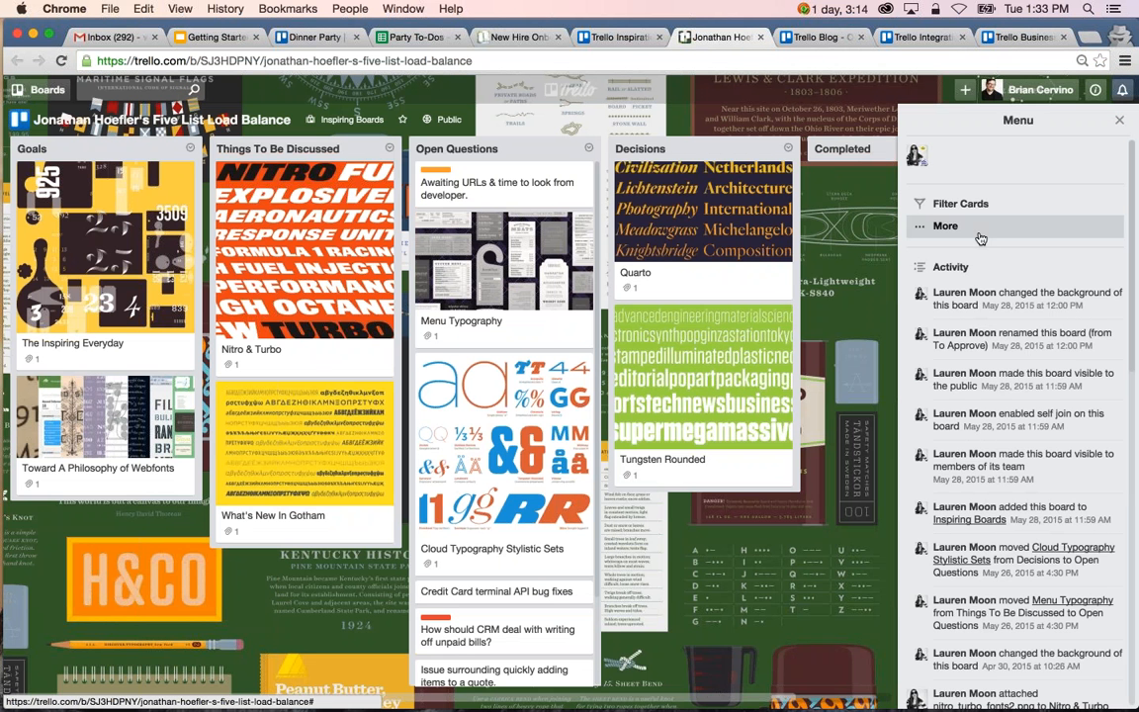
click(927, 226)
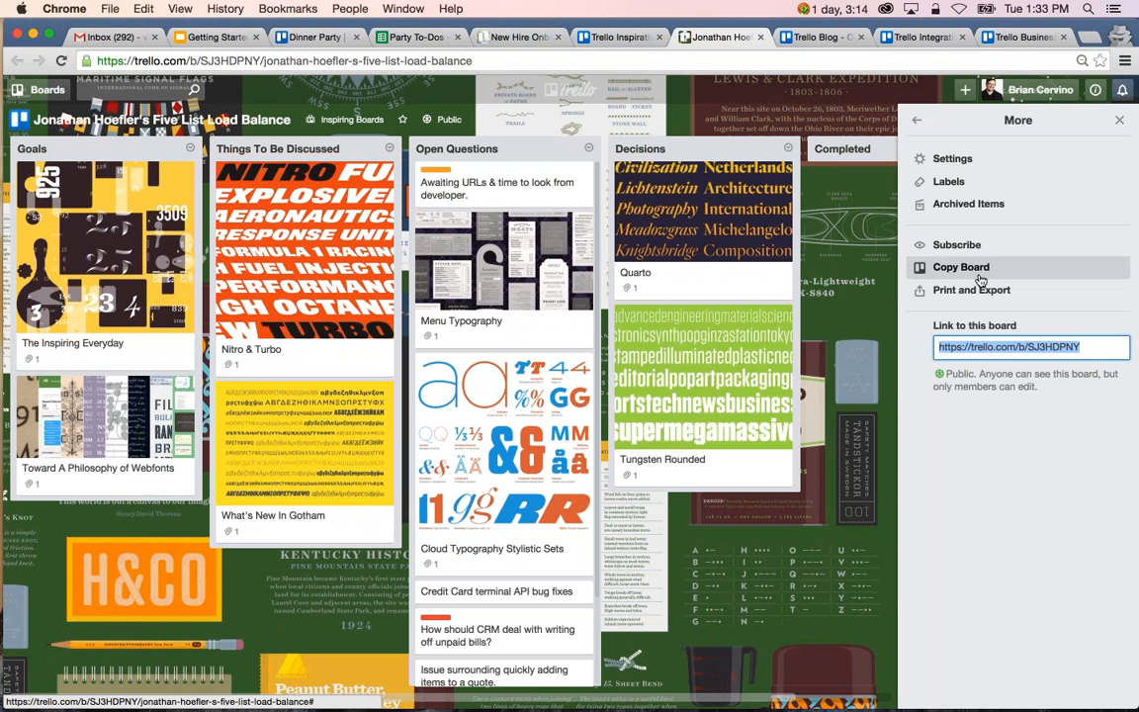
click(1119, 119)
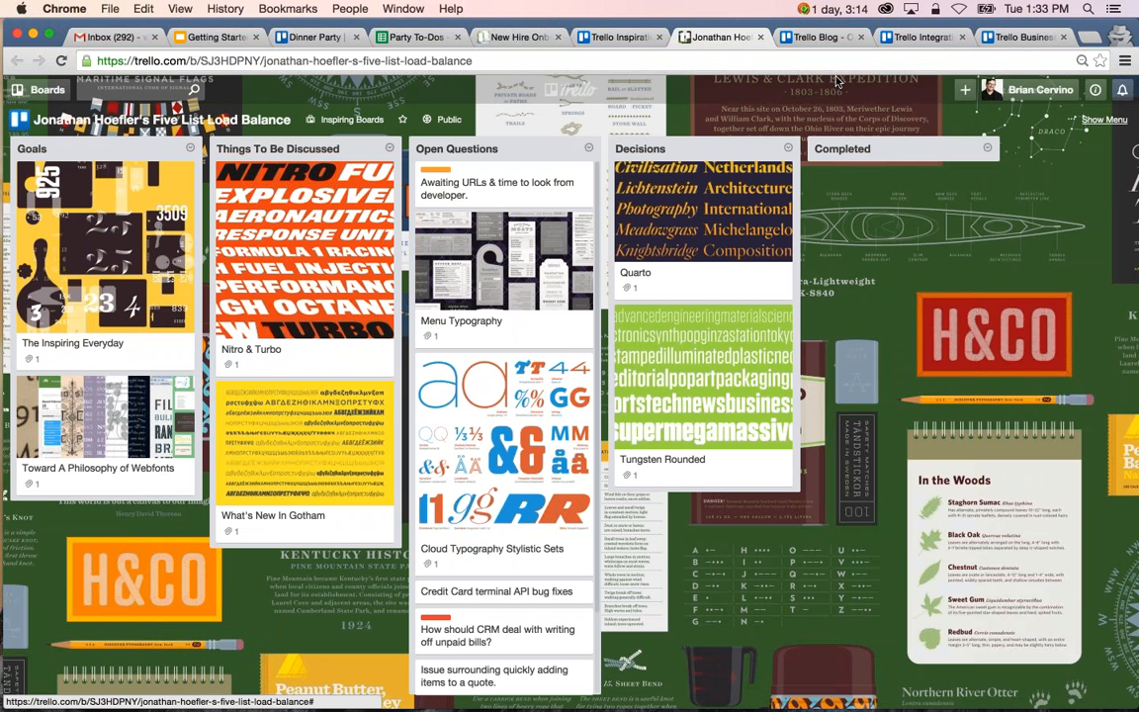
click(766, 37)
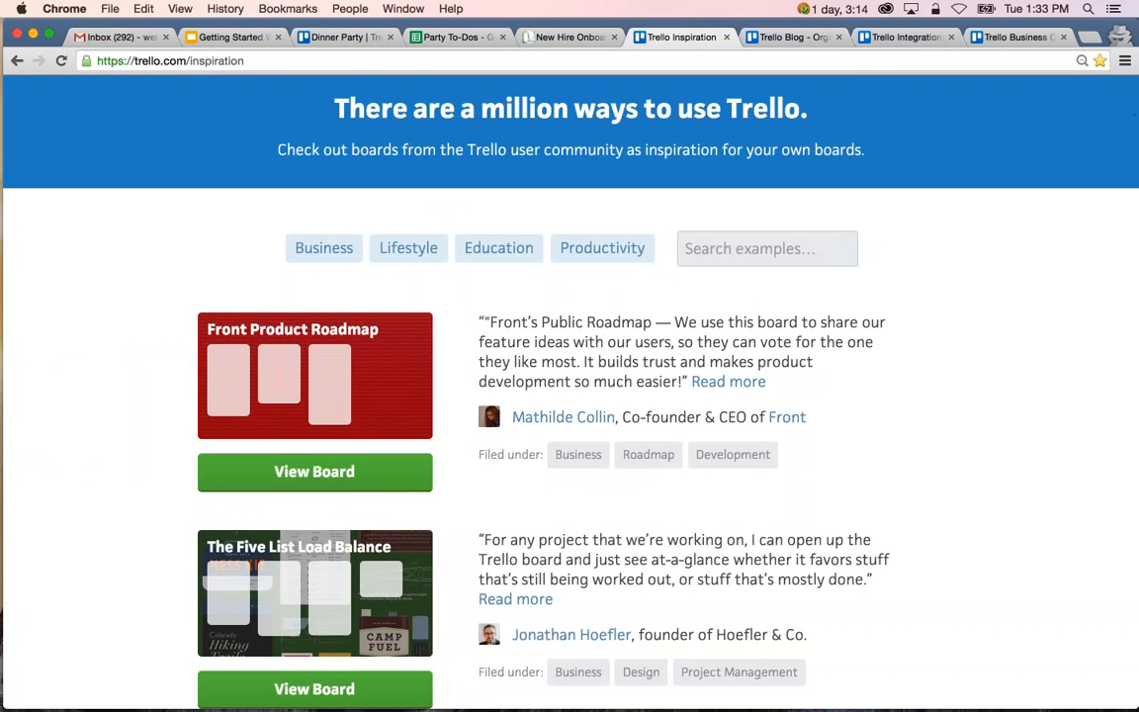
scroll(577, 415, down, 2)
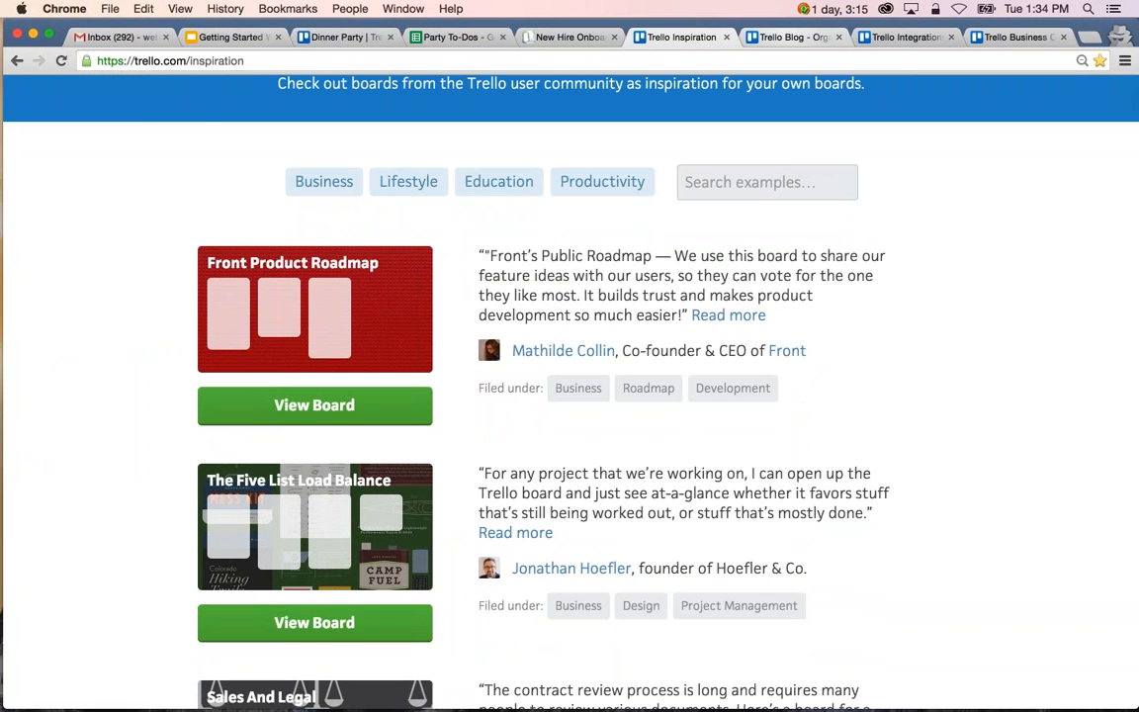
Switch to the Trello blog and look over its featured article and the recent posts below it.
key(ctrl+Tab)
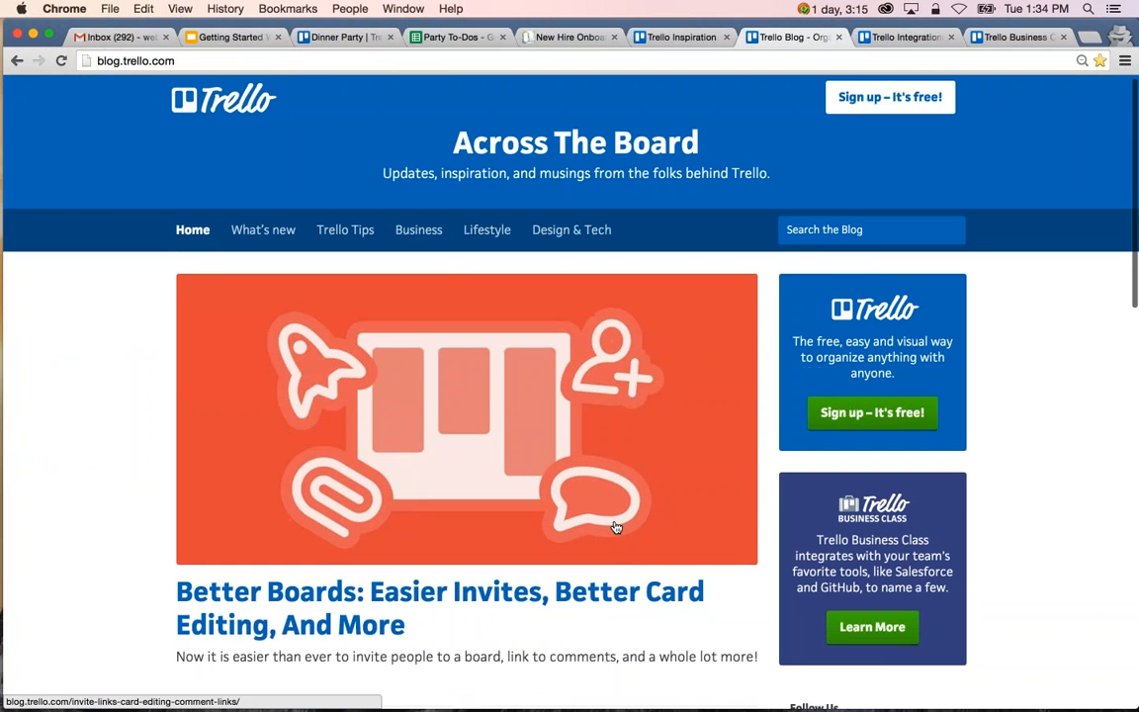
scroll(615, 527, down, 1)
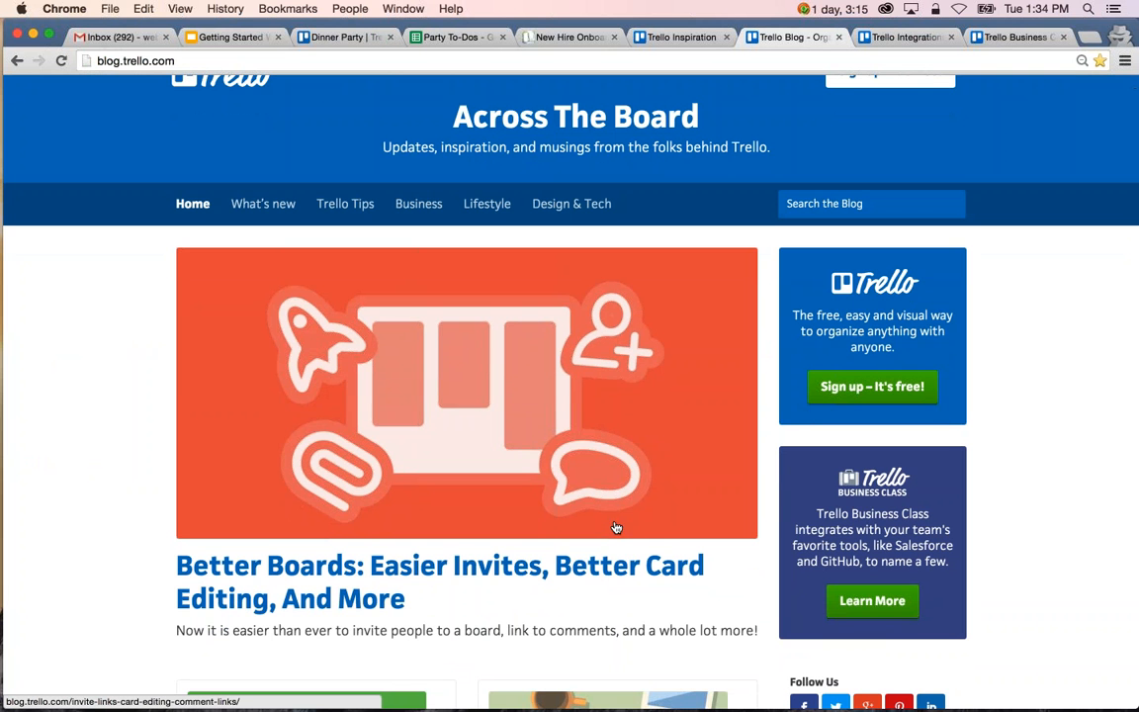
scroll(615, 527, down, 5)
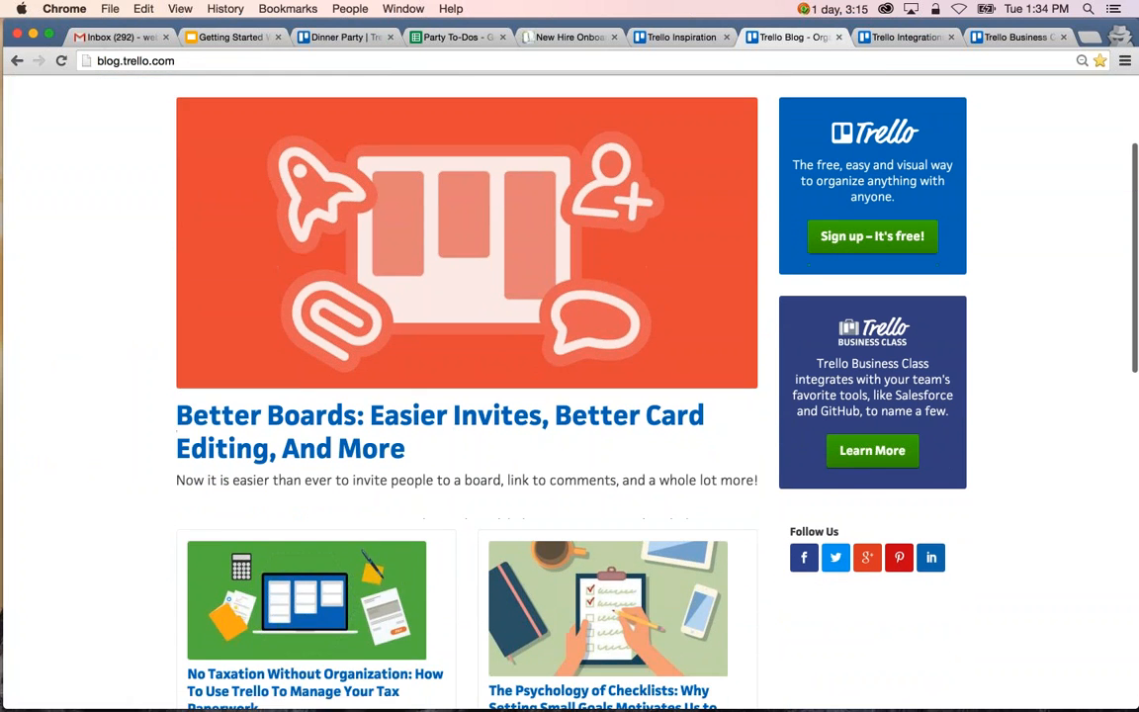
Open the Trello Integrations page and look through the featured integrations and the Browse All Integrations catalogue.
click(893, 40)
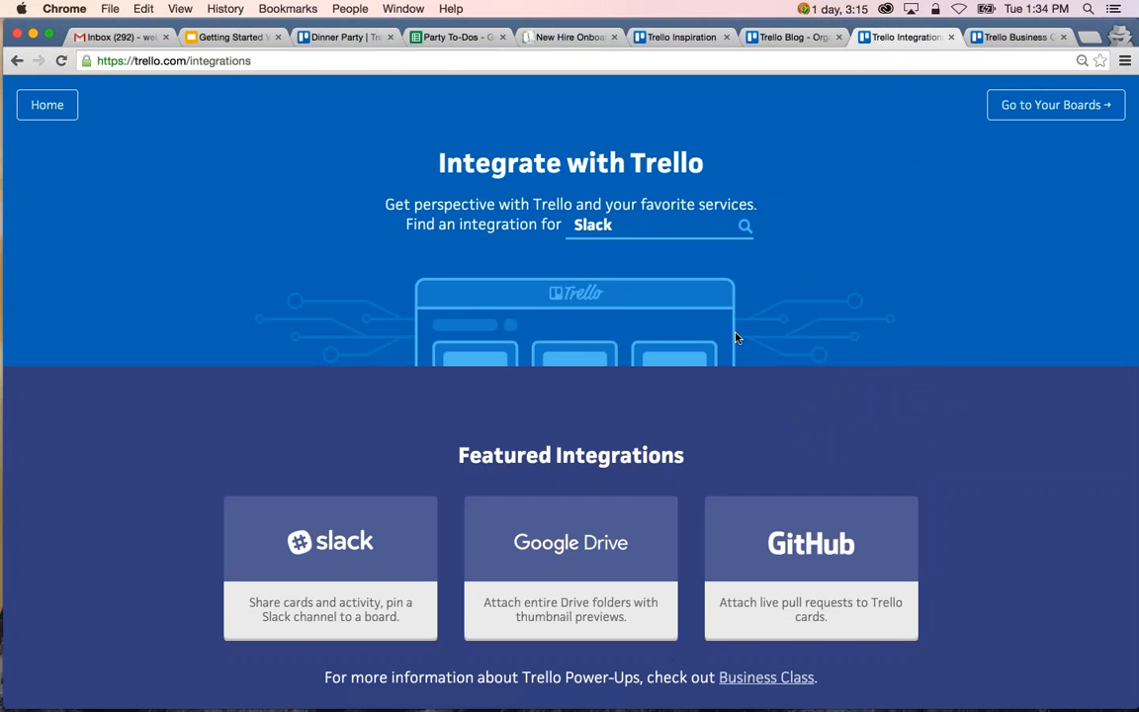
scroll(736, 339, down, 1)
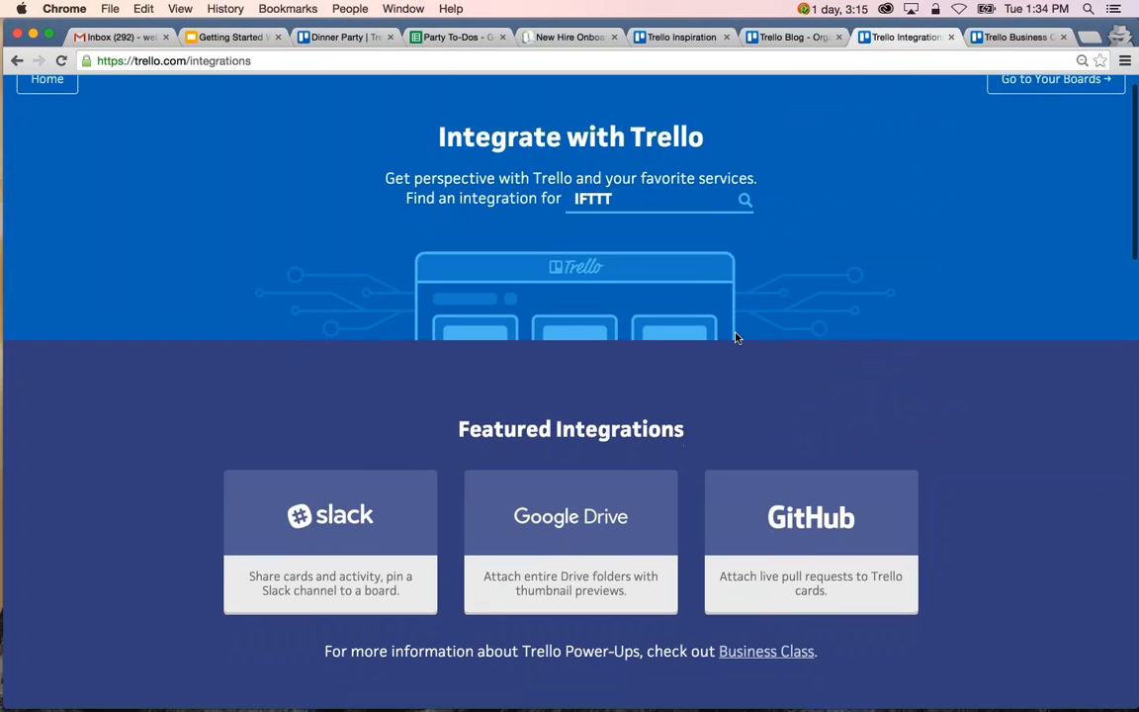
scroll(736, 338, down, 5)
scroll(736, 338, down, 2)
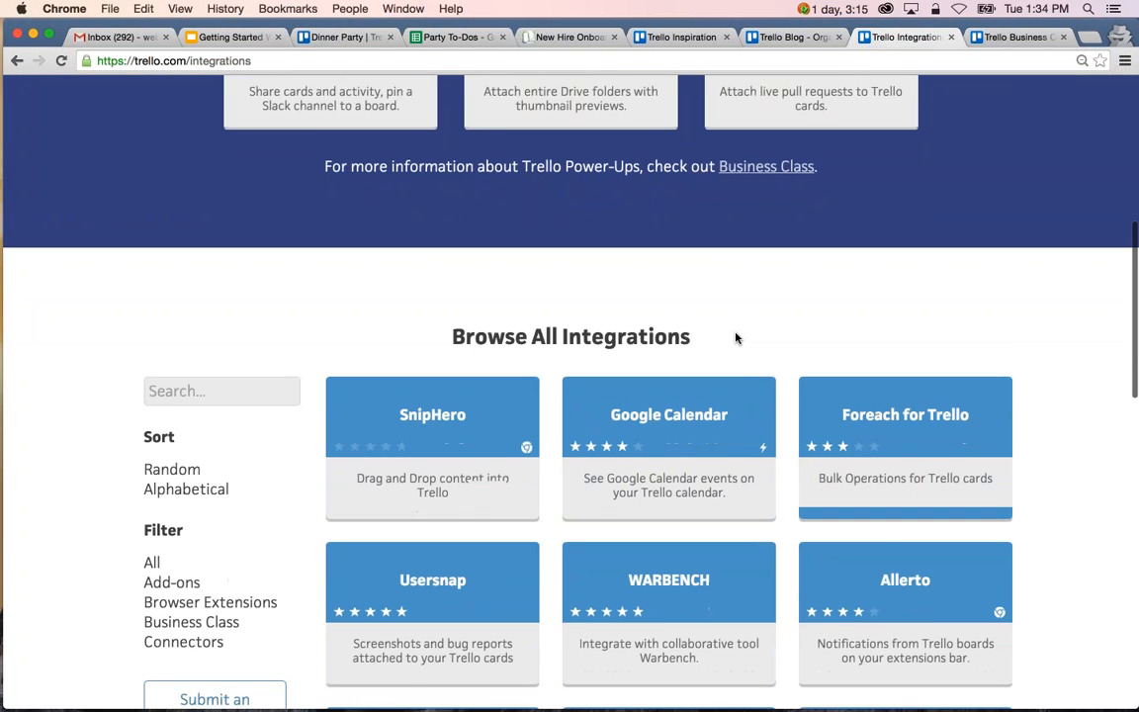
scroll(736, 338, down, 1)
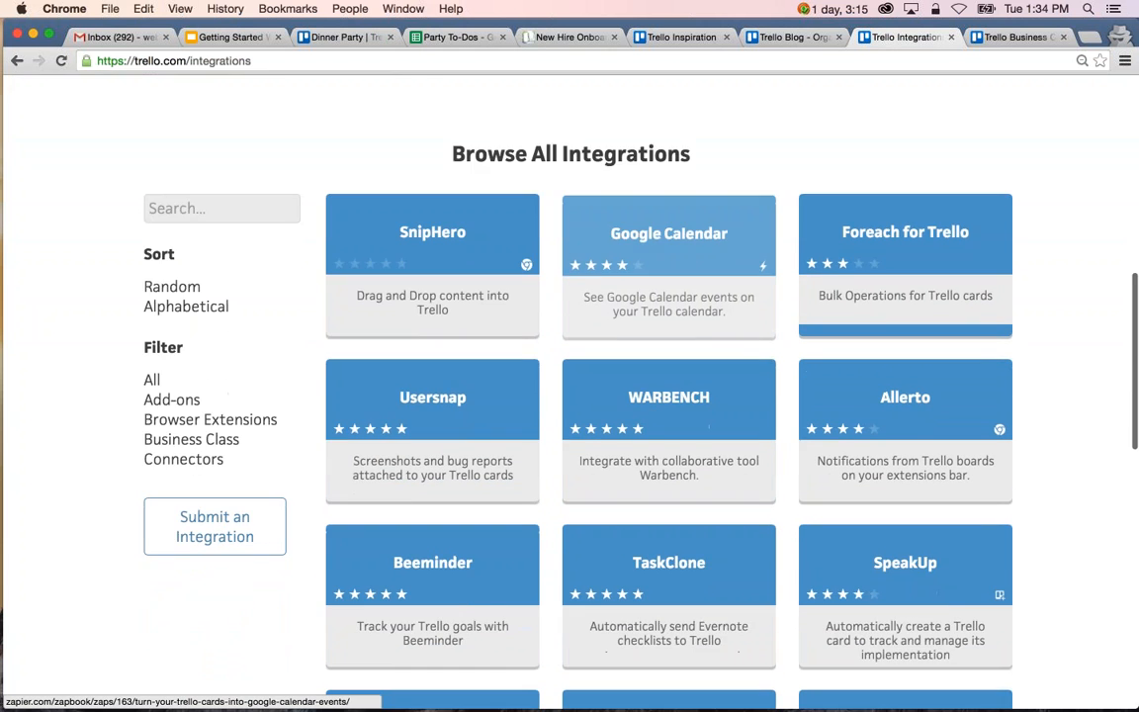
scroll(271, 364, down, 1)
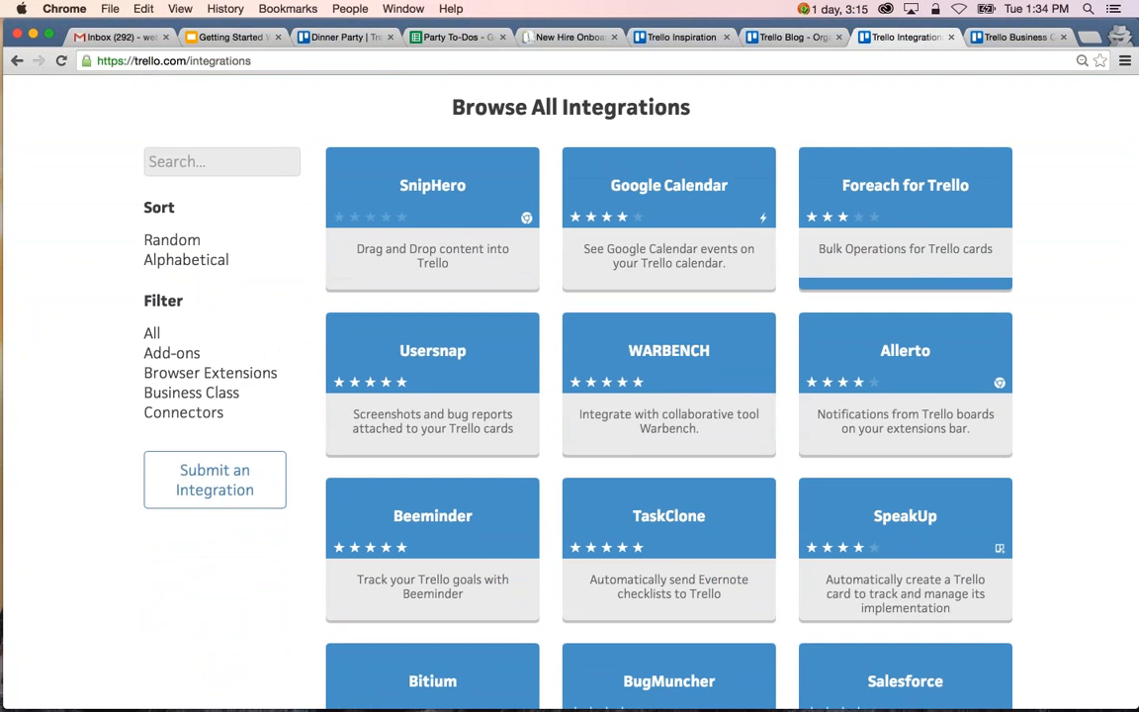
scroll(569, 396, down, 2)
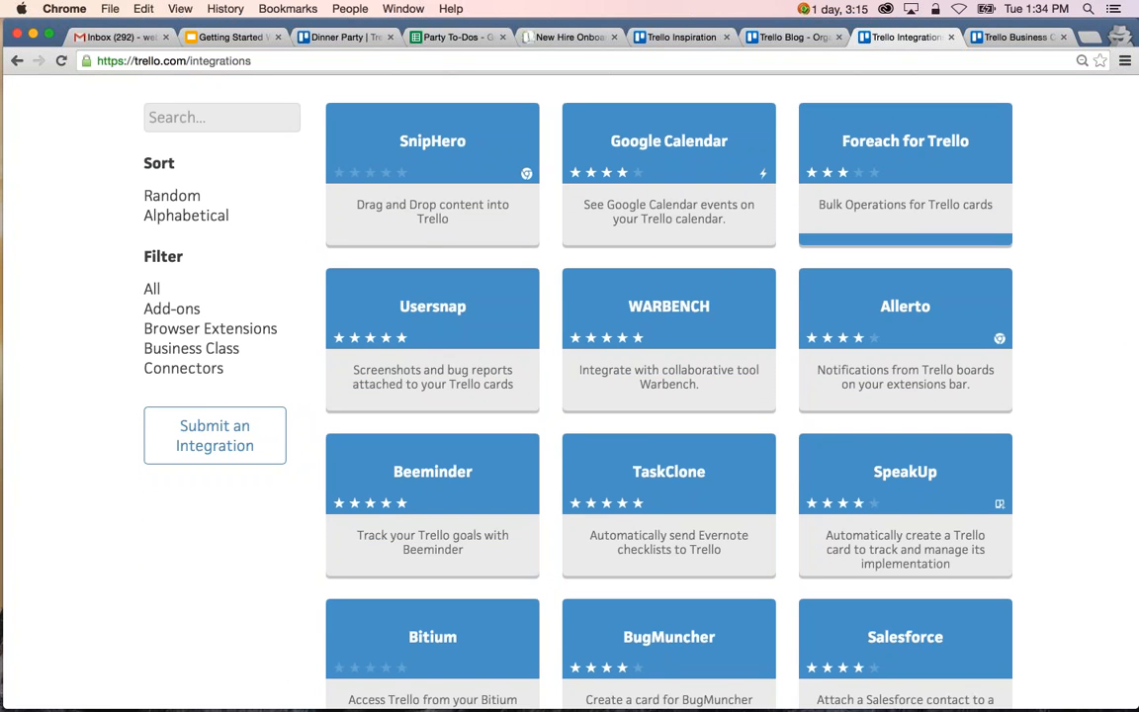
Search the integrations catalogue for "time tracking" and look through the matching integrations.
scroll(569, 395, up, 2)
click(249, 169)
text(t)
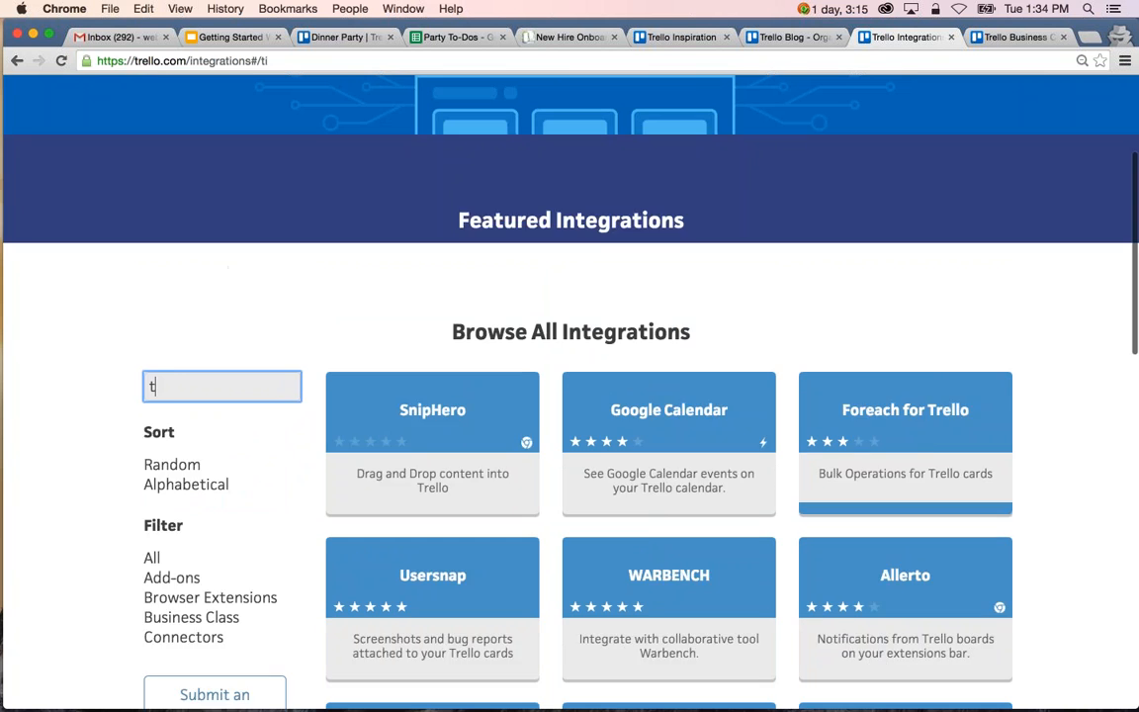
text(ime tra)
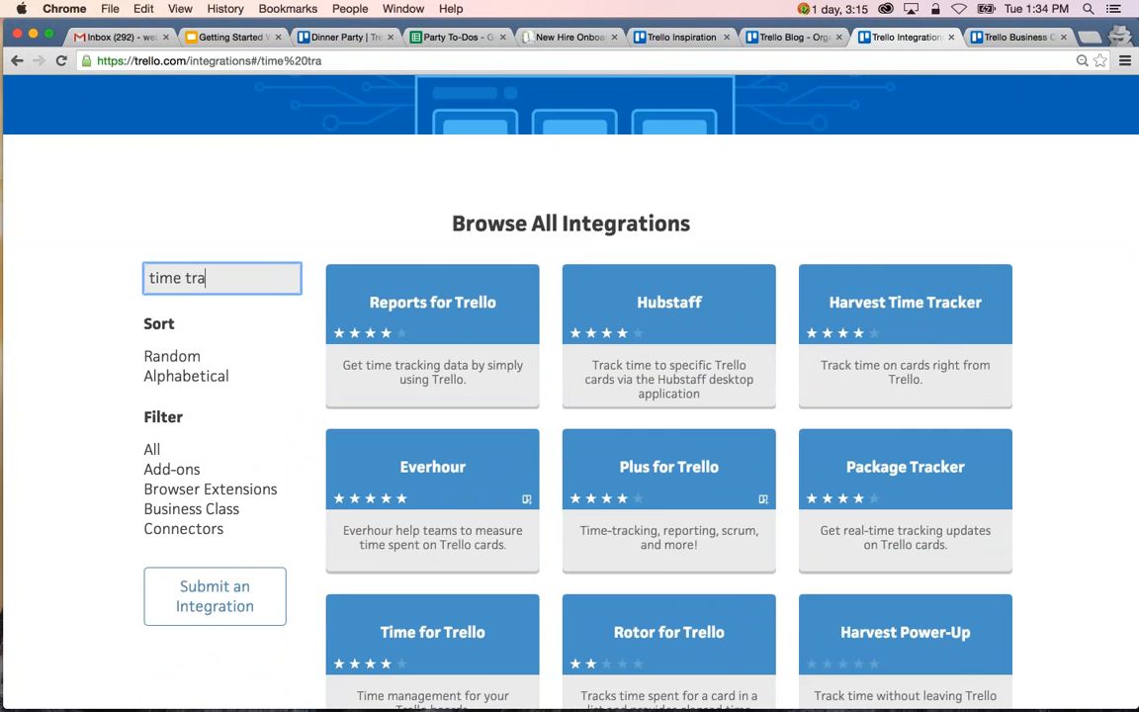
text(cking)
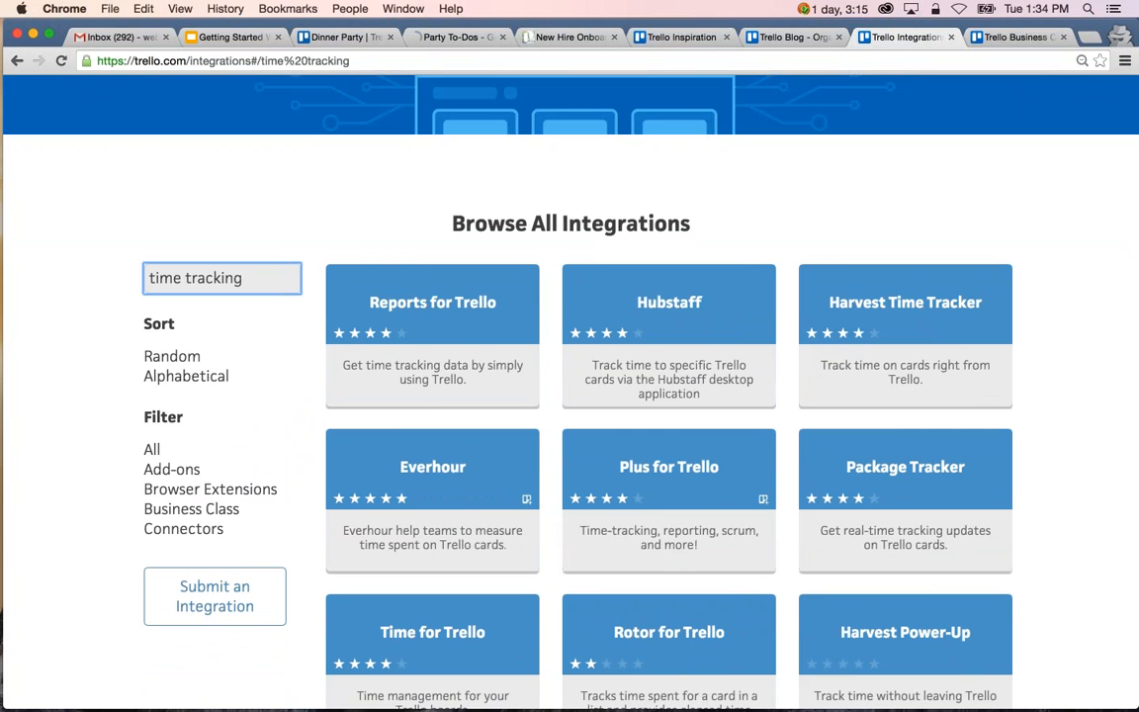
scroll(668, 296, down, 2)
scroll(668, 257, down, 1)
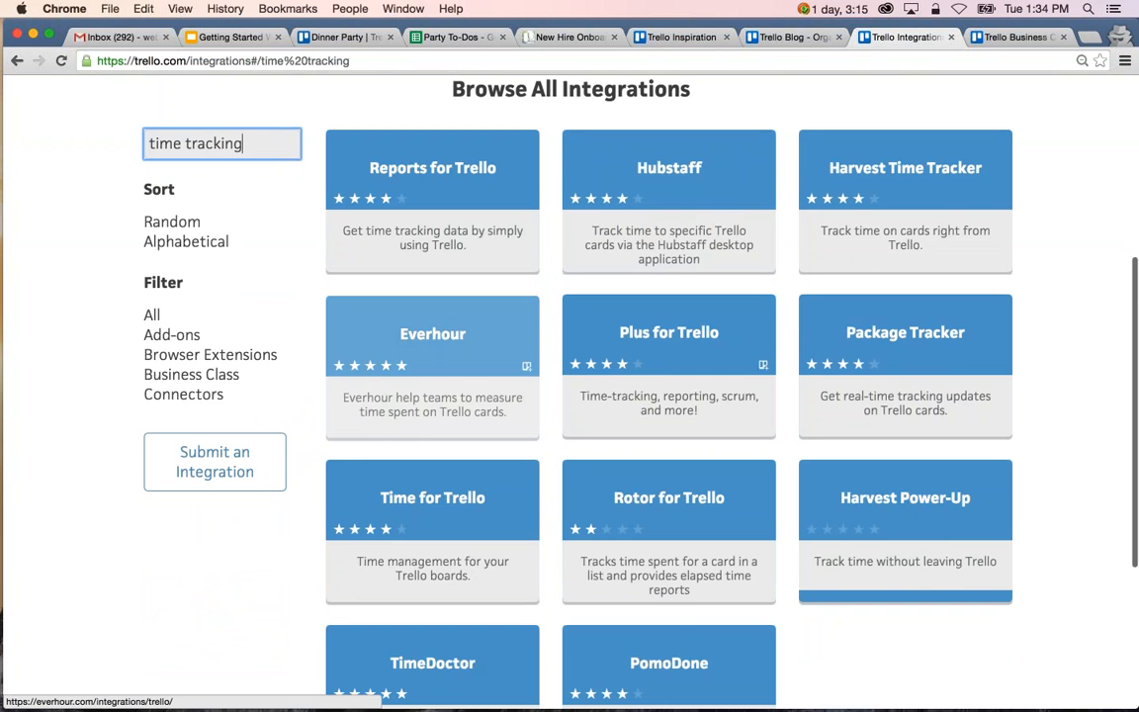
scroll(285, 306, up, 2)
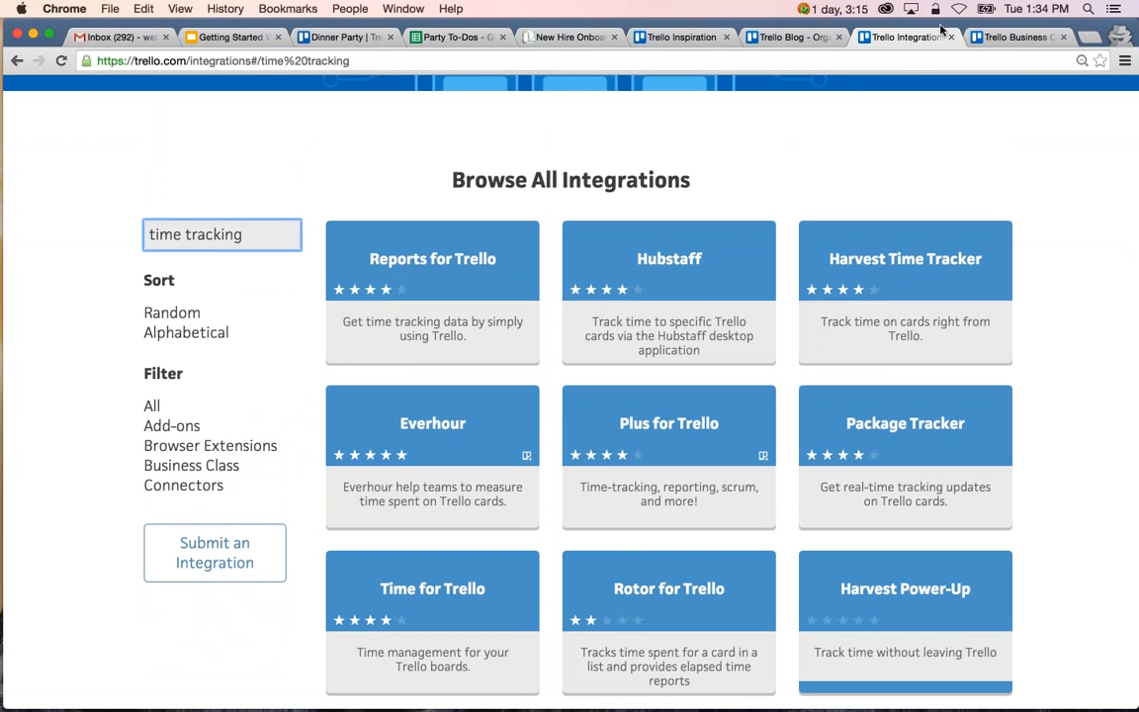
Open the Trello Business Class page and review its pricing, its three main benefits and the priority email support section.
click(1008, 36)
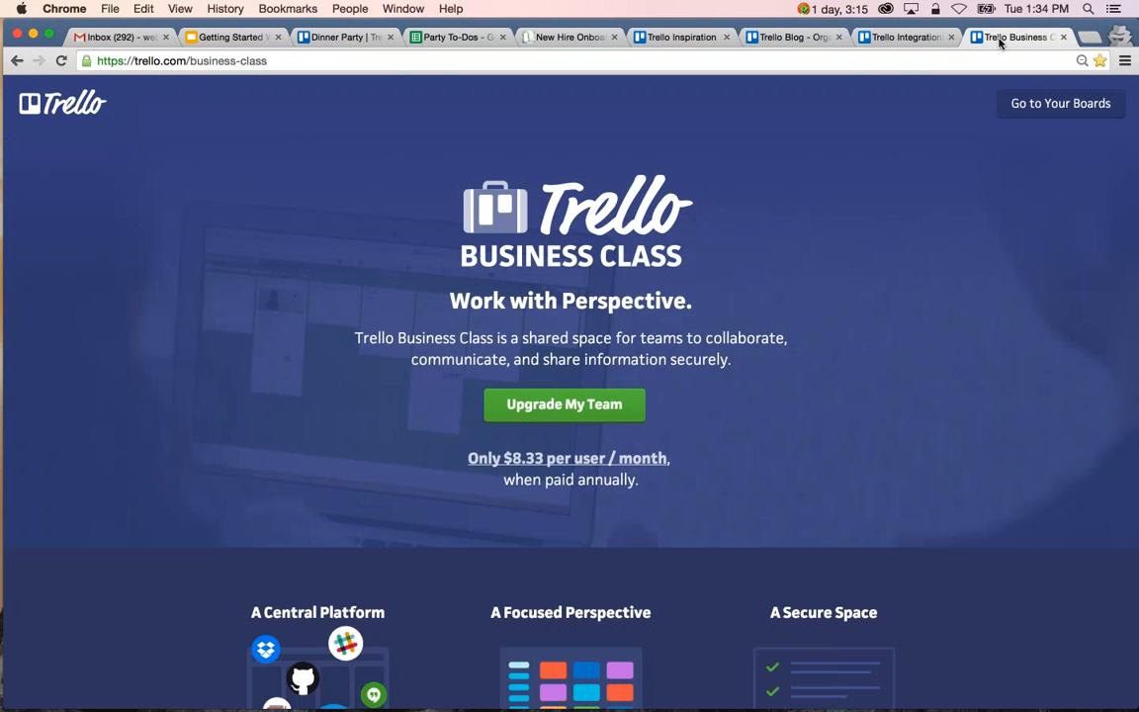
scroll(570, 375, down, 2)
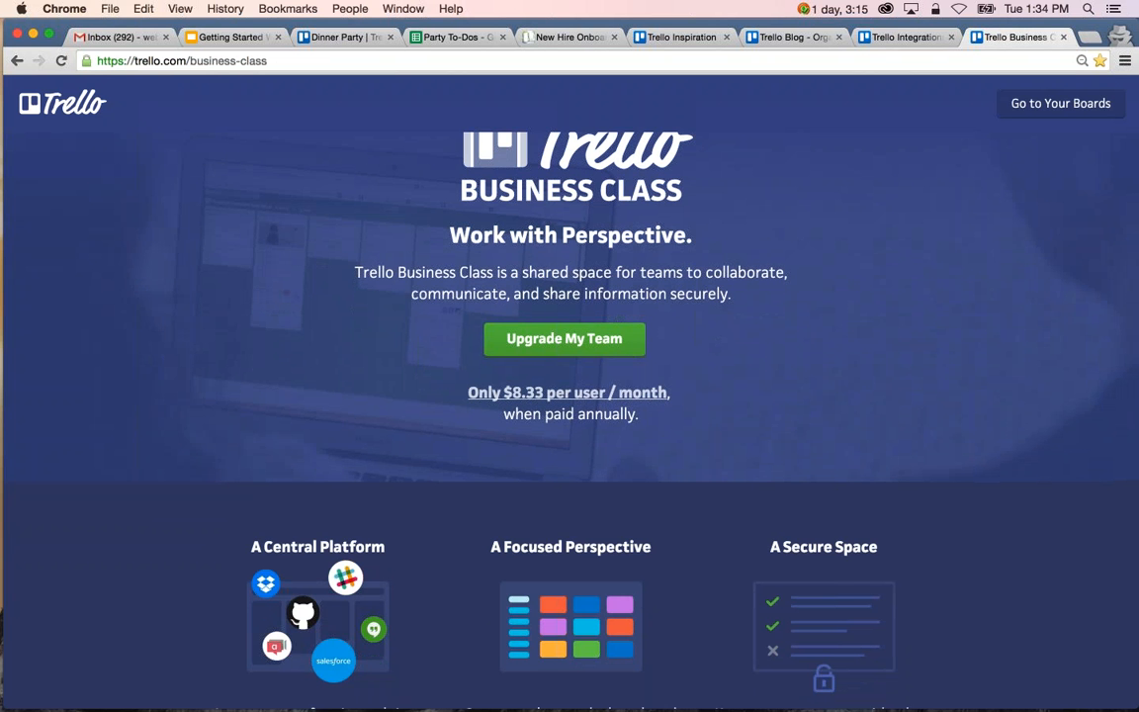
scroll(569, 396, down, 3)
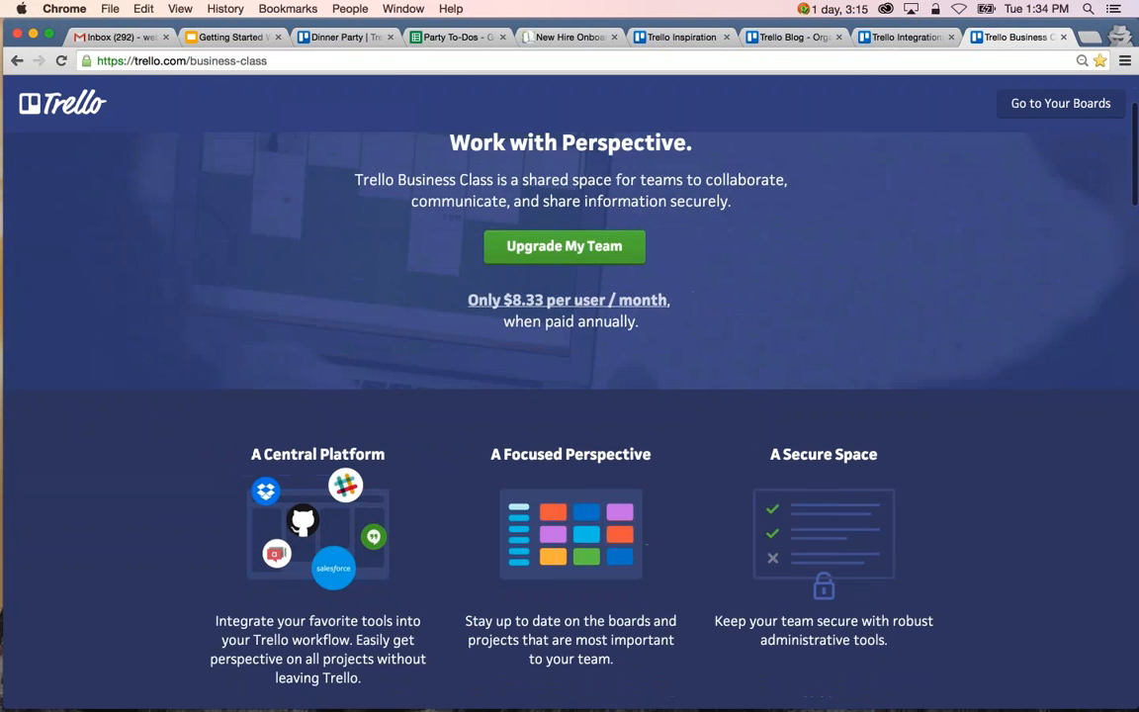
scroll(570, 396, down, 10)
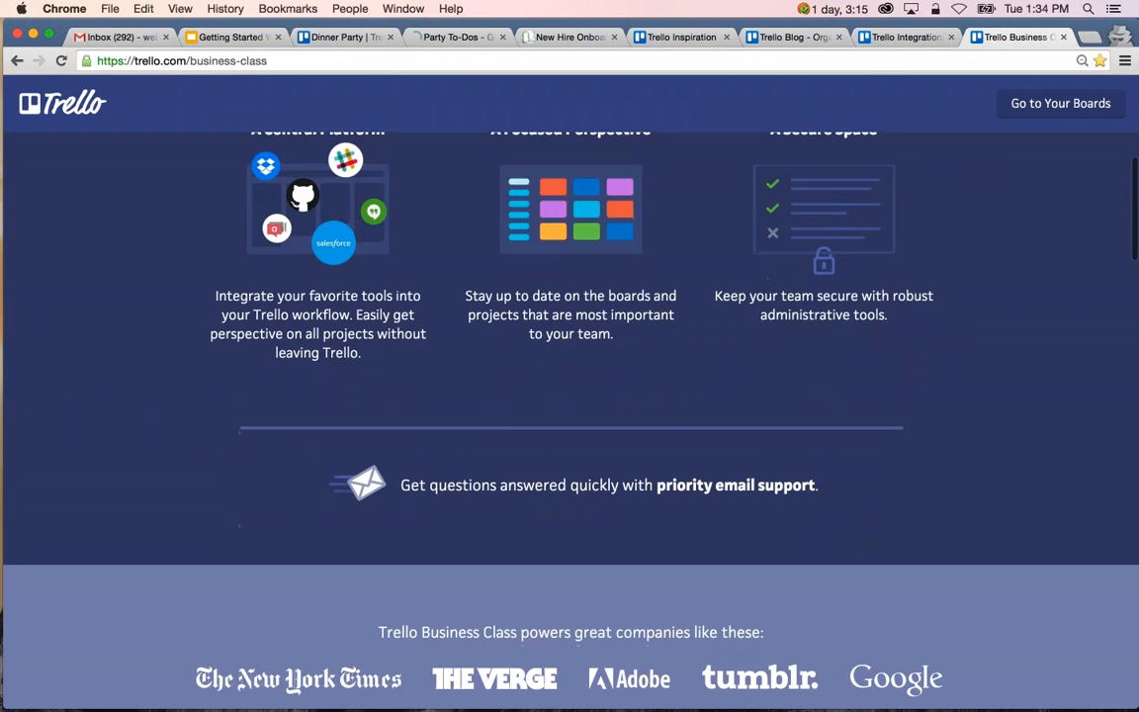
scroll(569, 396, up, 6)
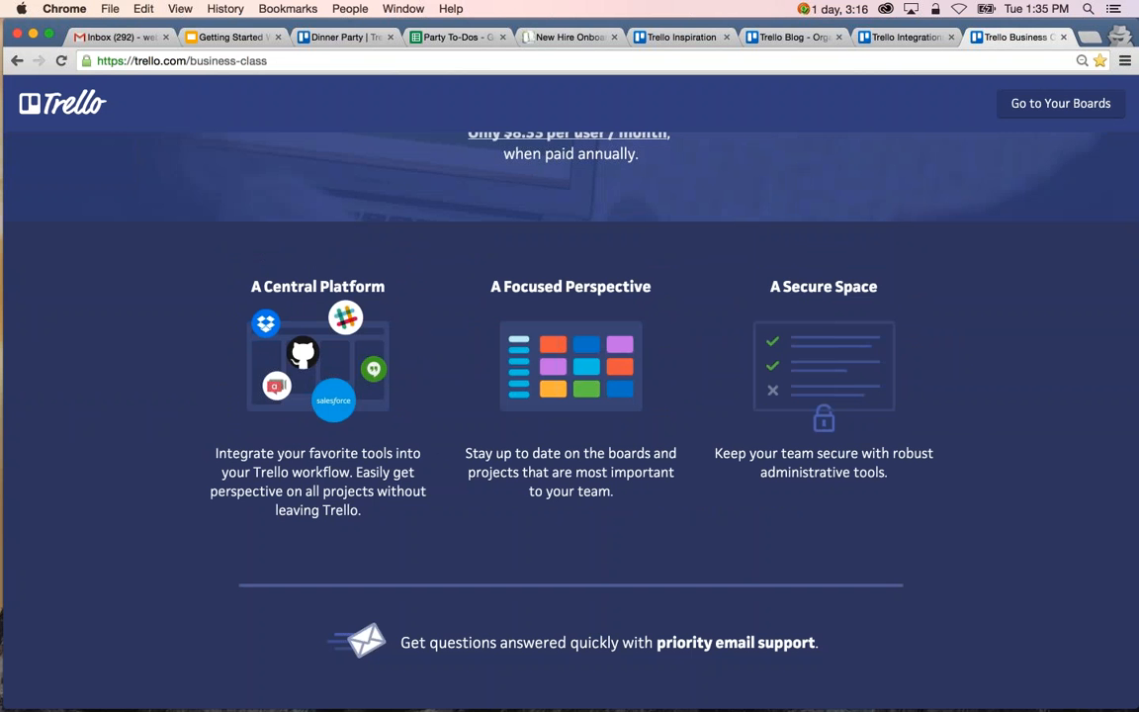
Switch to the Getting Started Webinar Slides in Google Slides and start presenting from the "Connect On Social" slide.
click(230, 37)
click(115, 384)
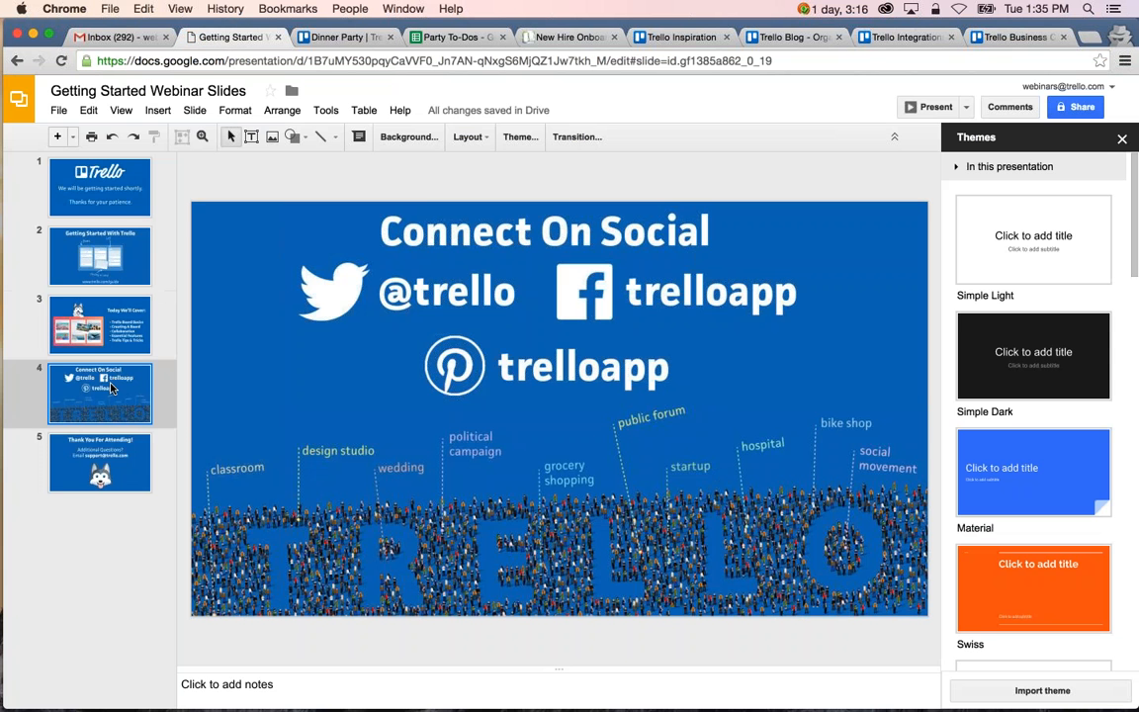
click(908, 108)
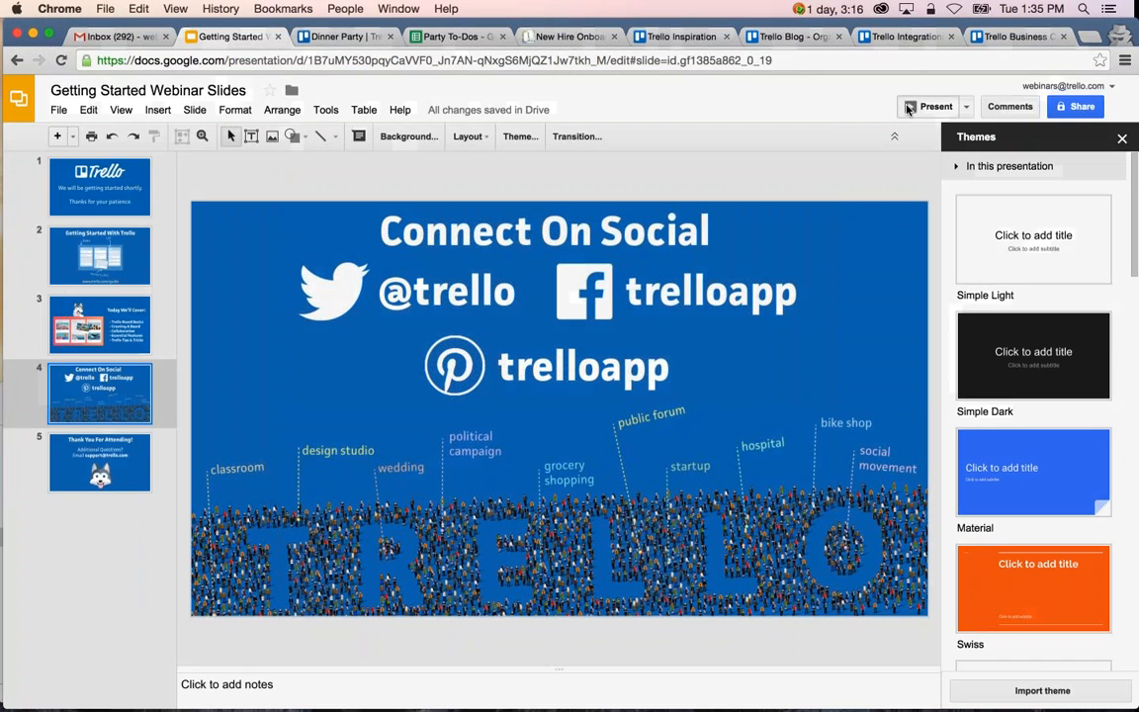
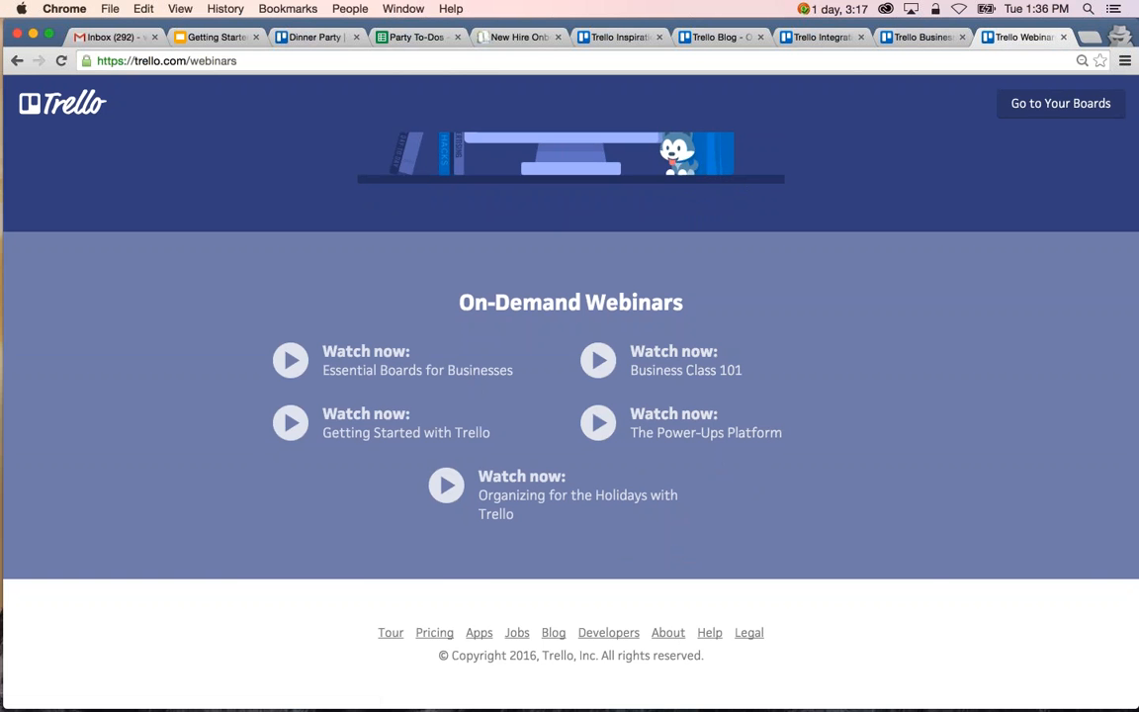
Switch to the Dinner Party board and check the card cover images option in its settings.
click(315, 37)
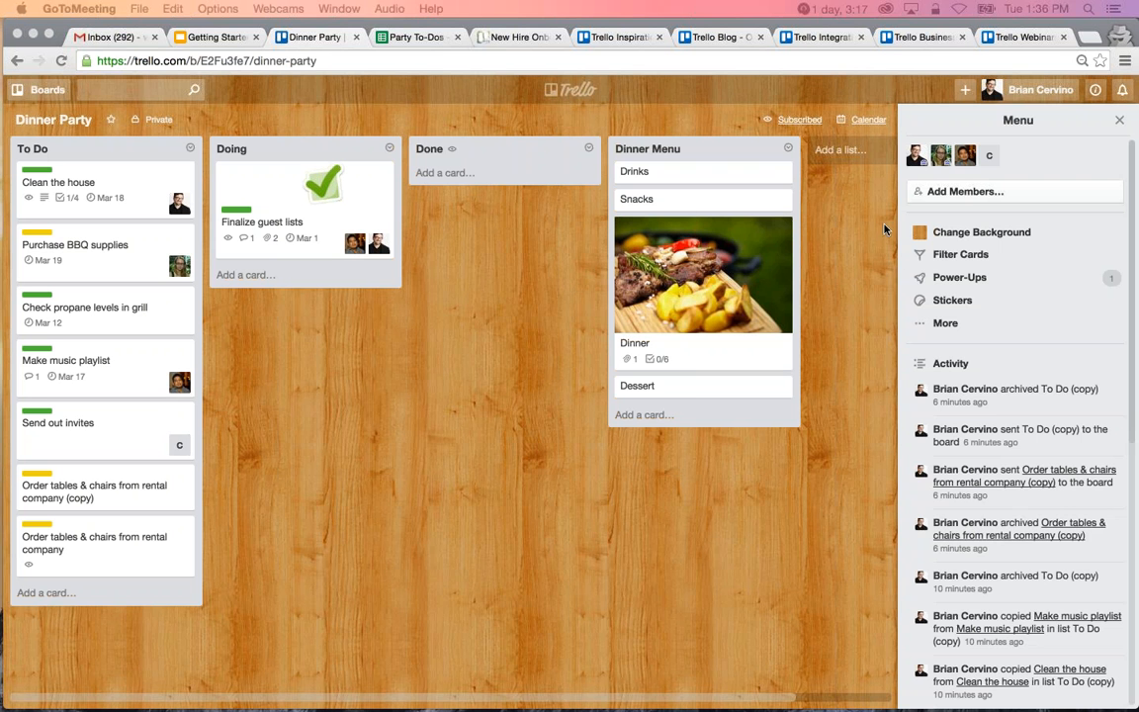
click(944, 324)
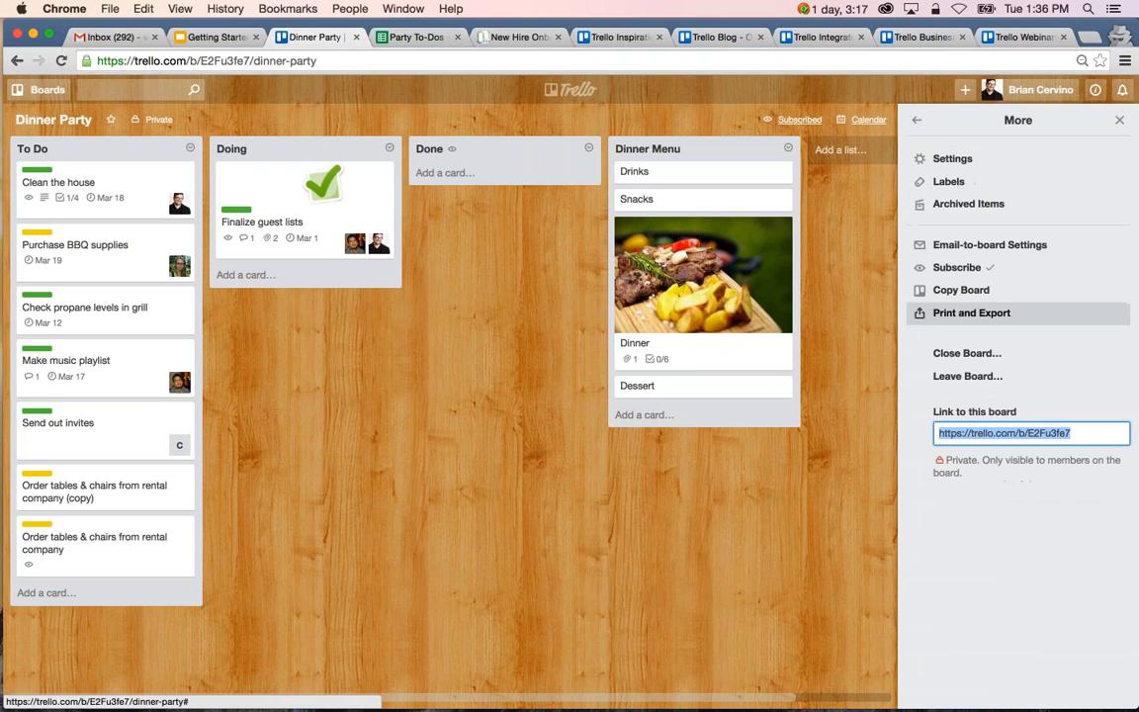
click(952, 158)
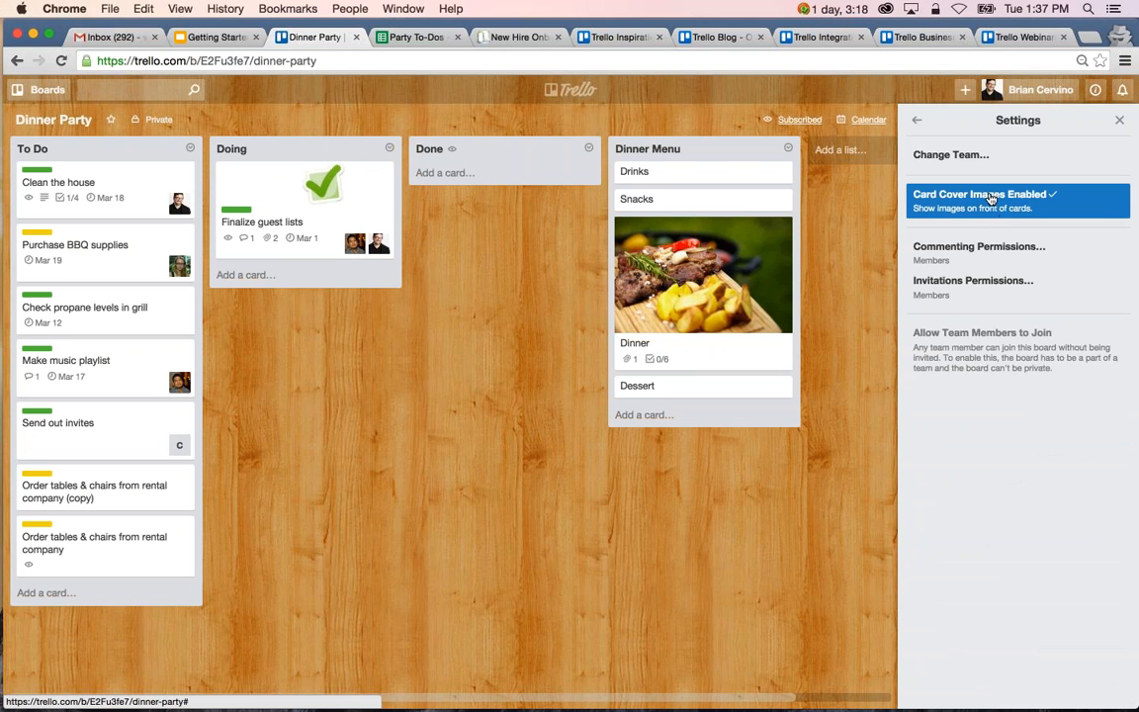
click(918, 122)
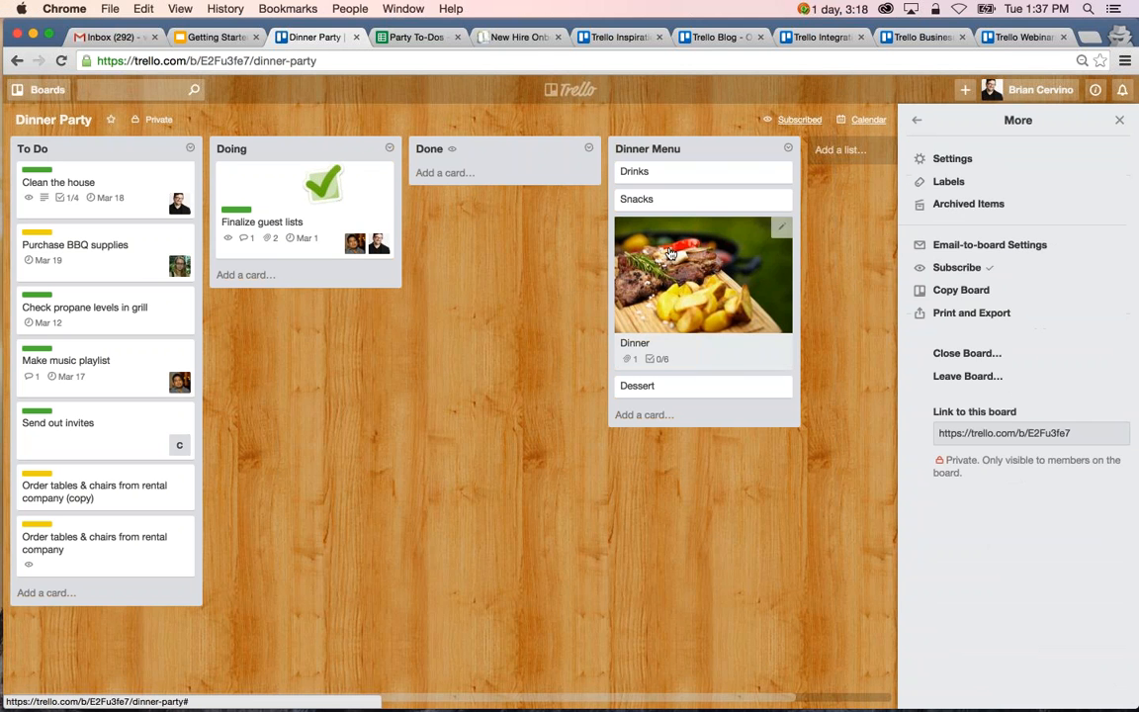
Attach trello-logo-blue.jpg from the computer to the Snacks card in the Dinner Menu list and close the card.
click(637, 199)
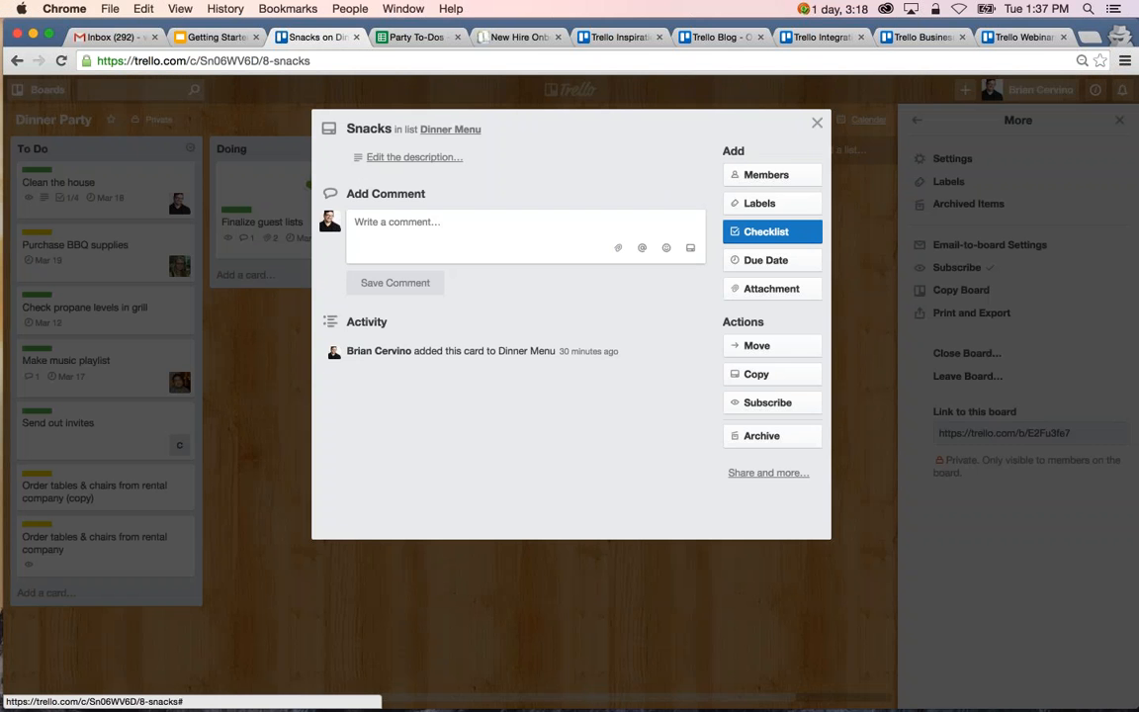
click(771, 297)
click(692, 314)
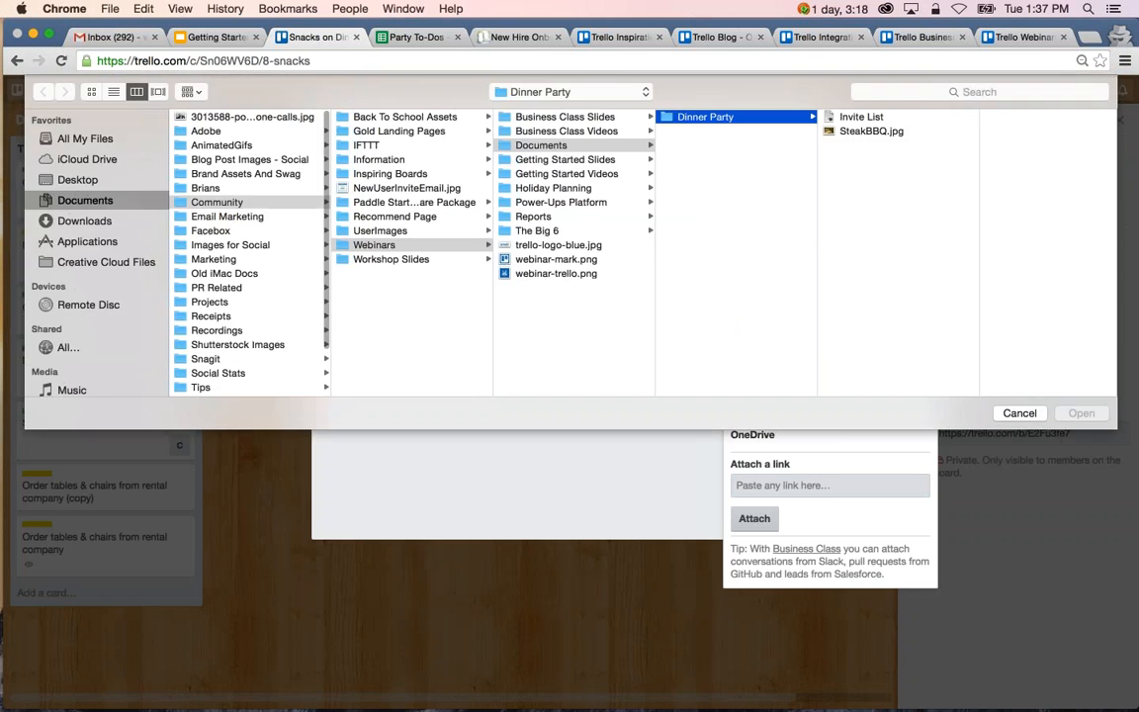
click(860, 133)
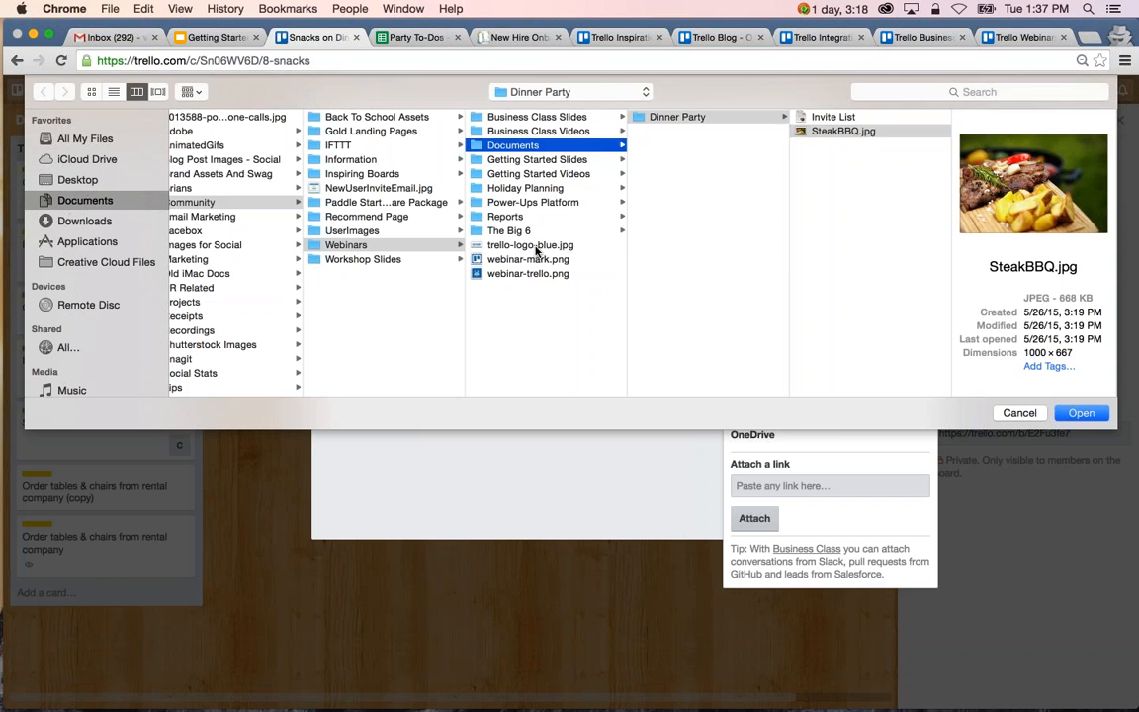
click(532, 245)
click(1083, 412)
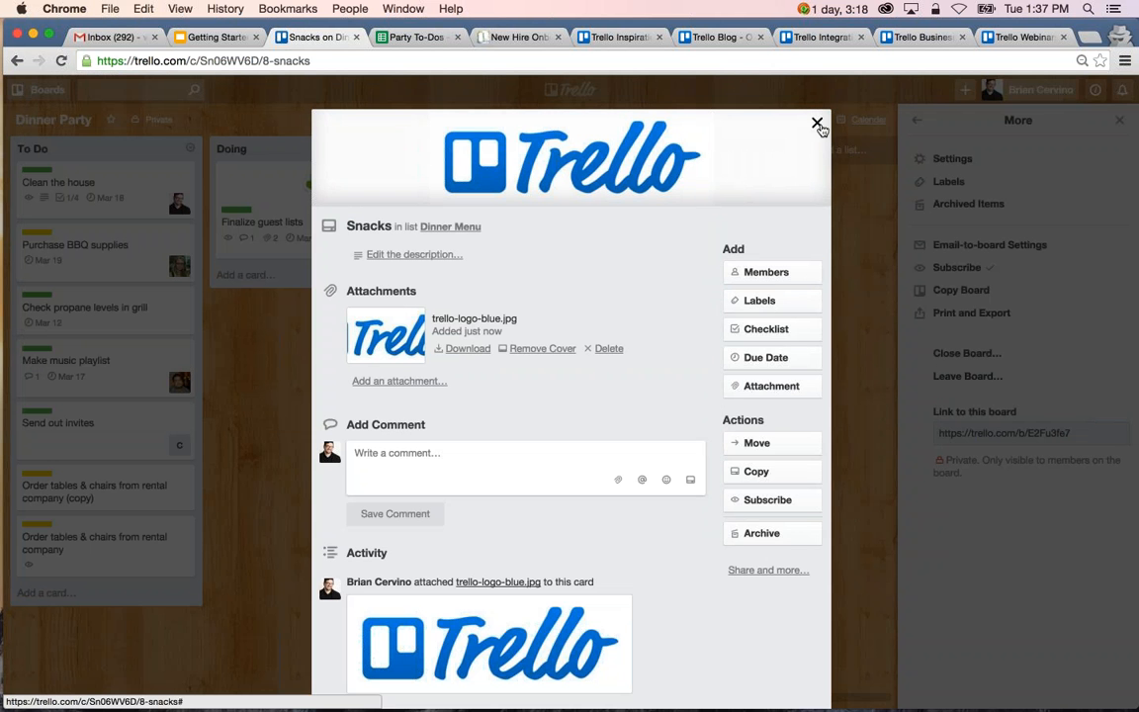
click(816, 122)
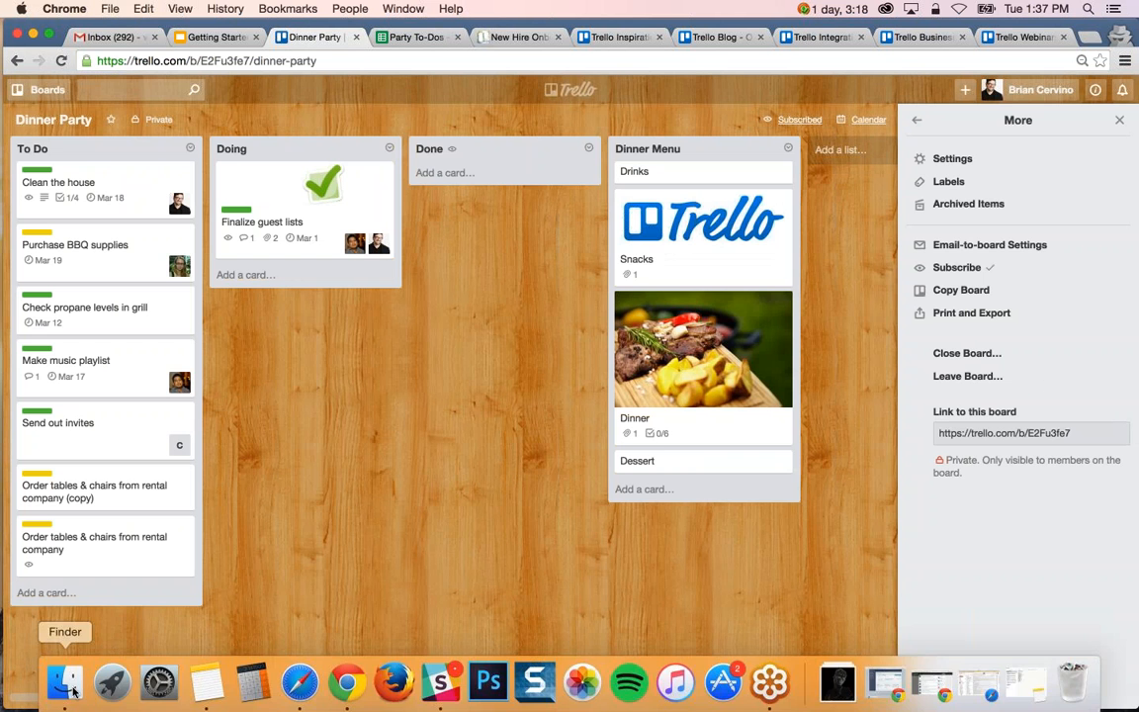
Attach SteakBBQ.jpg from the Finder's Dinner Party folder directly to the Dessert card on the board.
click(58, 686)
drag(217, 453, 660, 464)
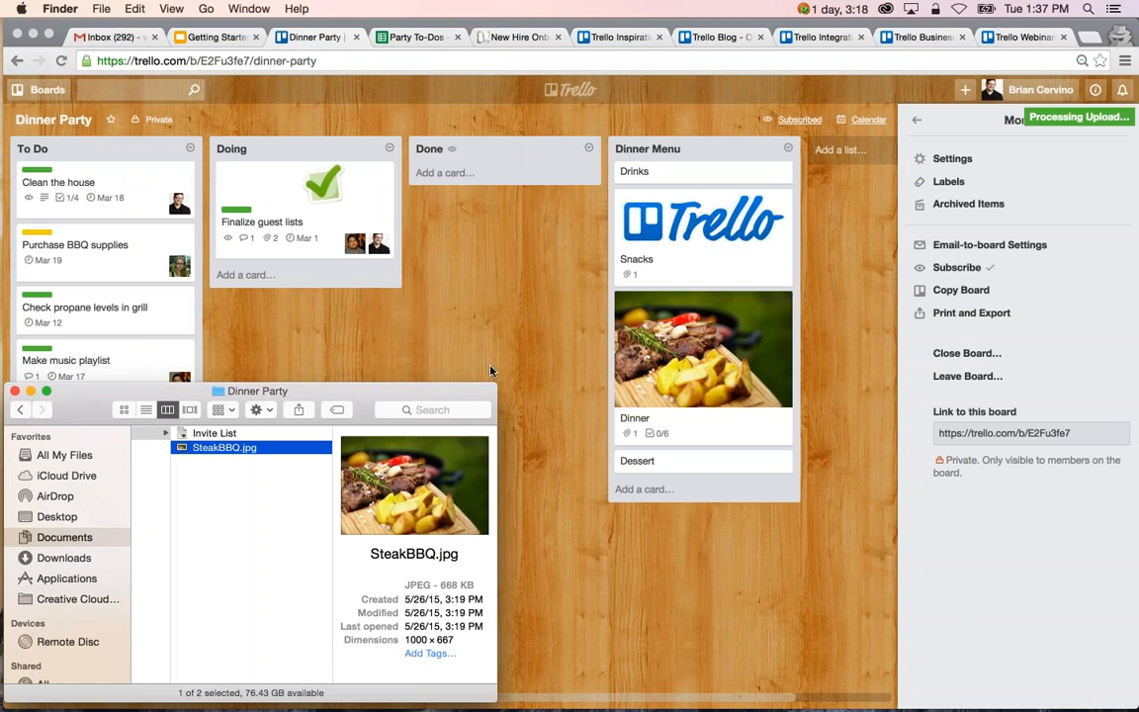
click(465, 344)
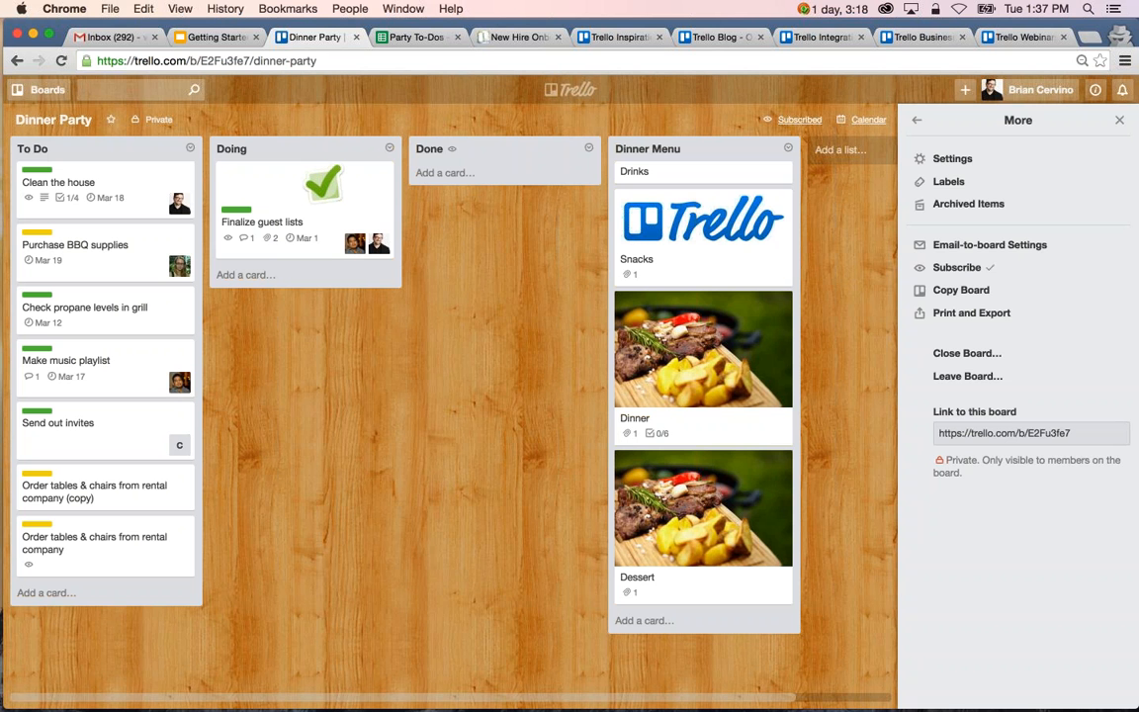
Review the Power-Ups available for the Dinner Party board and return to the main board menu.
click(916, 120)
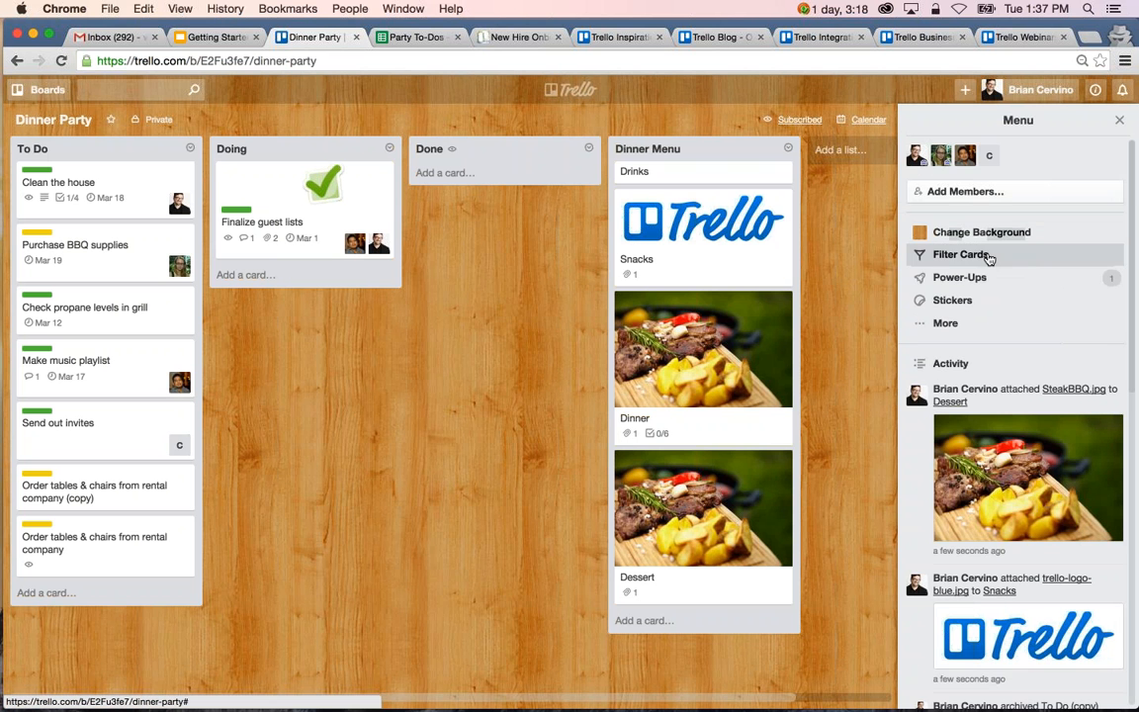
click(959, 277)
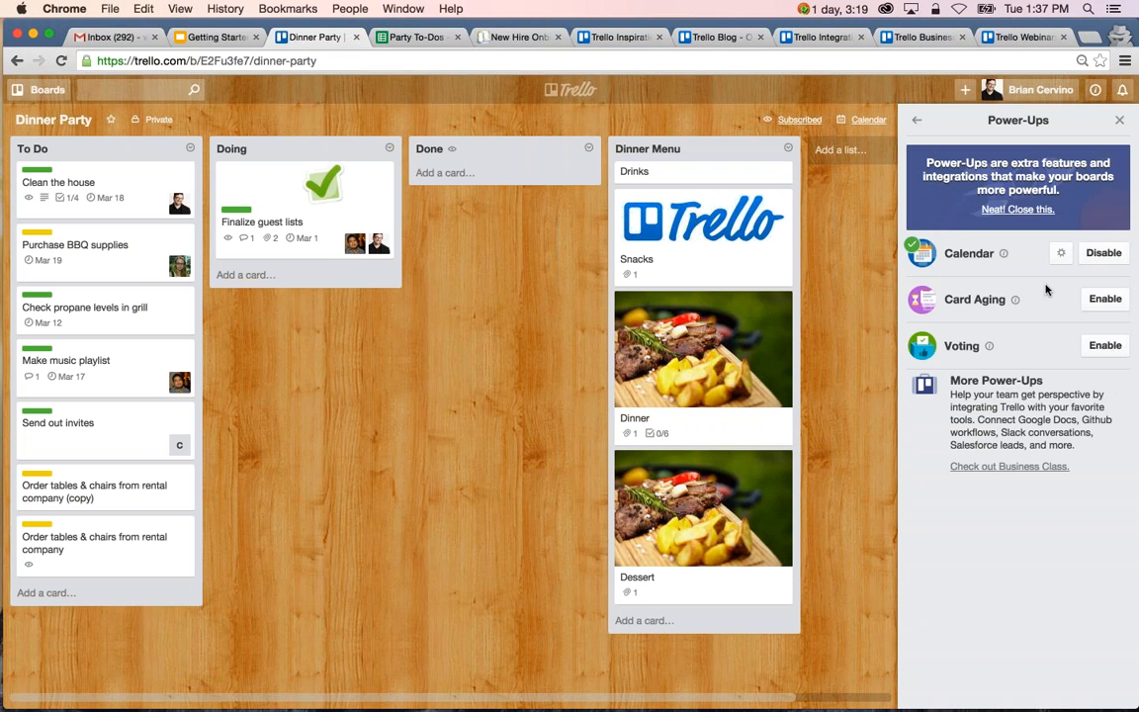
click(917, 120)
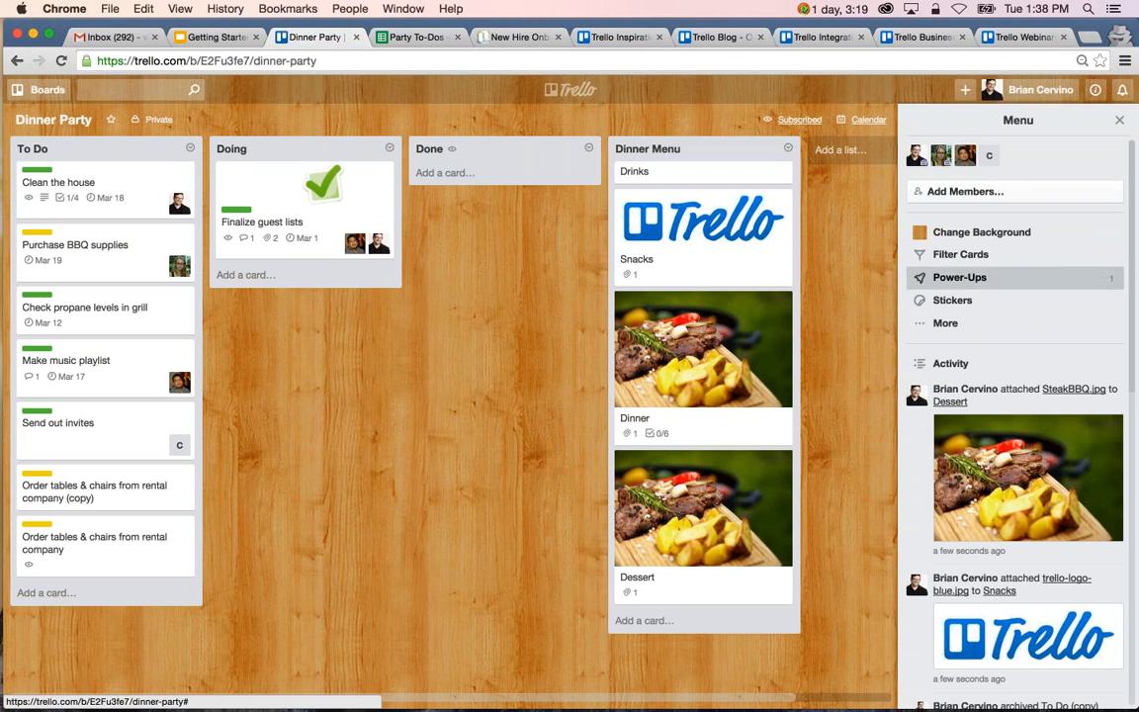
click(955, 277)
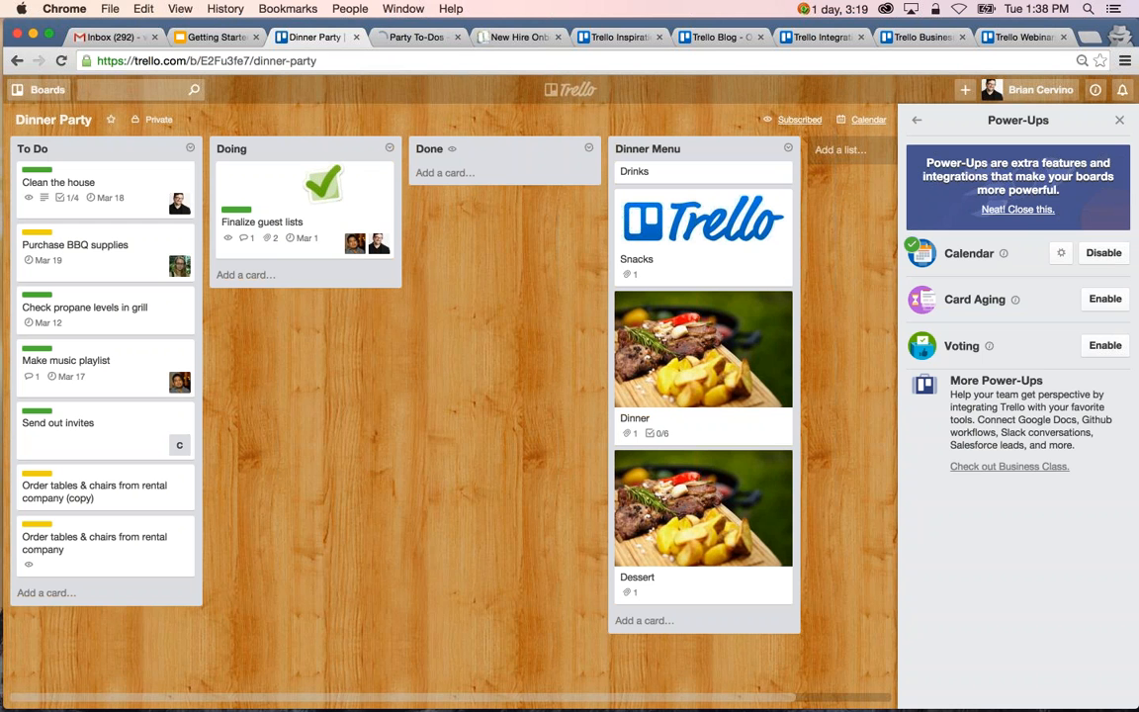
click(917, 120)
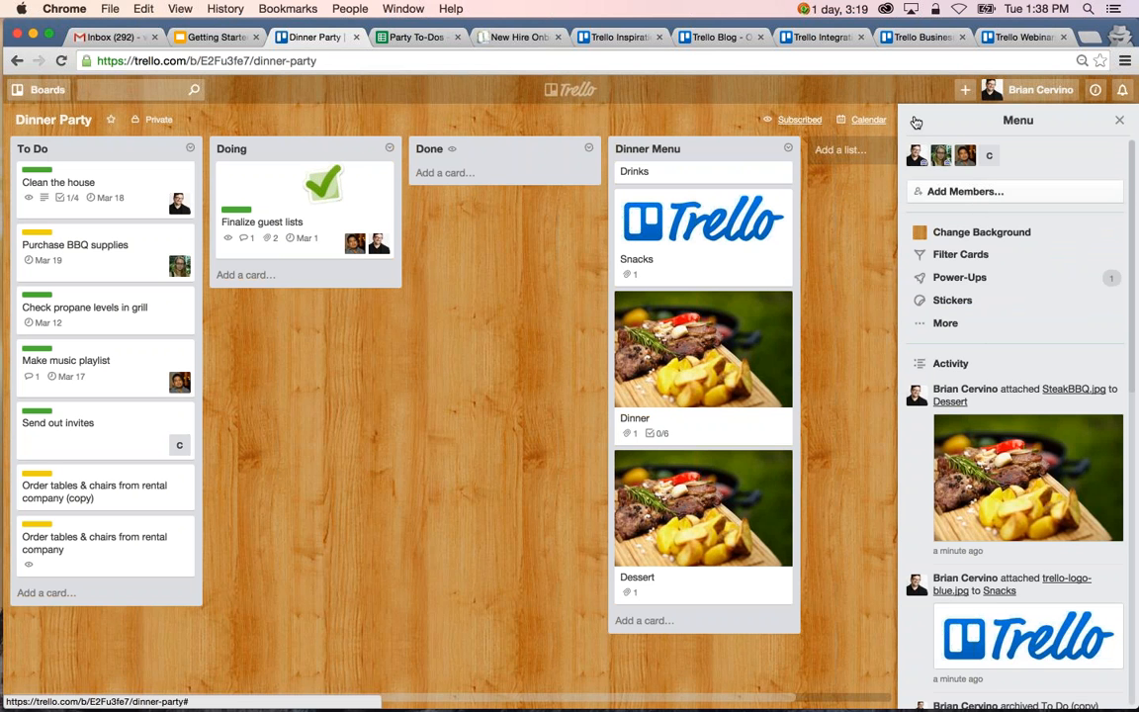
Try a solid green board background, restore the wood texture and return to the main board menu.
click(955, 235)
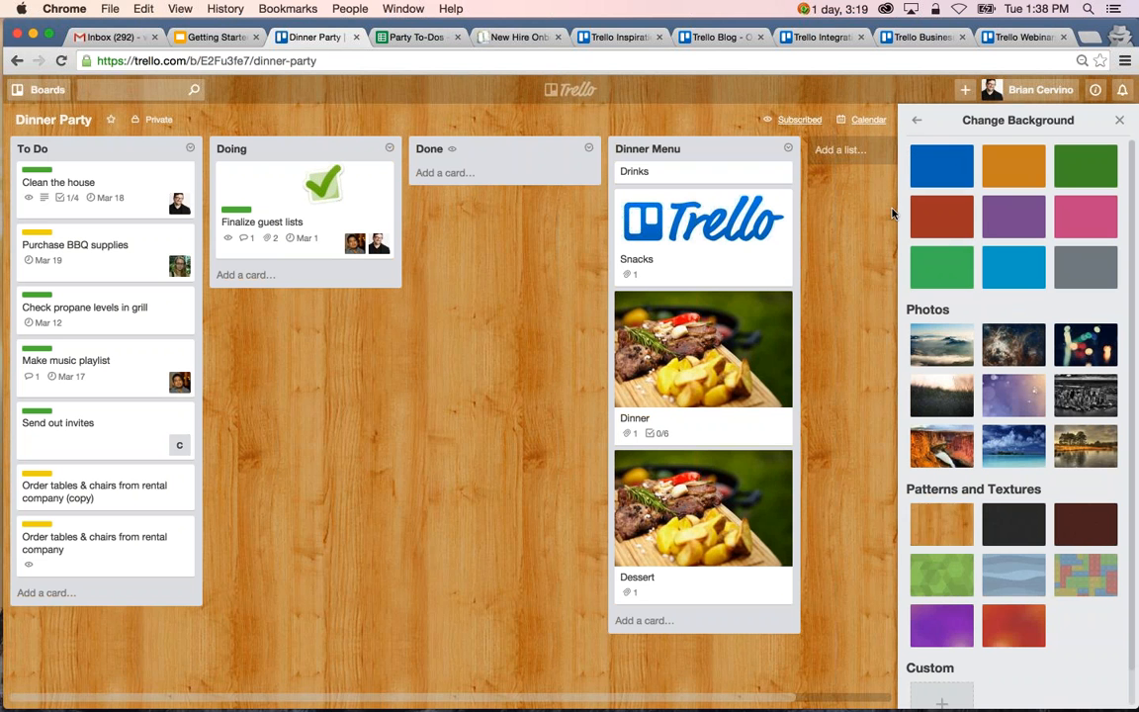
click(917, 119)
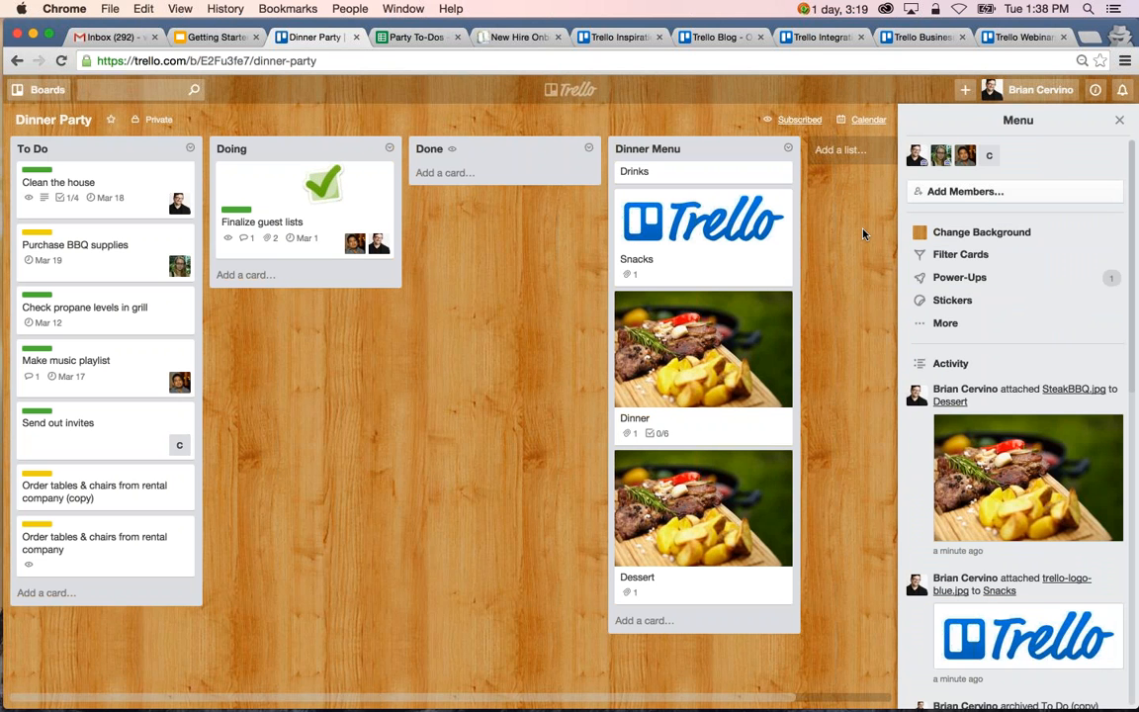
click(936, 235)
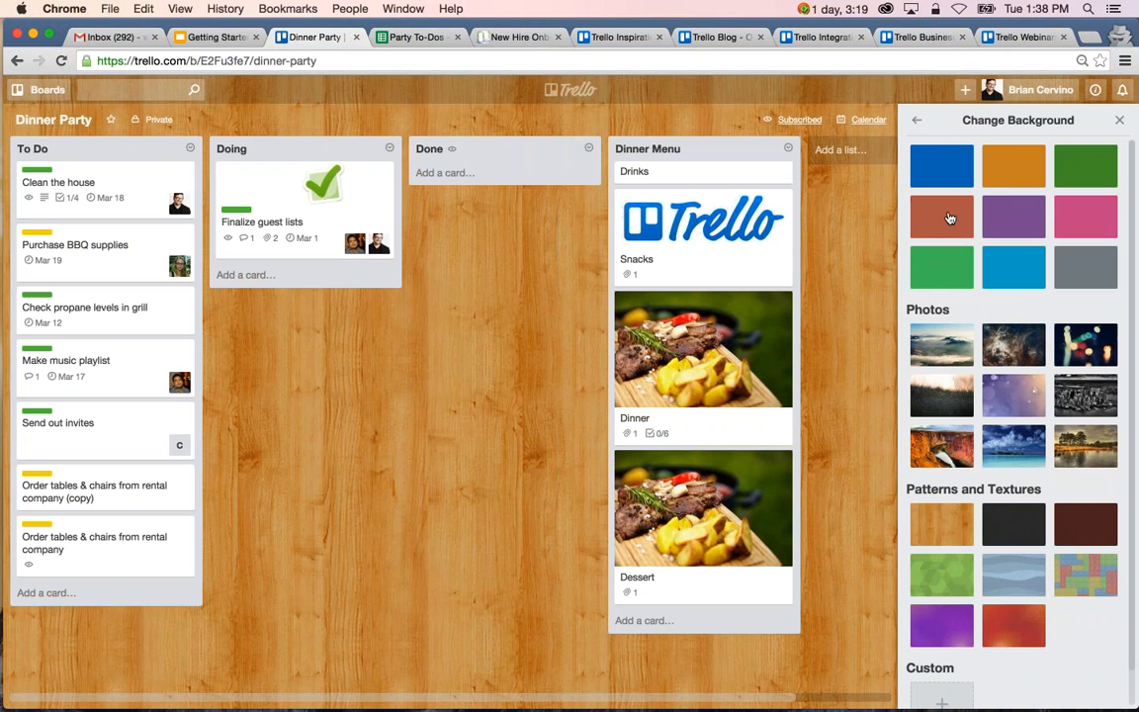
click(941, 265)
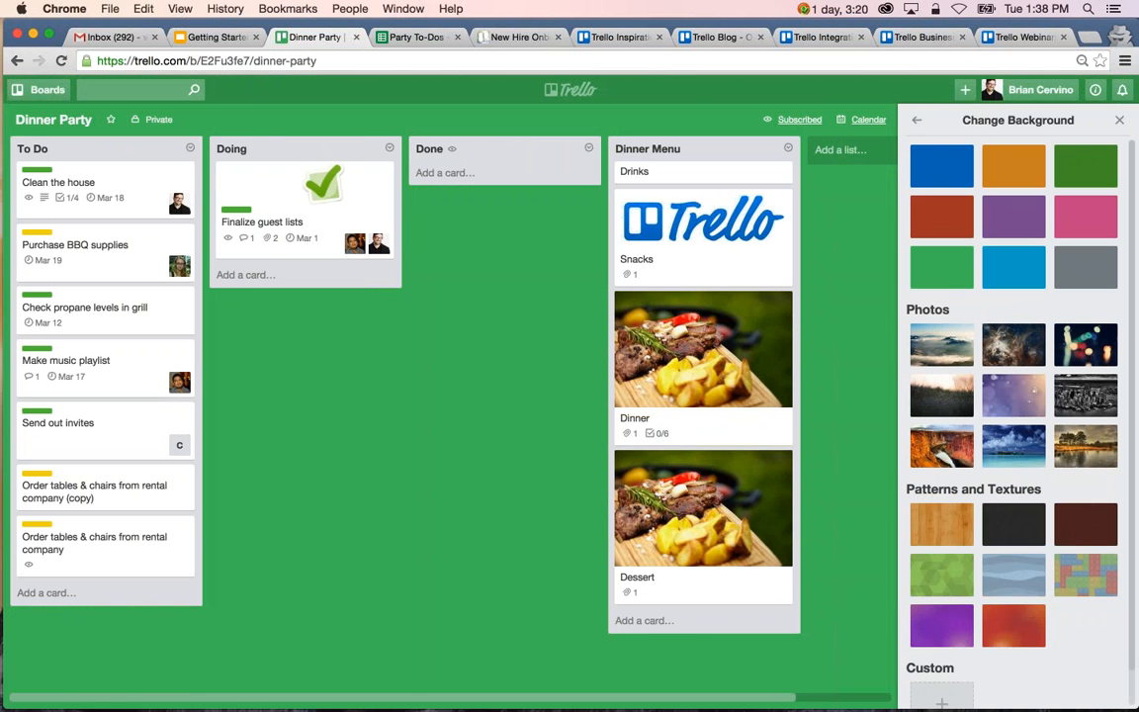
click(947, 521)
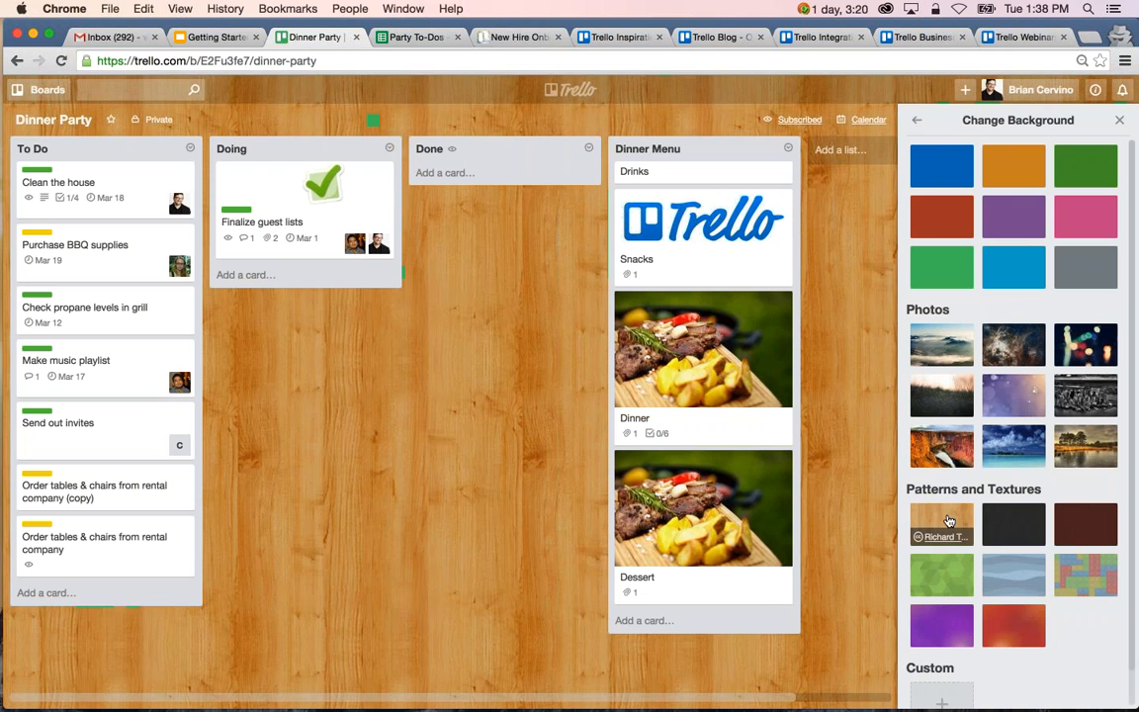
click(917, 120)
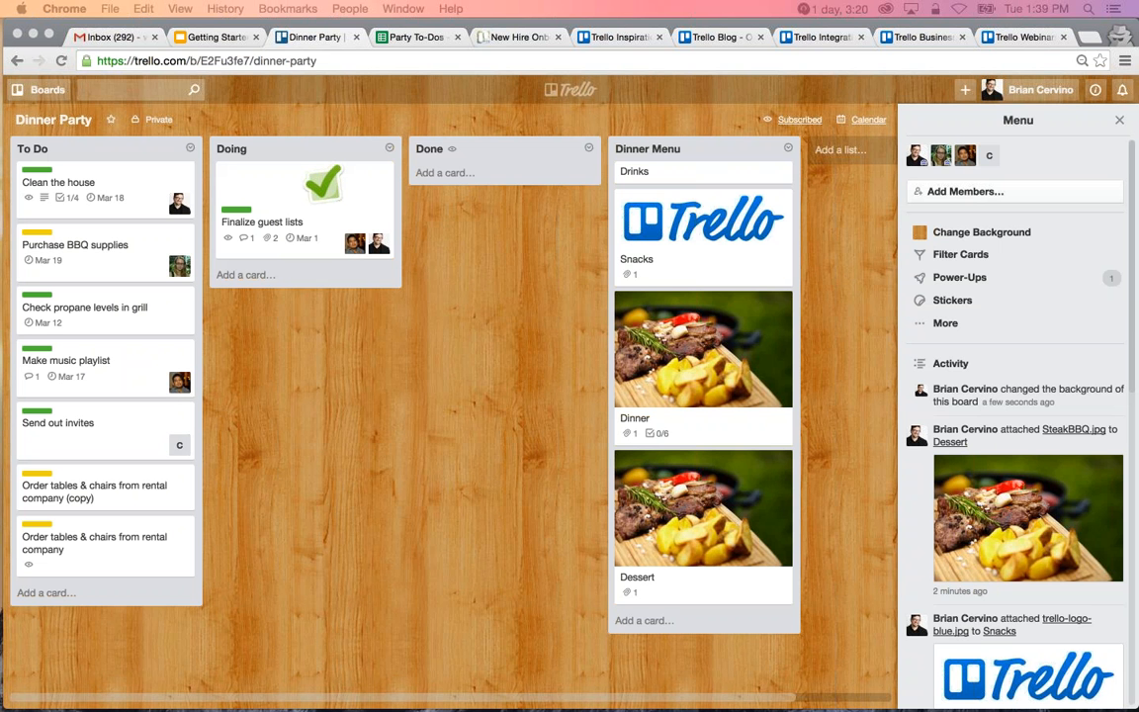
Generate a special invitation link for adding members to the Dinner Party board and copy it.
click(1003, 195)
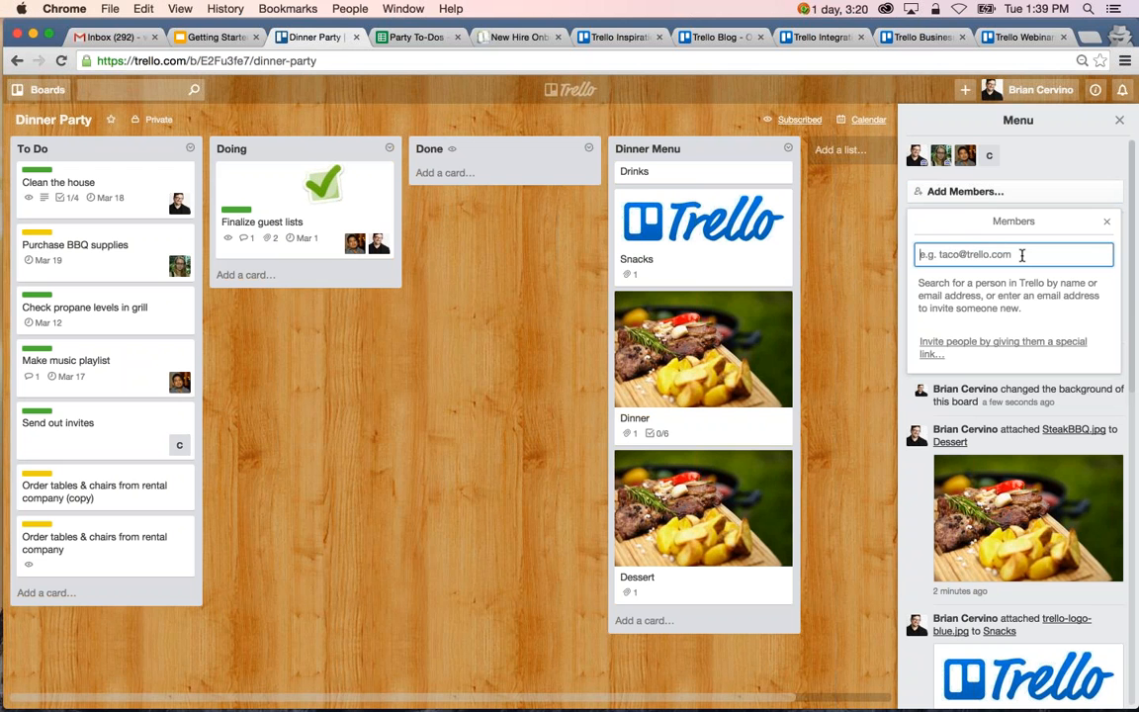
click(1012, 348)
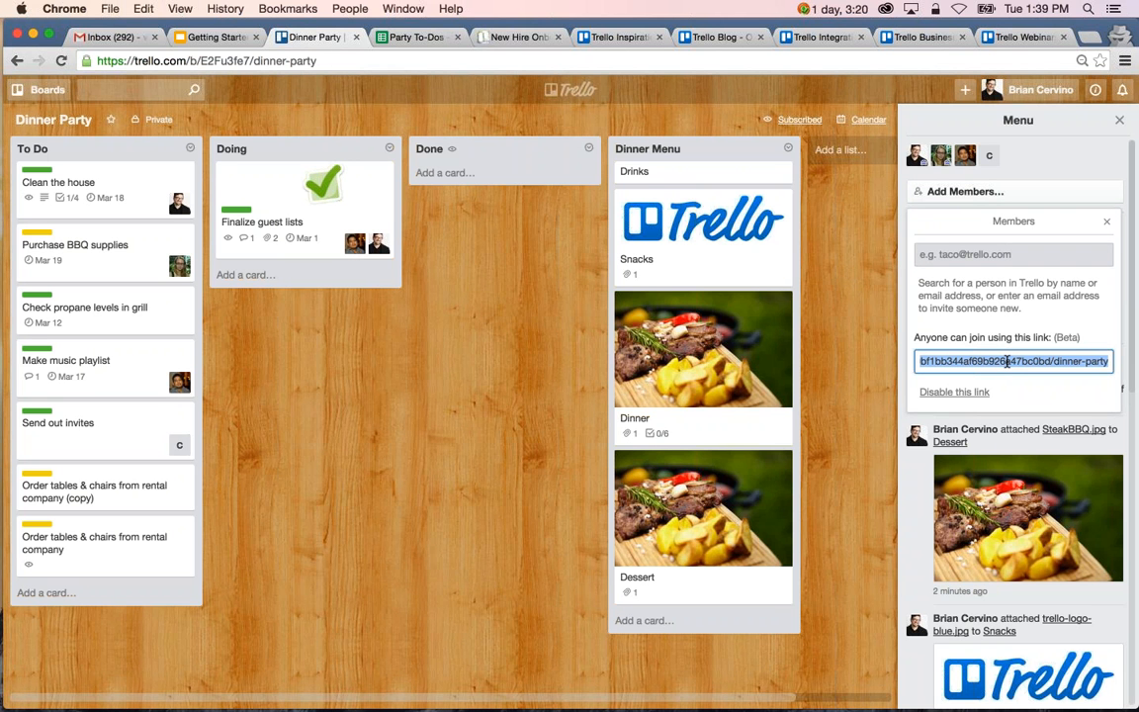
key(super+c)
key(super+t)
key(super+v)
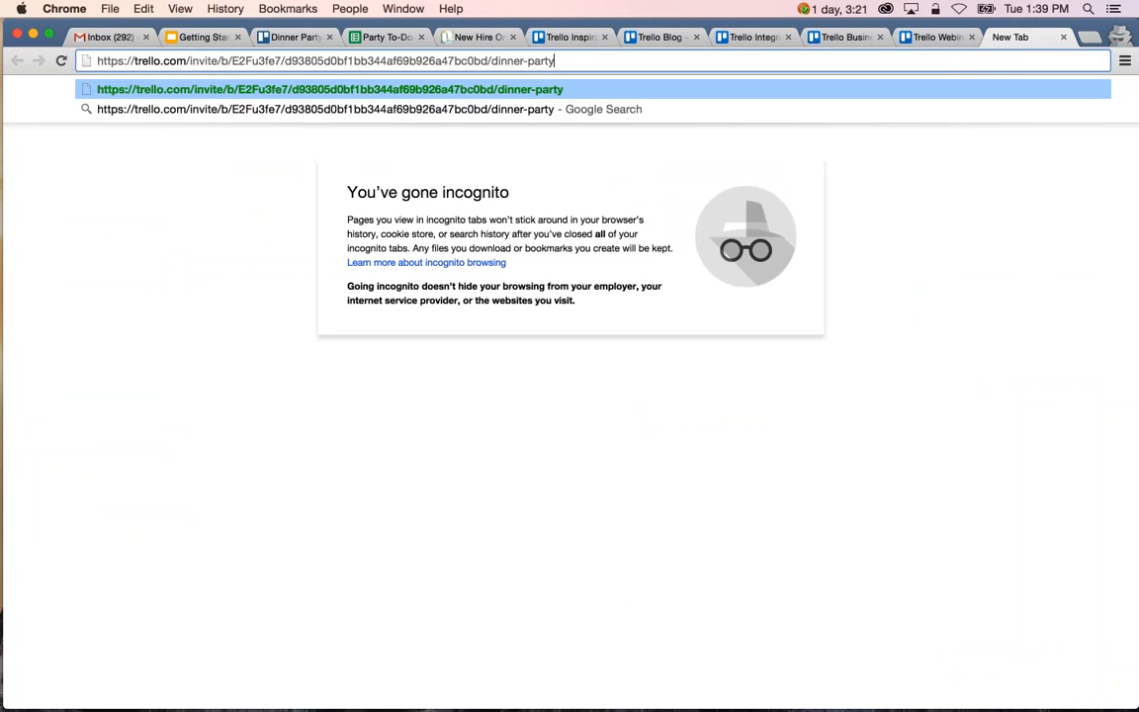
triple_click(699, 64)
key(BackSpace)
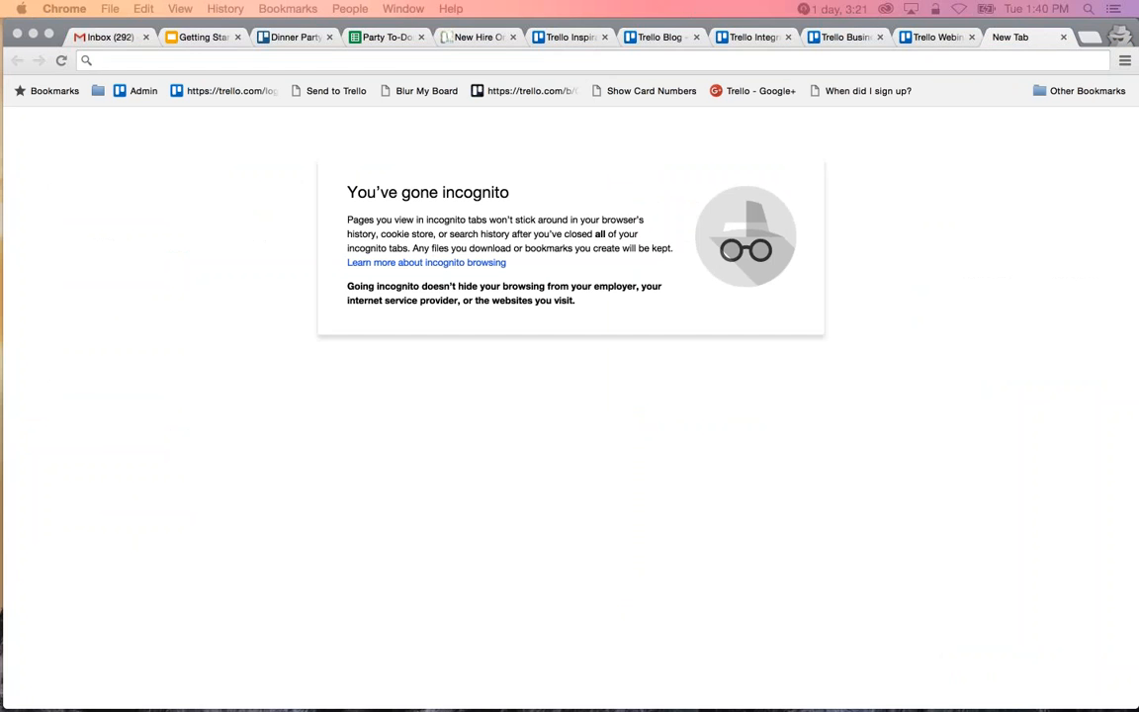
Open the copied invitation link in a new regular browser window and join the Dinner Party board with the other account.
key(super+n)
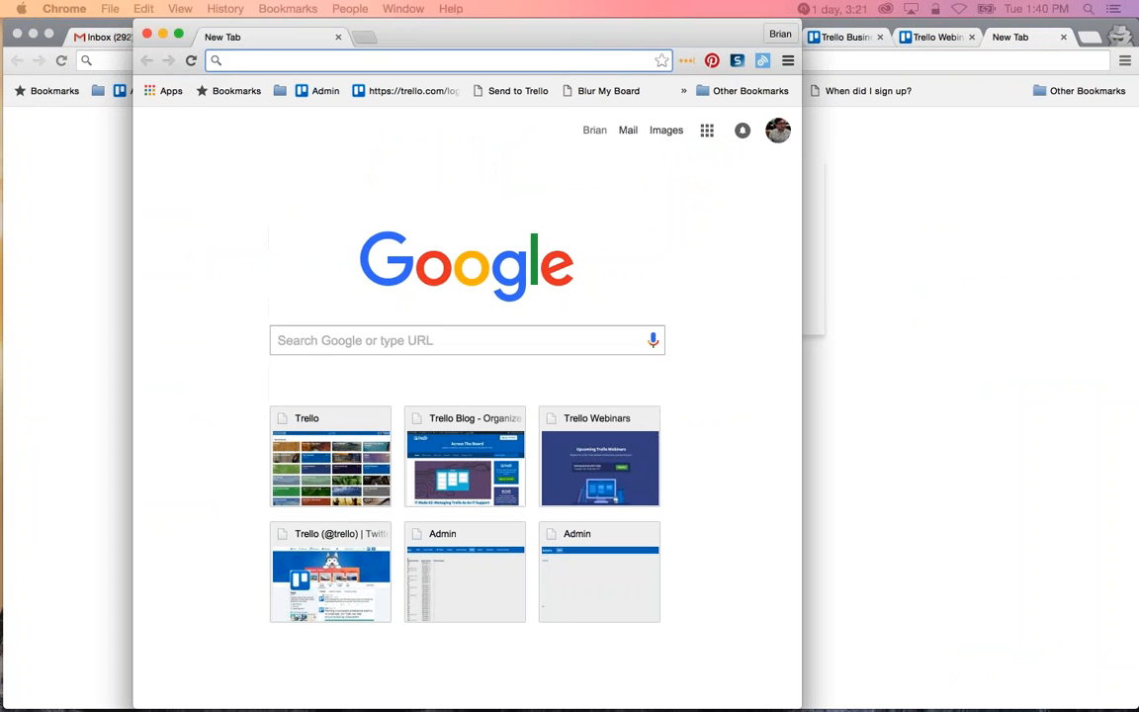
key(super+v)
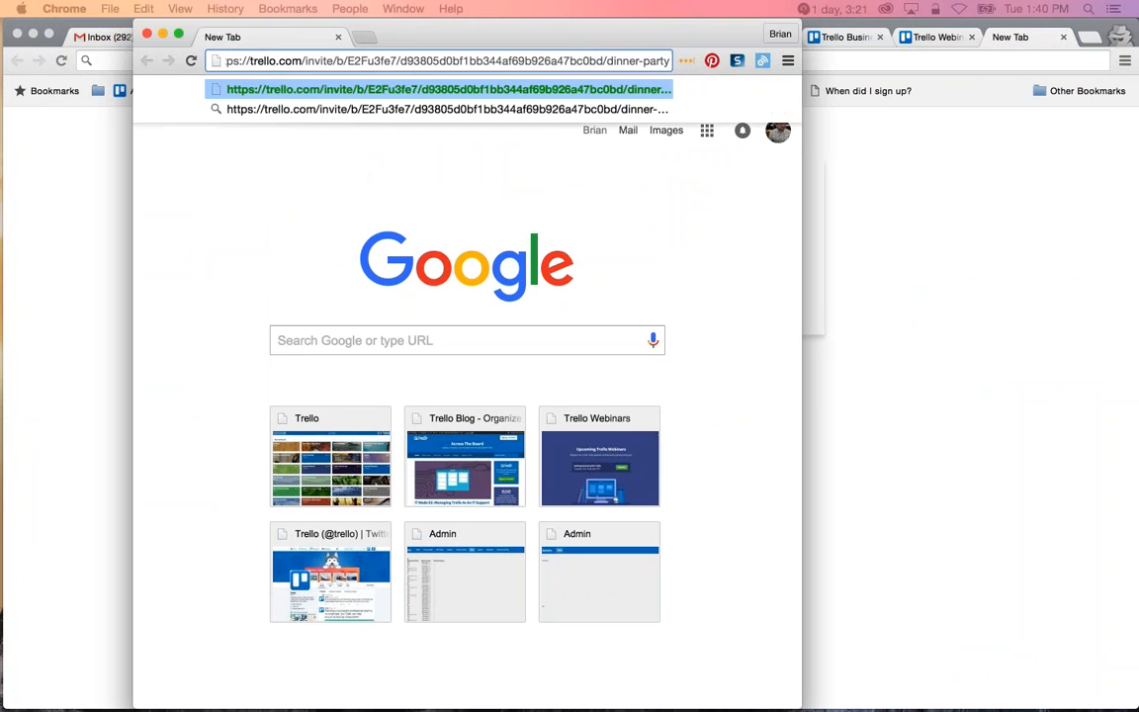
key(Return)
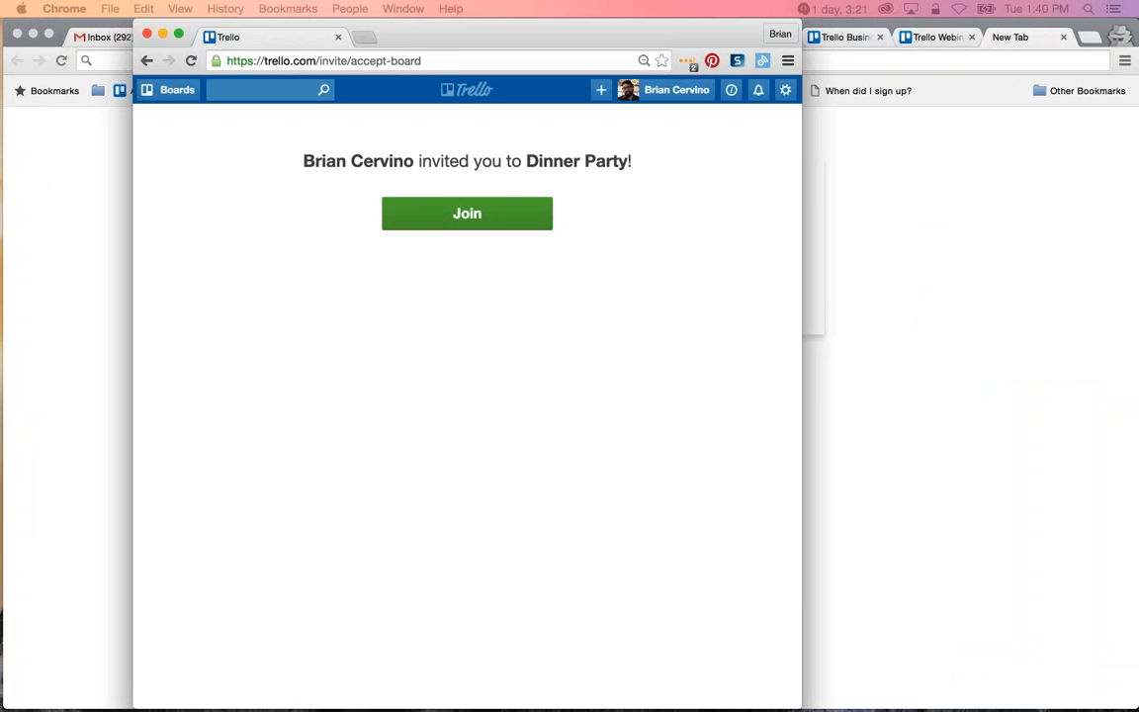
click(467, 213)
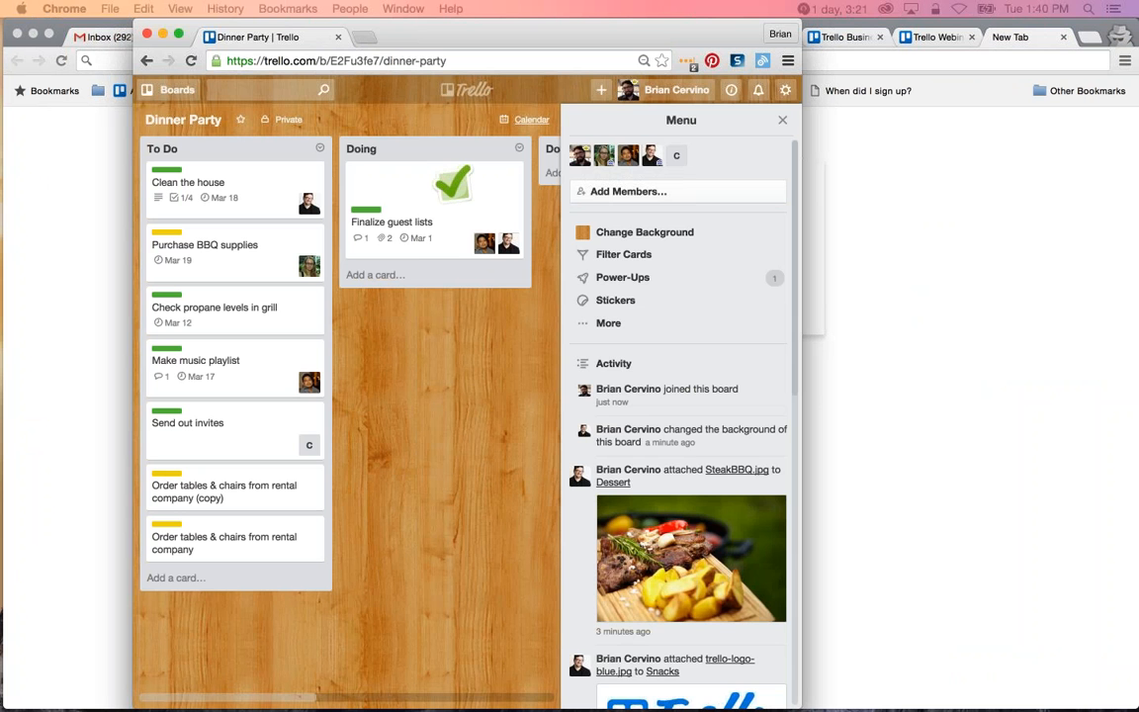
Close the second browser window and the spare incognito tab, and dismiss the Members dialog on the Dinner Party board.
click(129, 28)
key(super+v)
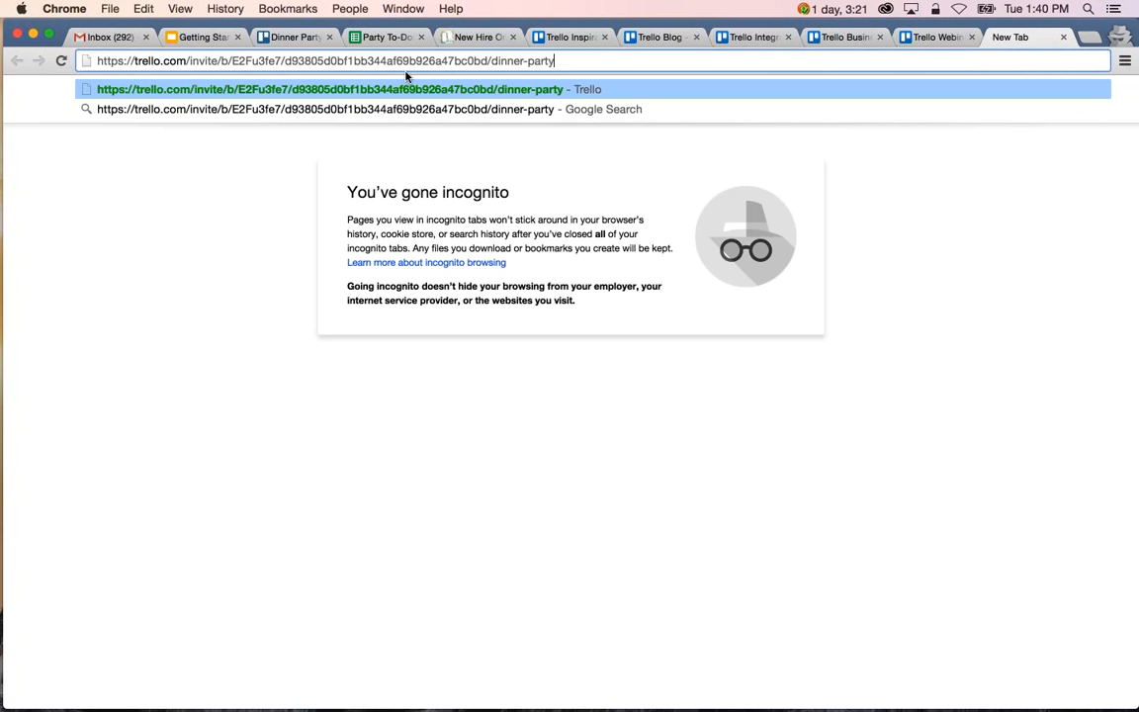
click(1064, 37)
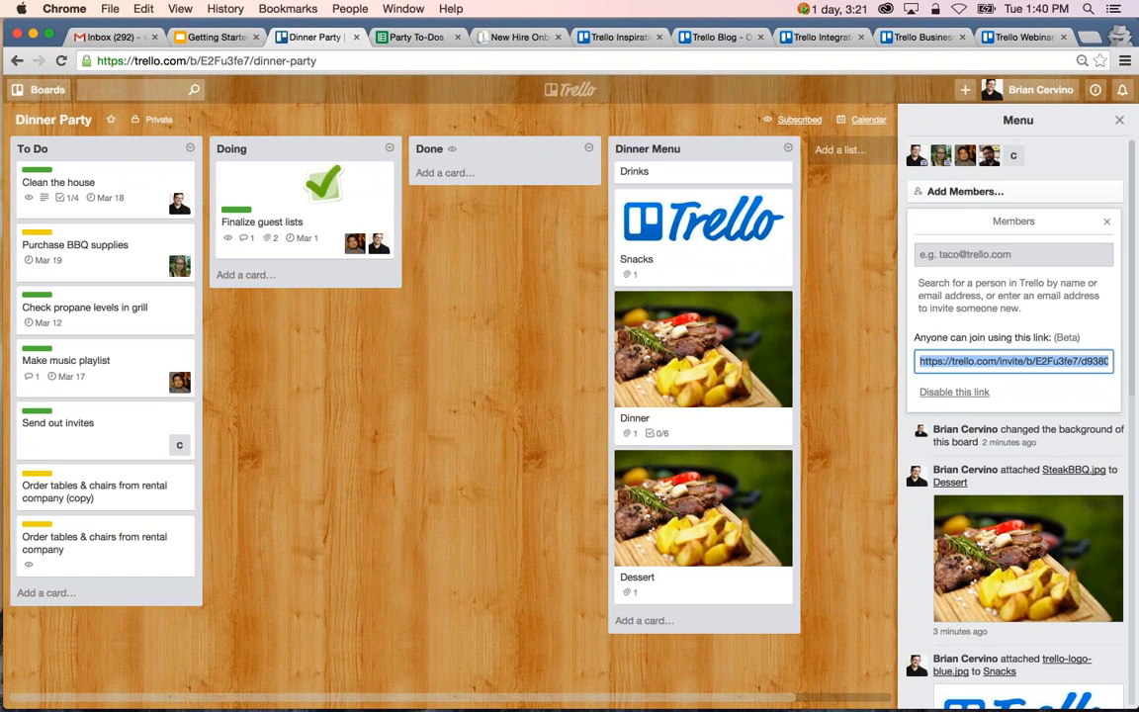
click(1037, 165)
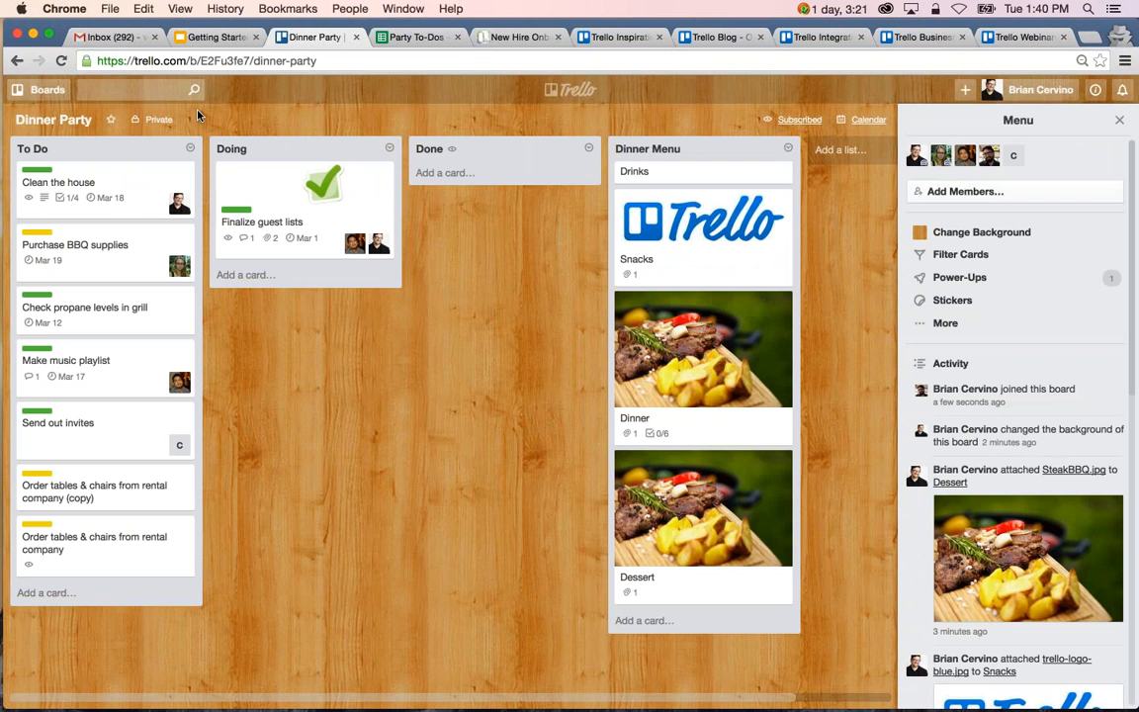
Add the Dinner Party board to Taco's Team with team visibility and self-joining allowed, and check the team members offered for adding.
click(153, 119)
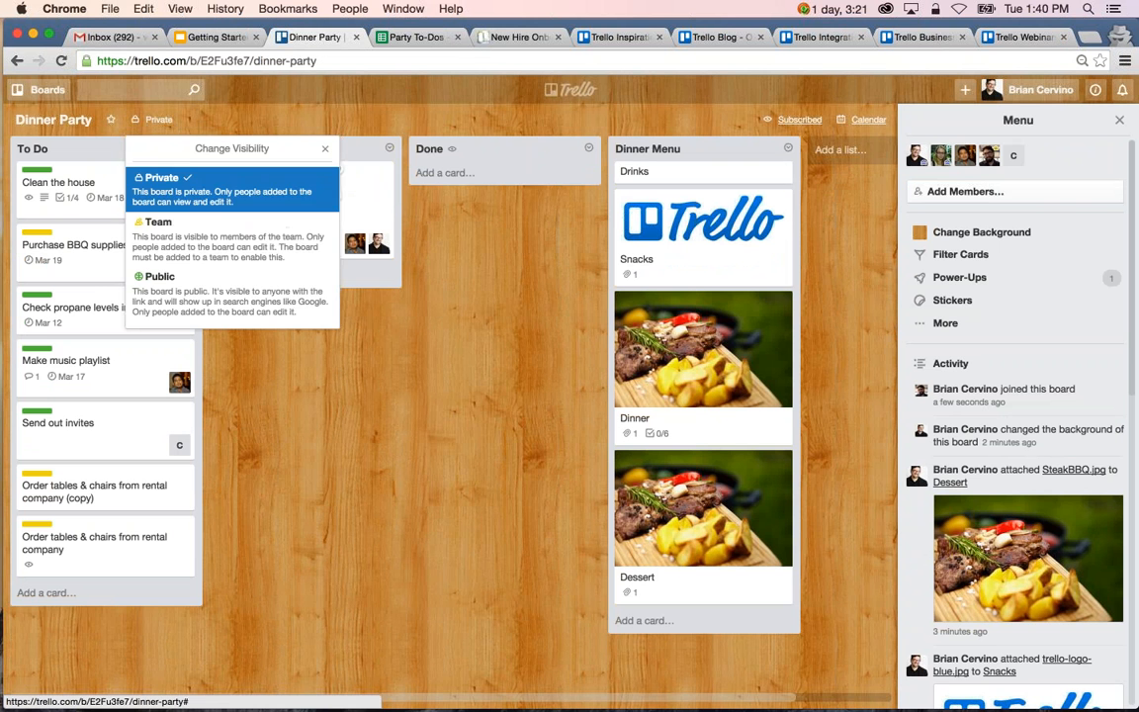
click(198, 233)
click(203, 192)
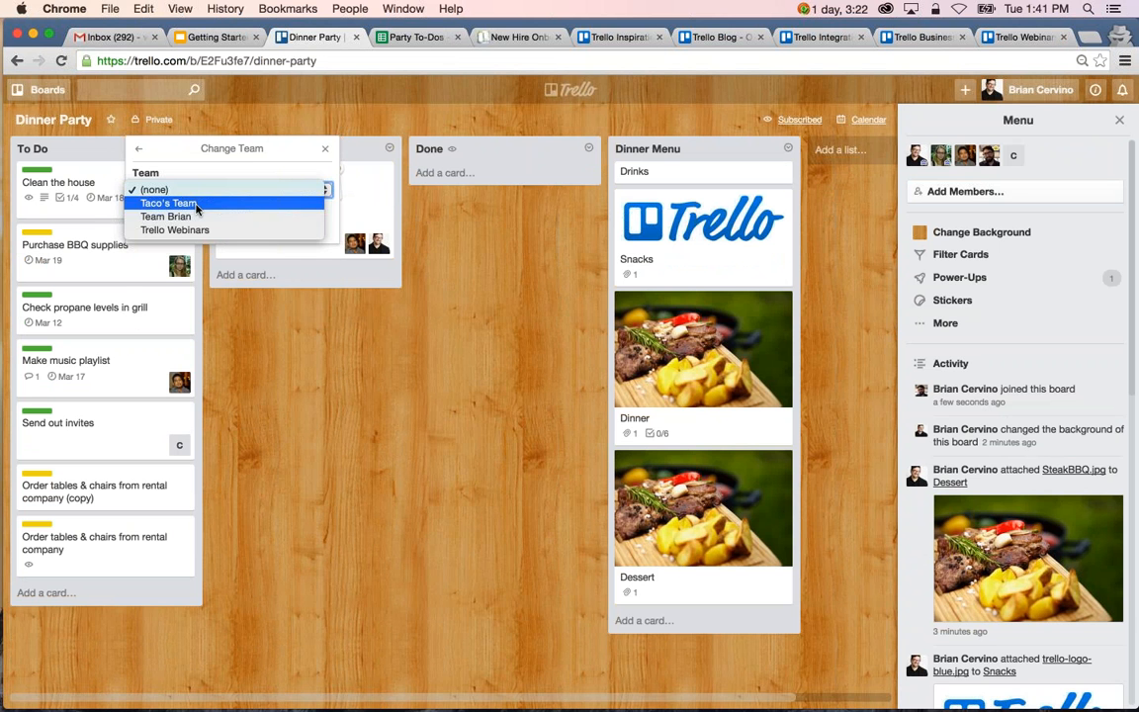
click(196, 206)
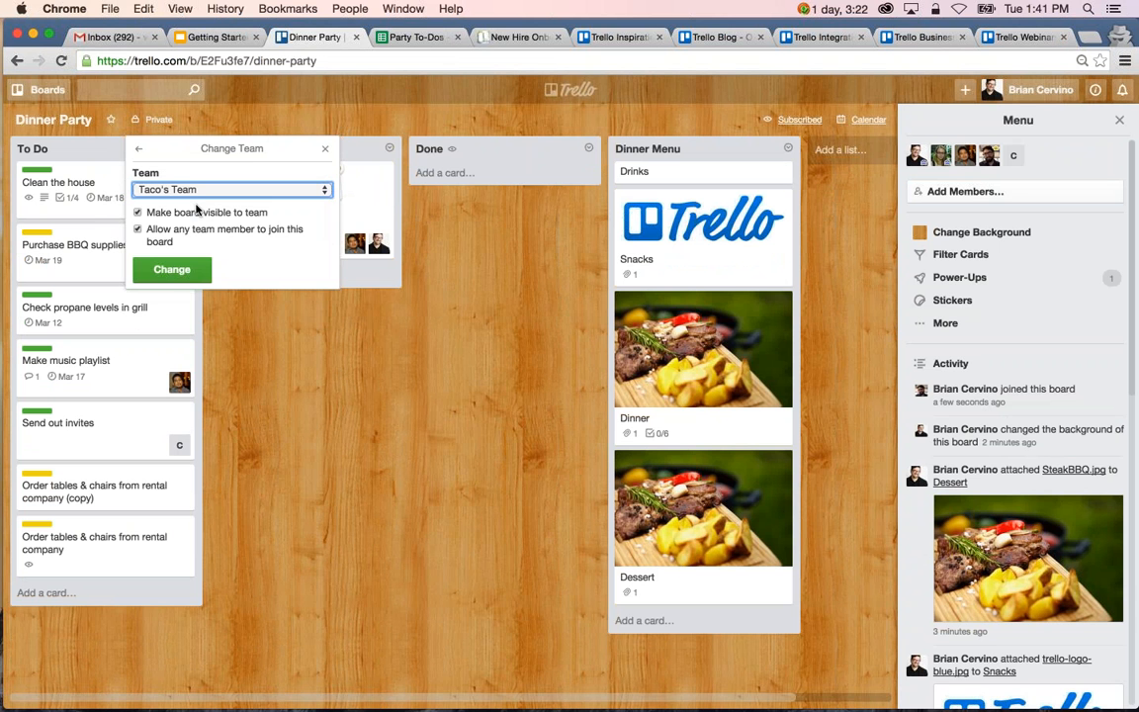
click(171, 268)
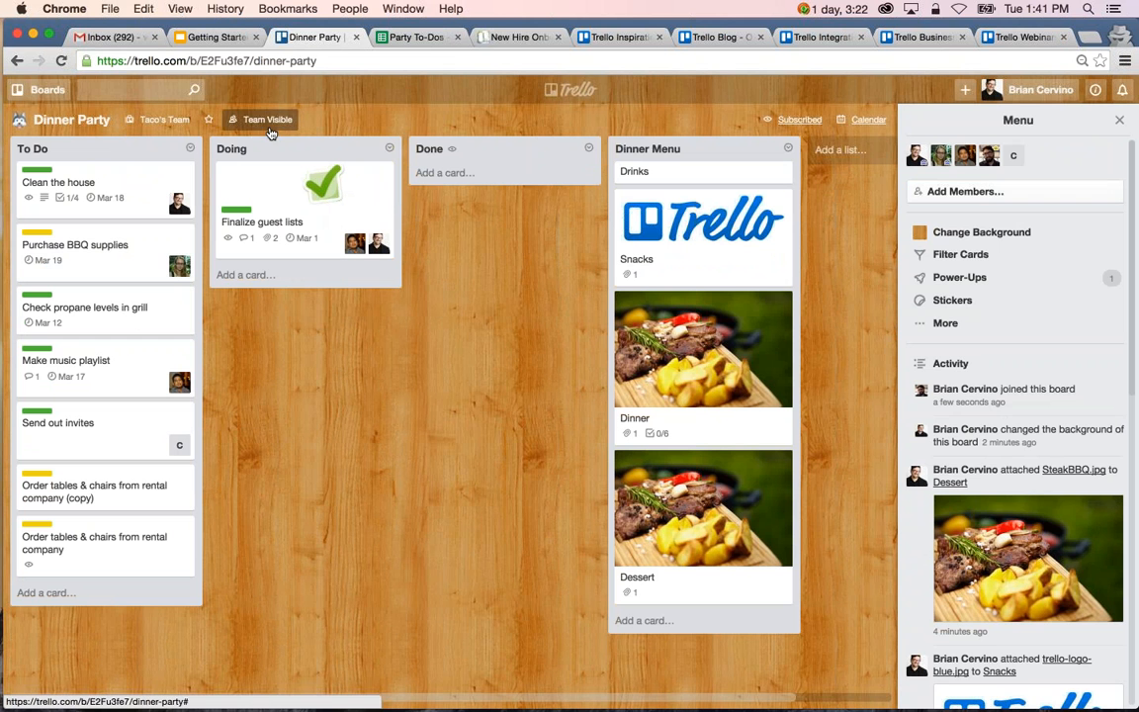
click(1078, 196)
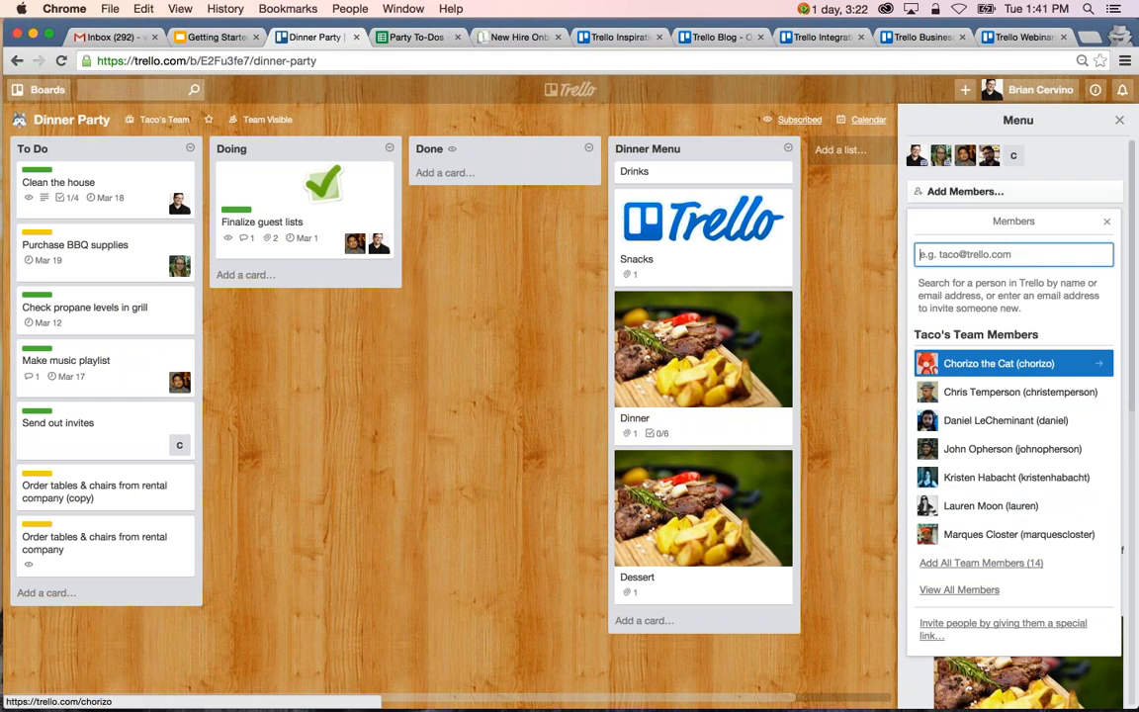
click(1106, 221)
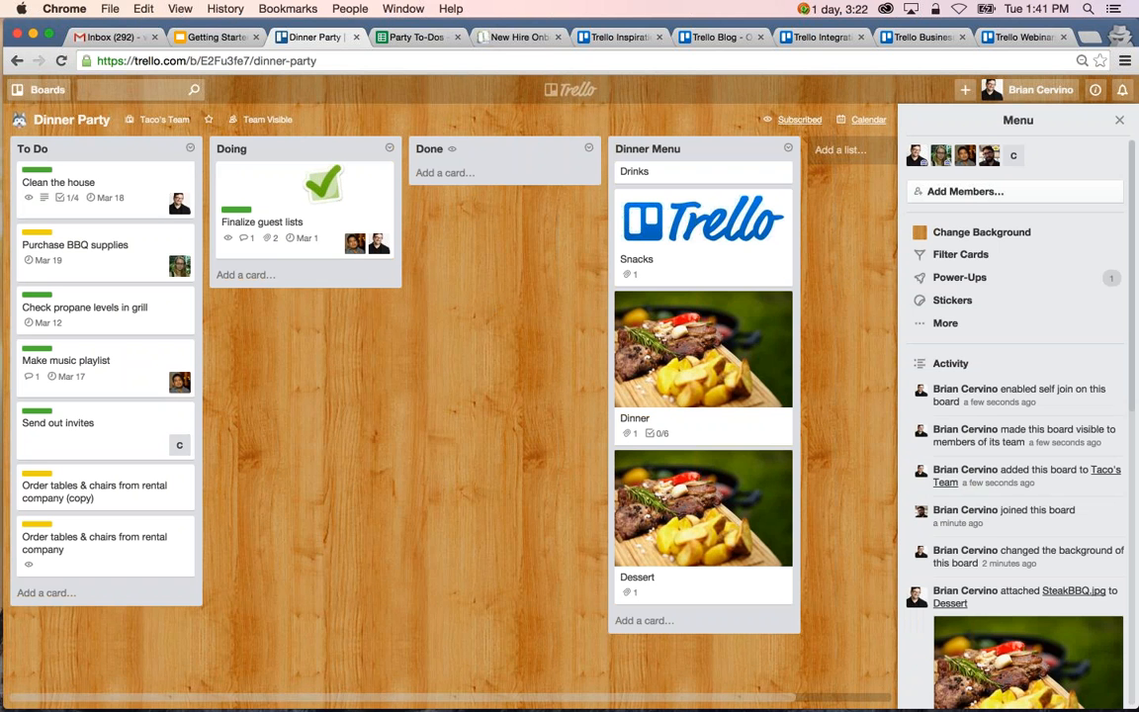
Move the "Order tables & chairs from rental company (copy)" card to the Tasks list on the Household Board.
click(145, 494)
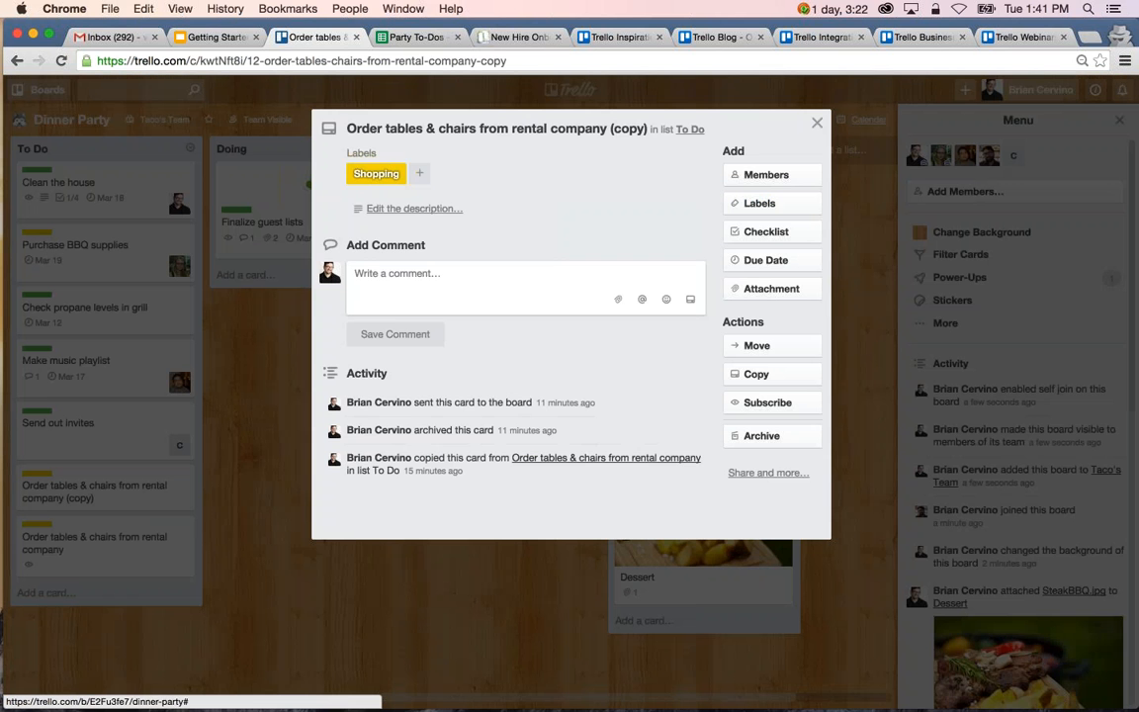
click(777, 348)
click(771, 417)
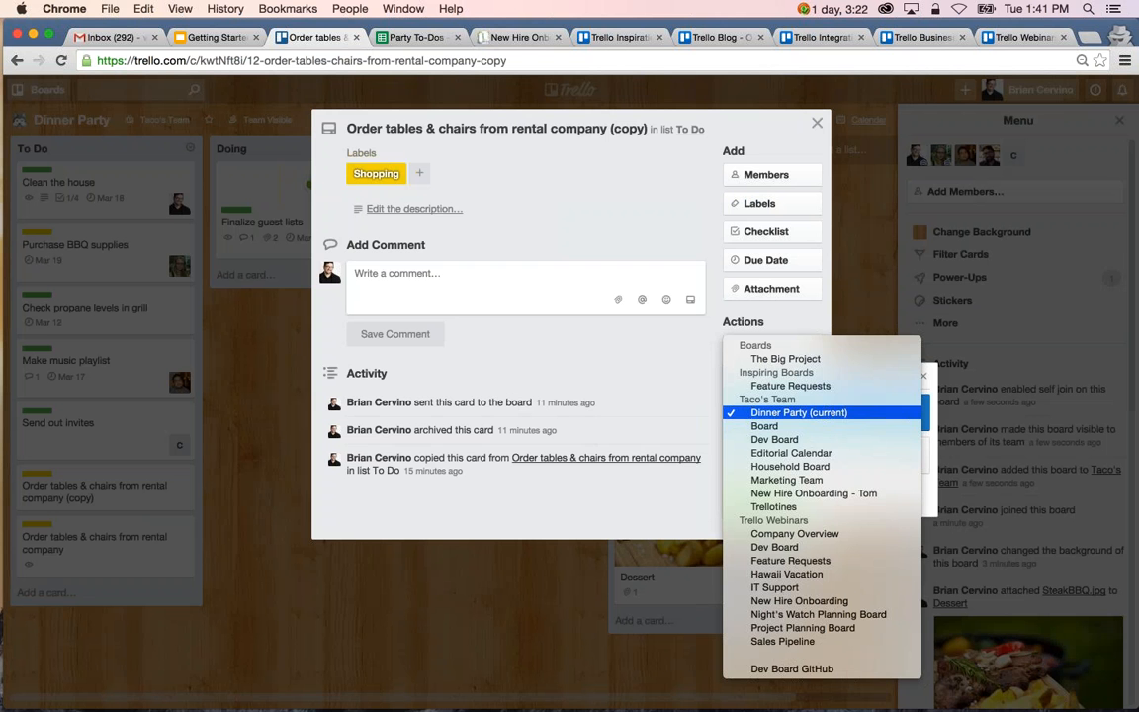
click(803, 465)
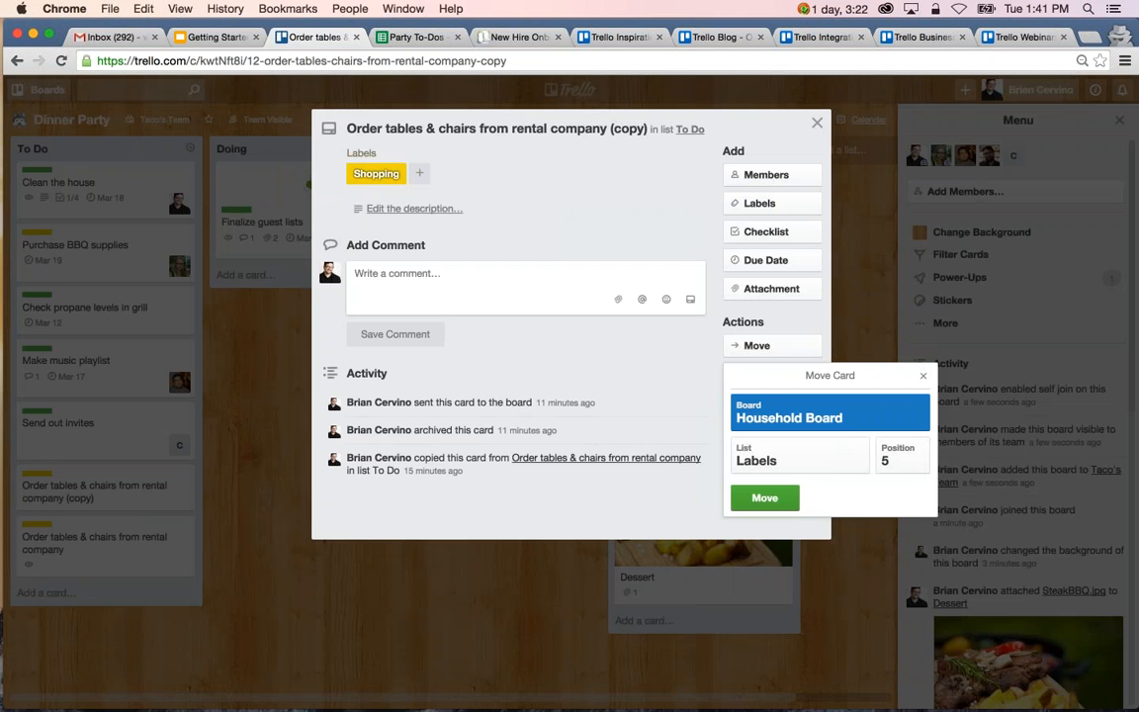
click(806, 463)
click(796, 482)
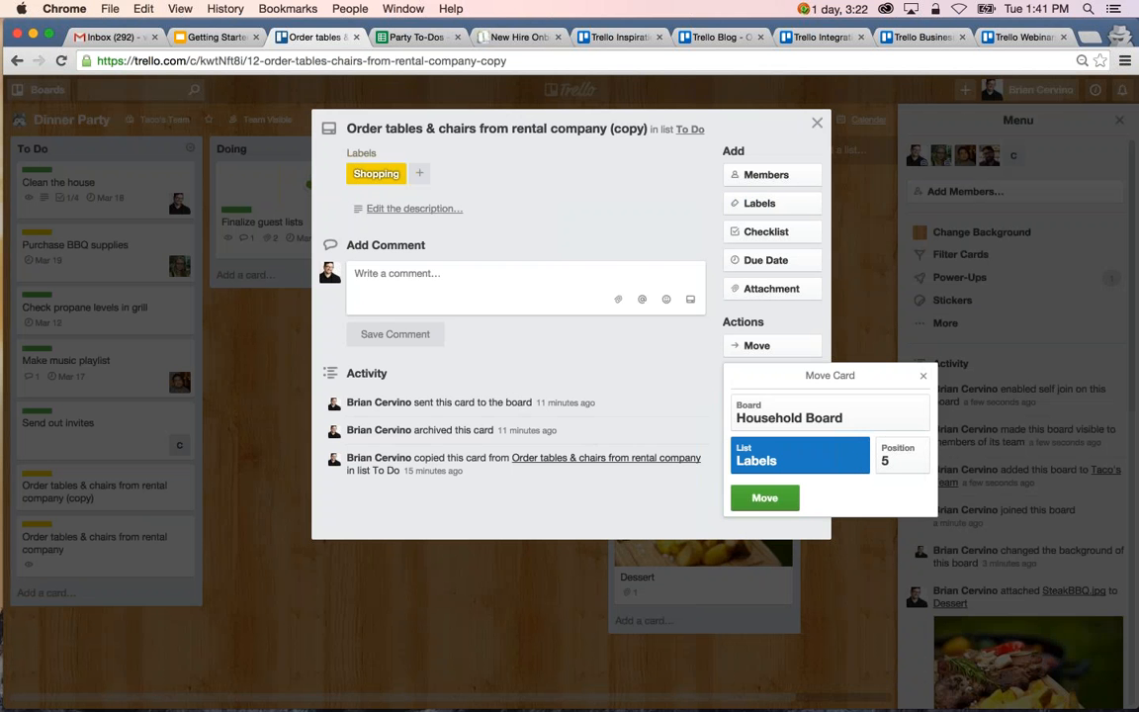
click(763, 497)
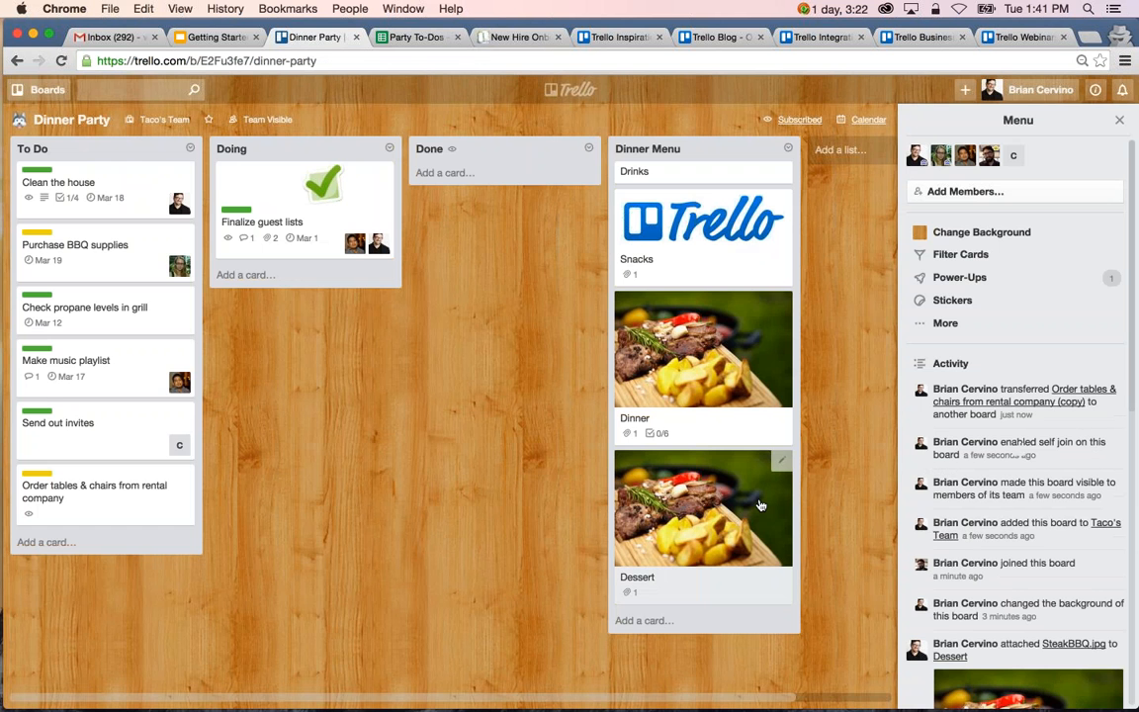
Open the Household Board in place of the New Hire Onboarding board and inspect the transferred card in its Tasks list.
click(506, 38)
click(564, 90)
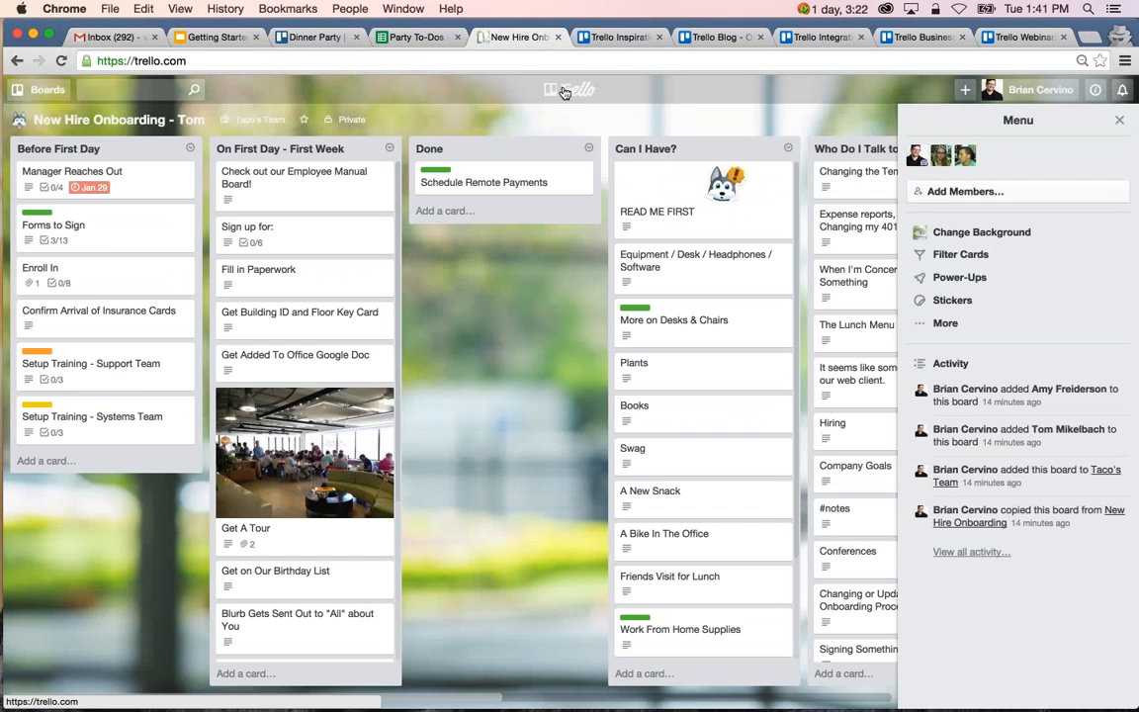
click(227, 519)
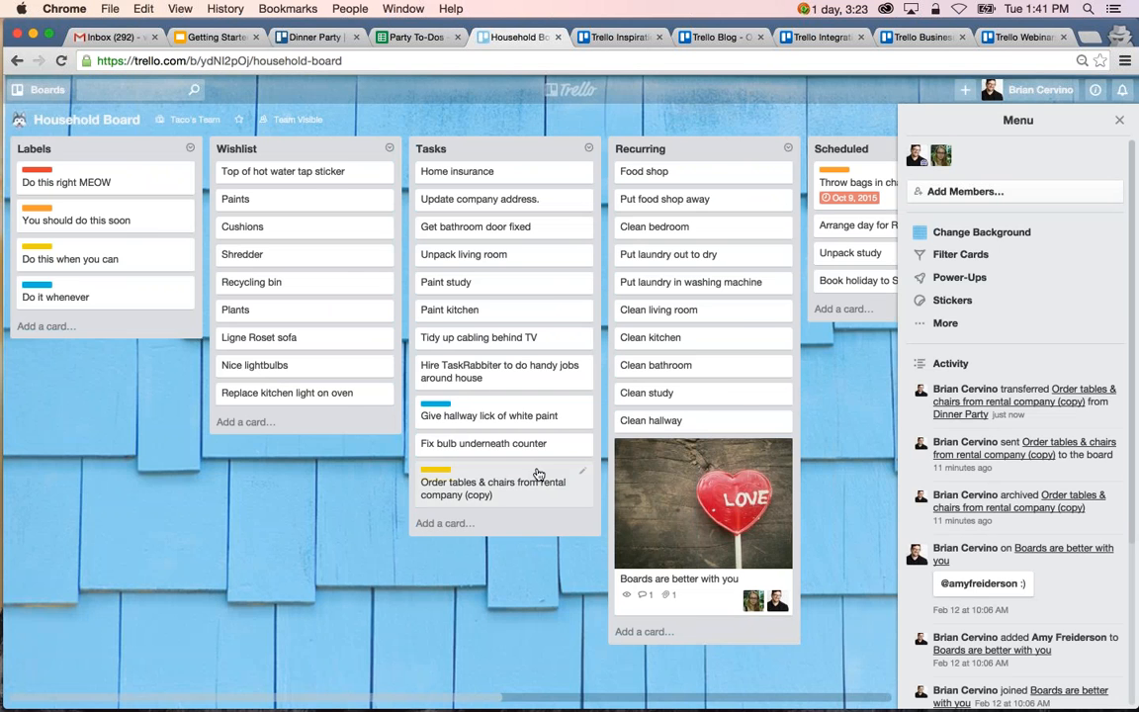
click(551, 495)
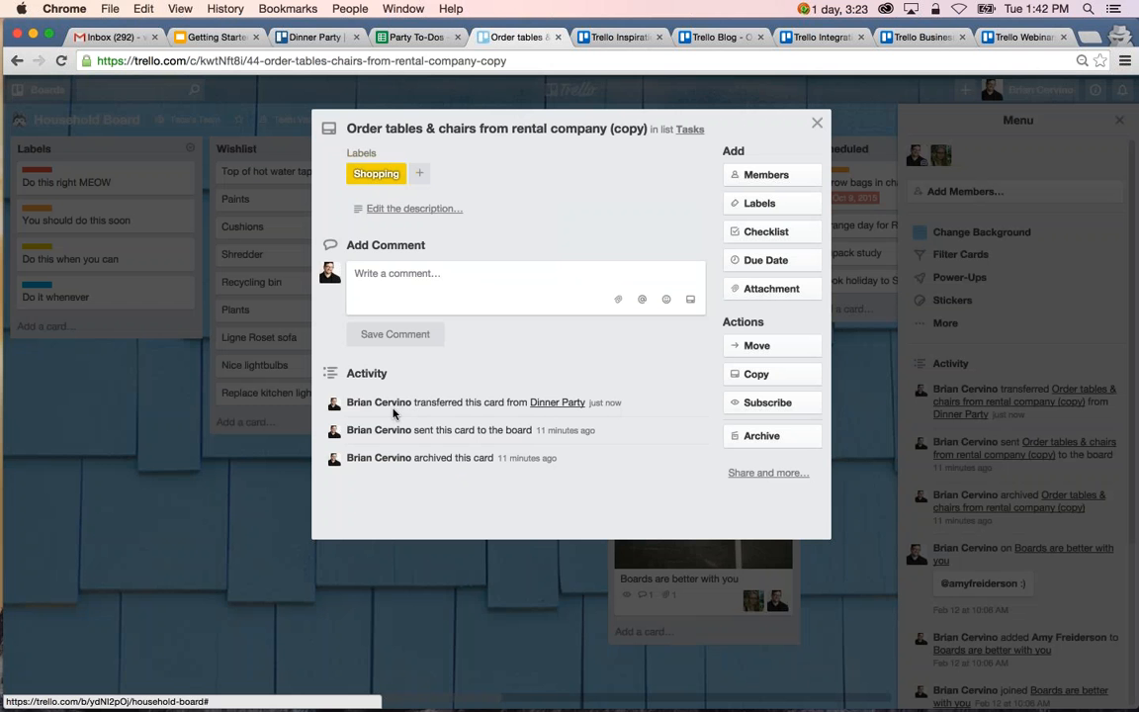
click(817, 123)
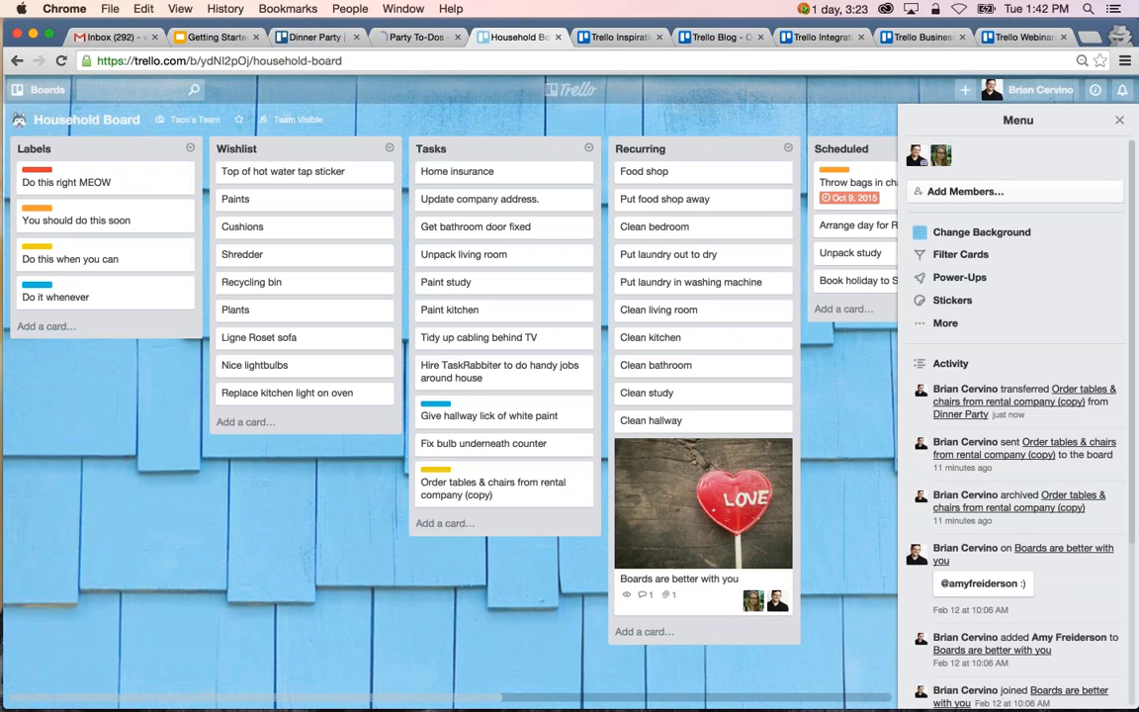
Return to the Dinner Party board and close the board.
click(296, 38)
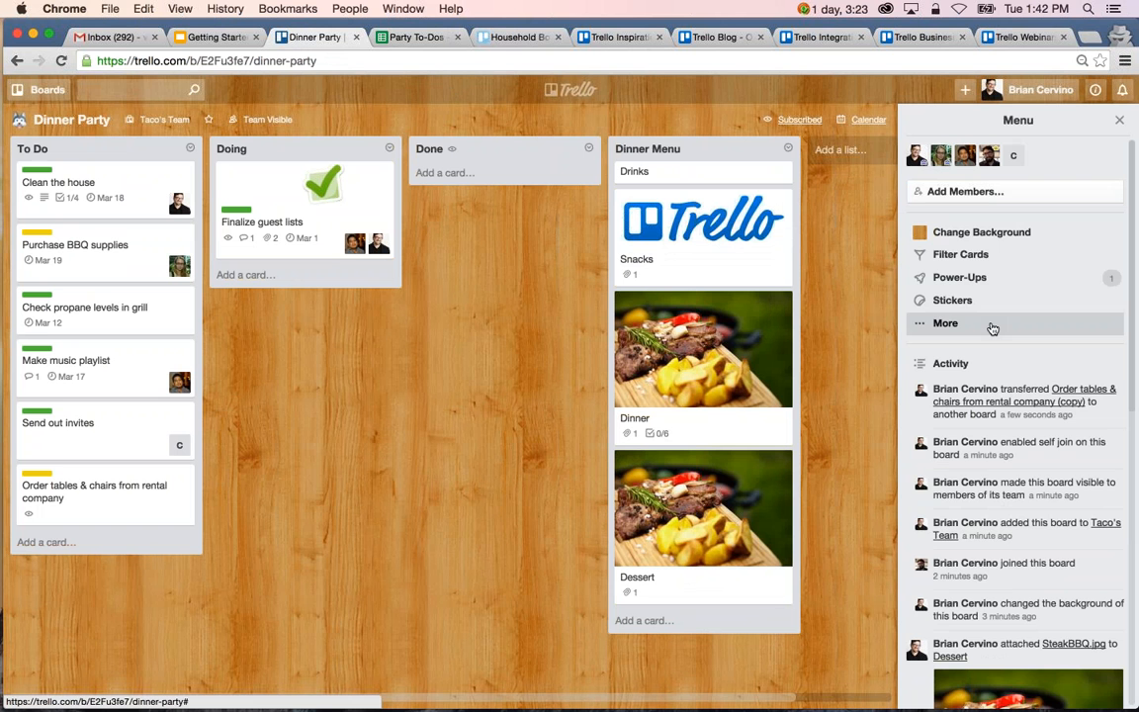
click(945, 323)
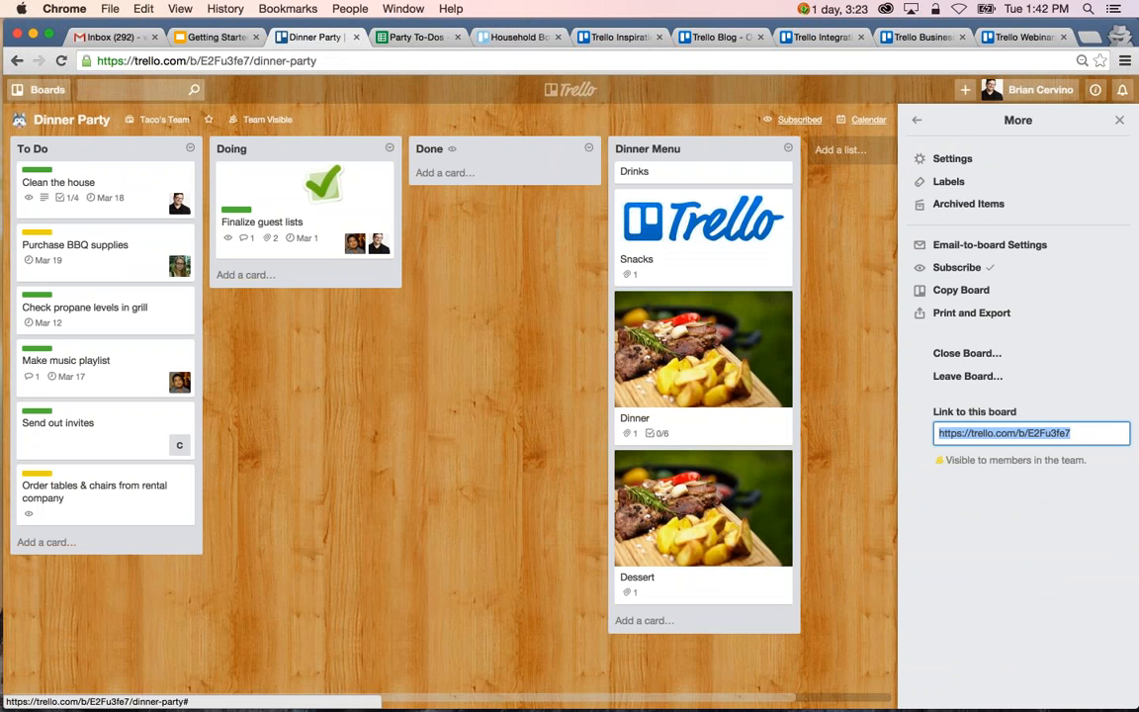
click(983, 359)
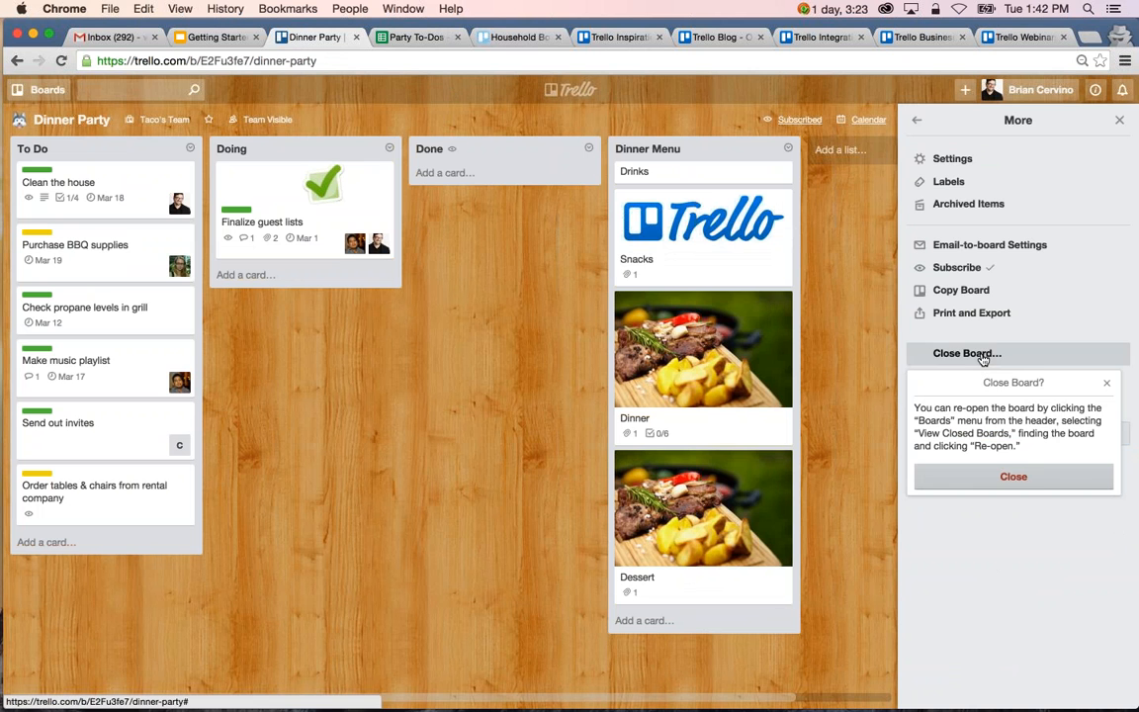
click(978, 475)
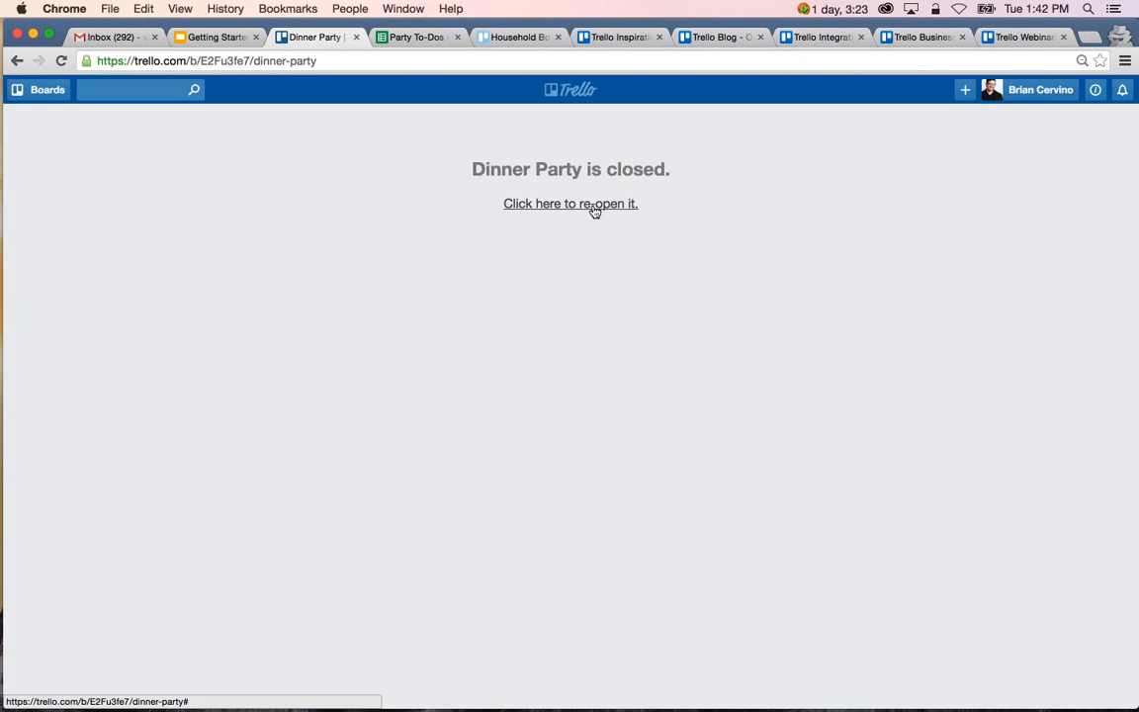
Re-open the Dinner Party board from the list of closed boards and return to its main board menu.
click(40, 95)
scroll(59, 416, down, 5)
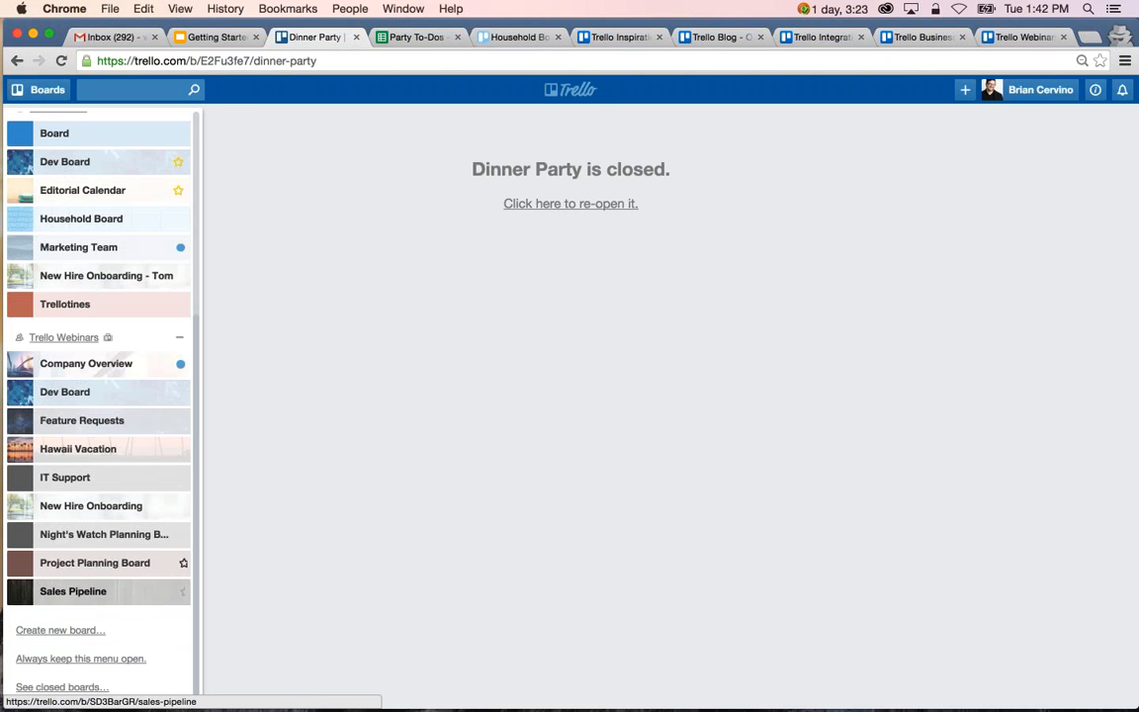
click(64, 687)
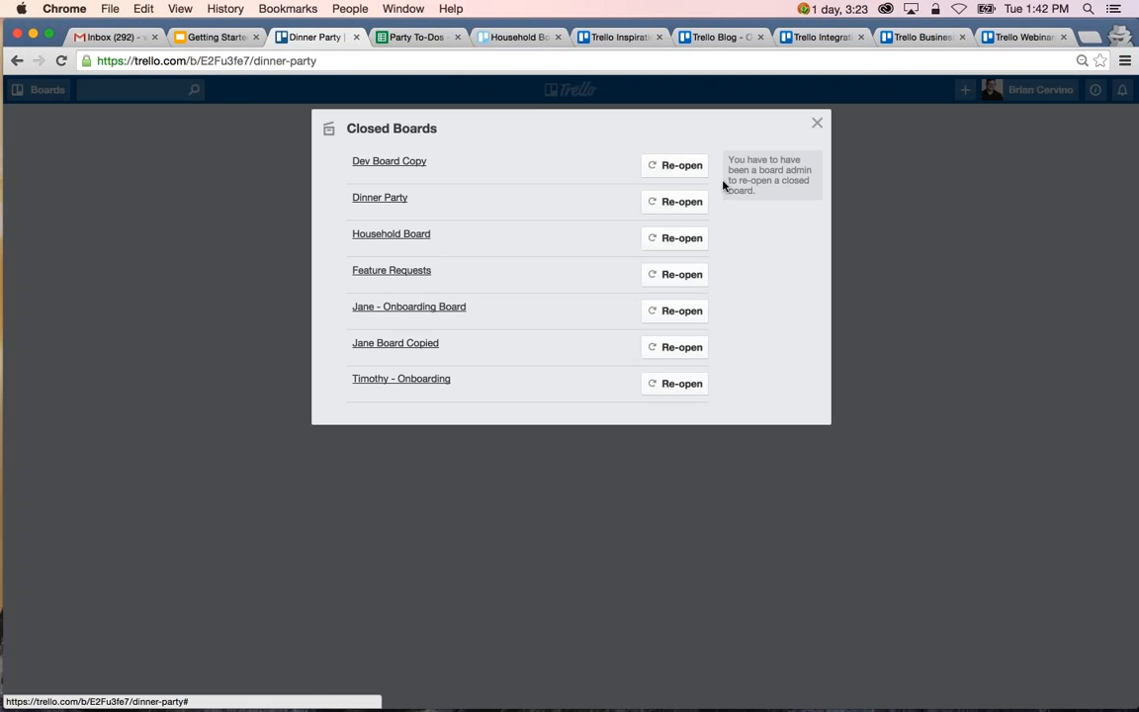
click(675, 201)
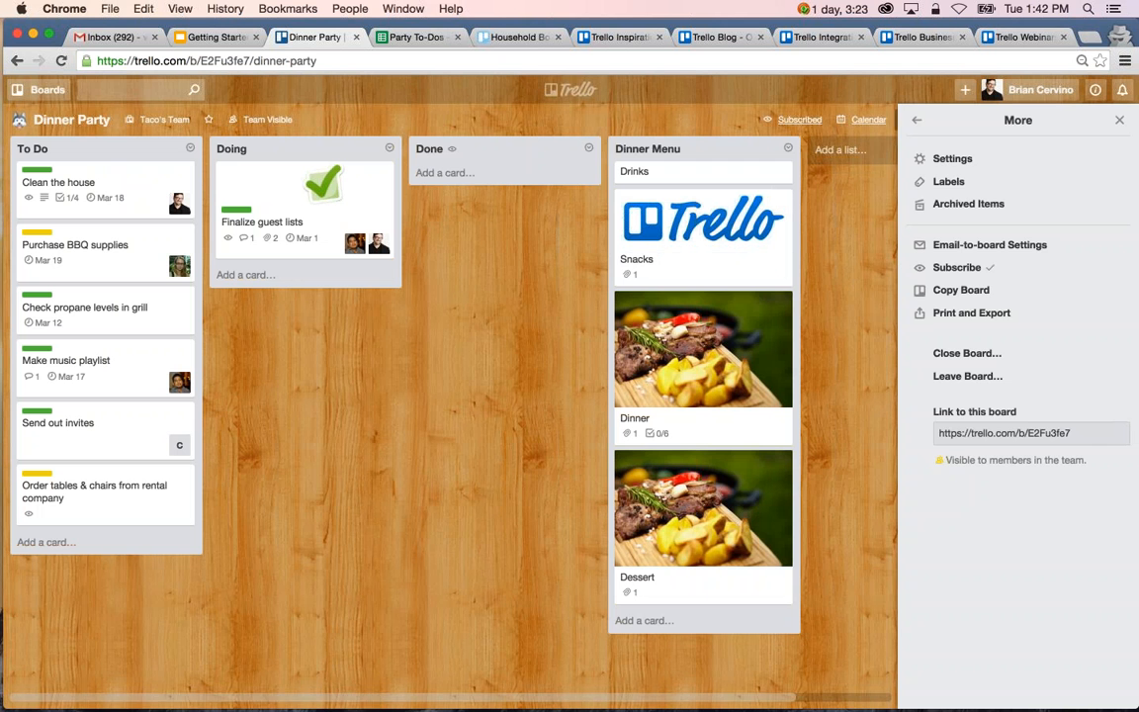
click(918, 122)
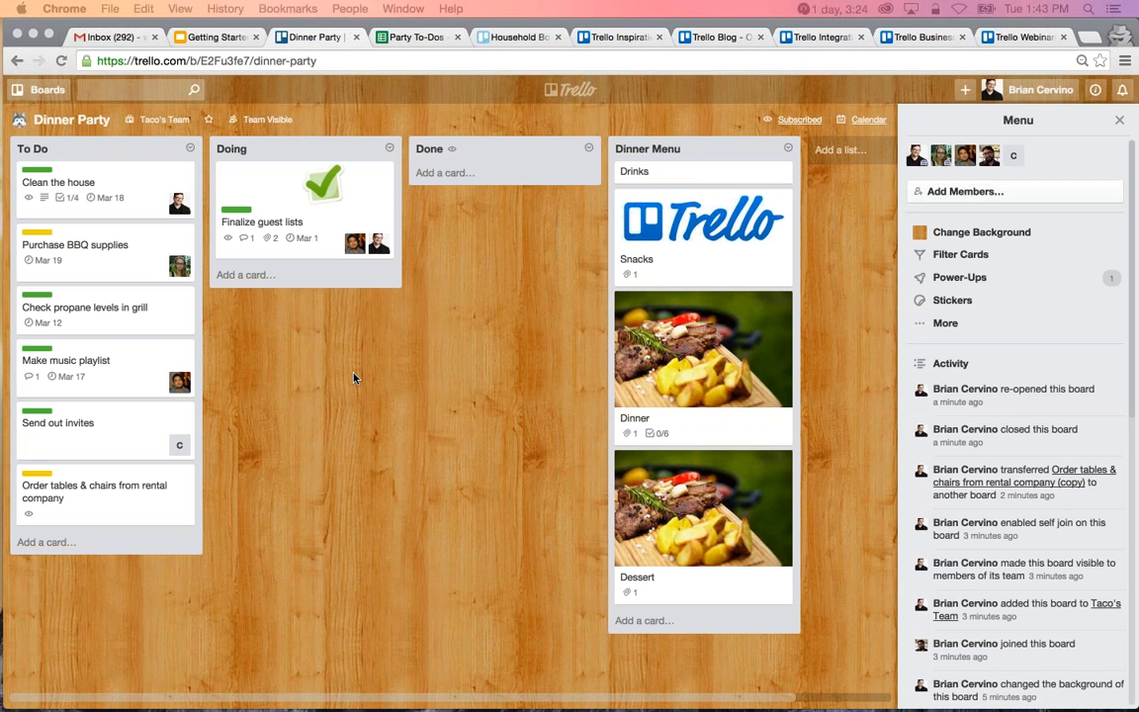
Subscribe to the To Do list on the Dinner Party board.
click(190, 148)
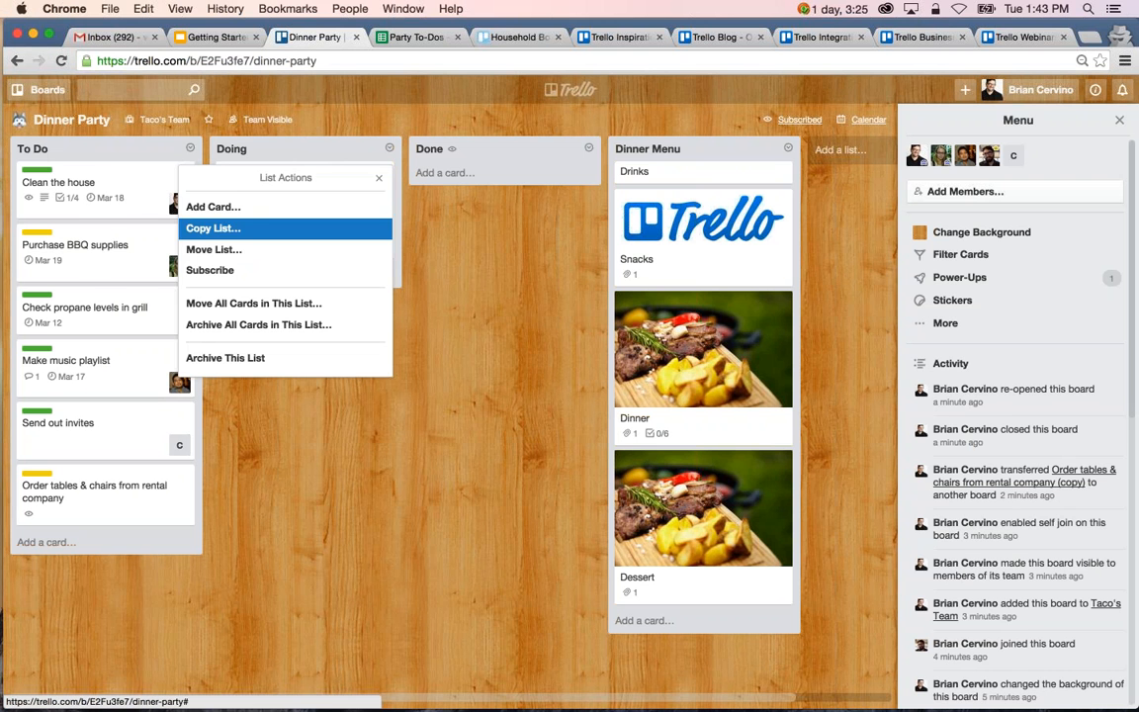
click(262, 276)
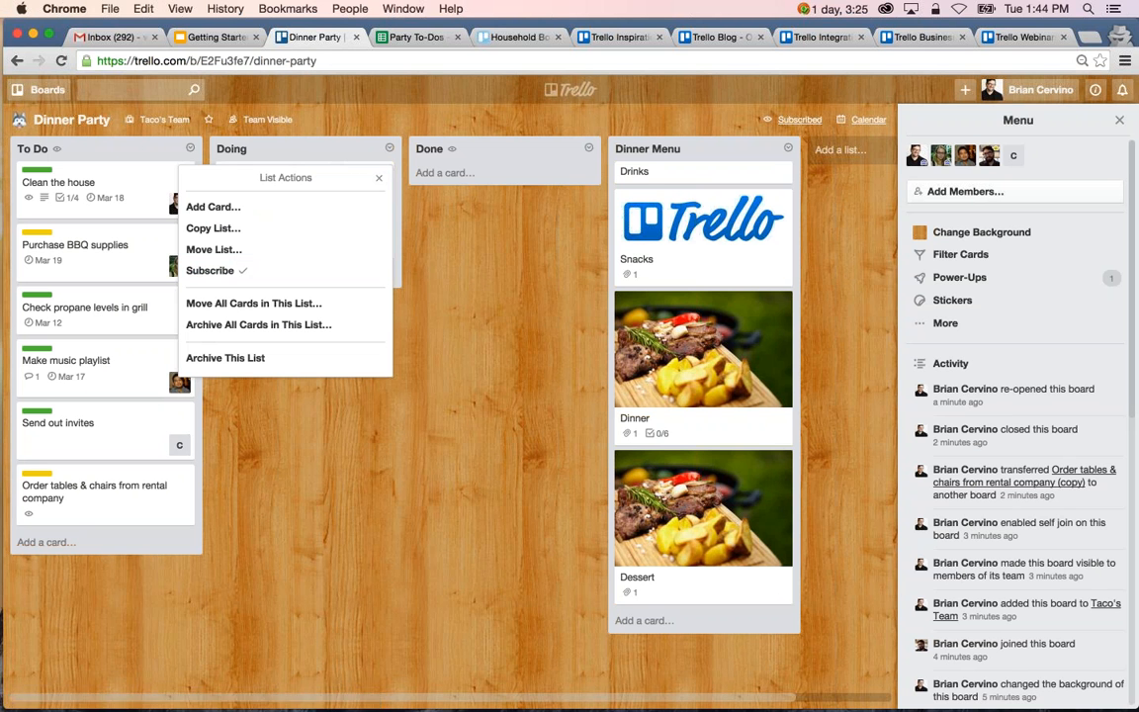
click(378, 177)
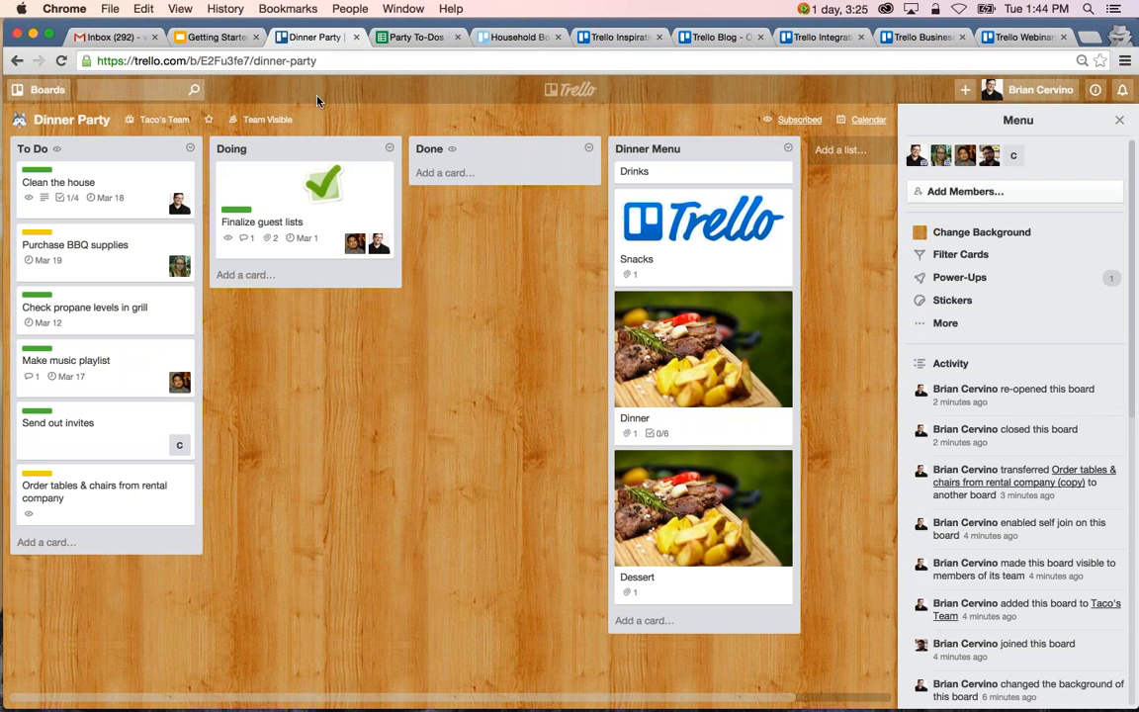
Browse the Power-Ups available for the Dinner Party board and check the on-demand webinars page for the Power-Ups Platform recording.
click(957, 277)
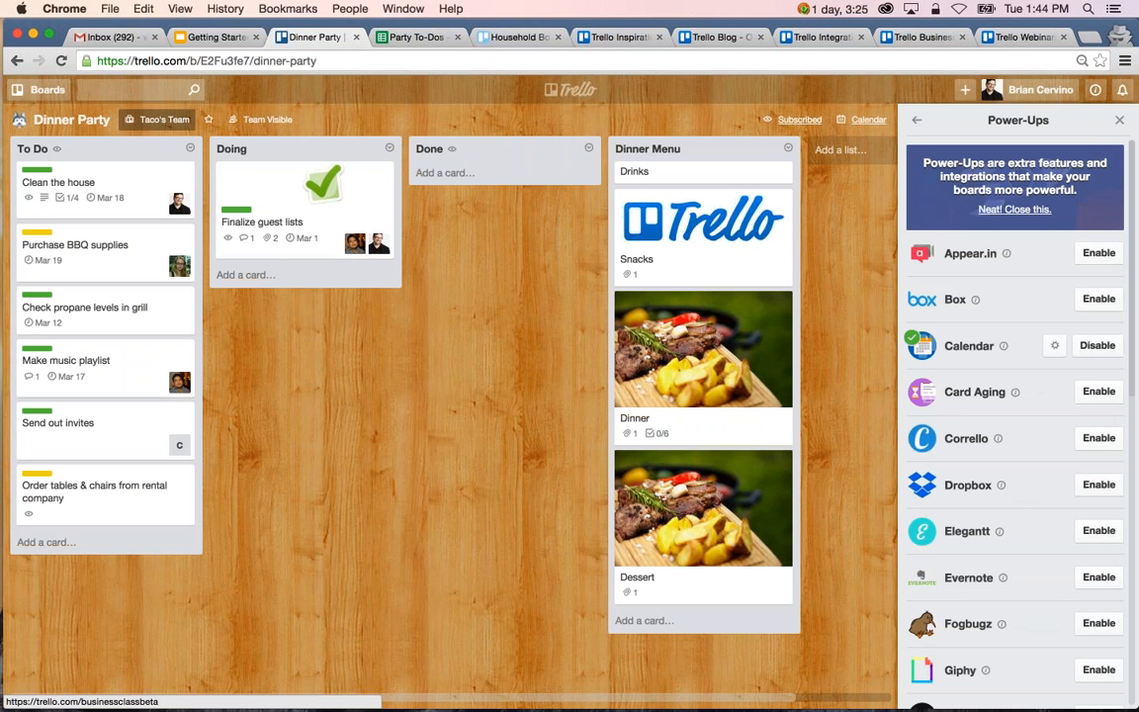
scroll(1015, 425, down, 5)
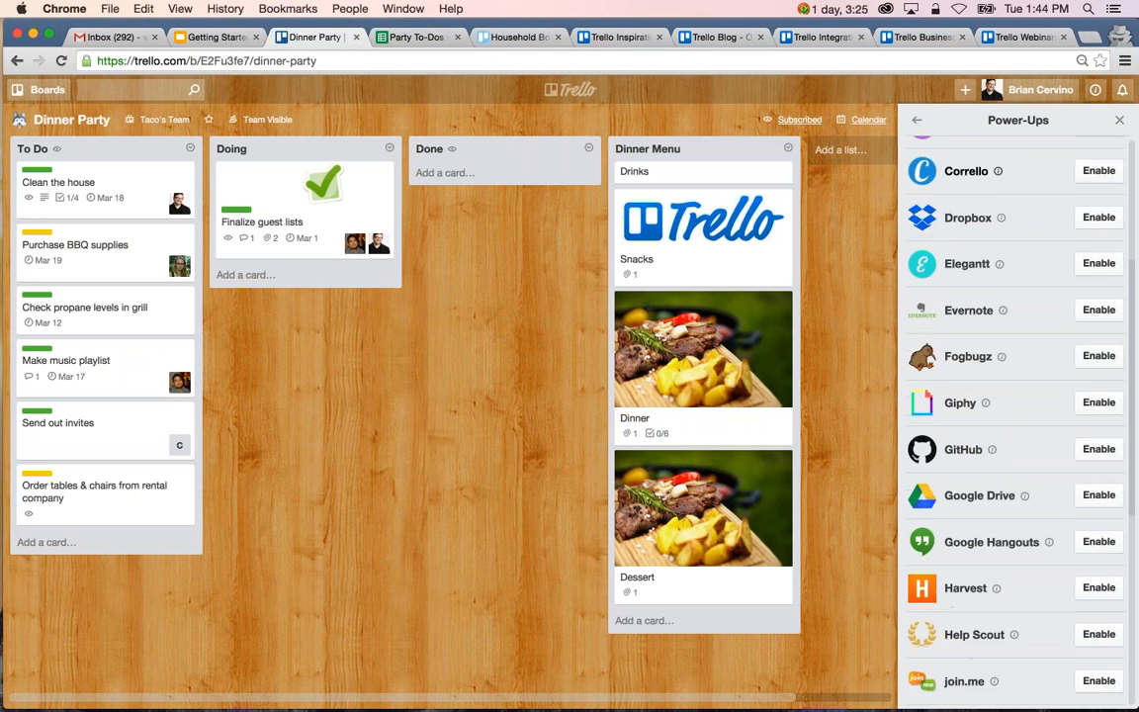
scroll(1016, 425, down, 7)
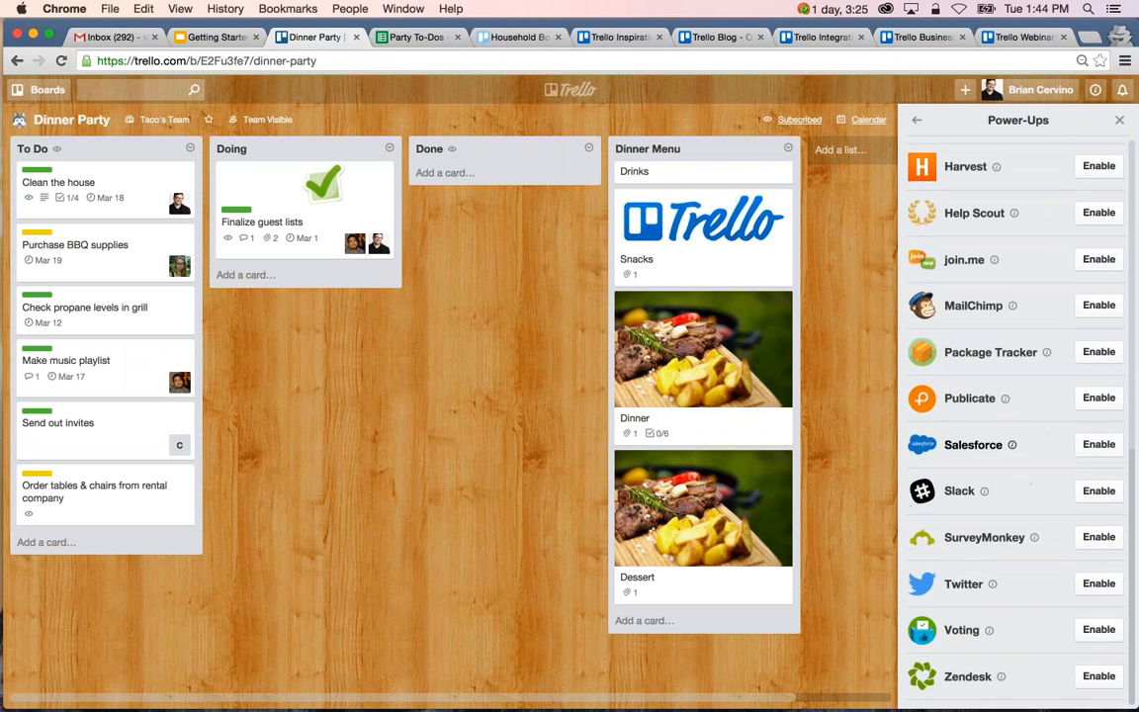
scroll(1015, 426, up, 10)
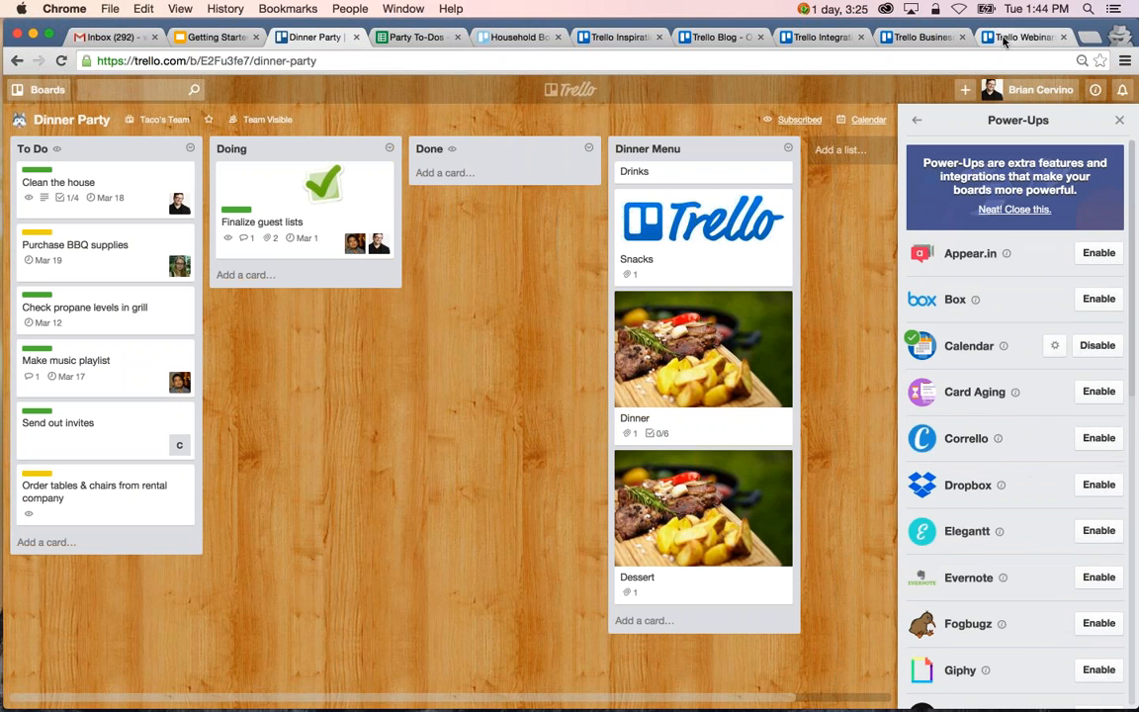
click(1004, 37)
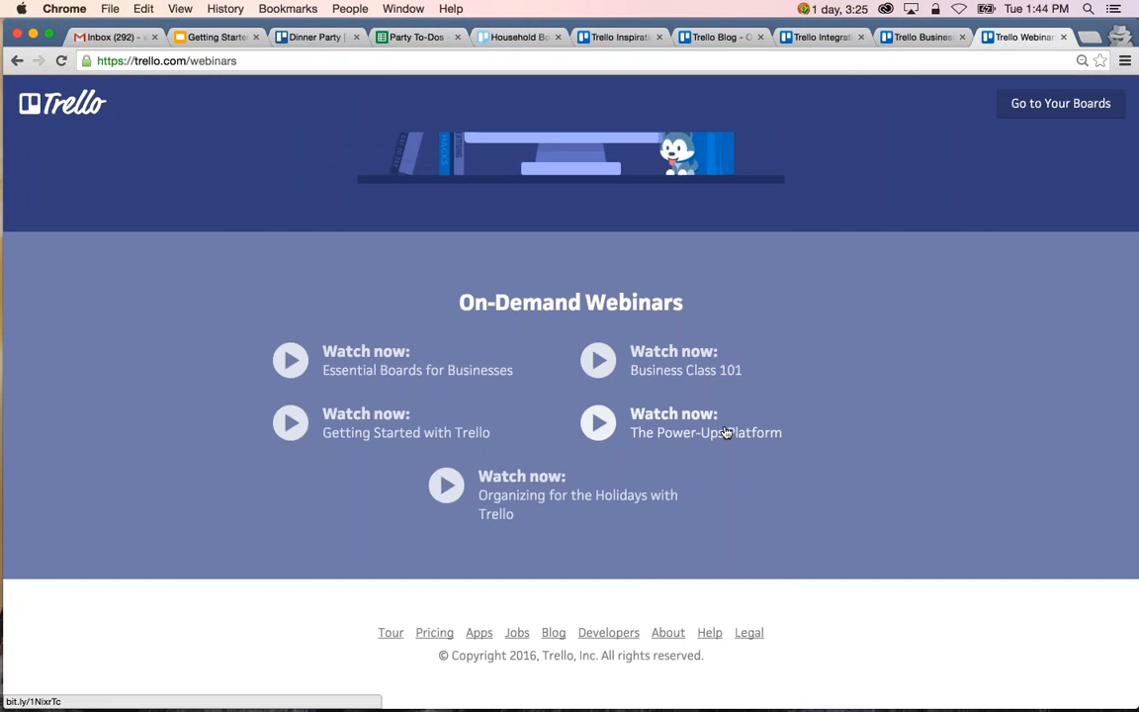
click(303, 40)
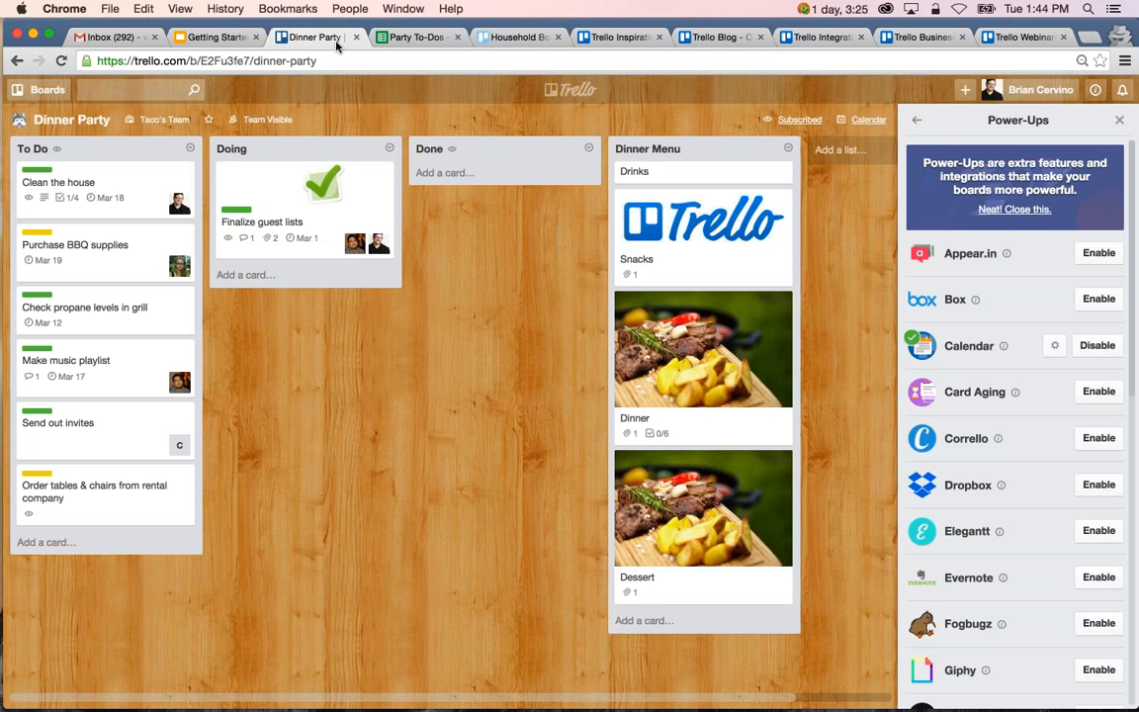
scroll(1079, 392, down, 1)
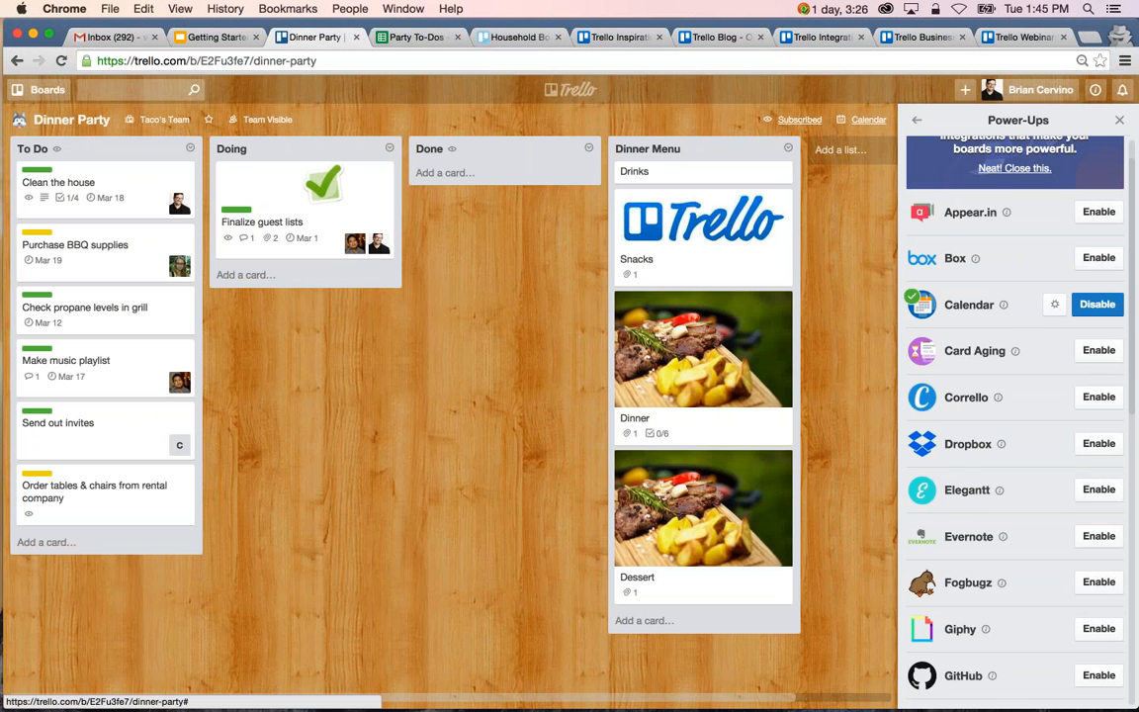
scroll(1098, 305, down, 1)
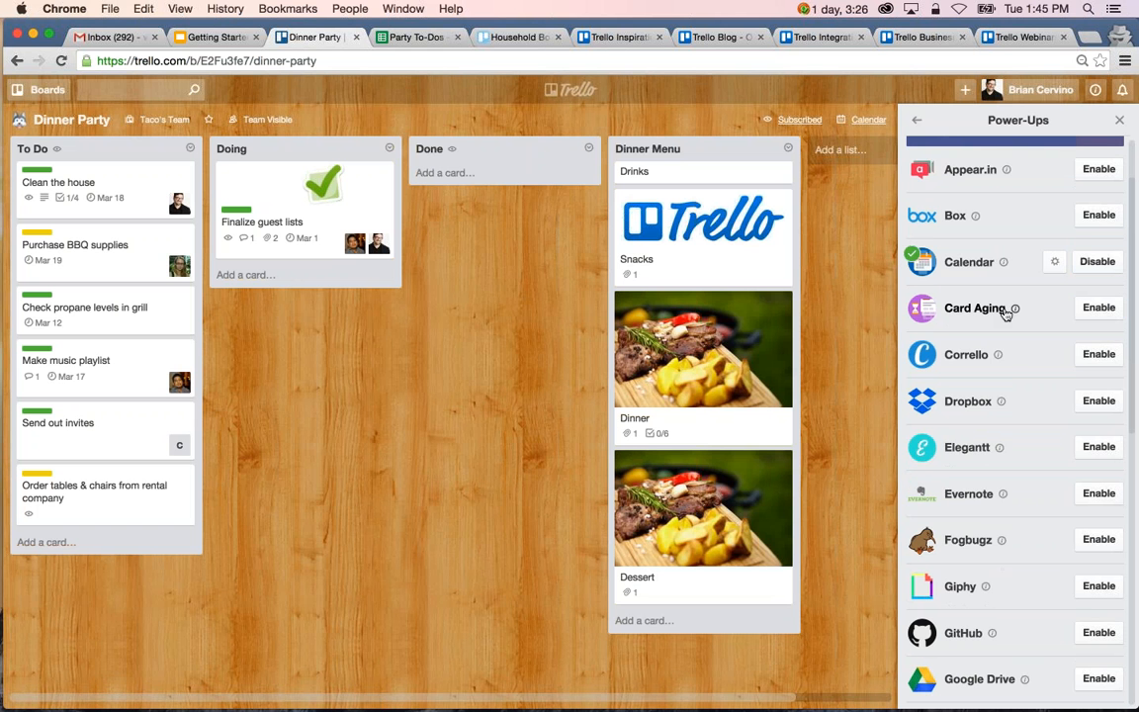
scroll(1004, 312, down, 3)
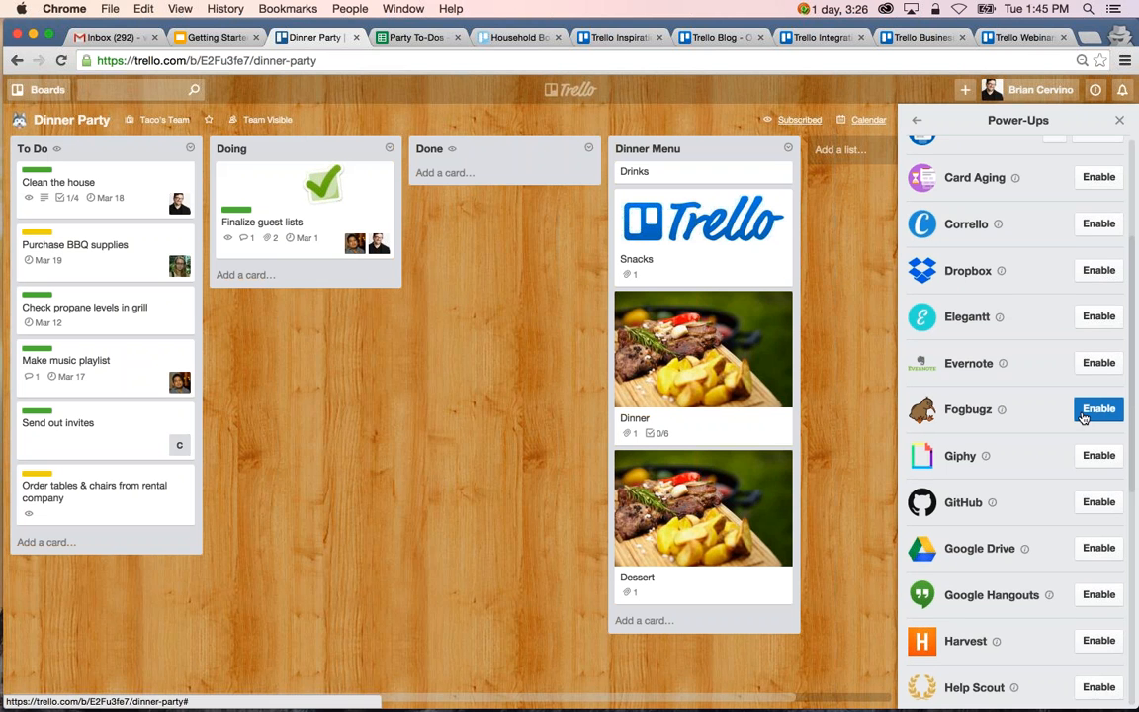
Look over the available Power-Ups for the Dinner Party board and return to the main board menu.
scroll(1084, 420, down, 1)
scroll(1083, 420, up, 1)
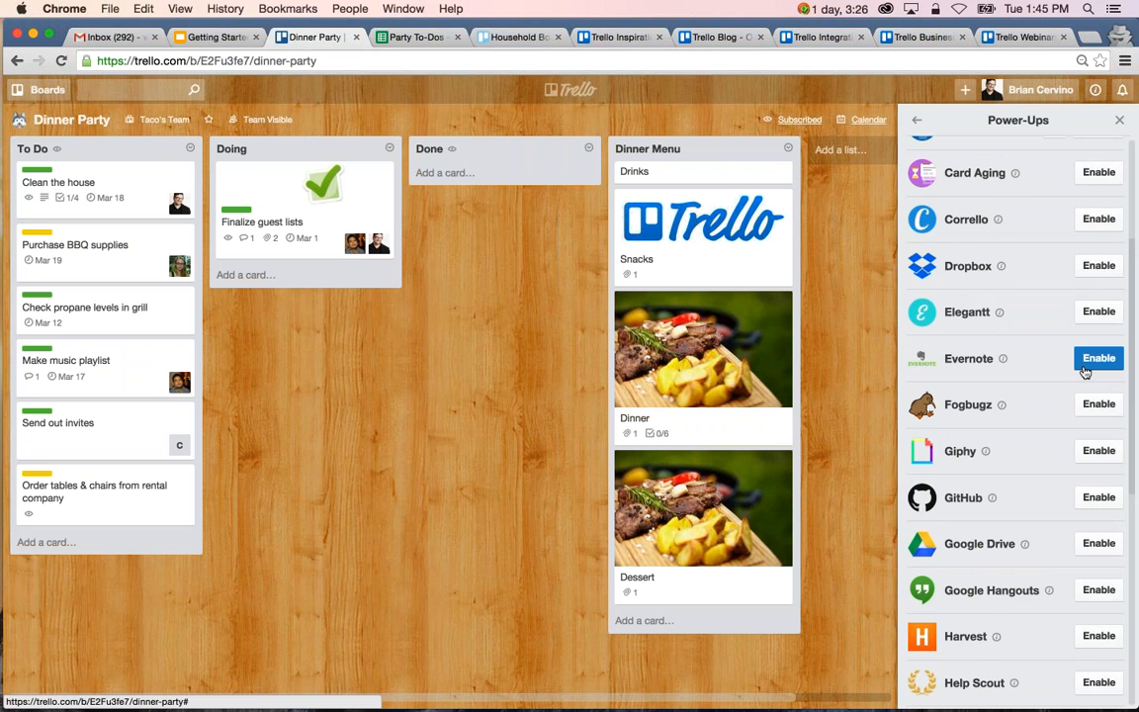
click(917, 119)
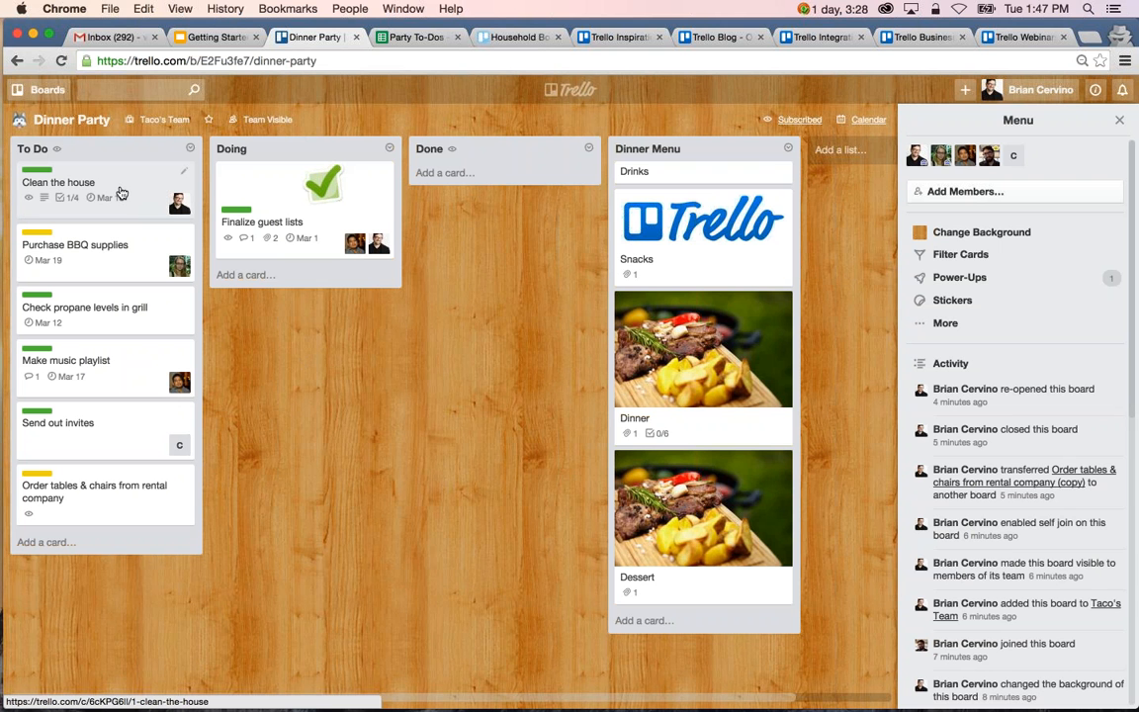
Add a card named "Cleaning part 2" to the To Do list.
click(69, 544)
text(Clea)
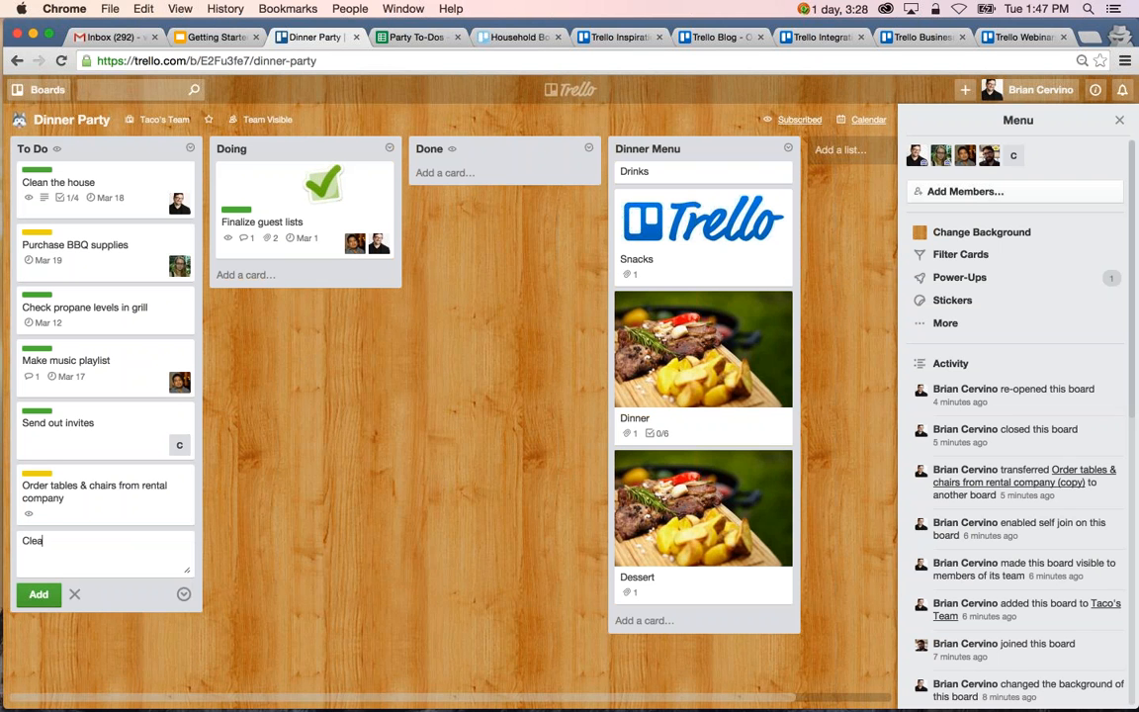
text(ning part 2)
key(Return)
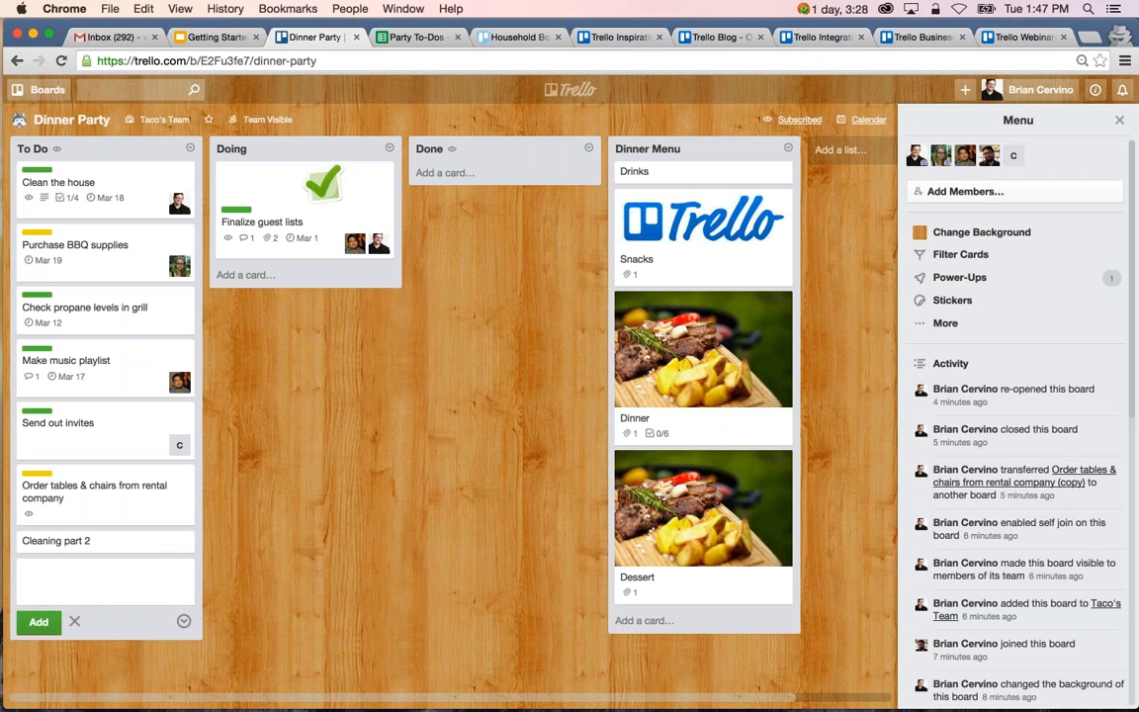
Add a checklist to the Cleaning part 2 card with items copied from Chores, and check the original on the Clean the house card.
click(99, 541)
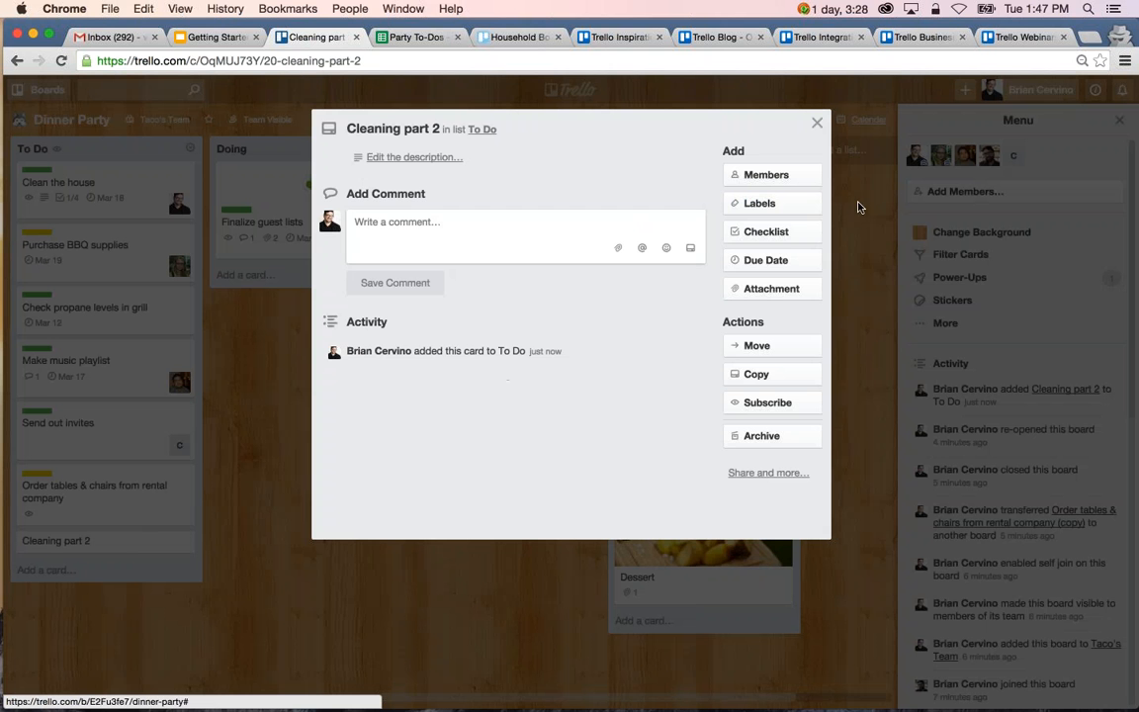
click(766, 231)
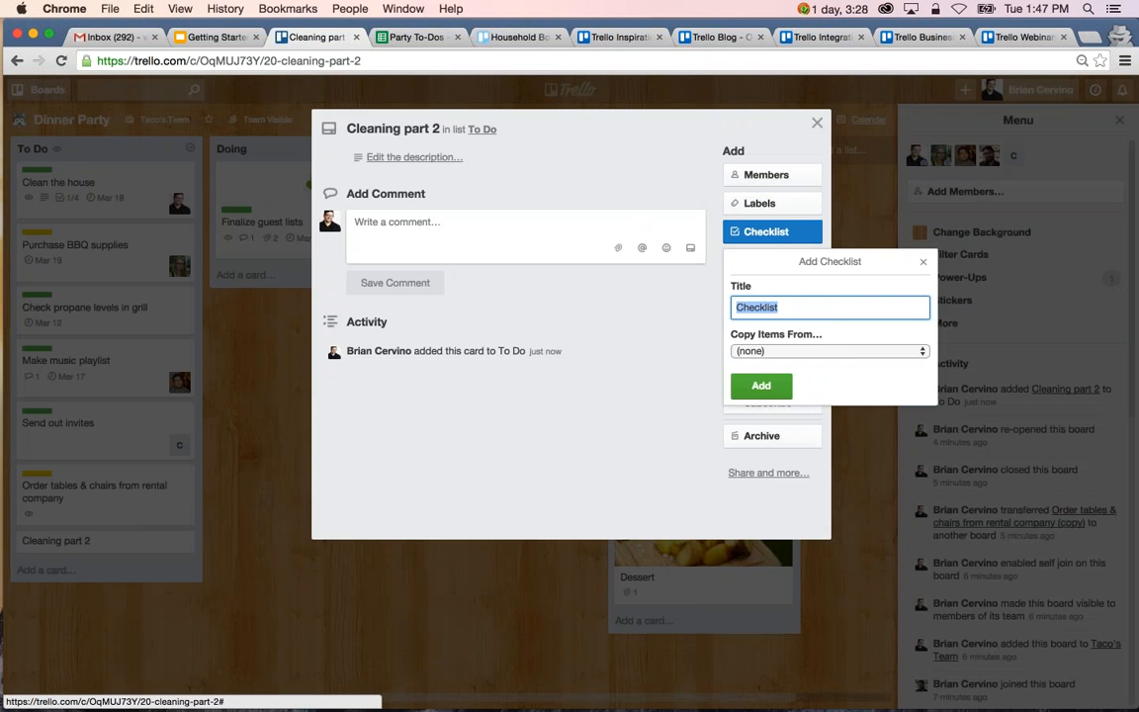
click(849, 352)
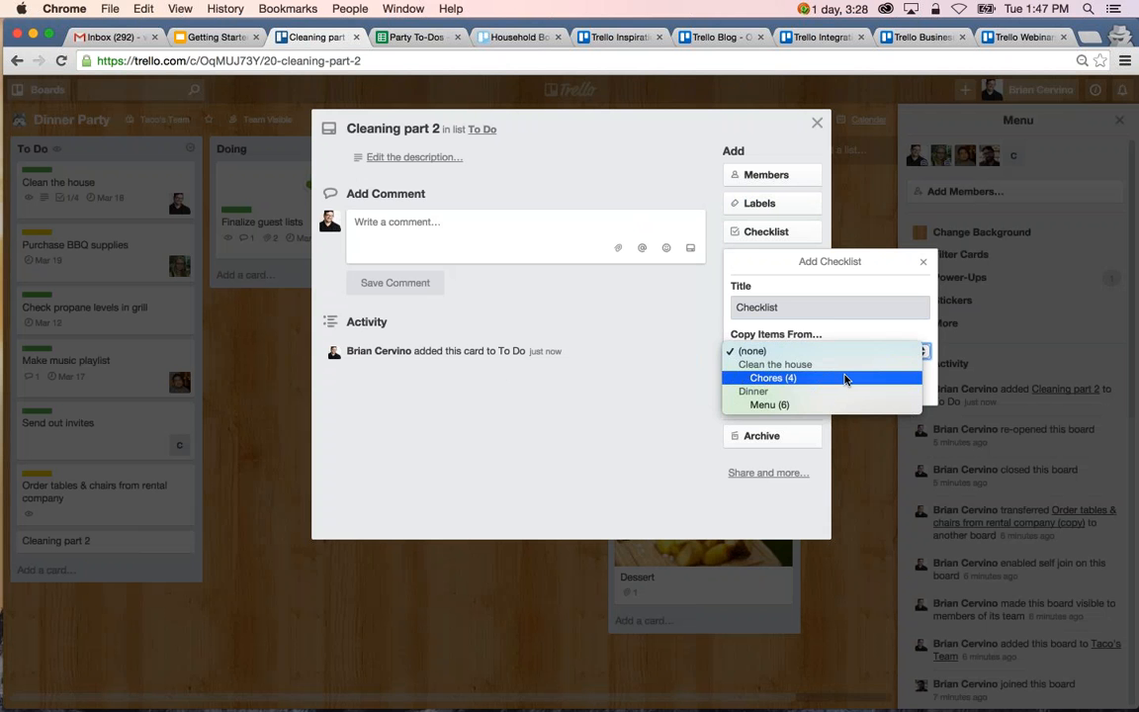
click(846, 379)
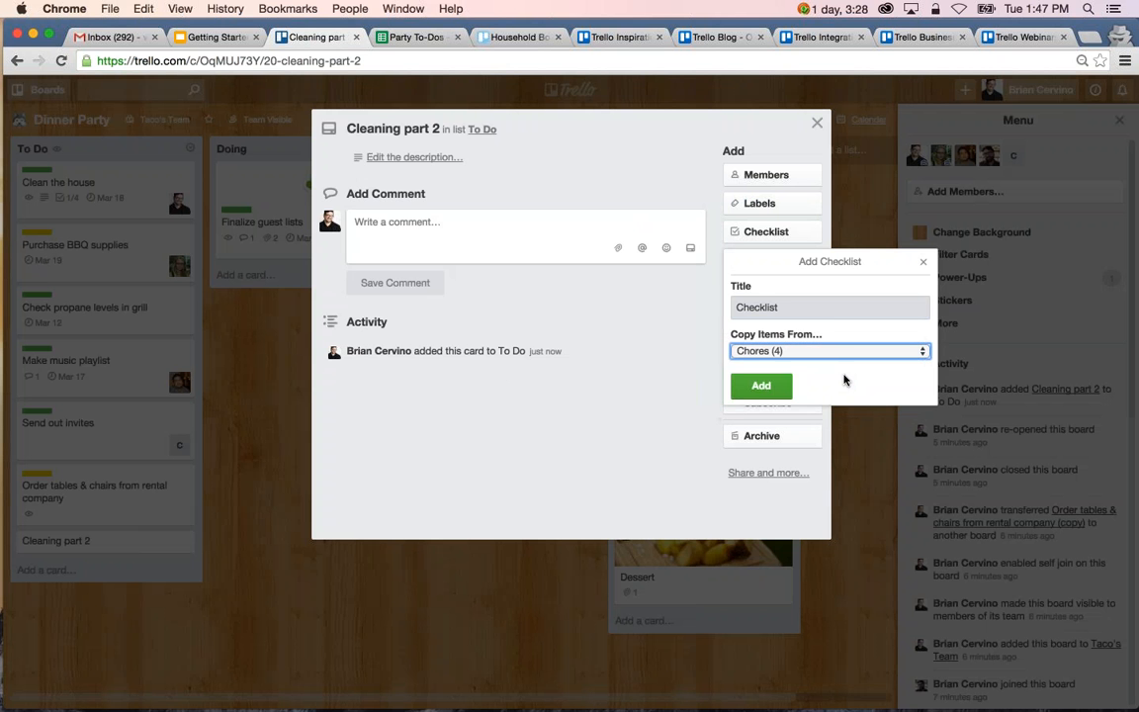
key(Return)
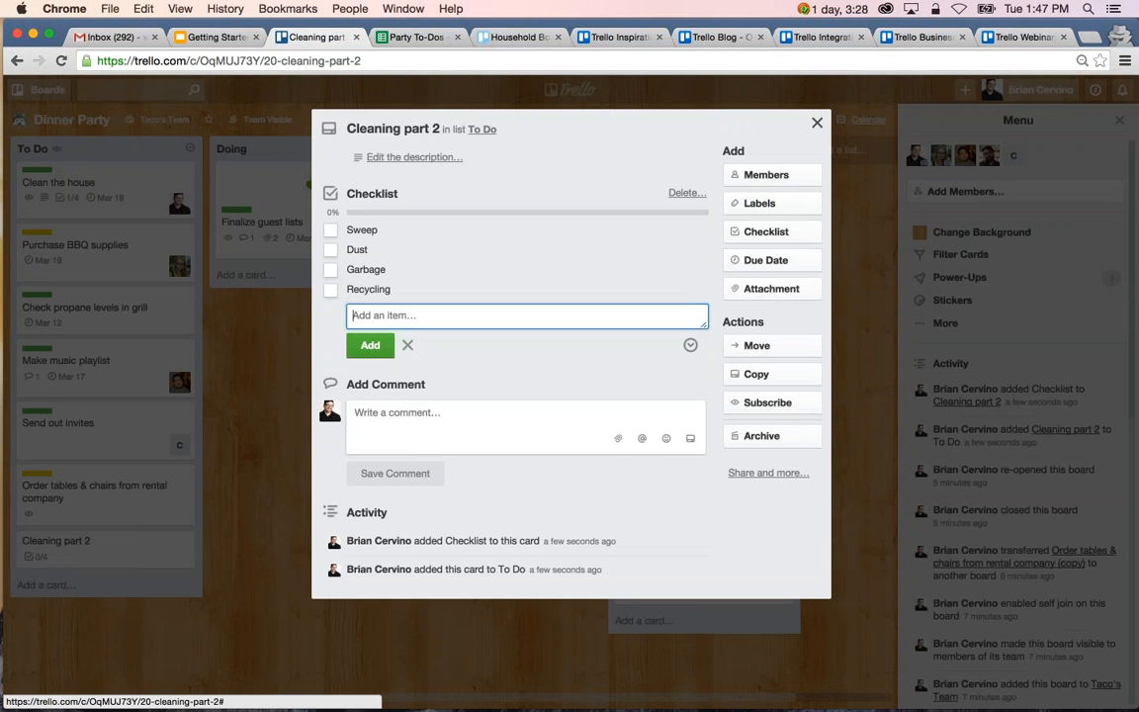
click(817, 122)
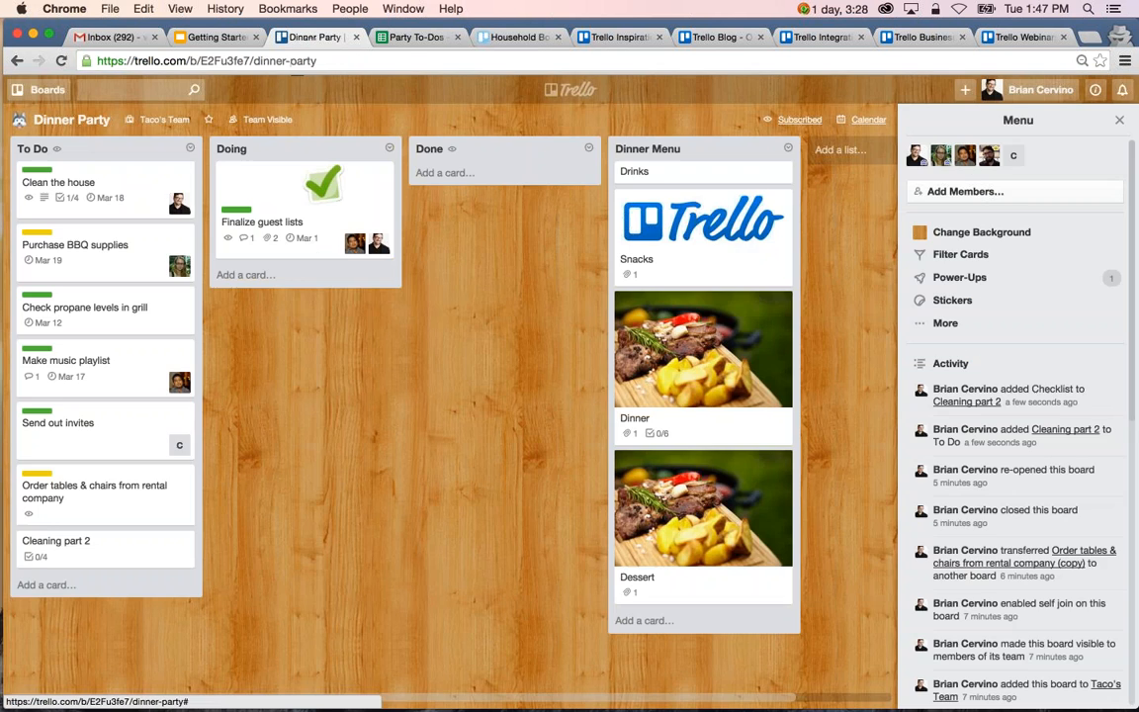
click(134, 206)
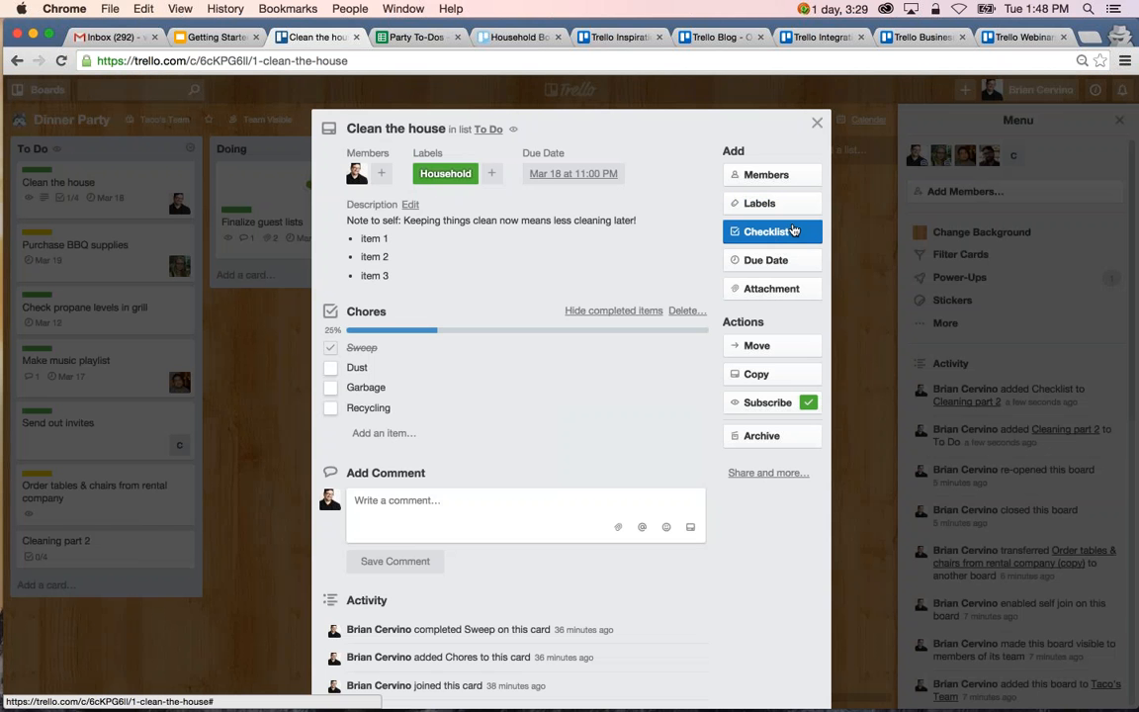
click(816, 122)
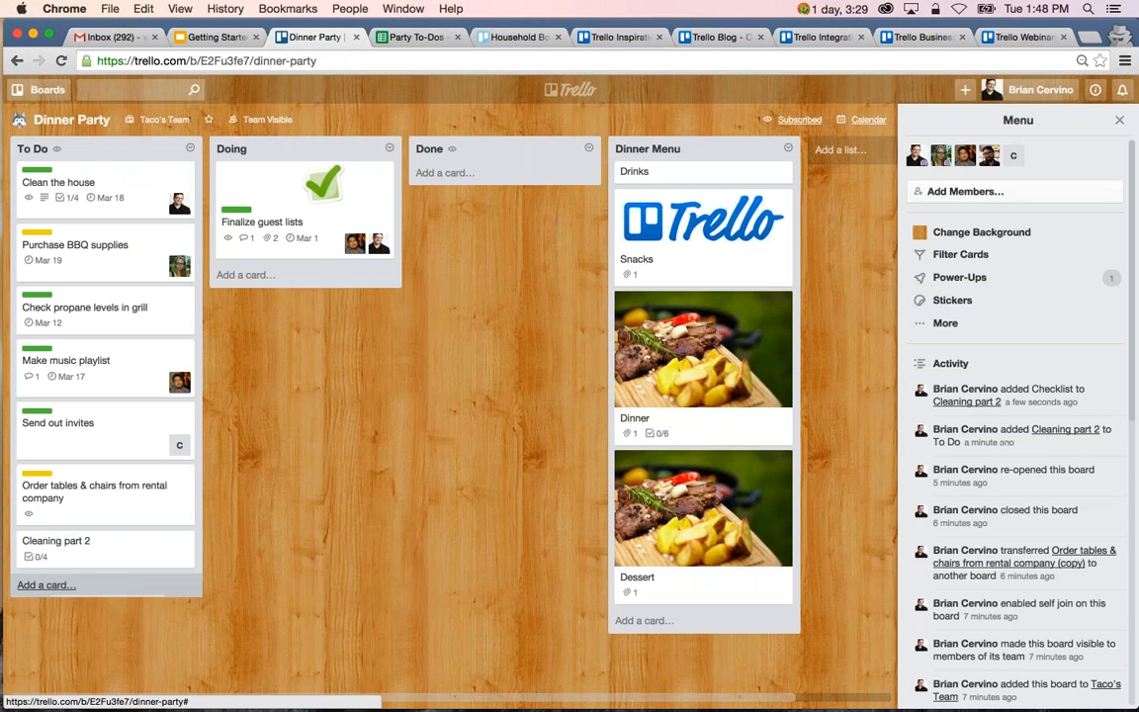
Add a card named "Newsletter" to the To Do list.
click(45, 584)
text(News)
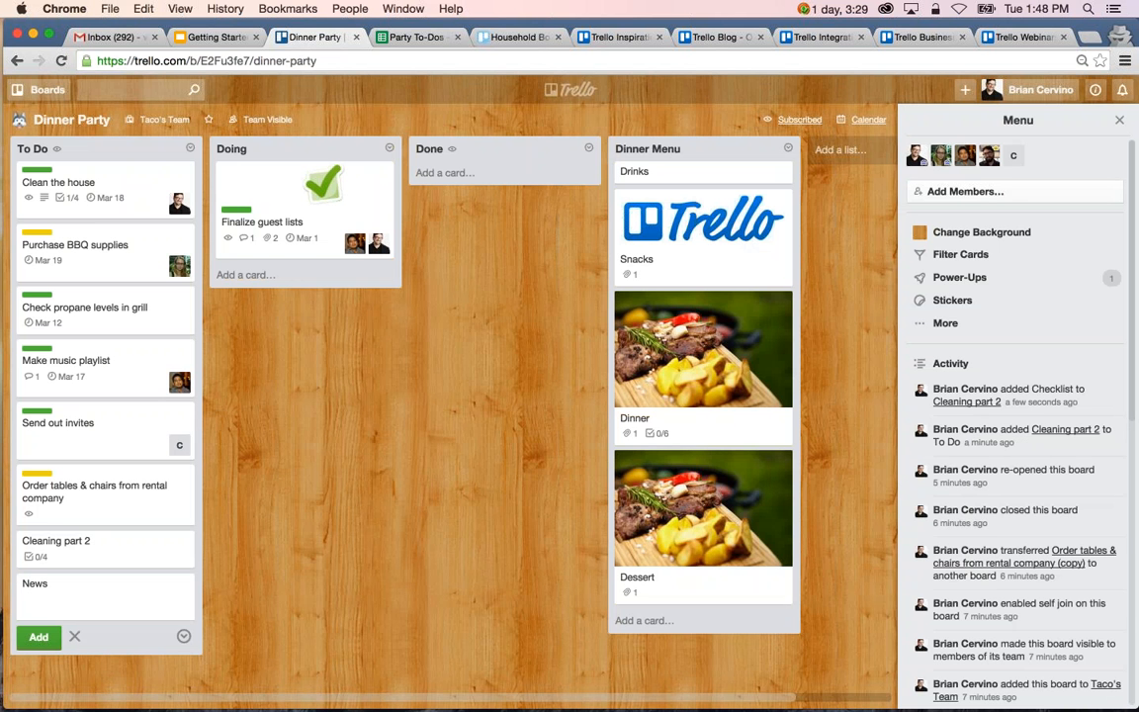
text(letter)
key(Return)
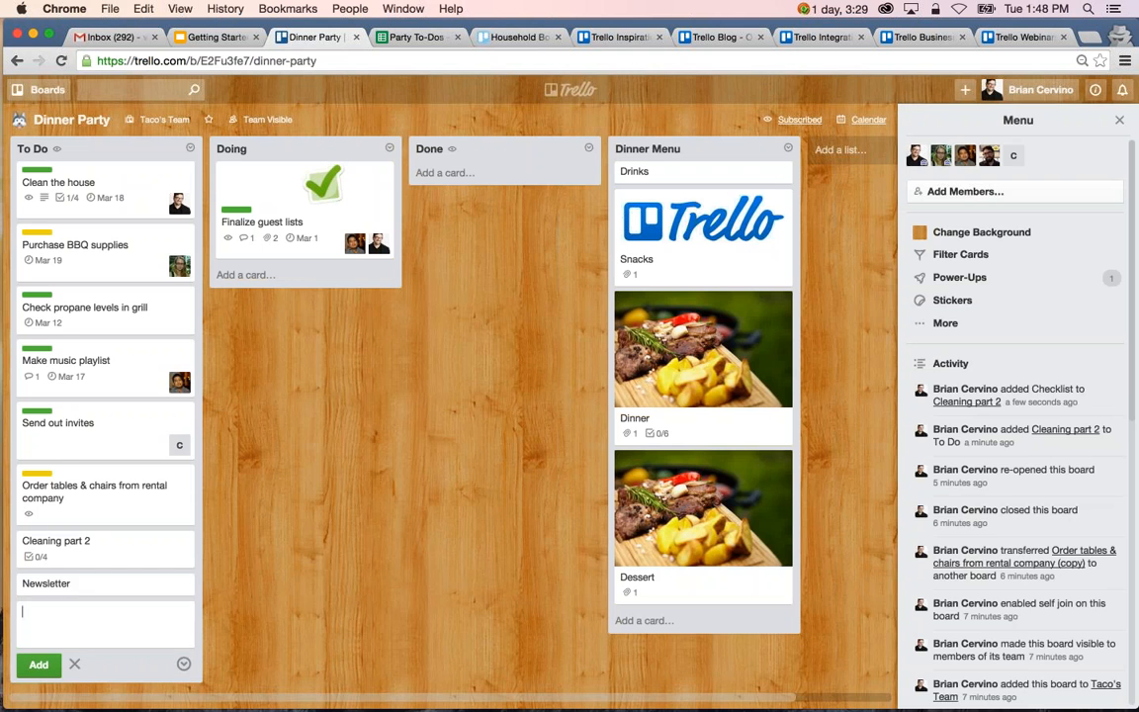
View which existing checklists can be copied into the Newsletter card, then cancel the checklist and close the card.
click(102, 585)
click(766, 232)
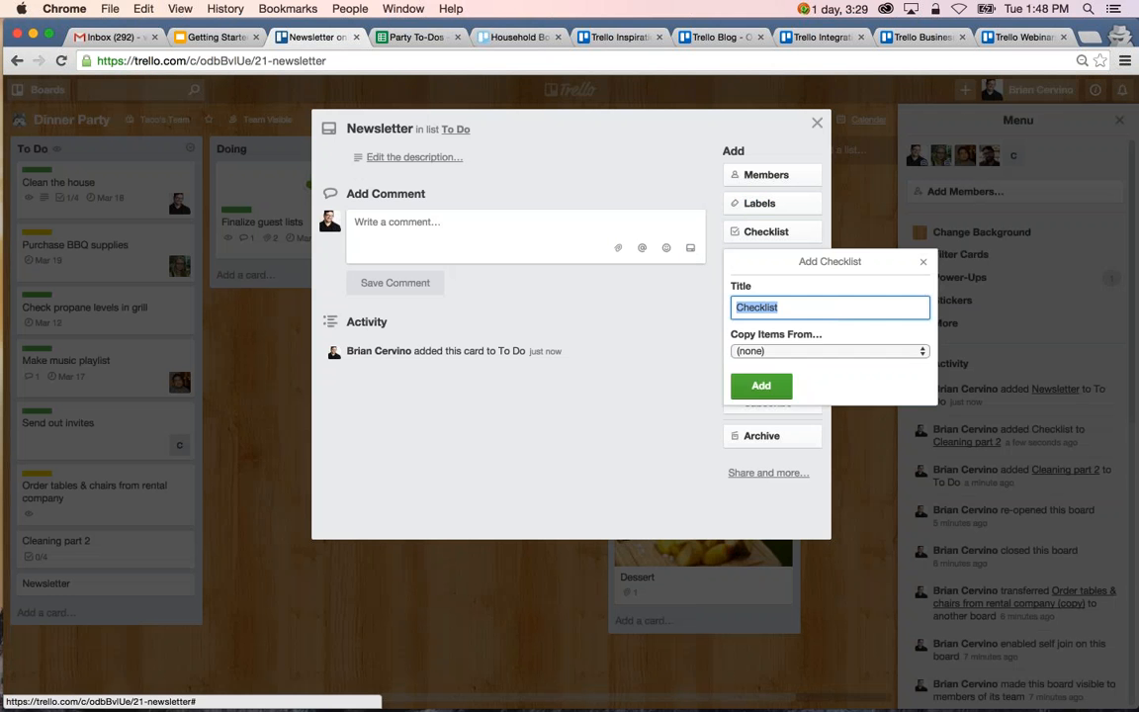
click(821, 351)
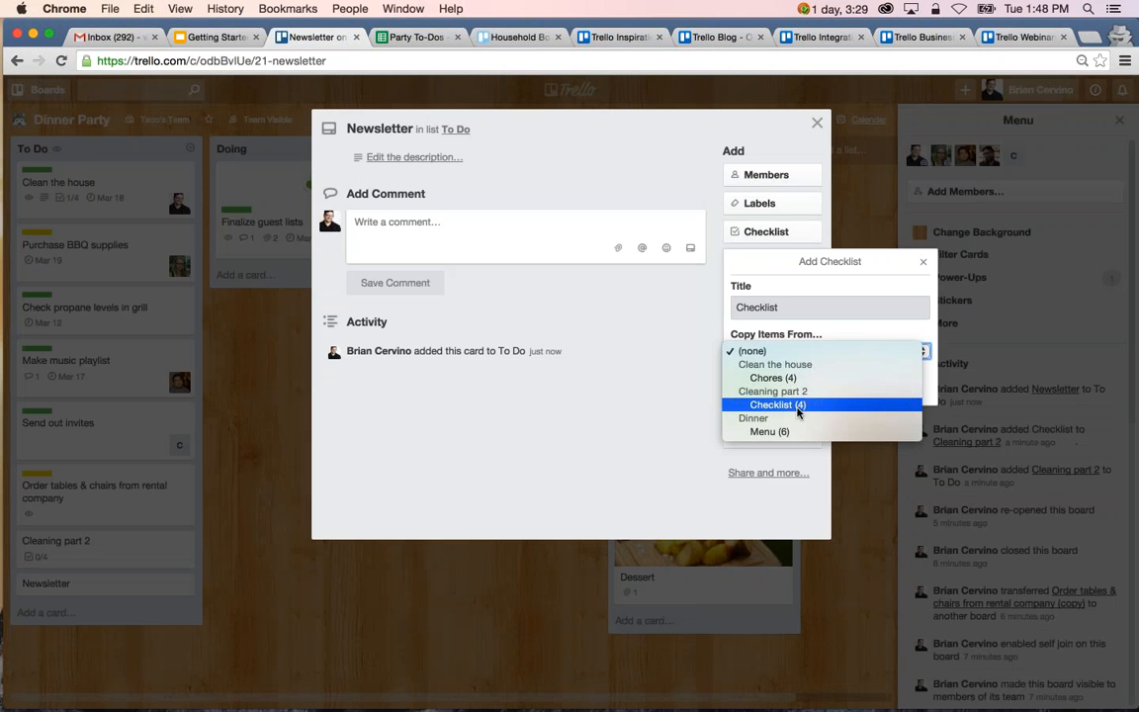
click(924, 263)
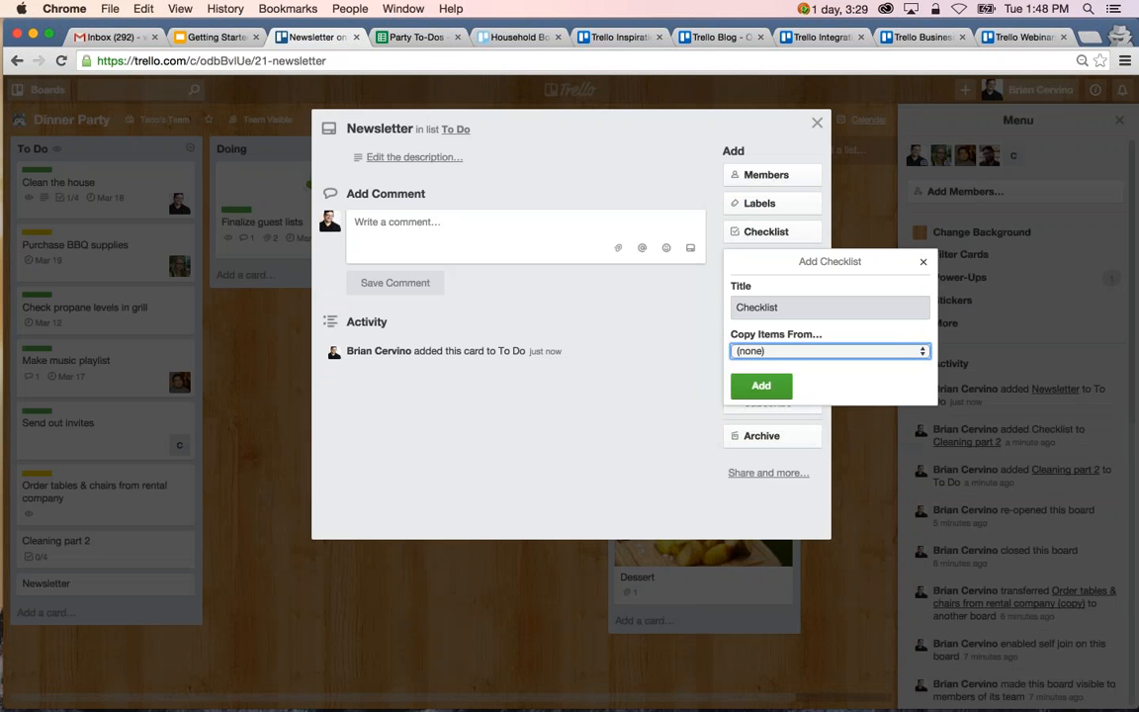
click(923, 262)
click(833, 178)
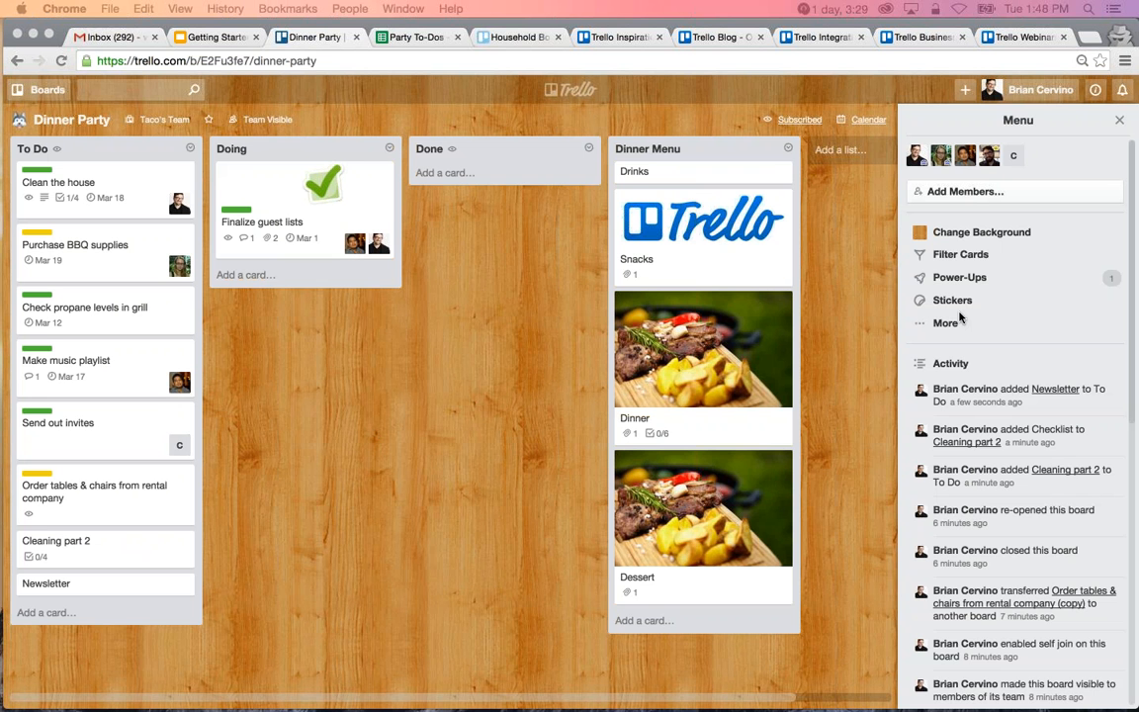
Look through the personal and team boards on the Trello home page and return to the Dinner Party board.
click(569, 92)
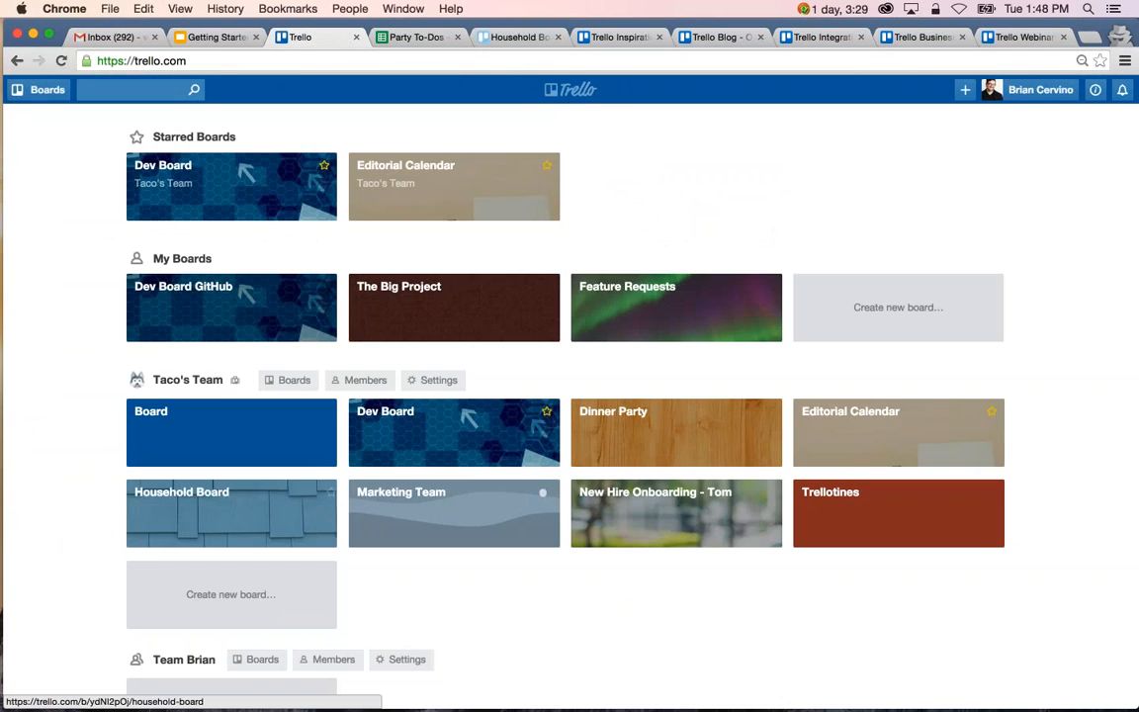
scroll(514, 395, down, 8)
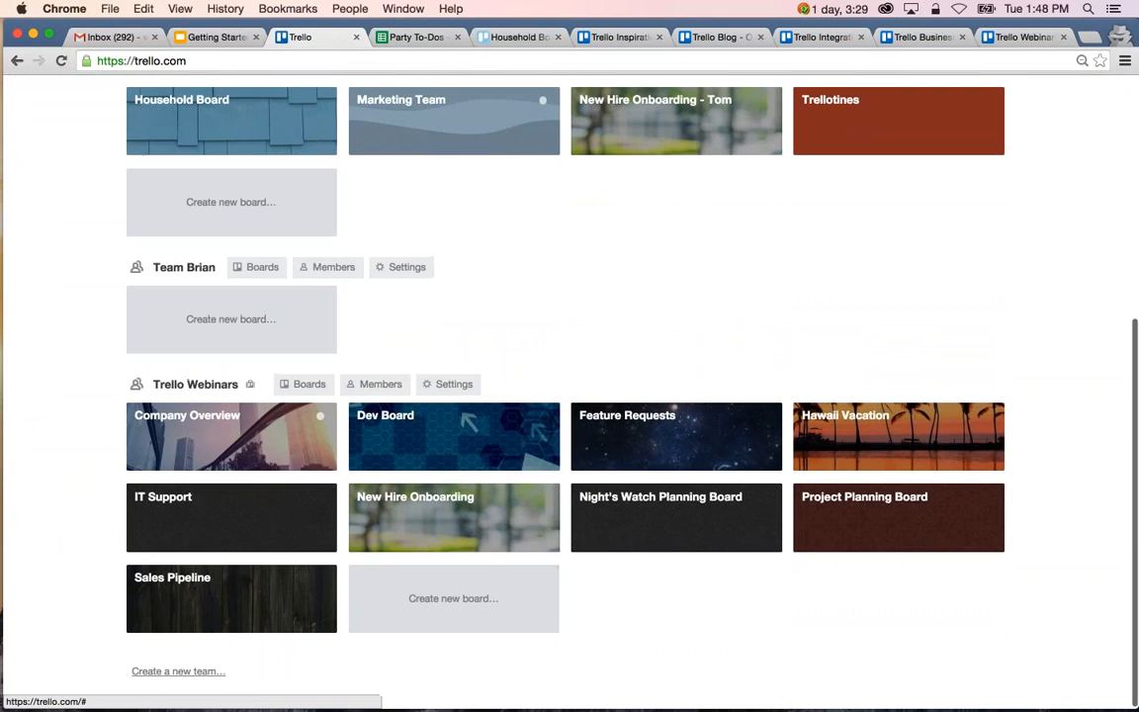
scroll(729, 473, up, 1)
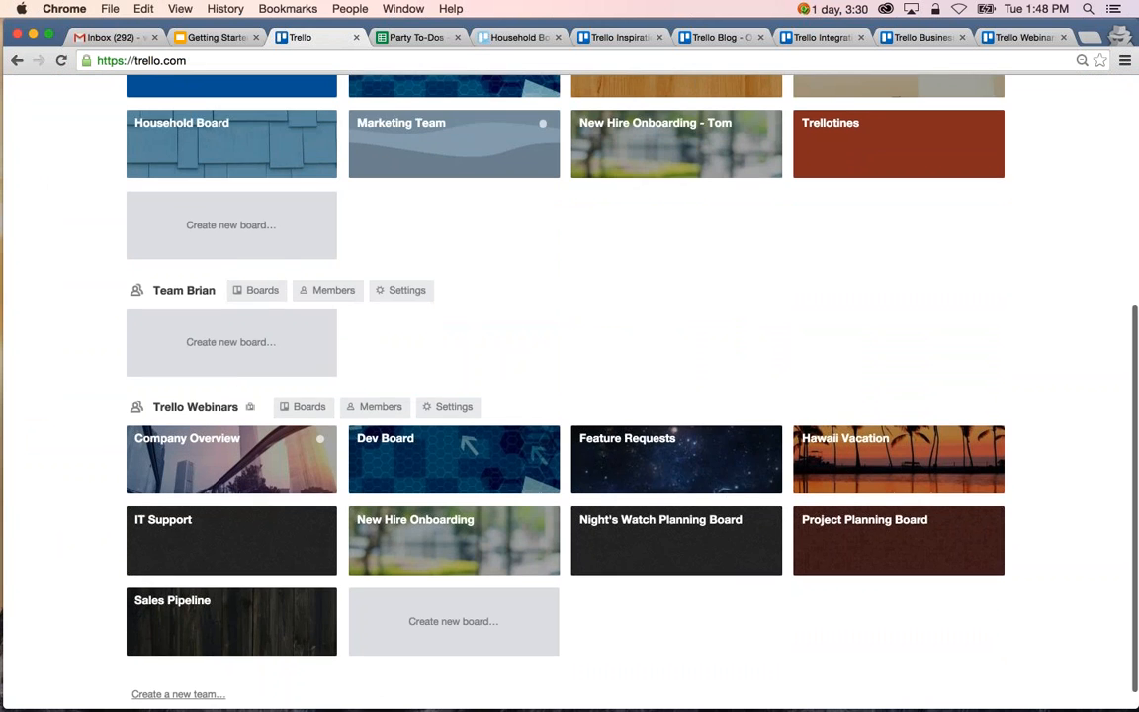
scroll(677, 459, up, 5)
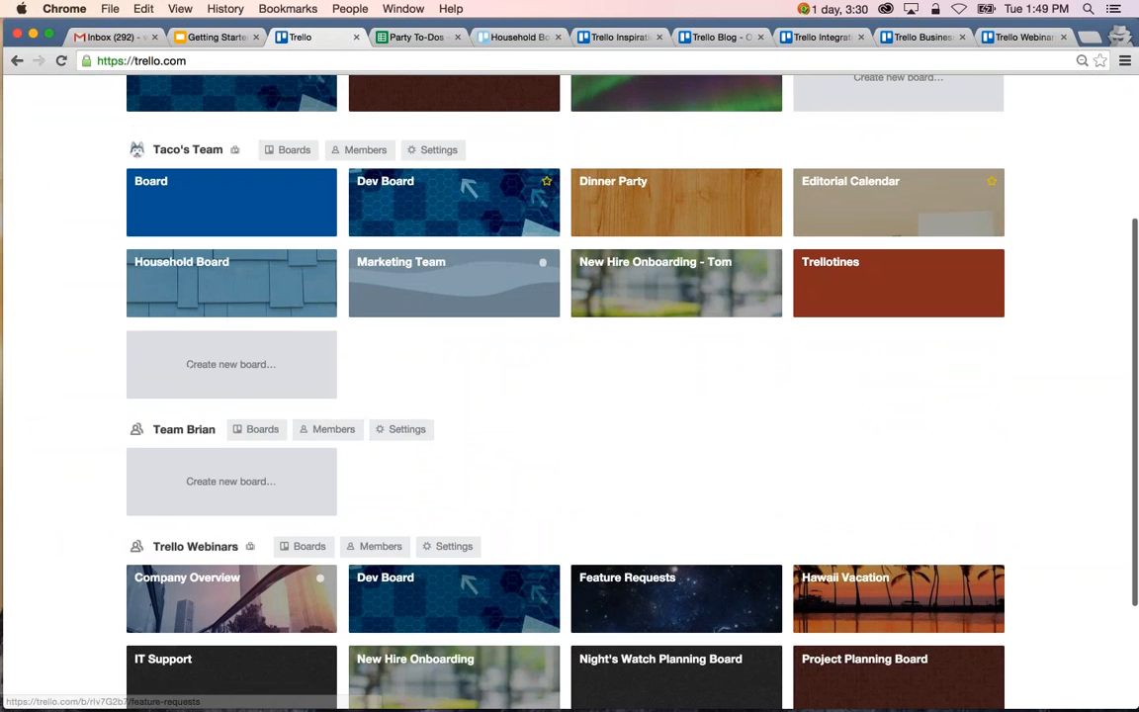
scroll(692, 395, up, 3)
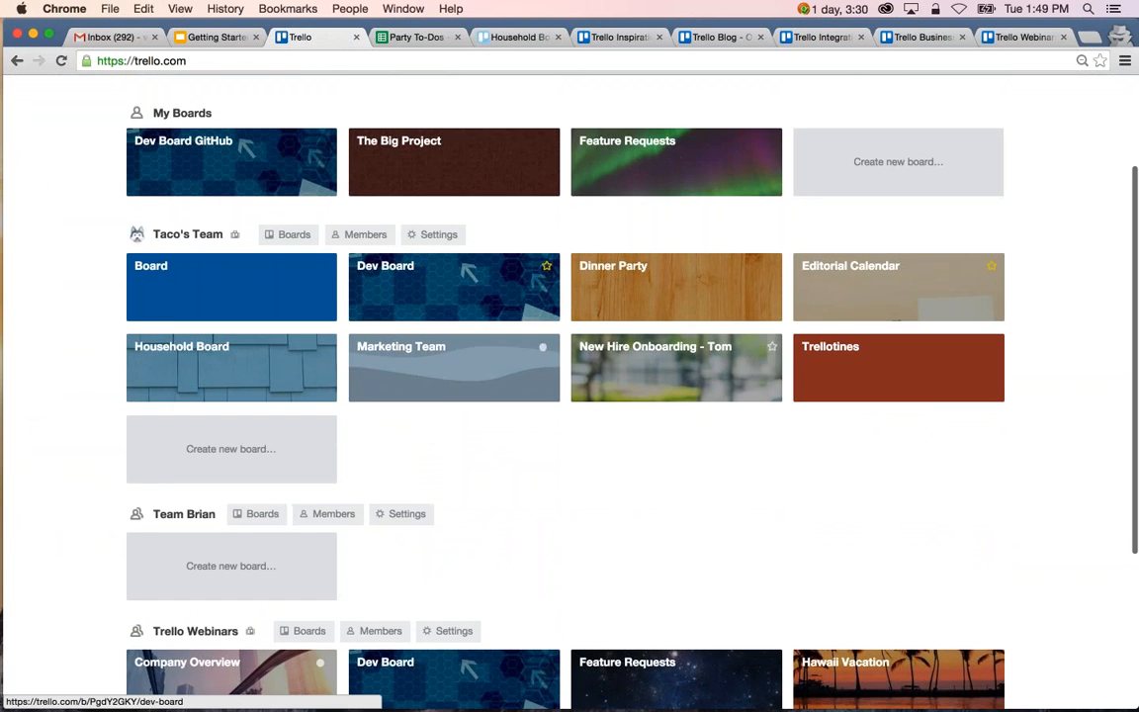
scroll(676, 396, up, 5)
click(15, 61)
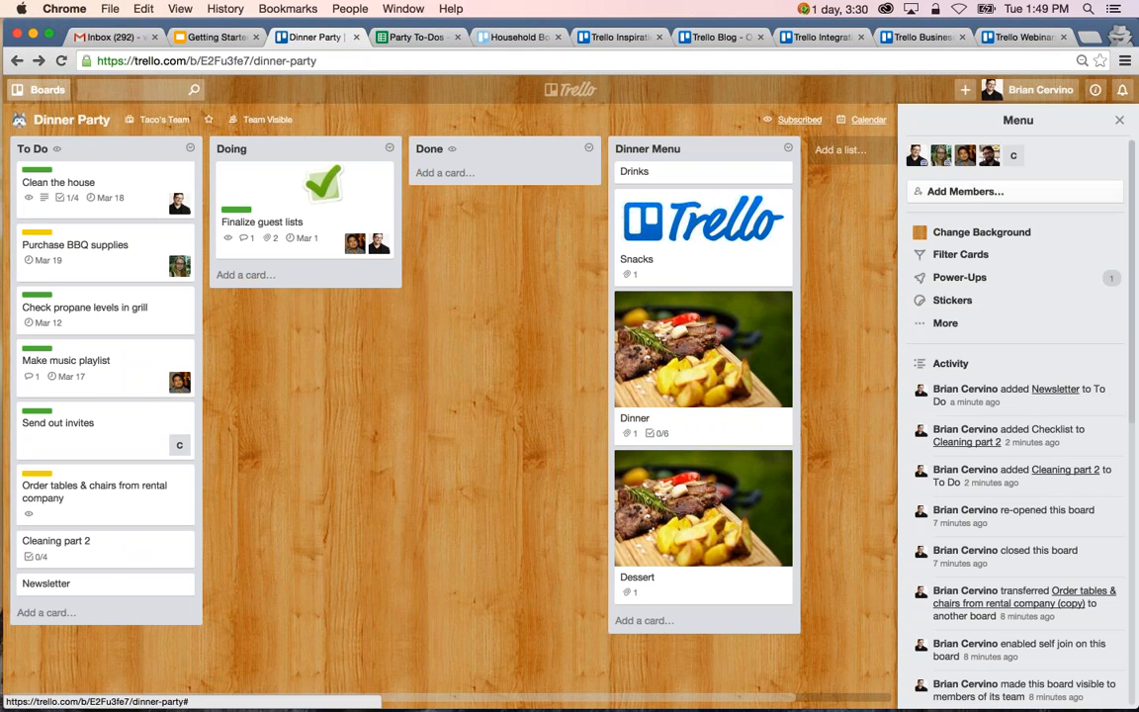
Look through the boards list over the Dinner Party board, including the Trello Webinars team boards, and close it.
click(40, 90)
scroll(99, 412, down, 5)
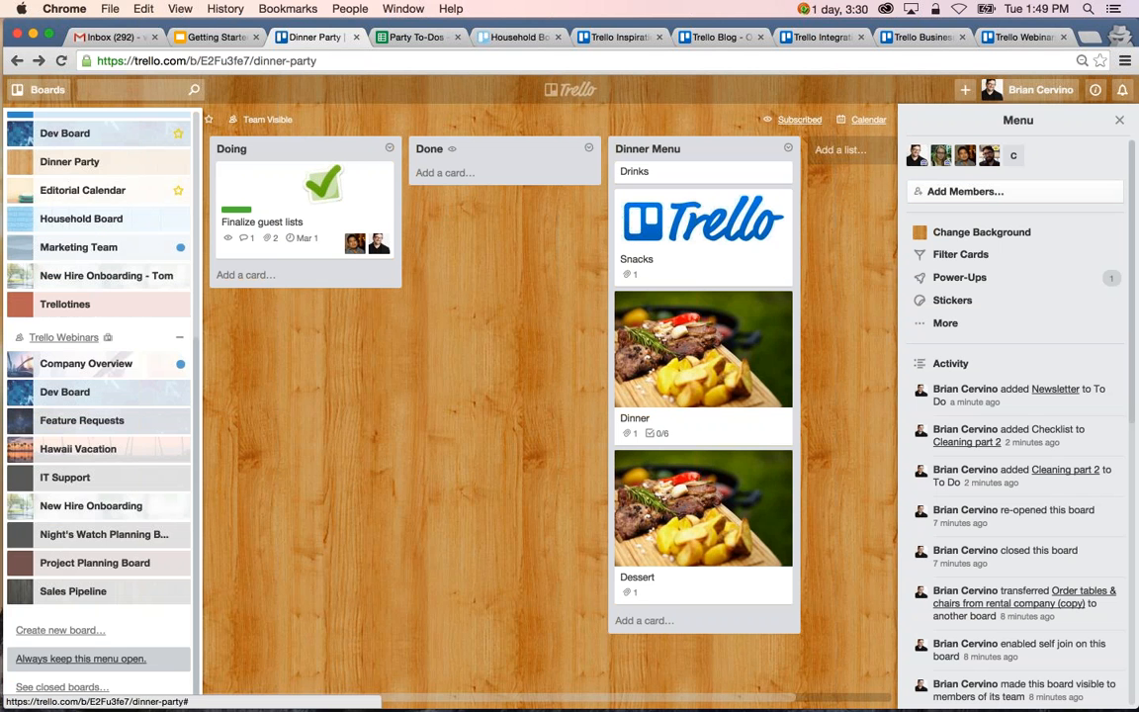
click(406, 483)
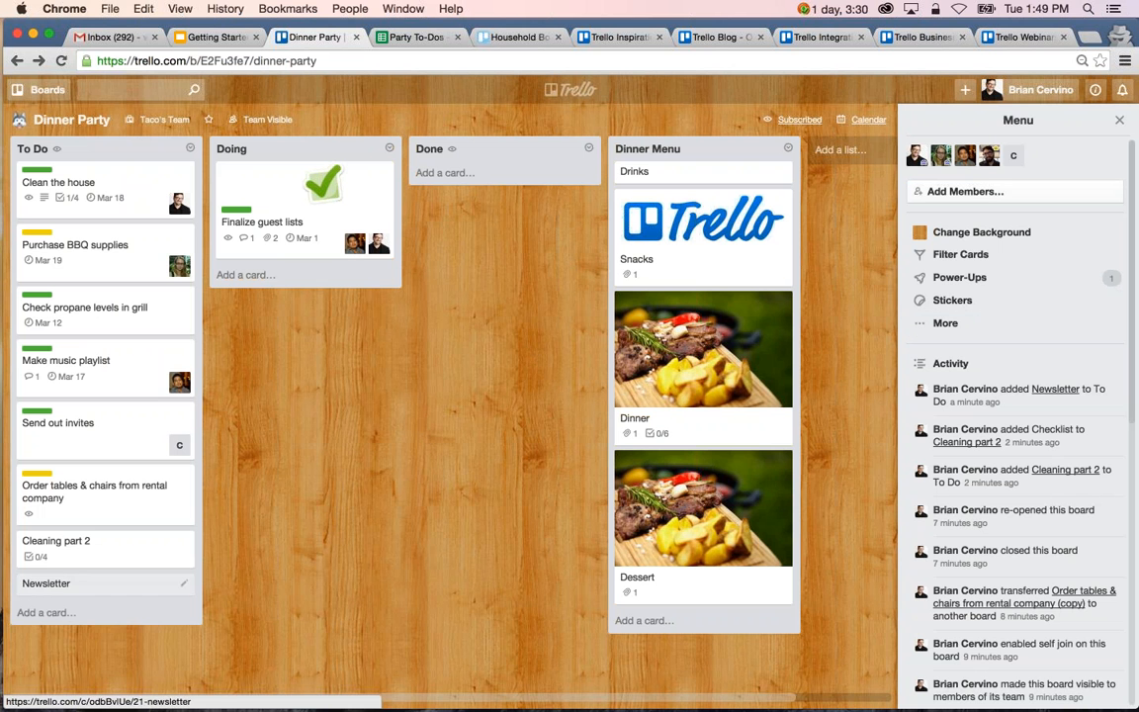
Archive the Newsletter, Cleaning part 2, and Order tables & chairs from rental company cards in the To Do list.
key(c)
key(c)
key(c)
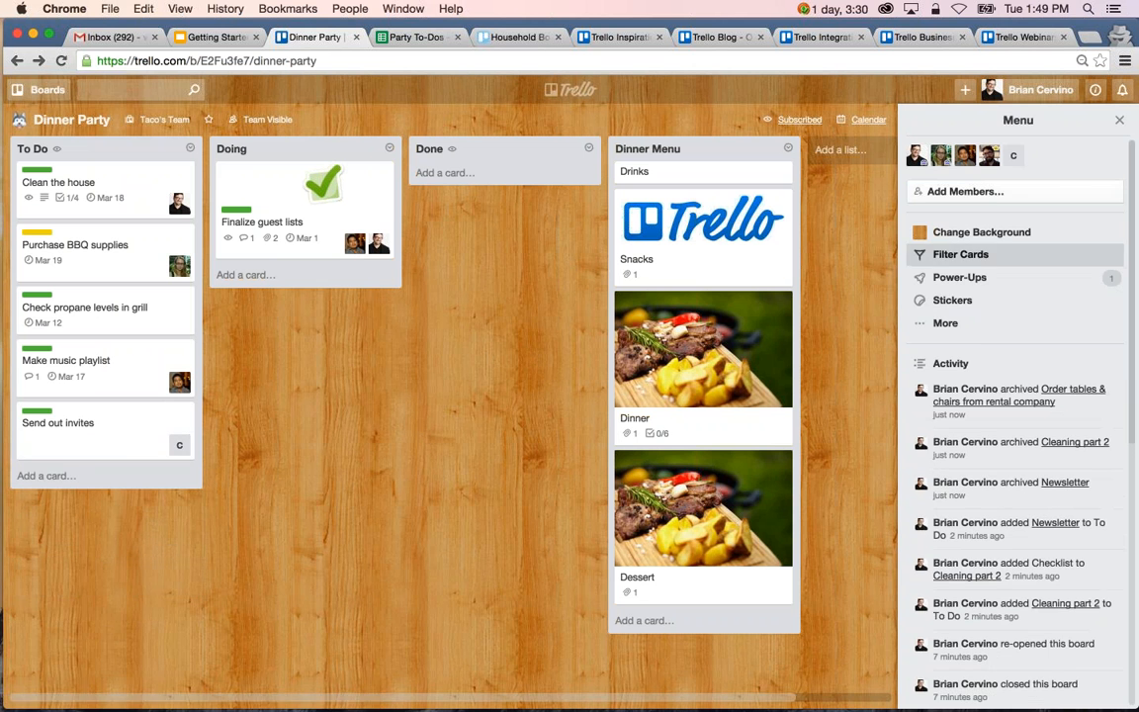
Open the board's archived items and inspect the options on the archived Order tables & chairs from rental company card.
click(945, 322)
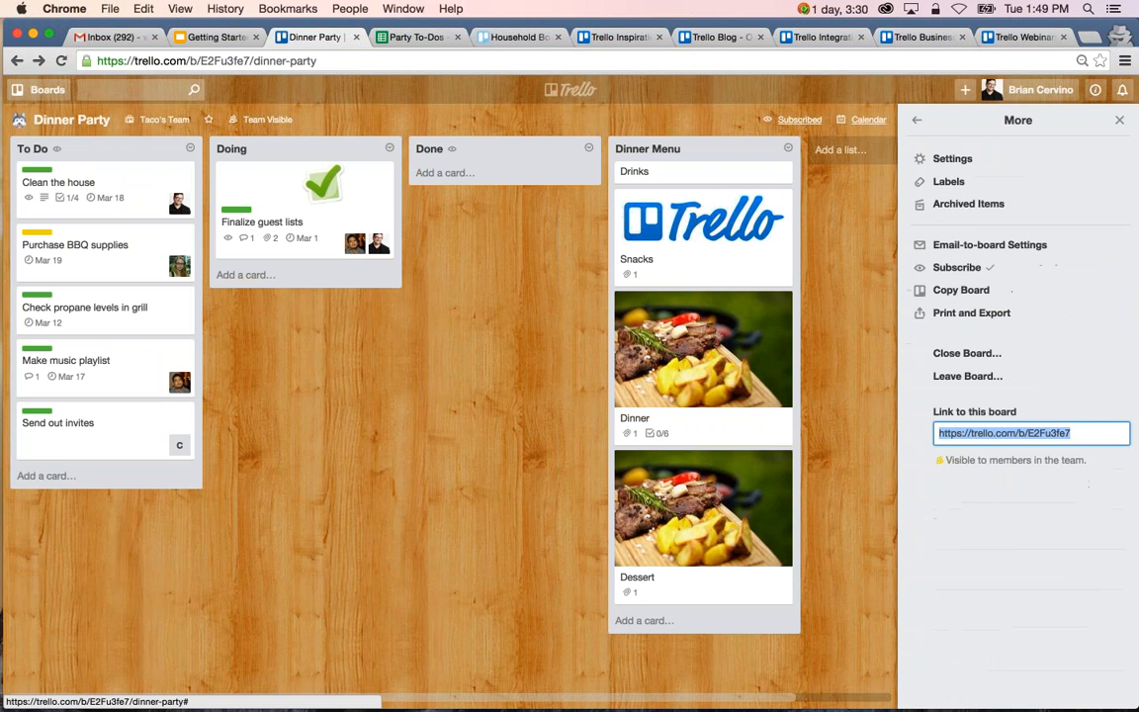
click(966, 204)
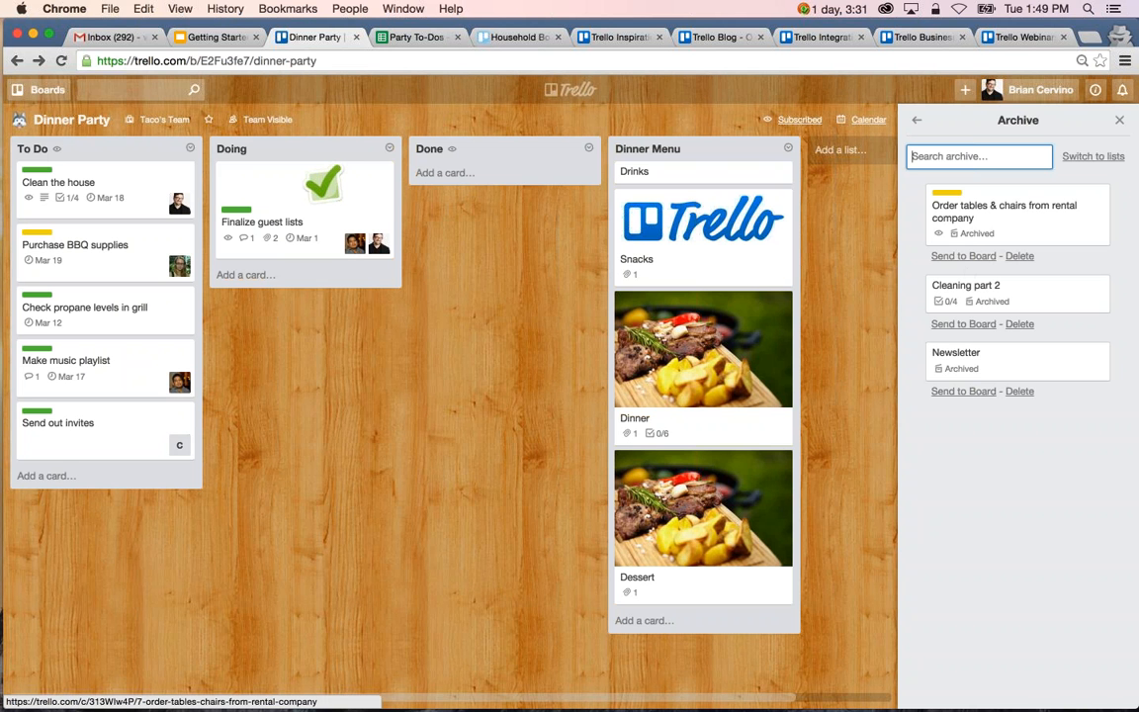
click(1026, 225)
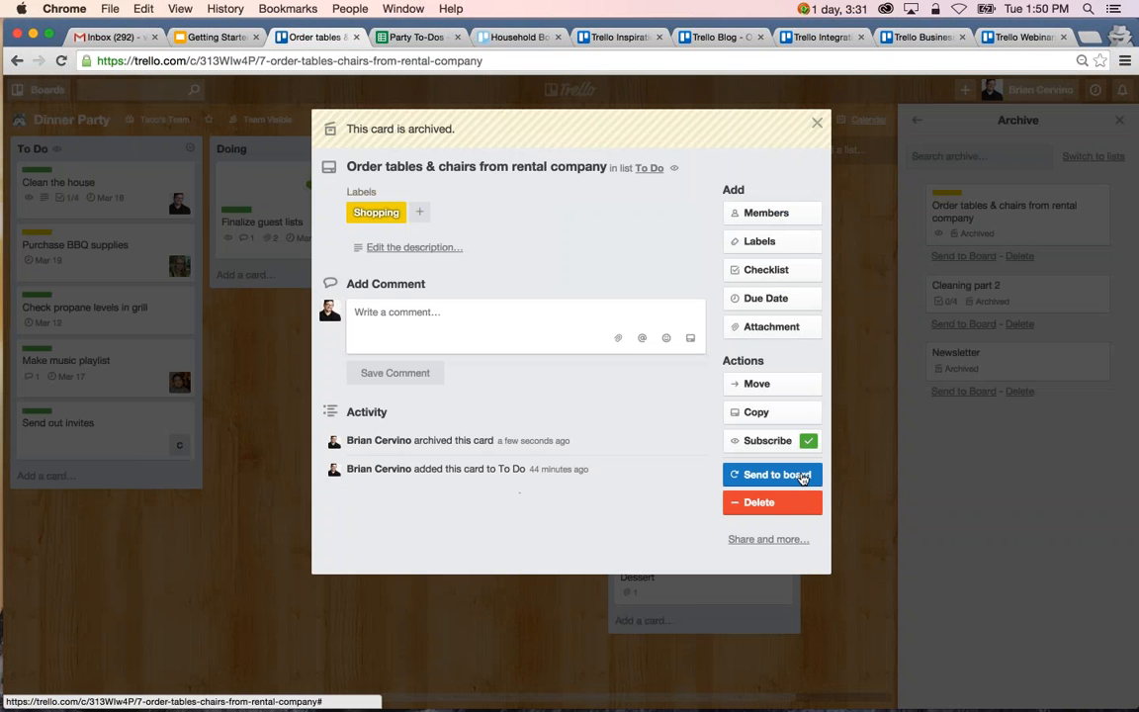
key(Escape)
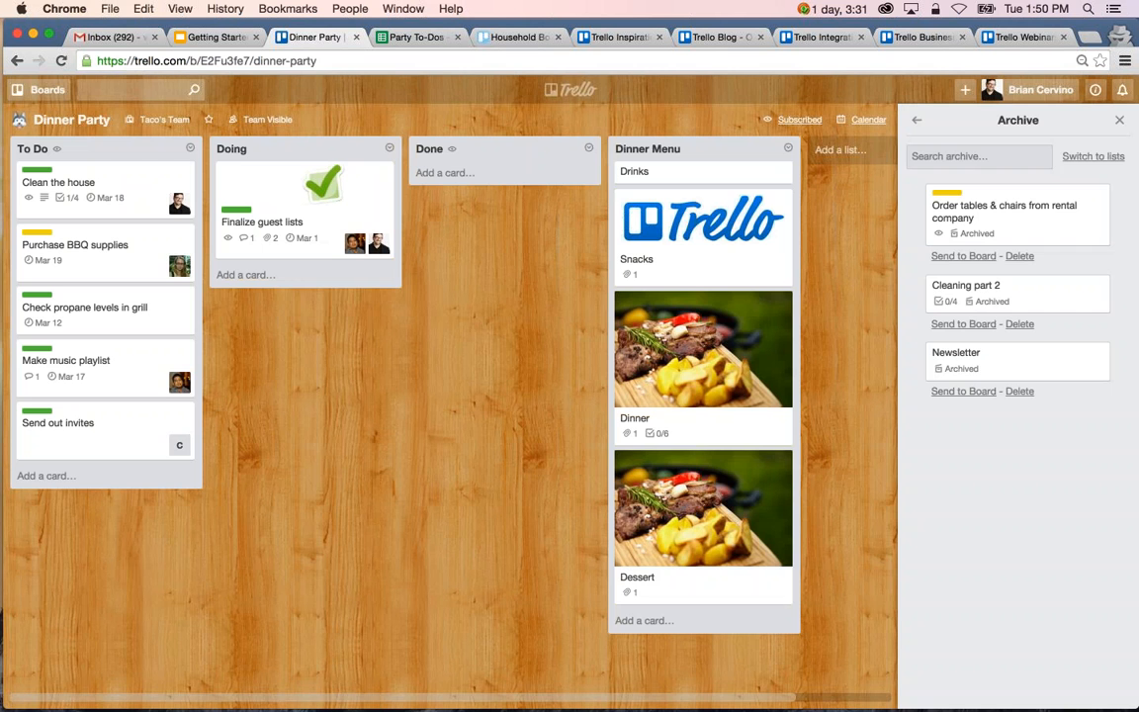
View the archived lists in the board's archive and return to the archived cards.
click(979, 156)
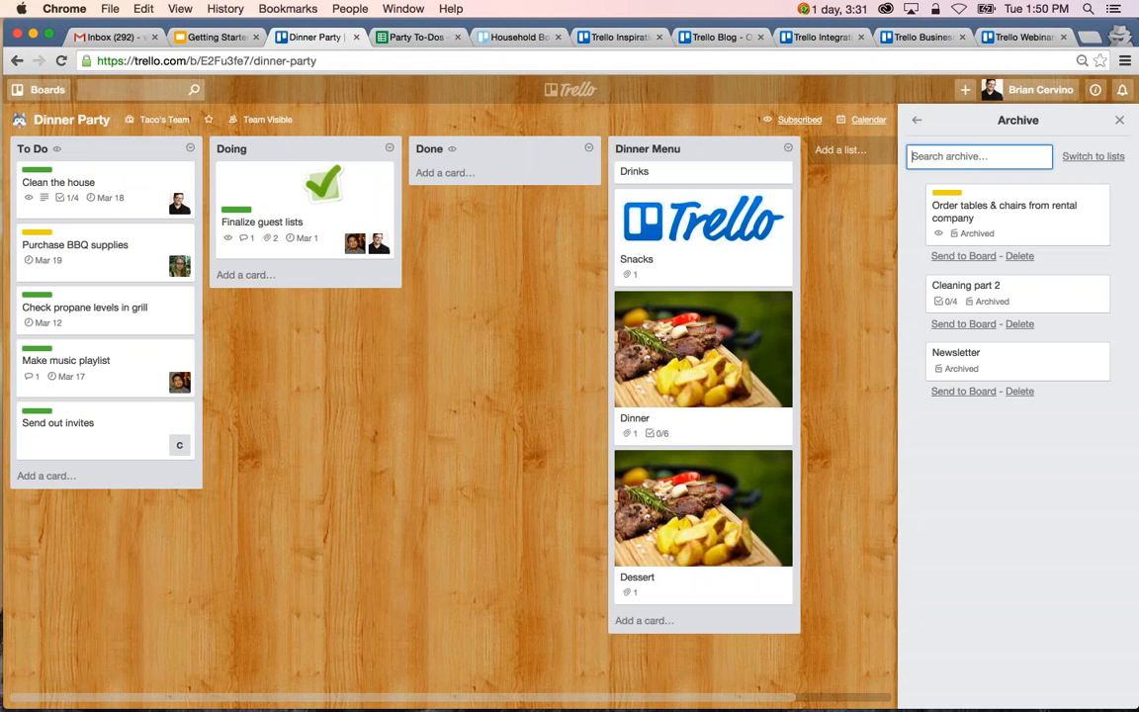
click(1086, 167)
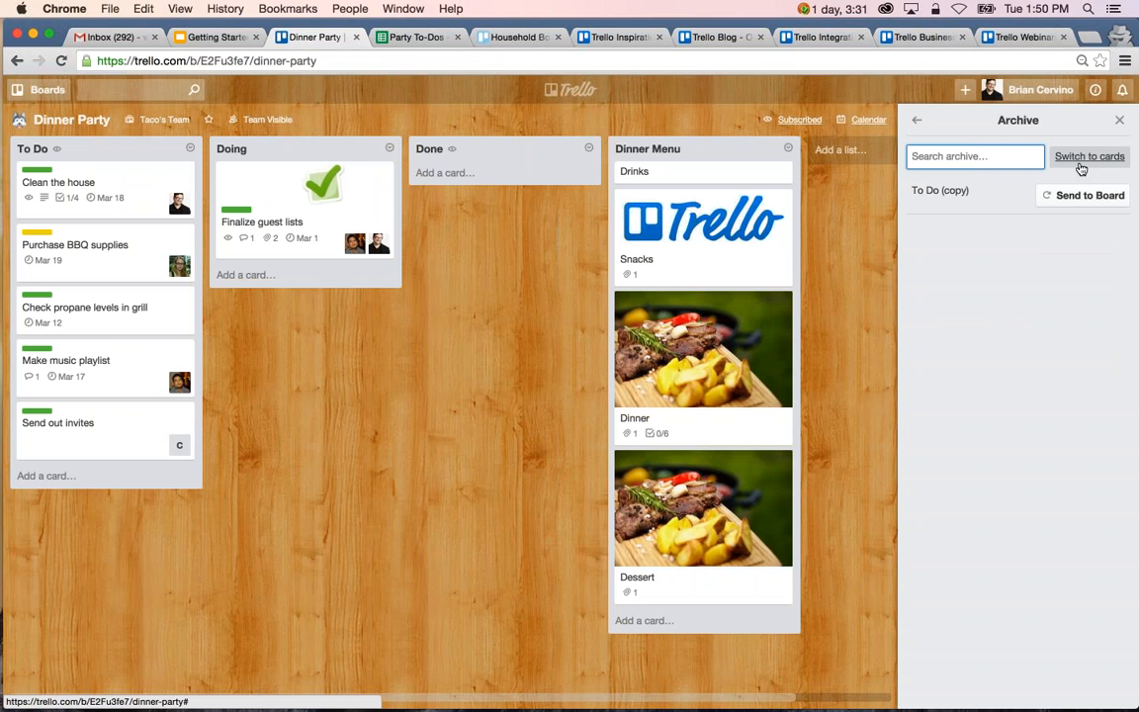
click(1082, 166)
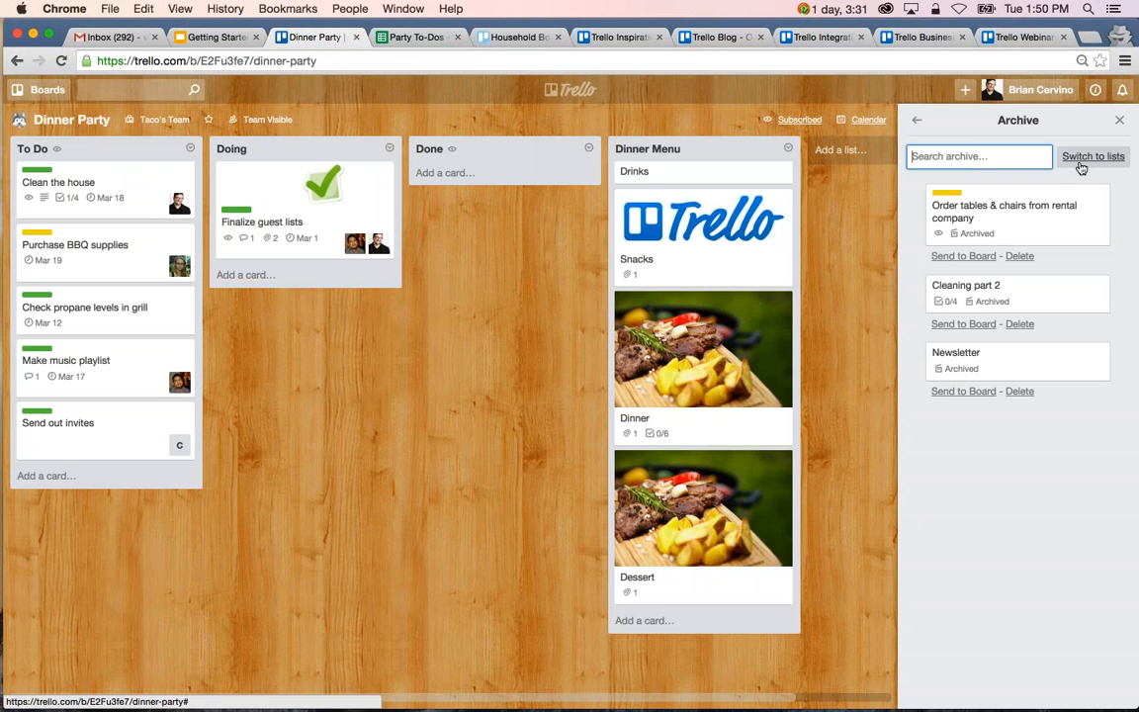
click(534, 349)
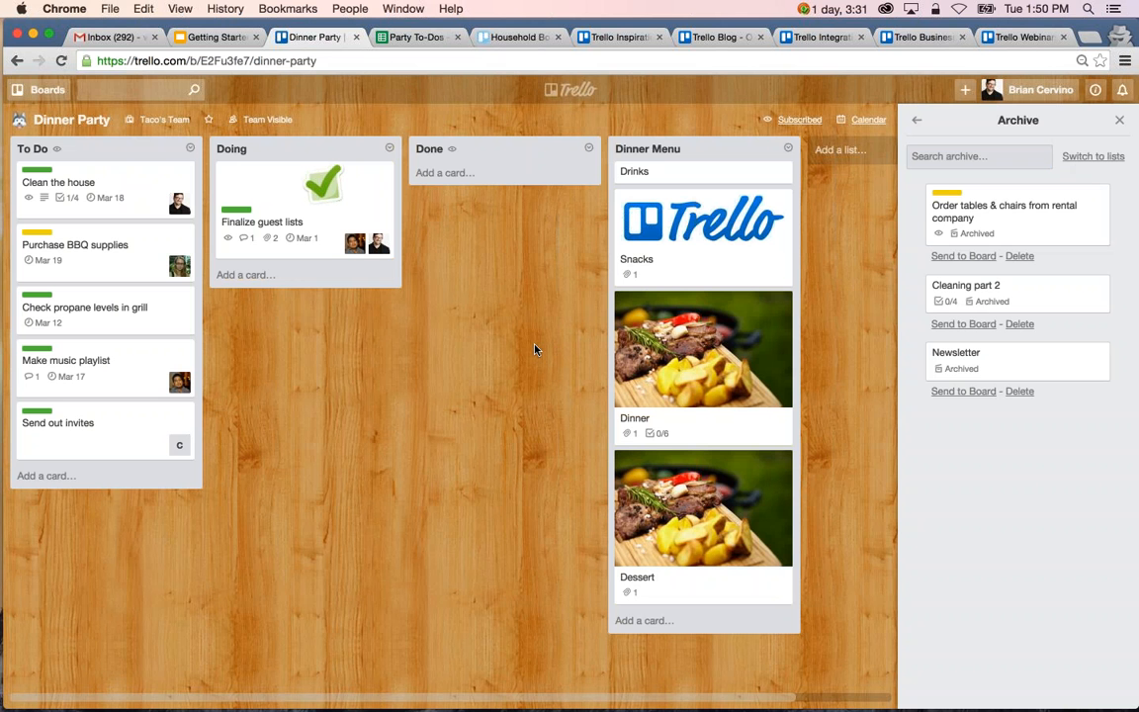
Open Trello in a new browser tab and create a private board titled Done Board with no team.
click(1091, 41)
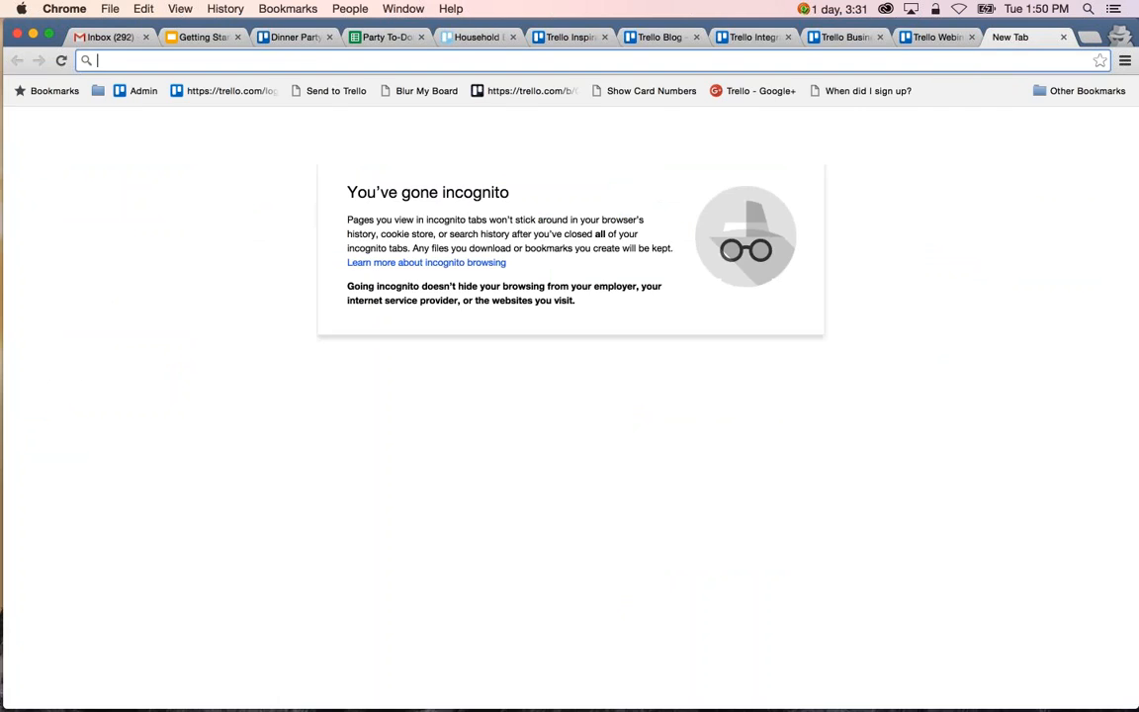
text(tre)
key(Return)
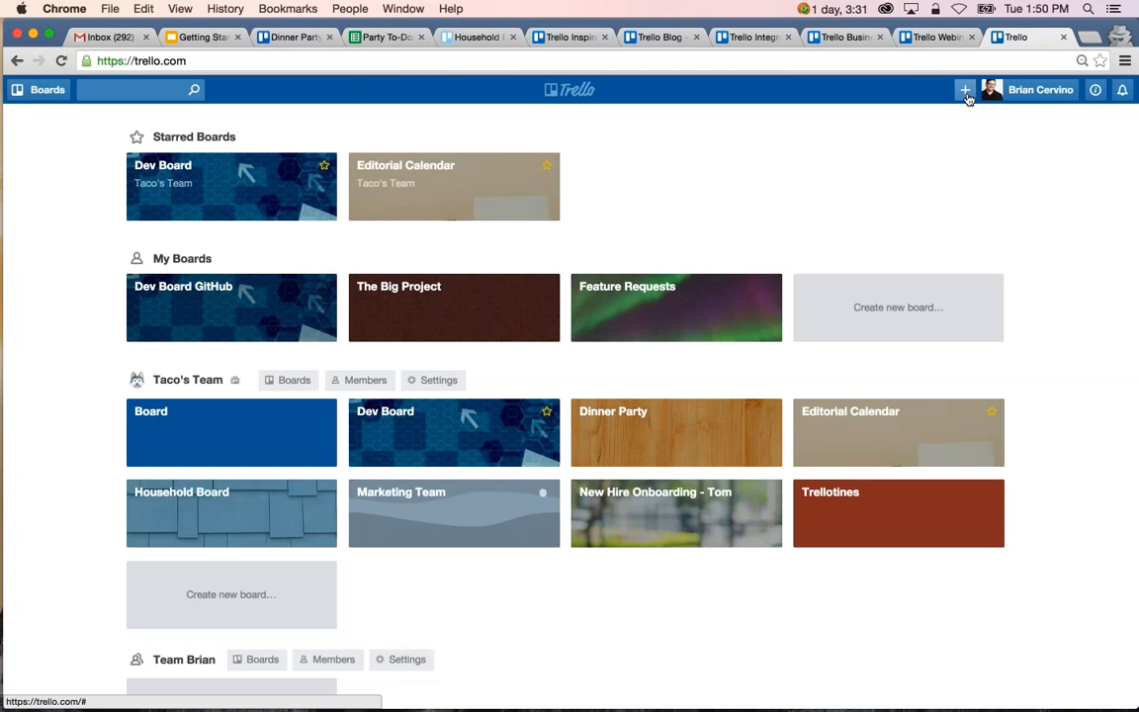
click(965, 90)
click(949, 145)
text(Done Board)
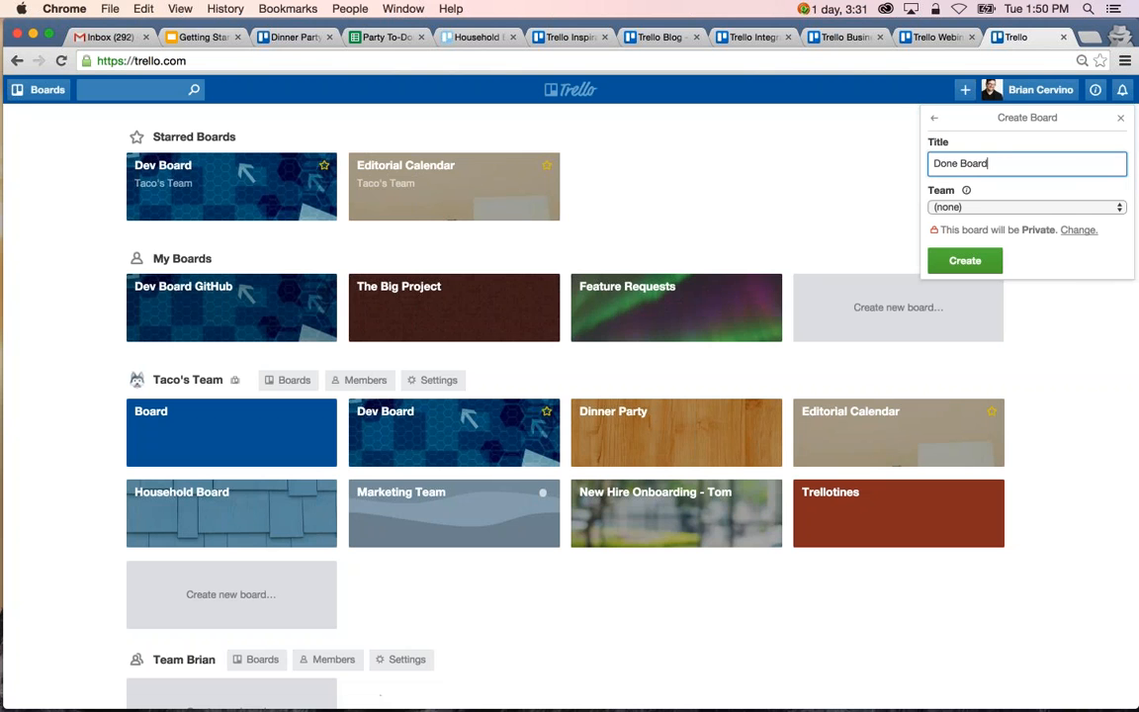
click(964, 260)
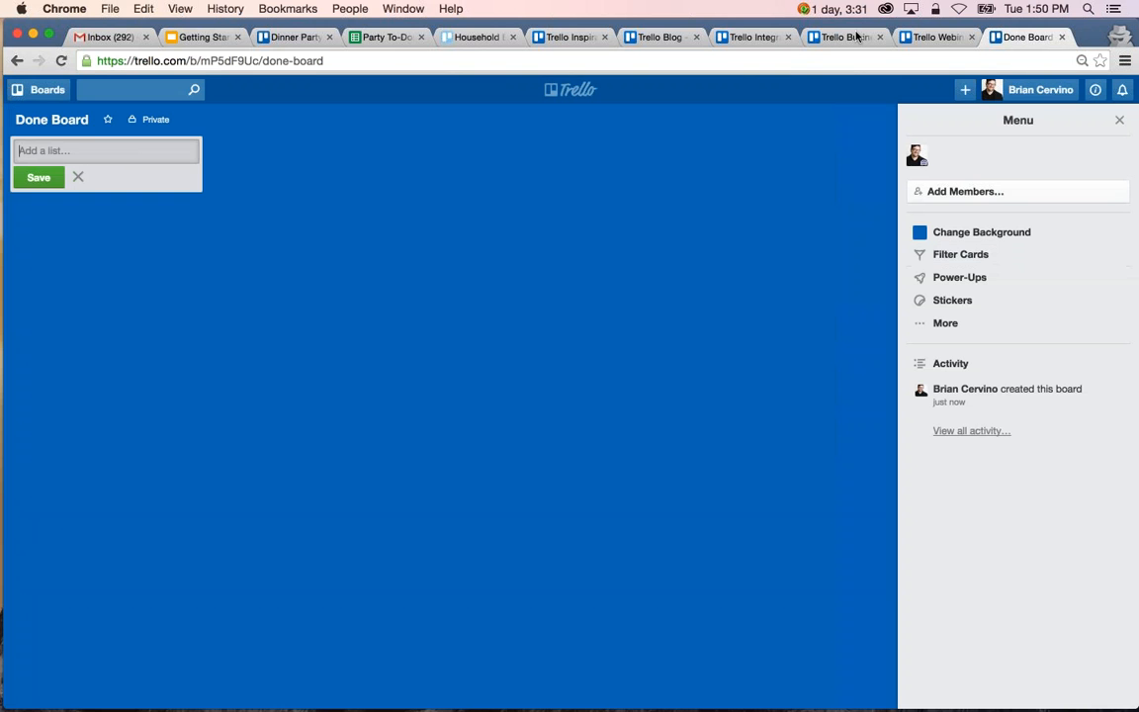
Place the Done Board tab beside Dinner Party and move Dinner Party's Send out invites card from To Do to Done.
drag(1019, 36, 372, 39)
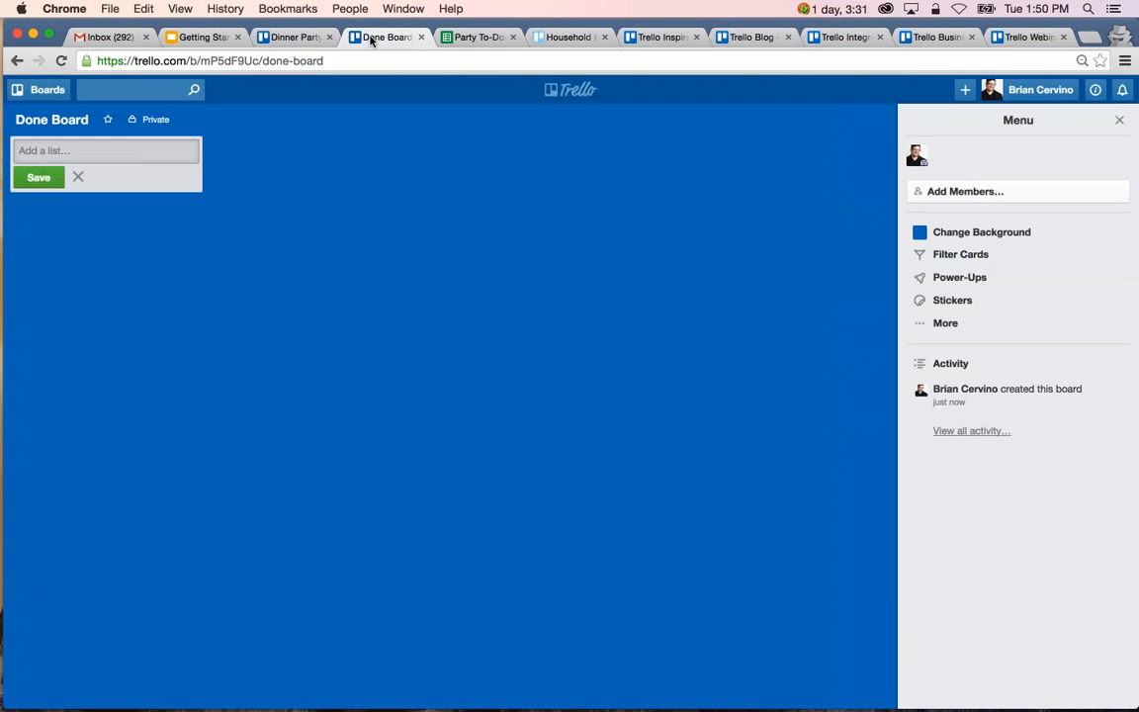
click(288, 41)
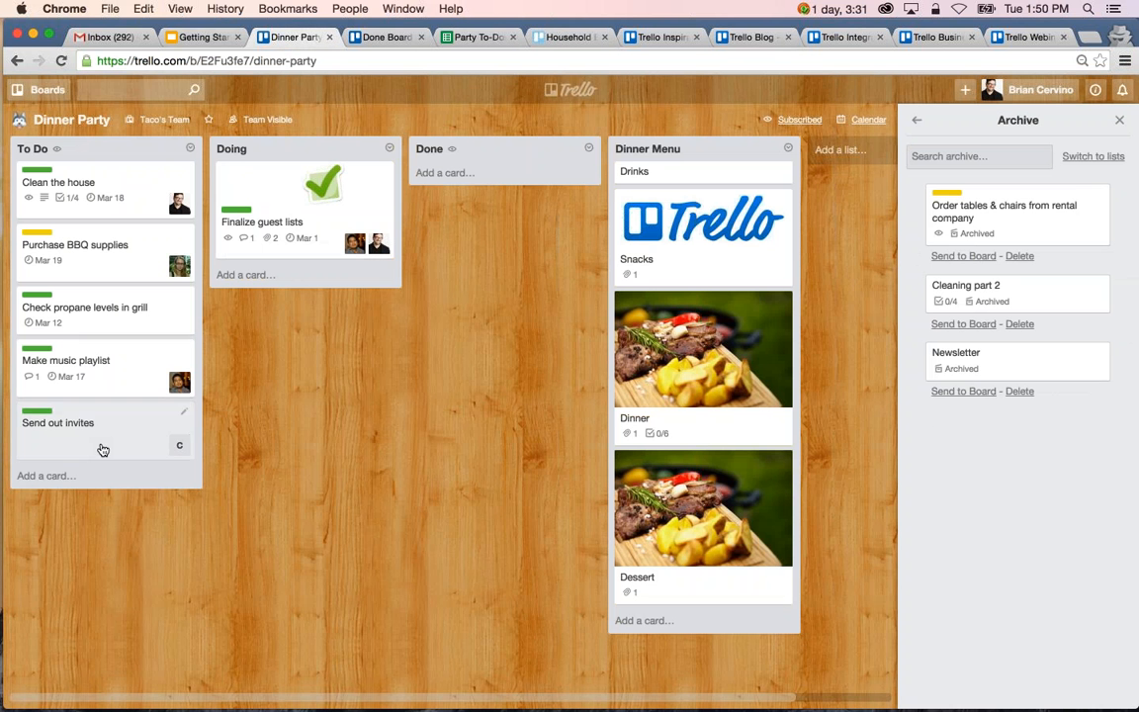
drag(103, 450, 524, 204)
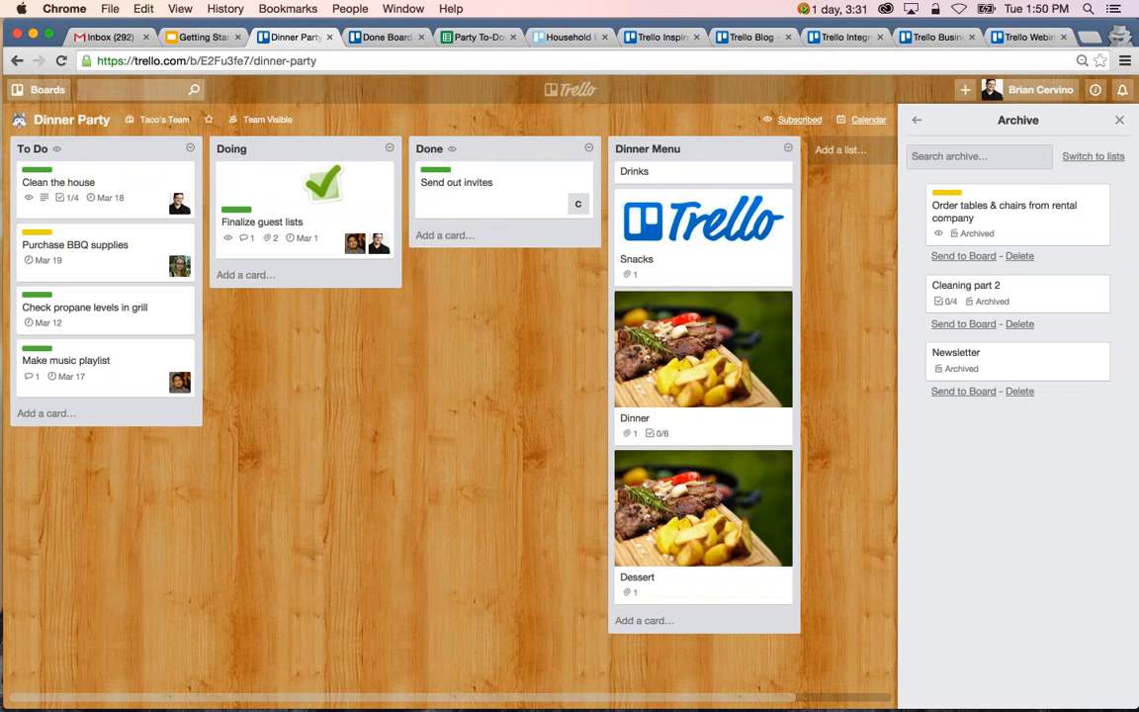
Add a list named Week of Feb 15th to Done Board.
click(387, 37)
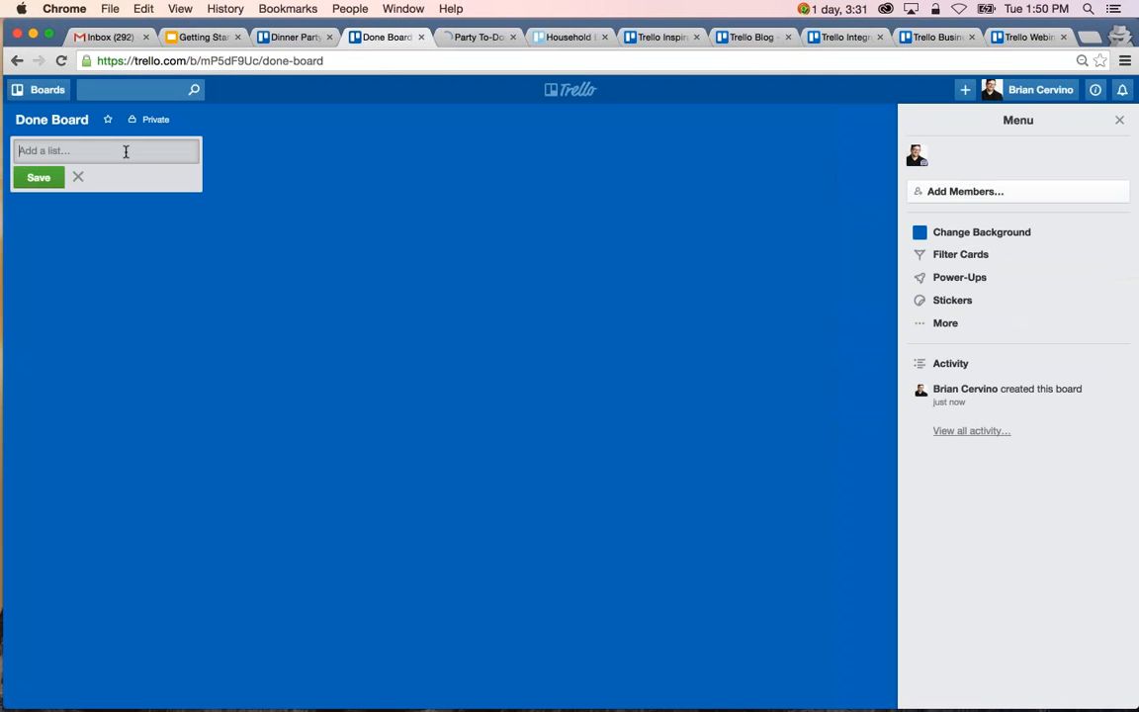
text(Fe)
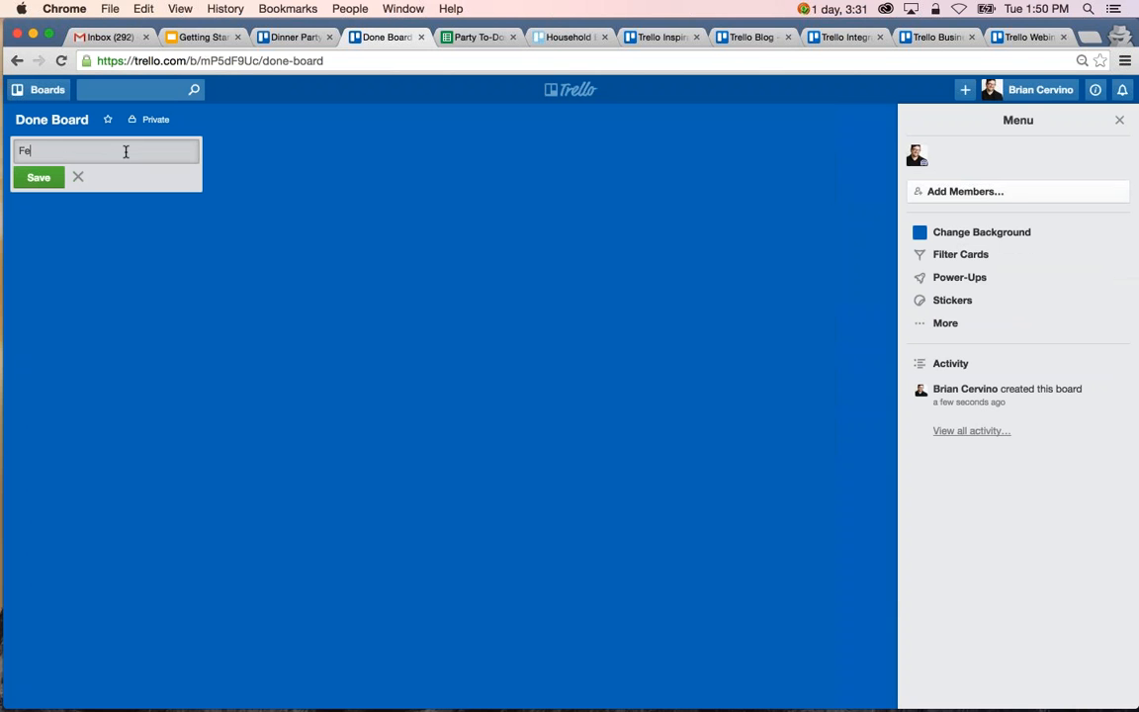
text(b 15th)
click(17, 149)
text(Week of)
click(25, 186)
key(Escape)
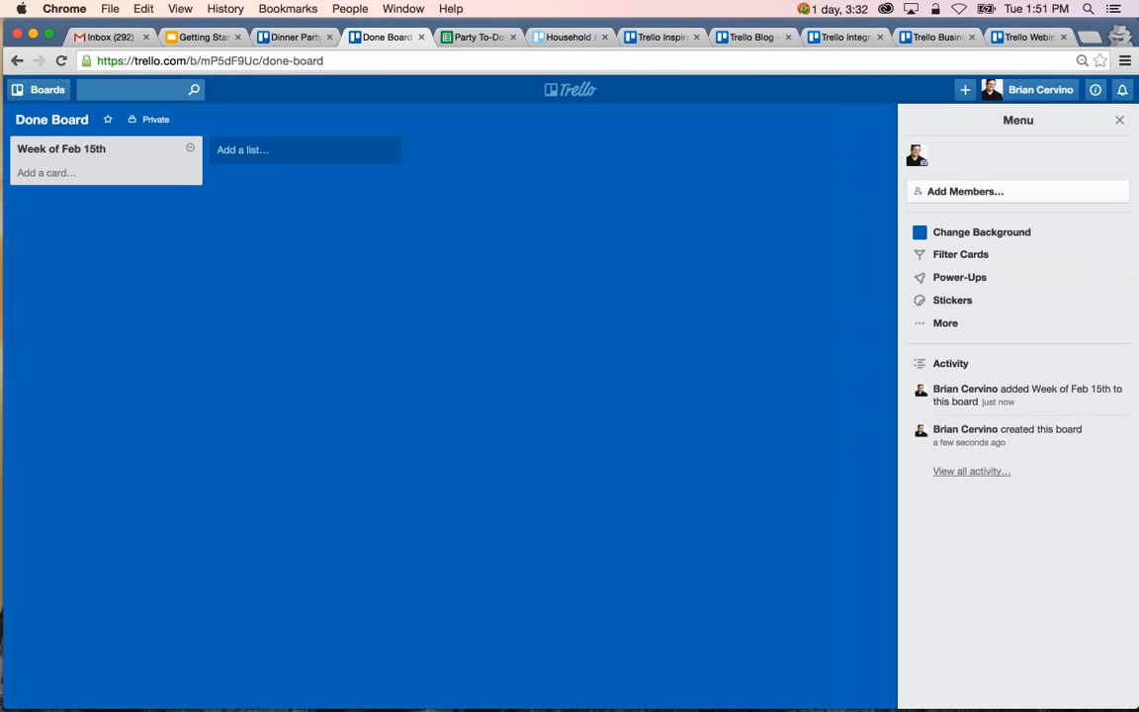
Move the Send out invites card from Dinner Party to the Week of Feb 15th list on Done Board and check it there.
click(294, 37)
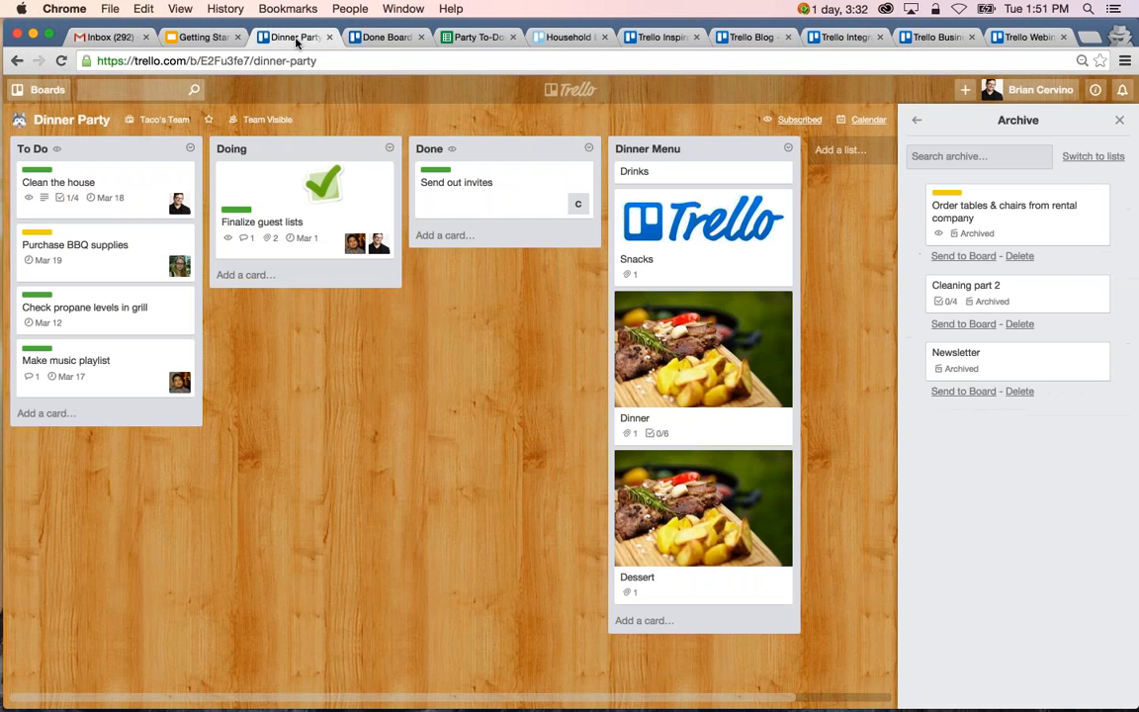
click(508, 193)
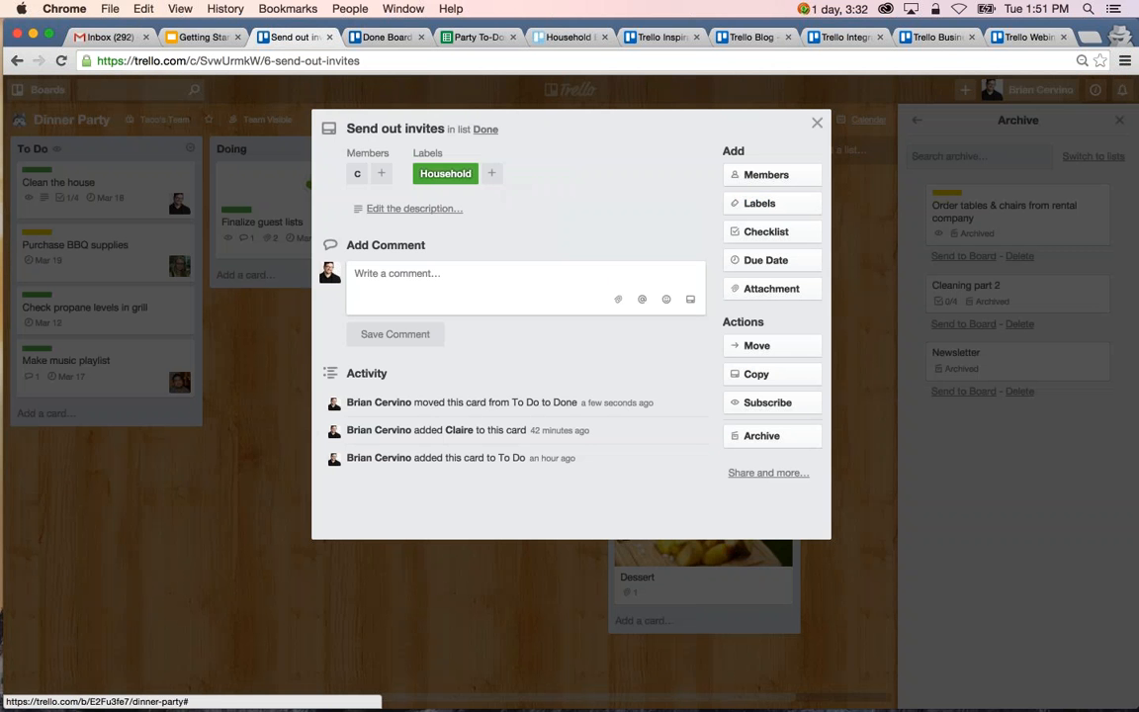
click(788, 347)
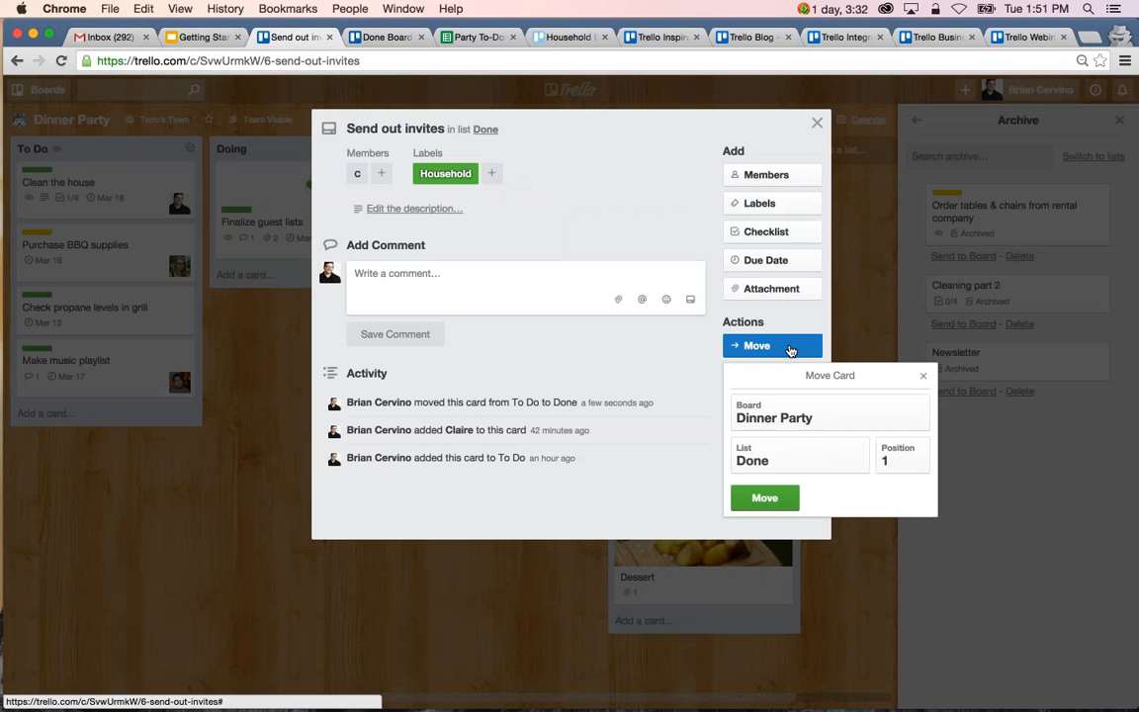
click(786, 413)
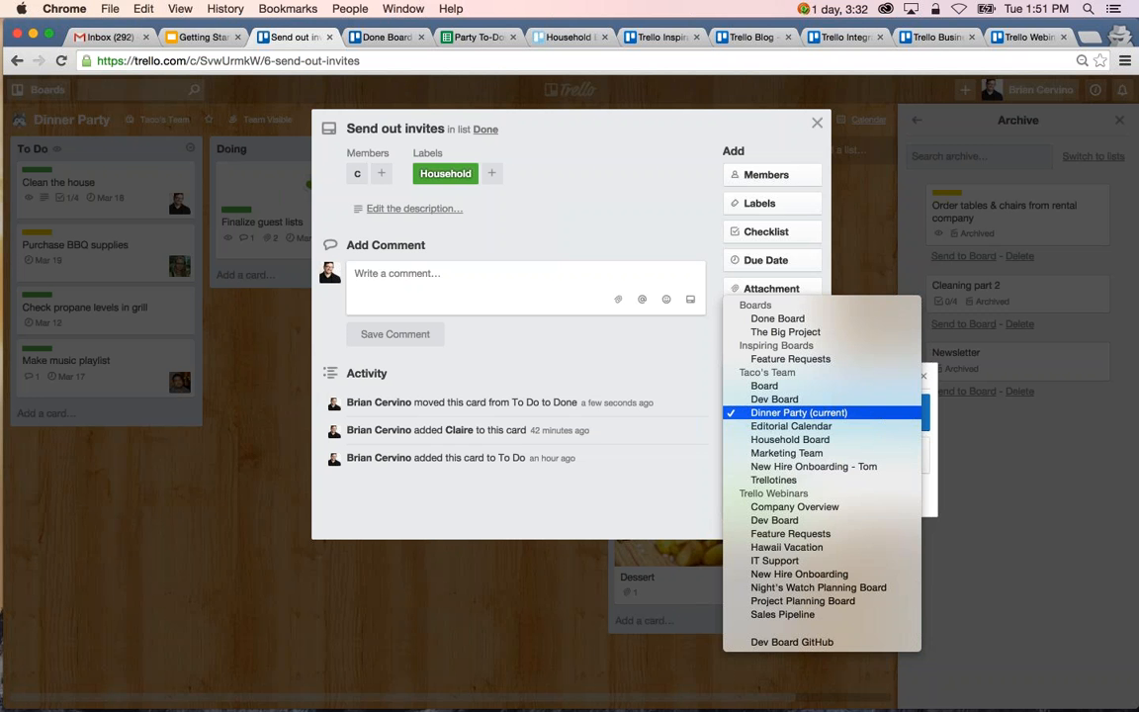
click(802, 319)
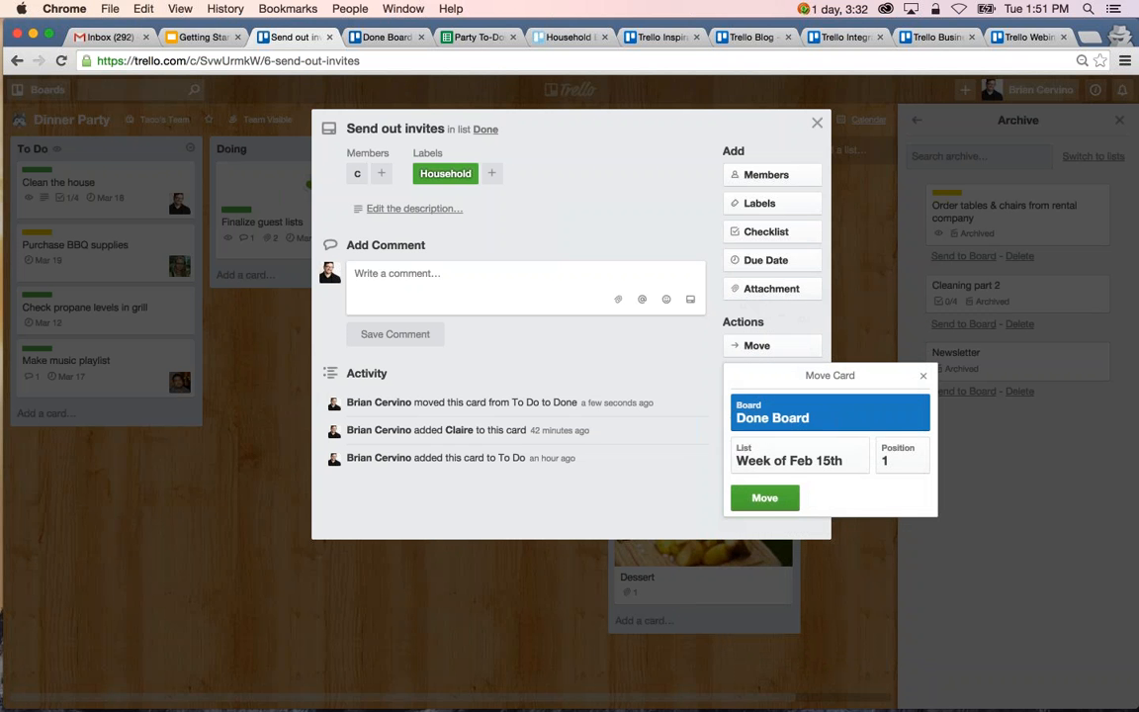
click(766, 497)
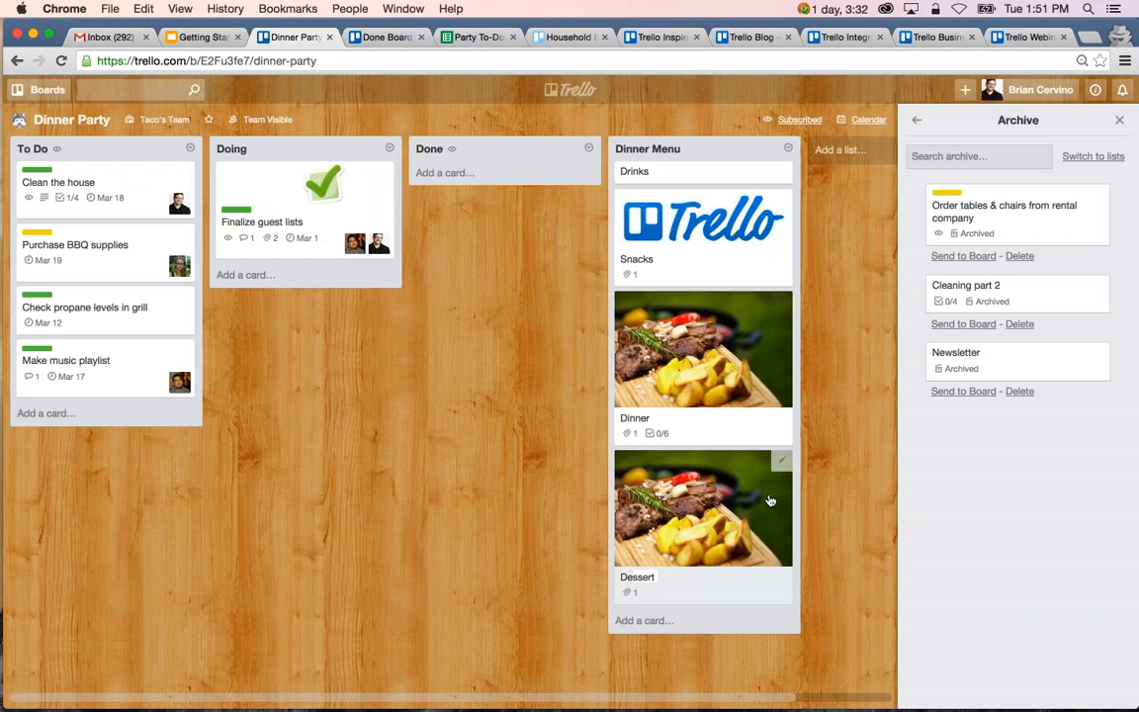
click(385, 38)
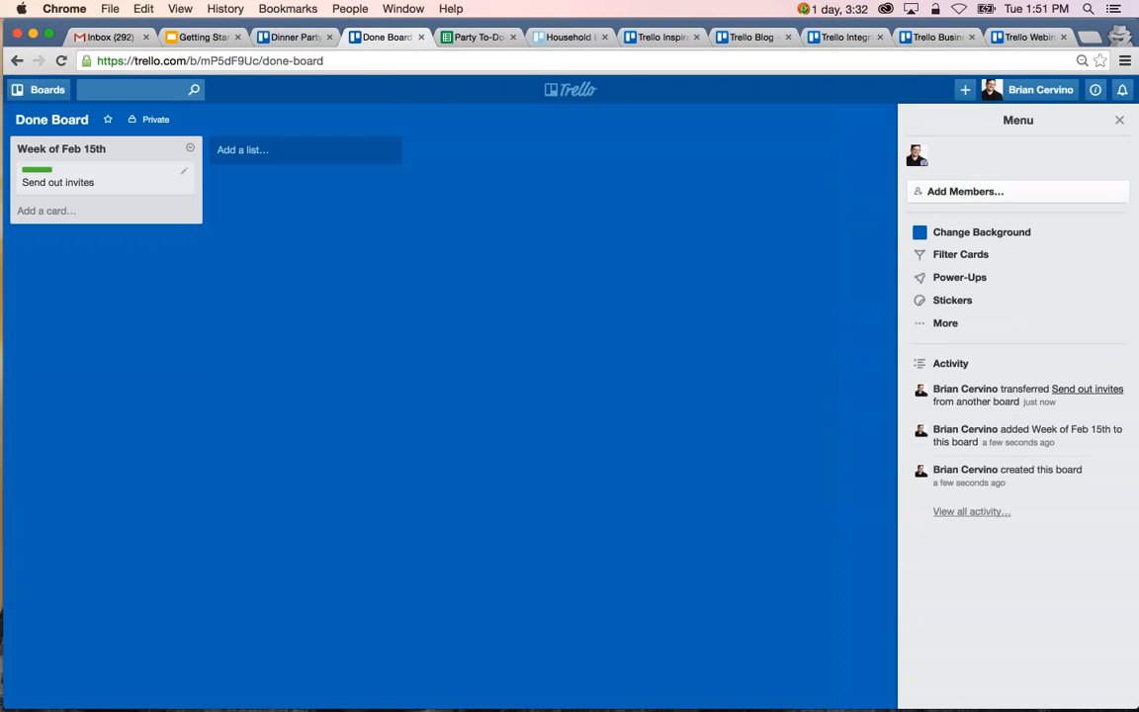
Add four cards named 1, 2, 3 and 4 to the Done list on the Dinner Party board.
click(286, 38)
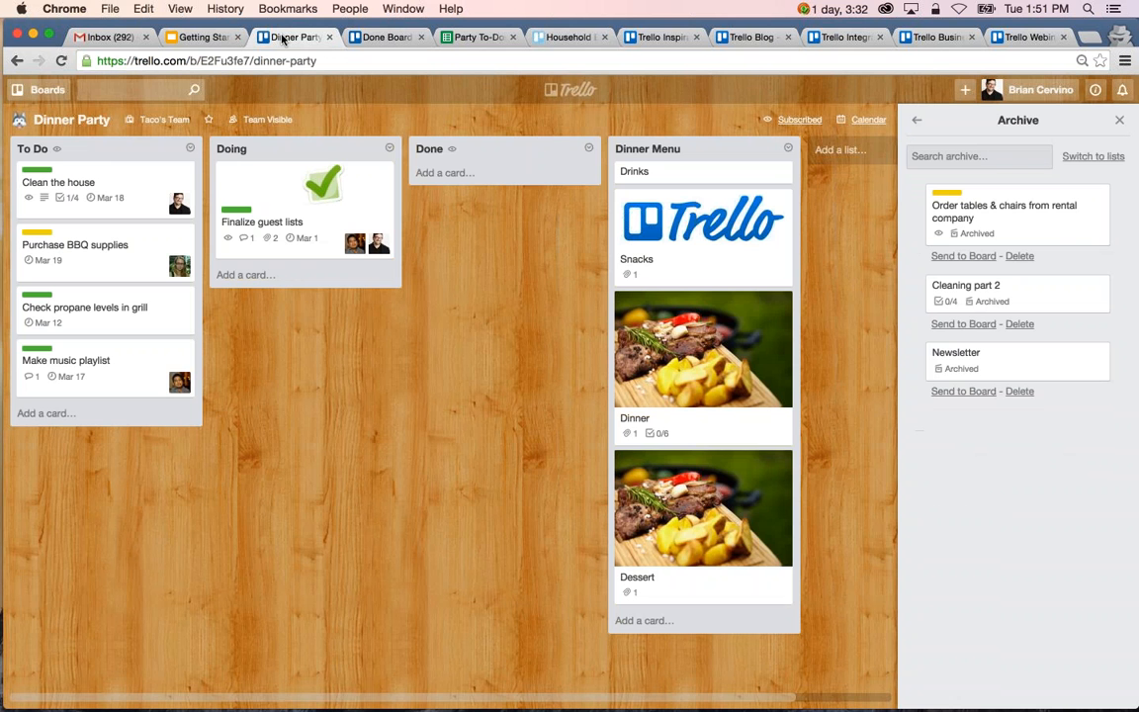
click(500, 175)
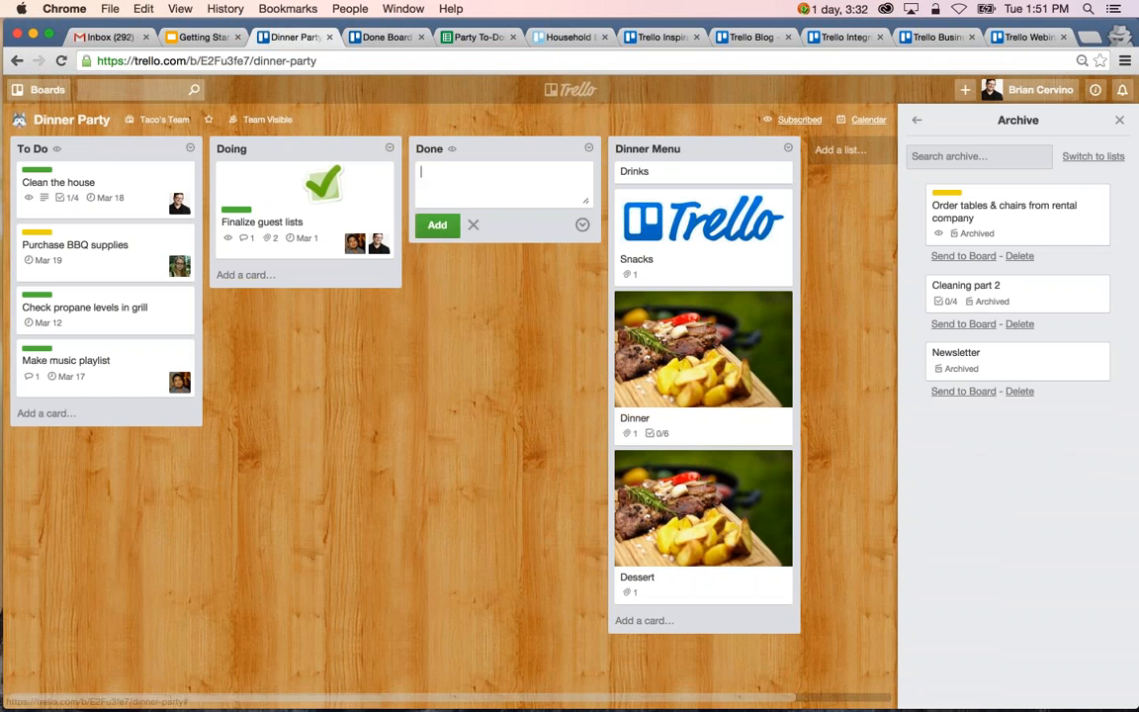
text(1)
key(Return)
text(2)
key(Return)
text(3)
key(Return)
text(4)
key(Return)
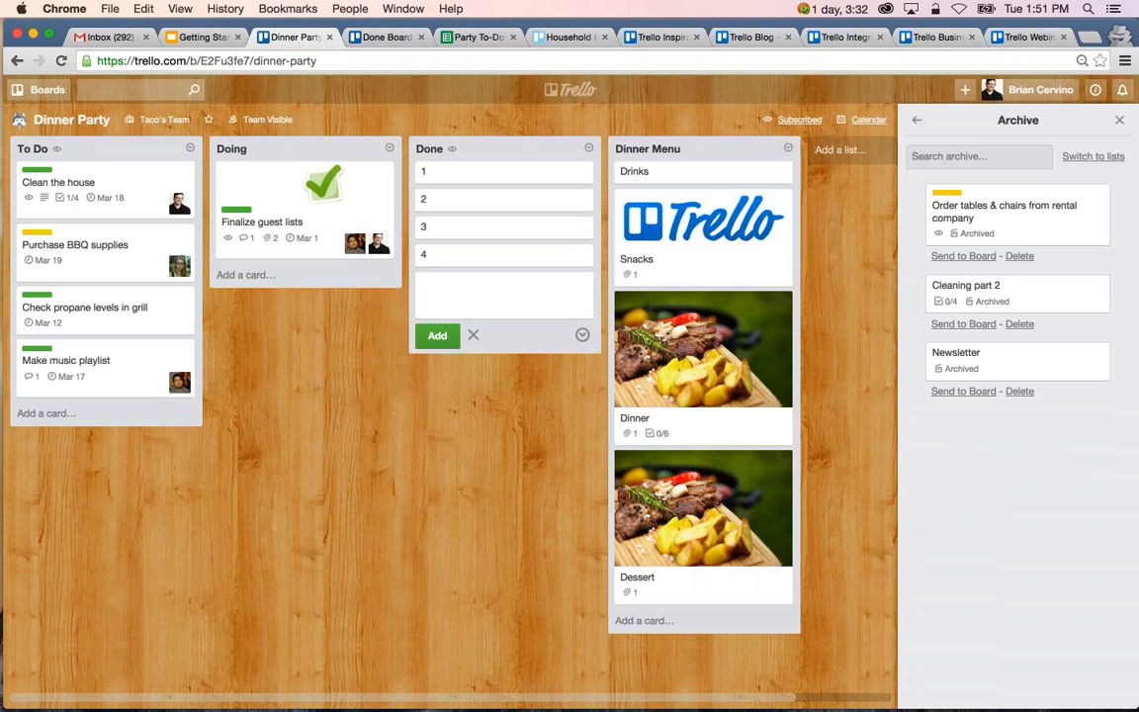
click(322, 376)
Inspect the Done list's actions, including the destinations for moving all its cards, and close them without moving anything.
click(589, 149)
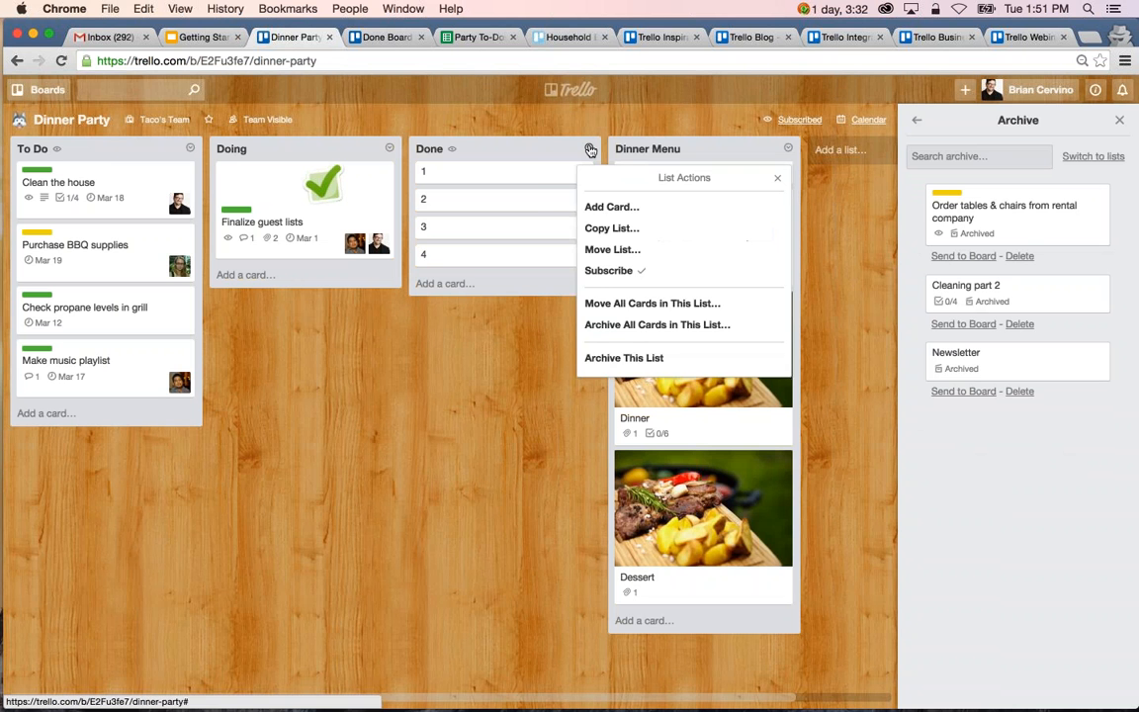
key(Down)
key(Down)
key(Down)
key(Down)
key(Down)
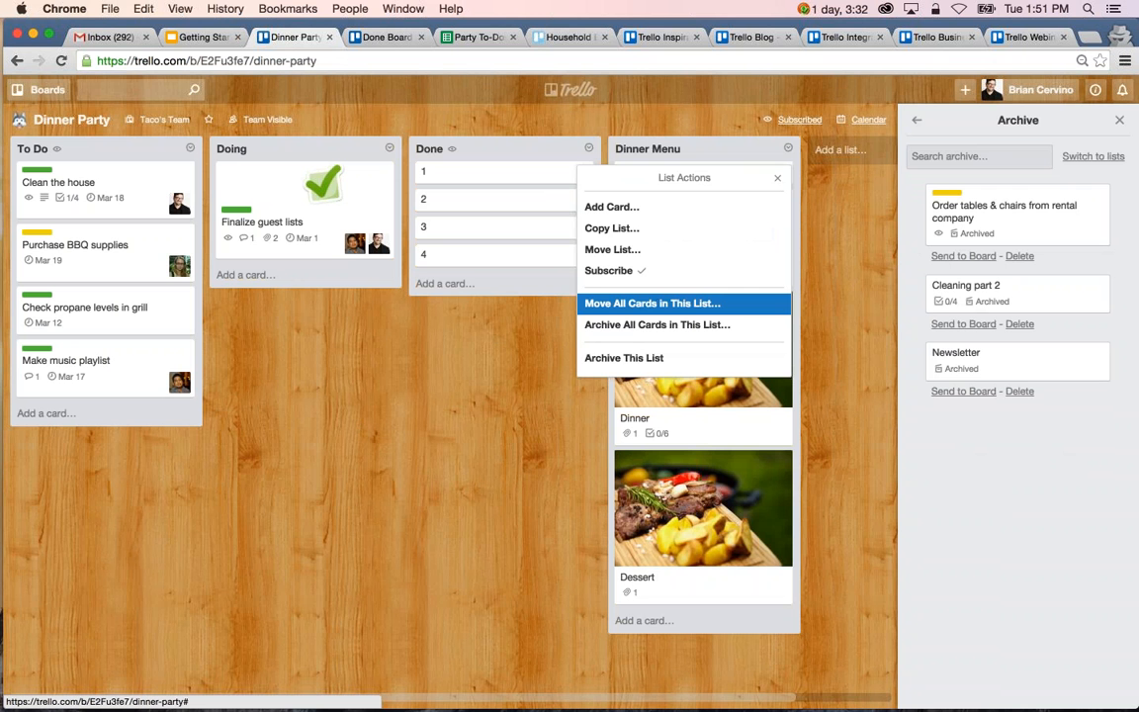
click(653, 303)
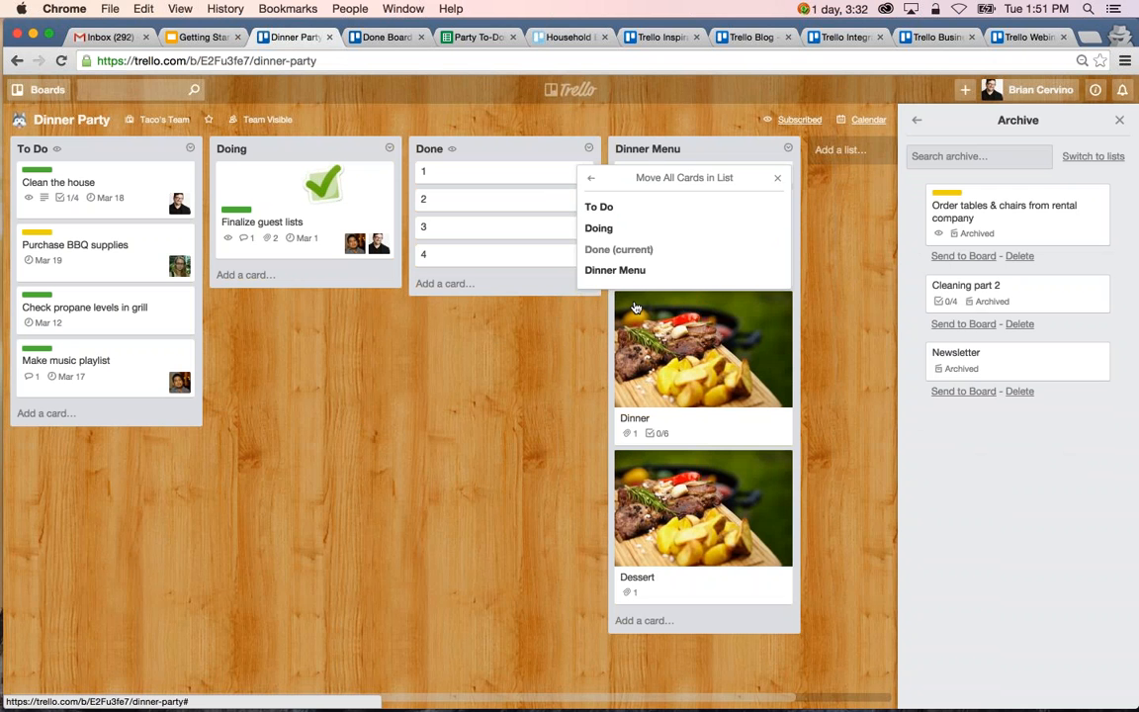
click(777, 180)
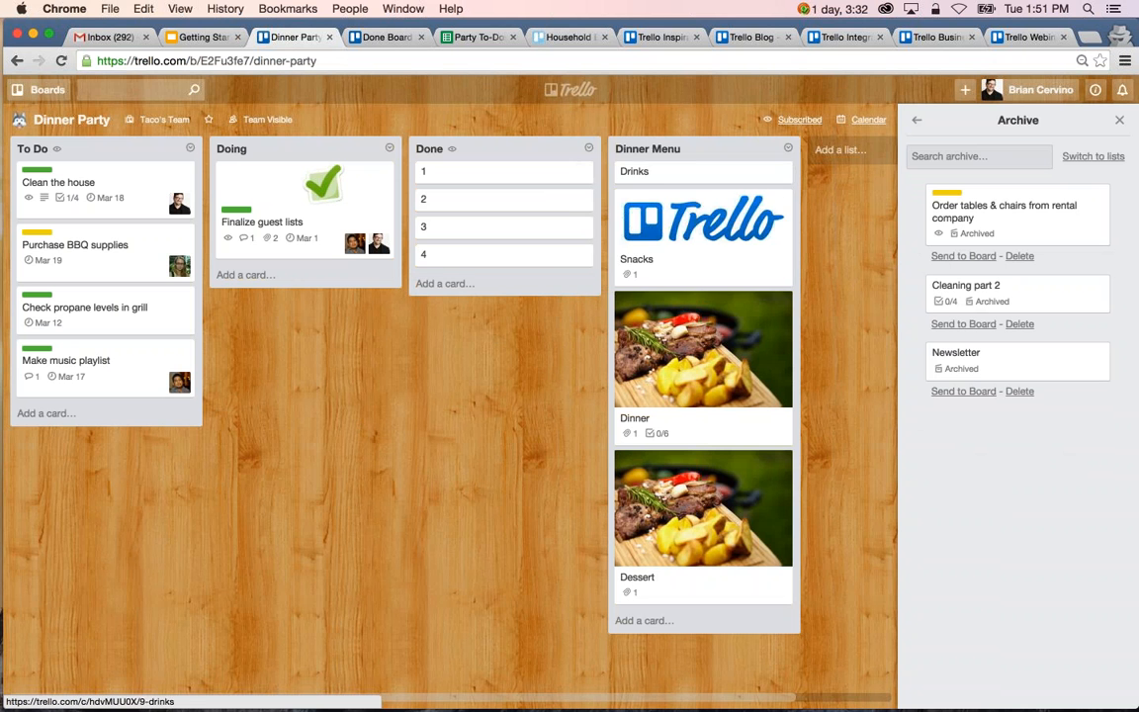
click(589, 149)
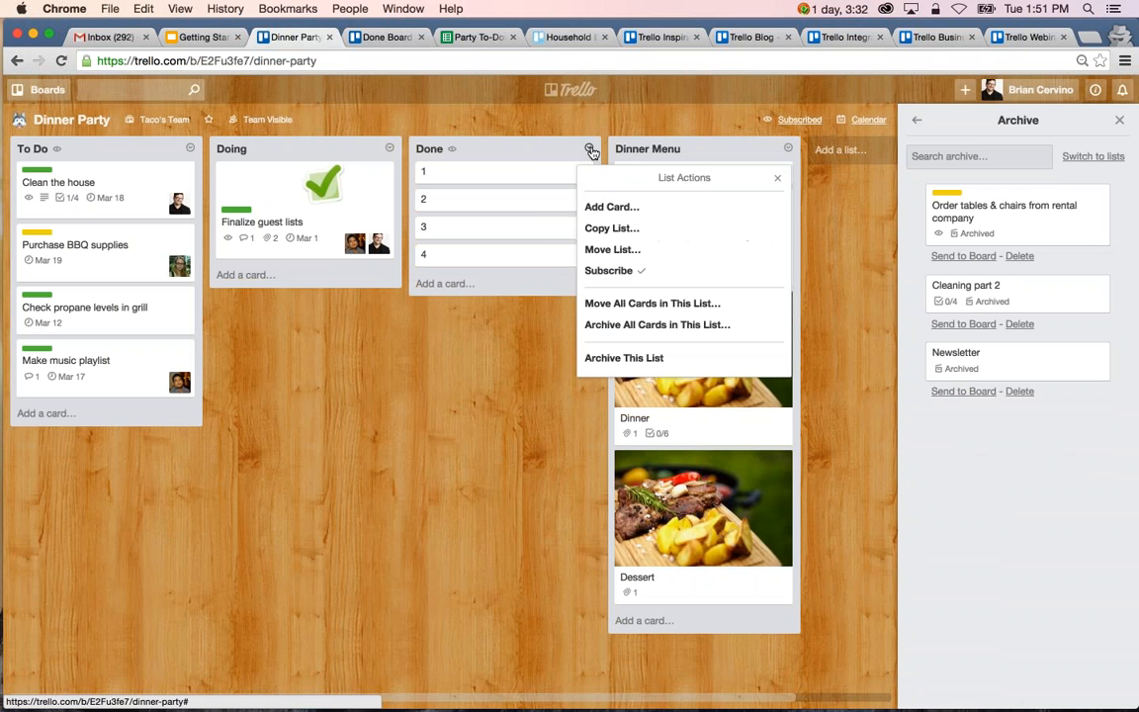
click(494, 392)
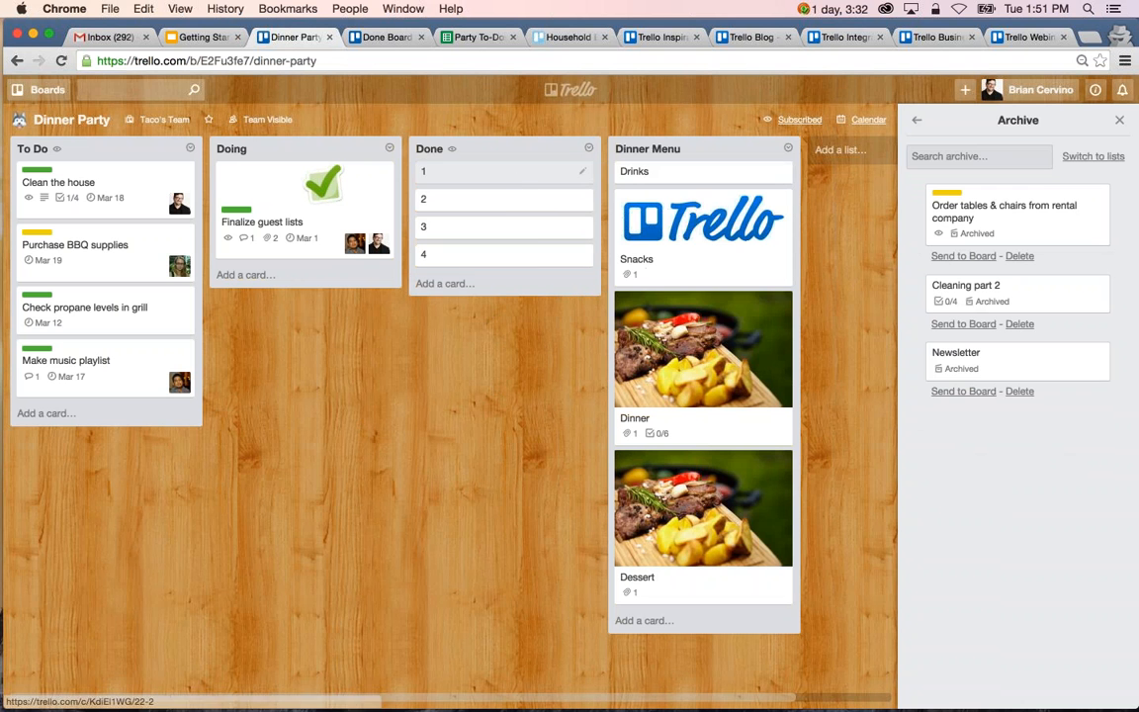
Move card 1 from the Done list to position 2 in Done Board's Week of Feb 15th list and check it there.
click(517, 184)
click(761, 345)
click(795, 409)
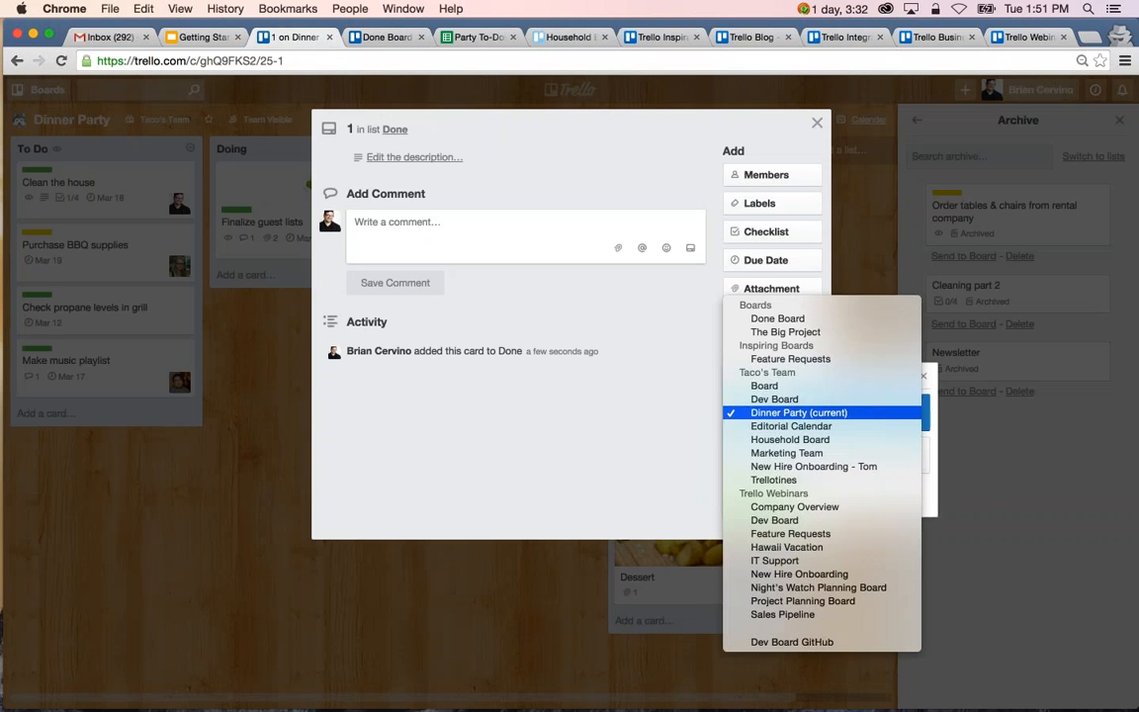
click(777, 318)
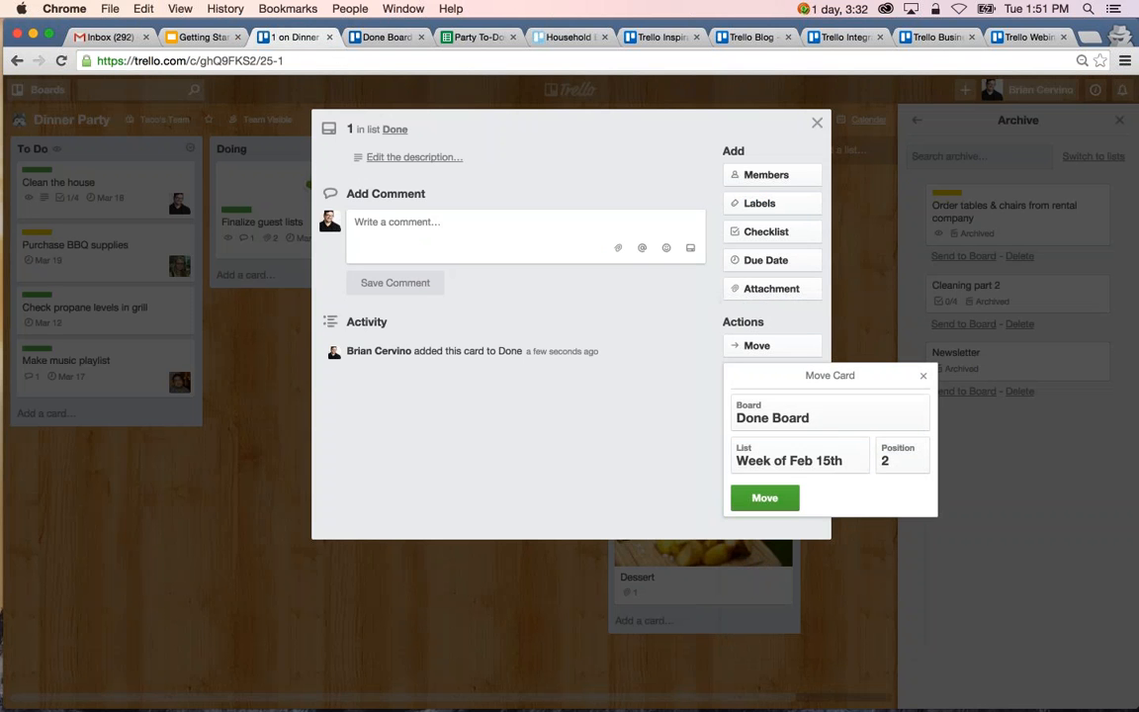
click(764, 497)
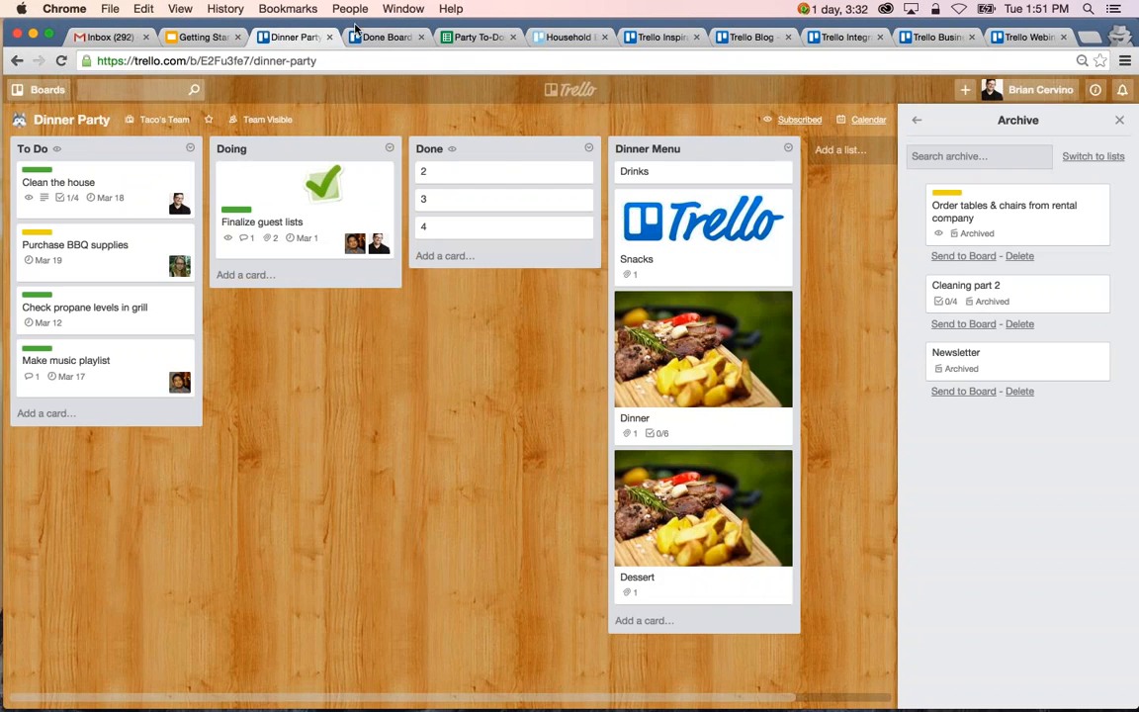
click(376, 37)
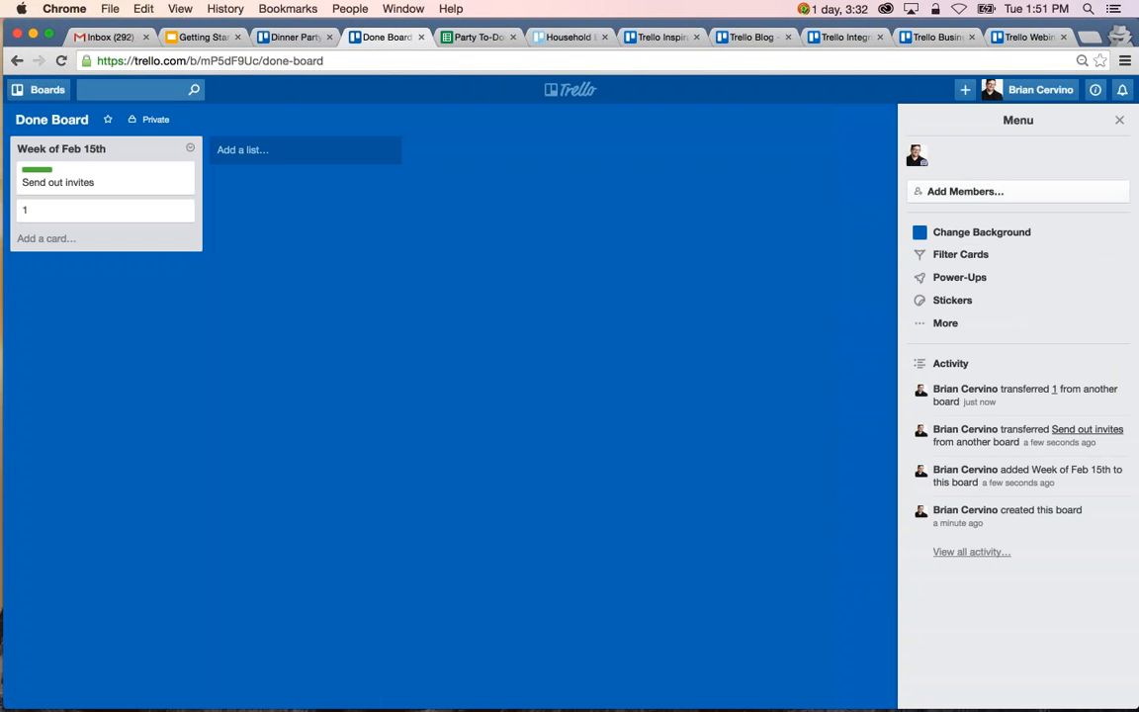
Compare the remaining Done cards on Dinner Party with the cards on Done Board, ending on Dinner Party.
click(278, 37)
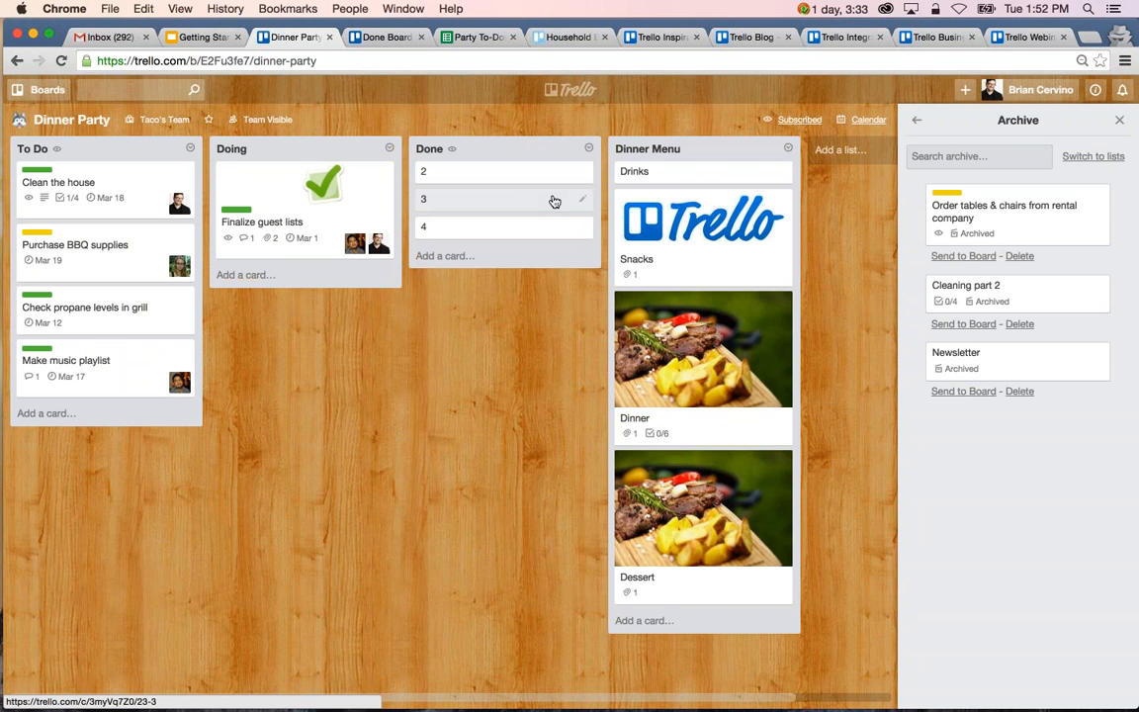
click(386, 37)
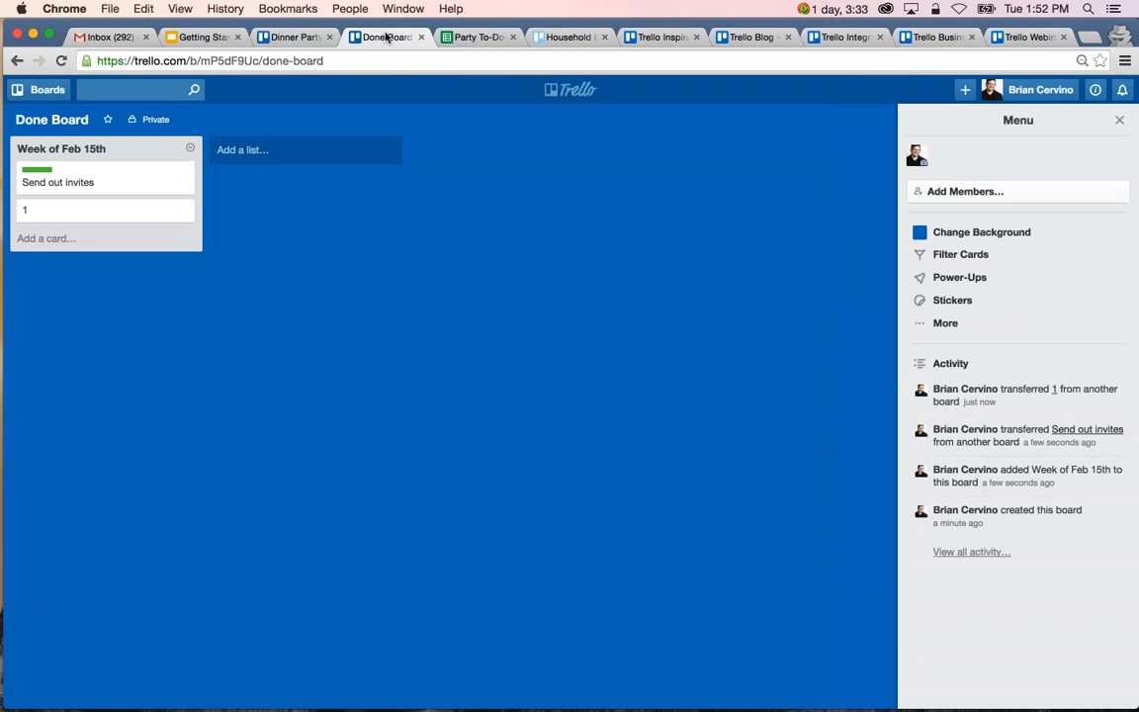
click(289, 36)
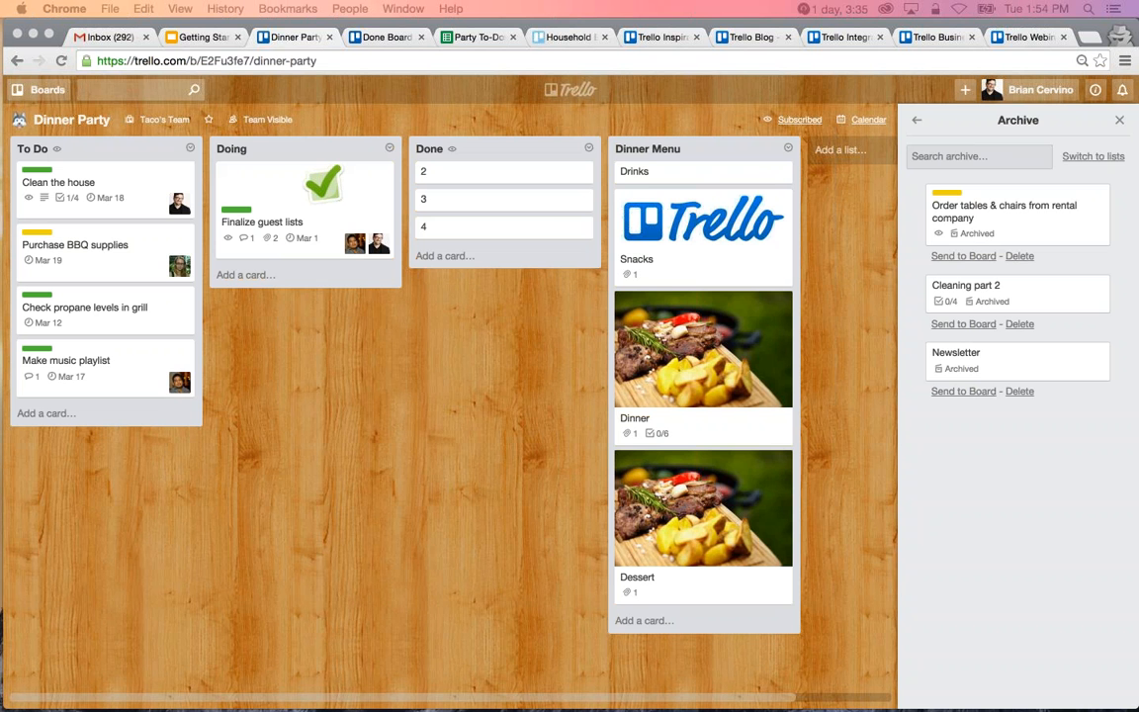
Look through the lists on the Marketing board in a widened window with the board menu closed, ending on In Progress.
drag(565, 0, 595, 37)
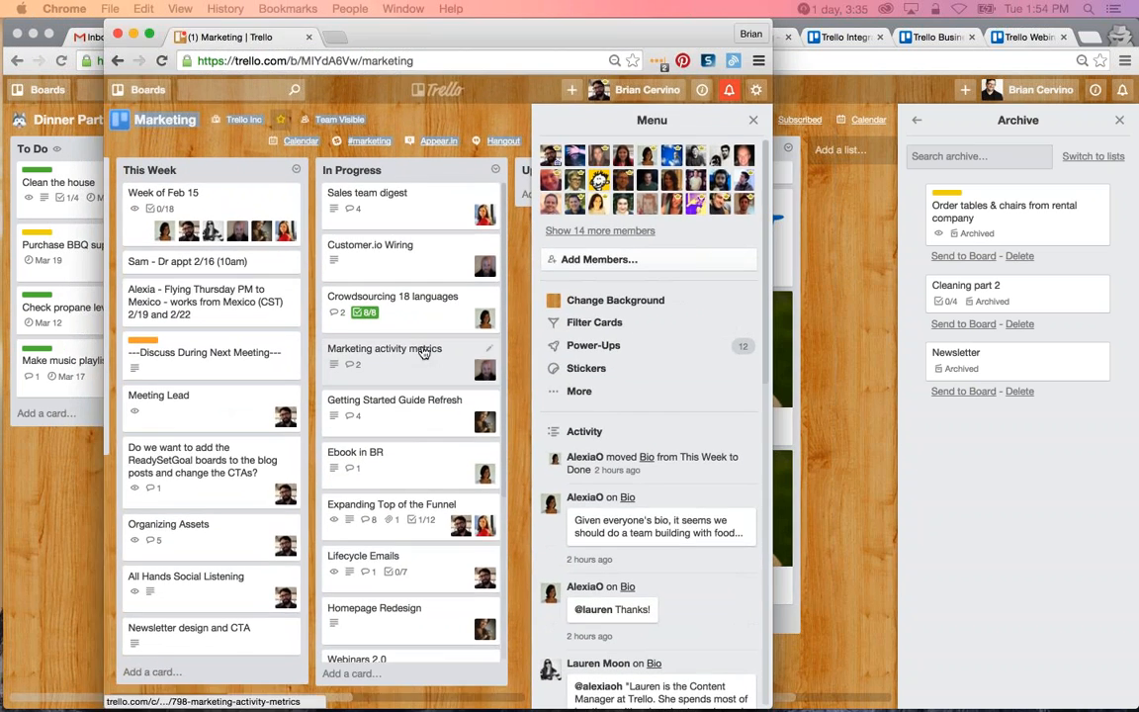
scroll(423, 353, left, 5)
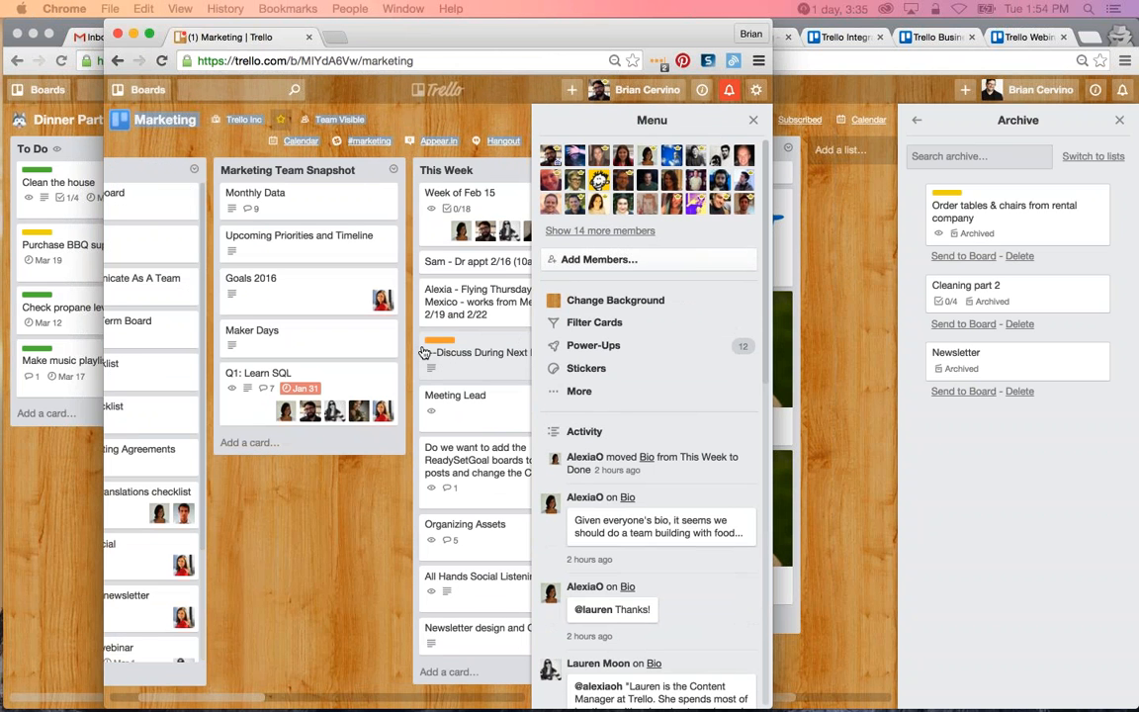
scroll(423, 353, right, 1)
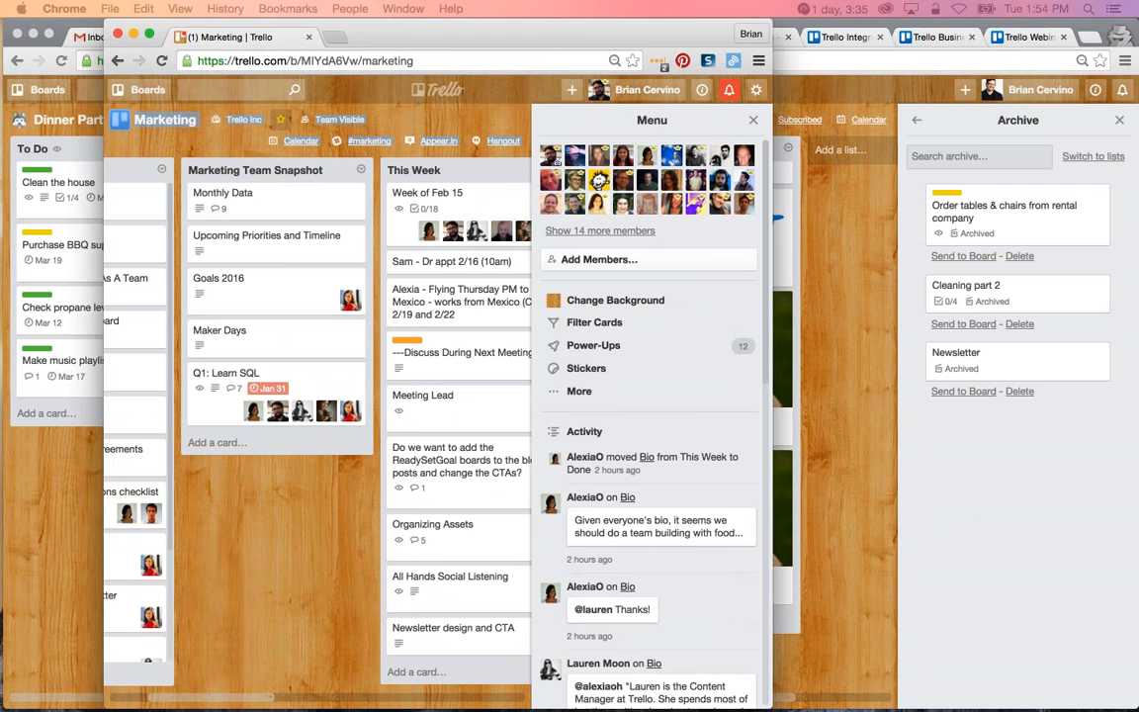
drag(772, 514, 953, 514)
click(934, 119)
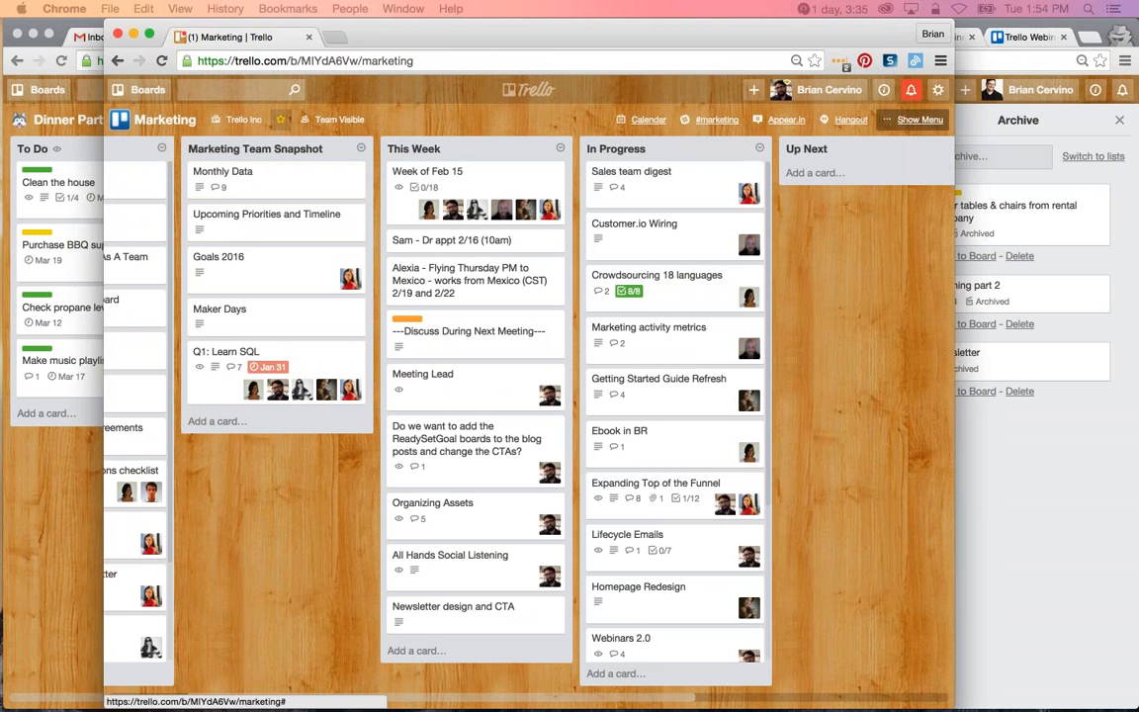
scroll(602, 314, right, 3)
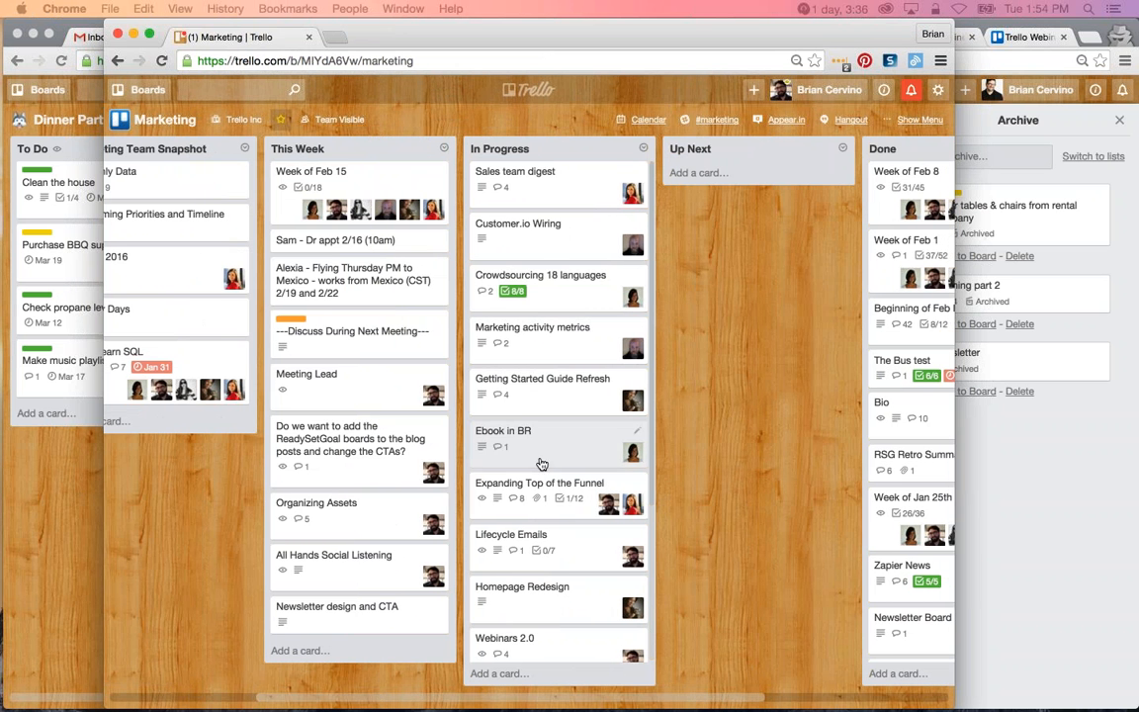
scroll(542, 474, down, 1)
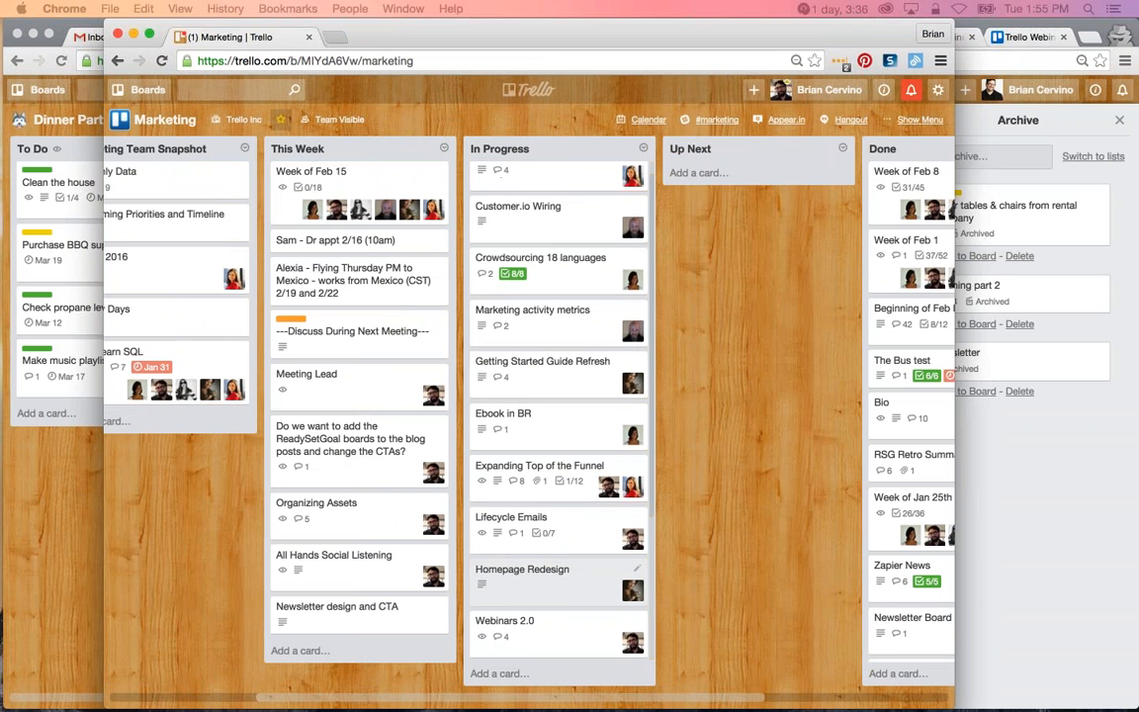
Inspect the Homepage Redesign card in the In Progress list, close it and close the Marketing board window.
click(558, 589)
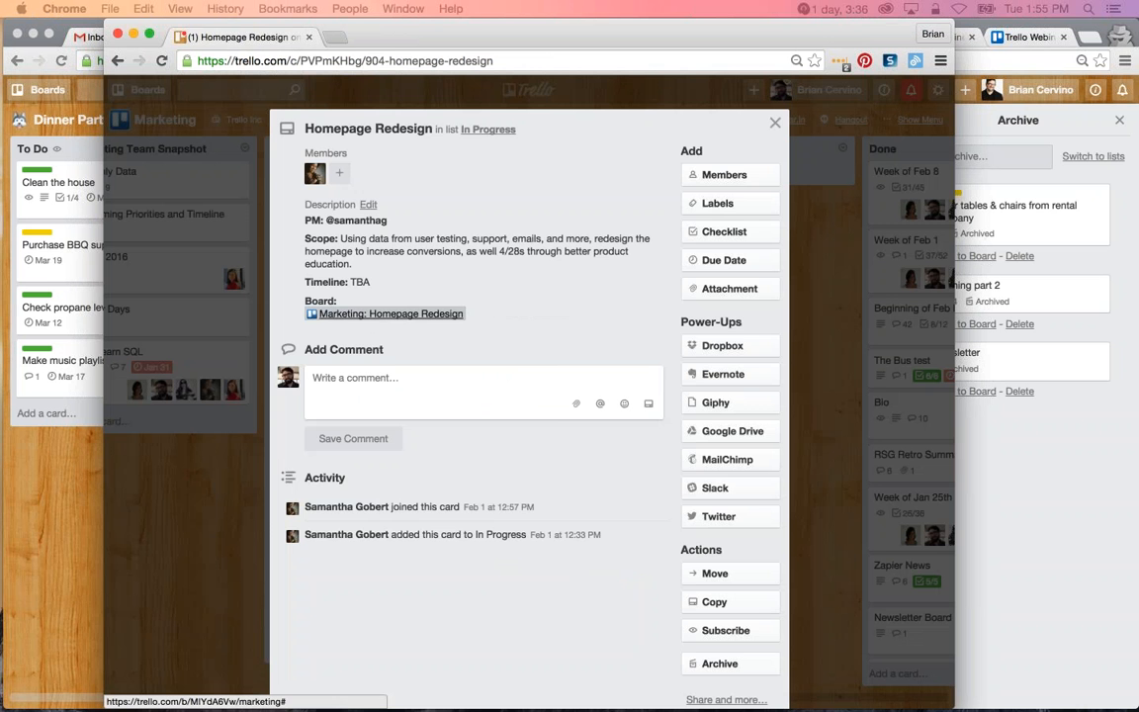
click(775, 121)
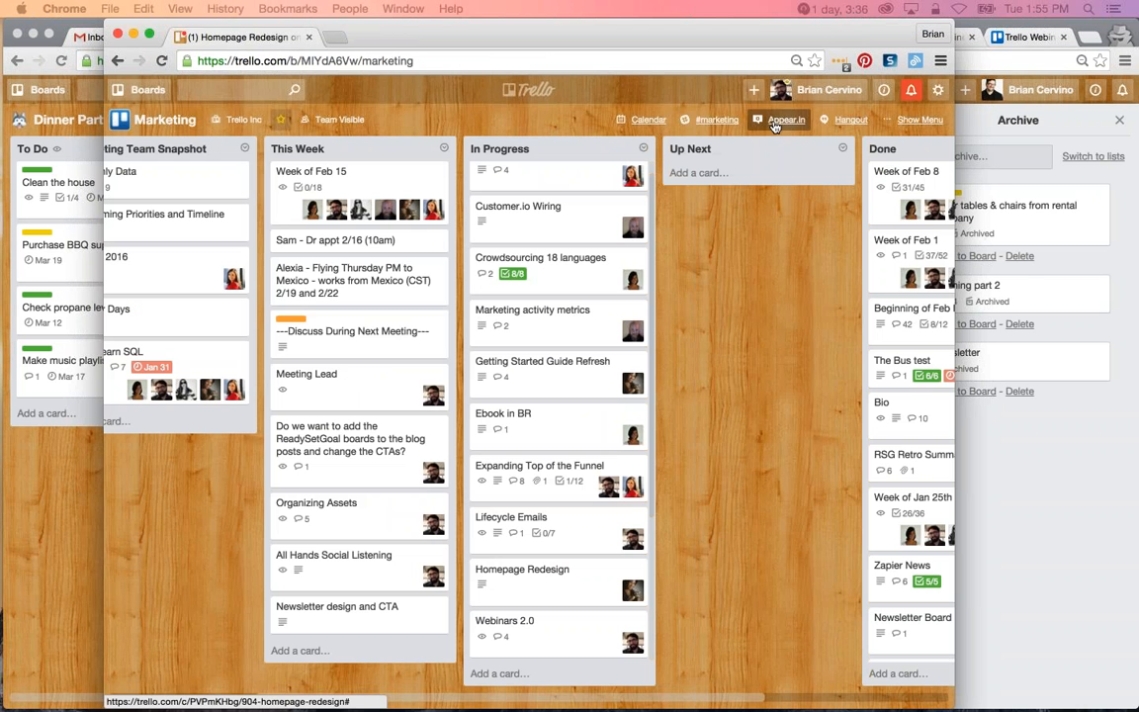
click(118, 34)
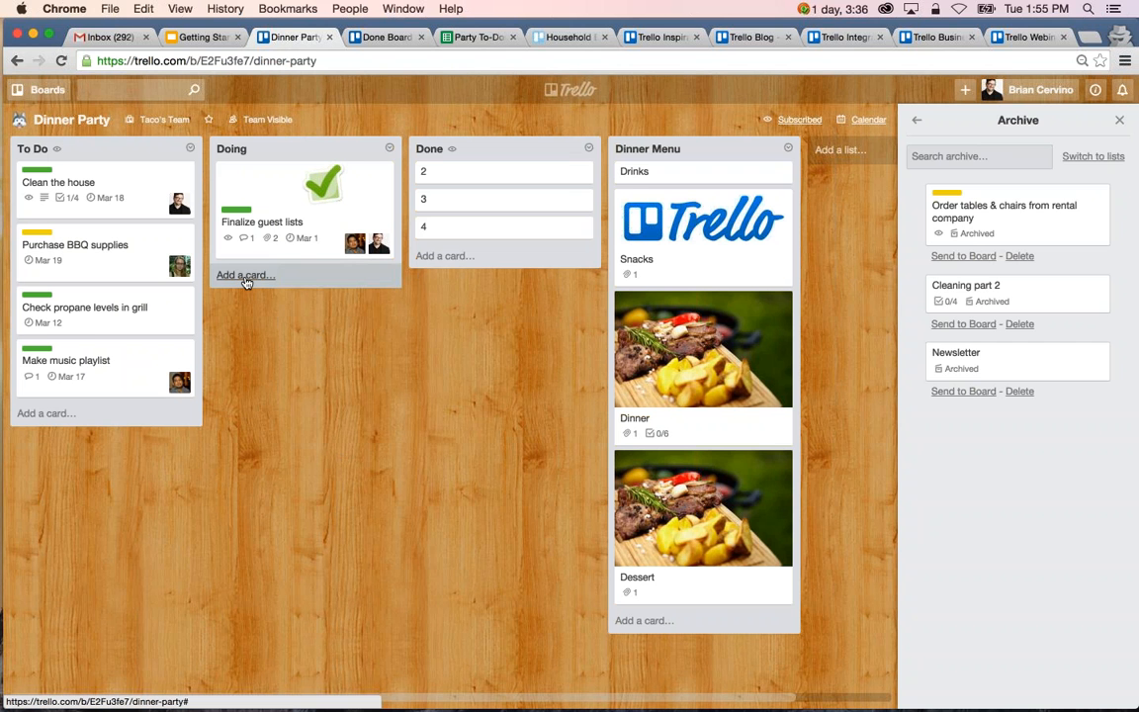
Return Dinner Party's board menu to its main view and add a checklist titled with one member's first name to Finalize guest lists.
click(915, 121)
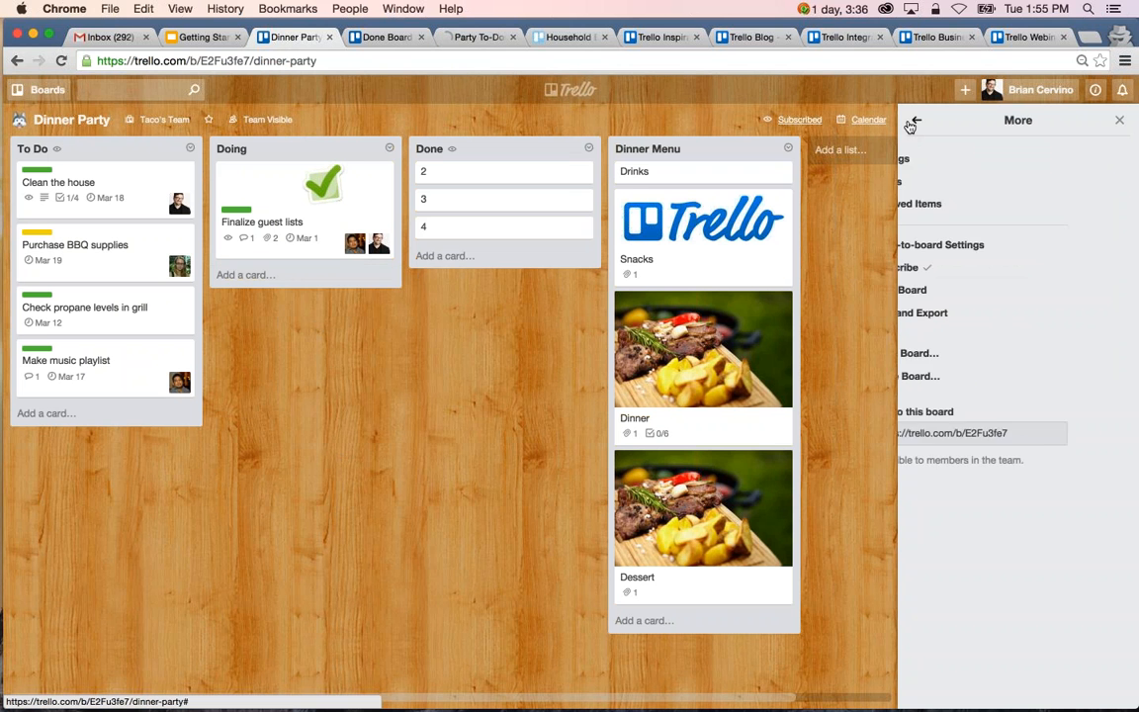
click(917, 119)
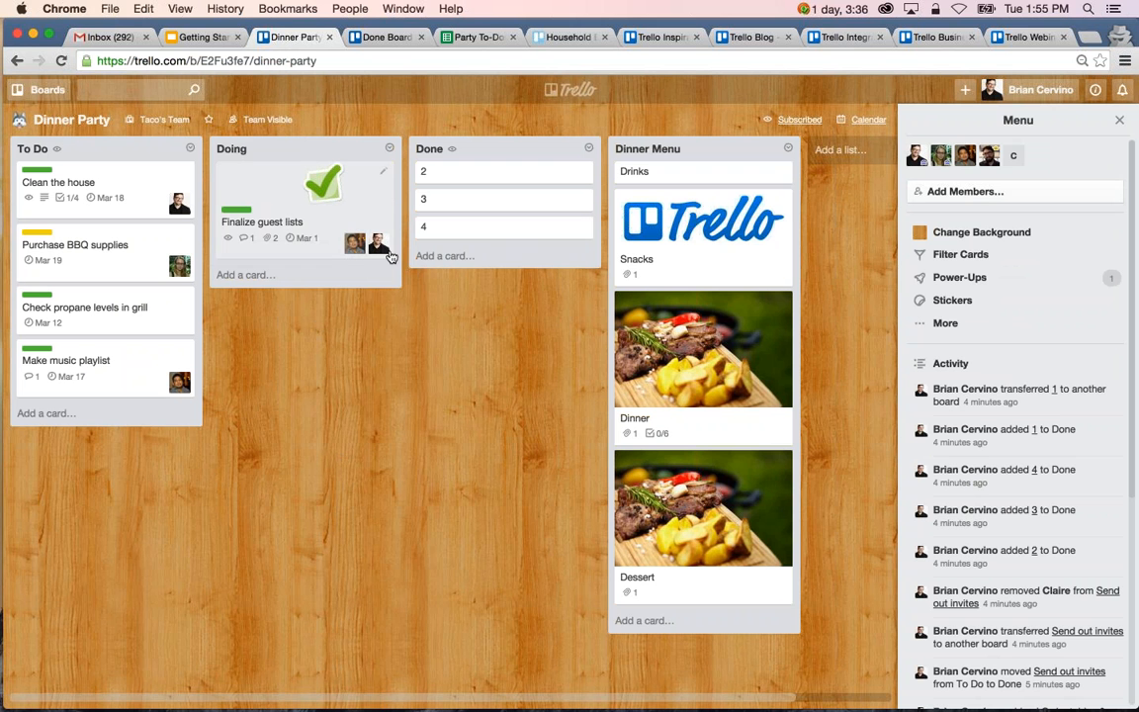
click(330, 255)
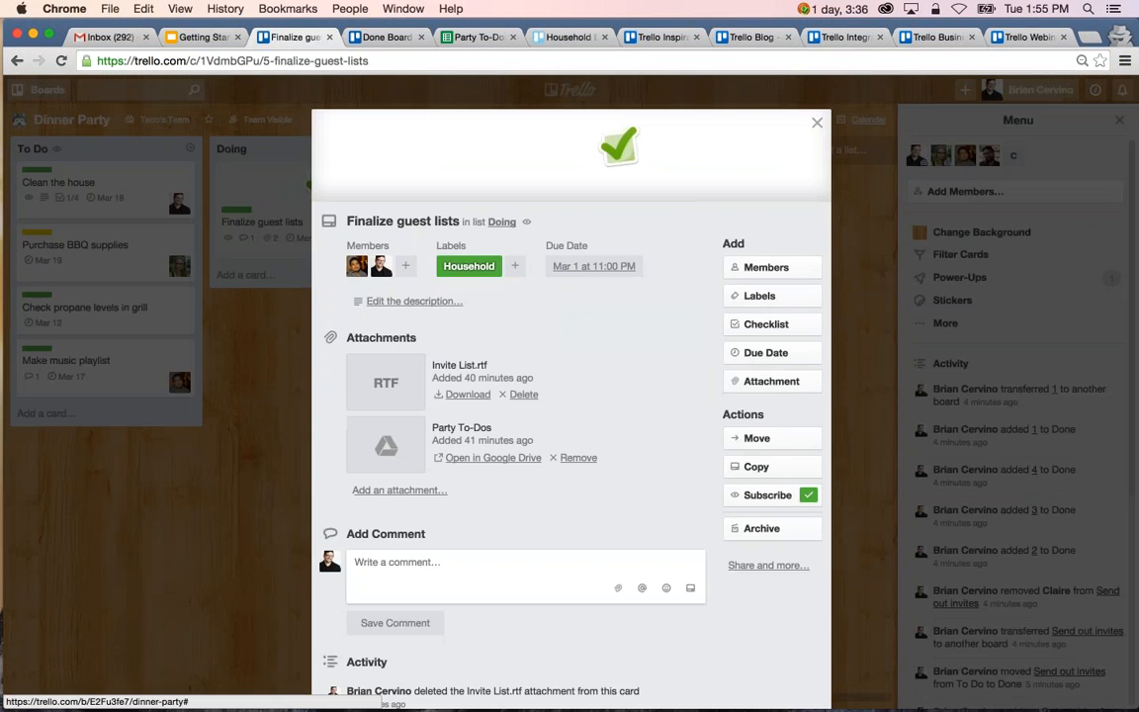
click(796, 327)
text(Andre)
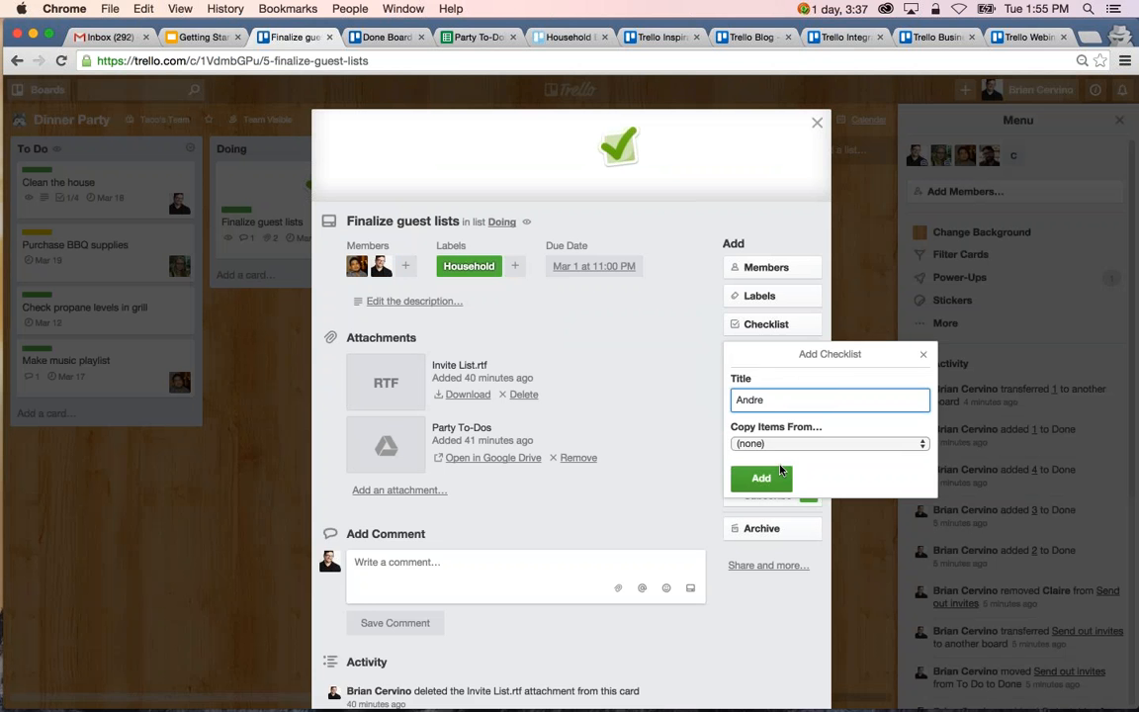
key(Return)
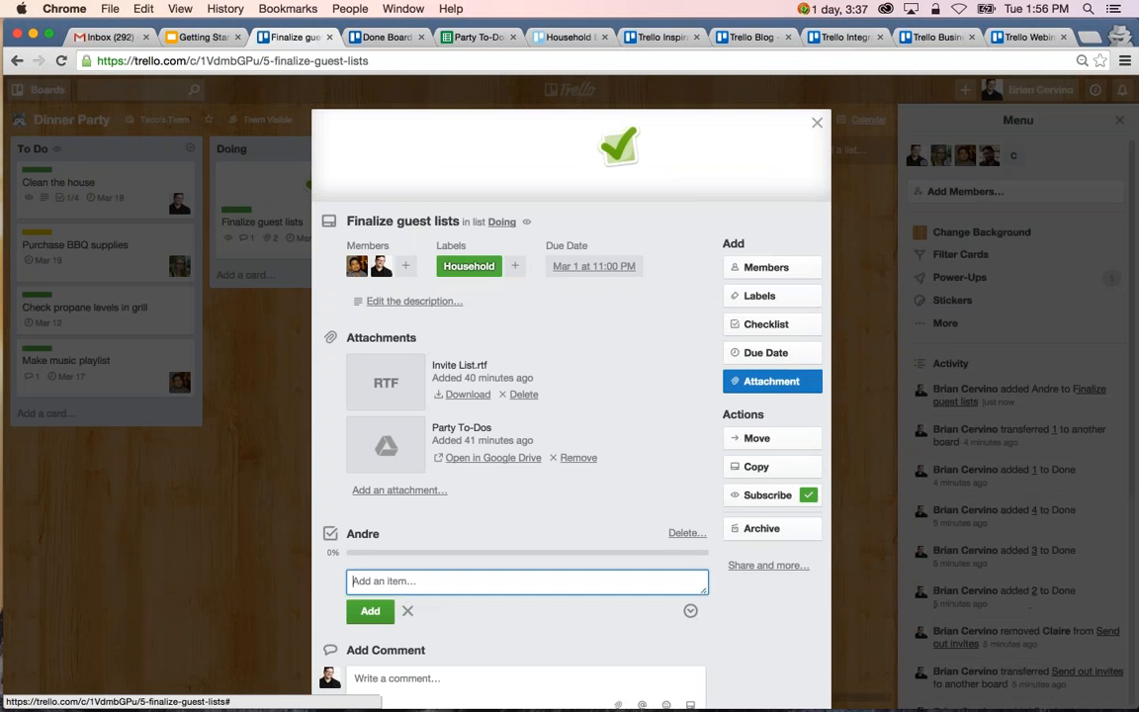
Add a second checklist titled with another member's first name and open a new item entry in the first checklist.
click(766, 324)
text(Brian)
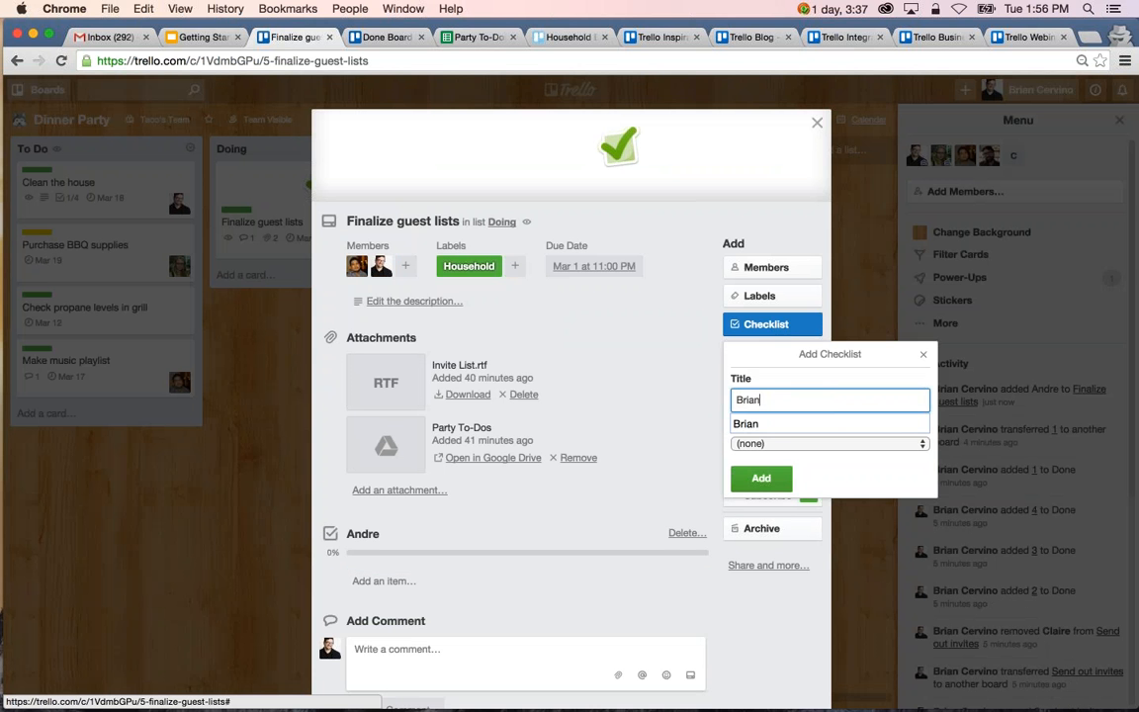
key(Return)
scroll(603, 463, down, 4)
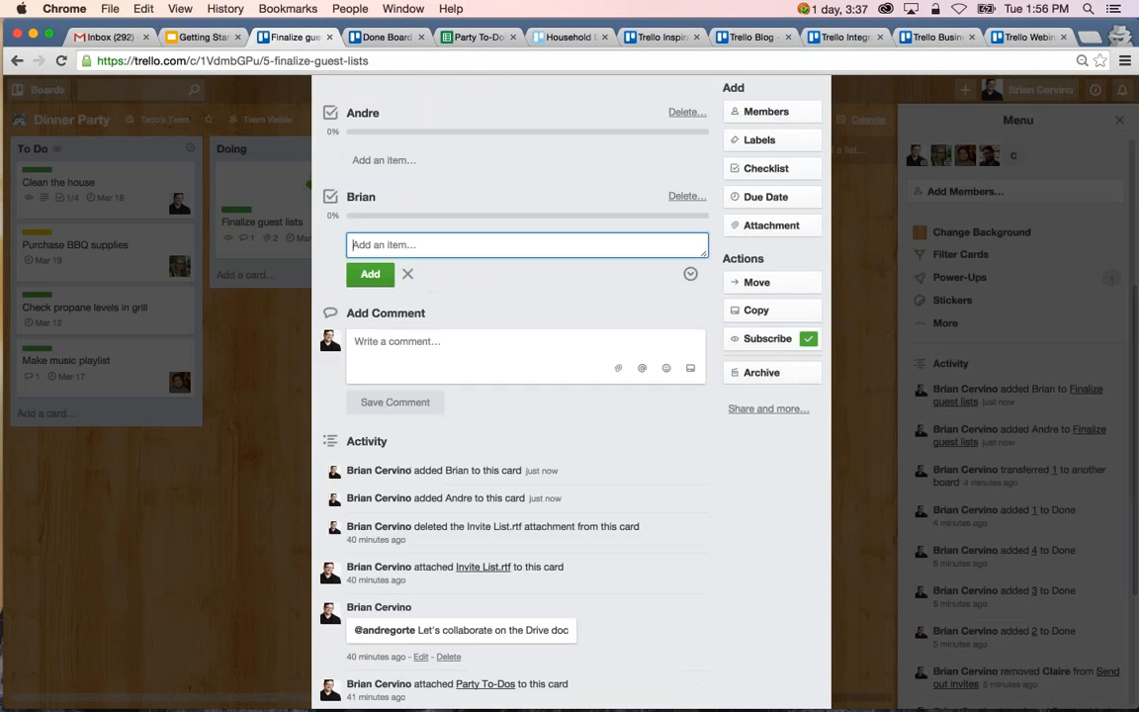
click(385, 161)
text(task 1)
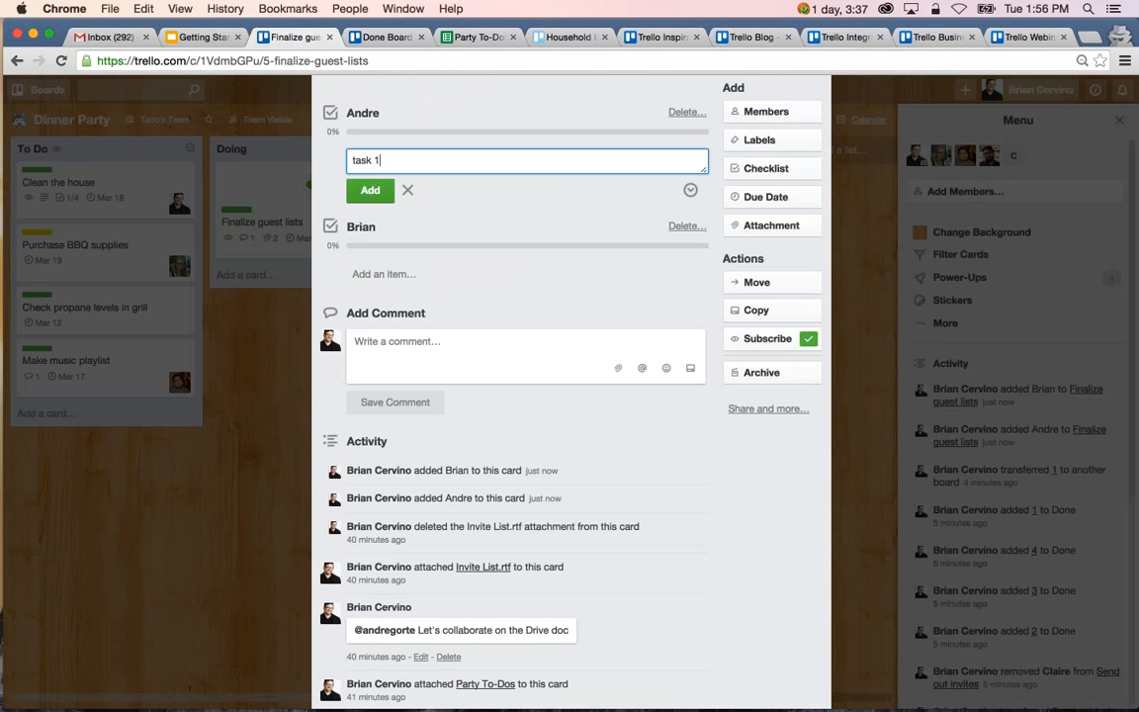
key(BackSpace)
key(BackSpace)
key(BackSpace)
key(BackSpace)
key(BackSpace)
key(BackSpace)
Add the items "read the copy" and "work on images" to the first checklist of the Finalize guest lists card.
scroll(522, 395, up, 2)
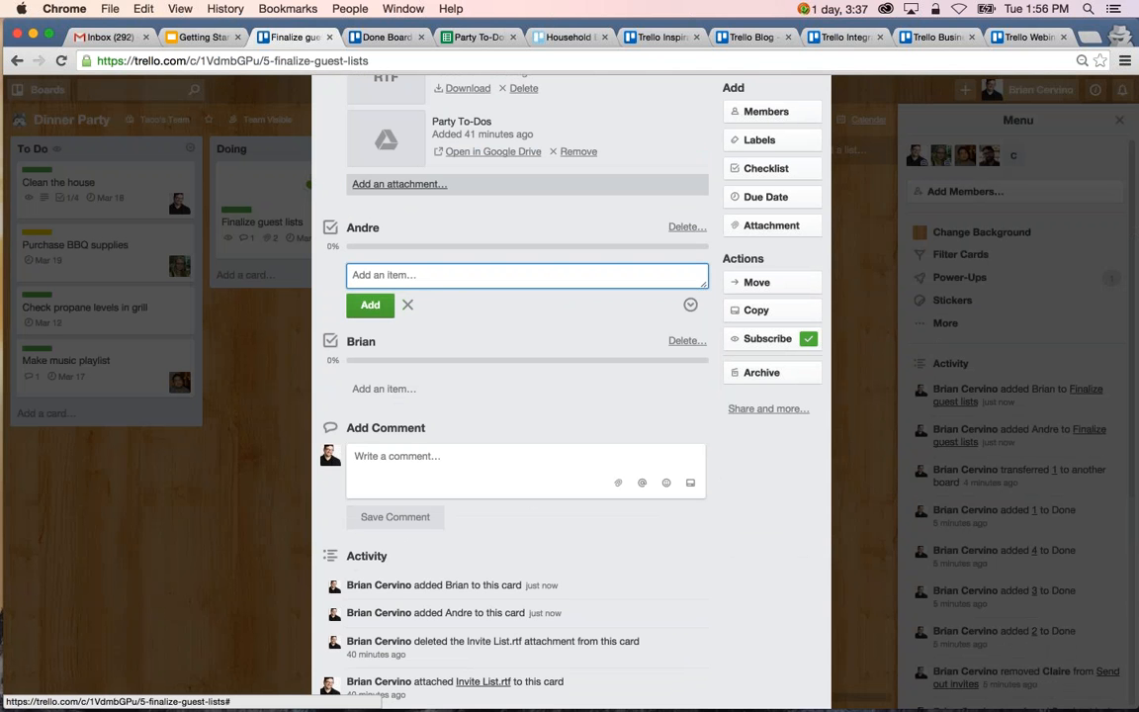
text(read the copy)
key(Return)
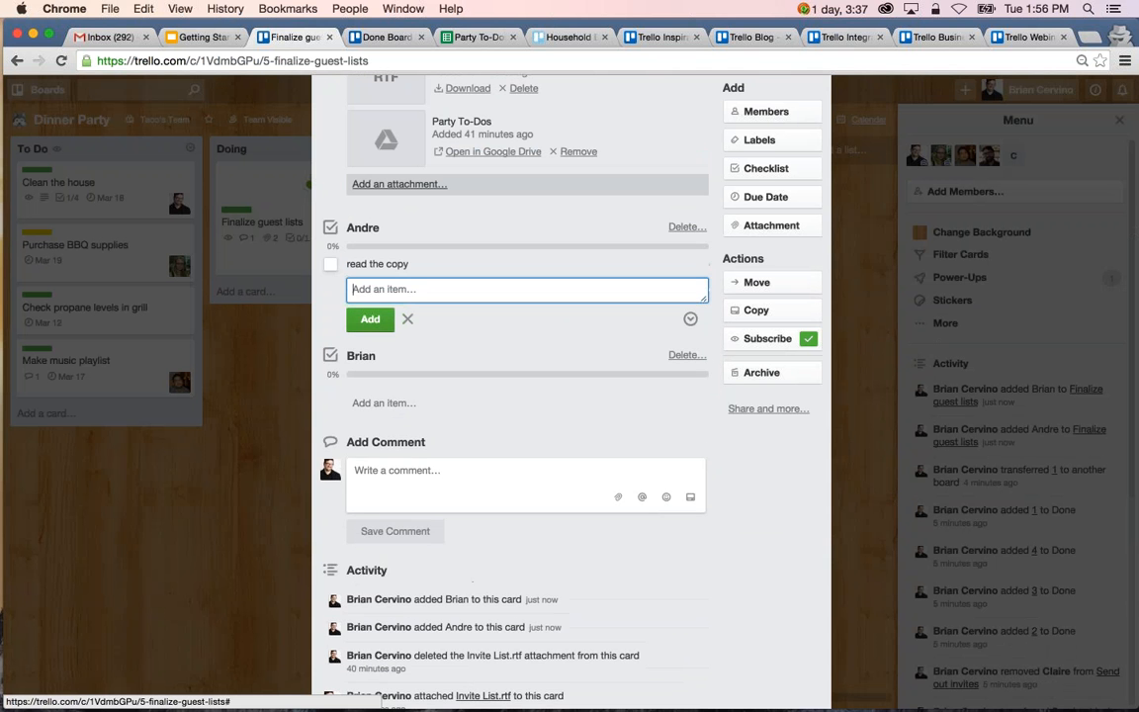
text(work on images)
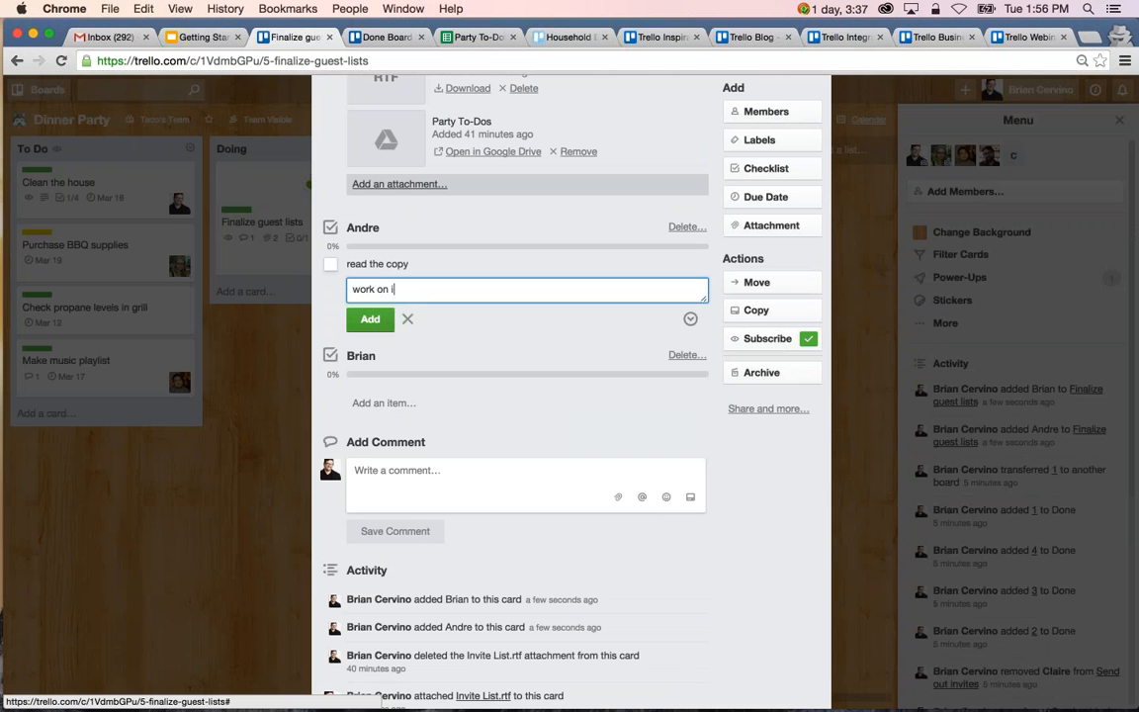
key(Return)
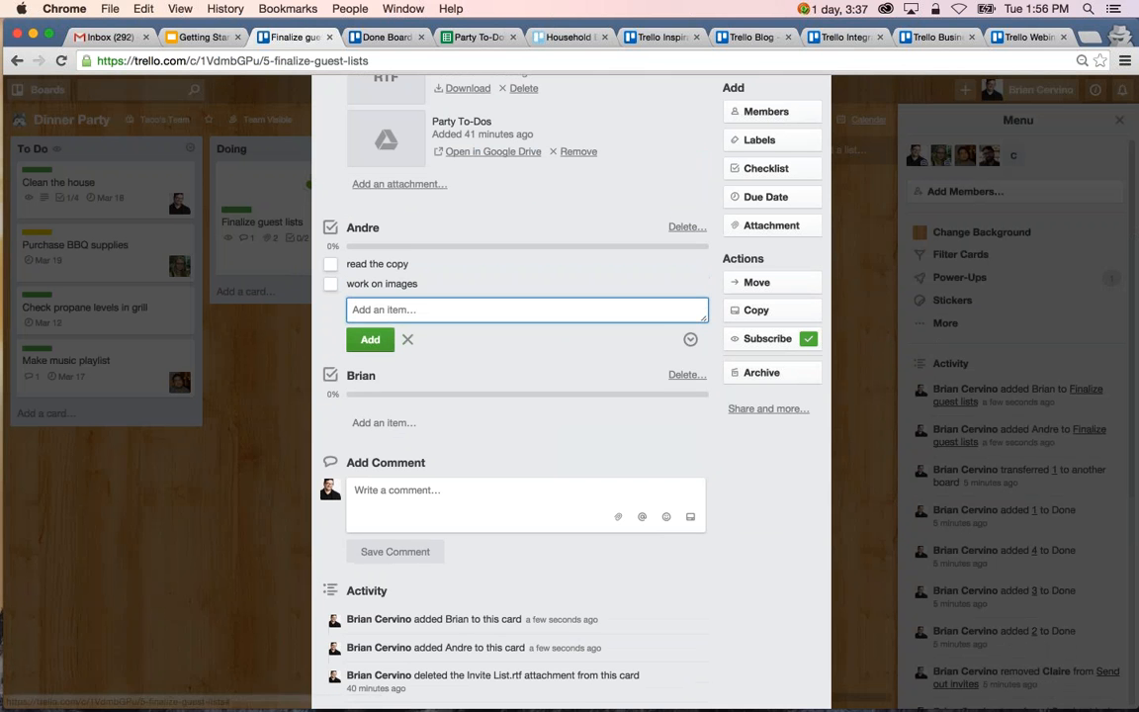
Add the item "create a hashtag" to the second checklist and close the Finalize guest lists card.
click(389, 427)
text(create a)
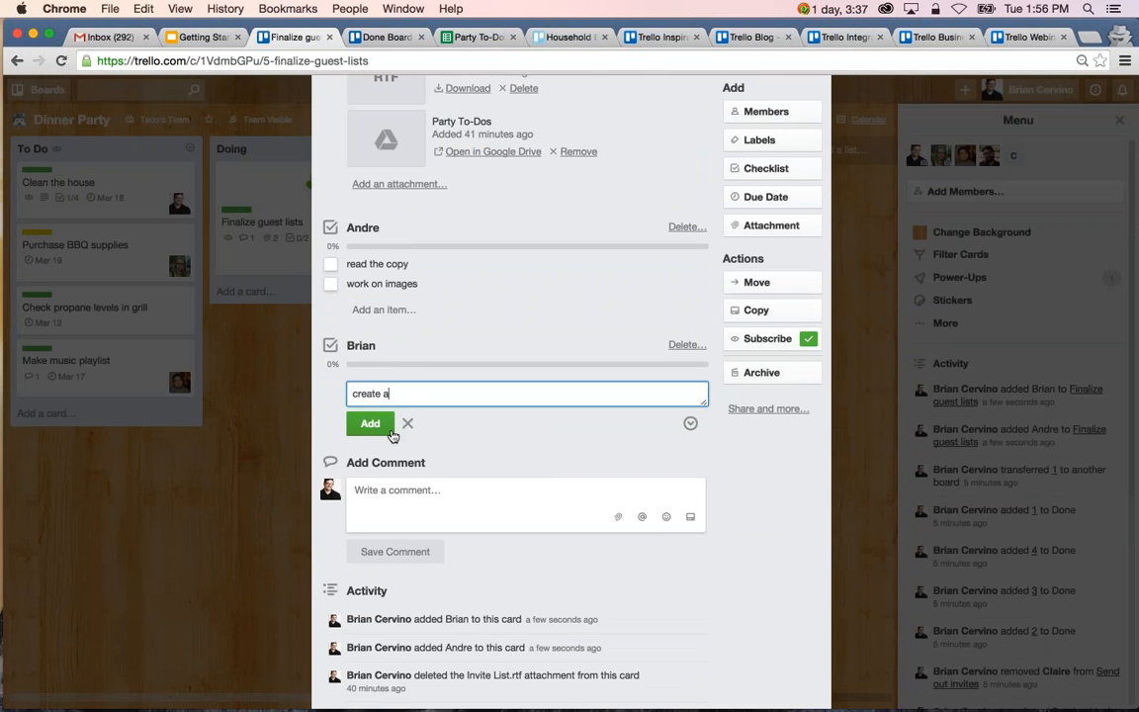
text( hashtag)
key(Return)
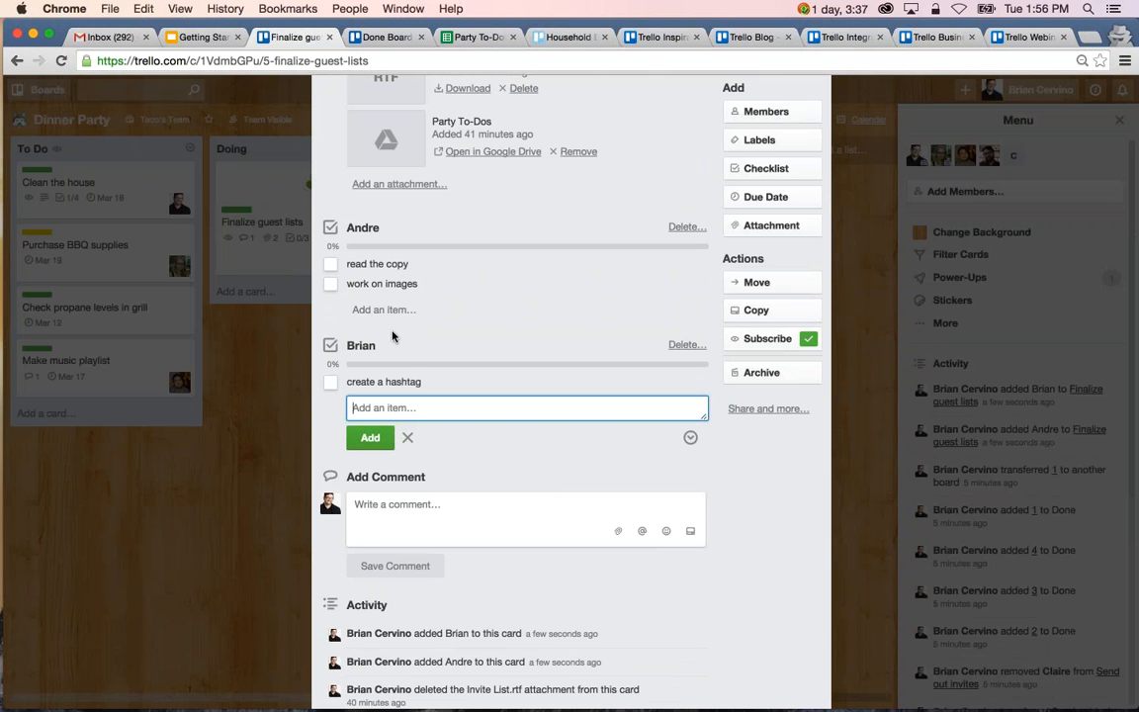
scroll(391, 336, up, 1)
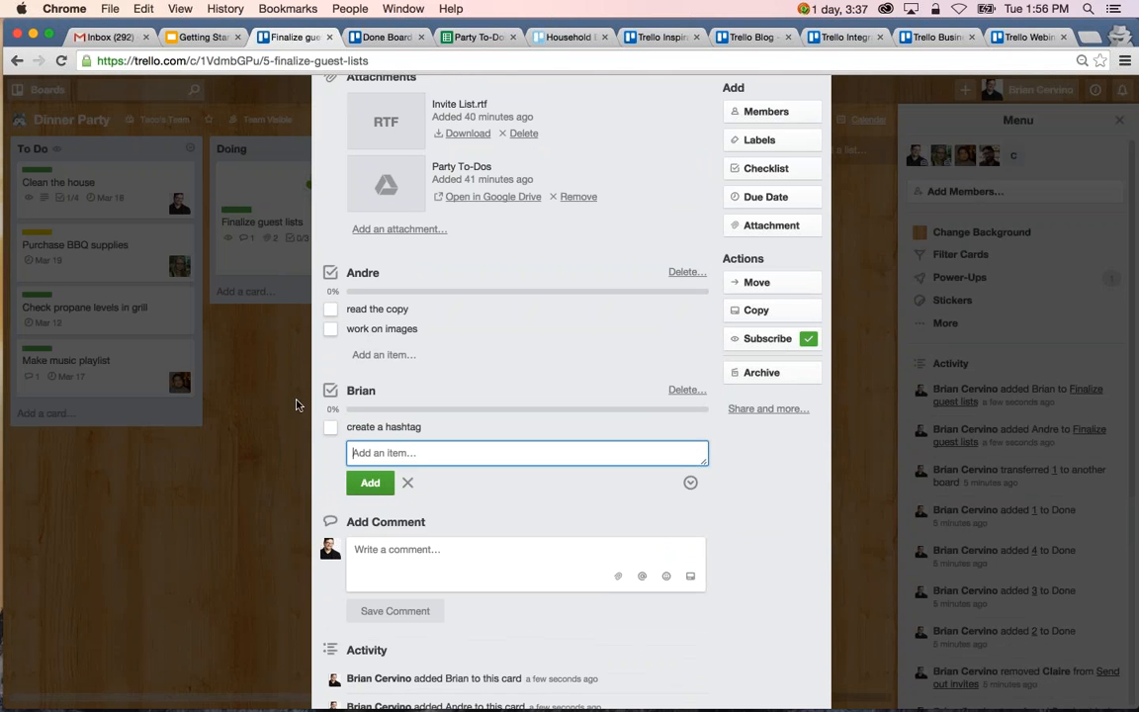
scroll(526, 395, down, 1)
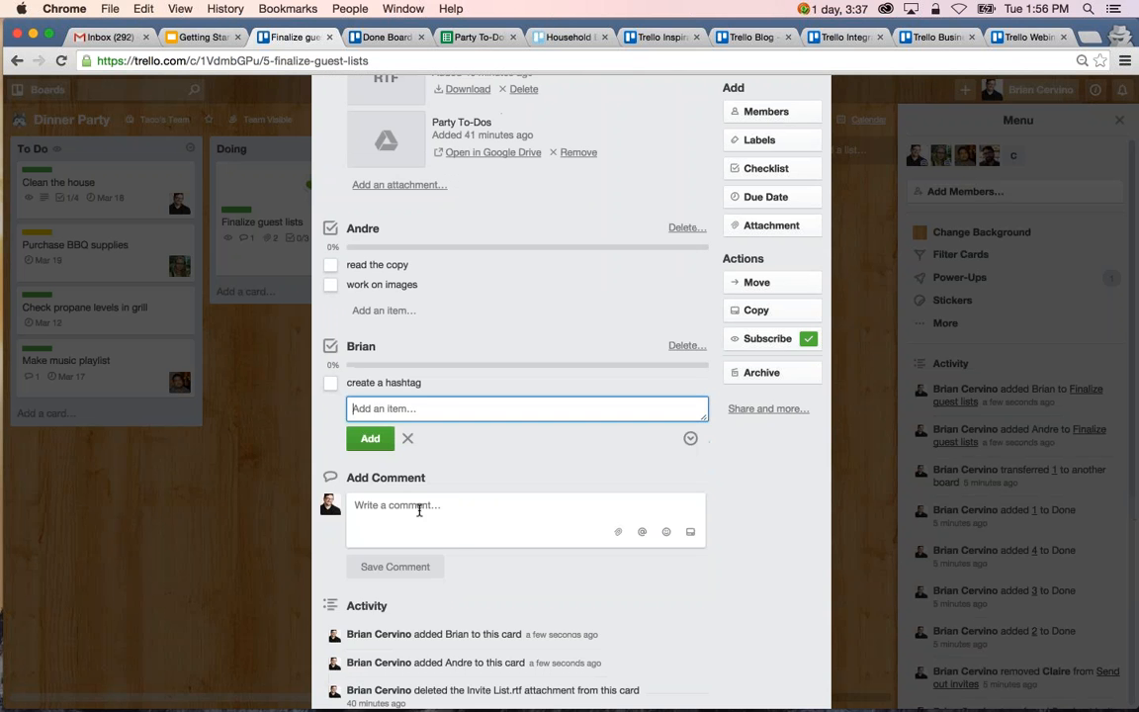
key(Escape)
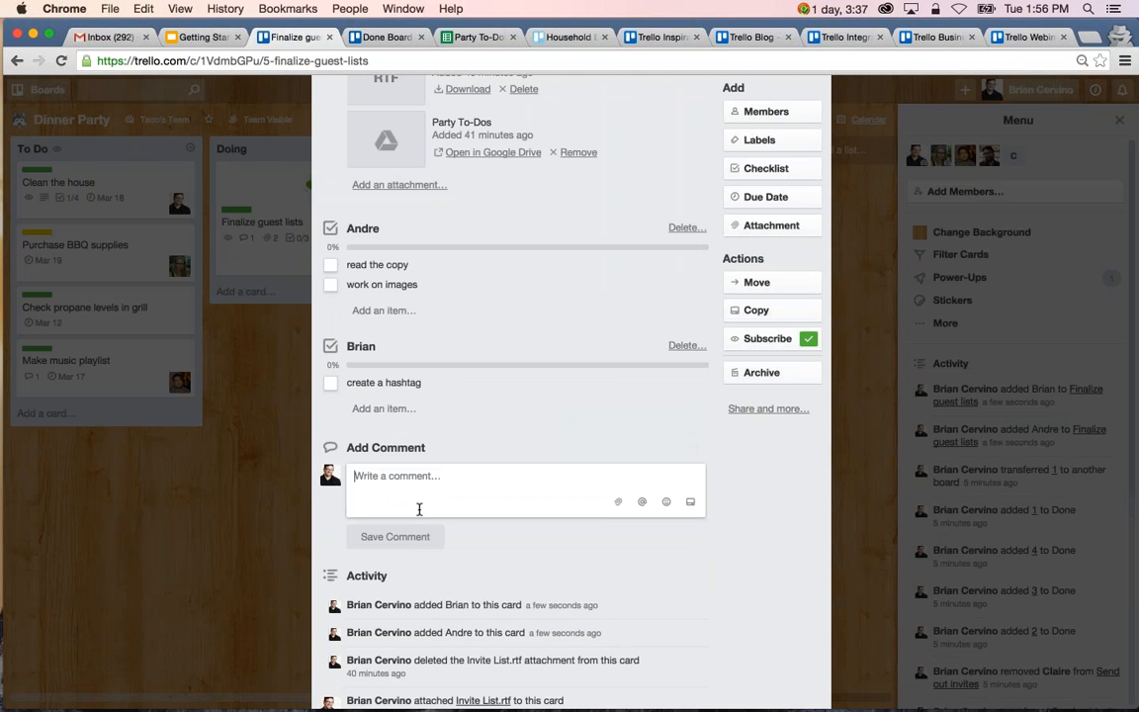
scroll(417, 501, up, 2)
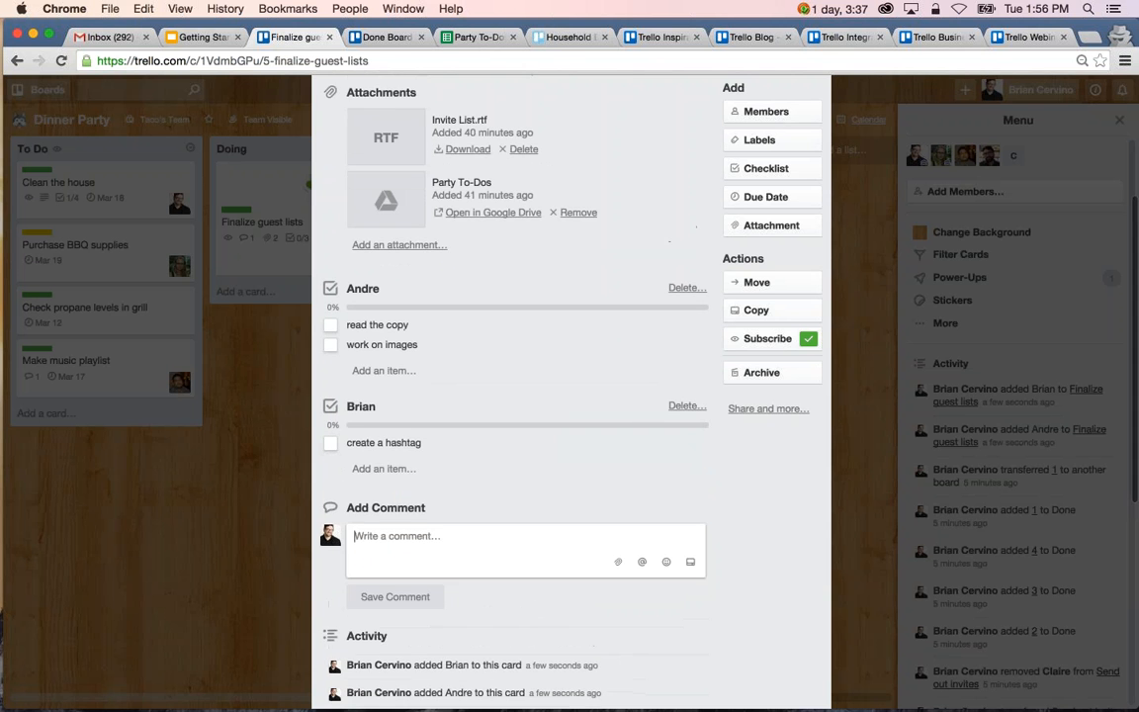
click(254, 491)
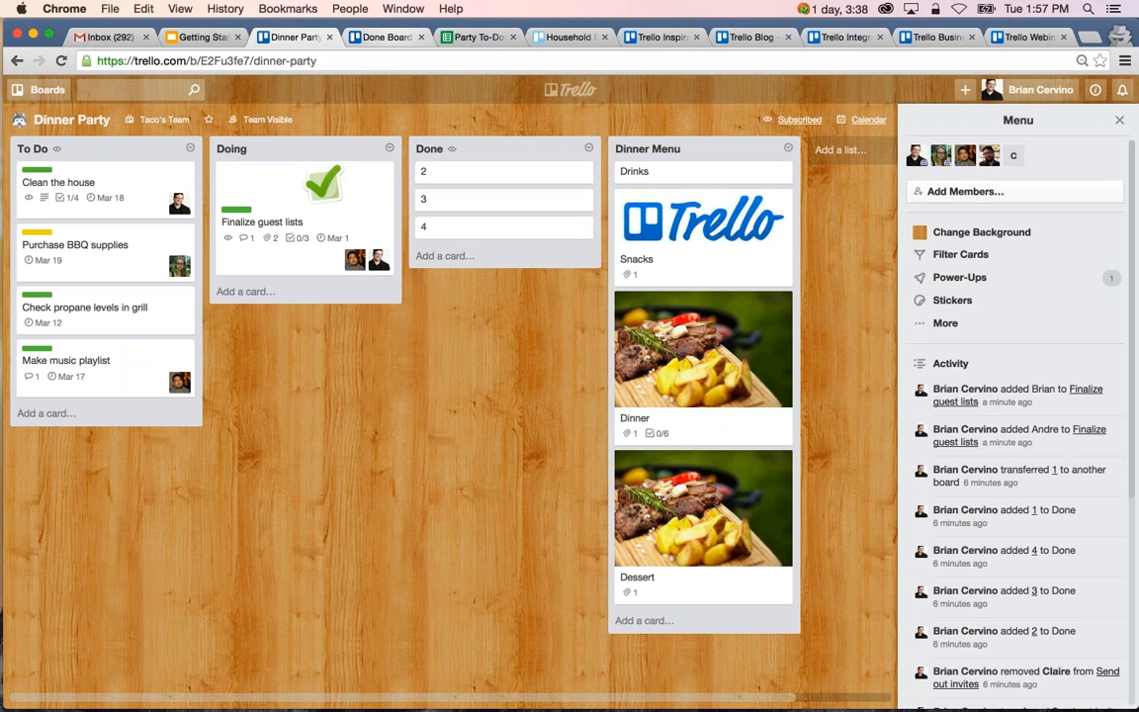
From Done Board, create a personal team named Team Webinar with the description "We are great!".
click(393, 42)
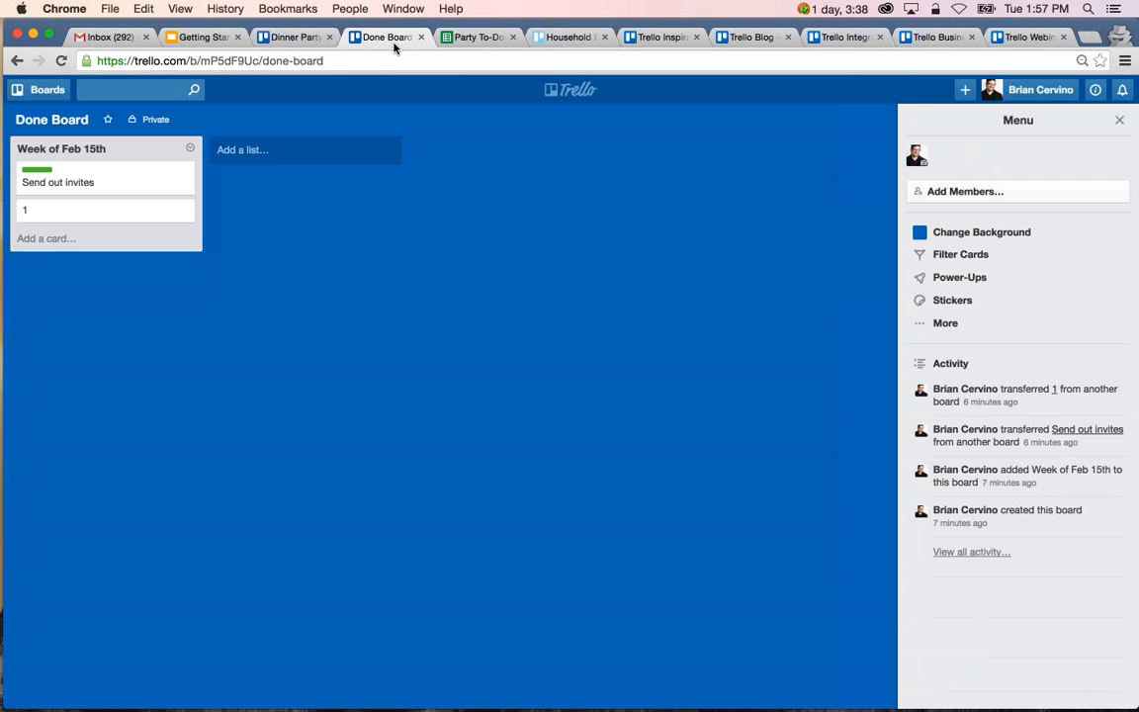
click(972, 101)
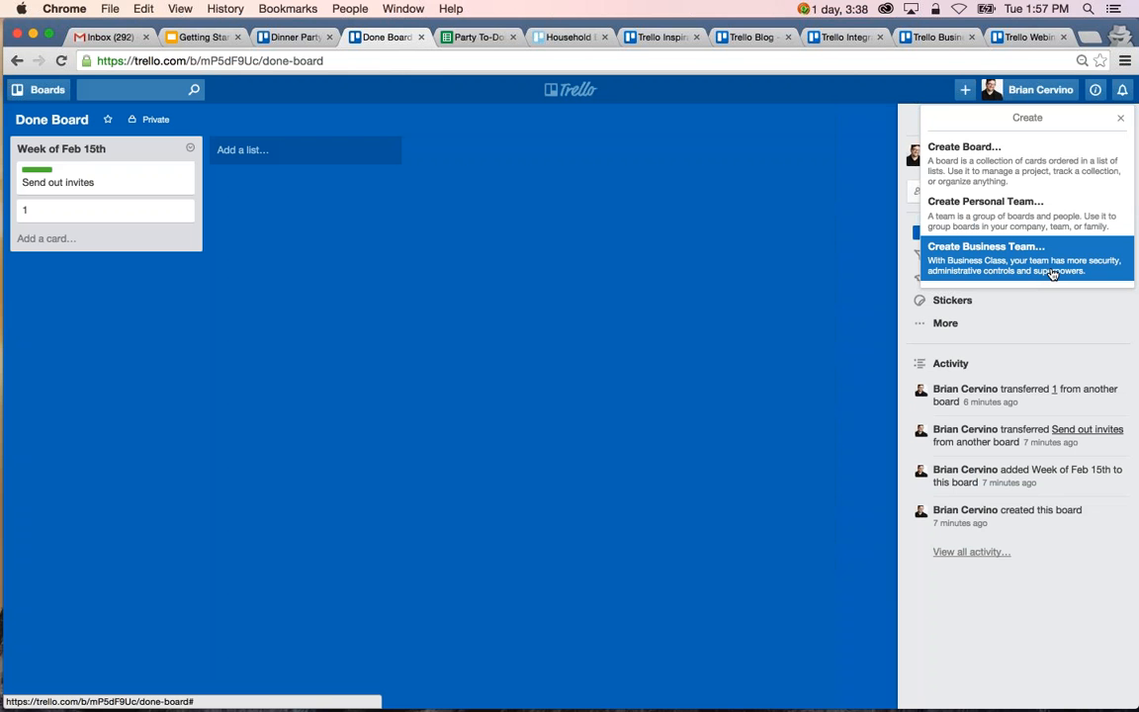
click(1024, 217)
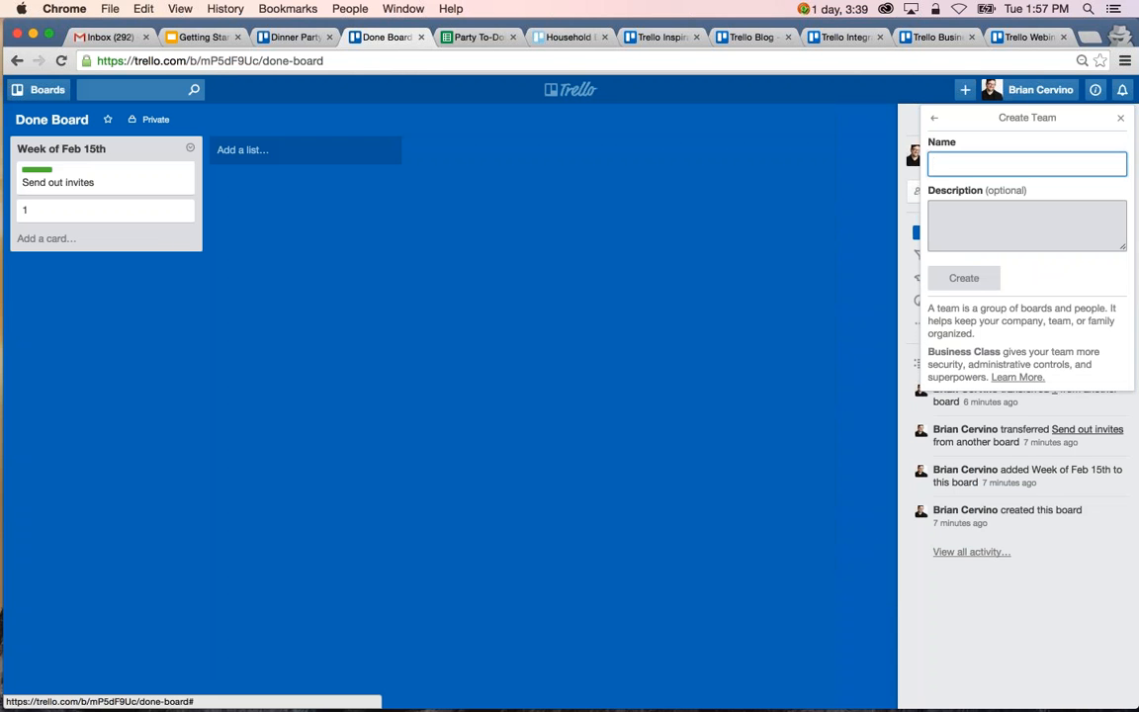
text(Team Webin)
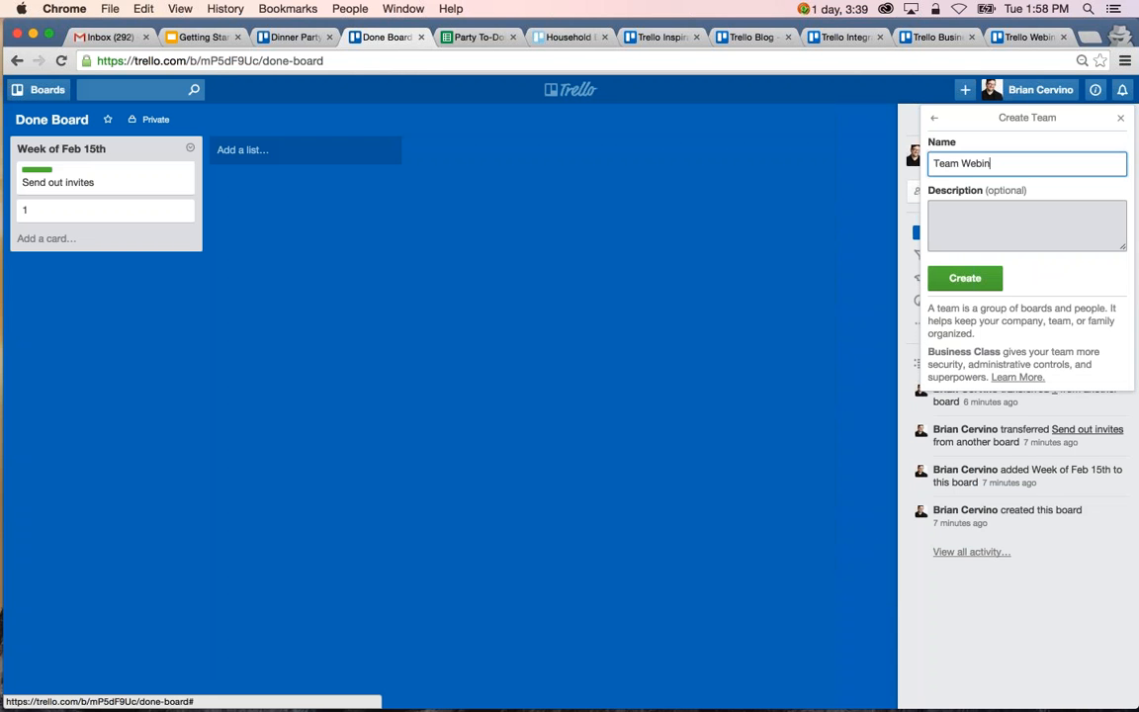
text(ar)
click(1003, 247)
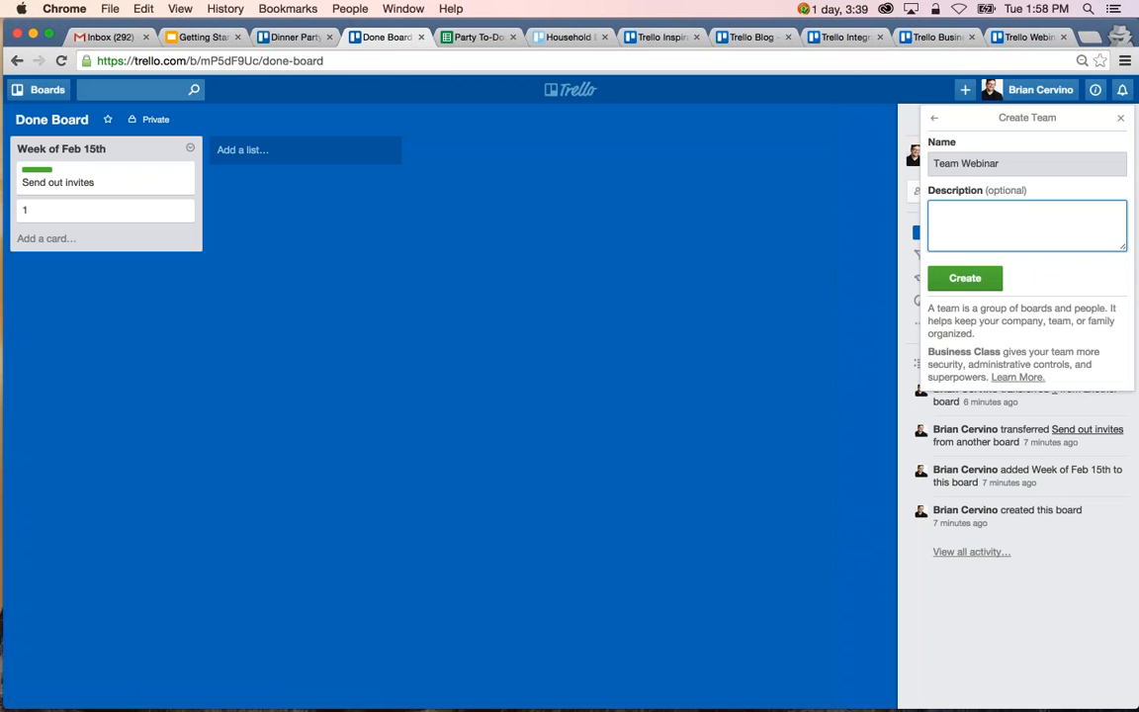
text(We are great!)
click(980, 278)
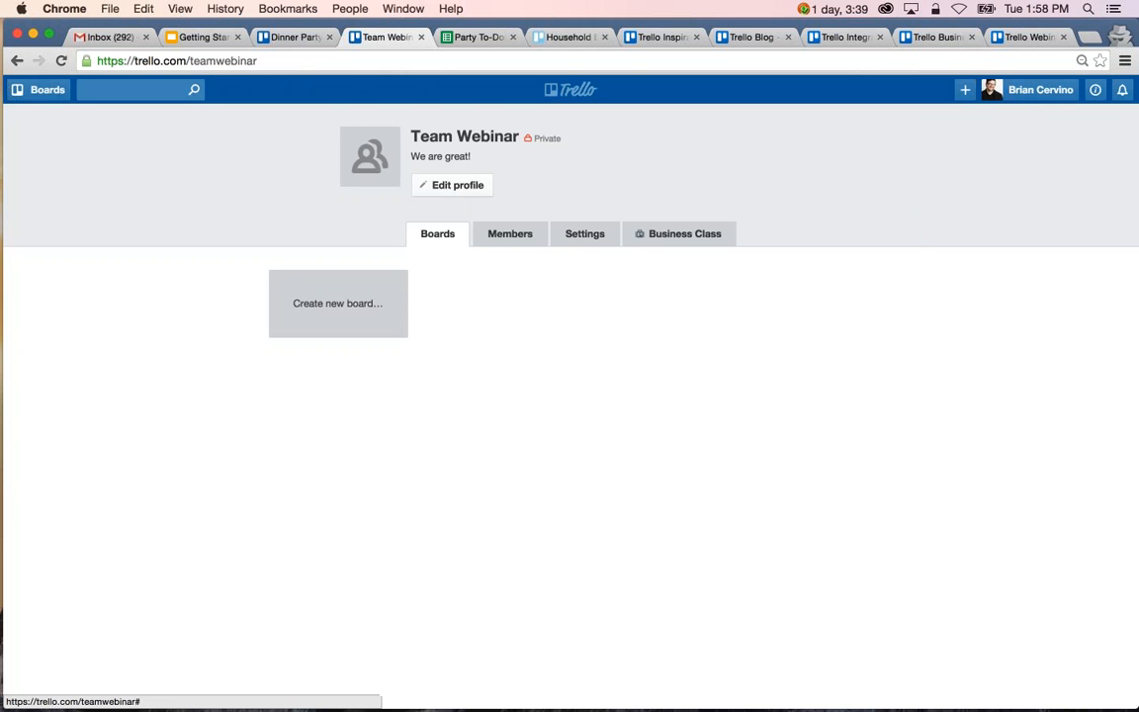
Generate a shareable invite link for the Team Webinar members and select the whole link.
click(505, 237)
click(826, 282)
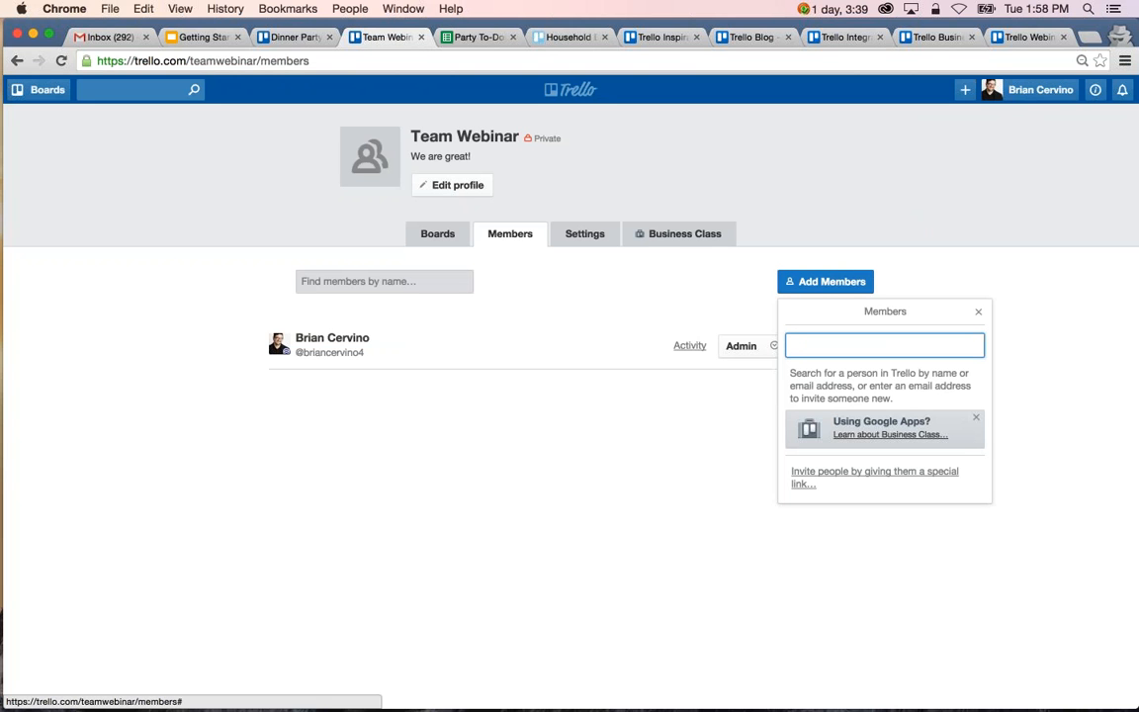
click(848, 475)
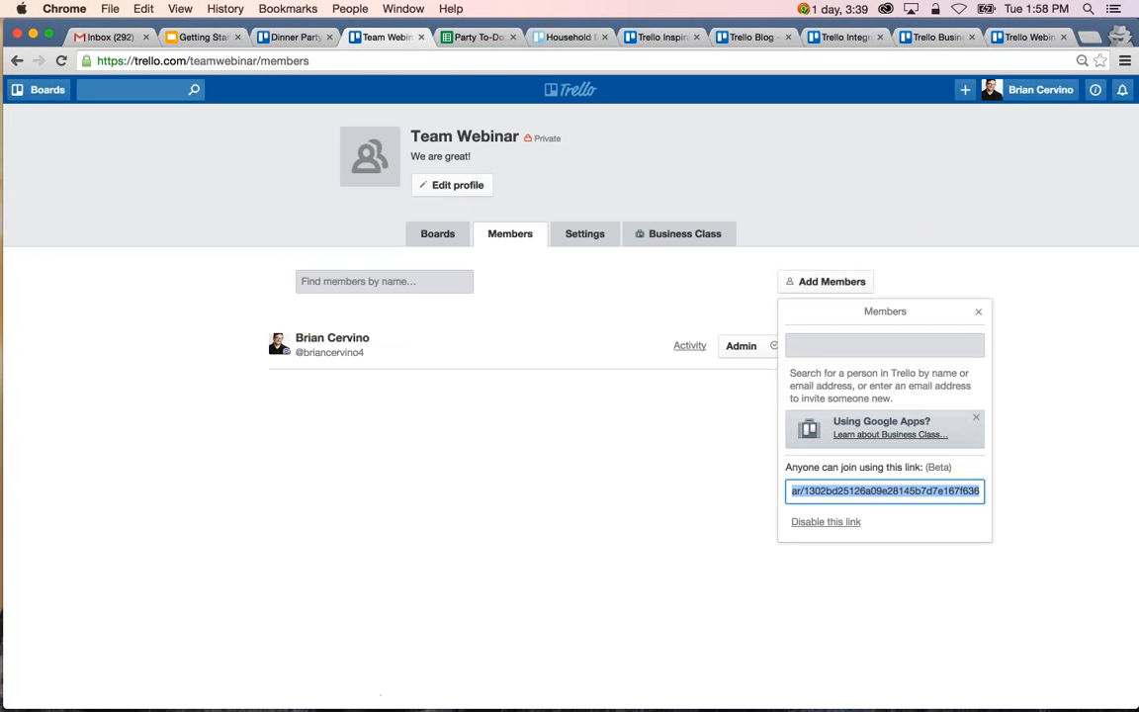
click(925, 488)
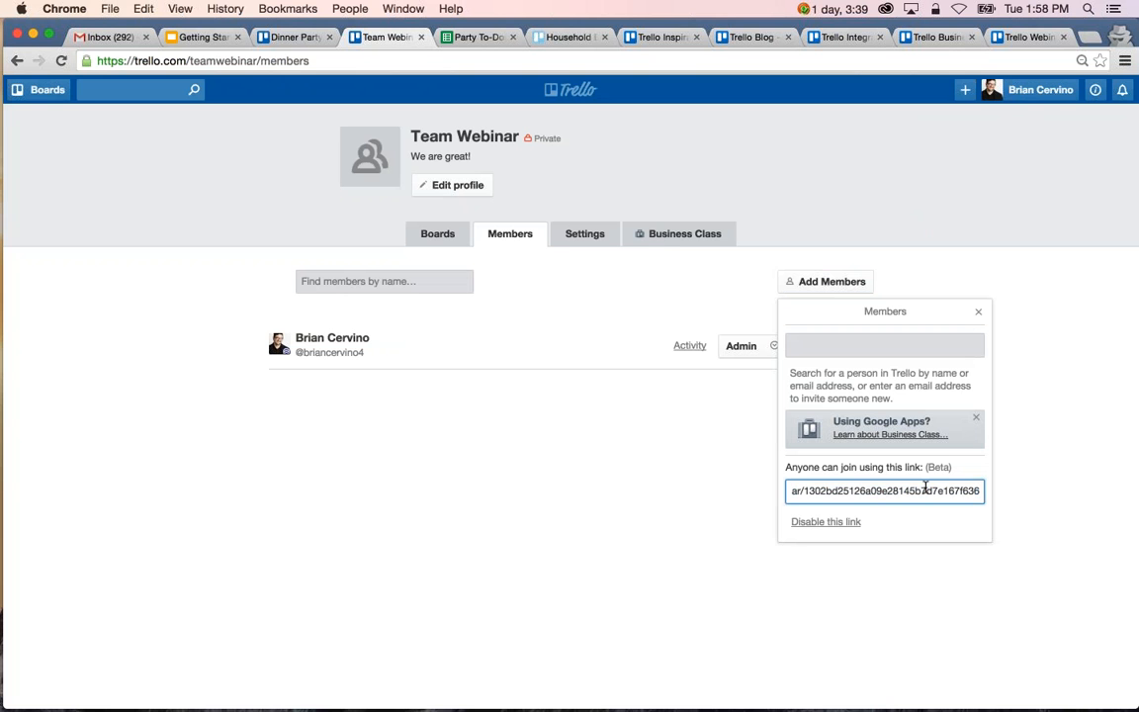
triple_click(925, 488)
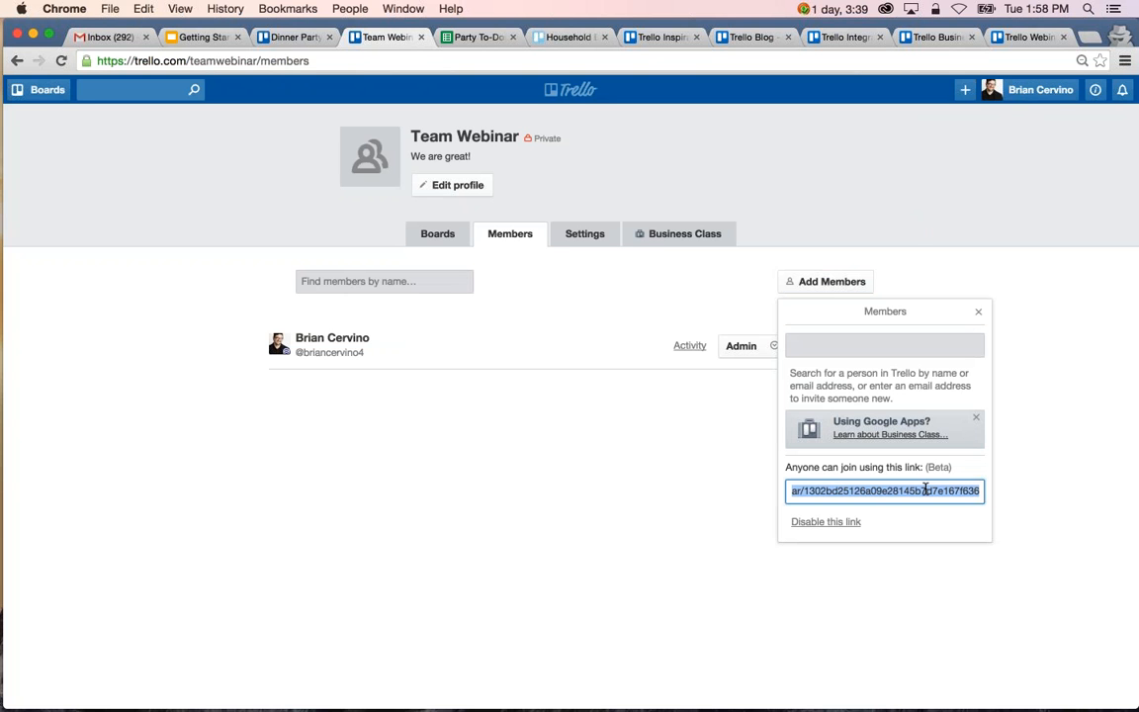
Find an existing Trello user by name and add them to Team Webinar.
click(827, 347)
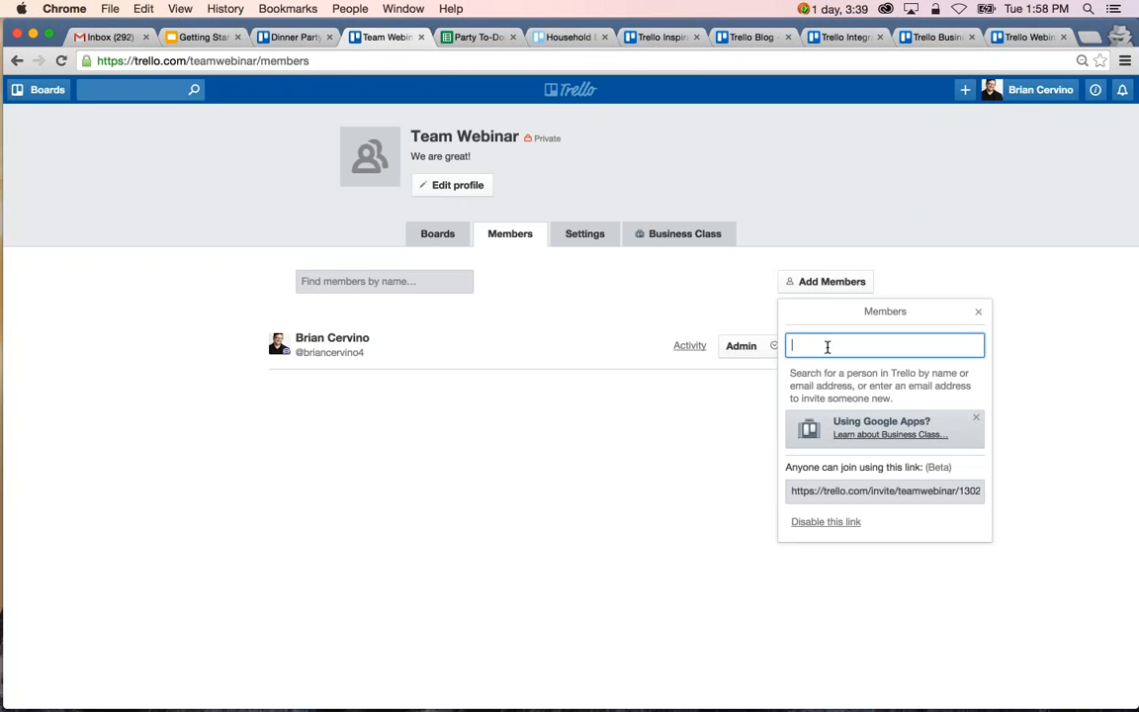
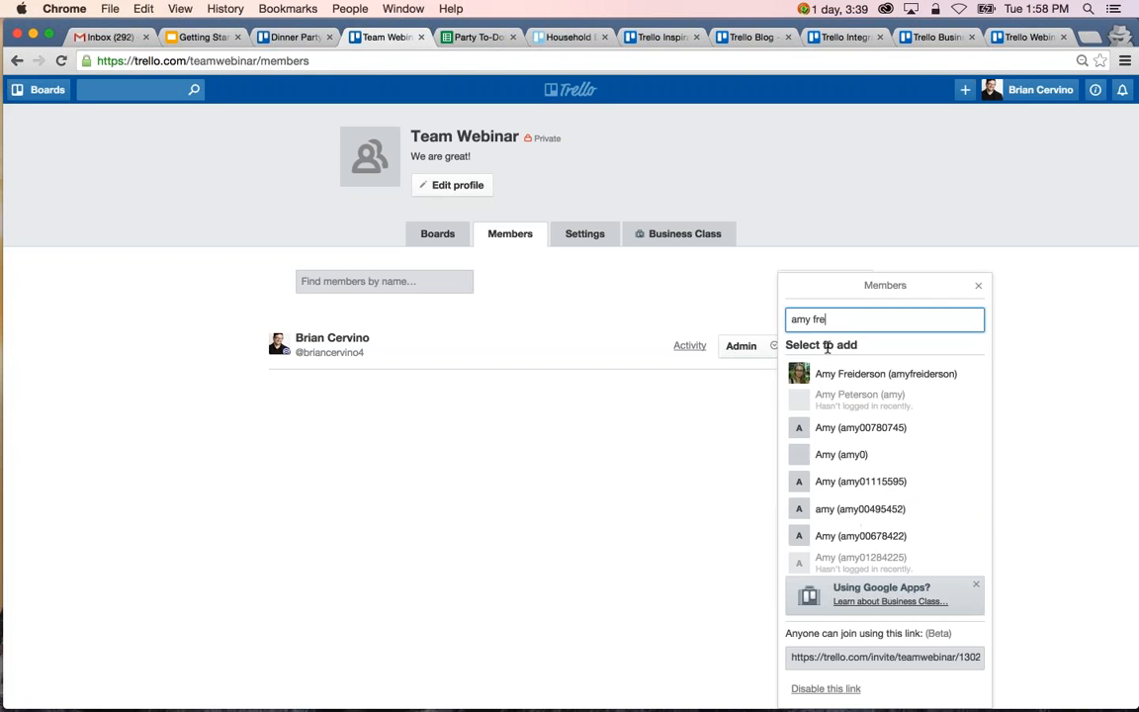
click(820, 371)
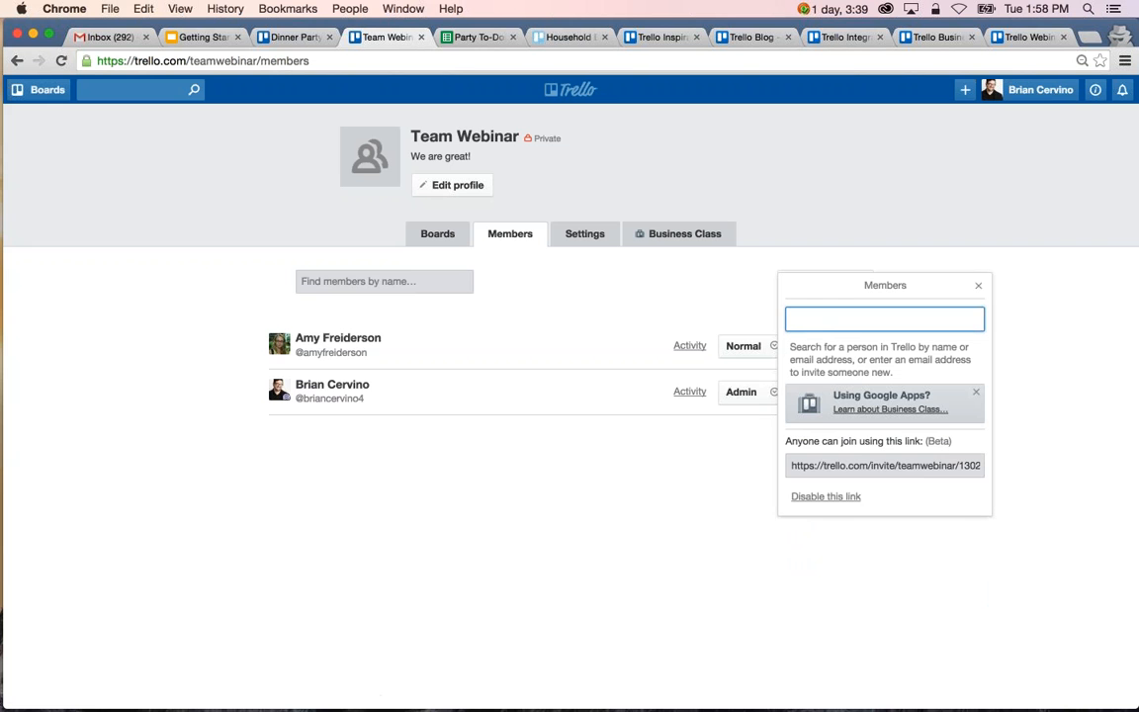
Invite a new person to Team Webinar by entering their e-mail address and sending the invitation.
text(teammember@company.com)
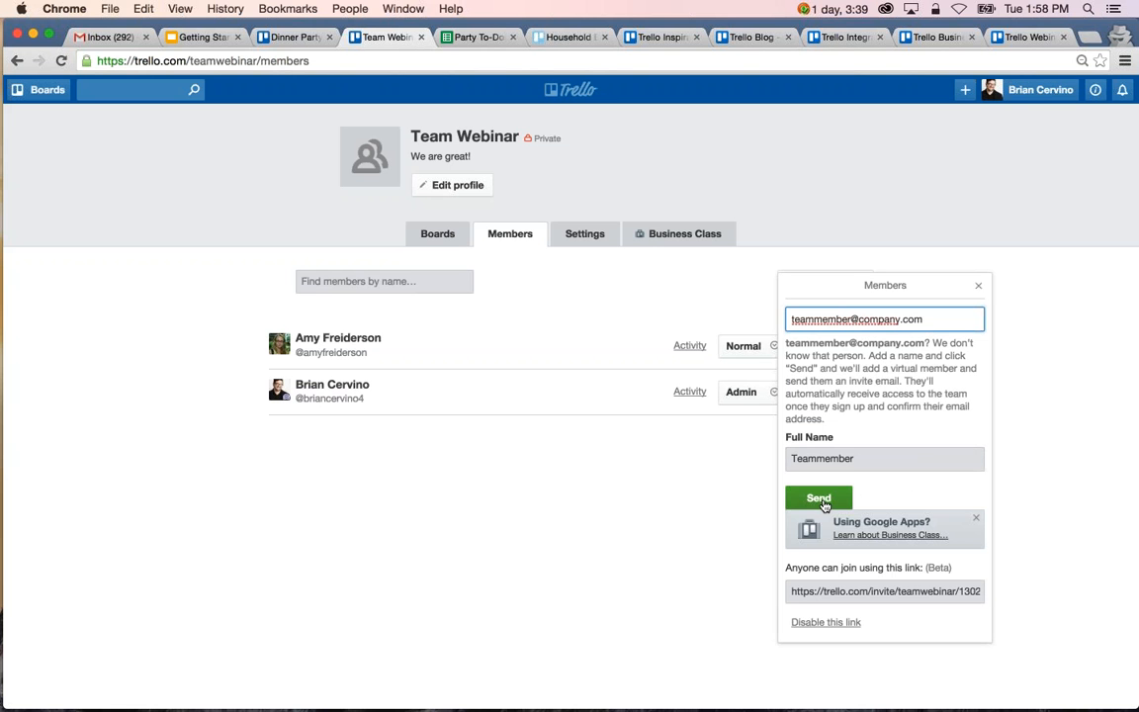
click(821, 499)
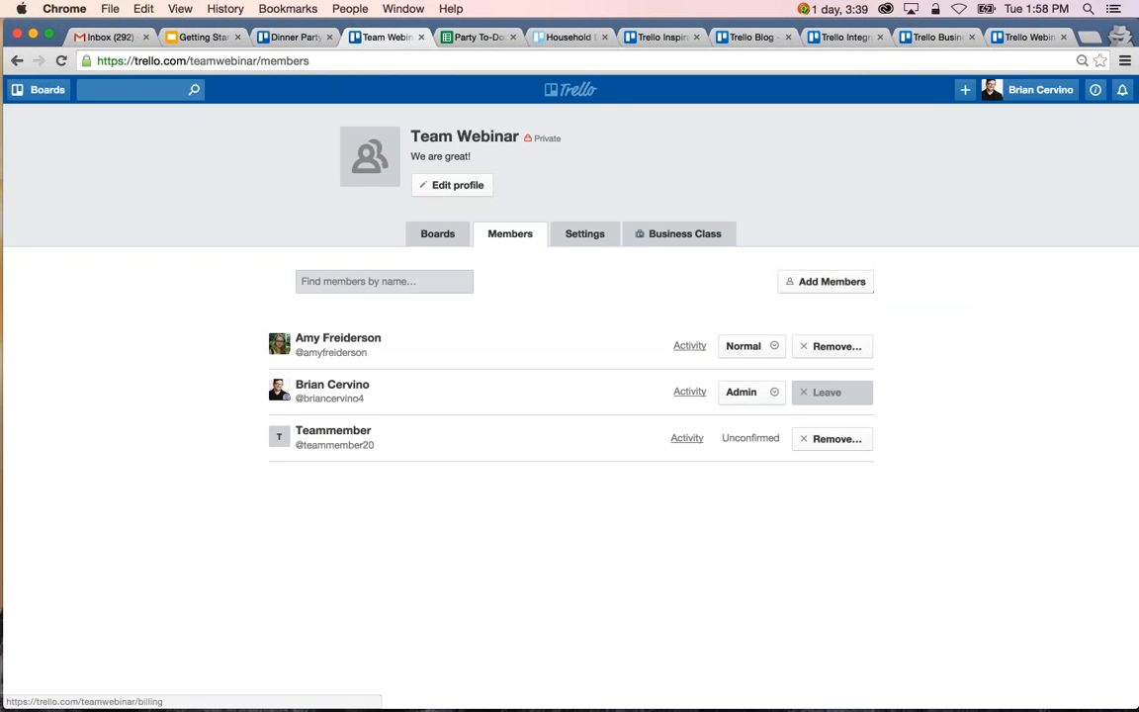
From the boards overview, open the Taco's Team boards page in a separate browser tab and look through its boards.
click(286, 38)
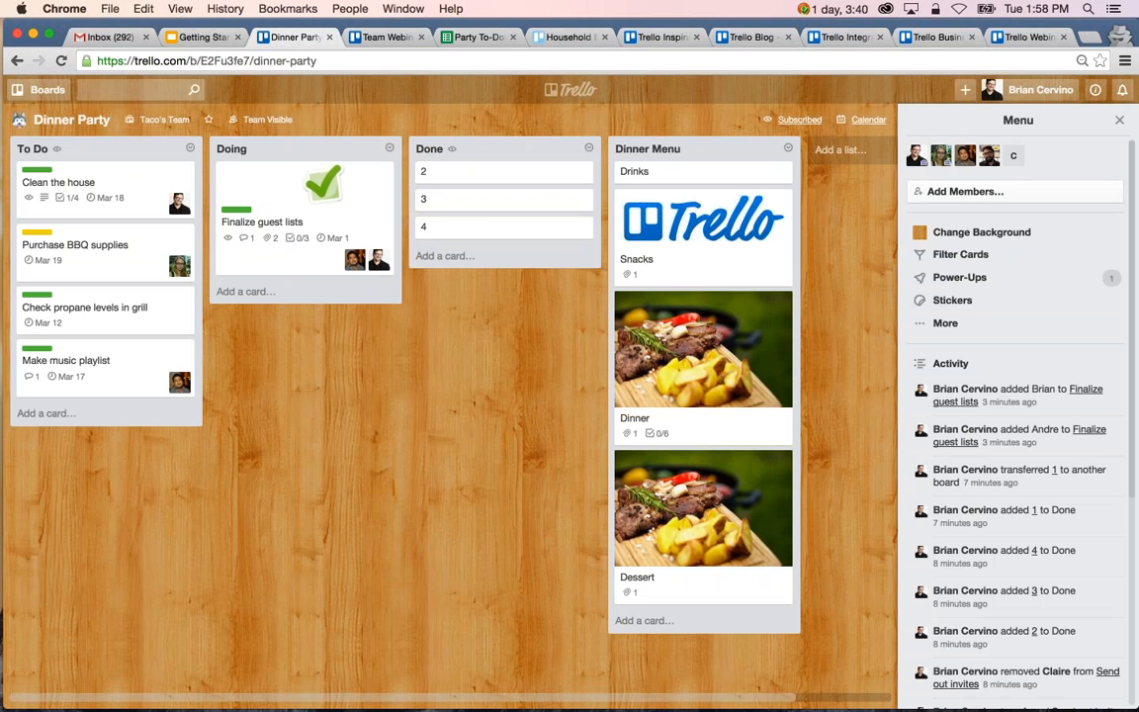
click(561, 38)
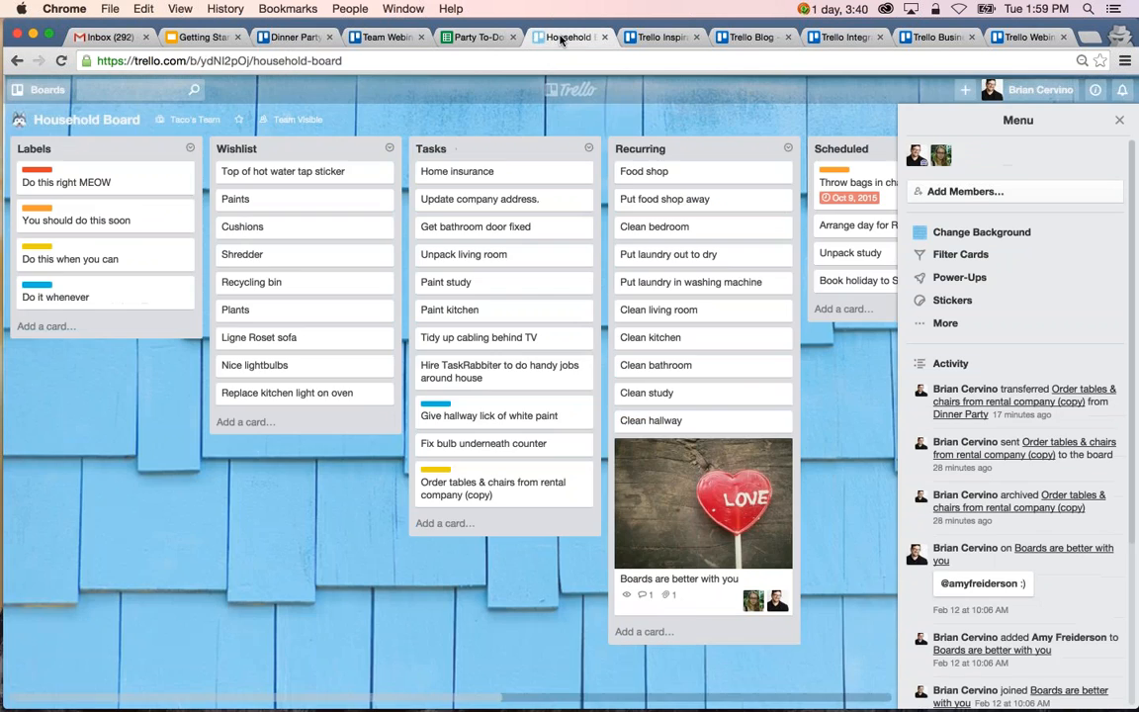
click(500, 83)
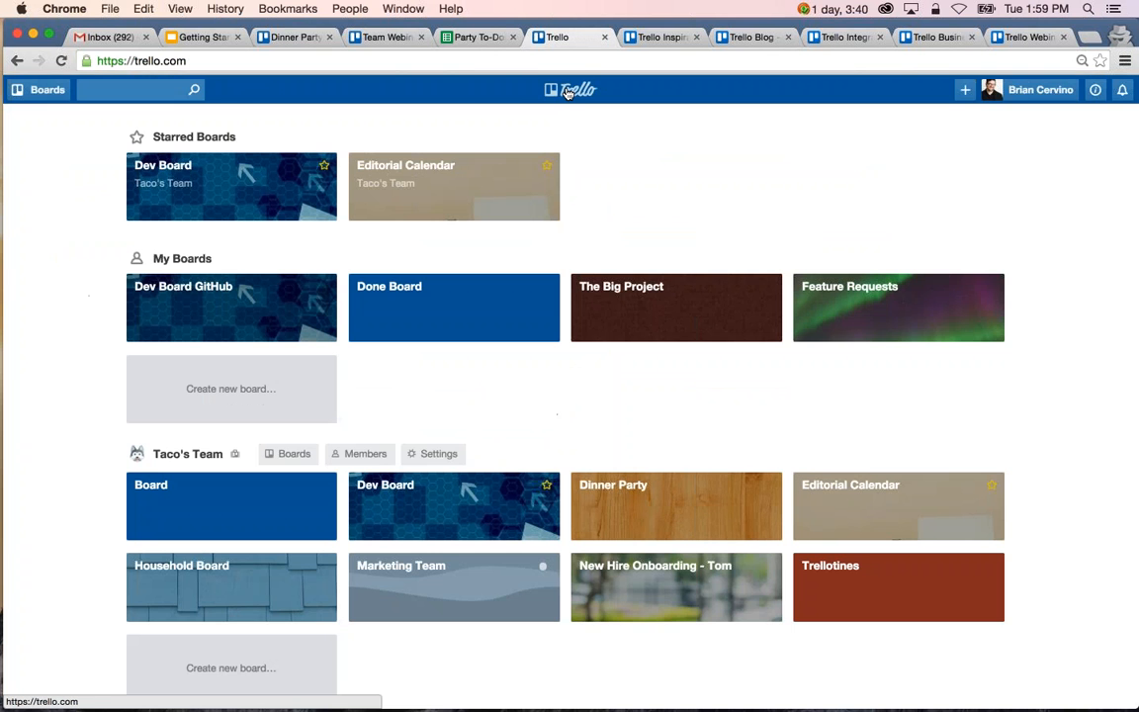
scroll(594, 445, down, 2)
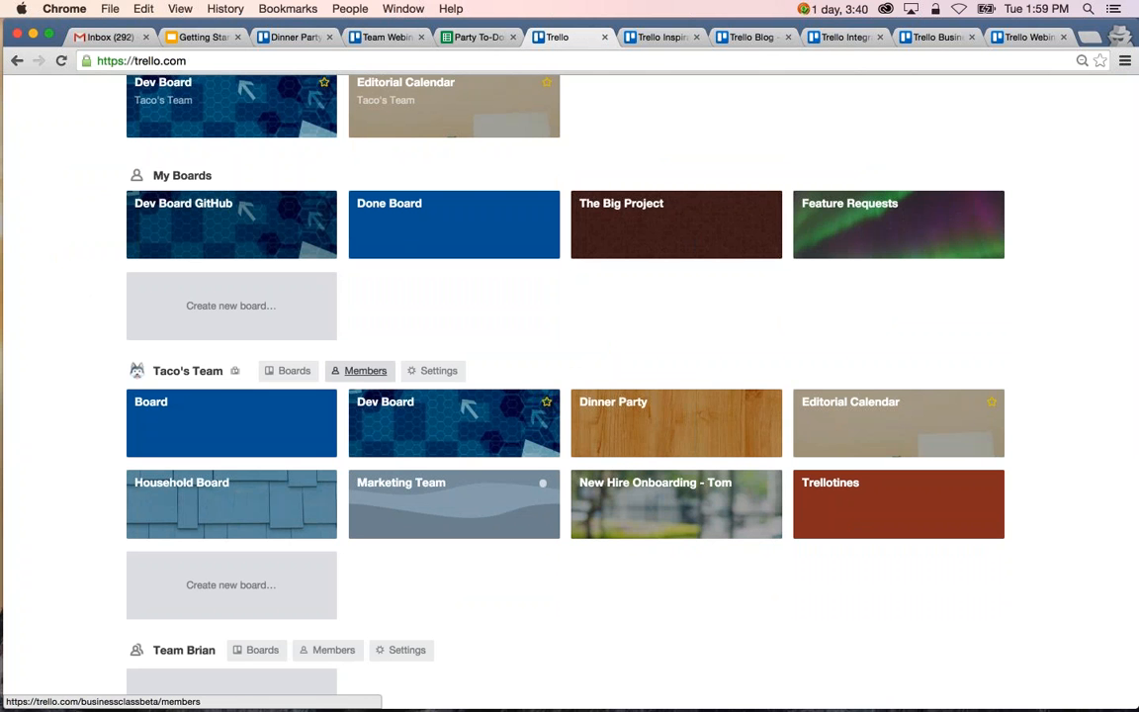
right_click(289, 371)
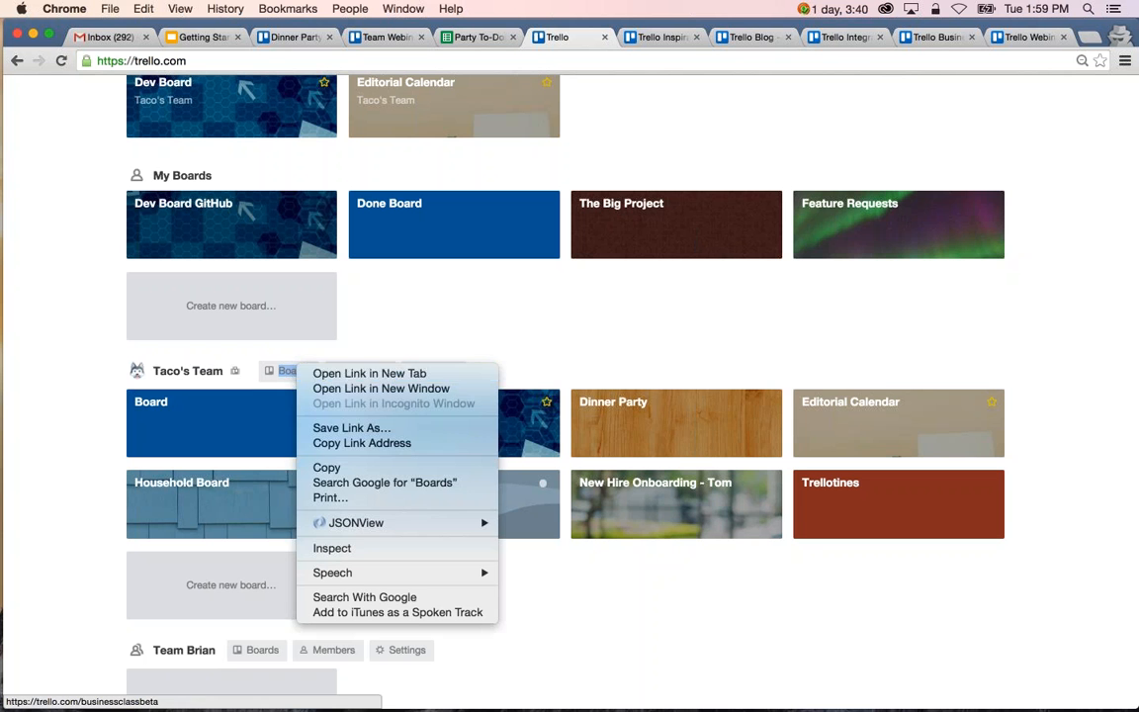
click(314, 373)
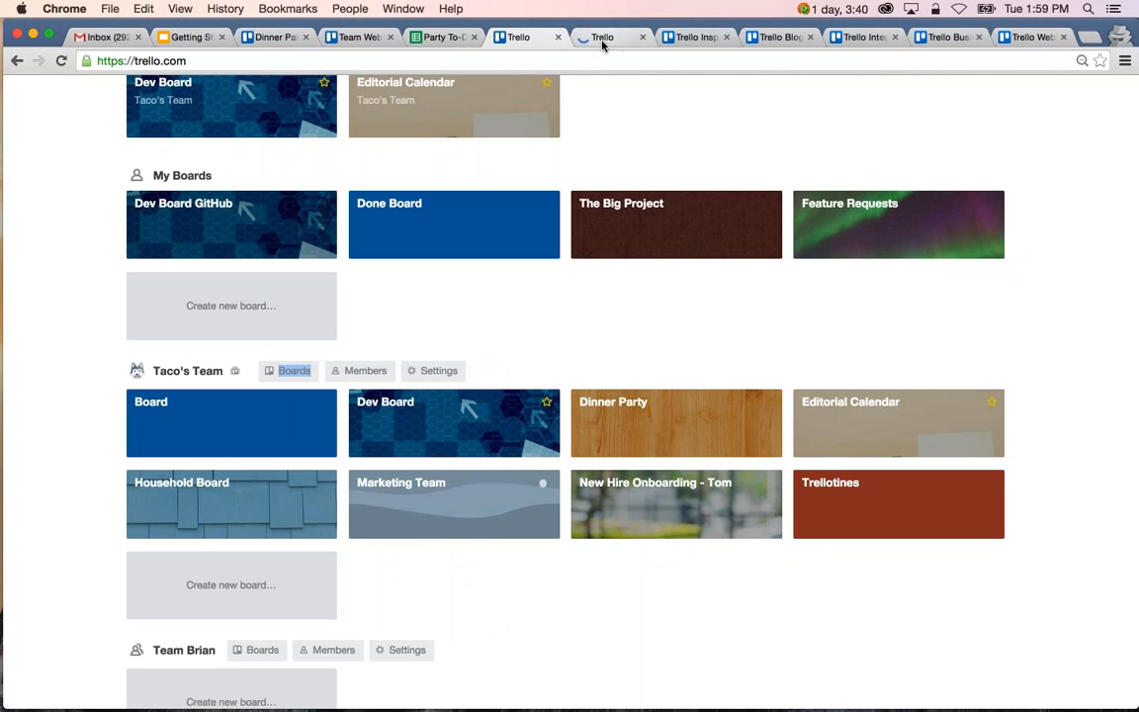
click(602, 38)
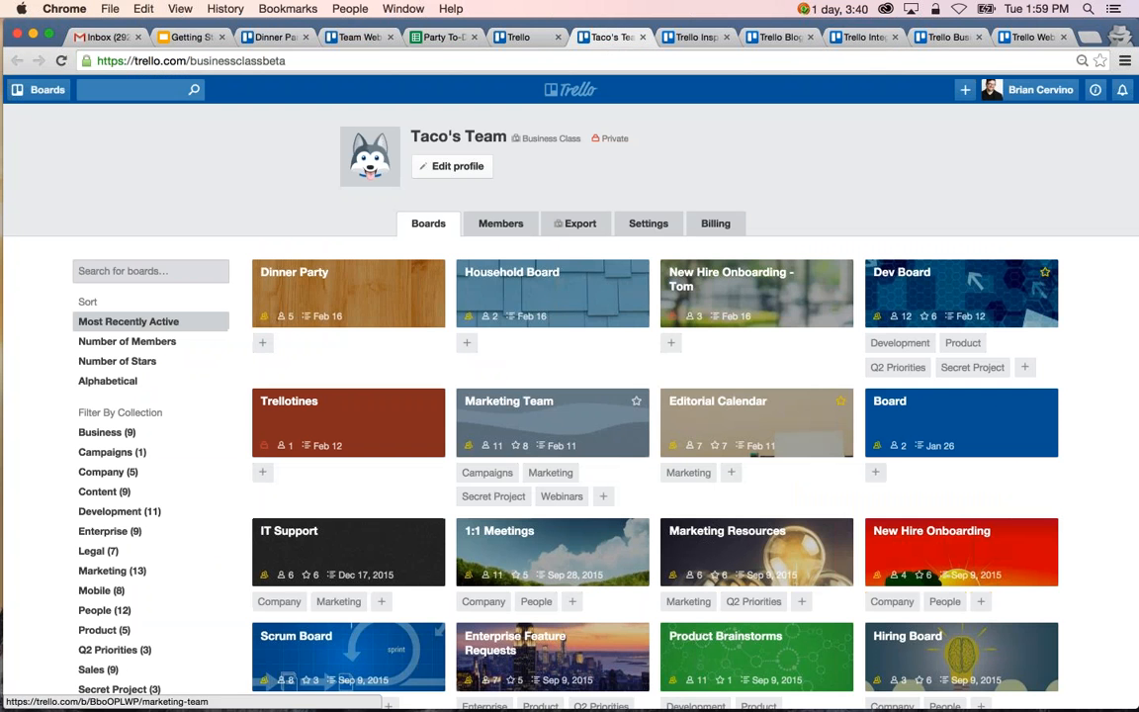
scroll(552, 415, down, 5)
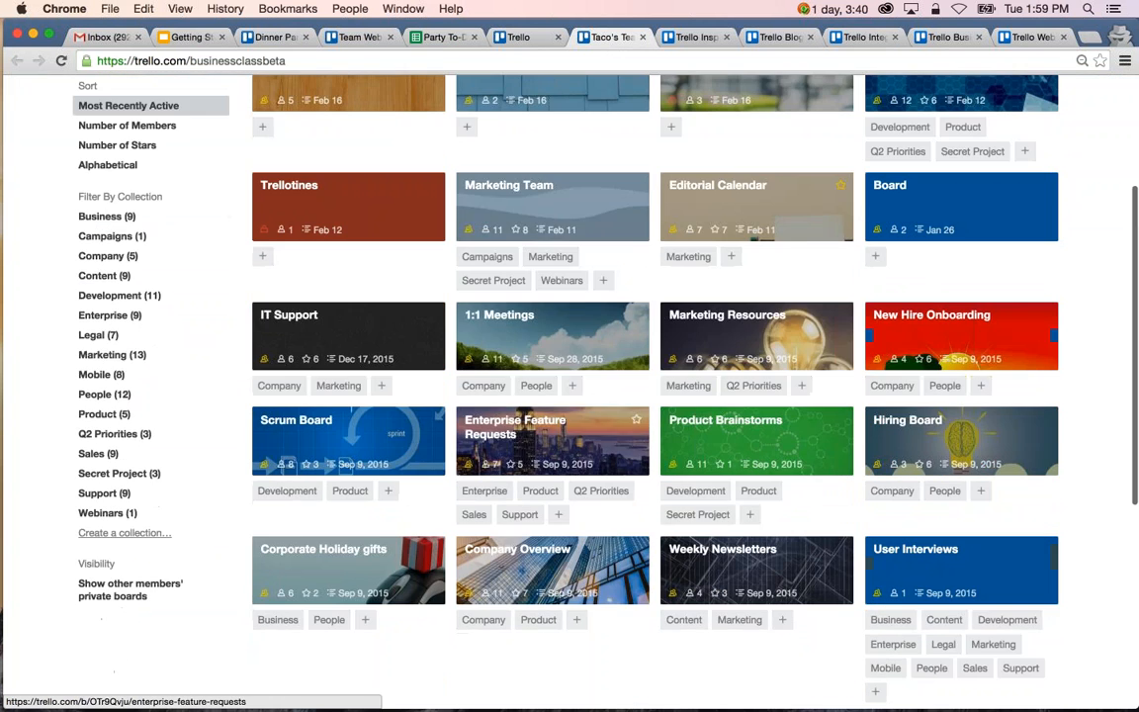
scroll(553, 415, up, 5)
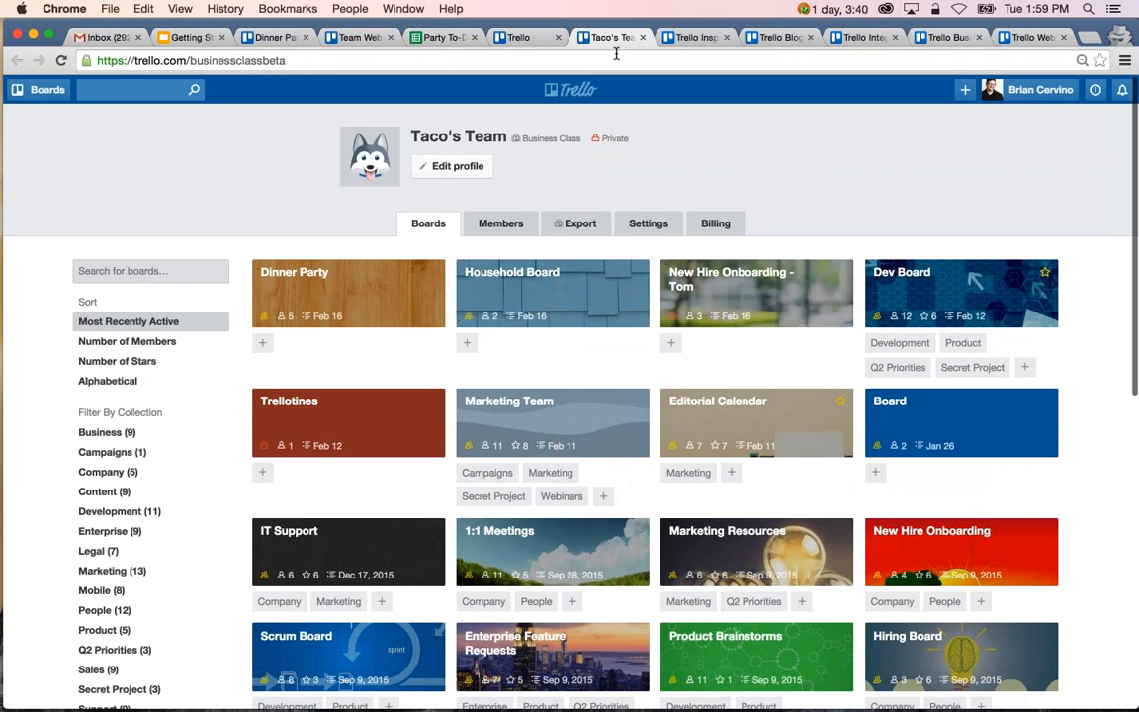
Return to the boards overview and open the Trello Webinars team's New Hire Onboarding board.
click(577, 90)
scroll(454, 495, down, 10)
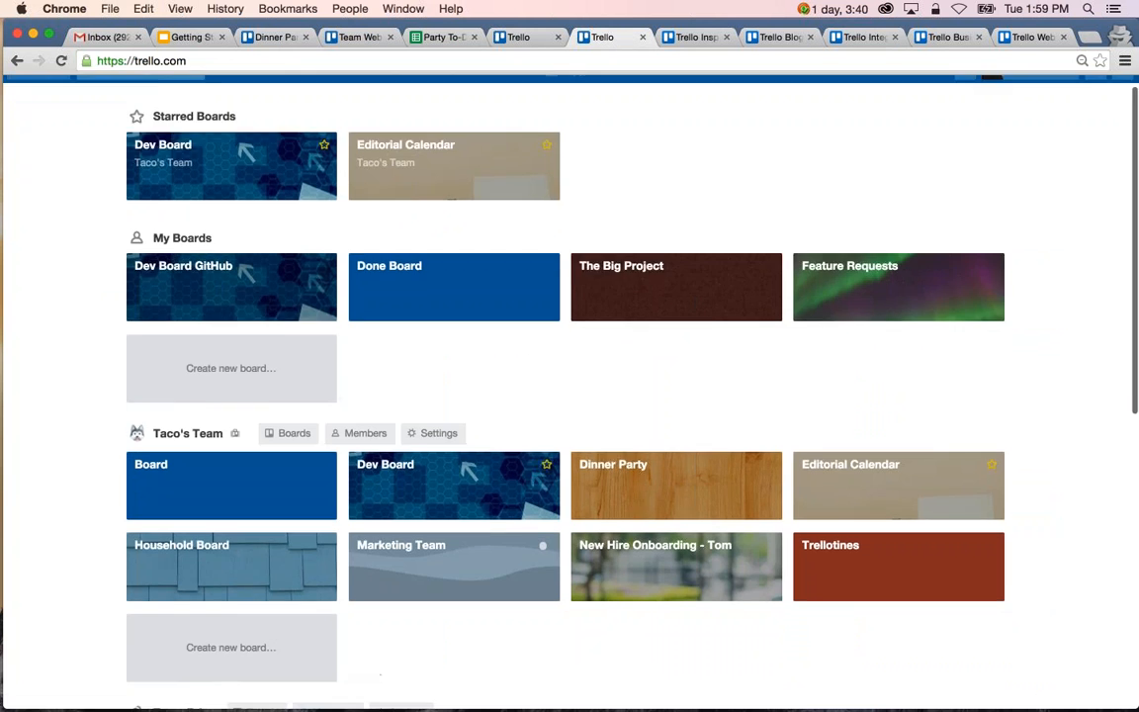
click(454, 517)
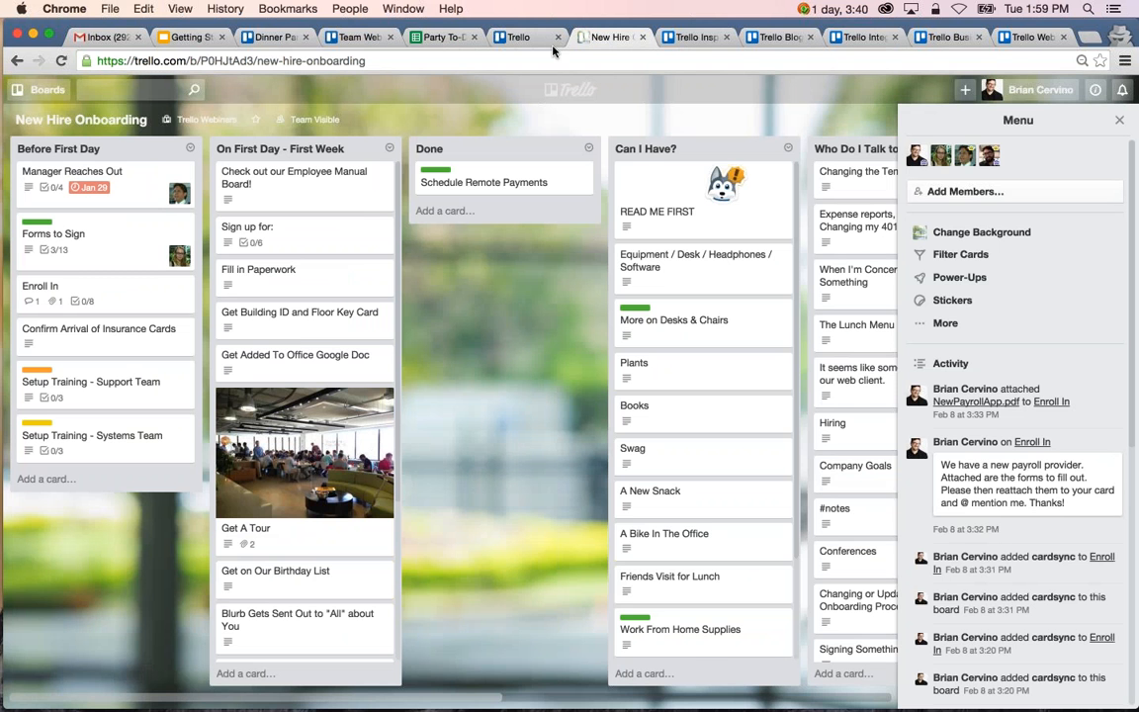
In the other Trello browser tab, open the Taco's Team copy of the New Hire Onboarding board made for an individual hire.
click(494, 38)
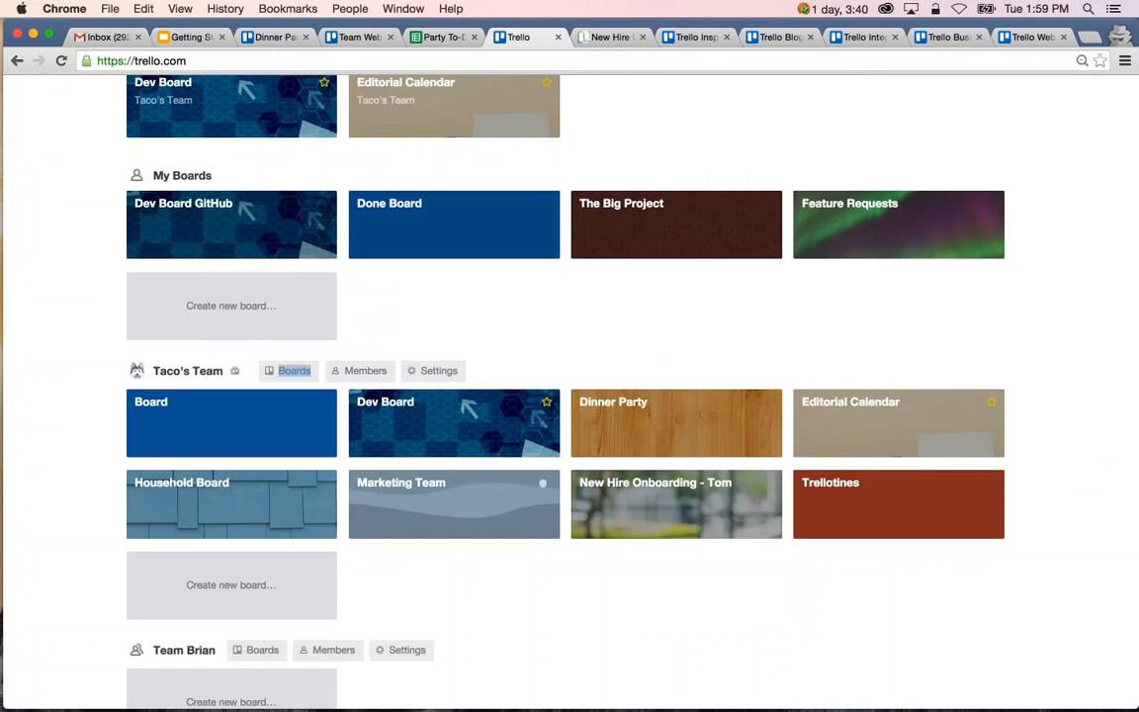
scroll(632, 474, up, 2)
scroll(633, 474, down, 2)
right_click(634, 483)
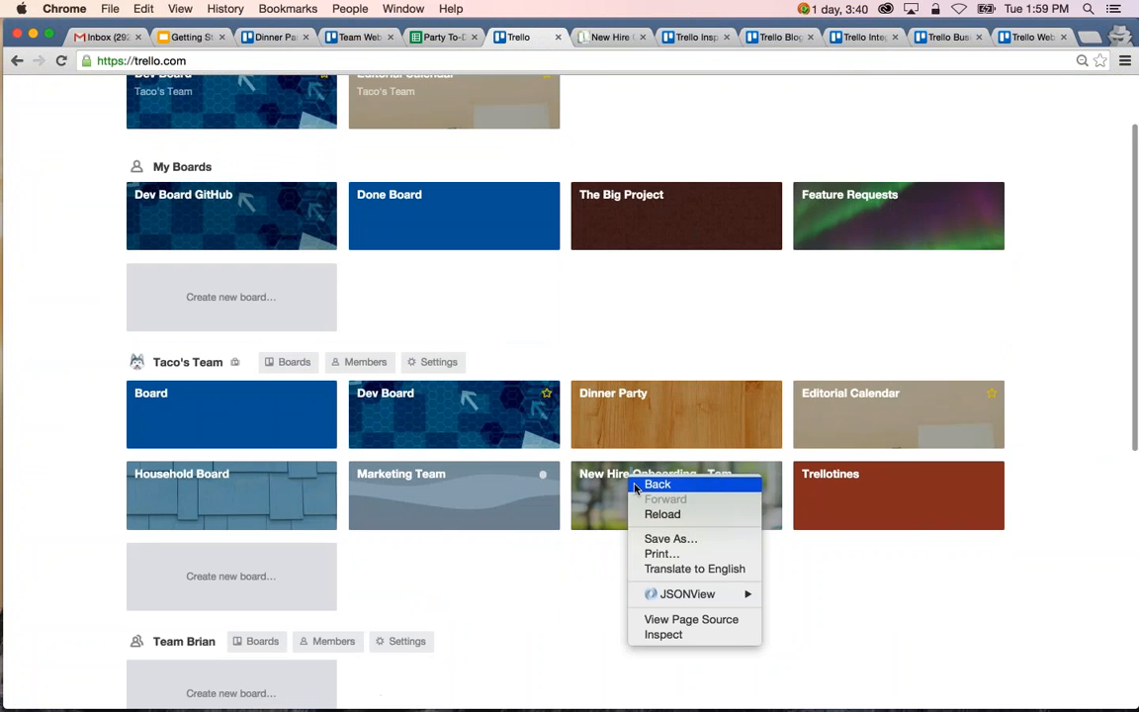
key(Escape)
click(571, 447)
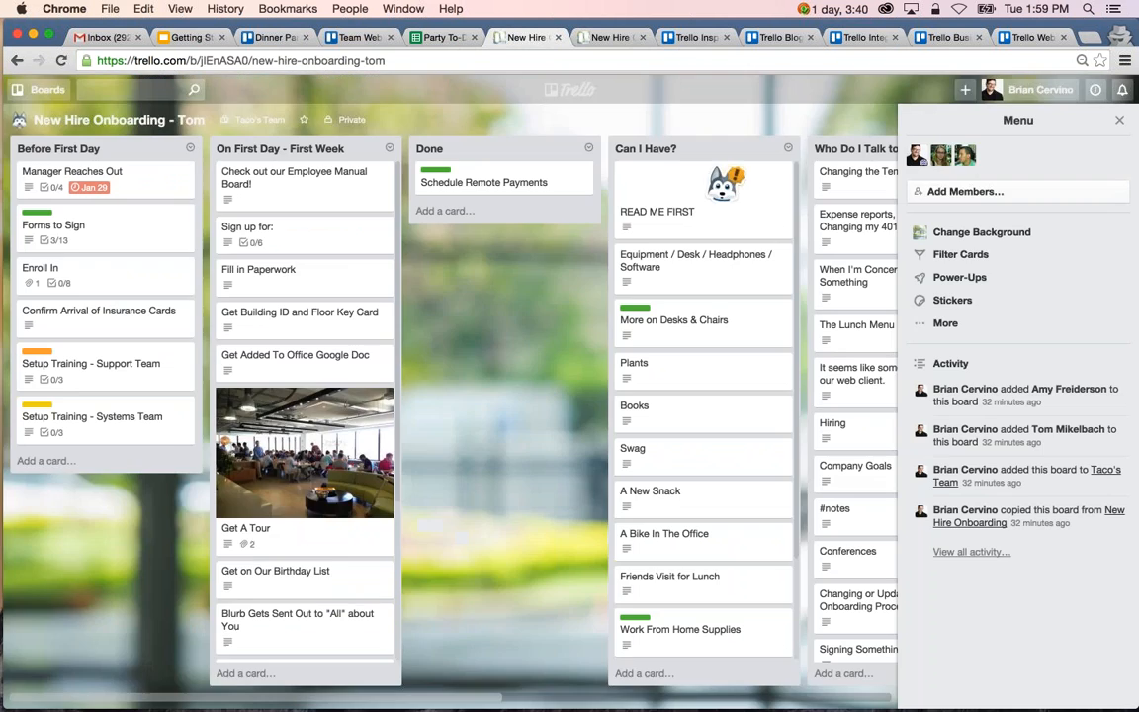
Switch to the original New Hire Onboarding board and look through its recent activity.
click(598, 37)
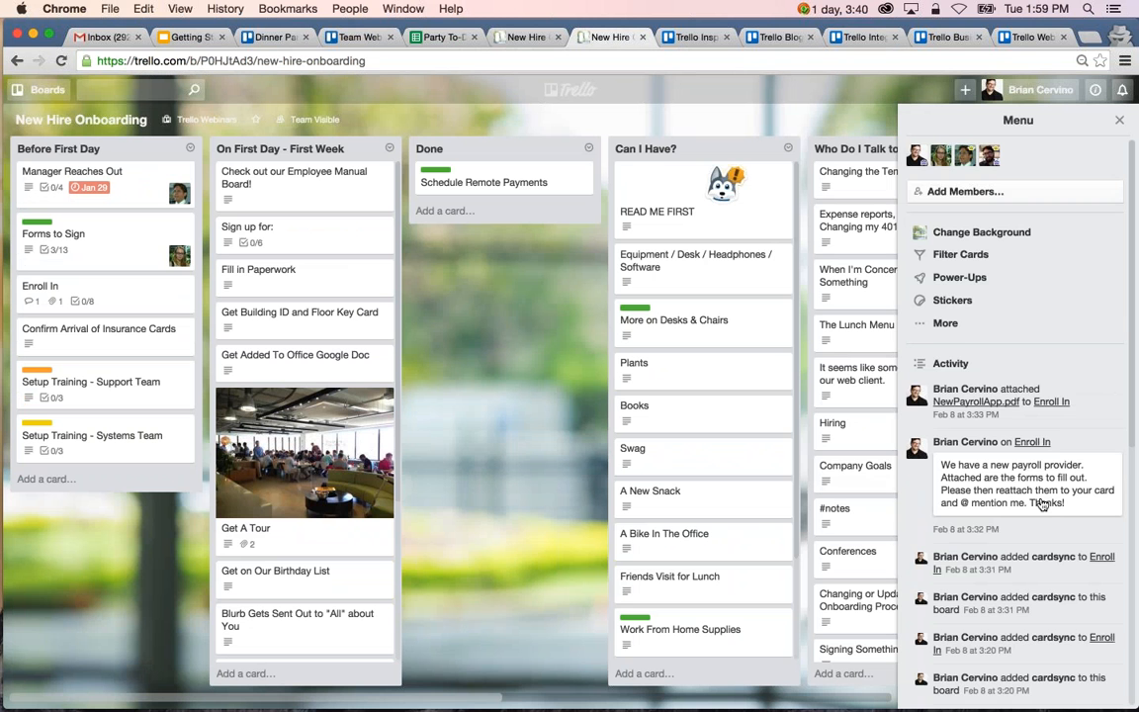
scroll(1043, 505, down, 2)
scroll(1043, 505, up, 1)
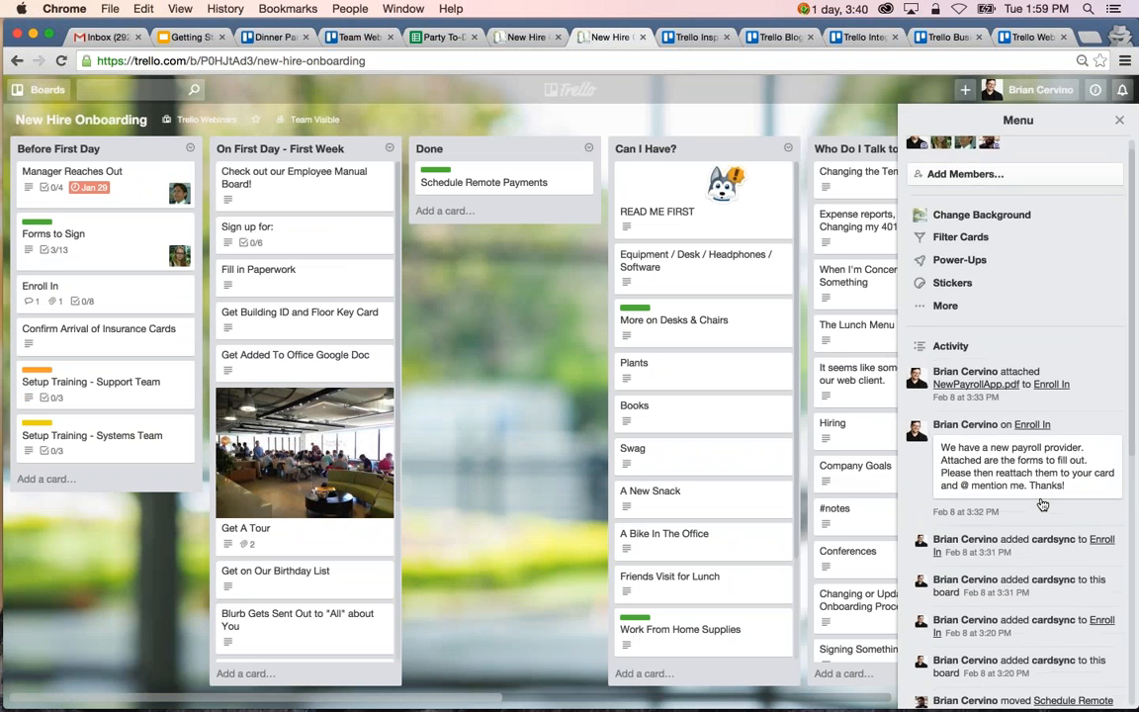
scroll(1043, 504, down, 1)
scroll(1043, 504, down, 4)
scroll(1043, 504, up, 6)
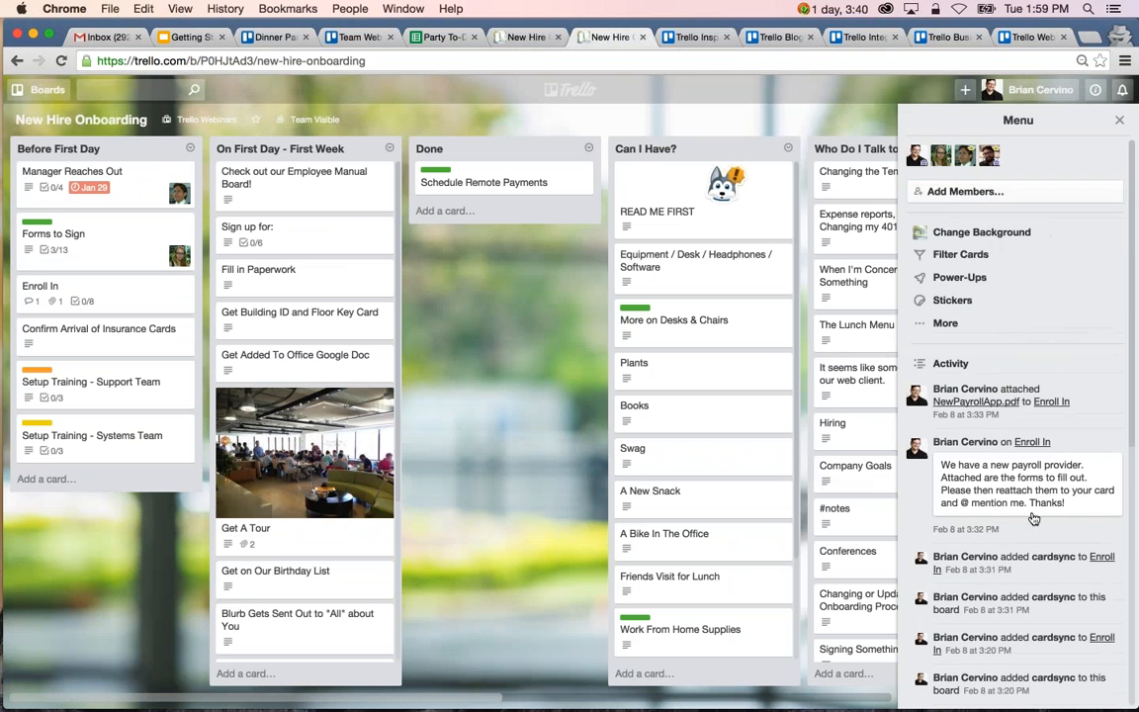
Compare the individual hire's onboarding board with the original New Hire Onboarding board, ending on the original.
click(524, 36)
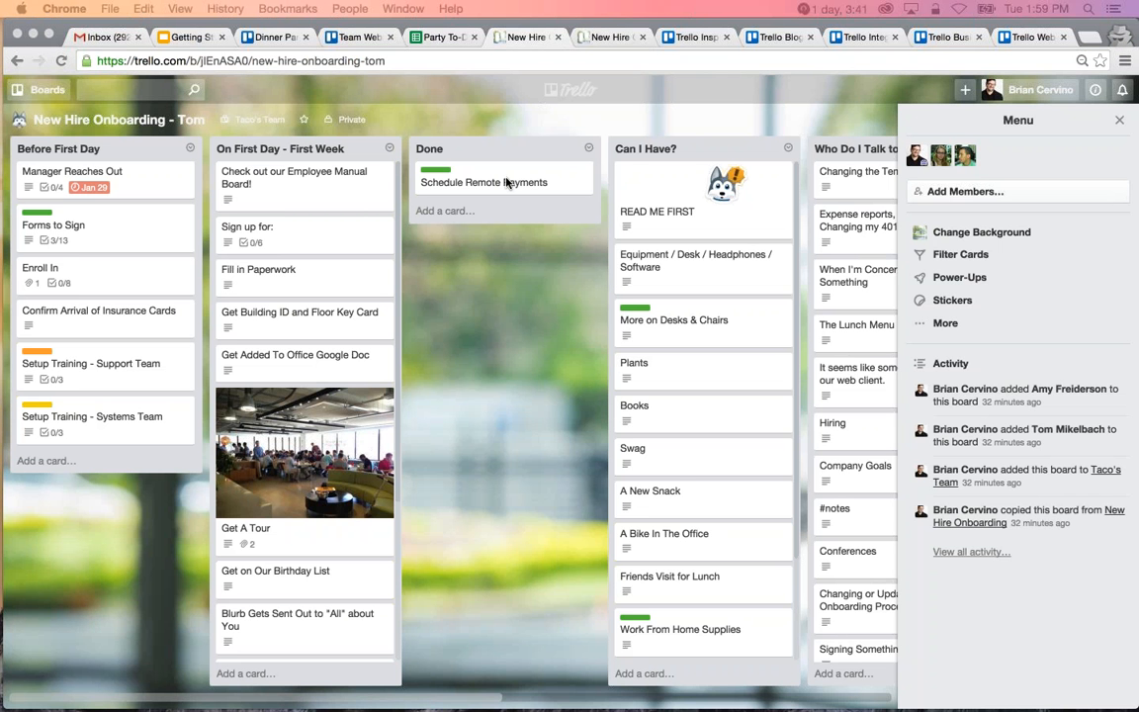
click(603, 40)
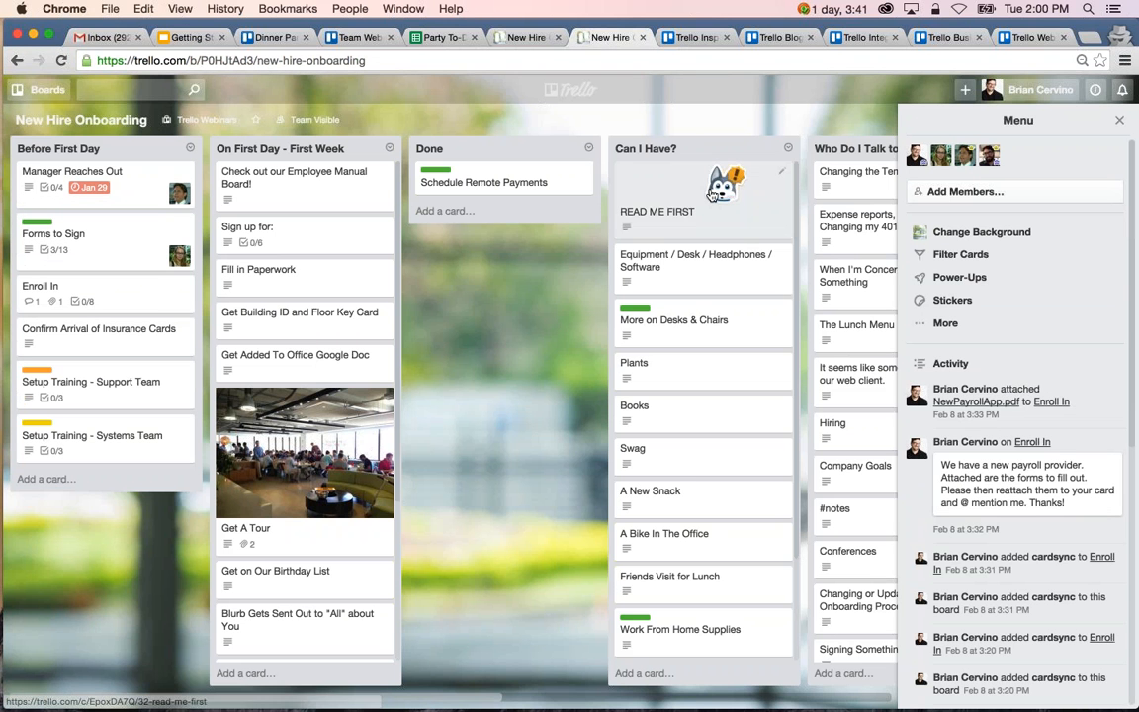
click(522, 39)
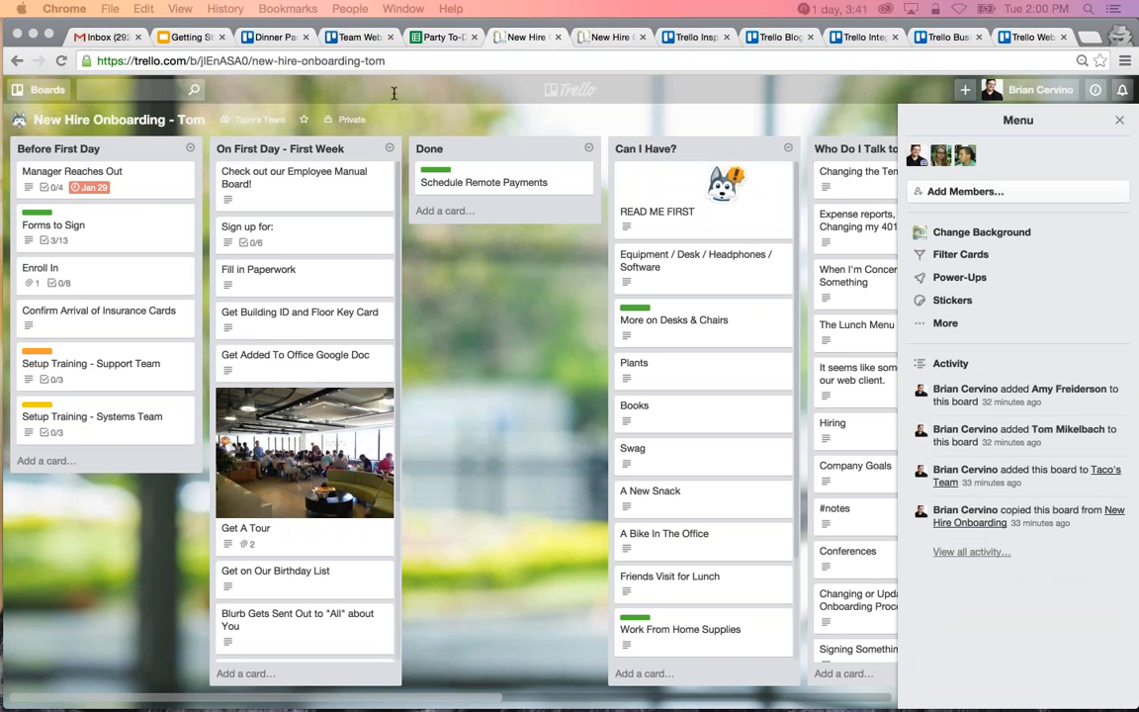
click(607, 37)
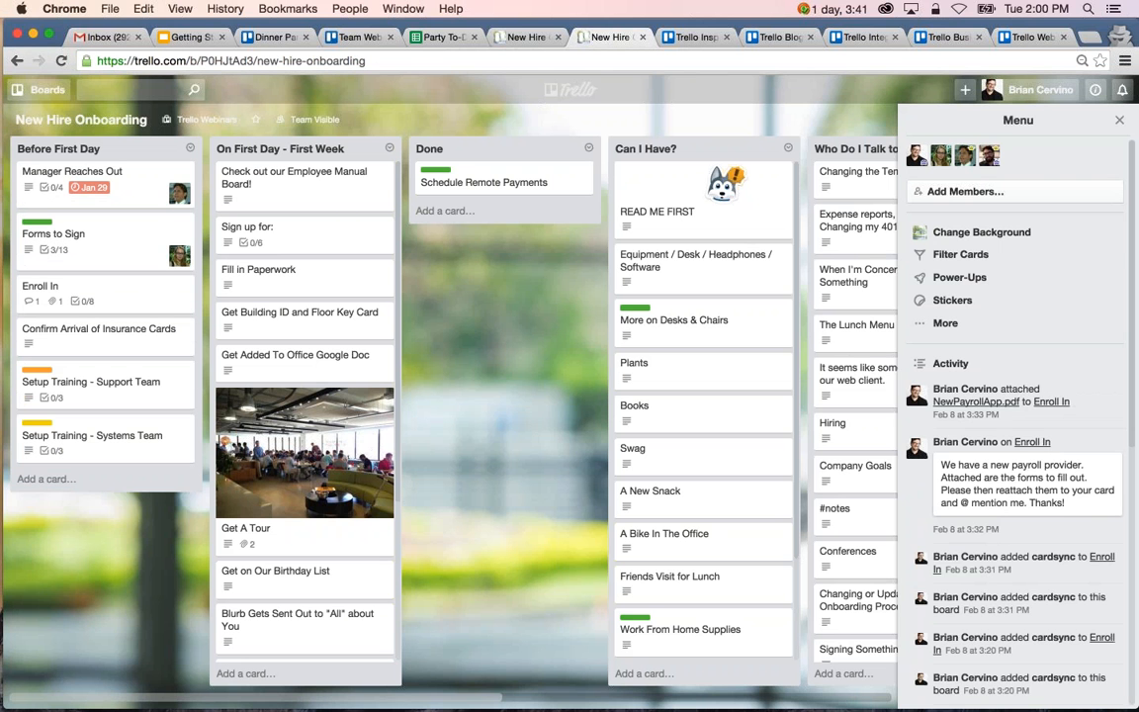
Check which team the New Hire Onboarding board belongs to and open the Trello Webinars team's boards page from the overview.
click(209, 121)
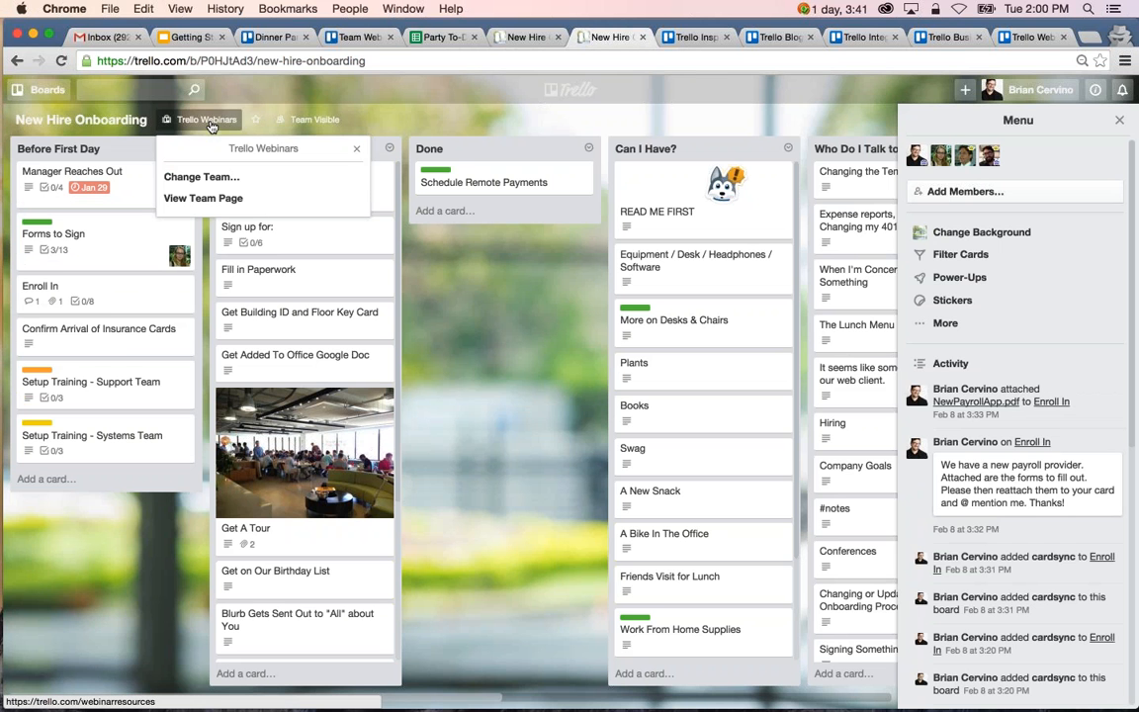
click(557, 93)
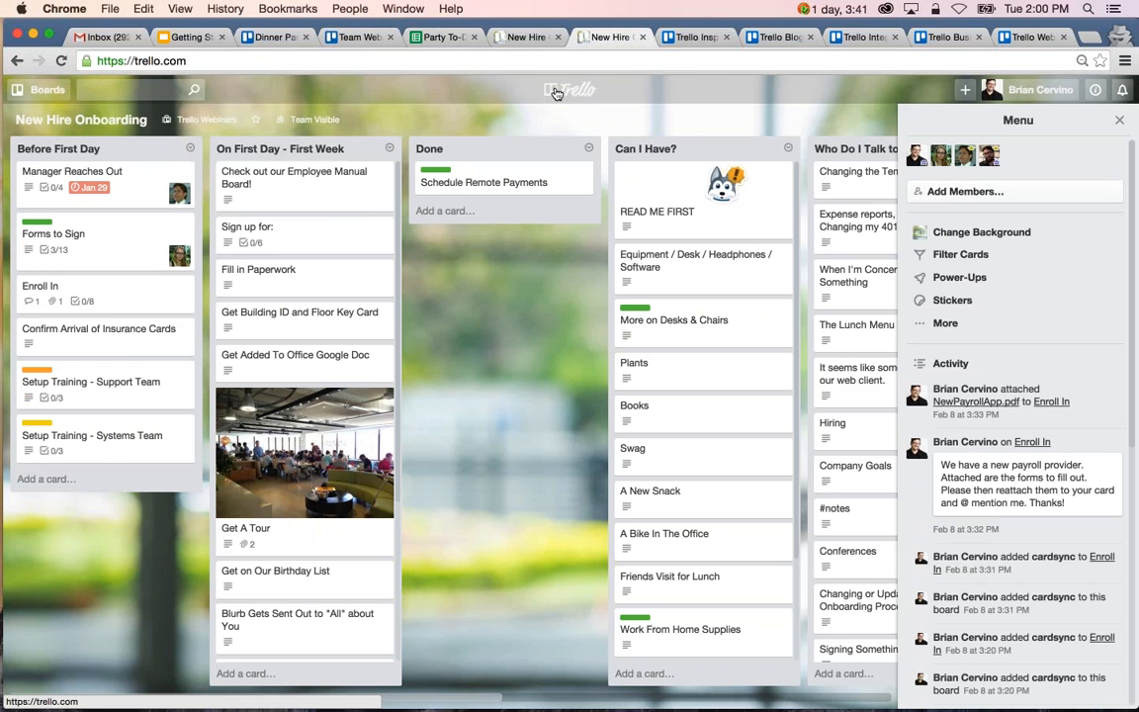
scroll(485, 440, down, 6)
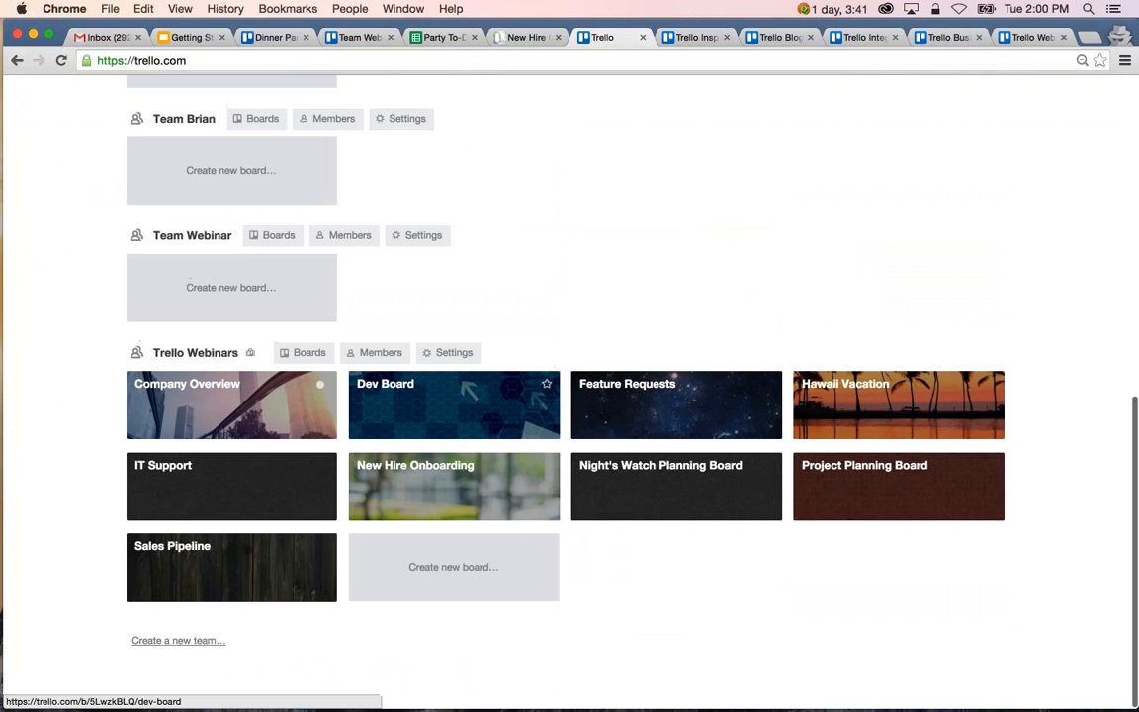
scroll(307, 402, up, 1)
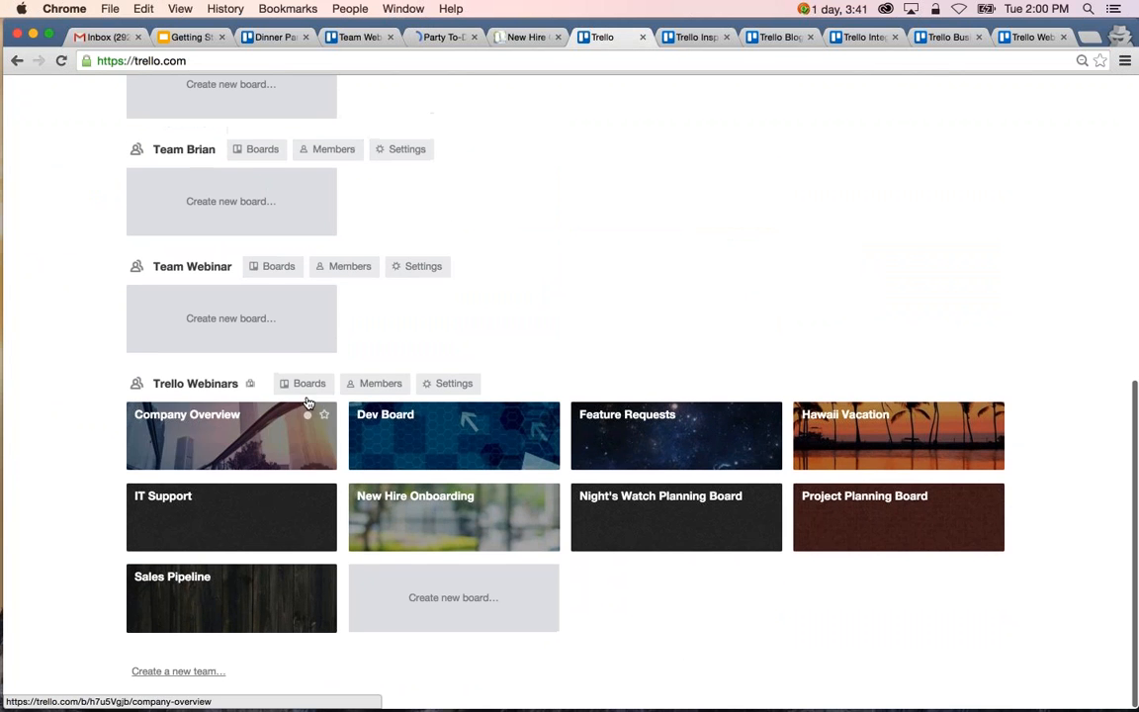
click(306, 384)
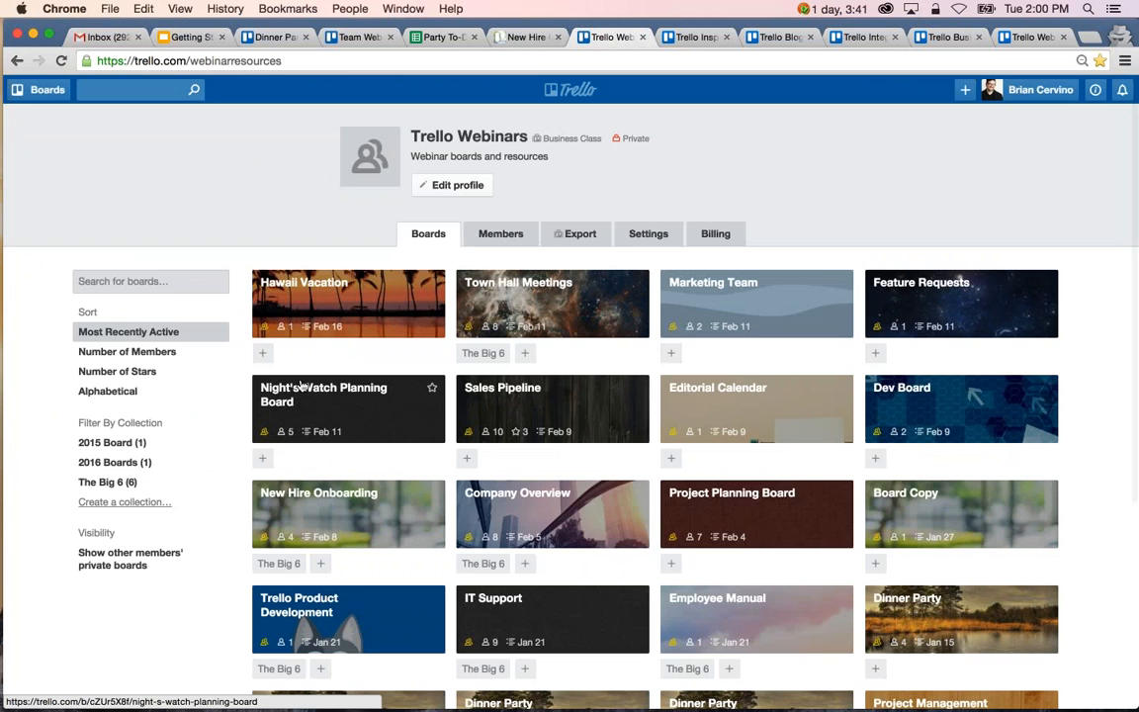
Open the Marketing Team board and check the Box attachments on the New Android Design card.
click(751, 305)
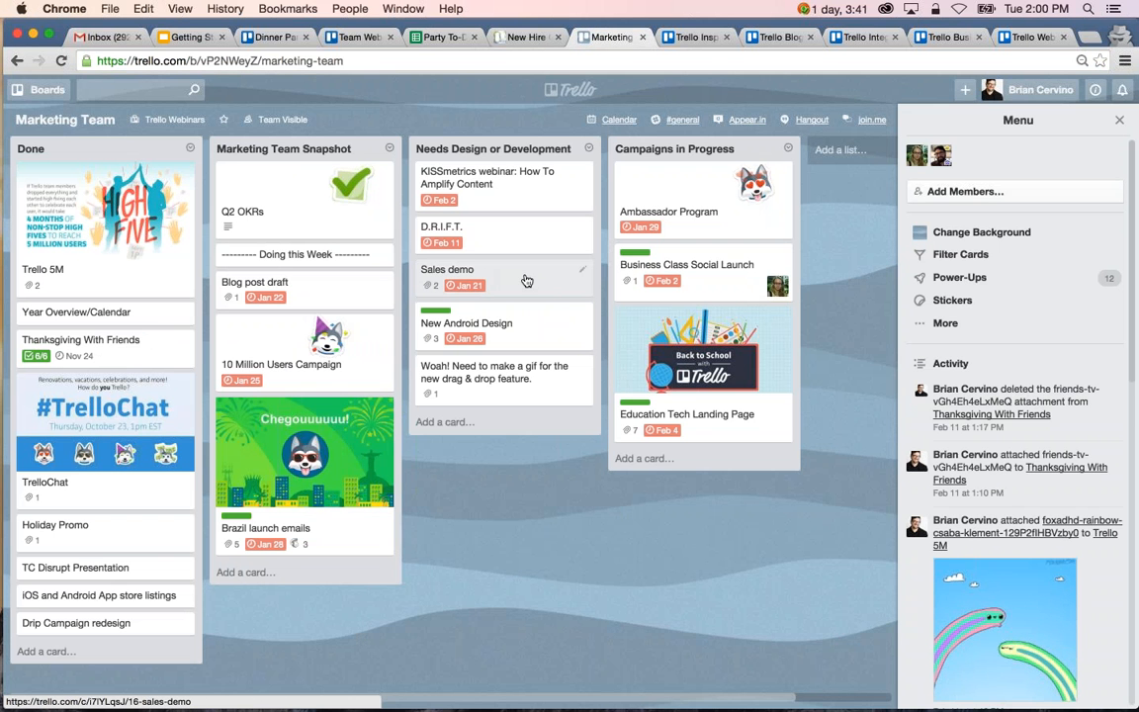
click(494, 323)
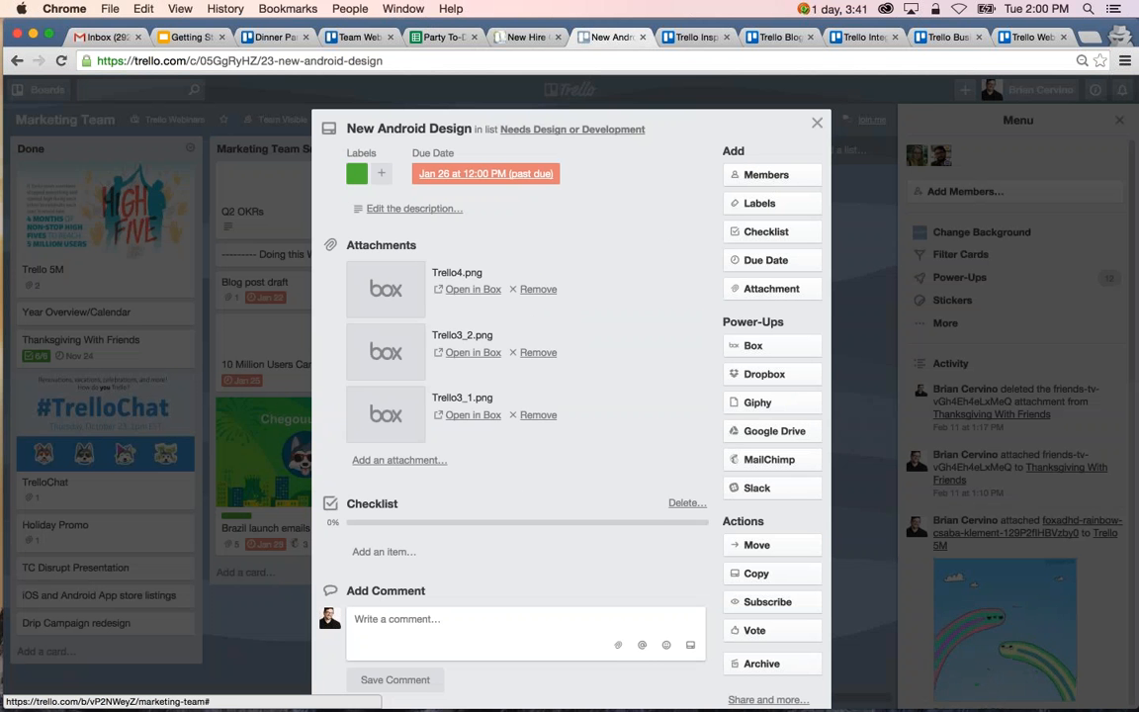
key(Escape)
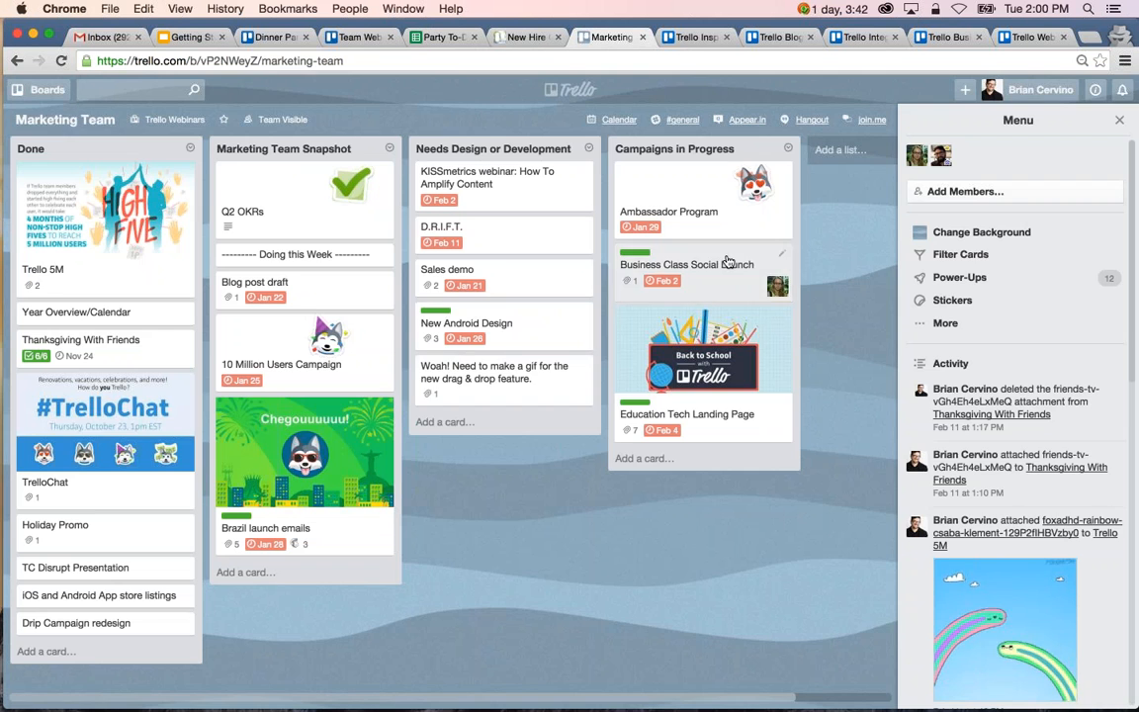
View the Business Class Social Launch card's image attachment in Dropbox, and check which sources the card can attach files from.
click(728, 262)
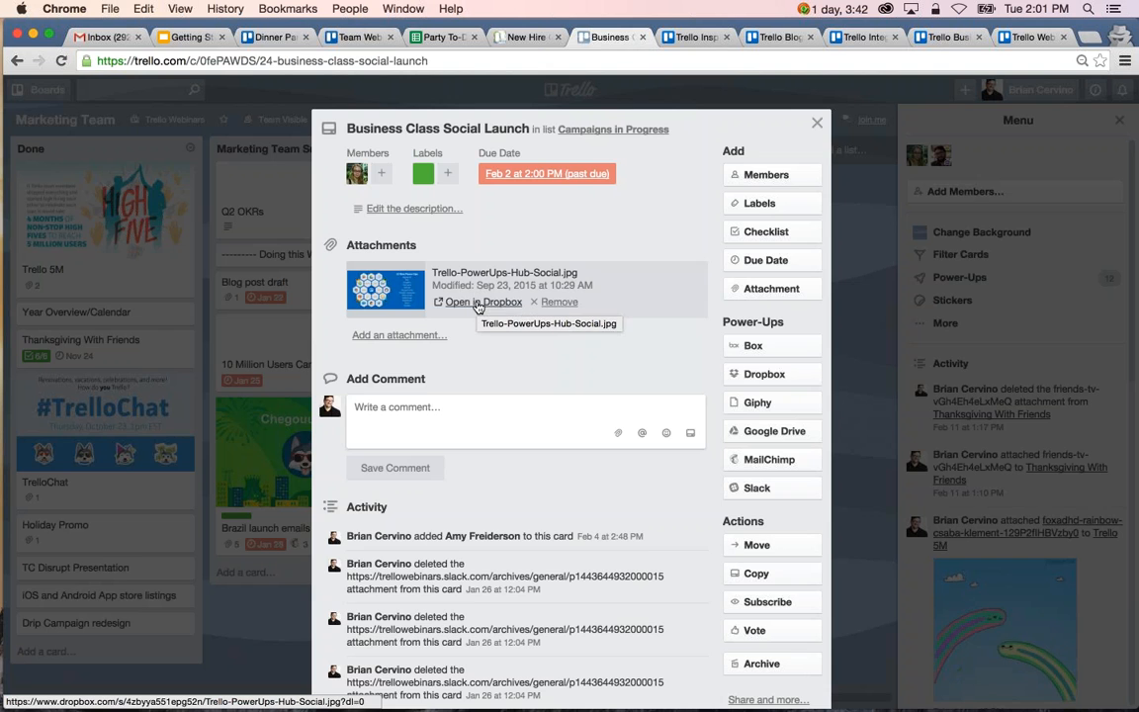
click(478, 303)
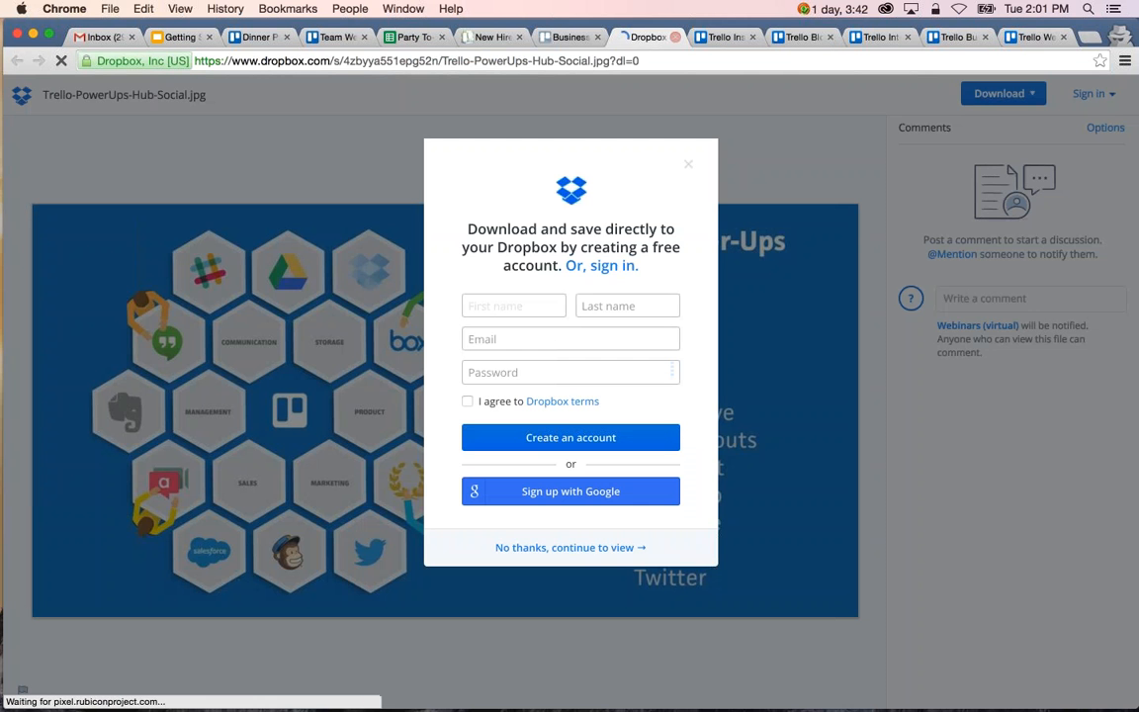
click(687, 170)
key(super+w)
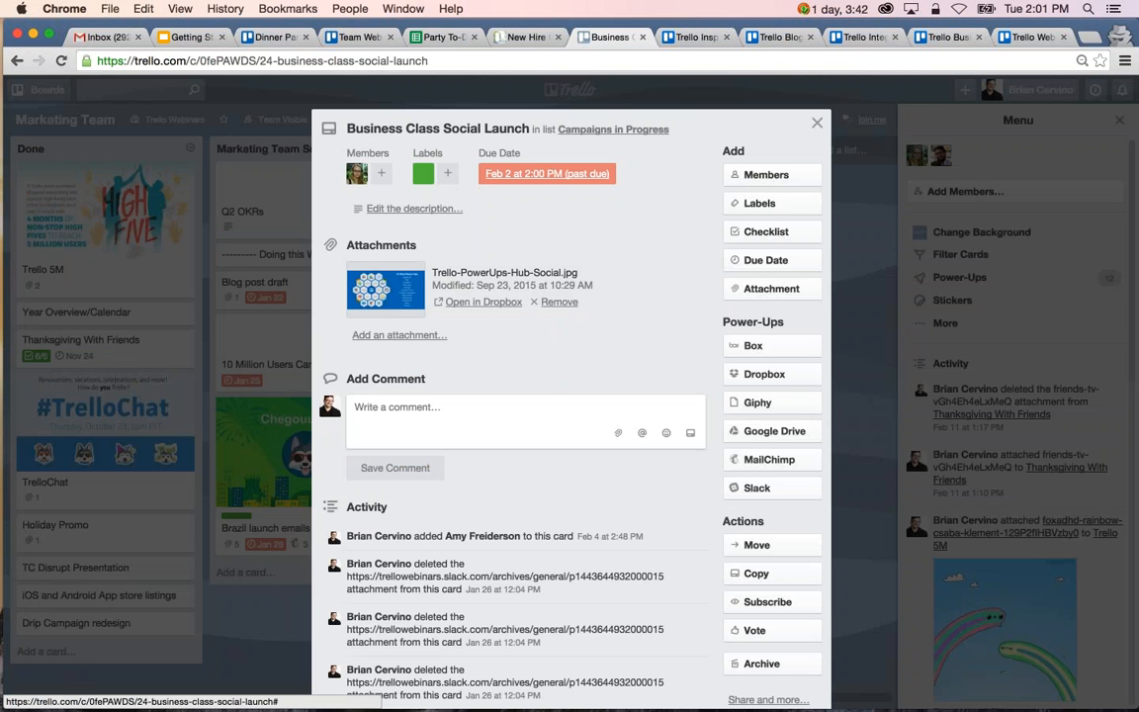
click(771, 288)
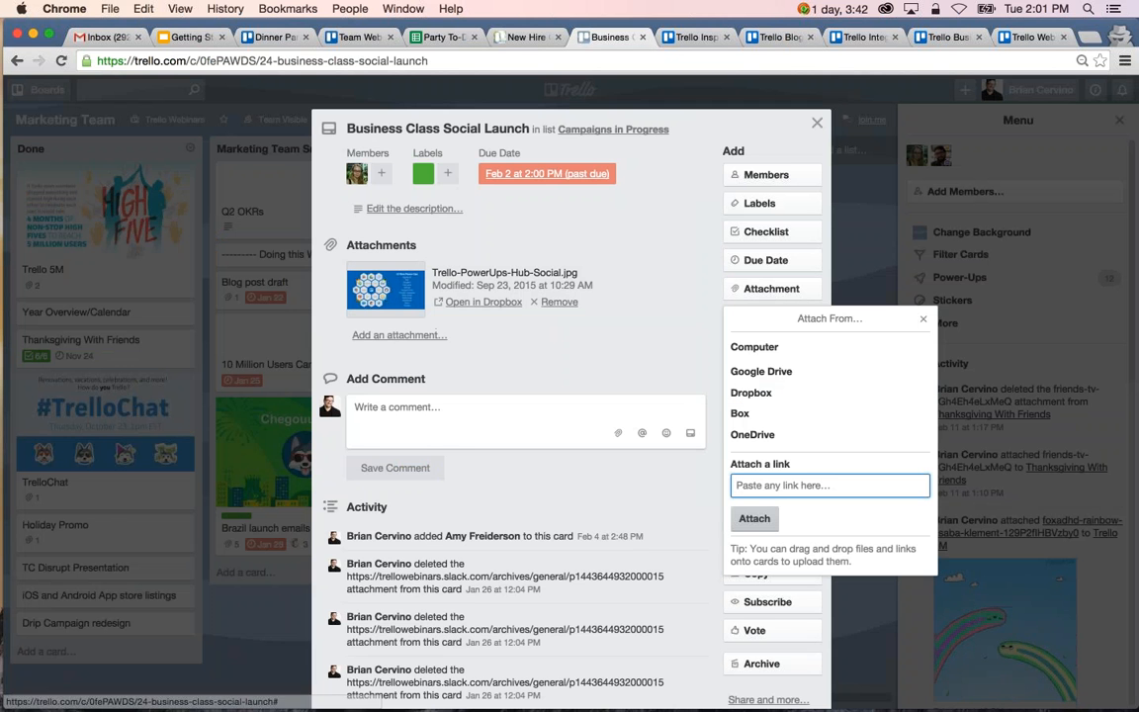
click(817, 123)
Return to the boards overview and open the Editorial Calendar board from the Trello Webinars team's boards page.
click(571, 90)
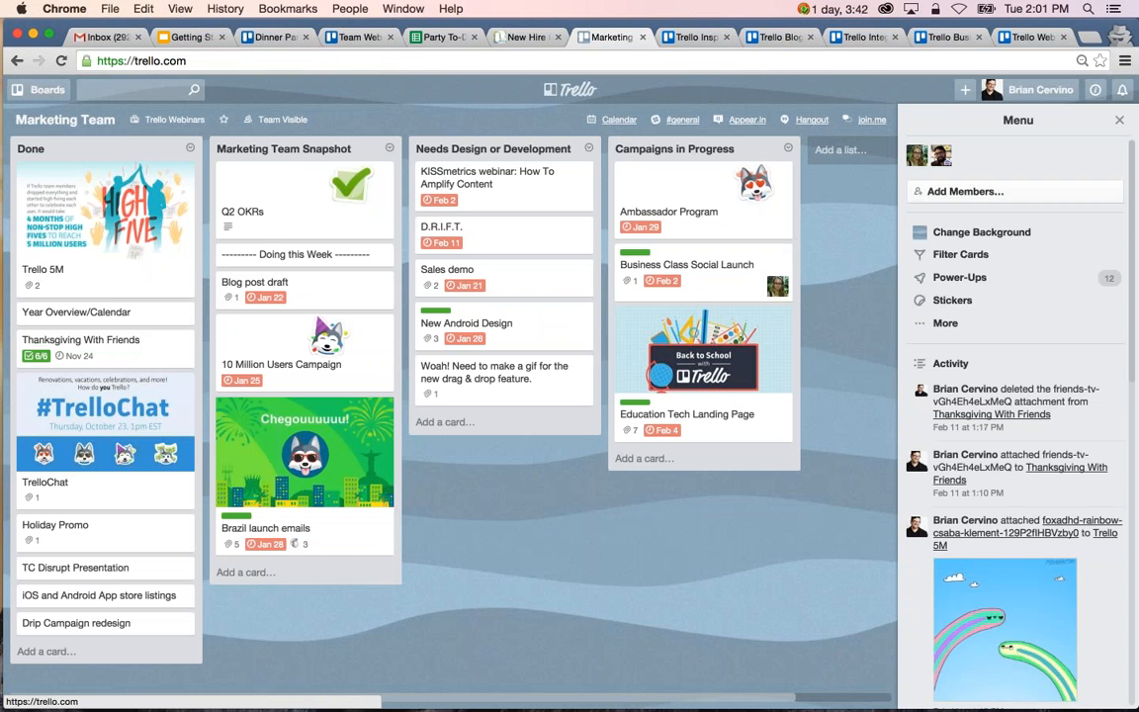
scroll(454, 307, down, 10)
scroll(474, 435, up, 1)
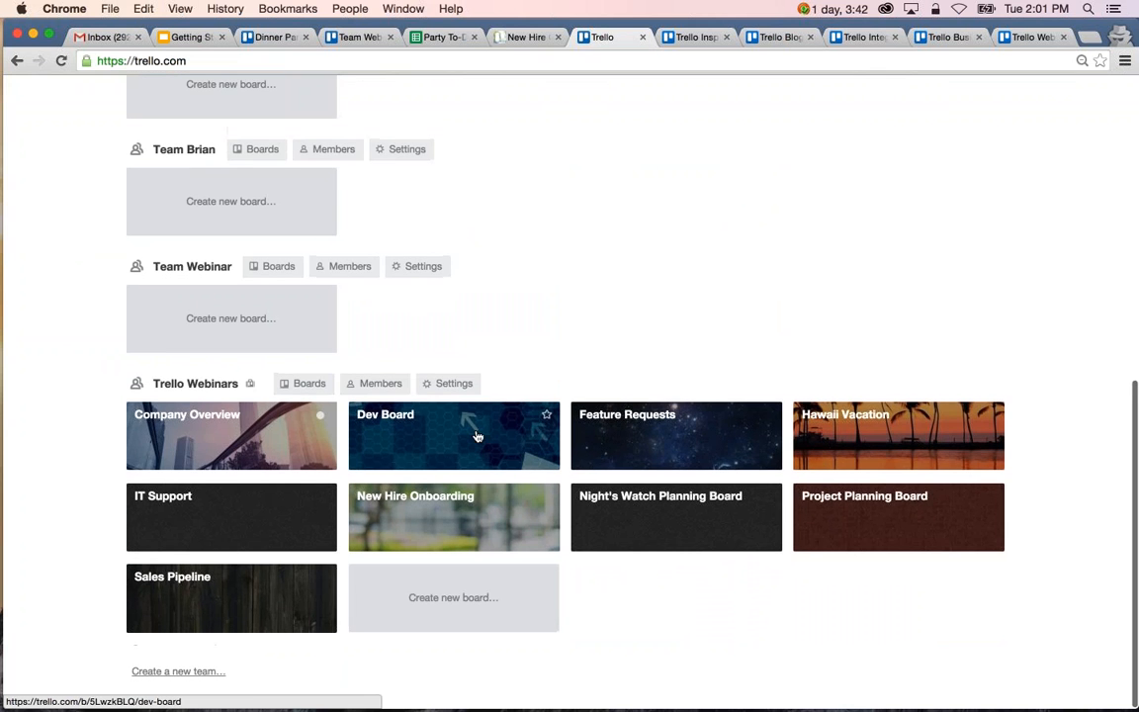
click(305, 383)
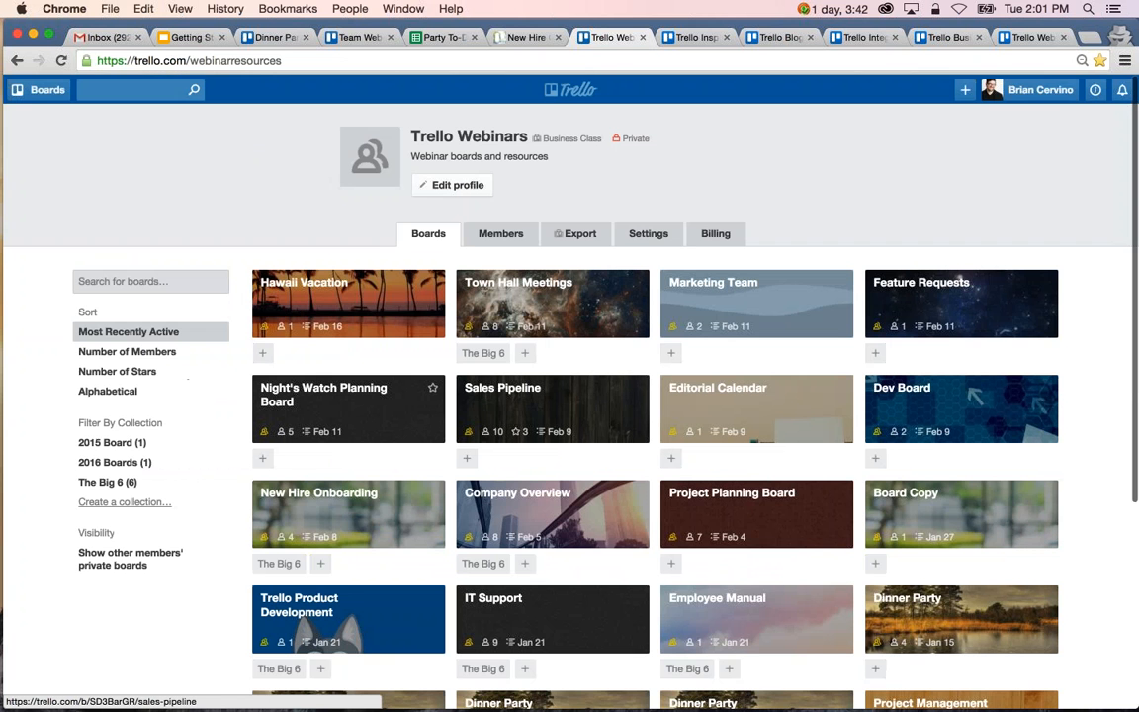
scroll(789, 395, down, 1)
click(789, 395)
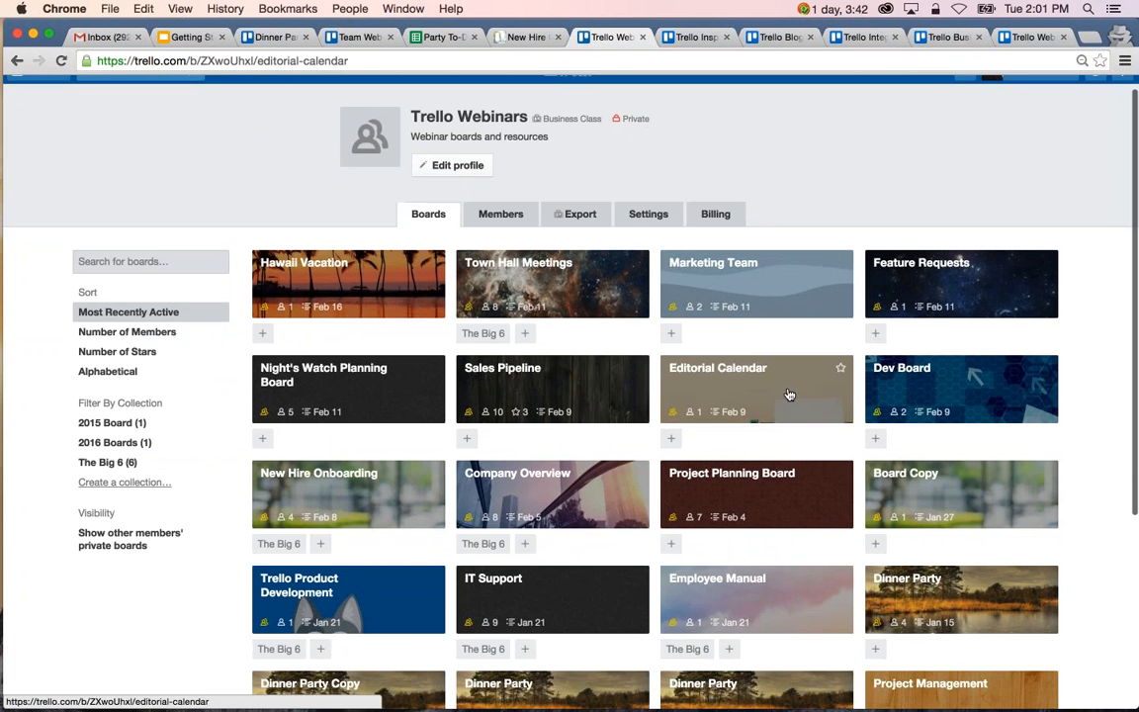
Check the Evernote attachment on The Pomodoro Technique card in the Researching list, and close the card.
scroll(468, 300, right, 1)
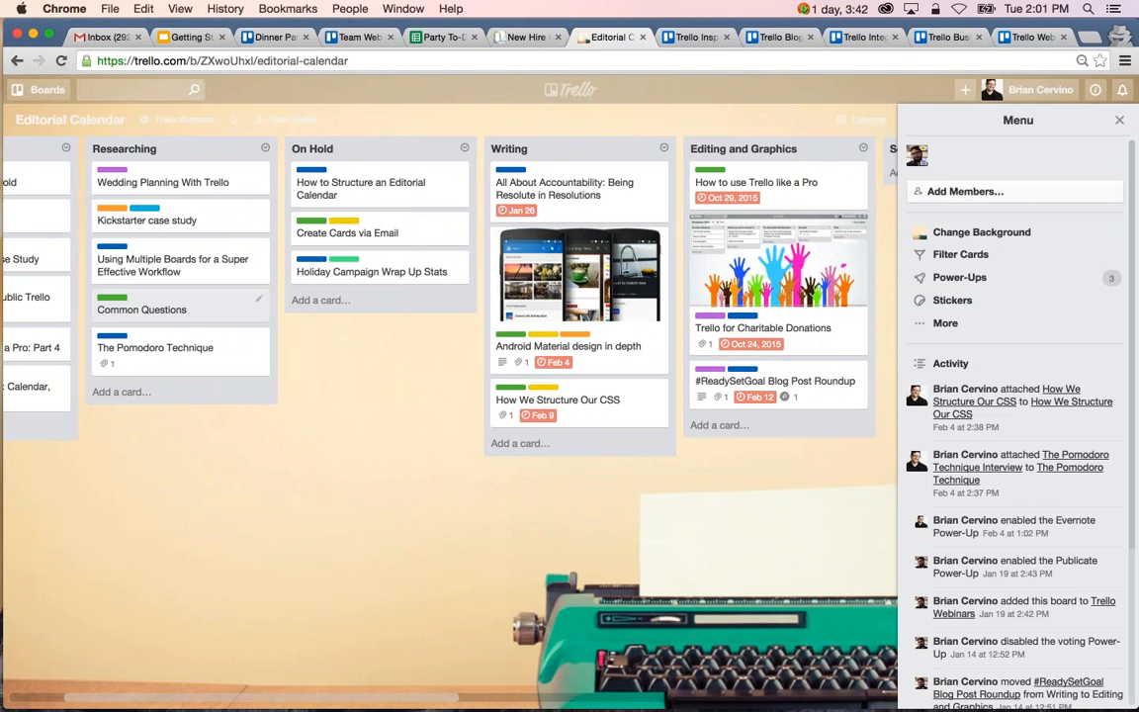
click(203, 318)
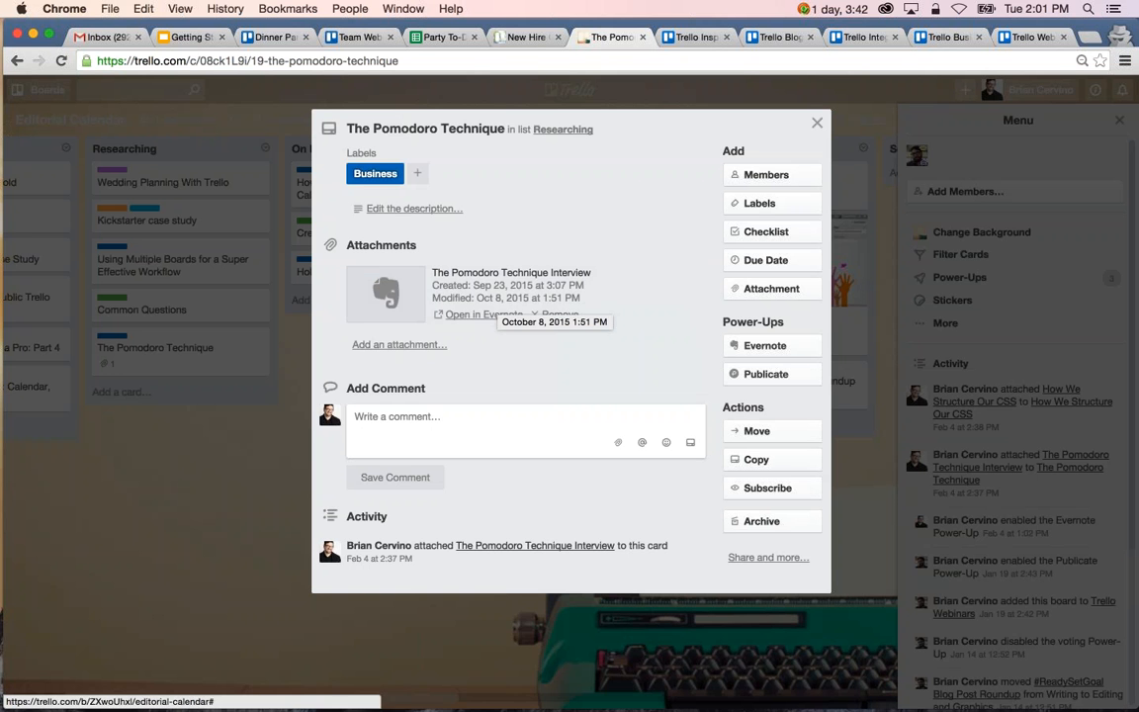
key(Escape)
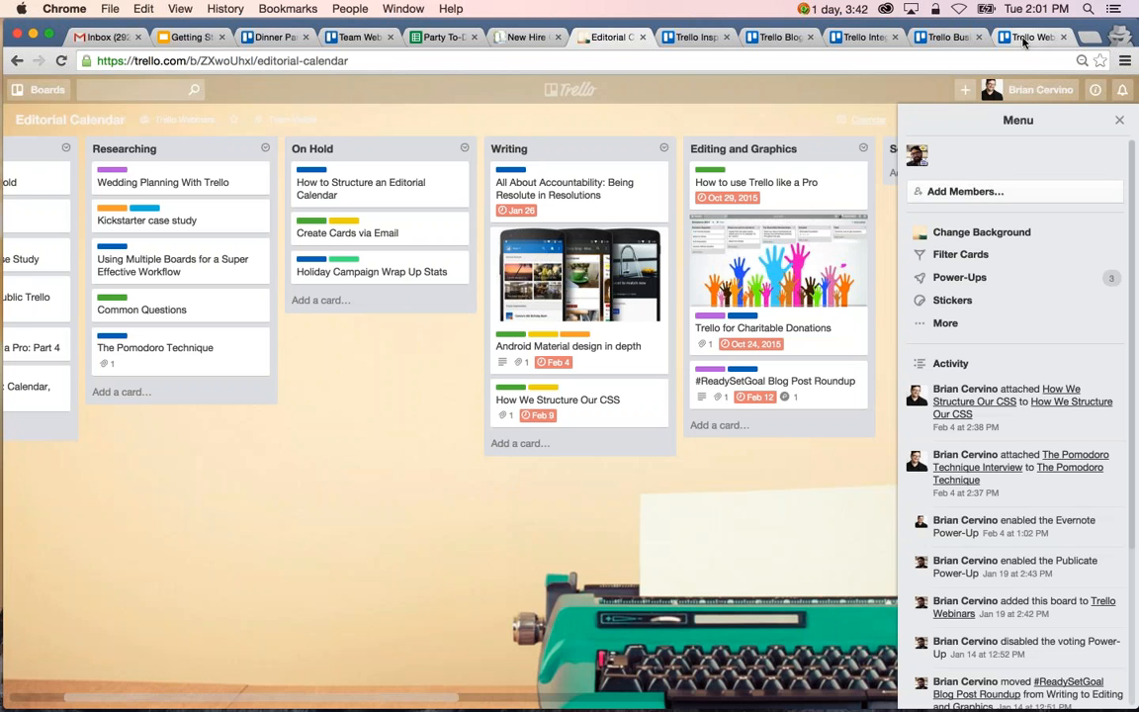
Switch to the Trello Webinars page, and open trello.com/power-ups in a new browser tab.
click(1024, 37)
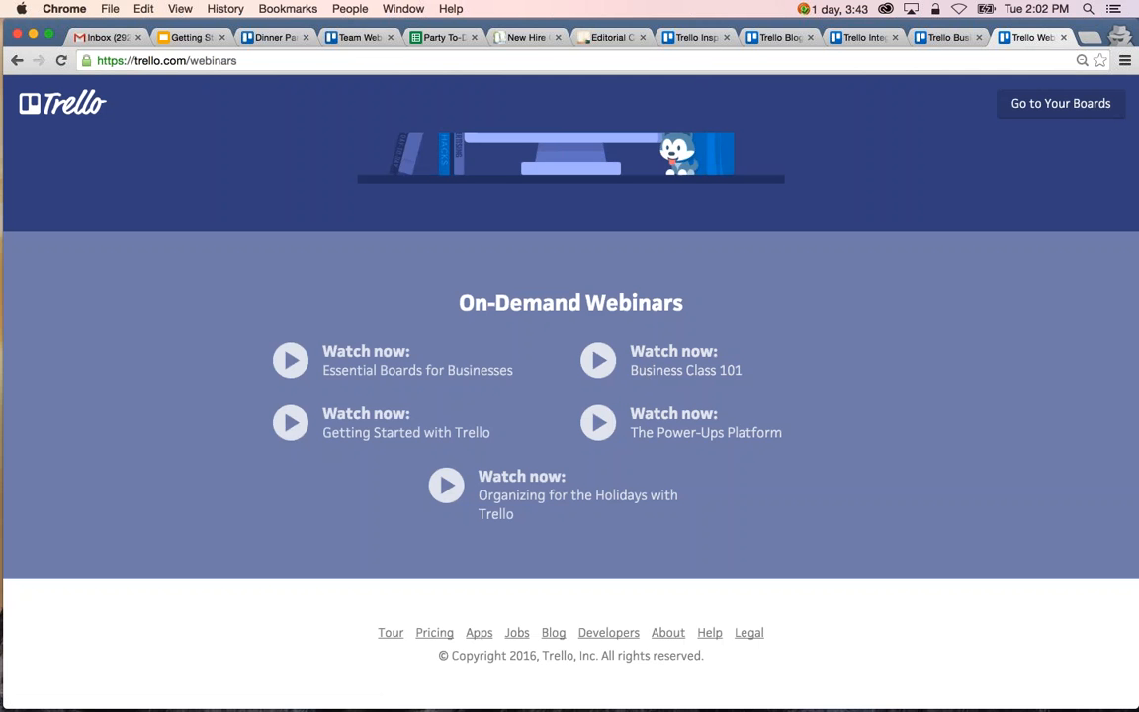
key(super+t)
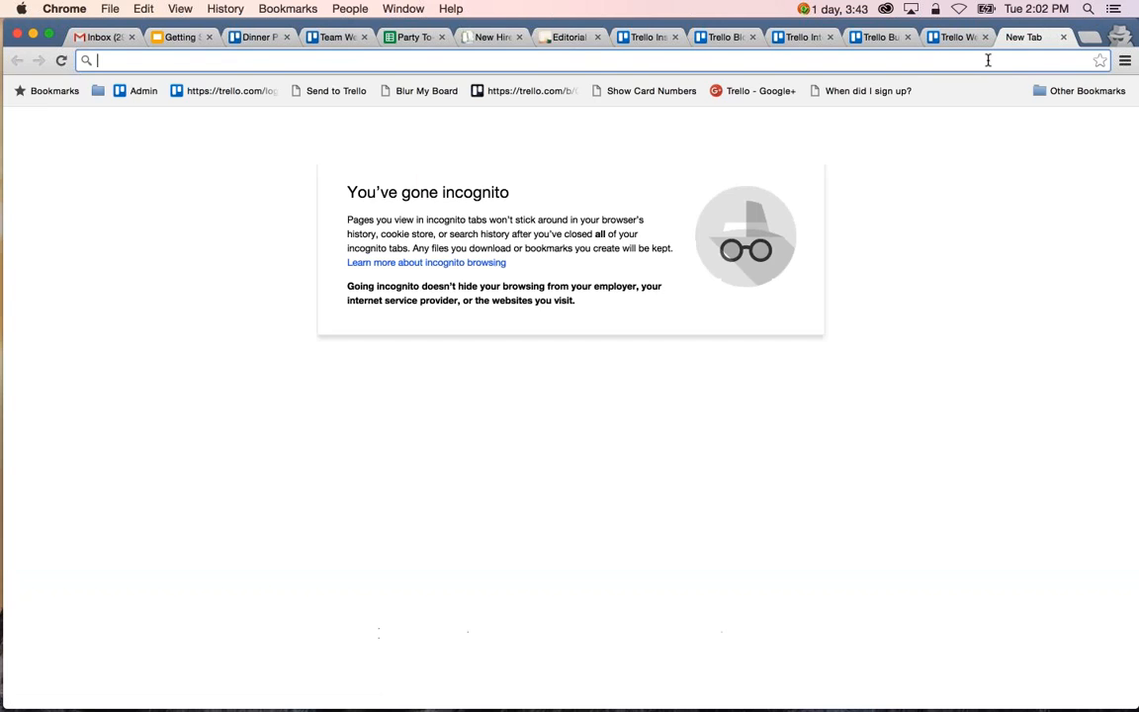
text(trello.com)
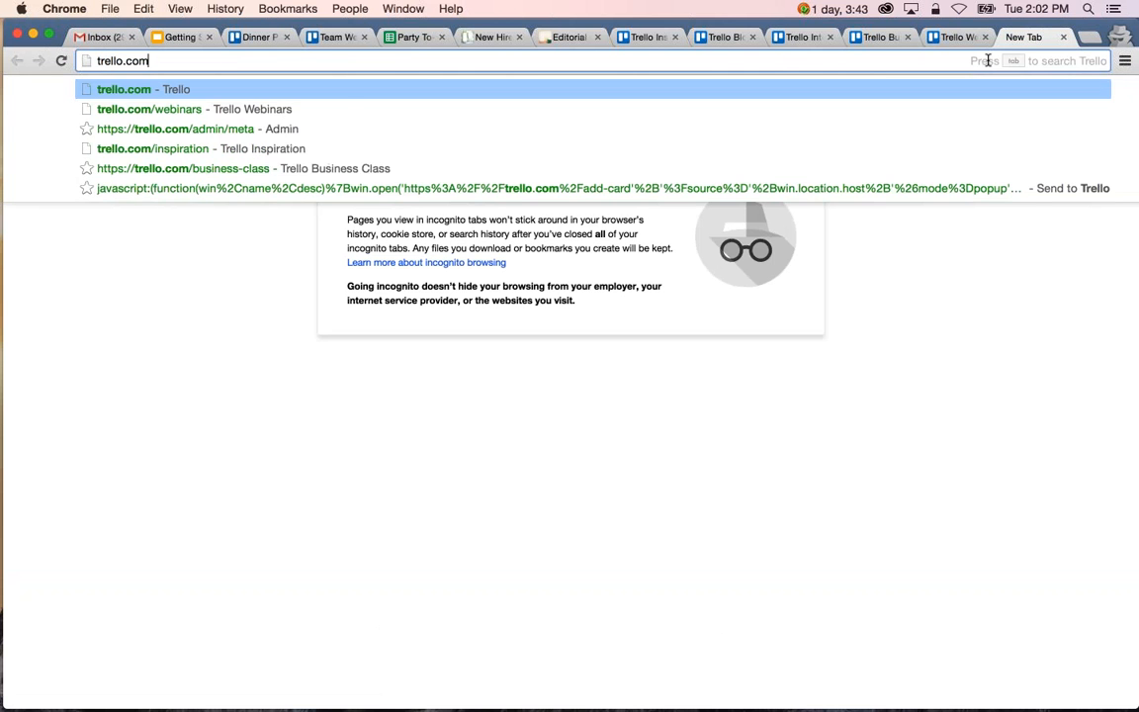
text(/power-ups)
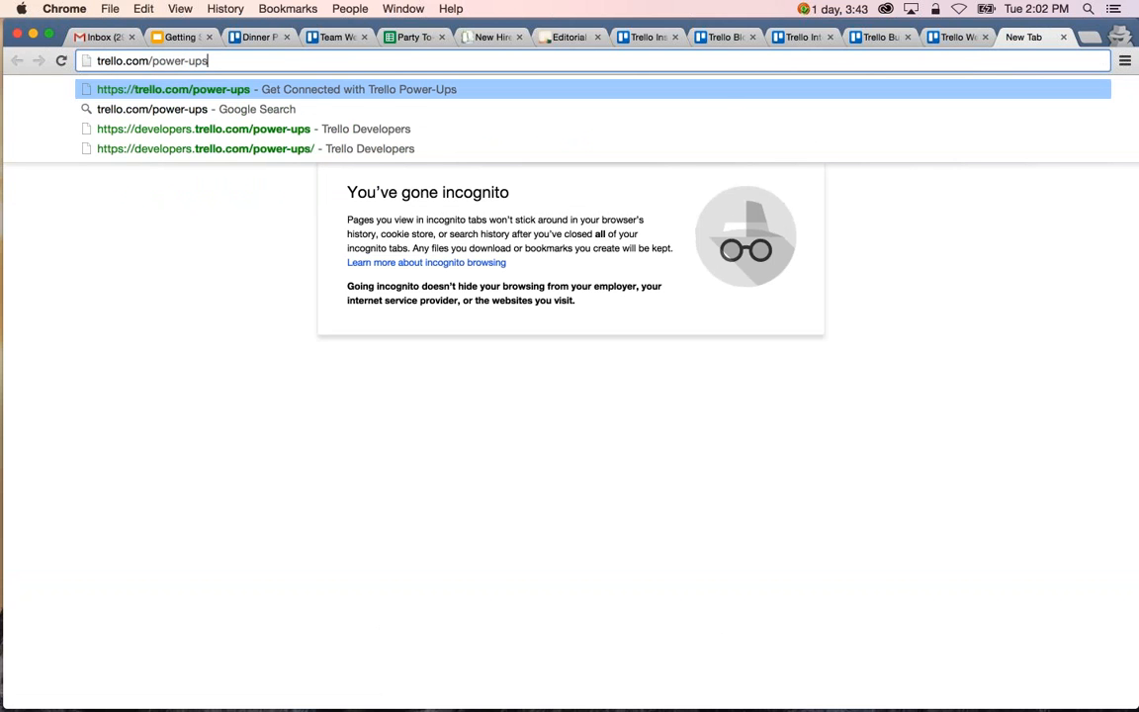
key(Return)
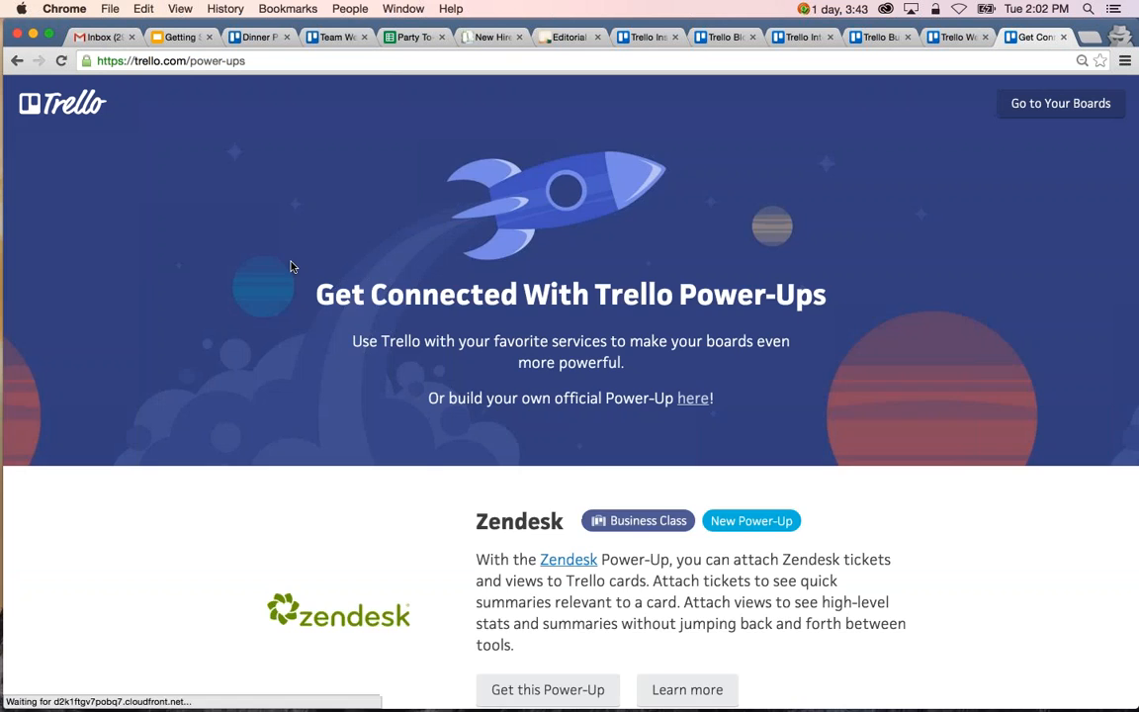
Look through the Power-Ups listed on the page down to join.me and Giphy, and return to the Dinner Party board.
scroll(292, 346, down, 5)
scroll(291, 346, down, 8)
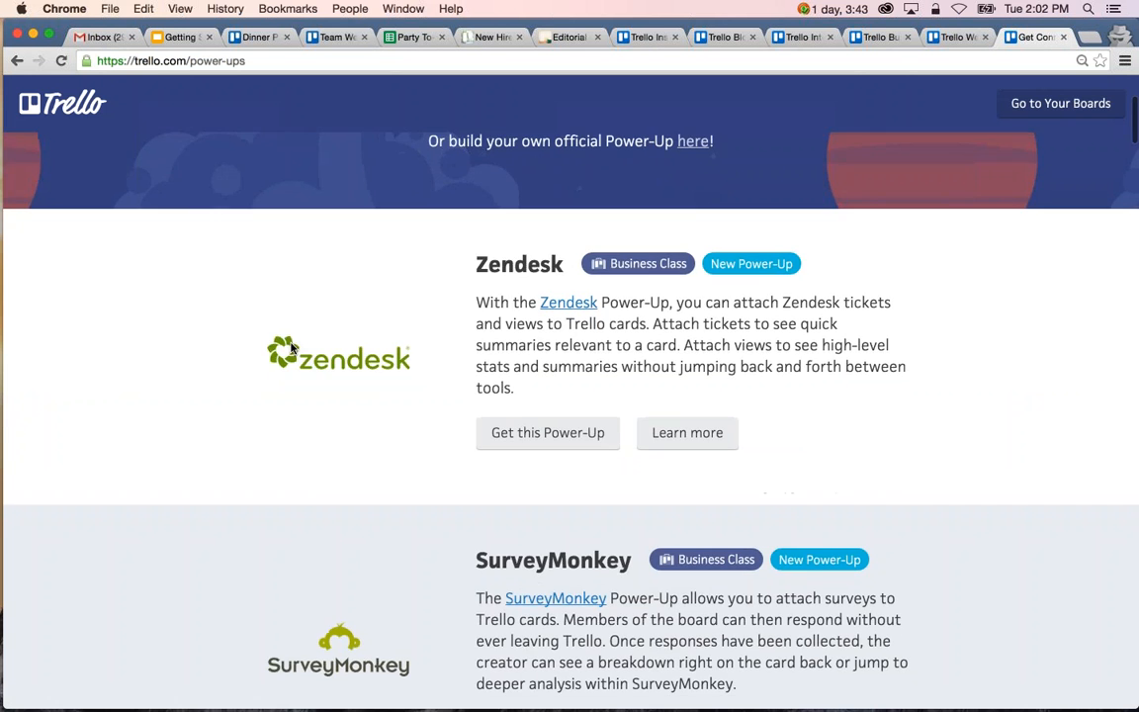
scroll(292, 348, down, 4)
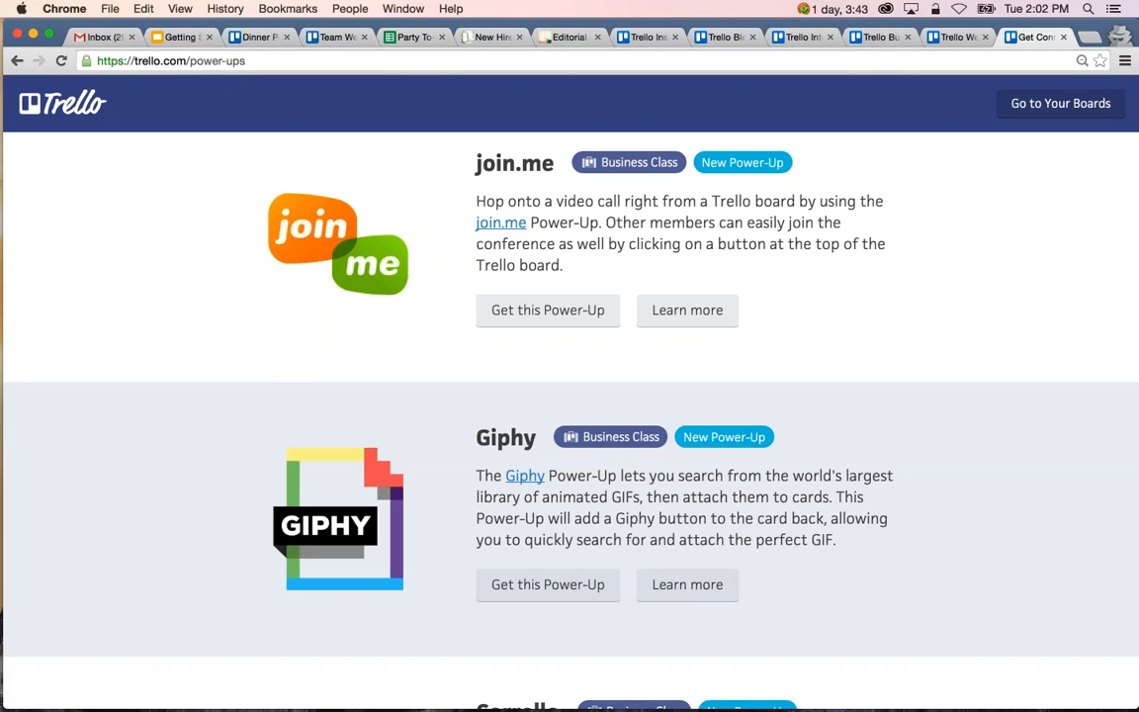
click(259, 37)
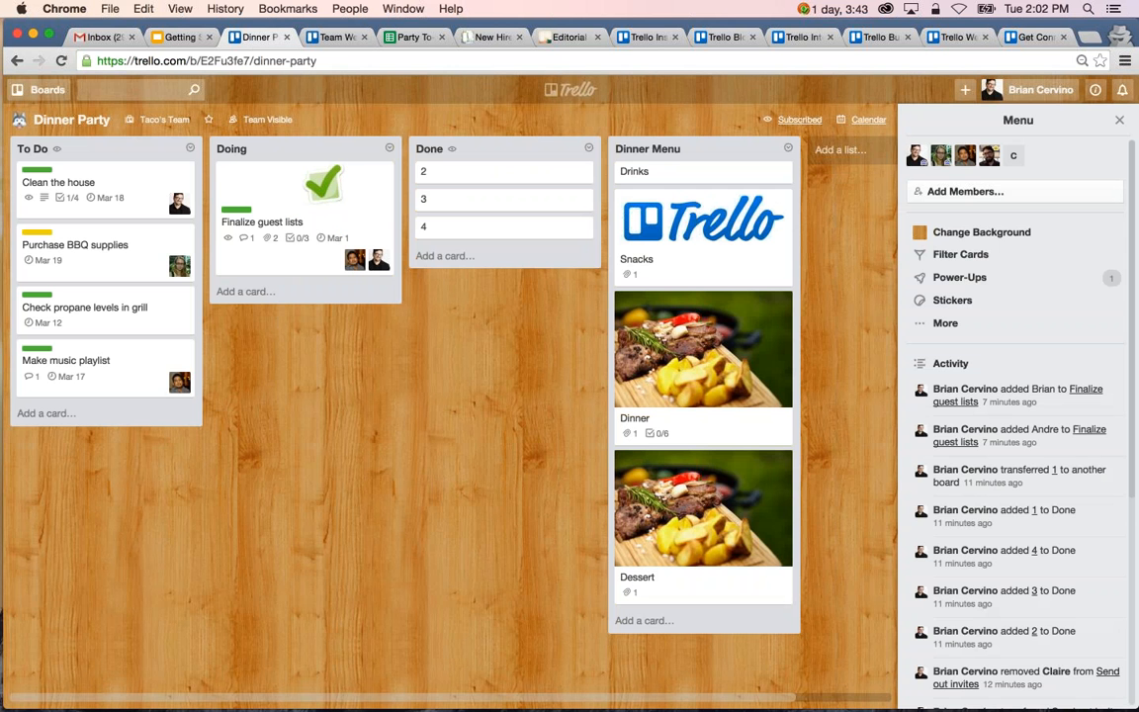